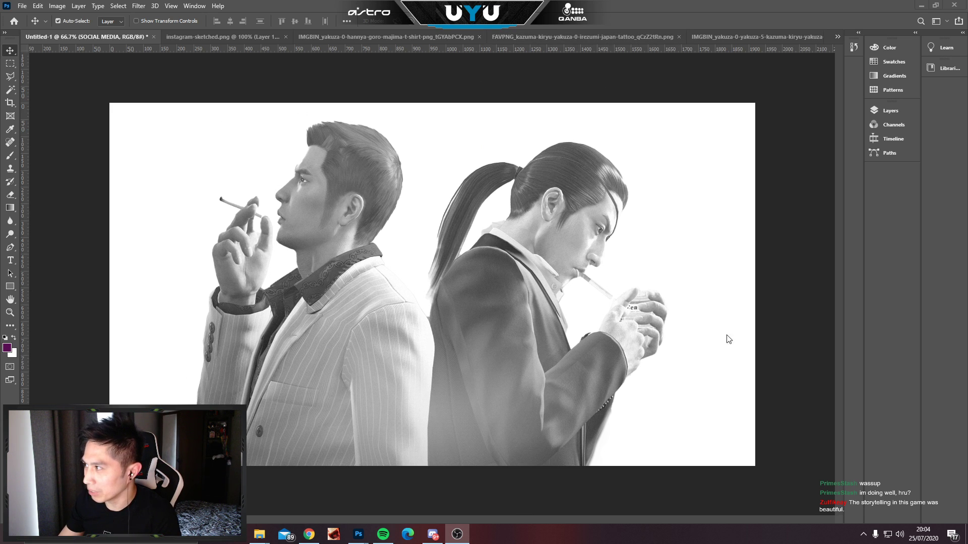
# Show the SOCIAL MEDIA group and change the YouTube handle in the banner to /nodamochiiee.
pyautogui.click(900, 113)
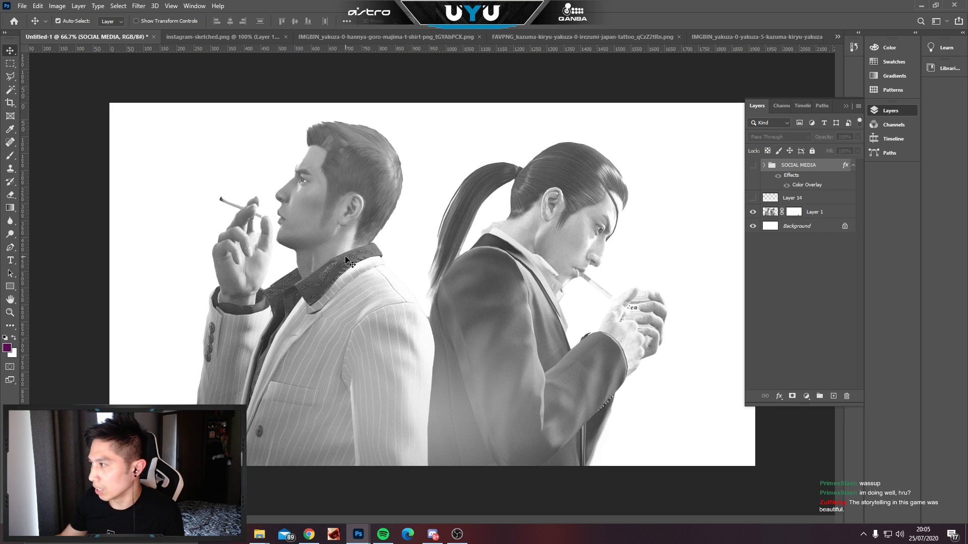
pyautogui.click(753, 167)
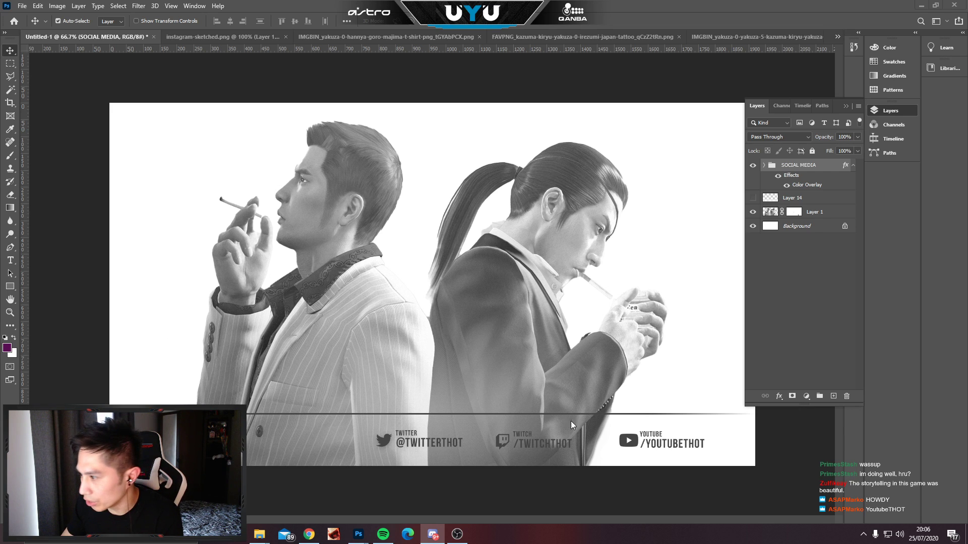
pyautogui.click(10, 260)
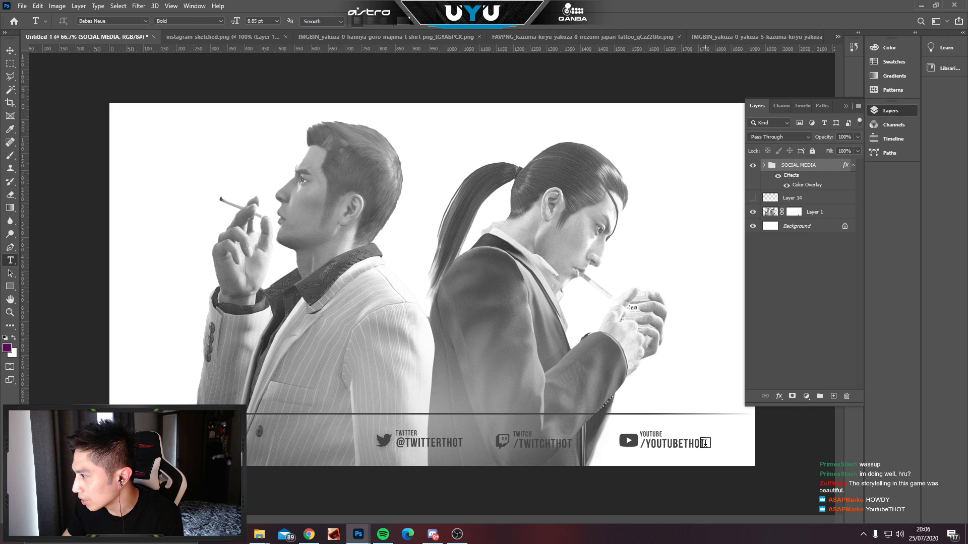
pyautogui.moveTo(707, 442); pyautogui.dragTo(644, 444)
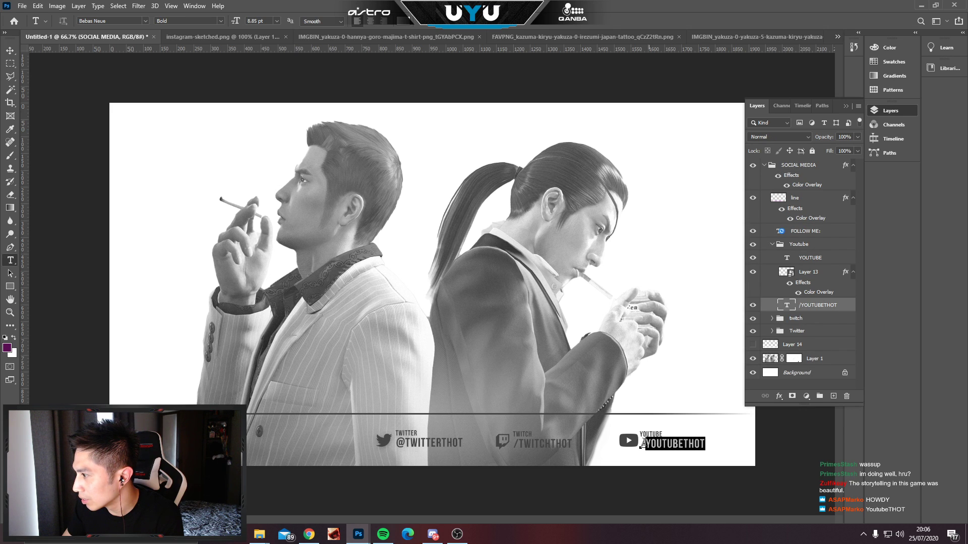
pyautogui.write('NODAMOCHIIEE')
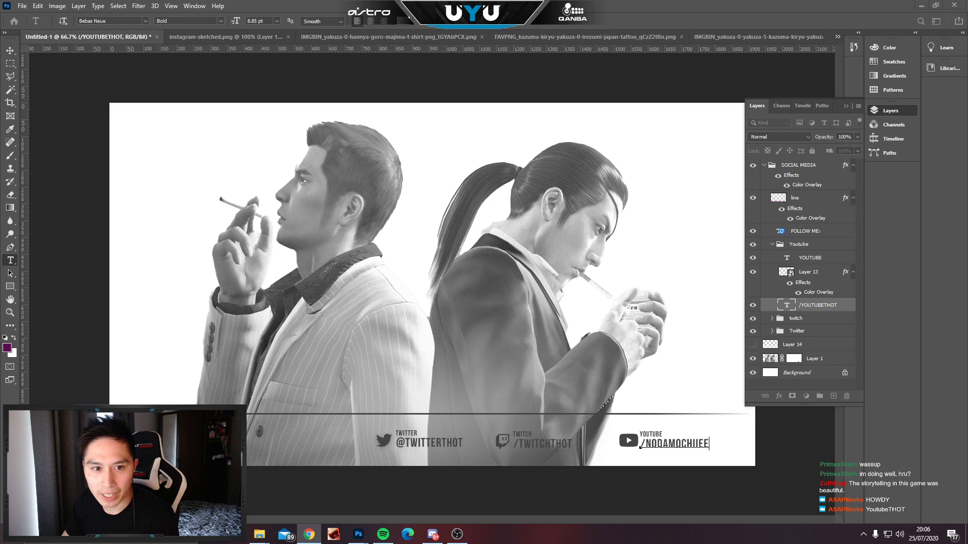
pyautogui.click(576, 449)
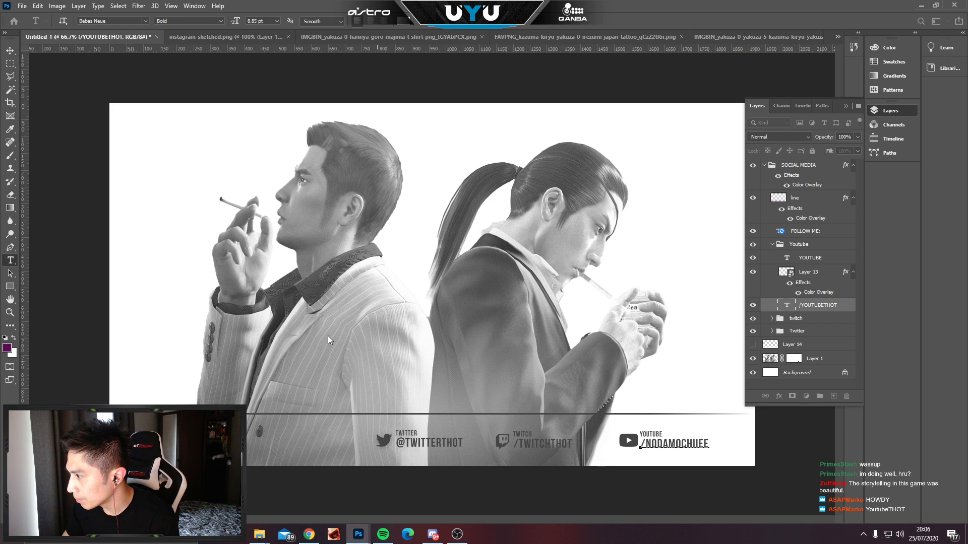
pyautogui.click(10, 51)
# Replace the Twitch handle text in the banner with /nodamochiiee.
pyautogui.click(10, 260)
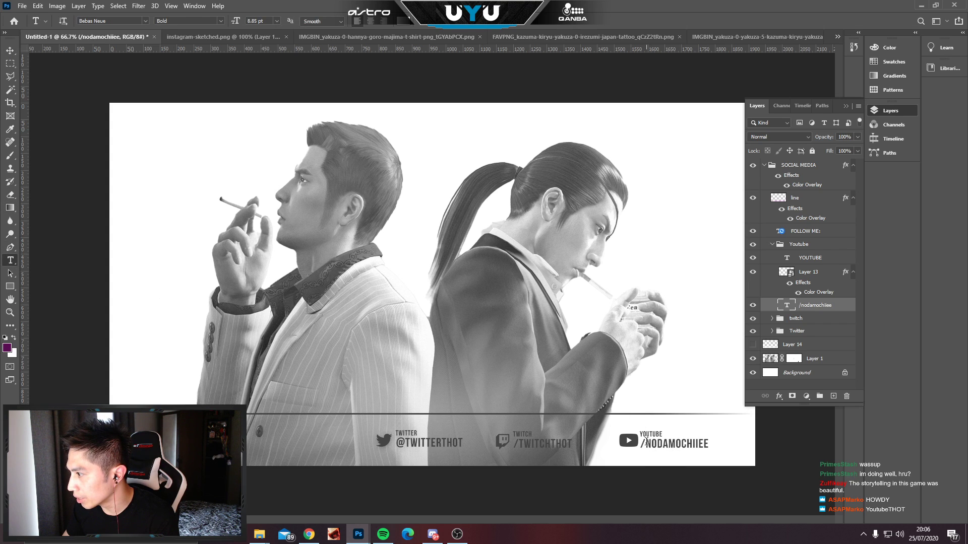
pyautogui.click(572, 444)
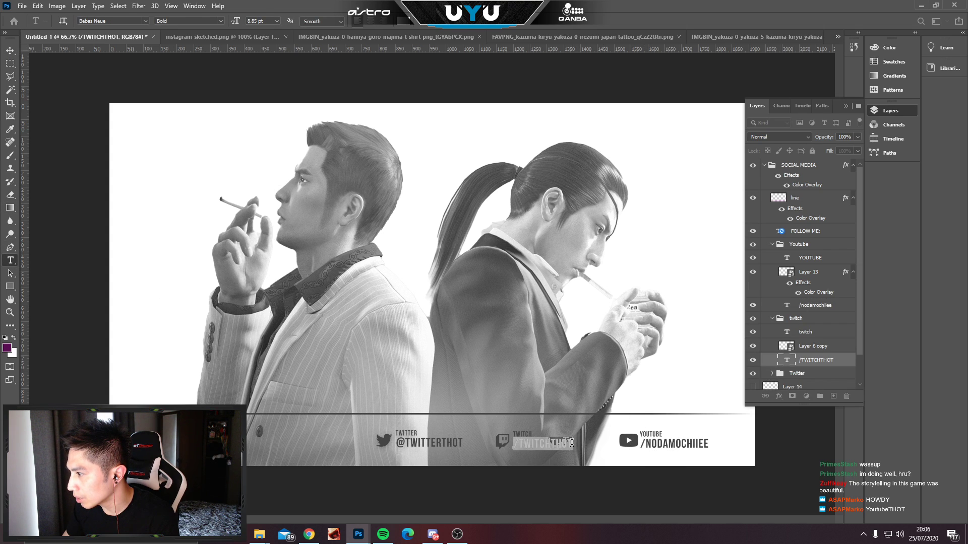
pyautogui.press('BackSpace')
pyautogui.press('BackSpace')
pyautogui.press('BackSpace')
pyautogui.press('BackSpace')
pyautogui.press('BackSpace')
pyautogui.press('BackSpace')
pyautogui.press('BackSpace')
pyautogui.press('BackSpace')
pyautogui.press('BackSpace')
pyautogui.press('BackSpace')
pyautogui.press('BackSpace')
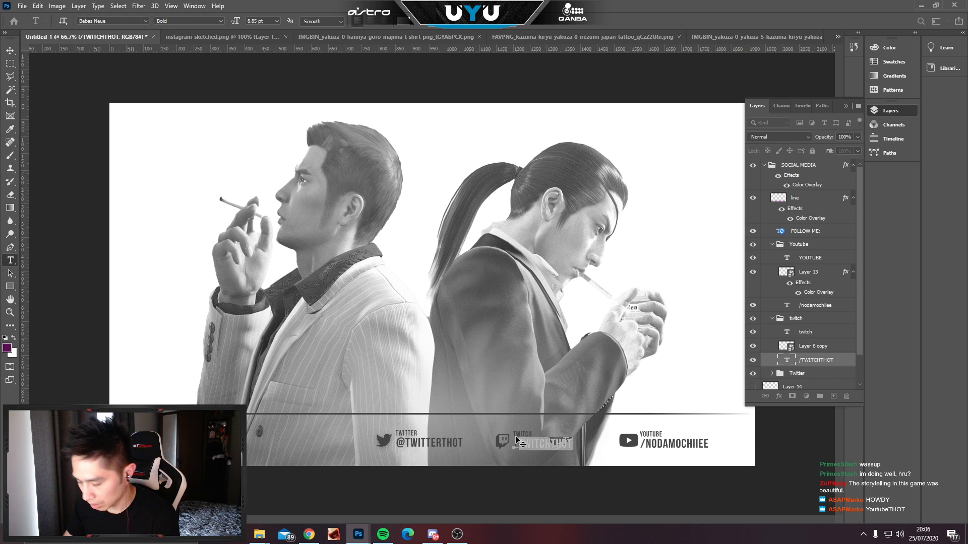
pyautogui.write('/NODAMOCHIIEE')
pyautogui.hotkey('ctrl', 'Return')
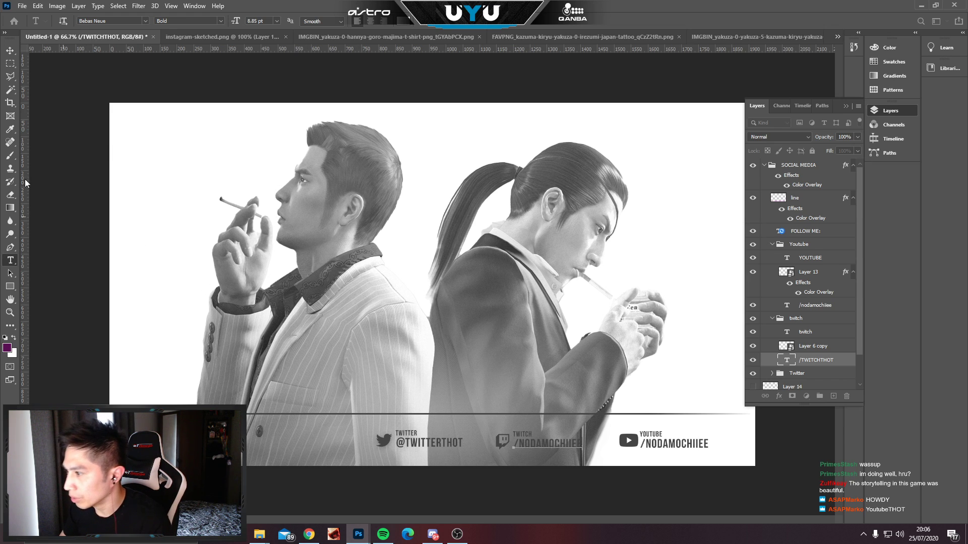
pyautogui.click(10, 51)
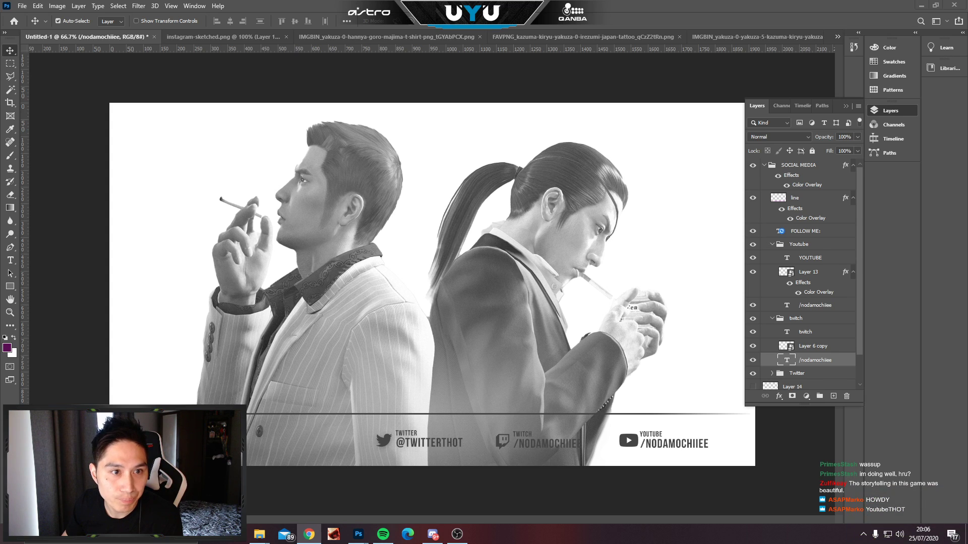
pyautogui.click(10, 260)
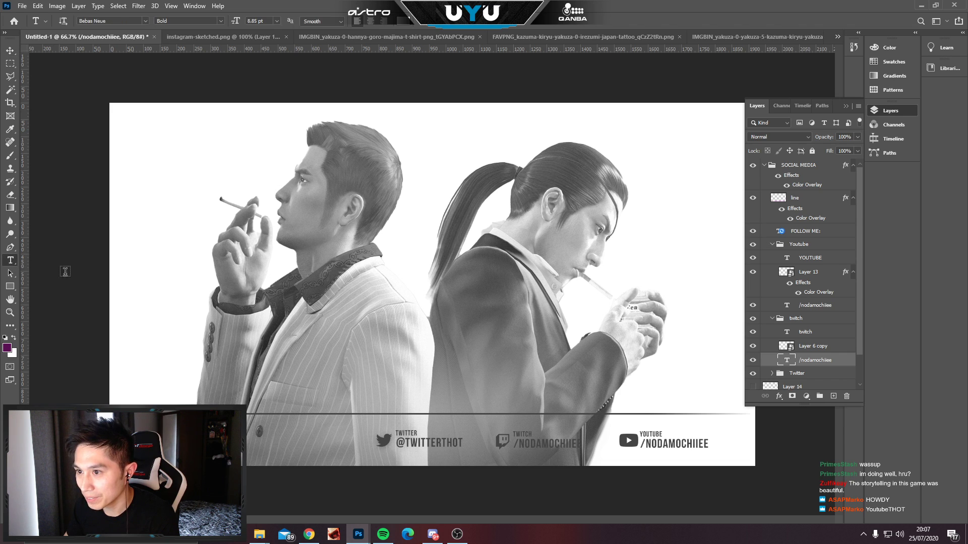
pyautogui.moveTo(461, 439); pyautogui.dragTo(407, 440)
pyautogui.write('IMNODAMOCHIIEE')
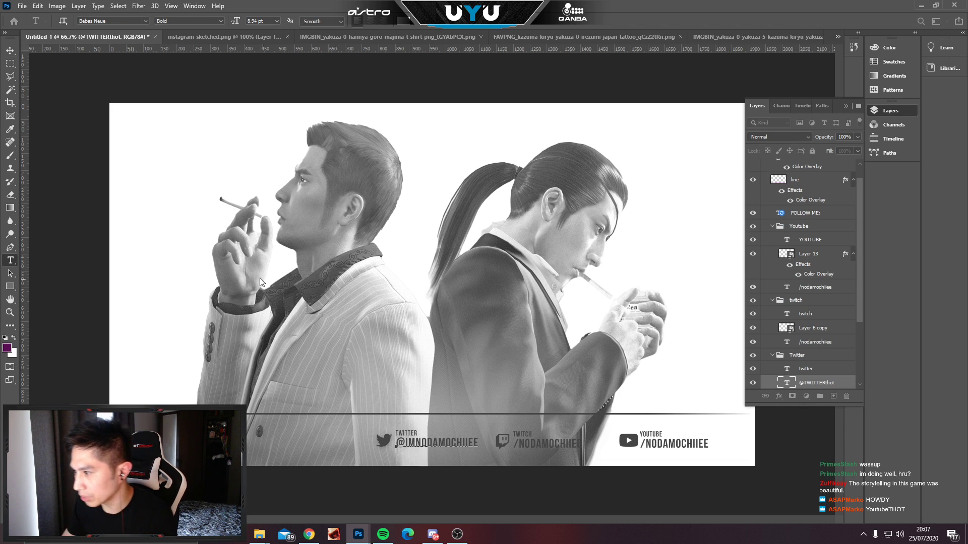
pyautogui.click(10, 51)
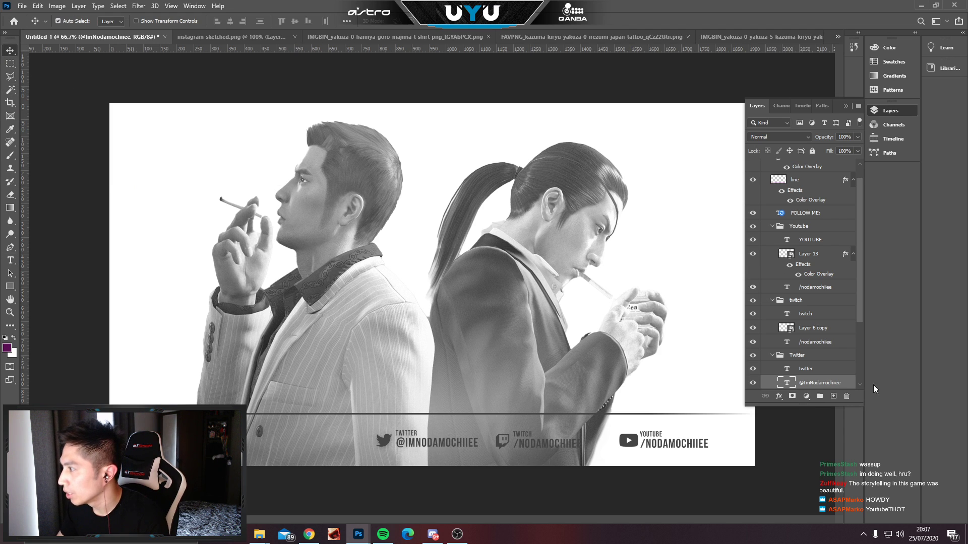
# Collapse the SOCIAL MEDIA group in the layer stack.
pyautogui.scroll(1, 811, 234)
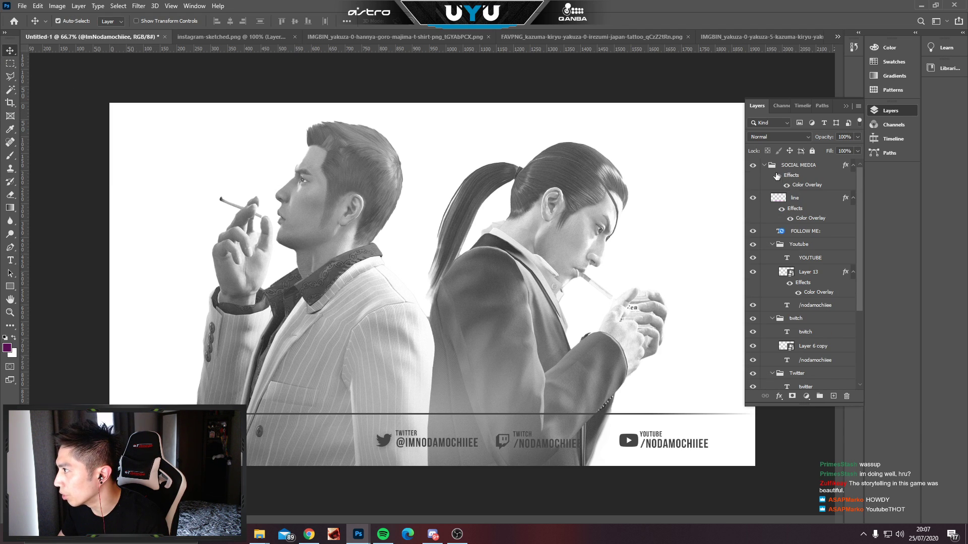
pyautogui.click(769, 168)
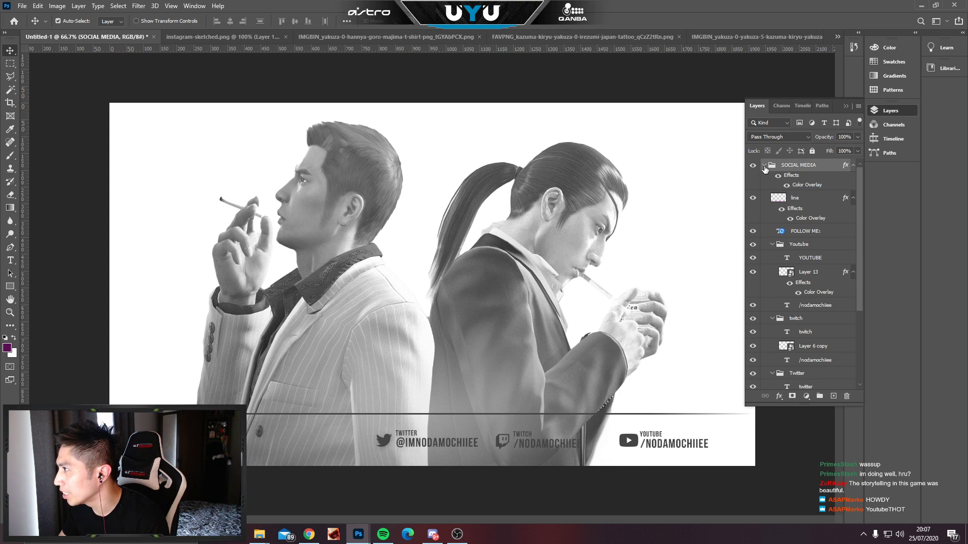
pyautogui.click(765, 166)
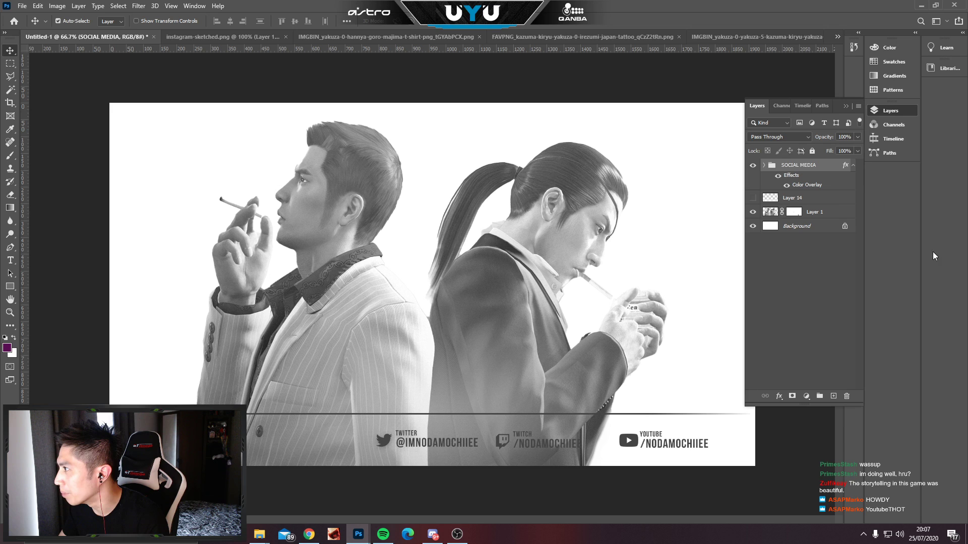
# Preview the hidden Layer 14, hide it again, and add a new empty layer directly above it.
pyautogui.click(753, 198)
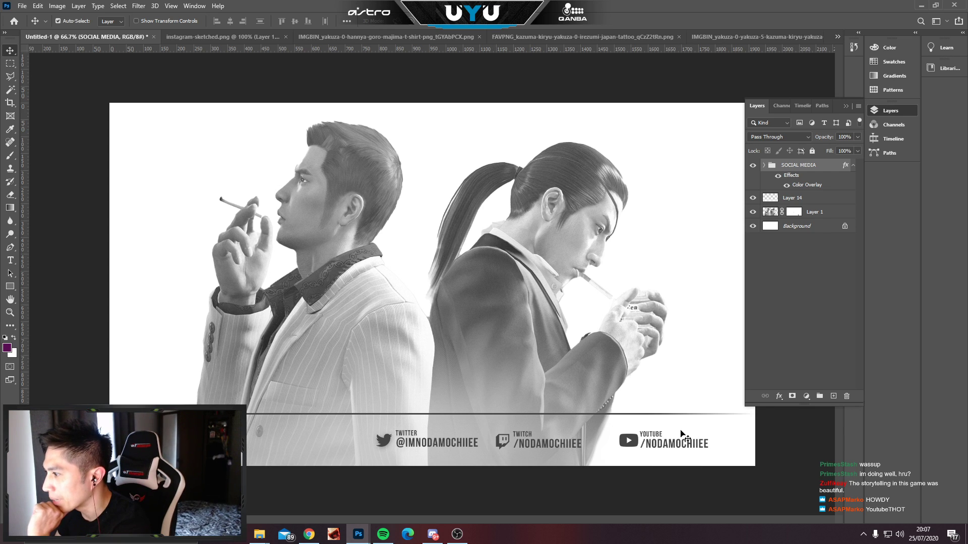
pyautogui.click(753, 199)
pyautogui.click(769, 197)
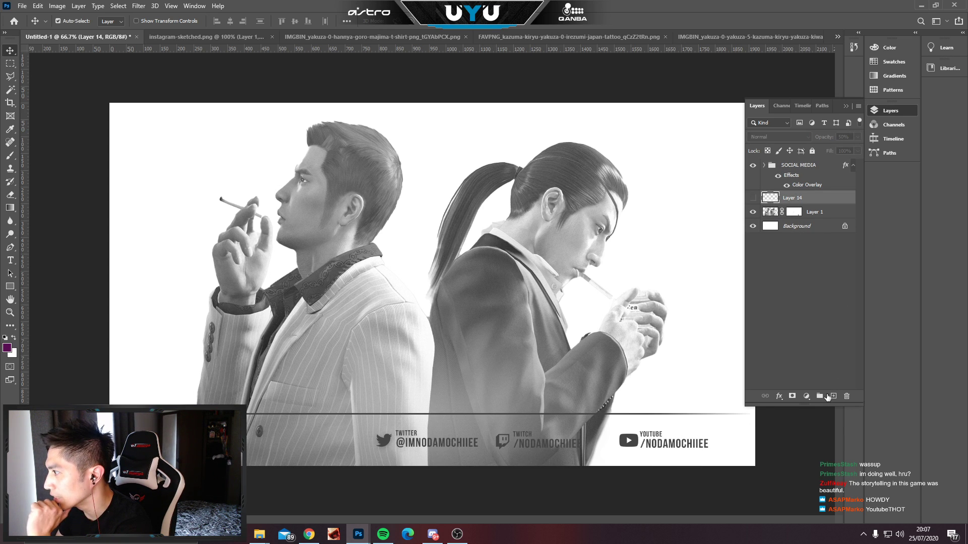
pyautogui.click(834, 396)
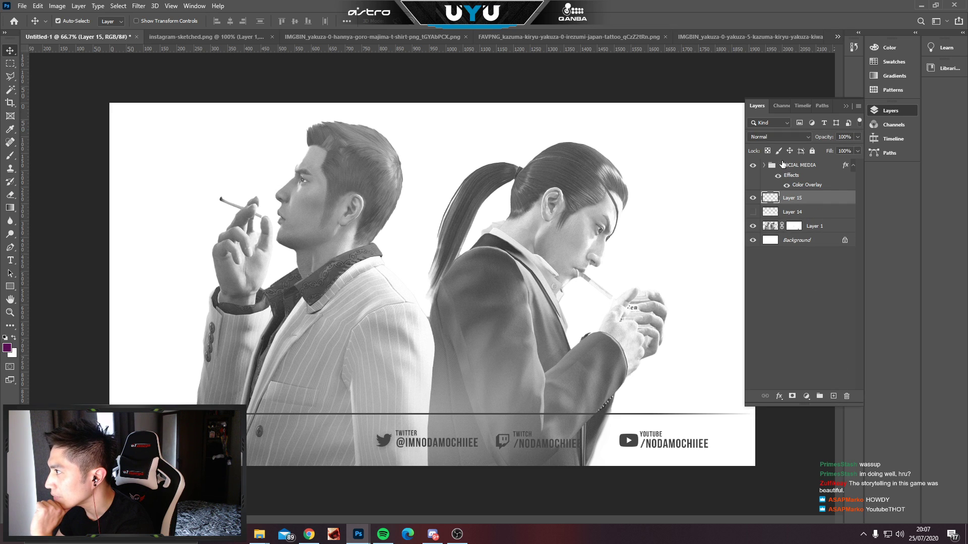
# Set up the Gradient tool with white as the foreground colour and the Basics preset that fades from foreground to transparent.
pyautogui.click(11, 210)
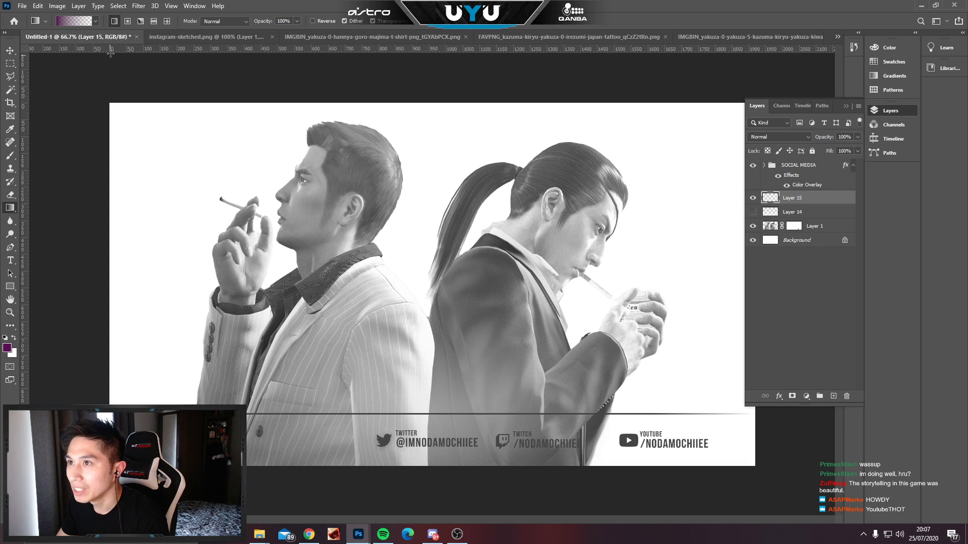
pyautogui.click(95, 21)
pyautogui.click(95, 21)
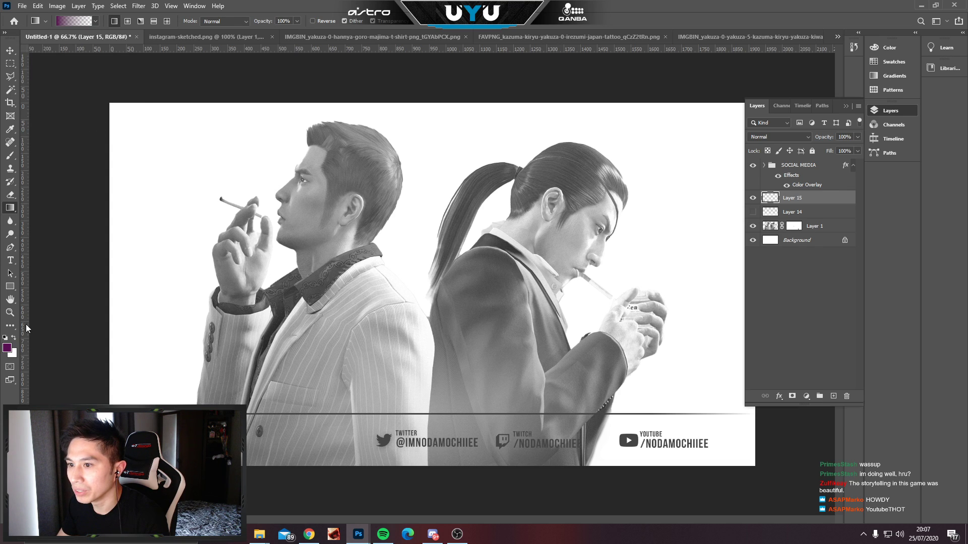
pyautogui.click(14, 339)
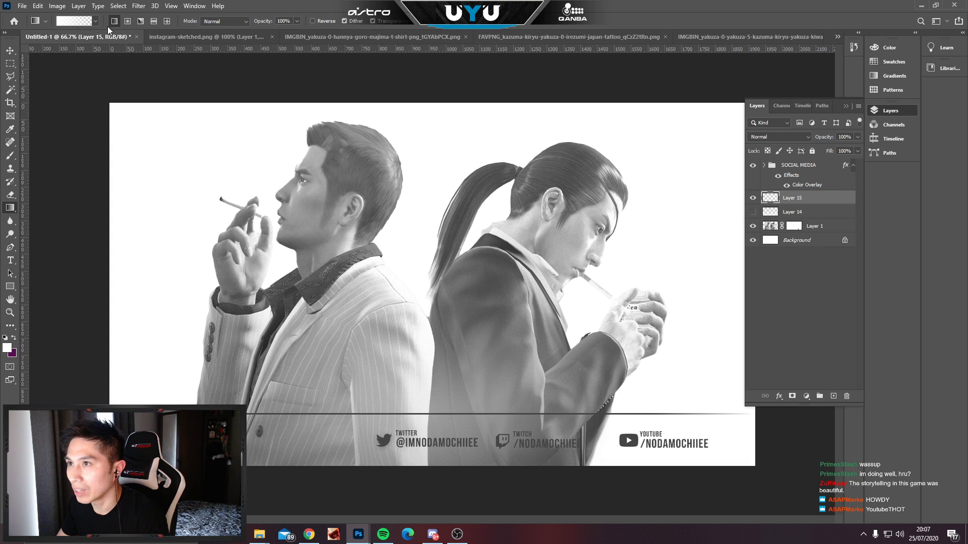
pyautogui.click(95, 21)
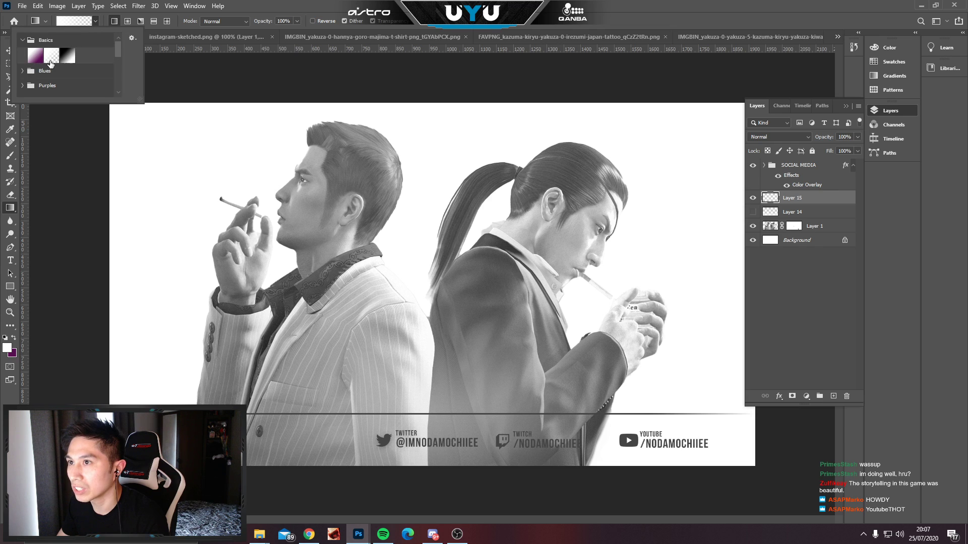
pyautogui.click(23, 40)
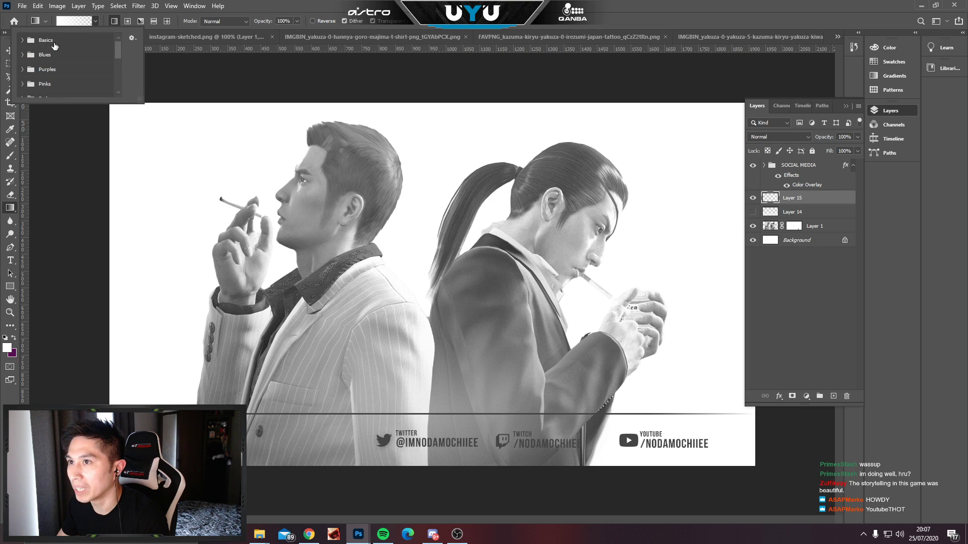
pyautogui.click(23, 41)
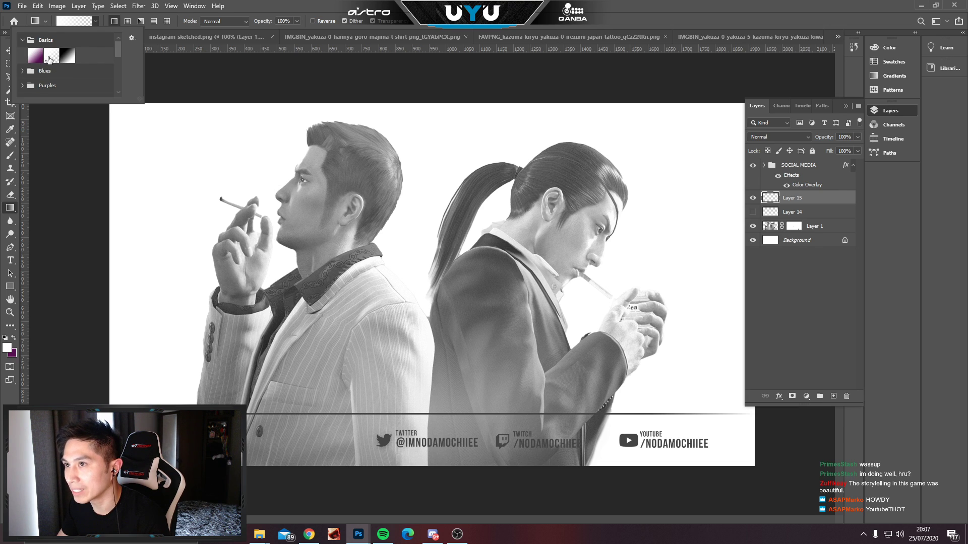
pyautogui.click(52, 57)
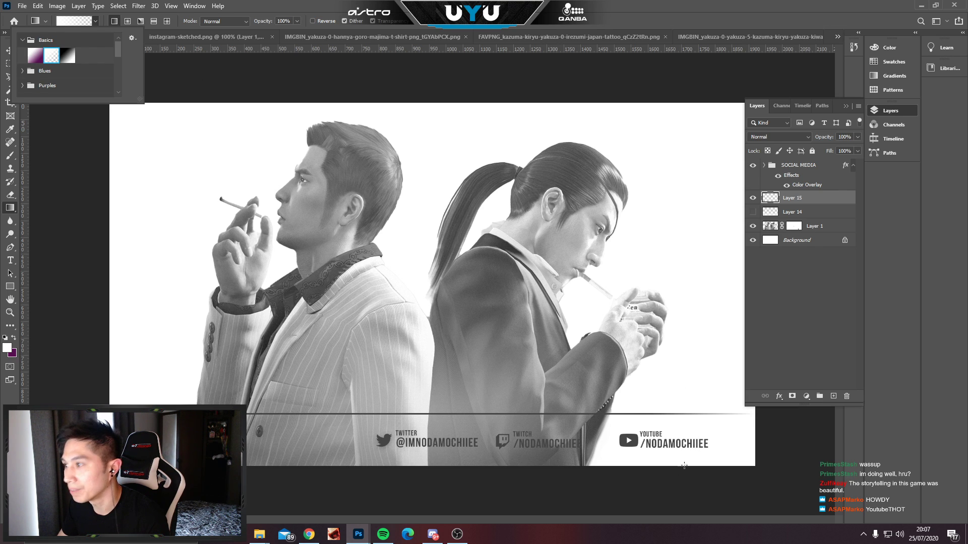
# Try a tall white fade from the image's lower edge up to the ponytailed man's upper back, and undo it.
pyautogui.click(446, 463)
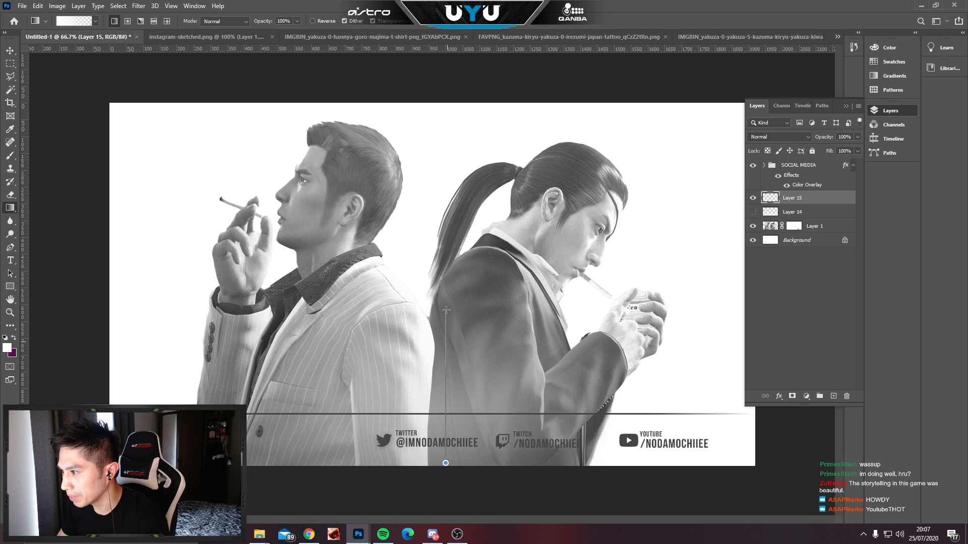
pyautogui.moveTo(446, 309); pyautogui.dragTo(446, 310)
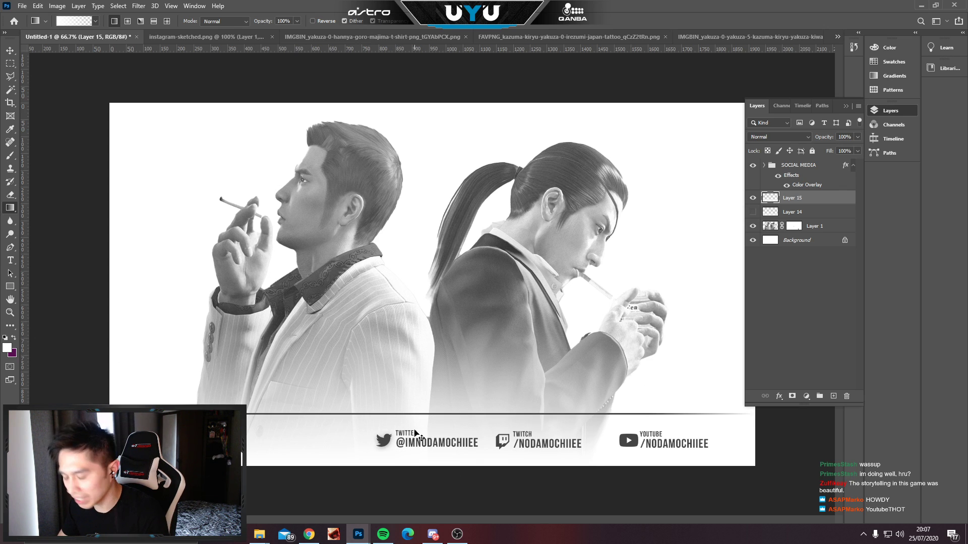
pyautogui.hotkey('ctrl', 'z')
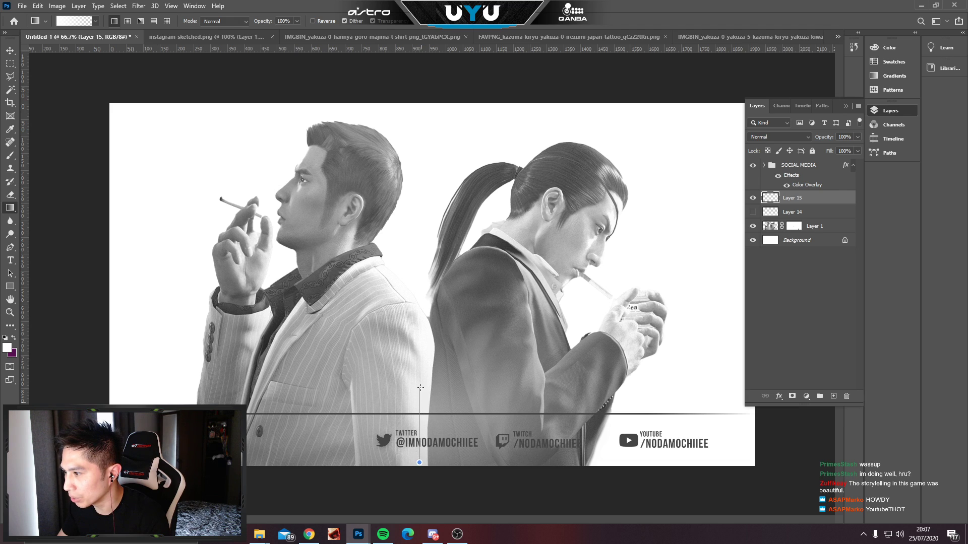
# Draw a shorter white fade upward from the image's lower edge on the new layer and set that layer's opacity to 60%.
pyautogui.moveTo(420, 371); pyautogui.dragTo(420, 370)
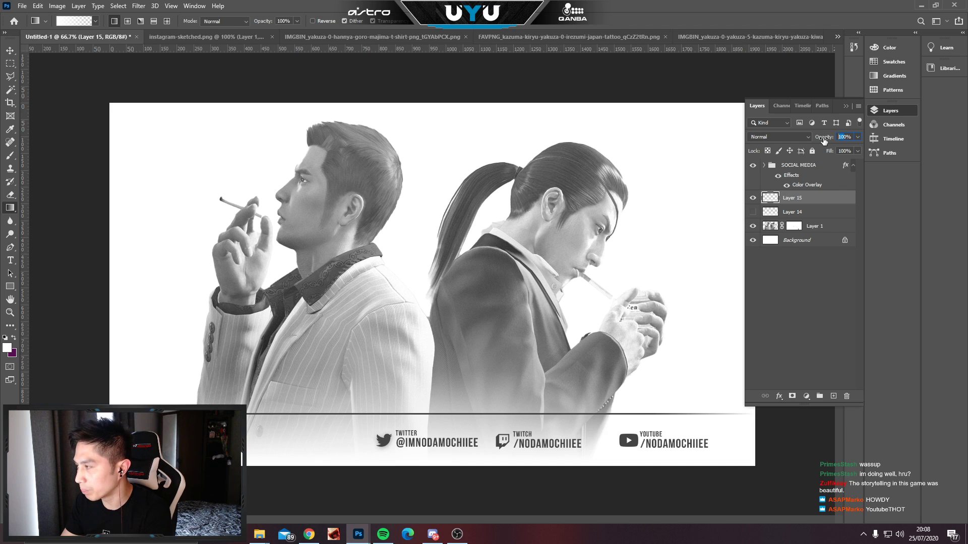
pyautogui.write('5')
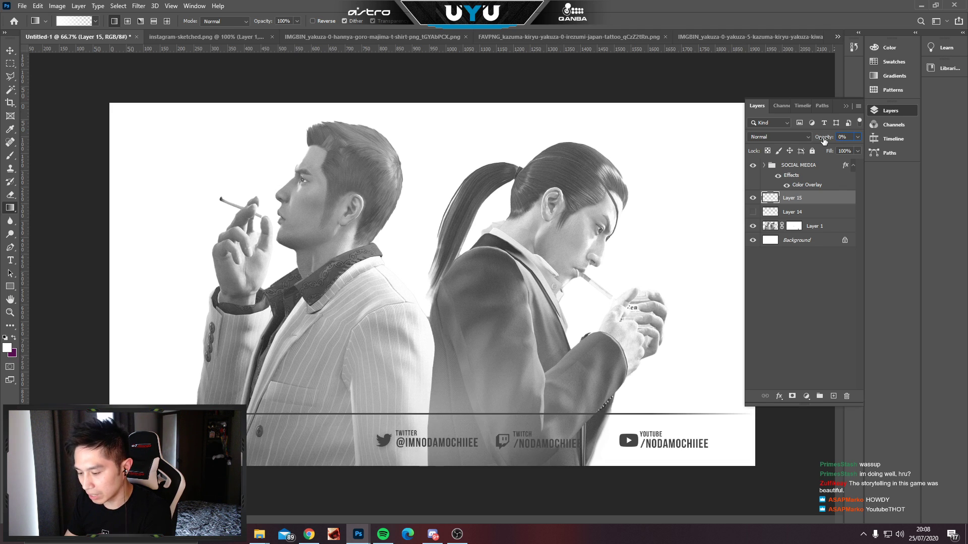
pyautogui.write('70')
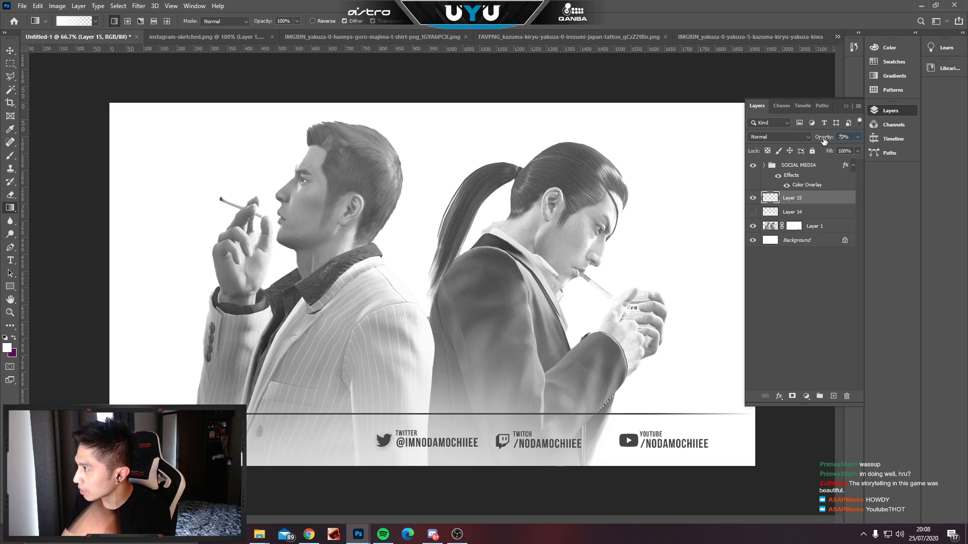
pyautogui.write('60')
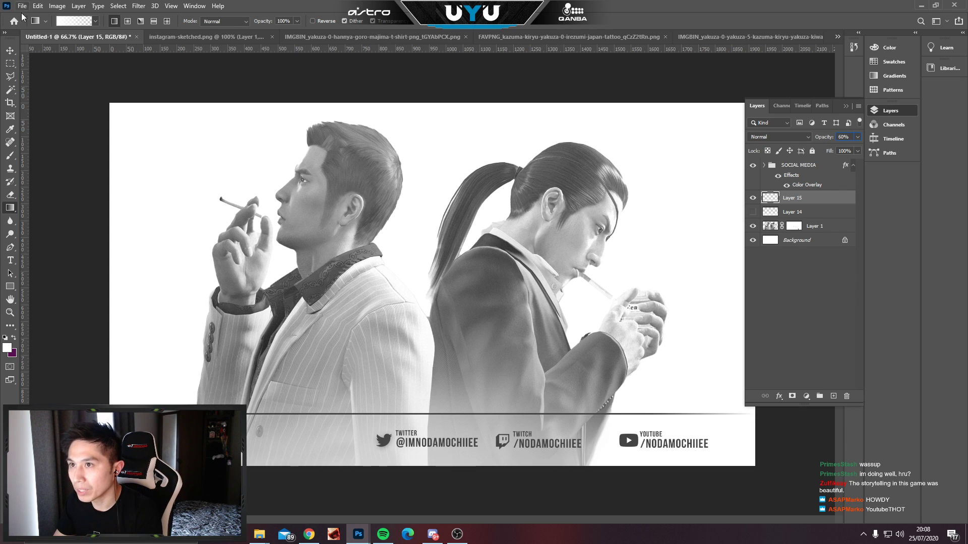
pyautogui.click(9, 48)
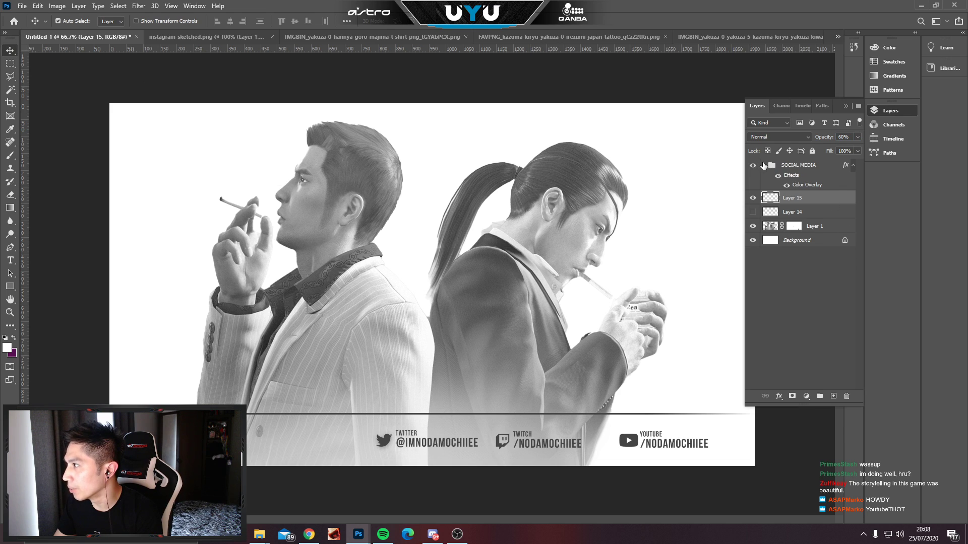
# Expand the SOCIAL MEDIA group and collapse its Youtube, twitch and Twitter subgroups.
pyautogui.click(763, 165)
pyautogui.scroll(-1, 818, 240)
pyautogui.scroll(1, 818, 240)
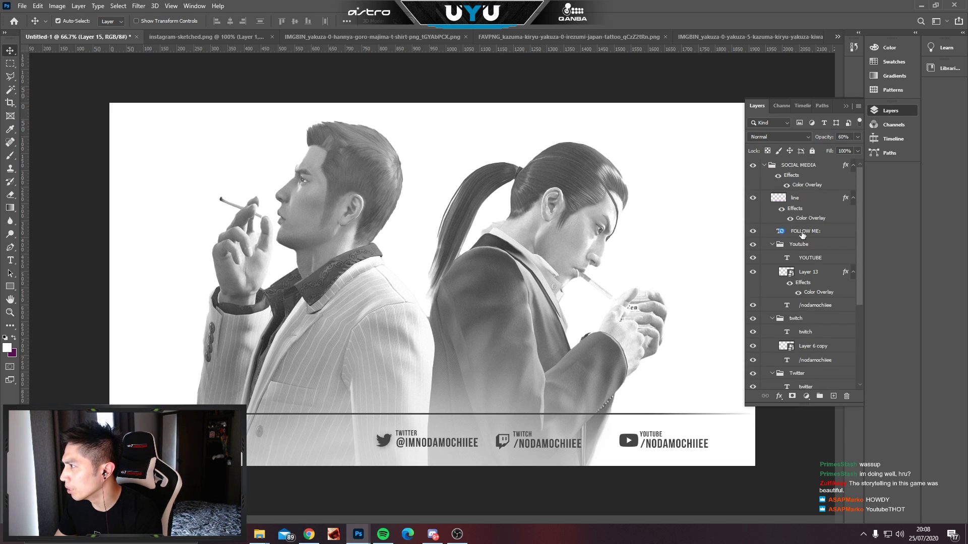
pyautogui.click(771, 244)
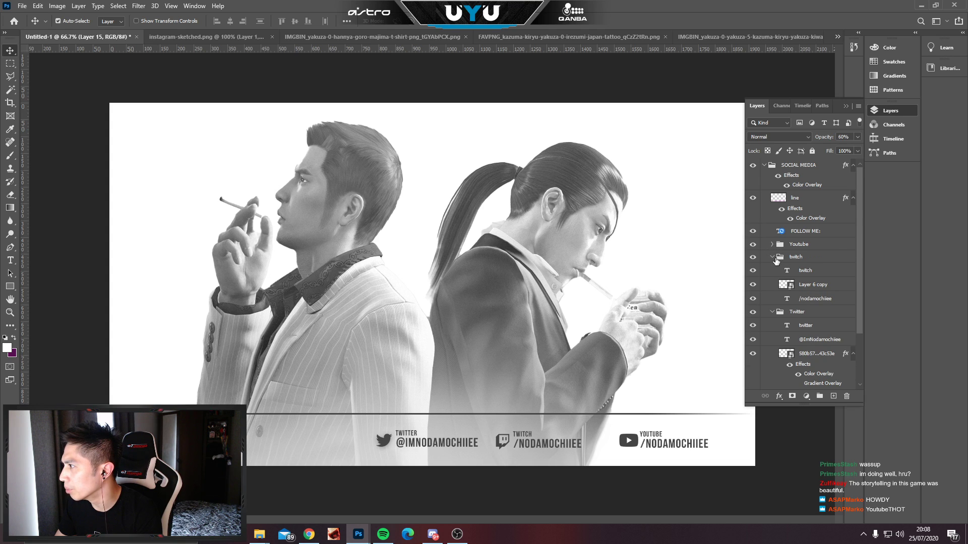
pyautogui.click(771, 257)
pyautogui.click(773, 270)
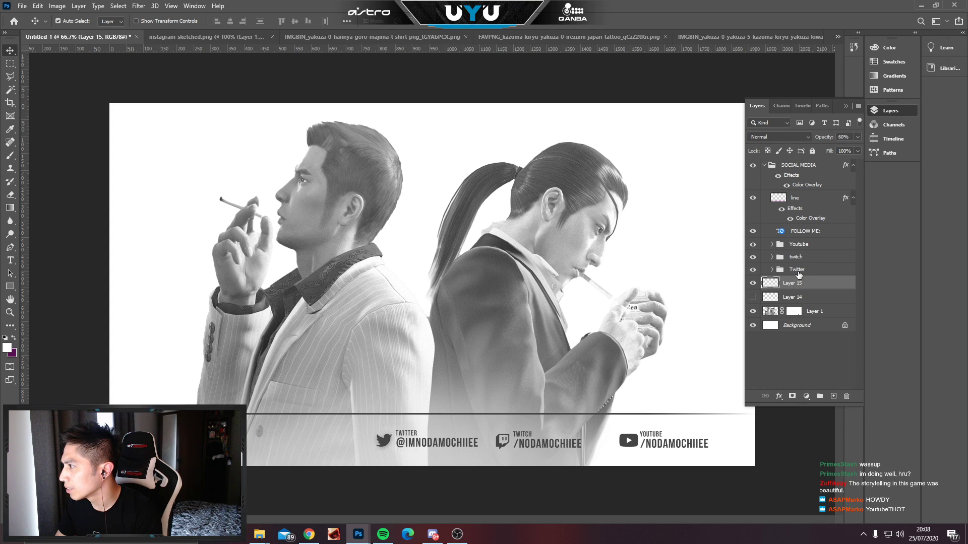
# Select the Youtube, twitch and Twitter groups together and move them horizontally about 228 px to the left.
pyautogui.click(798, 272)
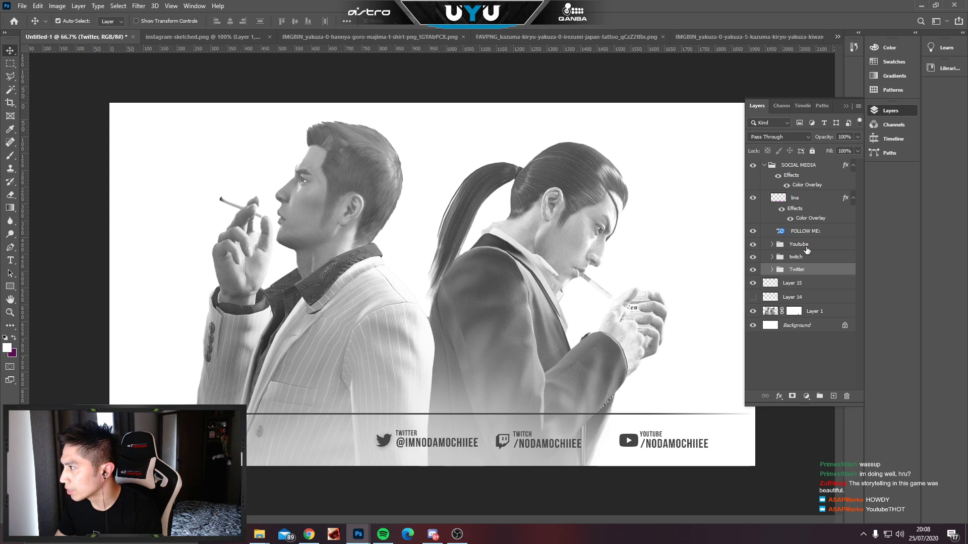
pyautogui.keyDown('shift'); pyautogui.click(806, 249); pyautogui.keyUp('shift')
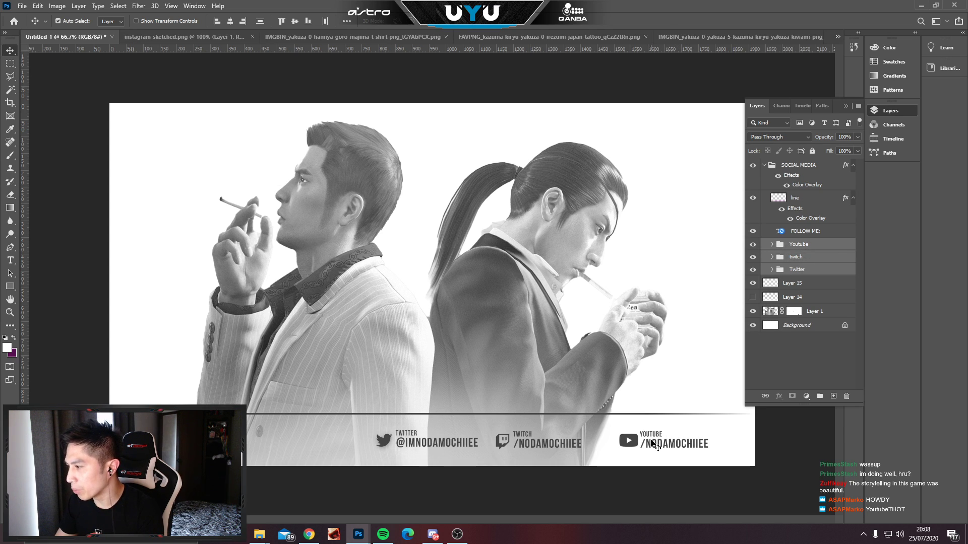
pyautogui.hotkey('ctrl', 't')
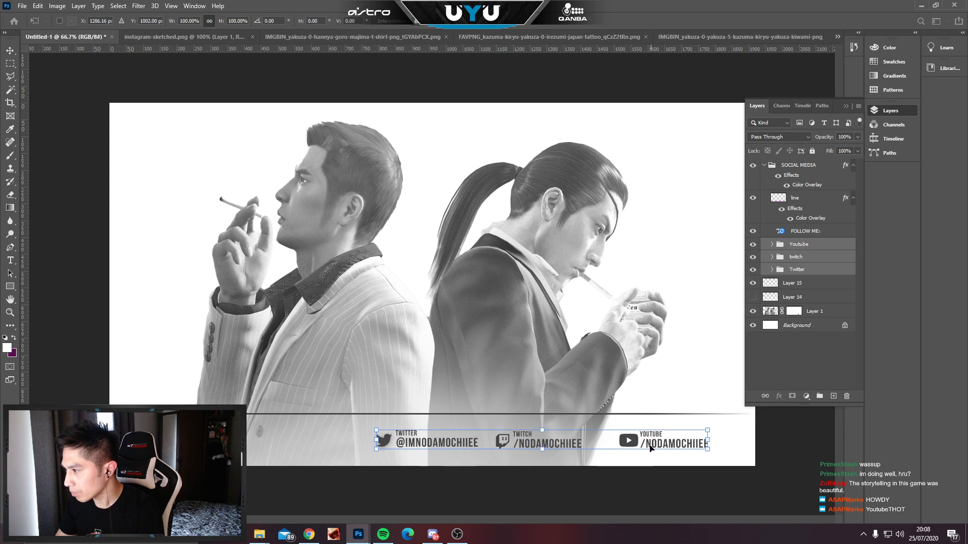
pyautogui.moveTo(634, 445); pyautogui.dragTo(564, 440)
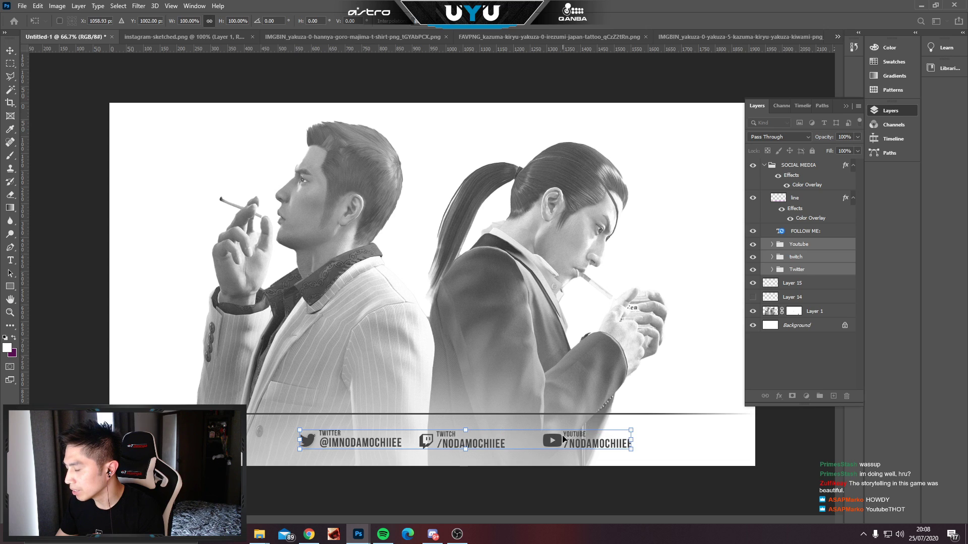
pyautogui.press('Return')
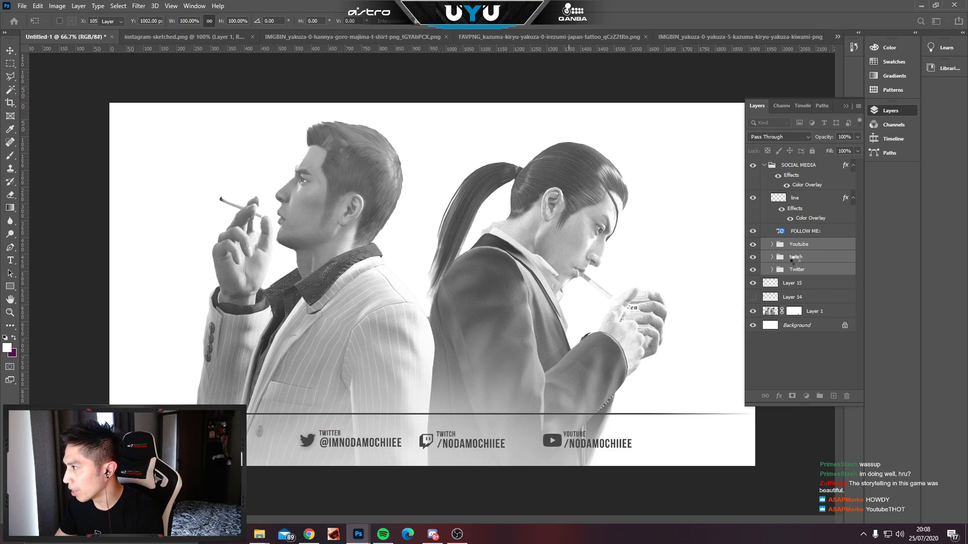
# Move only the twitch group left until its icon meets the end of the Twitter handle.
pyautogui.click(795, 259)
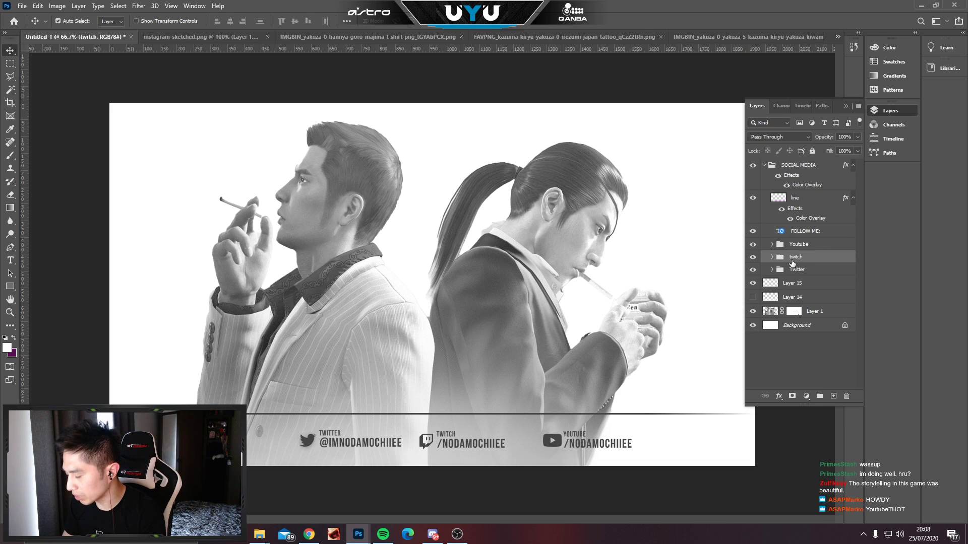
pyautogui.hotkey('shift', 'Left')
pyautogui.hotkey('shift', 'Left')
pyautogui.hotkey('shift', 'Left')
pyautogui.hotkey('shift', 'Left')
pyautogui.hotkey('shift', 'Left')
pyautogui.hotkey('shift', 'Left')
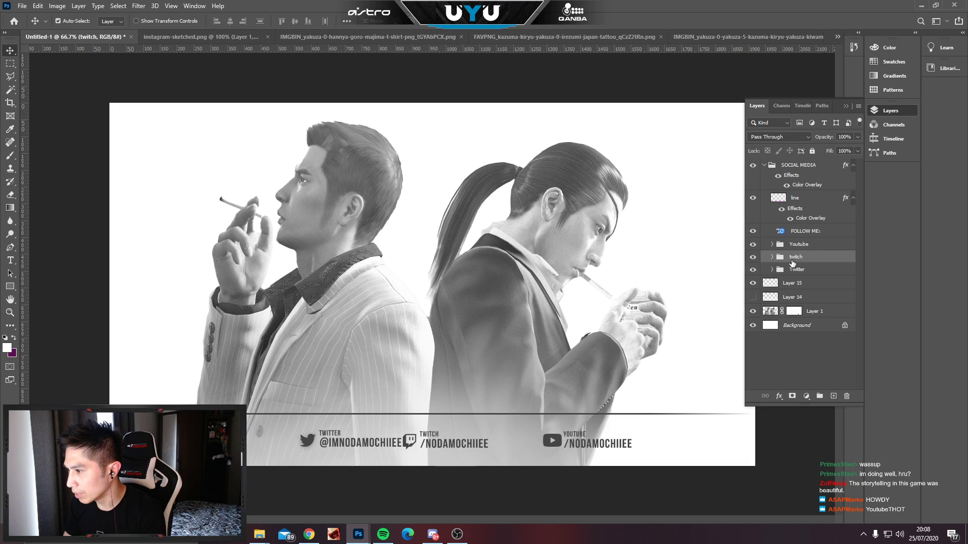
pyautogui.press('Right')
pyautogui.press('Right')
pyautogui.press('Right')
pyautogui.press('Right')
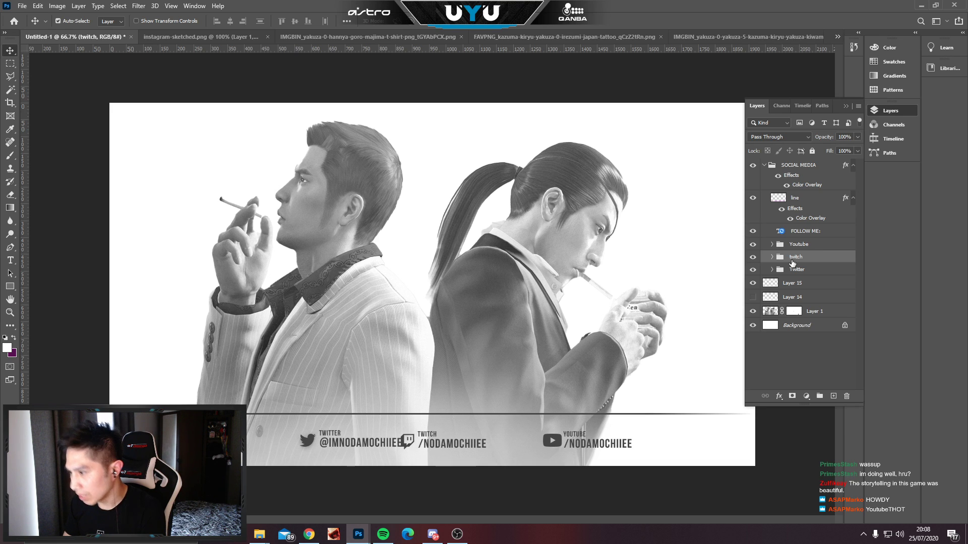
pyautogui.press('Right')
pyautogui.press('Right')
pyautogui.press('Right')
pyautogui.press('Right')
pyautogui.press('Right')
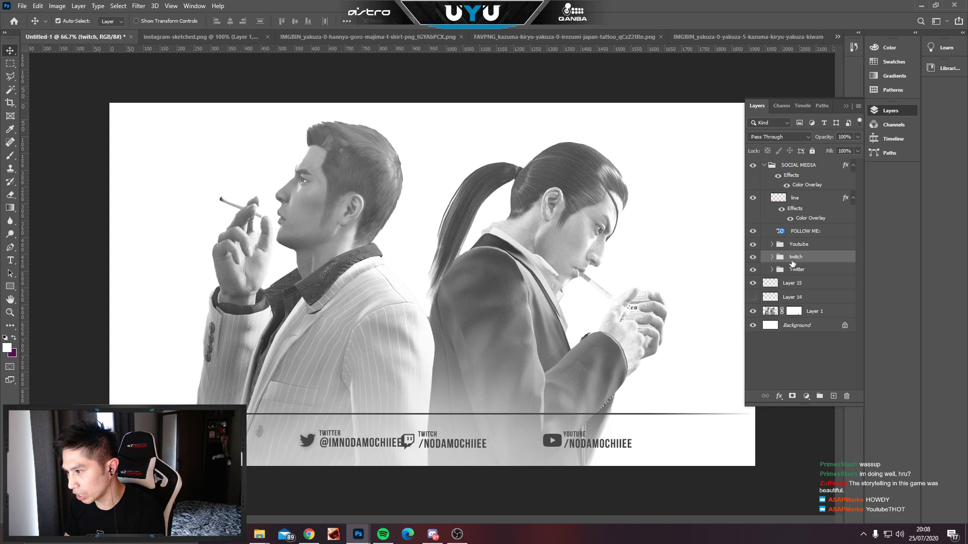
# Shift the twitch group 40 px right to leave a gap after the Twitter handle.
pyautogui.hotkey('shift', 'Right')
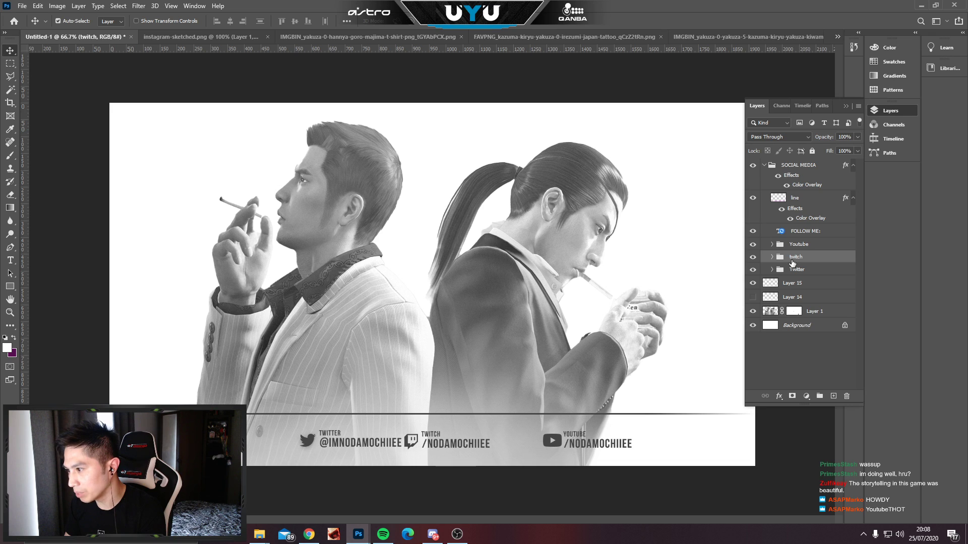
pyautogui.hotkey('shift', 'Right')
pyautogui.hotkey('shift', 'Right')
pyautogui.hotkey('shift', 'Right')
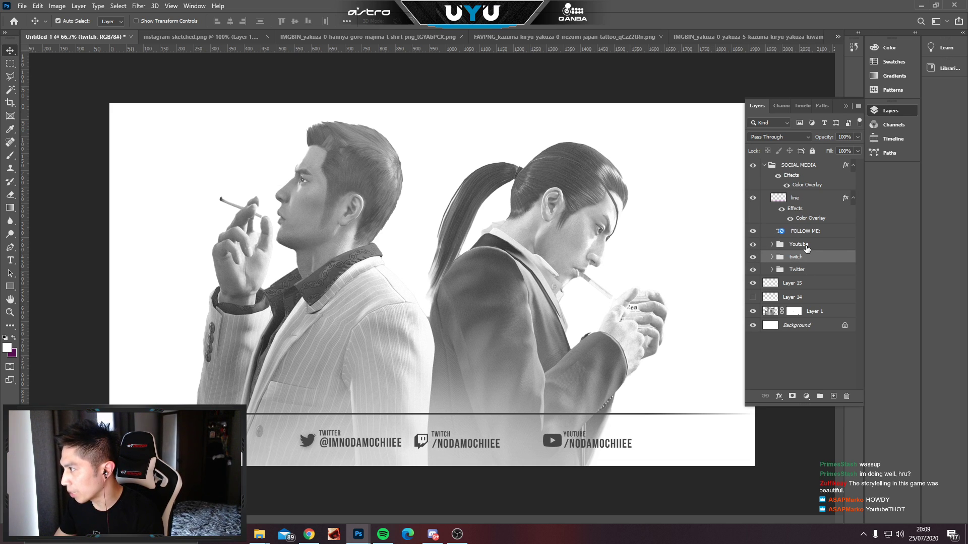
# Transform the Youtube group and move it left until its icon meets the end of the Twitch handle.
pyautogui.click(806, 246)
pyautogui.press('t')
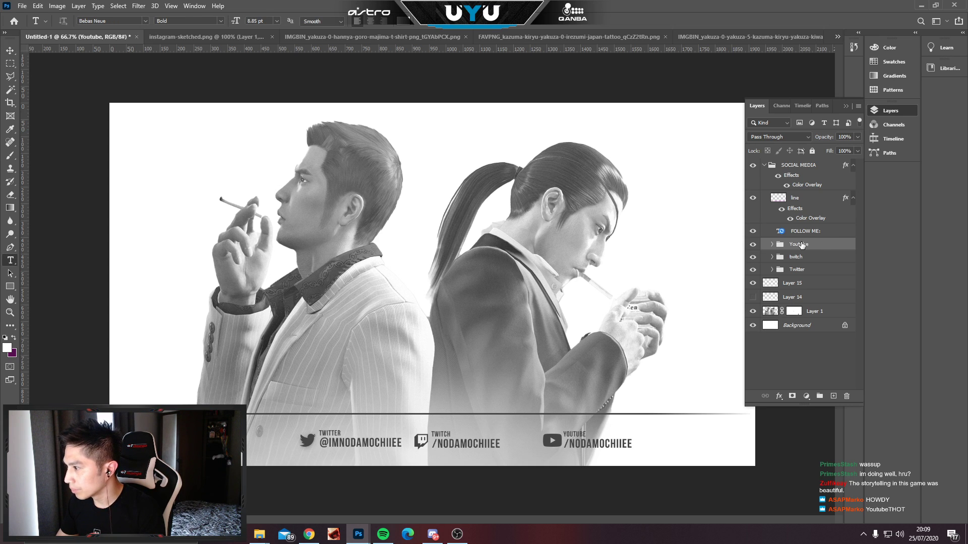
pyautogui.hotkey('ctrl', 't')
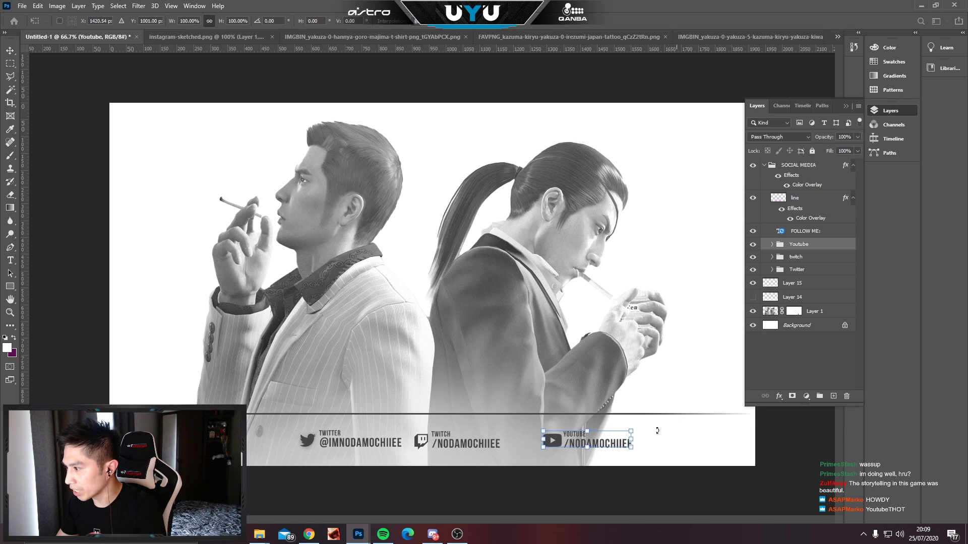
pyautogui.moveTo(559, 447); pyautogui.dragTo(516, 446)
pyautogui.press('Left')
pyautogui.press('Left')
pyautogui.press('Left')
pyautogui.press('Left')
pyautogui.hotkey('ctrl', '+')
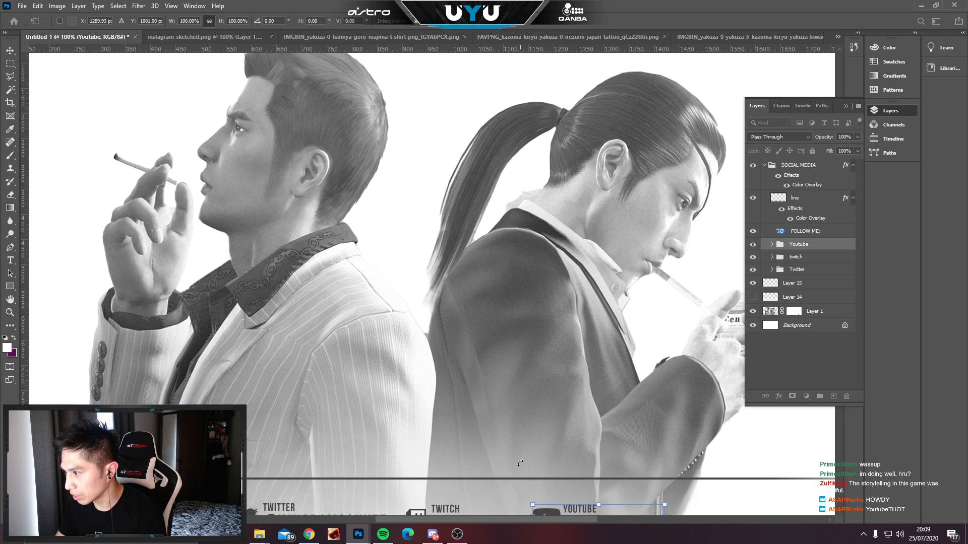
pyautogui.scroll(-2, 596, 338)
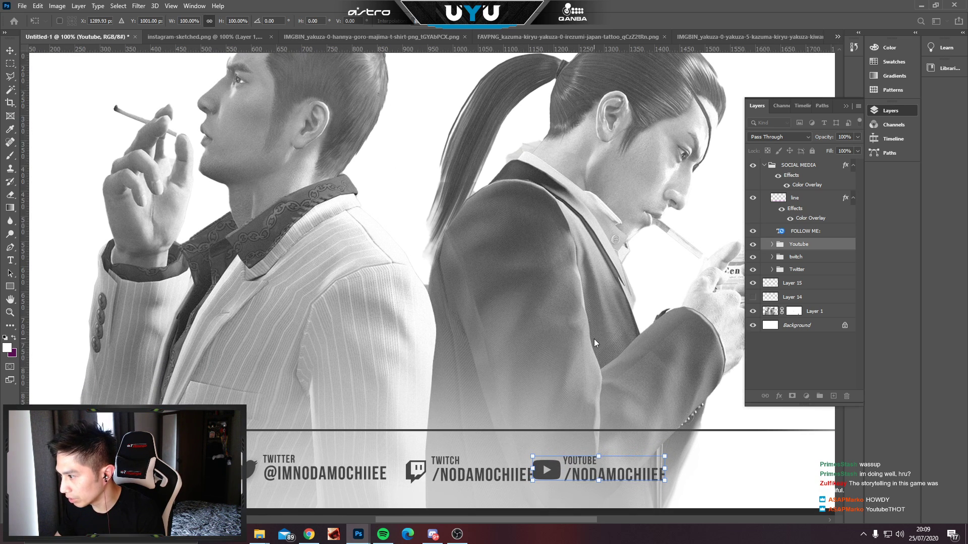
pyautogui.press('Left')
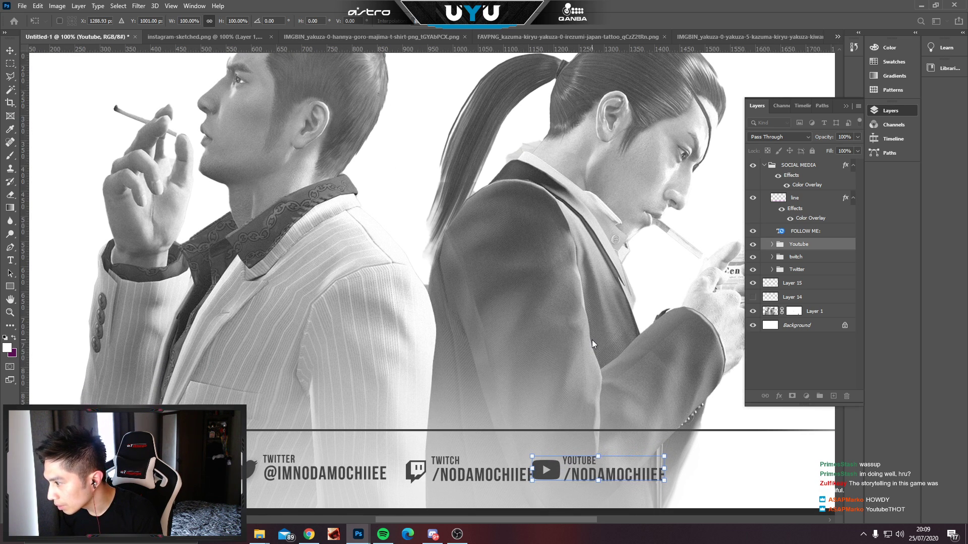
pyautogui.press('Right')
pyautogui.press('Right')
pyautogui.press('Right')
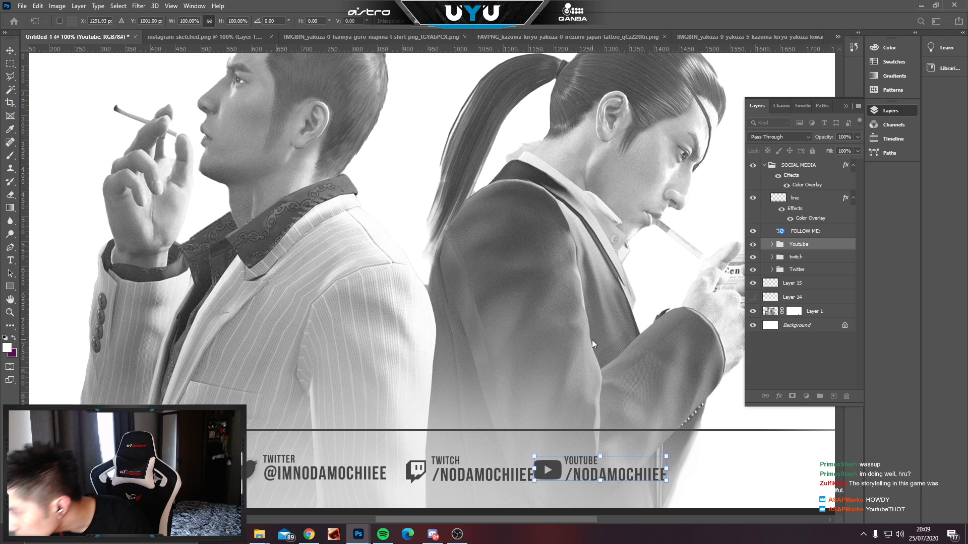
pyautogui.press('Left')
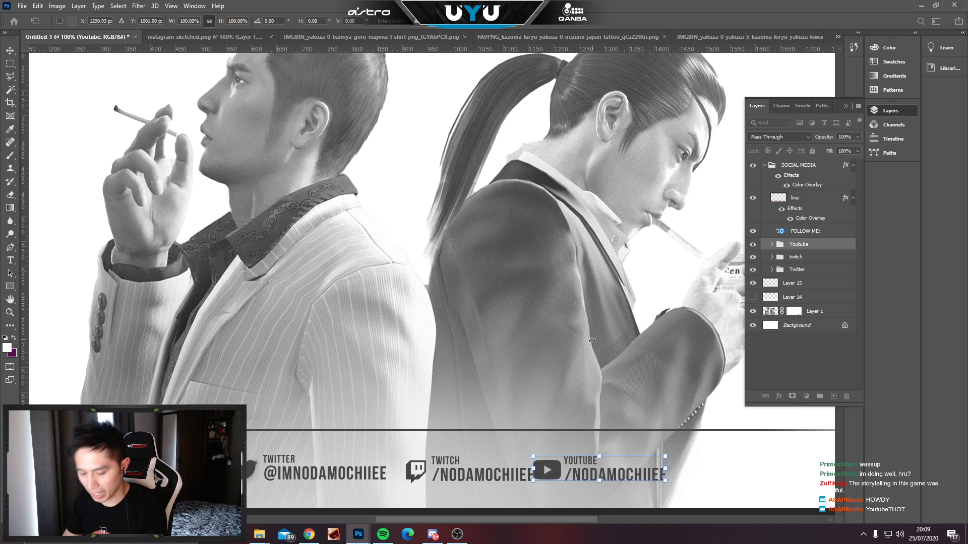
# Shift the Youtube group 40 px right to leave a gap after the Twitch handle, and apply the transform.
pyautogui.hotkey('shift', 'Right')
pyautogui.hotkey('shift', 'Right')
pyautogui.hotkey('shift', 'Right')
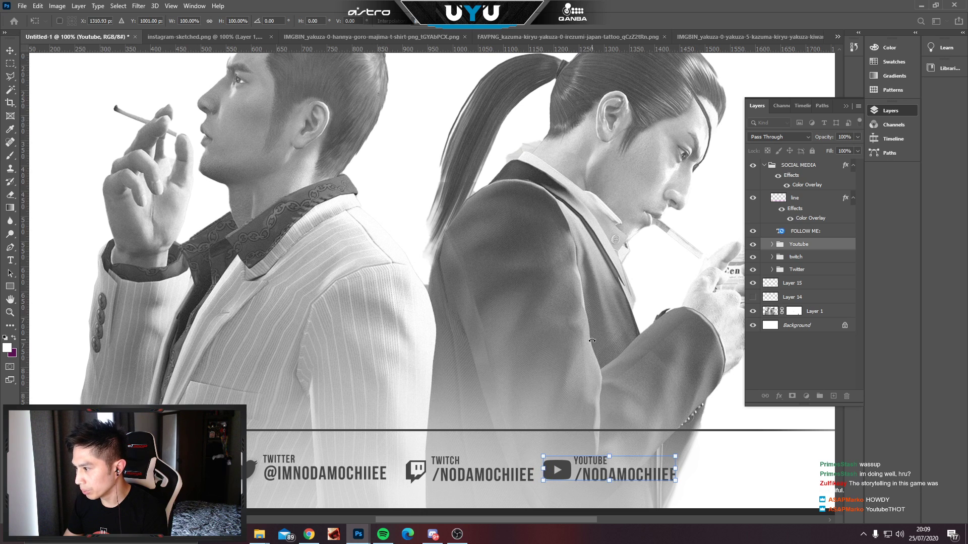
pyautogui.hotkey('shift', 'Right')
pyautogui.press('Return')
pyautogui.press('t')
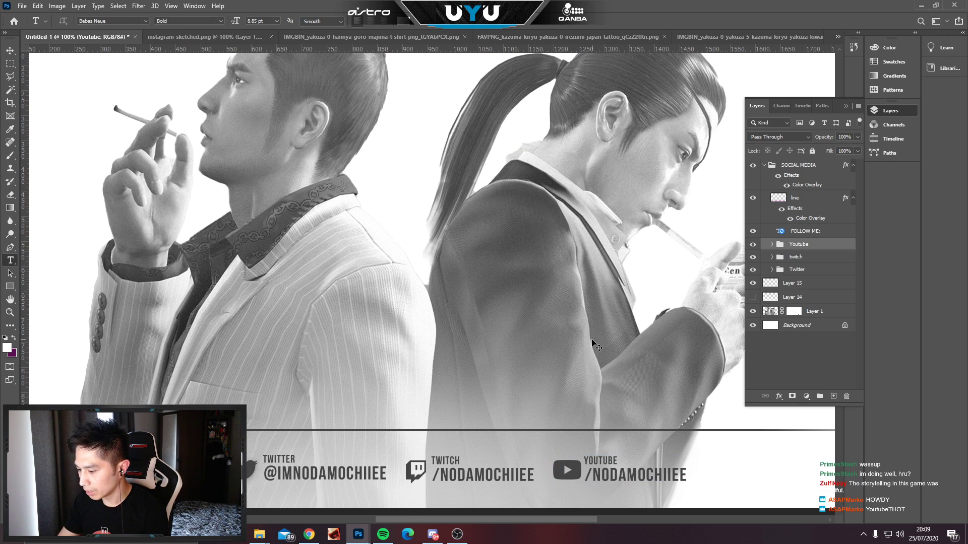
pyautogui.scroll(-1, 592, 338)
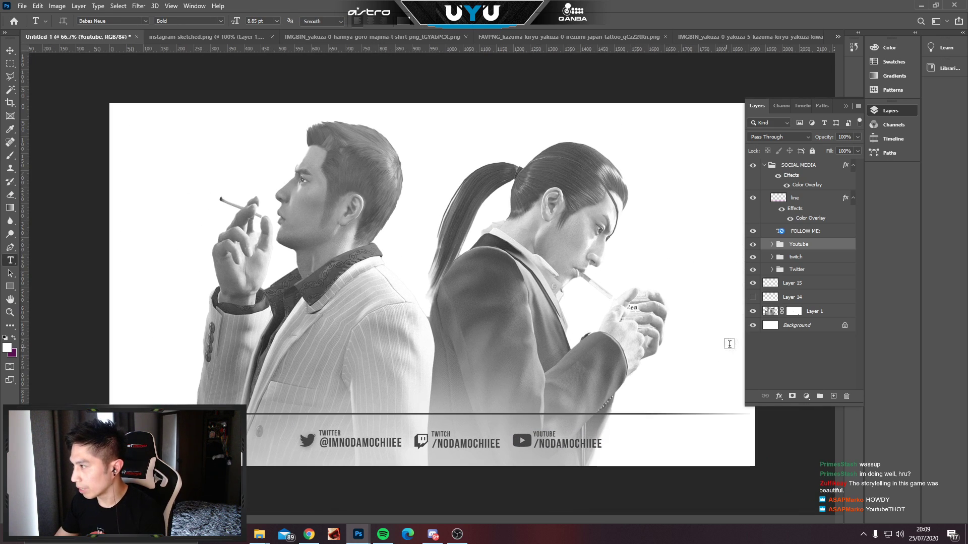
# Duplicate the Youtube group and move the copy right until its icon meets the end of the original YouTube handle.
pyautogui.moveTo(771, 247); pyautogui.dragTo(834, 397)
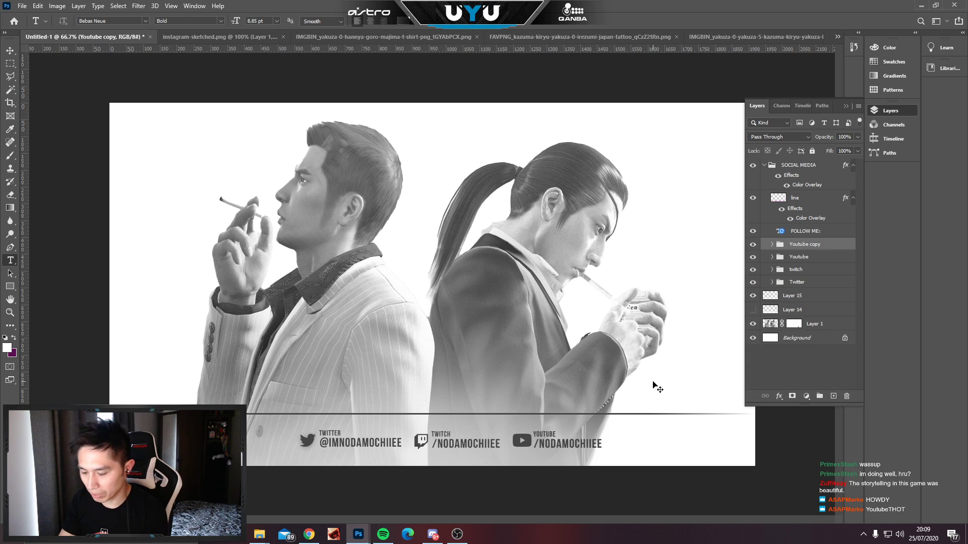
pyautogui.hotkey('ctrl', 't')
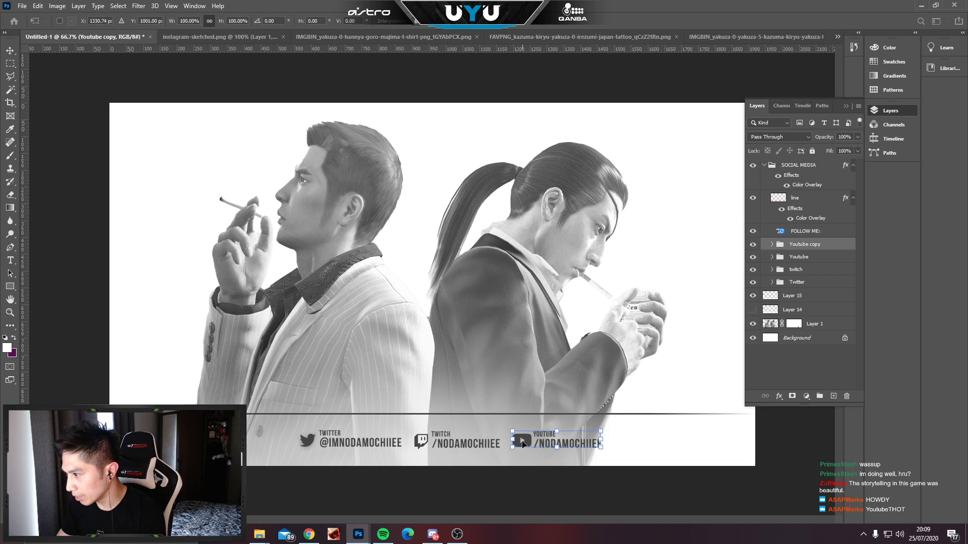
pyautogui.moveTo(540, 442); pyautogui.dragTo(614, 437)
pyautogui.hotkey('ctrl', '+')
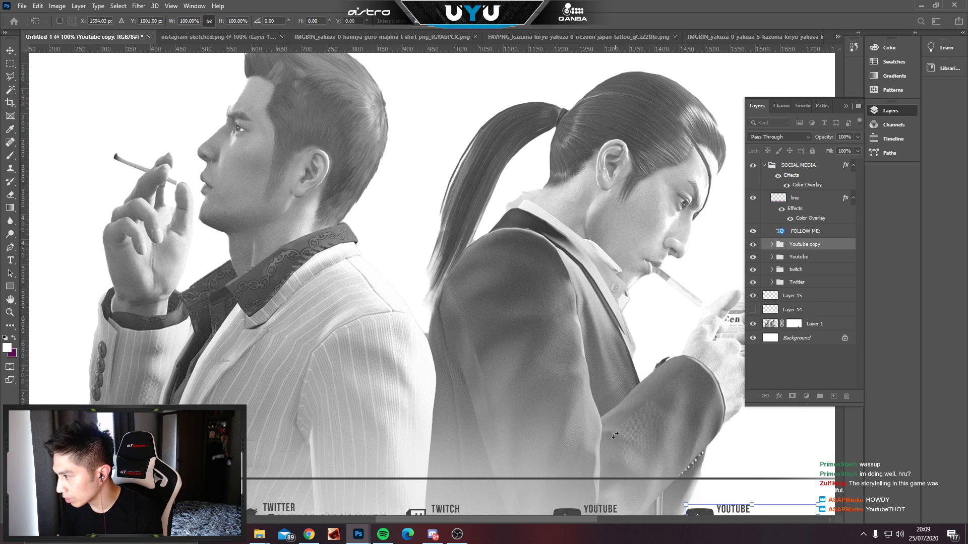
pyautogui.moveTo(636, 390); pyautogui.dragTo(488, 242)
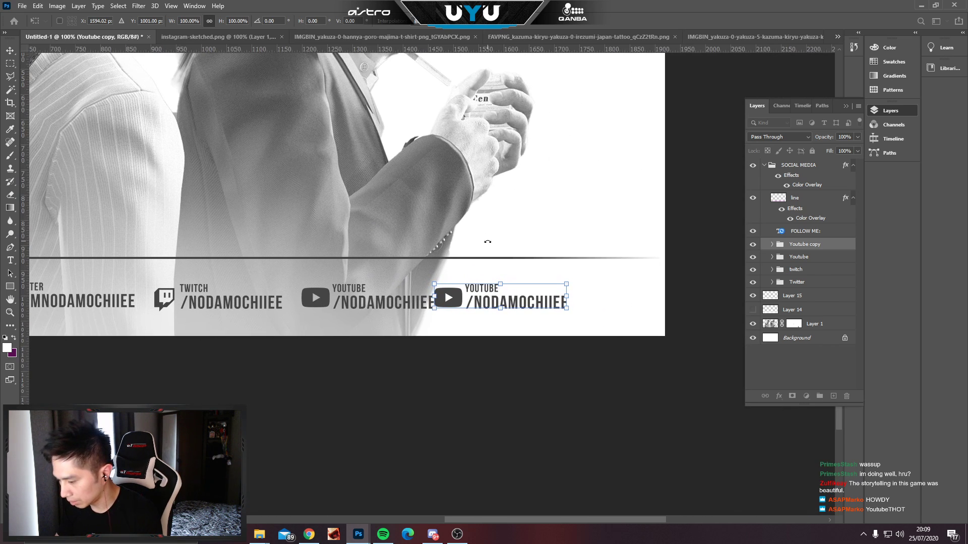
pyautogui.press('Left')
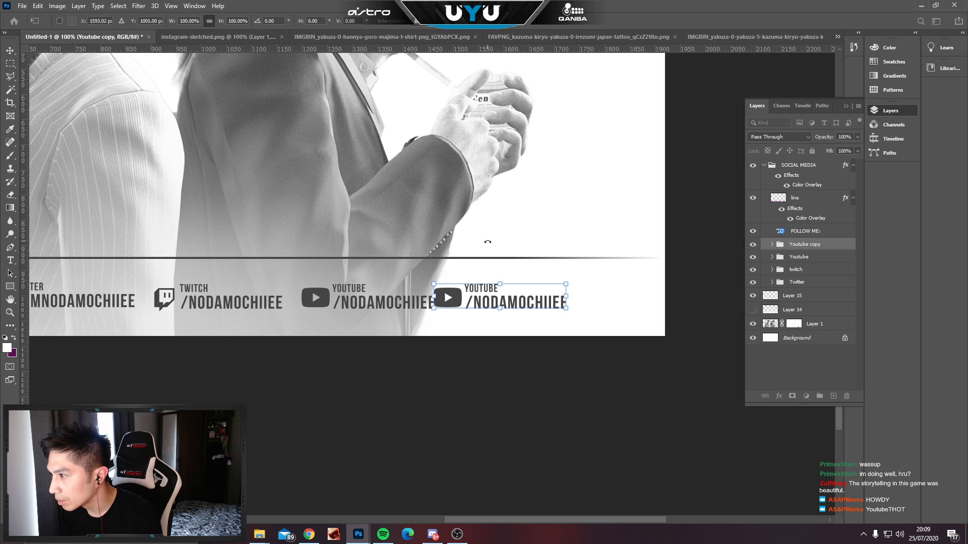
# Shift the Youtube copy about 40 px further right to match the spacing of the other handles, and apply the transform.
pyautogui.press('Right')
pyautogui.press('Right')
pyautogui.press('Right')
pyautogui.press('Right')
pyautogui.press('Right')
pyautogui.press('Right')
pyautogui.press('Right')
pyautogui.press('Right')
pyautogui.press('Right')
pyautogui.press('Right')
pyautogui.press('Right')
pyautogui.press('Right')
pyautogui.press('Right')
pyautogui.press('Right')
pyautogui.press('Right')
pyautogui.press('Right')
pyautogui.press('Right')
pyautogui.press('Right')
pyautogui.press('Right')
pyautogui.press('Right')
pyautogui.press('Right')
pyautogui.press('Right')
pyautogui.press('Right')
pyautogui.press('Right')
pyautogui.press('Right')
pyautogui.press('Right')
pyautogui.press('Right')
pyautogui.press('Right')
pyautogui.press('Right')
pyautogui.press('Right')
pyautogui.press('Right')
pyautogui.press('Return')
pyautogui.press('t')
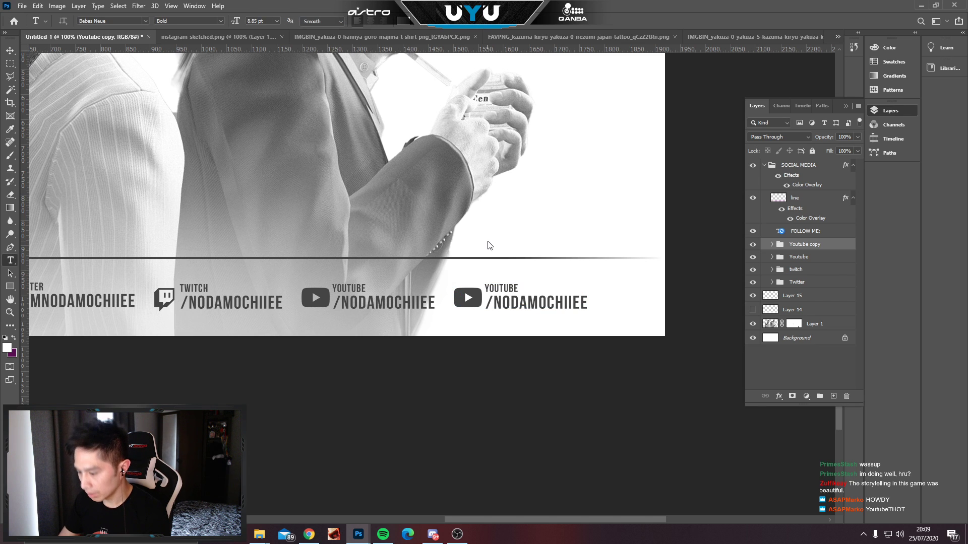
# Float instagram-sketched.png in its own window and copy its Instagram logo into the graphic as a layer above the Youtube copy group.
pyautogui.hotkey('ctrl', '-')
pyautogui.hotkey('ctrl', '-')
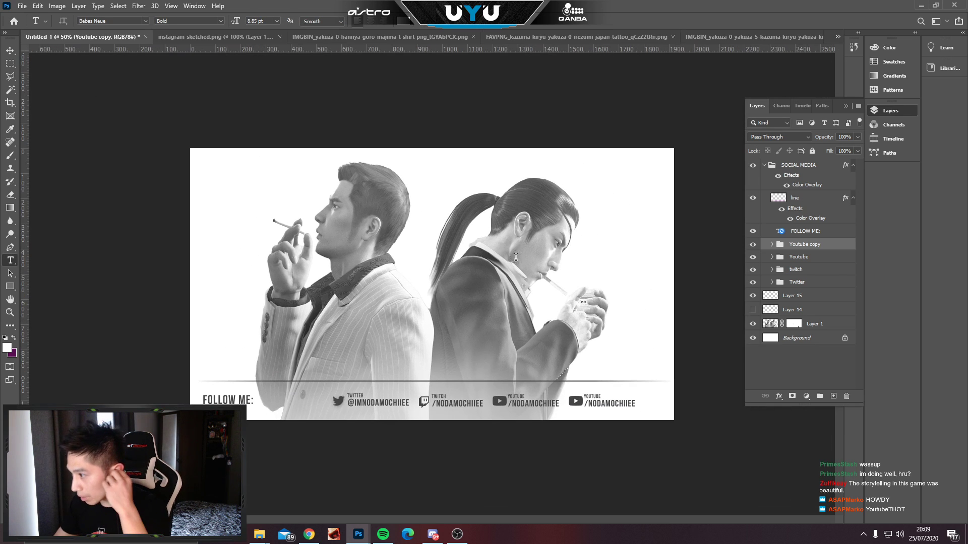
pyautogui.click(195, 36)
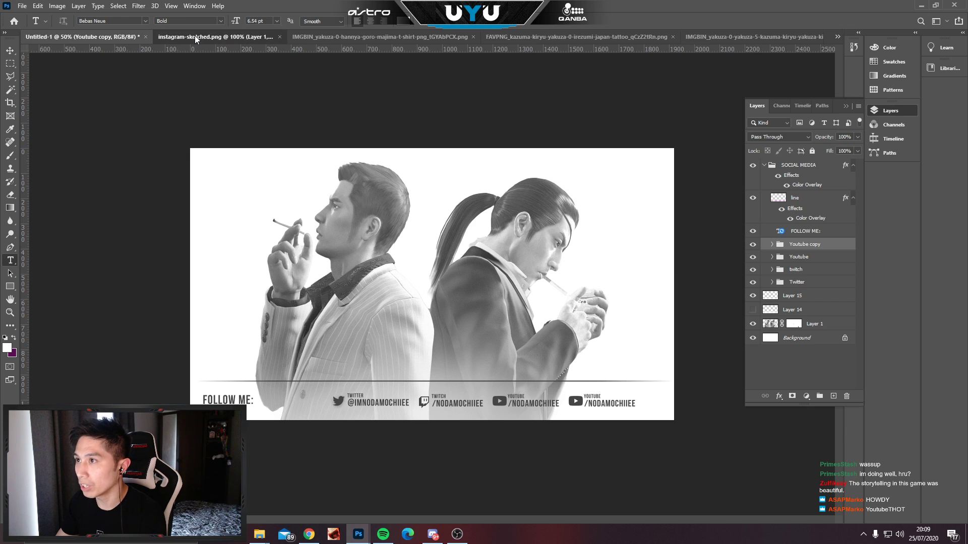
pyautogui.moveTo(236, 40); pyautogui.dragTo(474, 143)
pyautogui.press('v')
pyautogui.moveTo(473, 182); pyautogui.dragTo(273, 265)
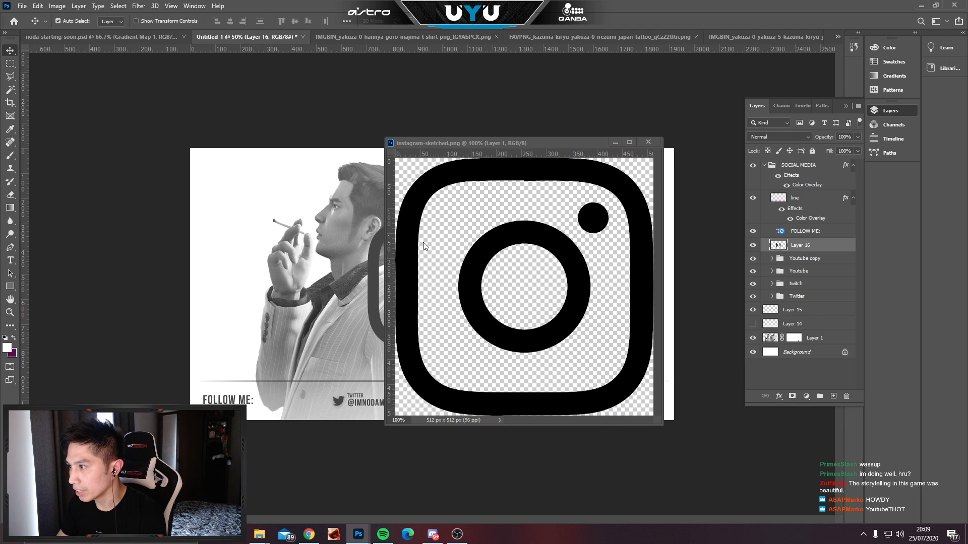
# Close the instagram-sketched.png window and move the Instagram logo to the middle of the graphic, just above the horizontal line.
pyautogui.moveTo(572, 142)
pyautogui.mouseDown()
pyautogui.moveTo(690, 110)
pyautogui.moveTo(632, 126)
pyautogui.mouseUp()
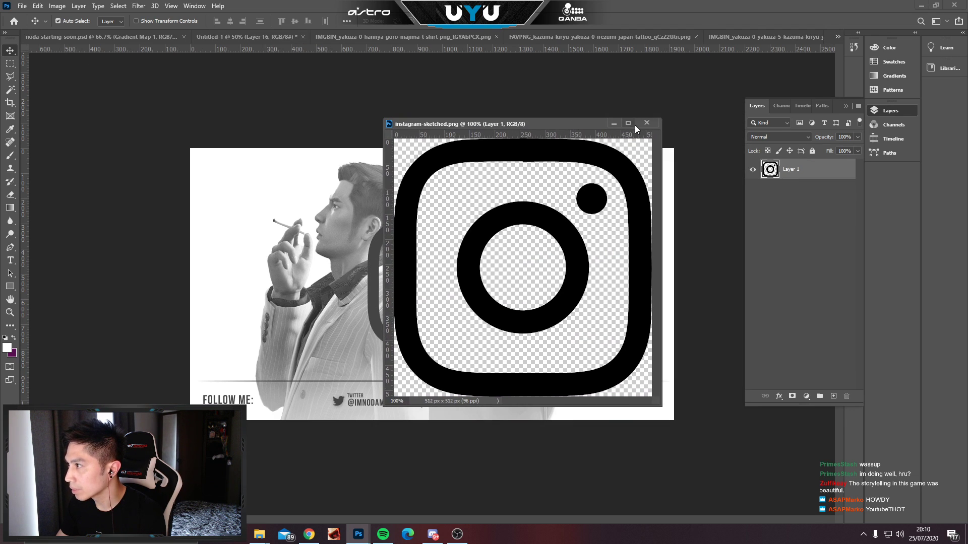
pyautogui.click(646, 123)
pyautogui.moveTo(417, 233)
pyautogui.mouseDown()
pyautogui.moveTo(442, 228)
pyautogui.moveTo(468, 272)
pyautogui.moveTo(431, 232)
pyautogui.moveTo(446, 256)
pyautogui.moveTo(439, 267)
pyautogui.mouseUp()
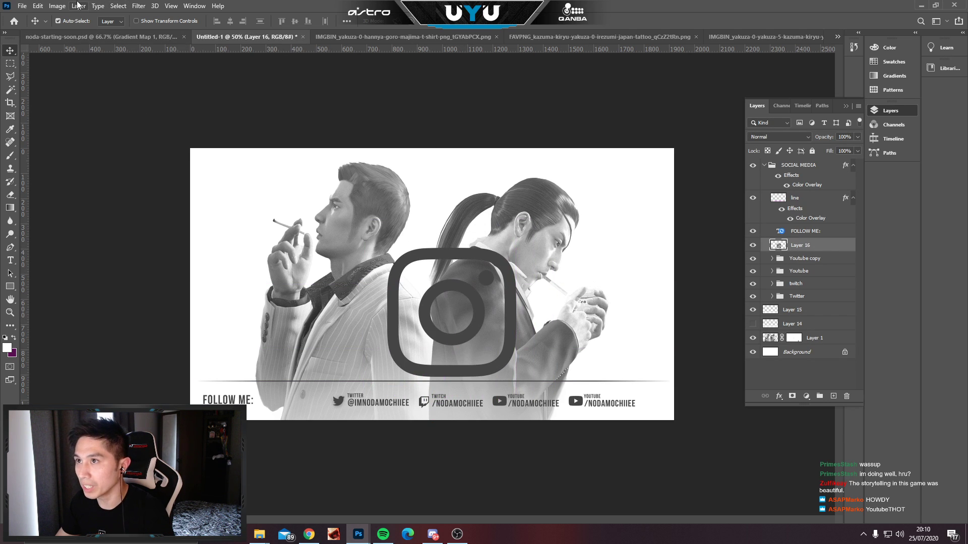
# Convert the Instagram logo layer, Layer 16, to a smart object.
pyautogui.click(78, 6)
pyautogui.moveTo(129, 202)
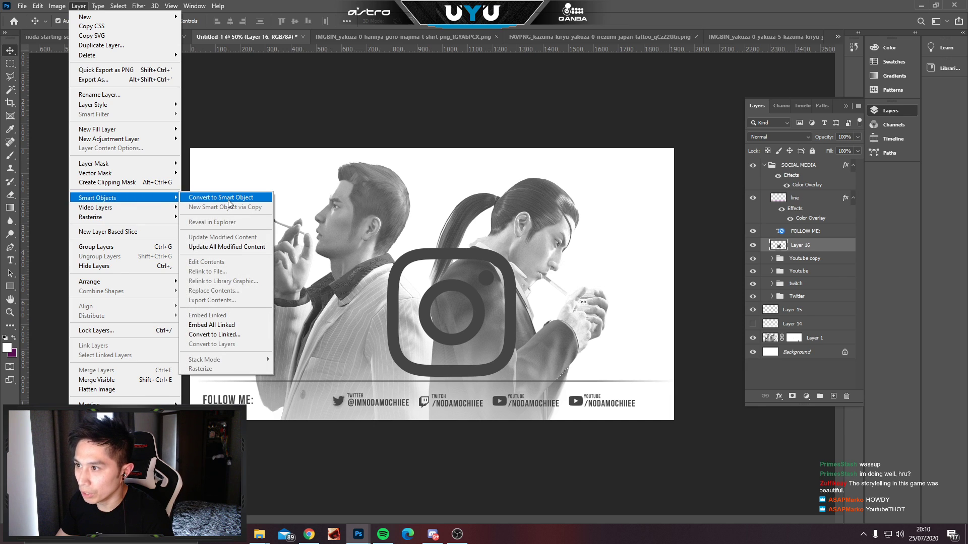
pyautogui.click(228, 199)
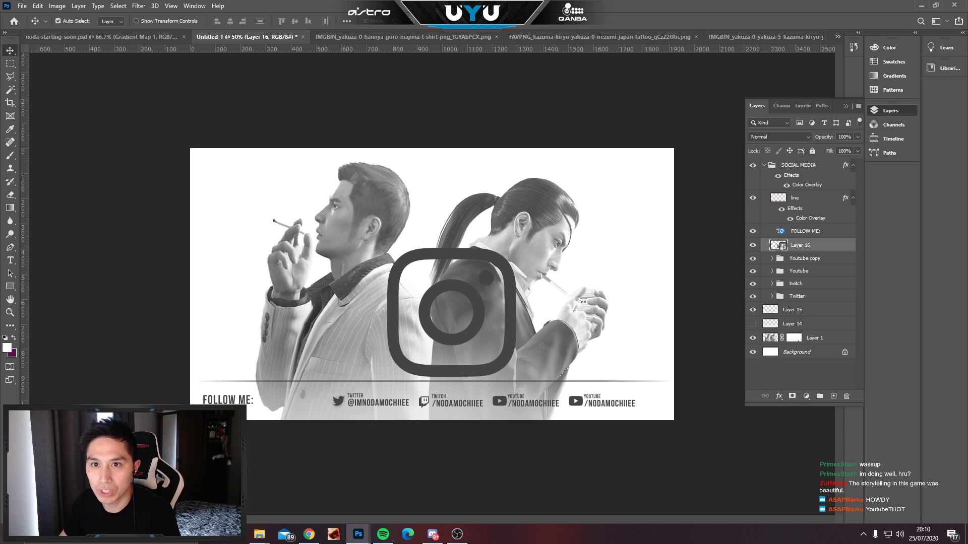
pyautogui.hotkey('alt', 'Tab')
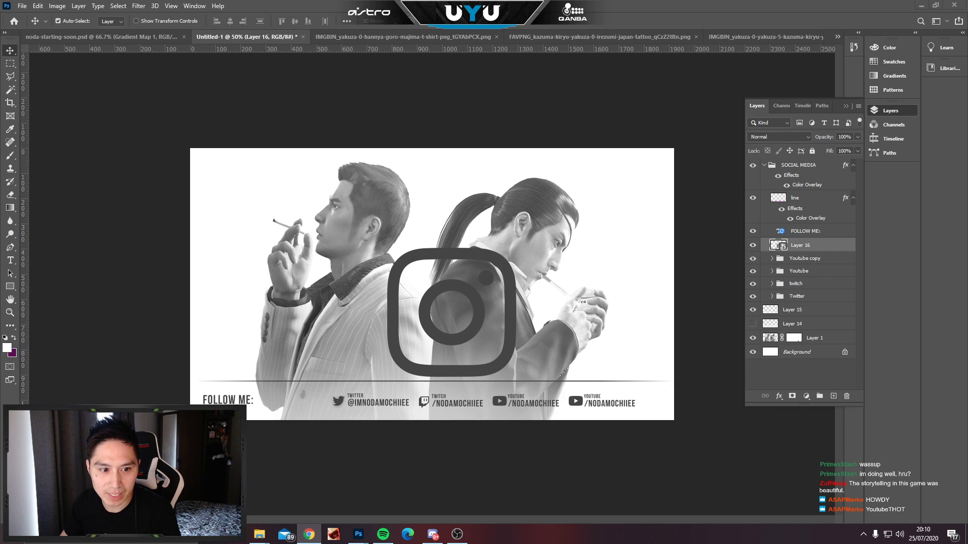
# Scale the Instagram logo proportionally down to 15.63% and apply the transform.
pyautogui.click(436, 258)
pyautogui.moveTo(421, 260)
pyautogui.mouseDown()
pyautogui.moveTo(389, 232)
pyautogui.moveTo(374, 235)
pyautogui.moveTo(428, 285)
pyautogui.moveTo(418, 276)
pyautogui.mouseUp()
pyautogui.hotkey('ctrl', 't')
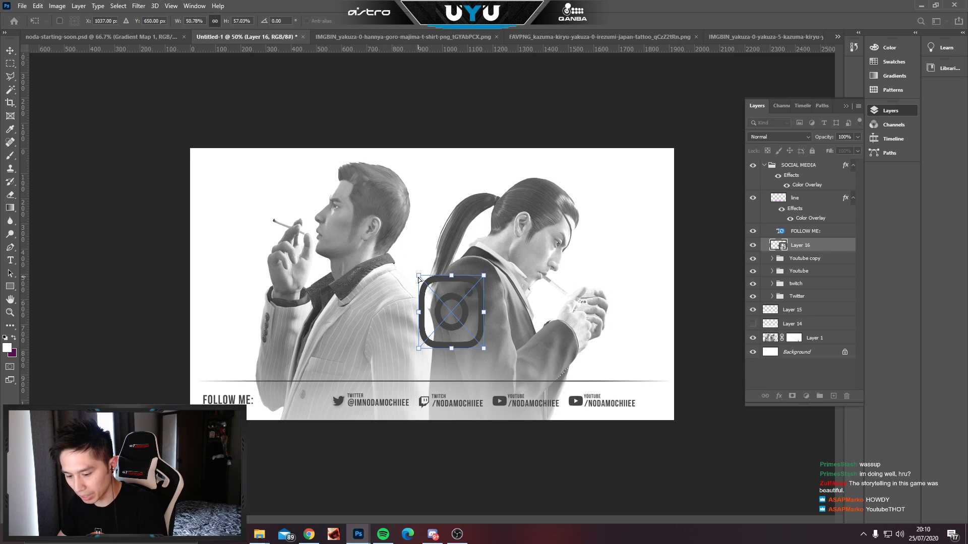
pyautogui.hotkey('ctrl', 'z')
pyautogui.moveTo(357, 221); pyautogui.dragTo(456, 320)
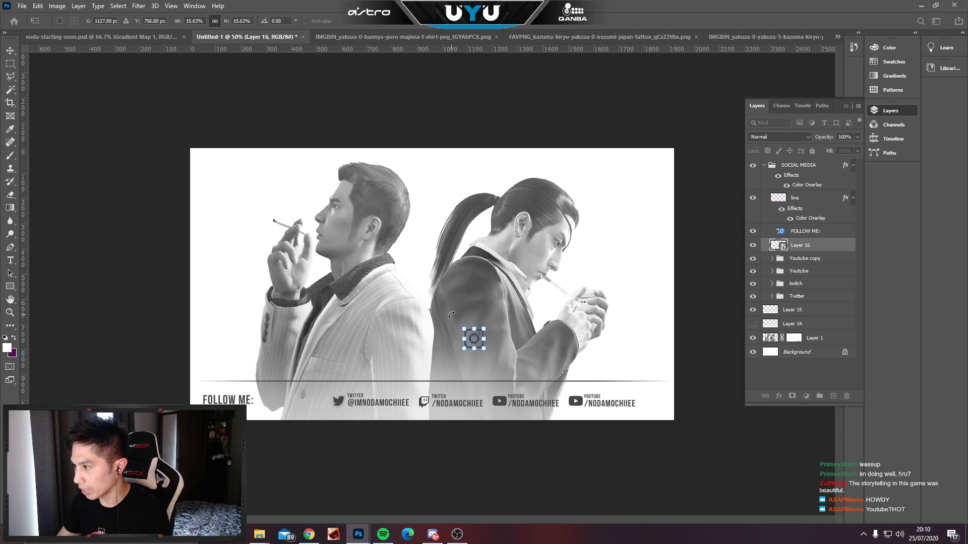
pyautogui.press('Return')
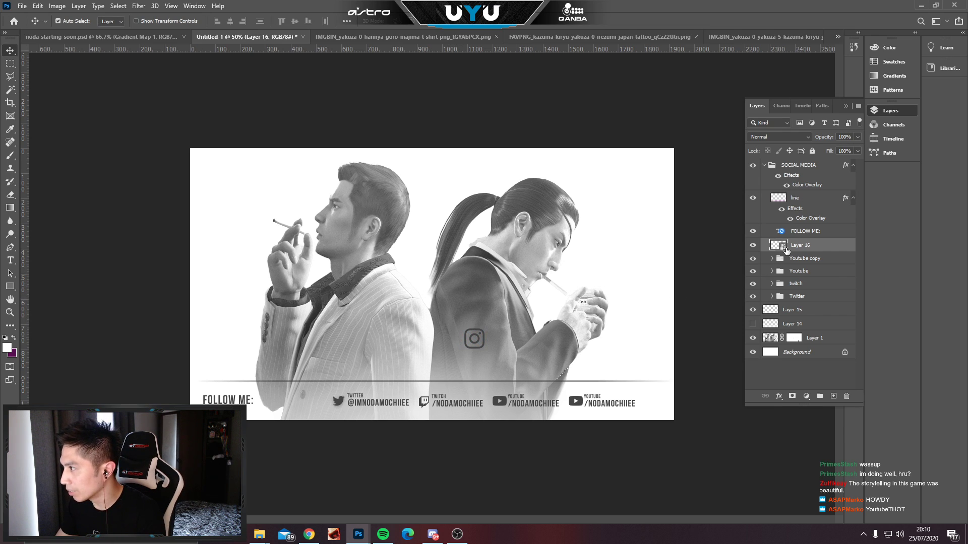
# Duplicate the small Instagram logo layer and move the copy about 420 px left onto the left figure's jacket.
pyautogui.moveTo(784, 250); pyautogui.dragTo(834, 397)
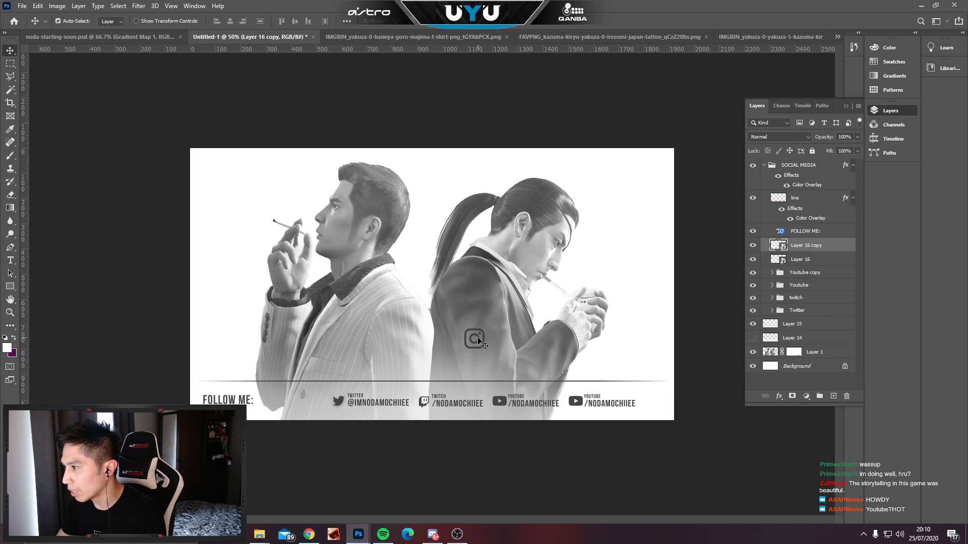
pyautogui.moveTo(479, 340); pyautogui.dragTo(379, 341)
pyautogui.hotkey('ctrl', 'z')
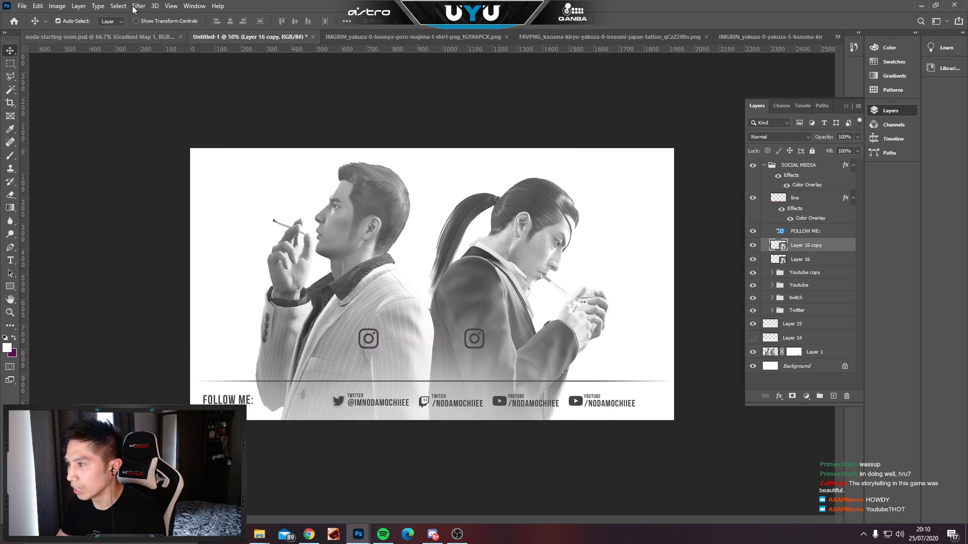
# Rasterize the duplicated Instagram logo layer and return to the Move tool.
pyautogui.click(82, 6)
pyautogui.moveTo(165, 218)
pyautogui.click(206, 255)
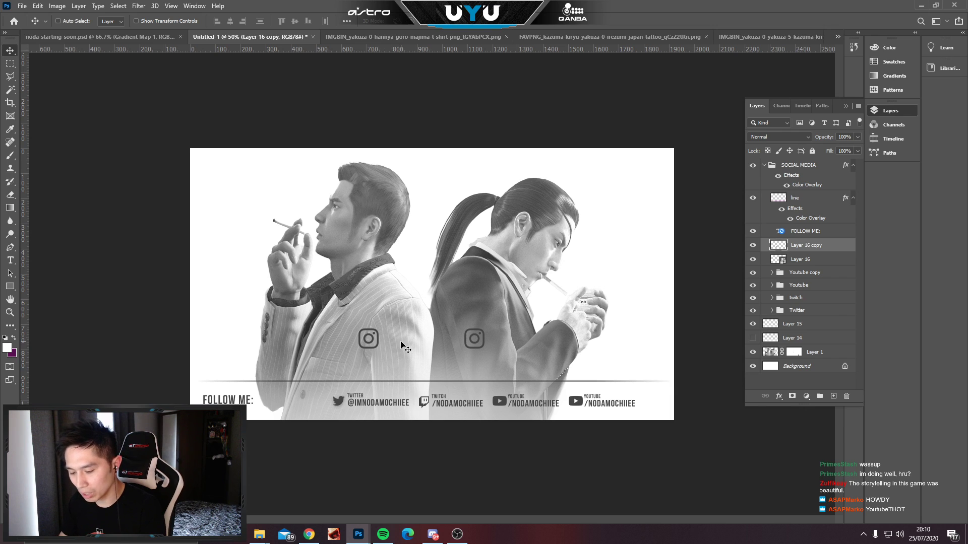
pyautogui.press('t')
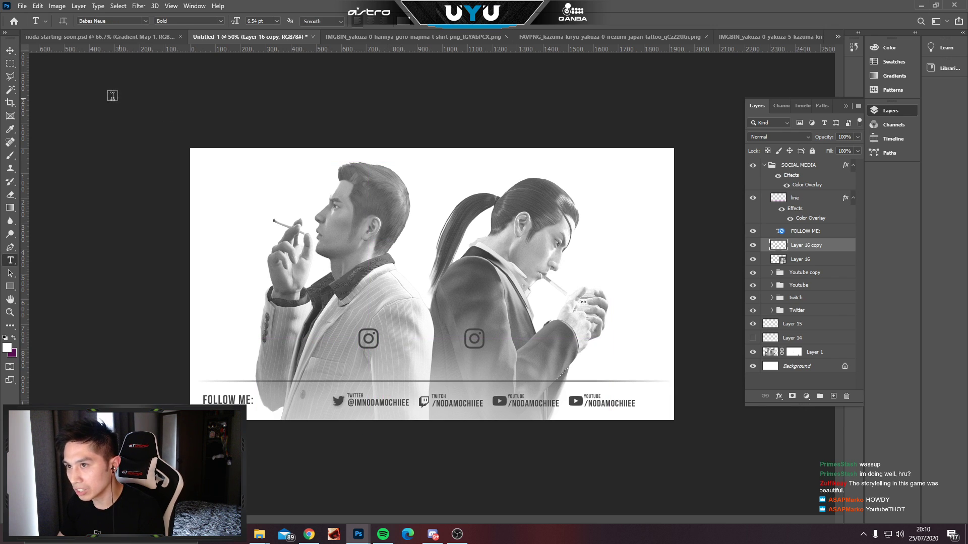
pyautogui.click(10, 51)
pyautogui.press('ctrl')
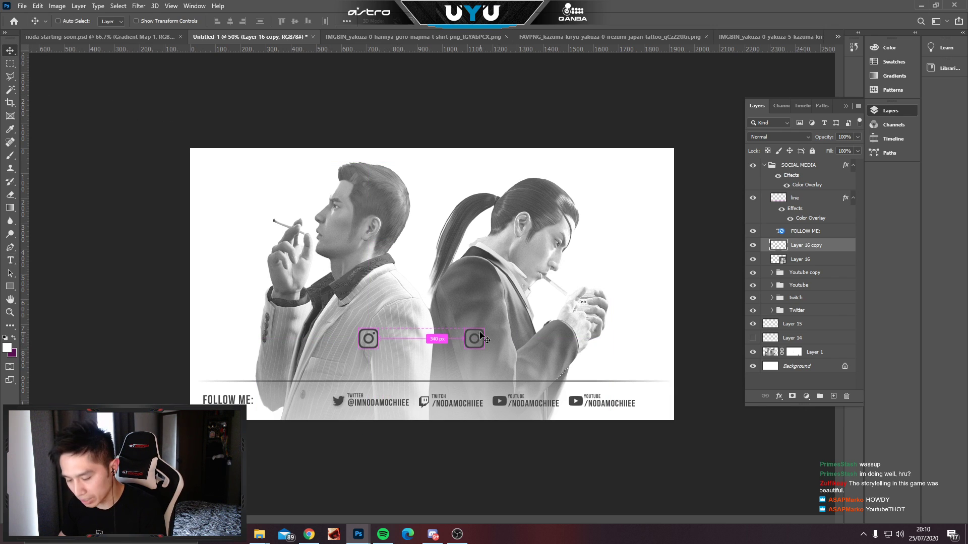
# Enlarge the rasterized logo copy until it covers much of the left figure, and shift it left over him.
pyautogui.hotkey('ctrl', 't')
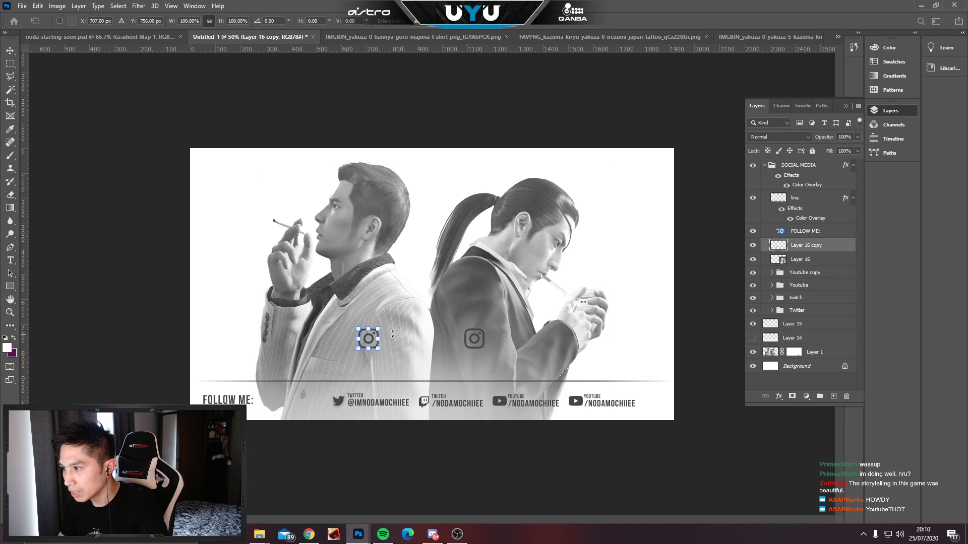
pyautogui.moveTo(377, 330); pyautogui.dragTo(511, 197)
pyautogui.moveTo(447, 249); pyautogui.dragTo(316, 248)
pyautogui.press('Return')
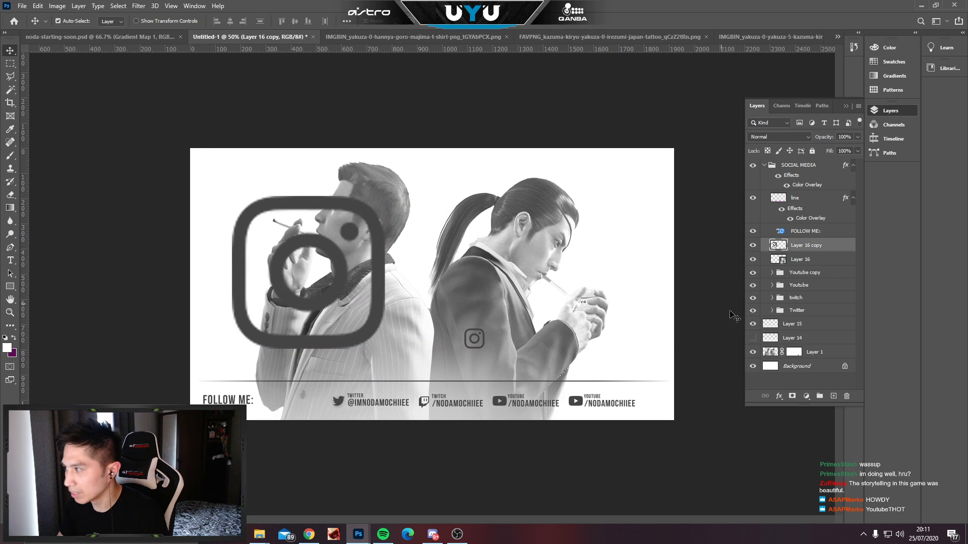
# Enlarge the smart object logo on Layer 16 to about the size of the rasterized copy beside it.
pyautogui.click(810, 260)
pyautogui.hotkey('ctrl', 't')
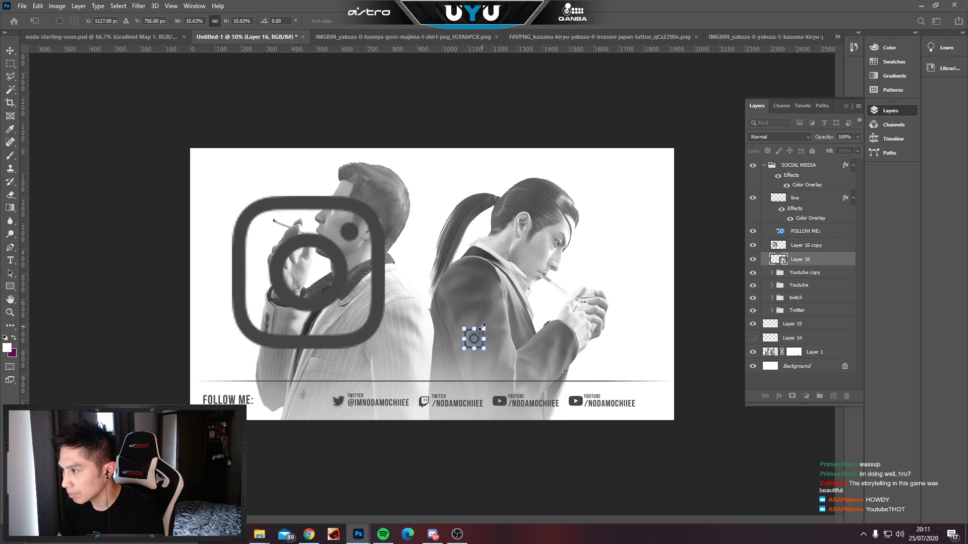
pyautogui.moveTo(482, 327); pyautogui.dragTo(627, 228)
pyautogui.hotkey('ctrl', 'z')
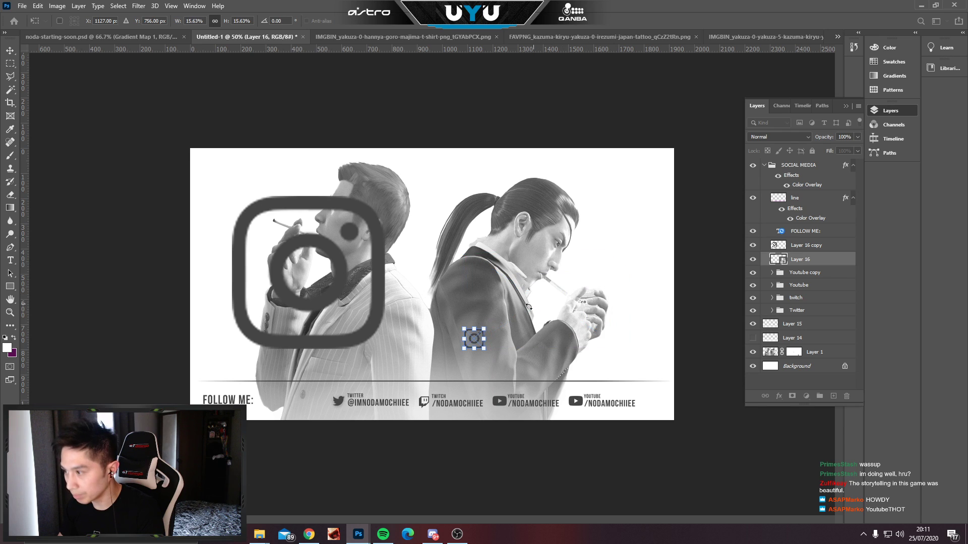
pyautogui.moveTo(482, 329); pyautogui.dragTo(488, 206)
pyautogui.press('Return')
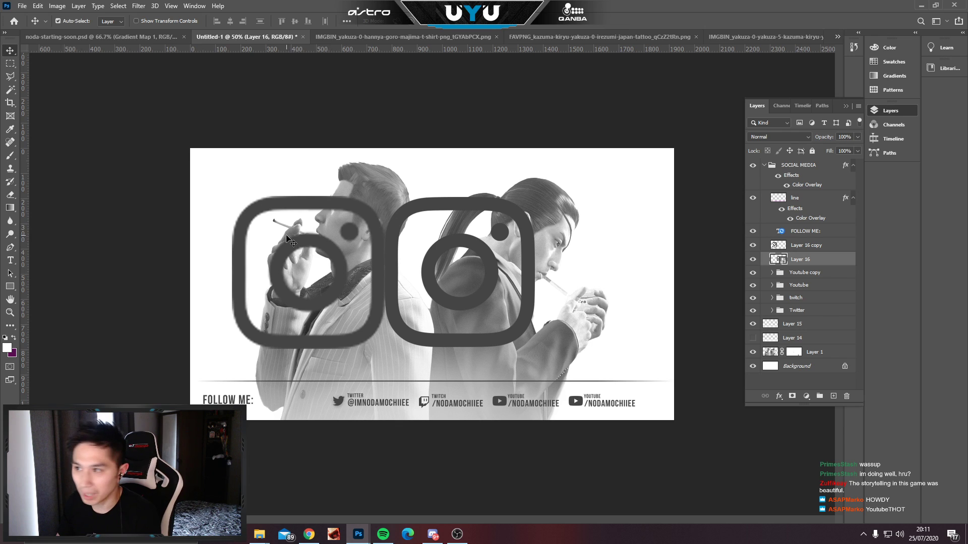
# Shift the blurry rasterized logo copy slightly left and down, and delete it.
pyautogui.moveTo(295, 203); pyautogui.dragTo(283, 203)
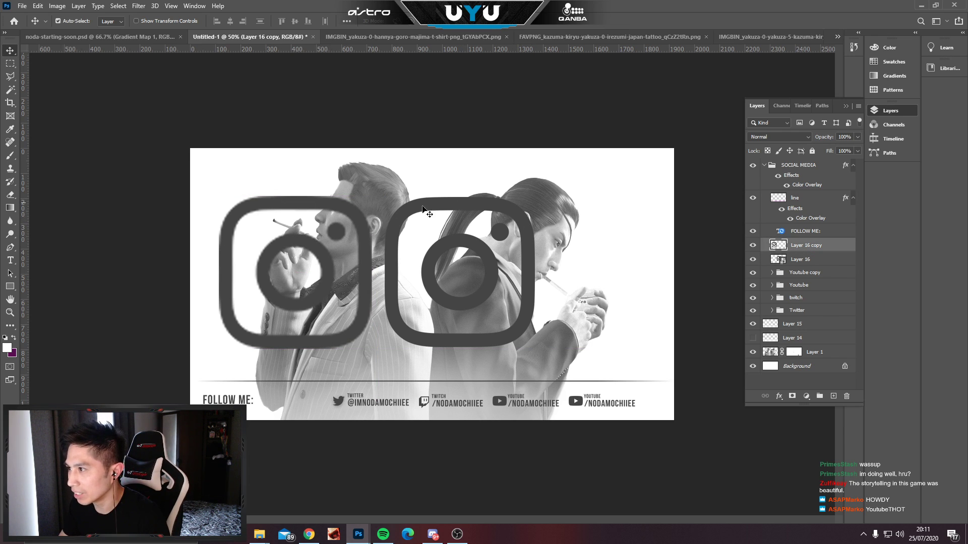
pyautogui.click(78, 6)
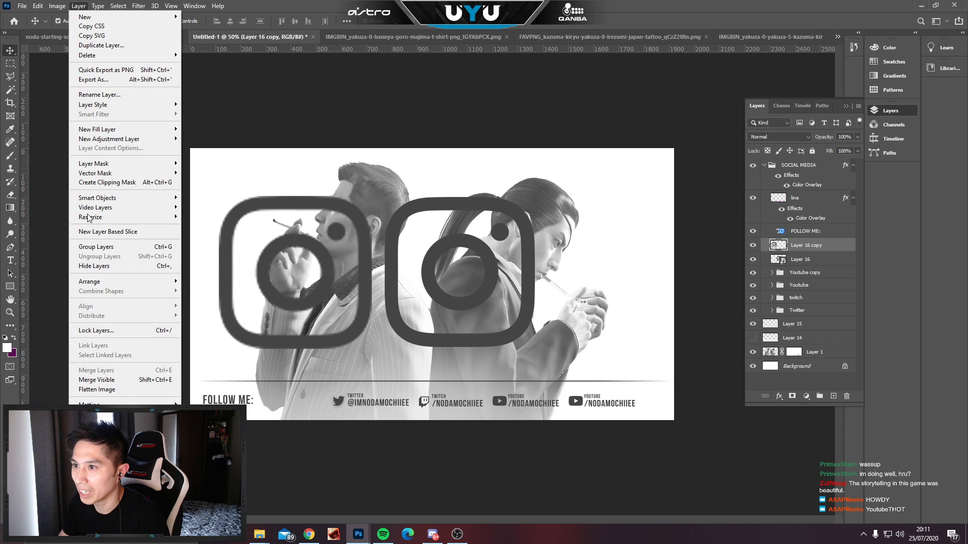
pyautogui.moveTo(116, 203)
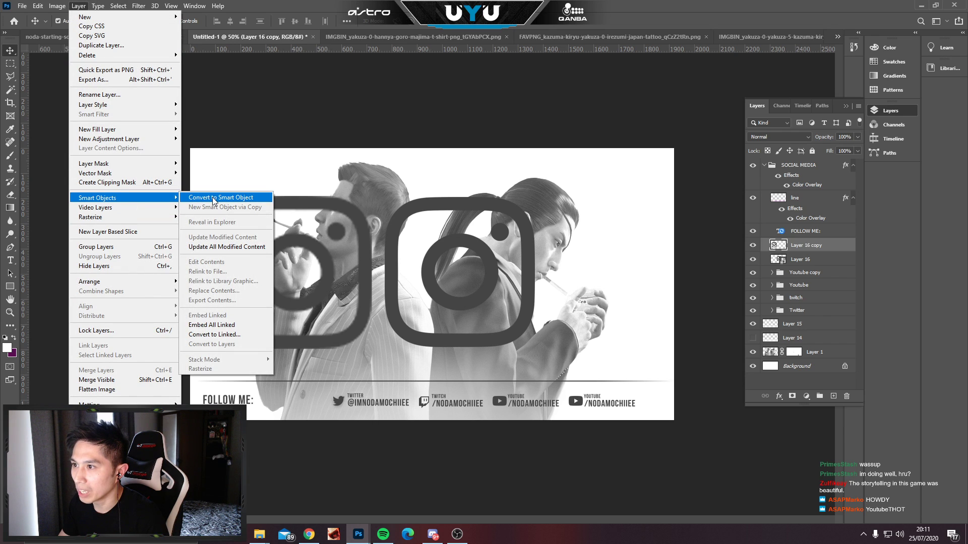
pyautogui.click(317, 207)
pyautogui.moveTo(295, 208); pyautogui.dragTo(305, 215)
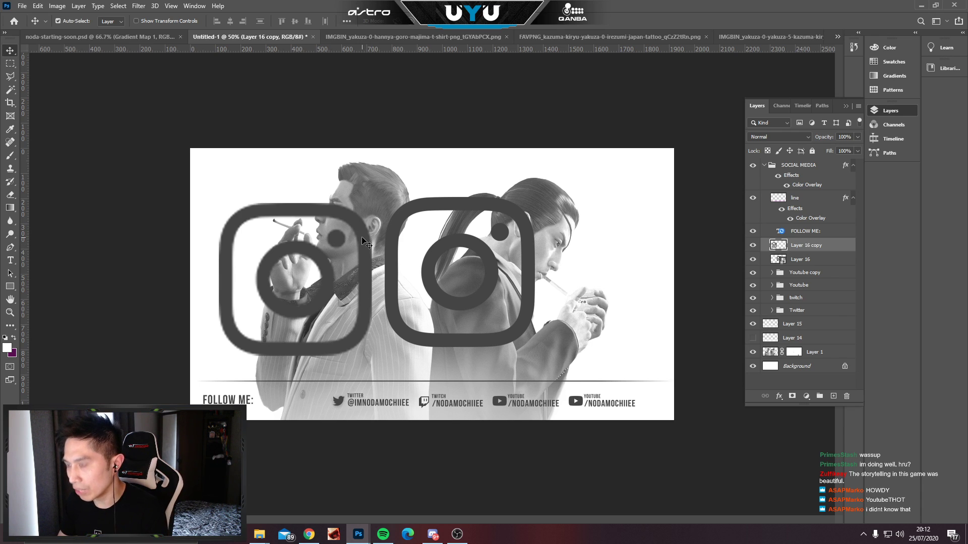
pyautogui.press('Delete')
# Move the large Instagram logo right and down over the right figure, about 325 px from the canvas's right edge, overlapping the horizontal line.
pyautogui.moveTo(428, 209); pyautogui.dragTo(499, 233)
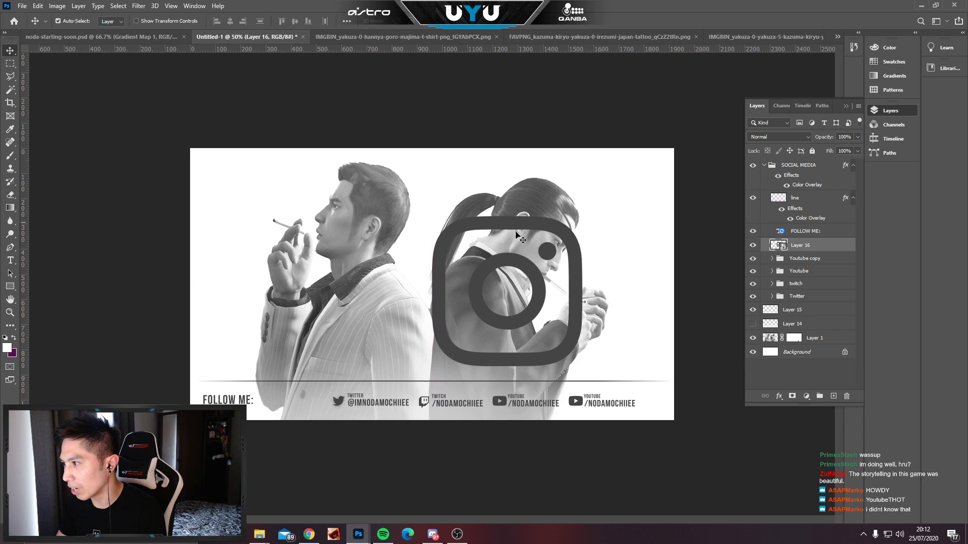
pyautogui.hotkey('ctrl', '+')
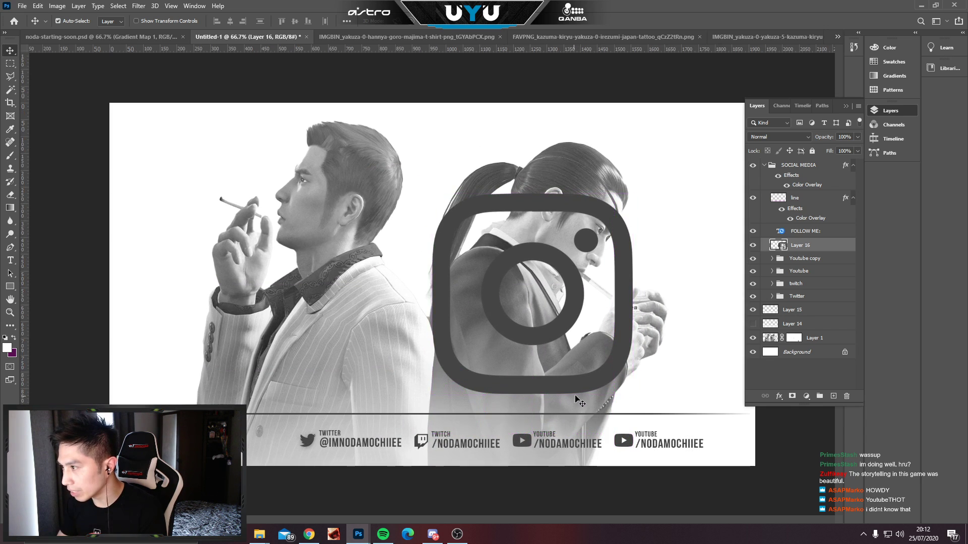
pyautogui.moveTo(560, 262); pyautogui.dragTo(573, 287)
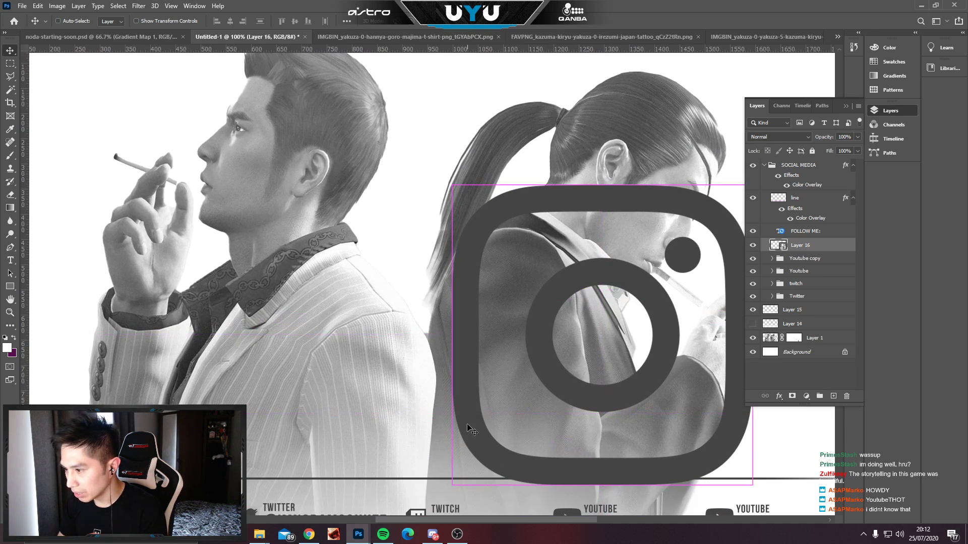
pyautogui.hotkey('ctrl', '+')
pyautogui.scroll(-1, 354, 321)
pyautogui.moveTo(376, 392); pyautogui.dragTo(215, 326)
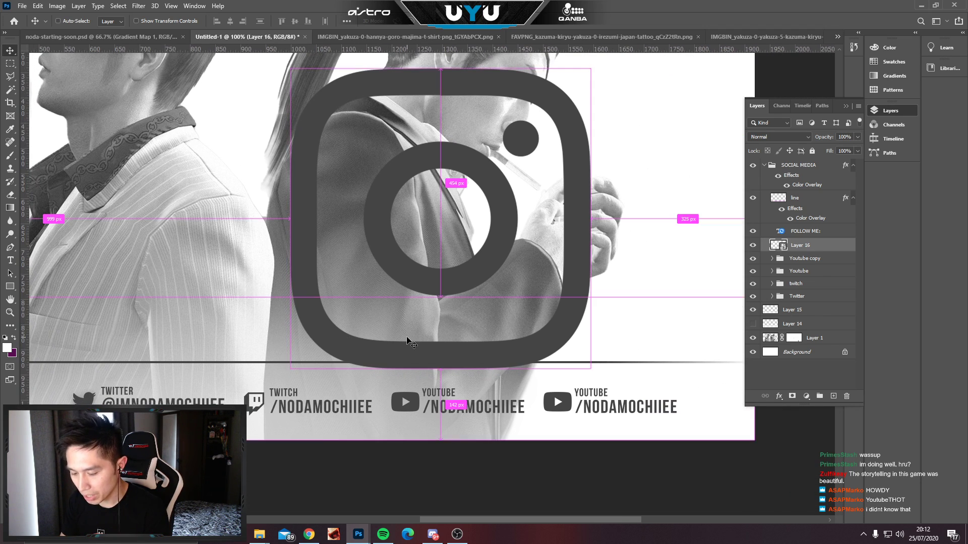
# Place a horizontal guide from the ruler and align it with the bottom edge of the Twitter handle text.
pyautogui.hotkey('ctrl', 'r')
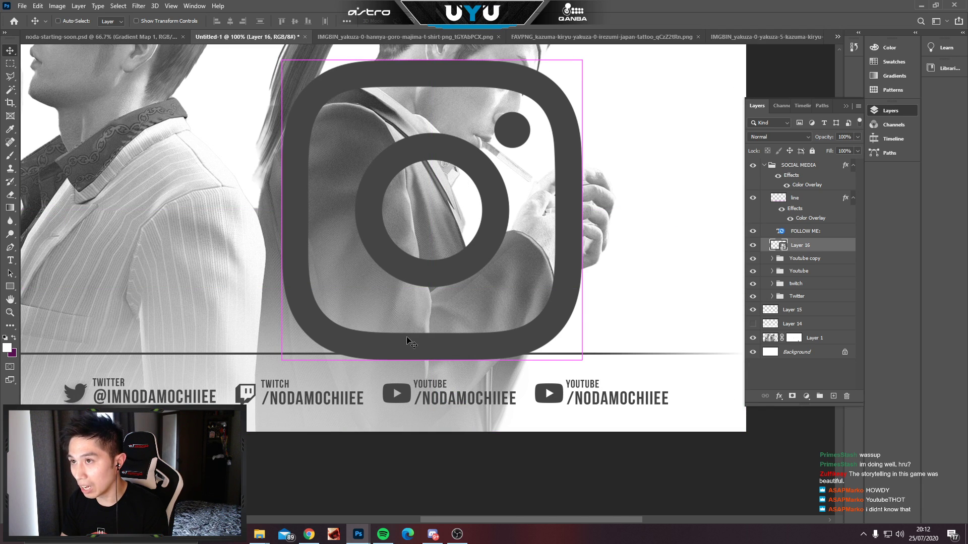
pyautogui.hotkey('ctrl', 'r')
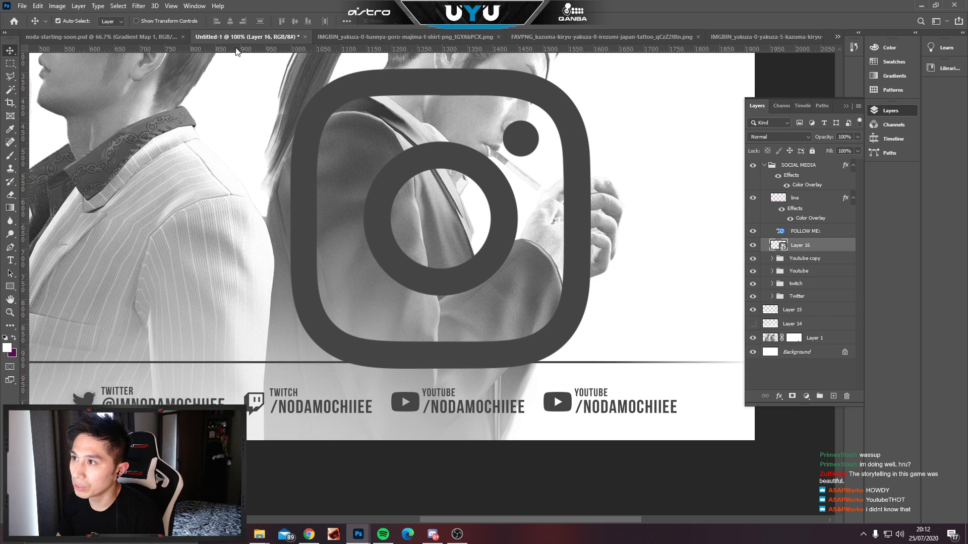
pyautogui.moveTo(234, 52); pyautogui.dragTo(247, 411)
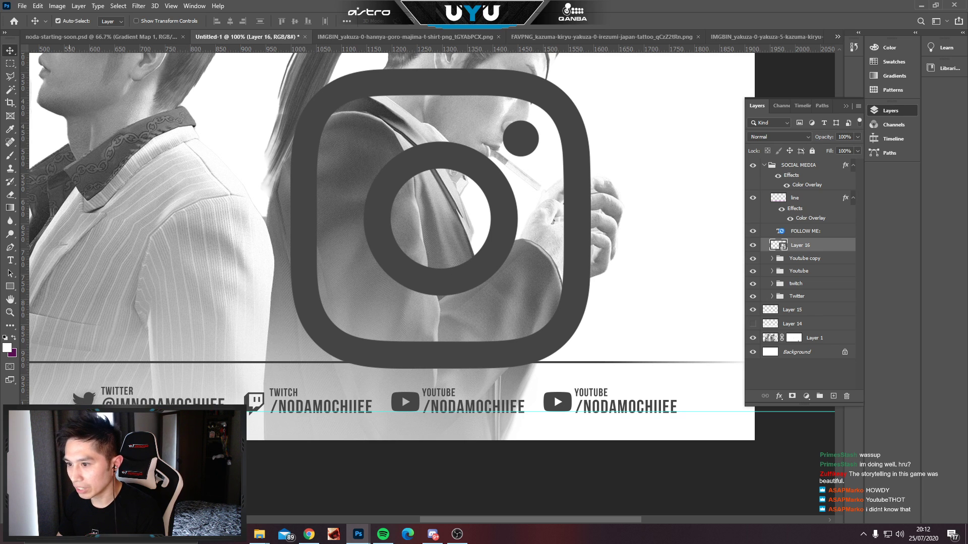
pyautogui.hotkey('ctrl', '+')
pyautogui.moveTo(445, 371); pyautogui.dragTo(346, 177)
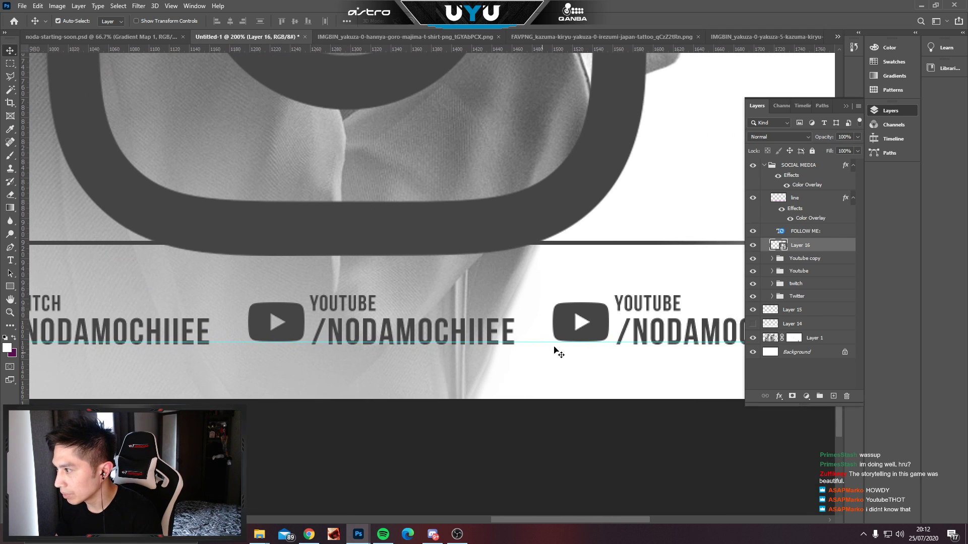
pyautogui.moveTo(333, 353); pyautogui.dragTo(780, 348)
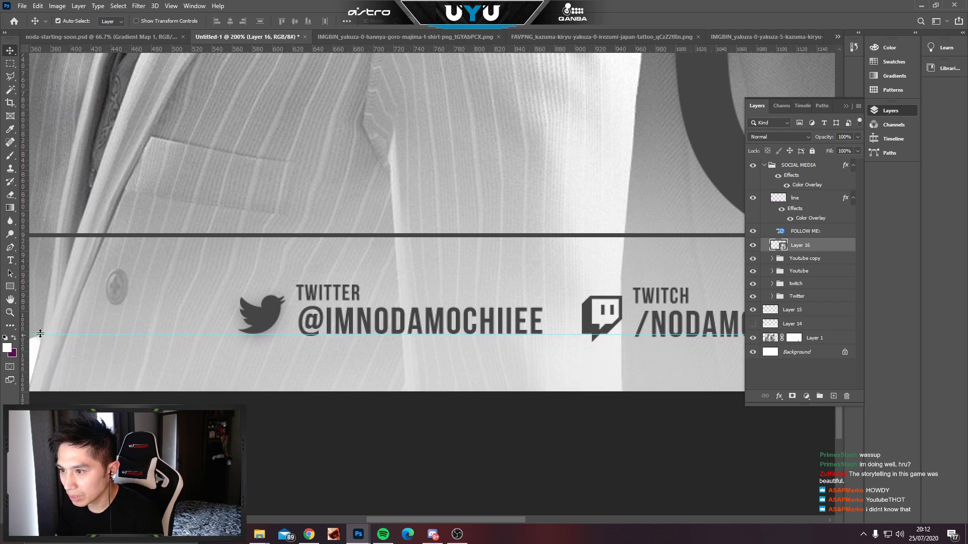
pyautogui.moveTo(45, 334); pyautogui.dragTo(48, 336)
# Place a second horizontal guide along the top edge of the YouTube icon.
pyautogui.moveTo(742, 231); pyautogui.dragTo(105, 227)
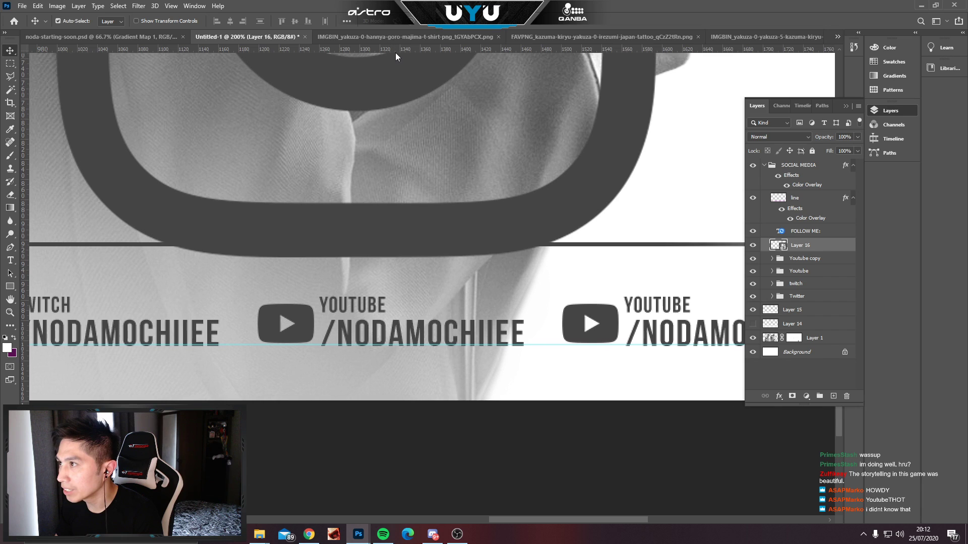
pyautogui.moveTo(396, 50); pyautogui.dragTo(384, 304)
pyautogui.moveTo(176, 327); pyautogui.dragTo(661, 347)
pyautogui.moveTo(265, 338); pyautogui.dragTo(324, 313)
# Nudge the Twitch icon up to the upper guide and scale it proportionally to 1.76%, about 42 × 49 px.
pyautogui.click(515, 316)
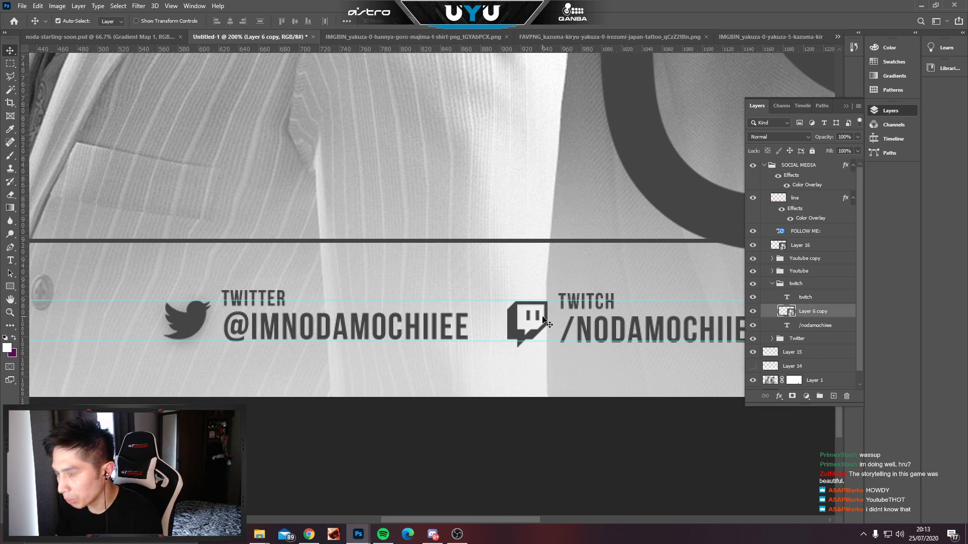
pyautogui.press('Up')
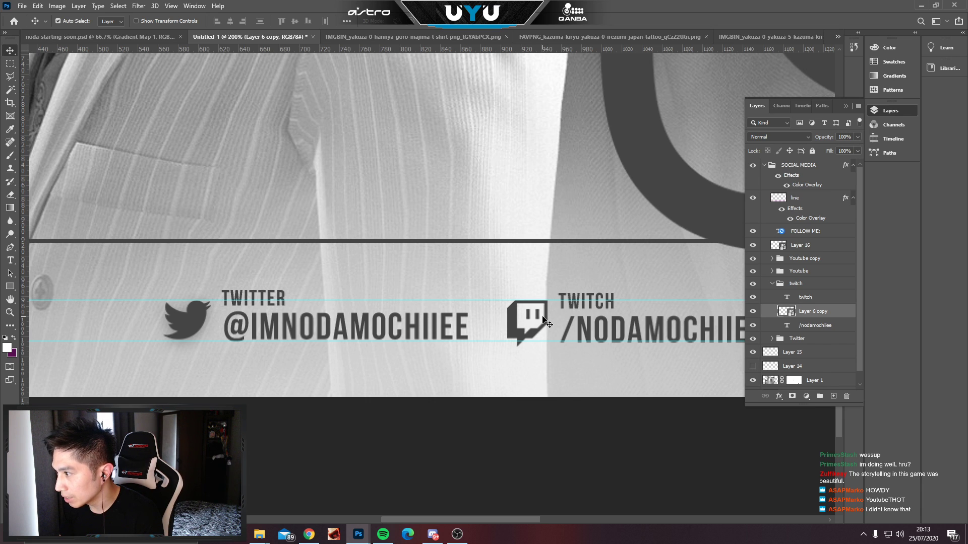
pyautogui.hotkey('ctrl', 't')
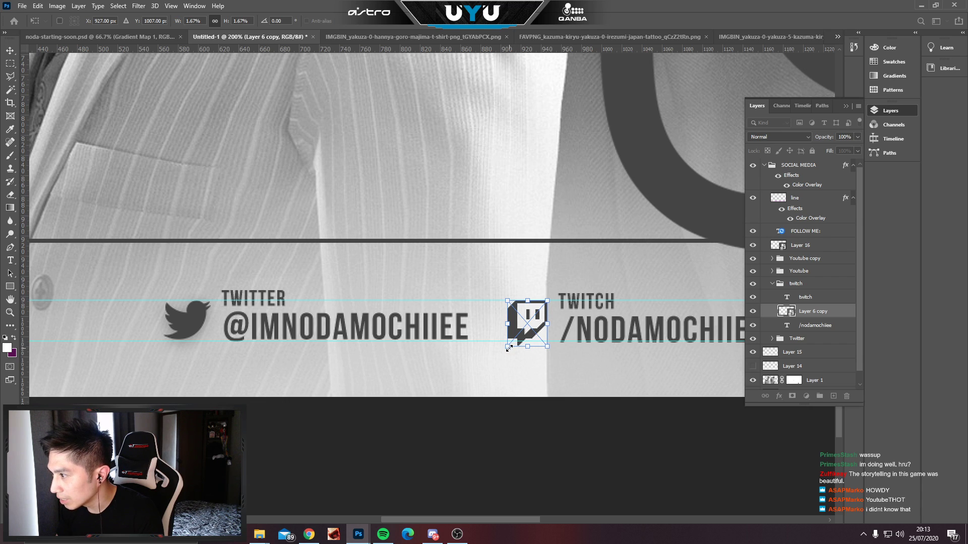
pyautogui.moveTo(509, 348); pyautogui.dragTo(504, 350)
pyautogui.hotkey('ctrl', 'z')
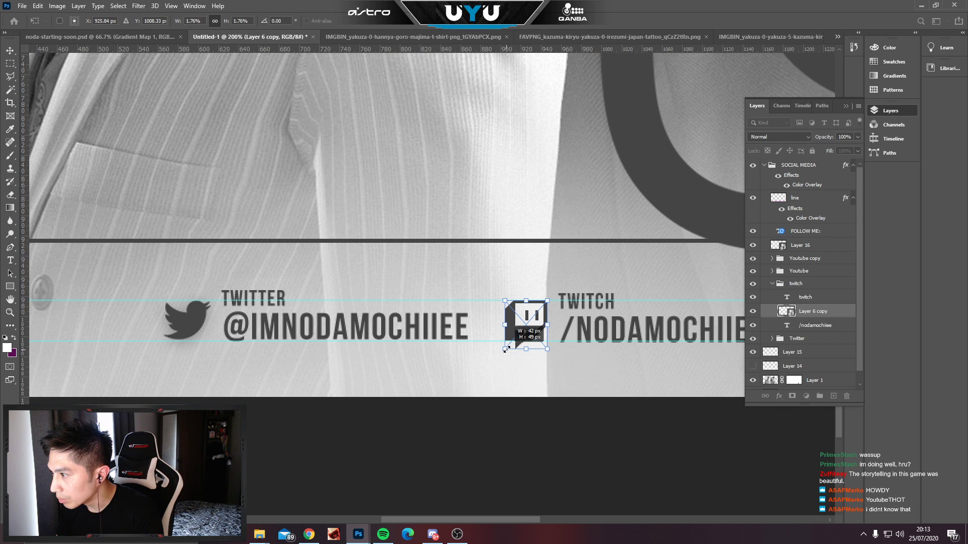
pyautogui.press('Return')
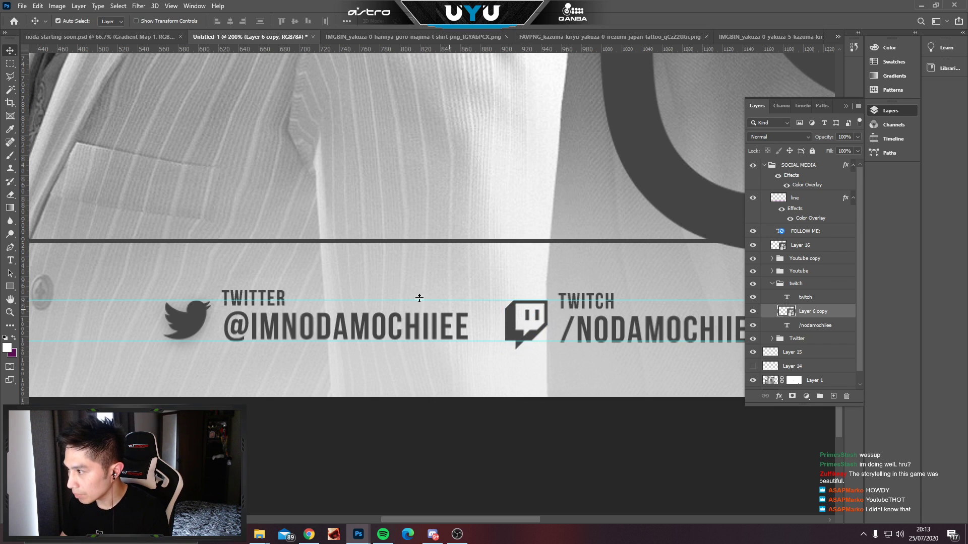
# Nudge the Twitch handle text up to the lower guide so it is level with the Twitter handle.
pyautogui.click(192, 322)
pyautogui.moveTo(612, 285); pyautogui.dragTo(477, 271)
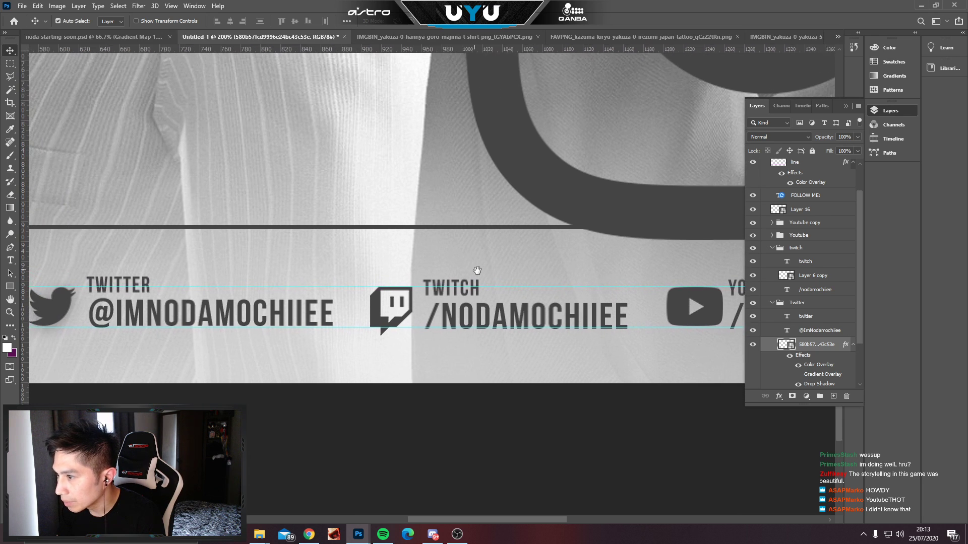
pyautogui.click(144, 315)
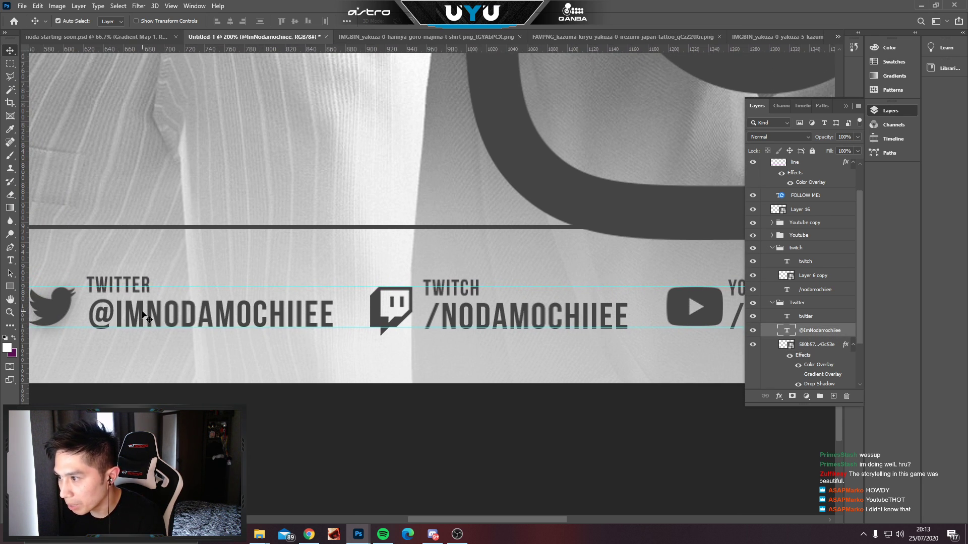
pyautogui.click(474, 323)
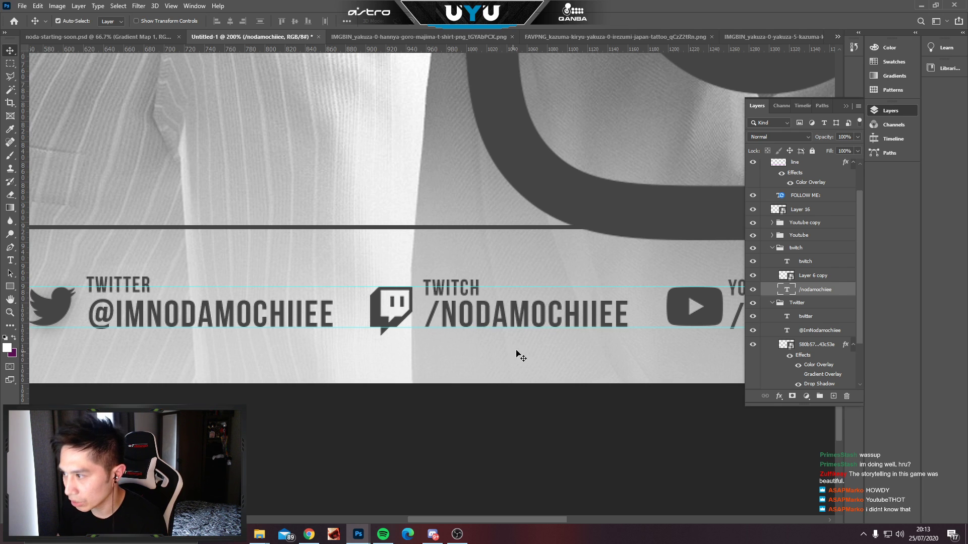
# Nudge the first YouTube icon down between the guides and raise both YouTube handle texts to the lower guide.
pyautogui.moveTo(568, 345); pyautogui.dragTo(363, 345)
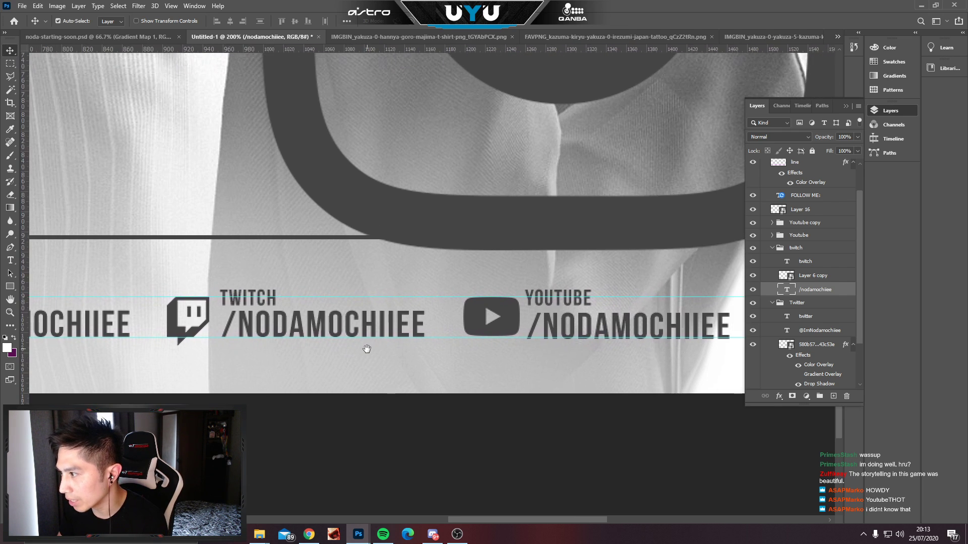
pyautogui.click(471, 325)
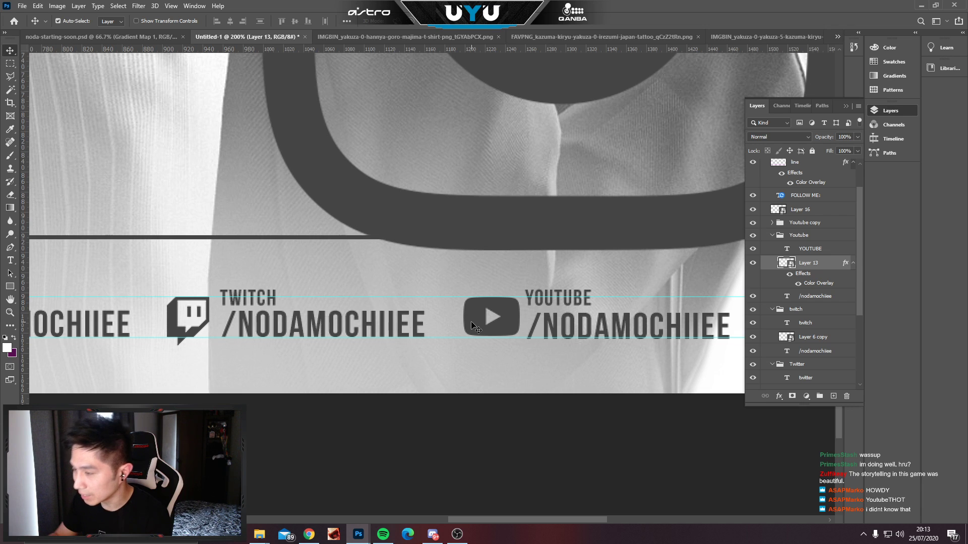
pyautogui.press('Down')
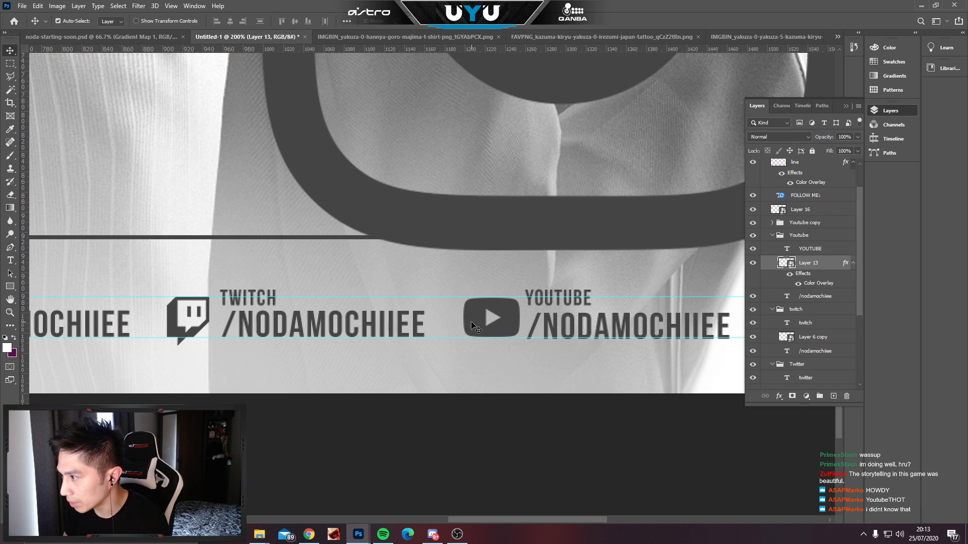
pyautogui.click(558, 331)
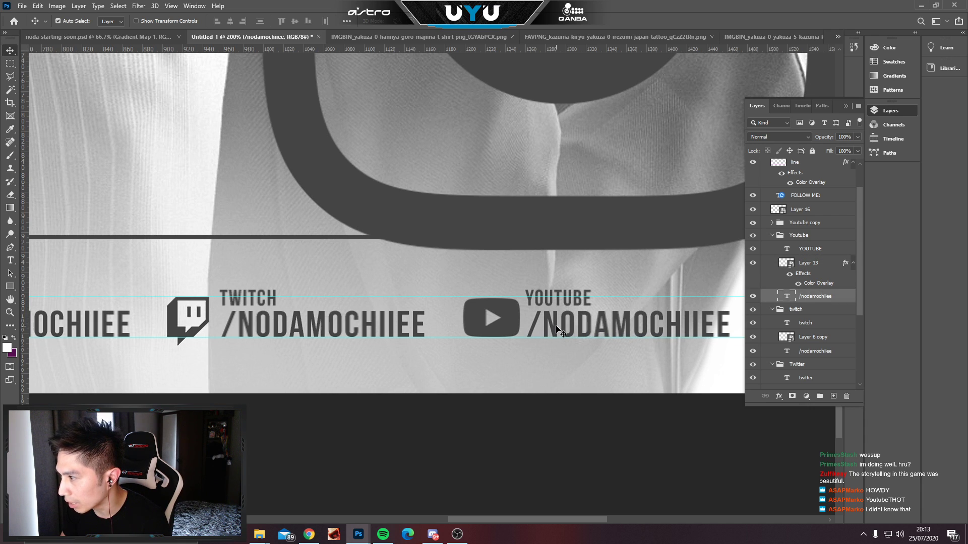
pyautogui.moveTo(652, 318); pyautogui.dragTo(231, 316)
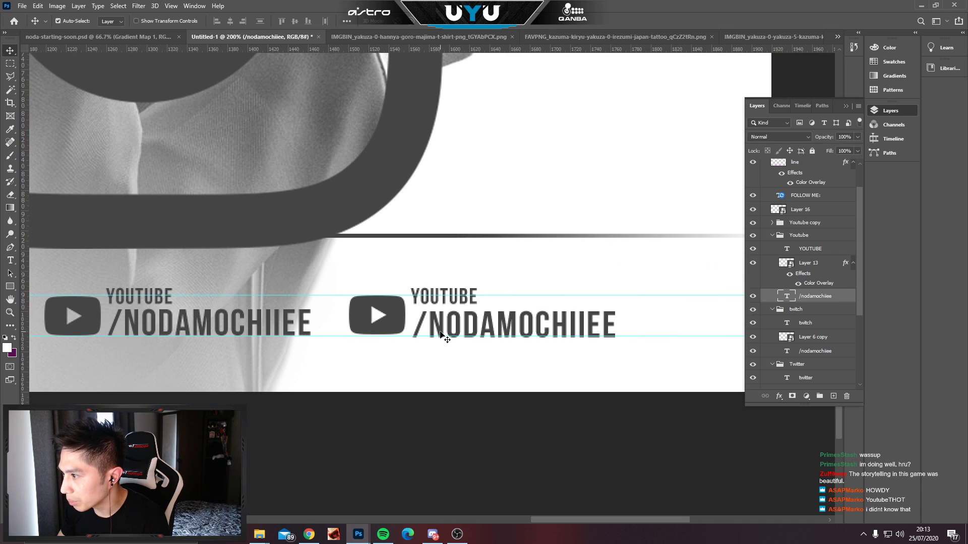
pyautogui.click(440, 333)
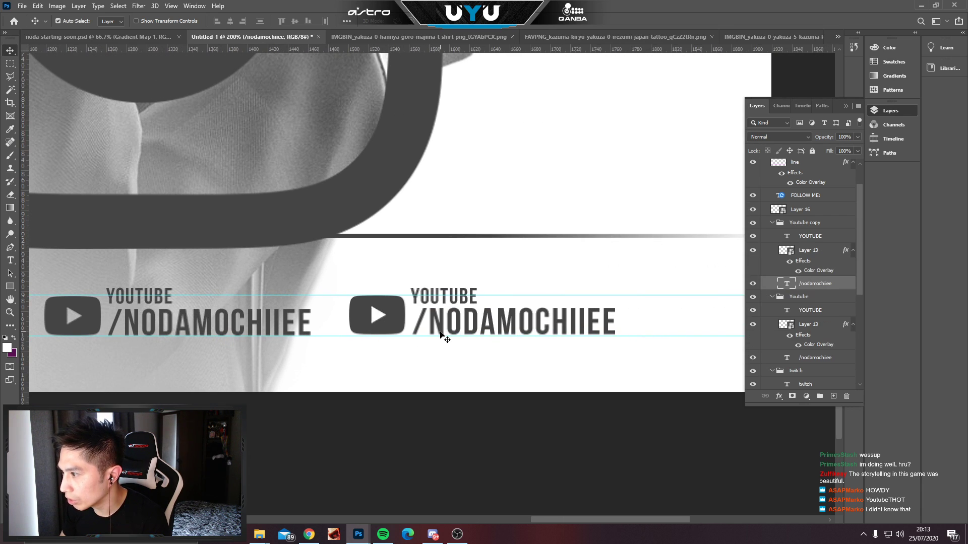
# Select the Twitter, Twitch and both YouTube handle texts together and align their bottom edges.
pyautogui.hotkey('ctrl', '-')
pyautogui.moveTo(447, 314)
pyautogui.mouseDown()
pyautogui.moveTo(427, 330)
pyautogui.moveTo(445, 314)
pyautogui.mouseUp()
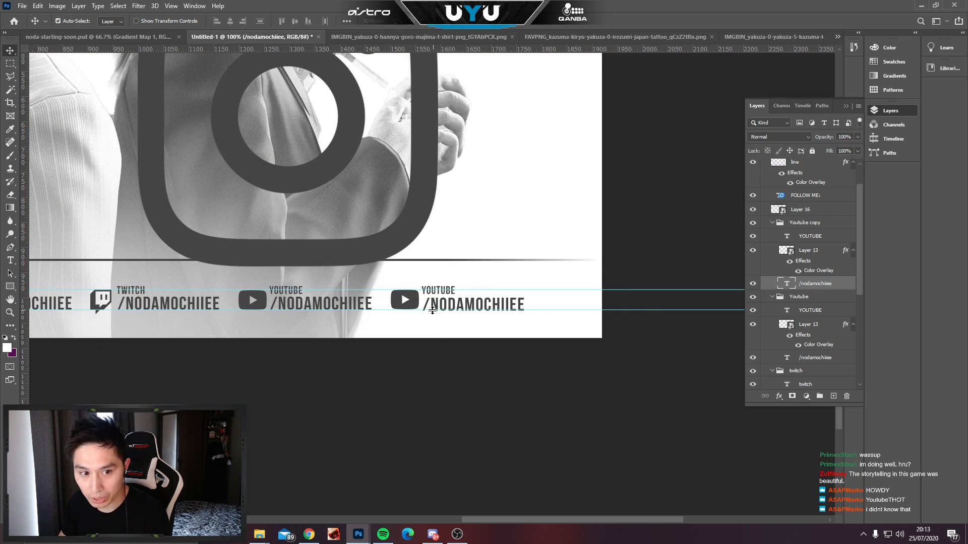
pyautogui.keyDown('shift'); pyautogui.click(353, 297); pyautogui.keyUp('shift')
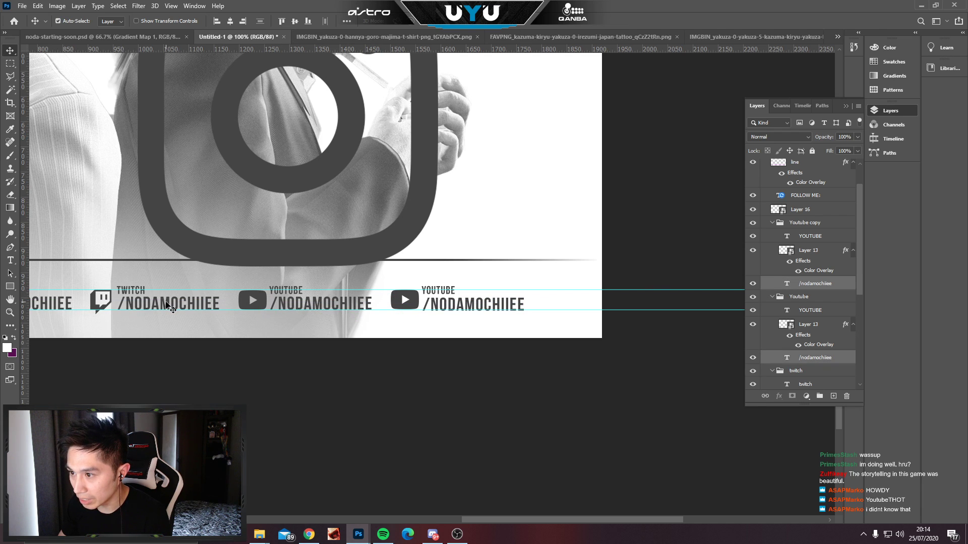
pyautogui.moveTo(165, 302); pyautogui.dragTo(168, 316)
pyautogui.hotkey('ctrl', 'z')
pyautogui.moveTo(58, 304); pyautogui.dragTo(66, 291)
pyautogui.hotkey('ctrl', 'z')
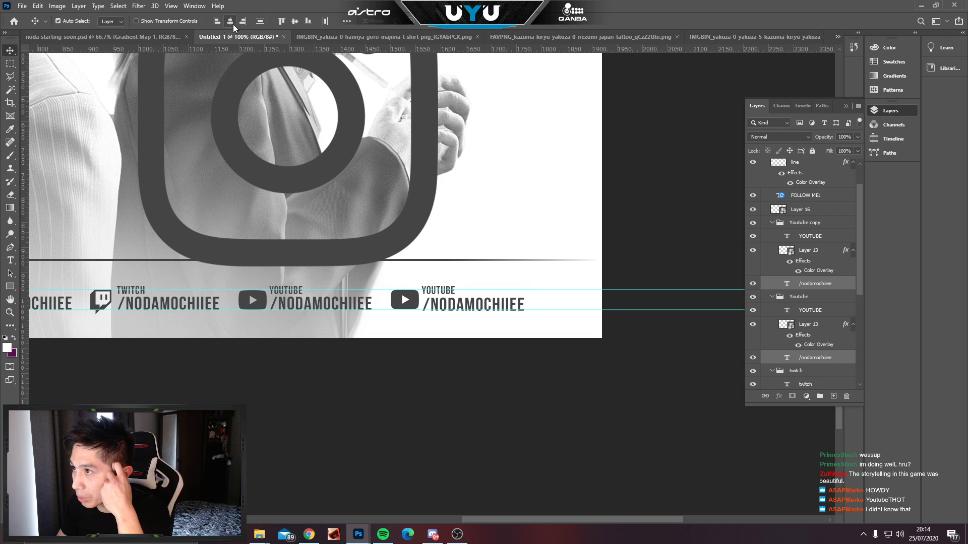
pyautogui.click(283, 23)
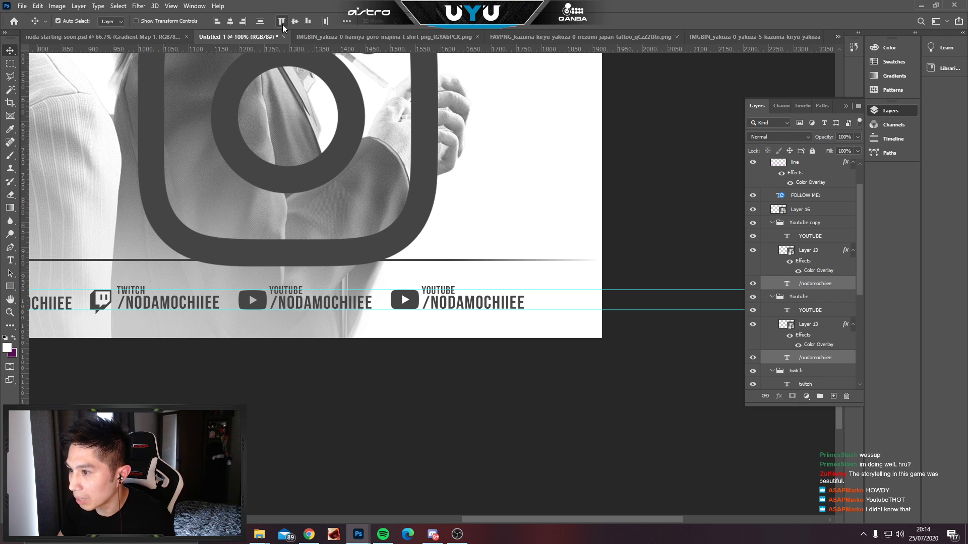
pyautogui.click(308, 24)
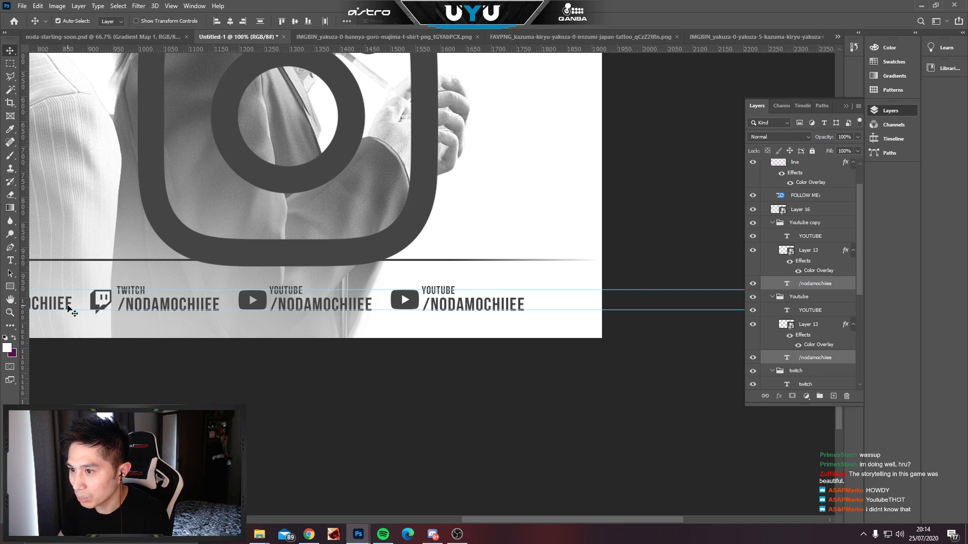
pyautogui.moveTo(68, 306); pyautogui.dragTo(69, 317)
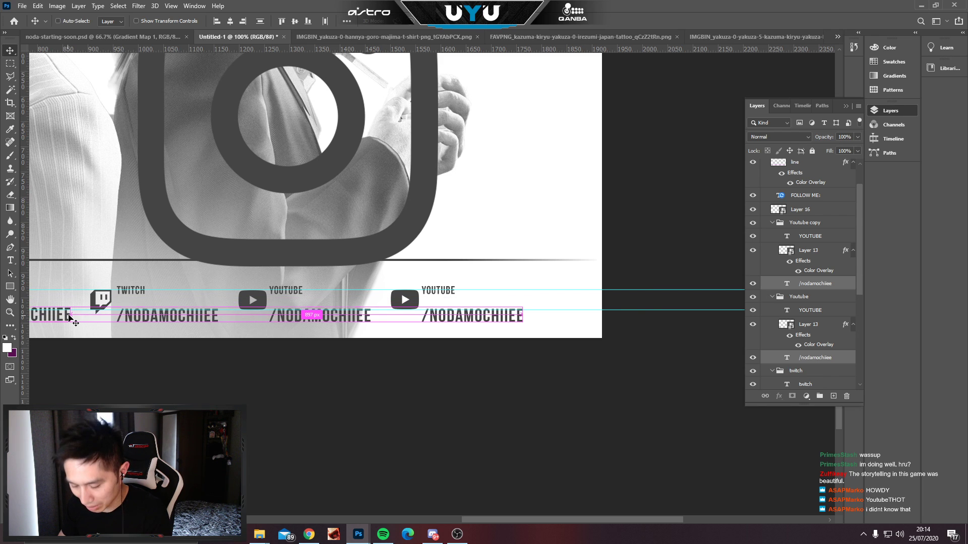
pyautogui.hotkey('ctrl', 'z')
# Nudge the Twitter handle down level with the other handles and move the lower guide down to their bottom edge.
pyautogui.moveTo(146, 252); pyautogui.dragTo(280, 262)
pyautogui.moveTo(104, 333); pyautogui.dragTo(170, 320)
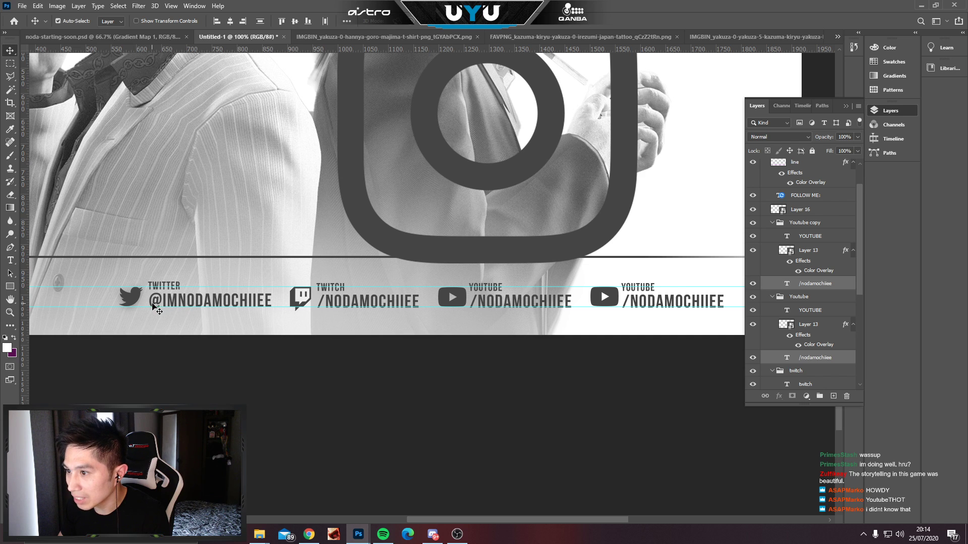
pyautogui.hotkey('ctrl', '+')
pyautogui.moveTo(242, 350); pyautogui.dragTo(497, 330)
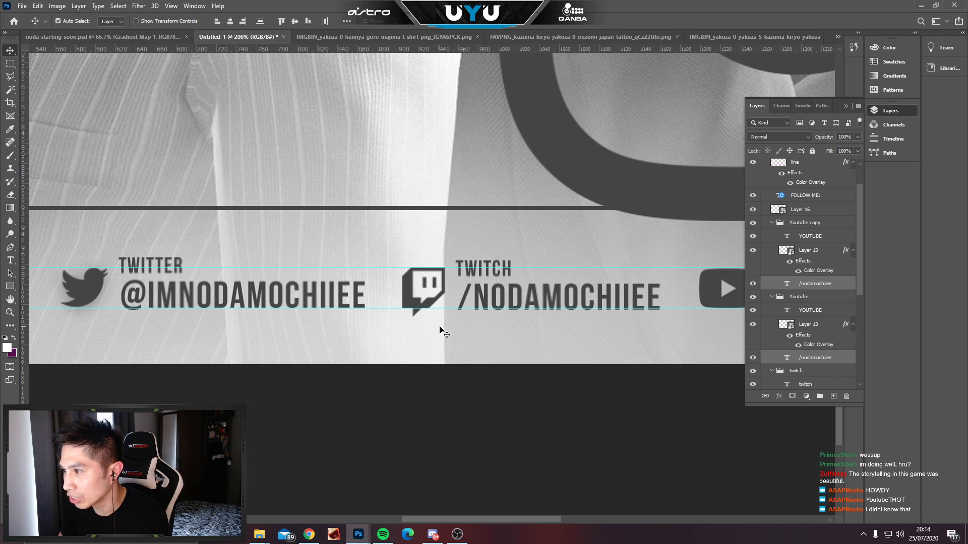
pyautogui.click(370, 305)
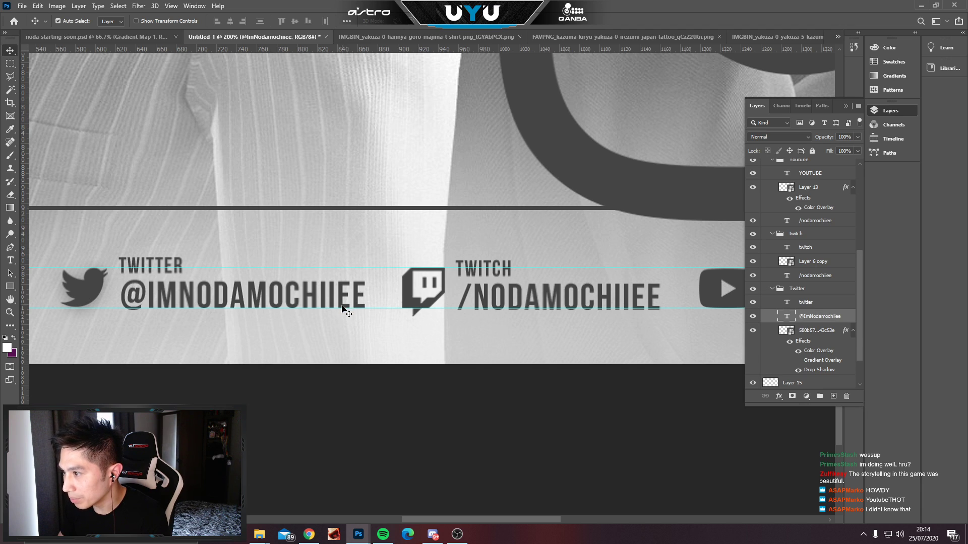
pyautogui.moveTo(109, 309); pyautogui.dragTo(108, 309)
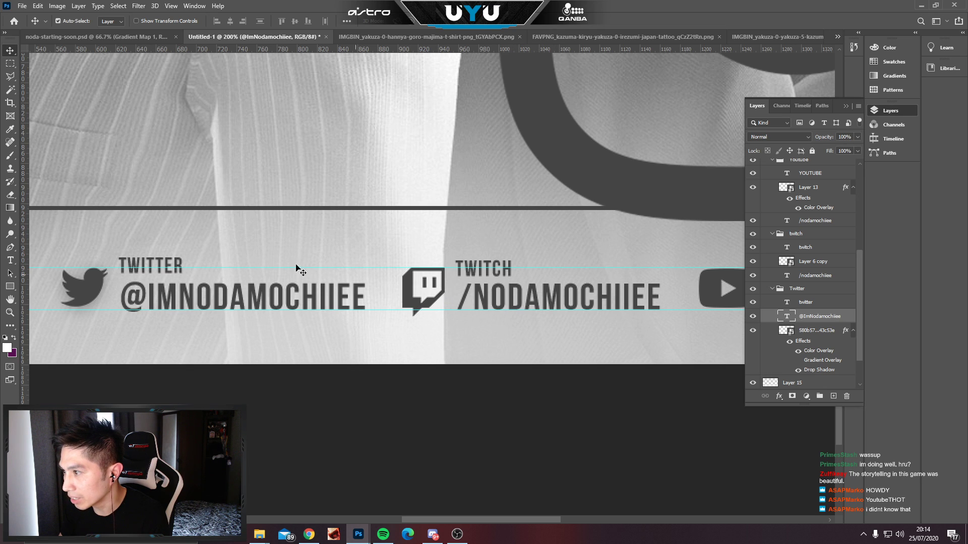
# Select the Twitter, Twitch and both YouTube title labels above the handles together and align their bottom edges.
pyautogui.moveTo(553, 237); pyautogui.dragTo(110, 229)
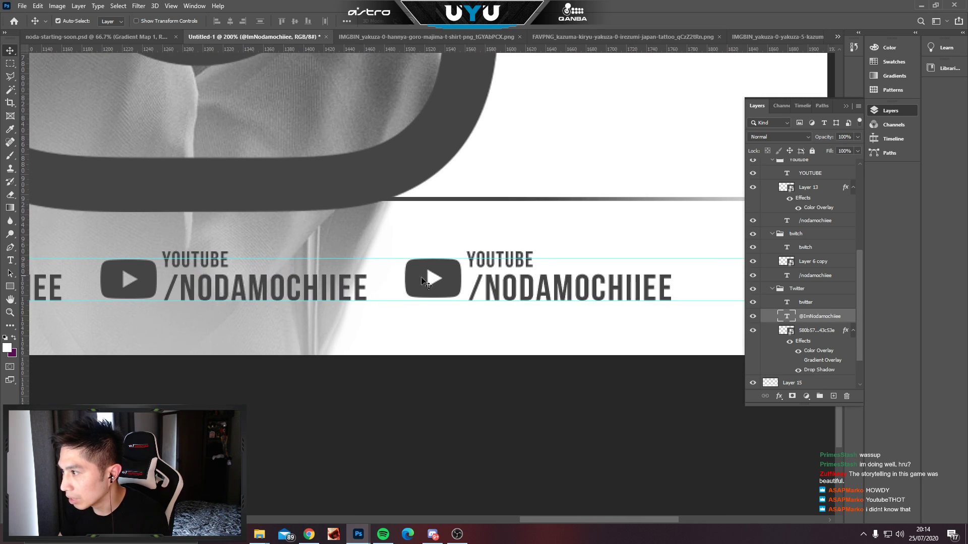
pyautogui.moveTo(497, 267); pyautogui.dragTo(496, 247)
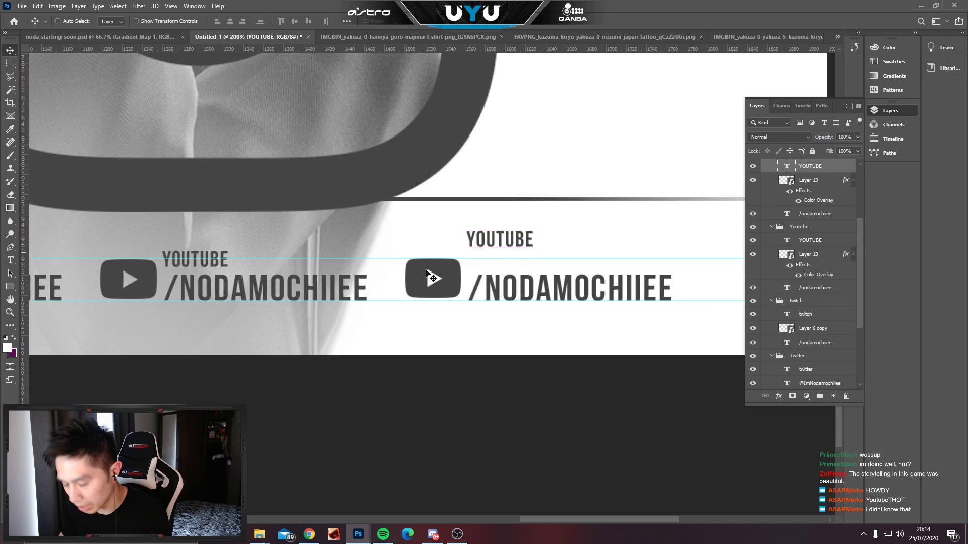
pyautogui.hotkey('shift', 'Down')
pyautogui.moveTo(222, 243); pyautogui.dragTo(222, 243)
pyautogui.hotkey('ctrl', 'z')
pyautogui.moveTo(126, 256); pyautogui.dragTo(427, 250)
pyautogui.moveTo(208, 253); pyautogui.dragTo(376, 231)
pyautogui.hotkey('ctrl', 'z')
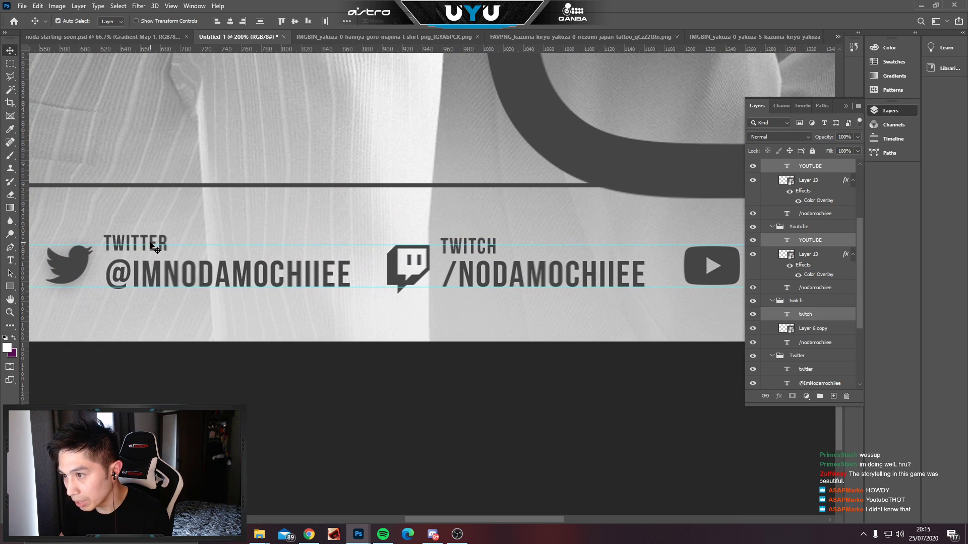
pyautogui.moveTo(145, 242); pyautogui.dragTo(145, 233)
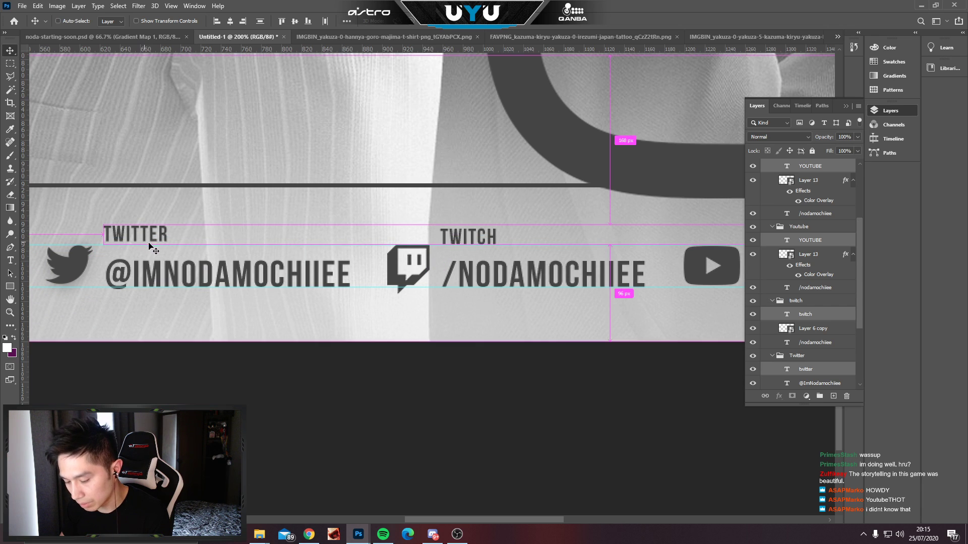
pyautogui.hotkey('ctrl', 'z')
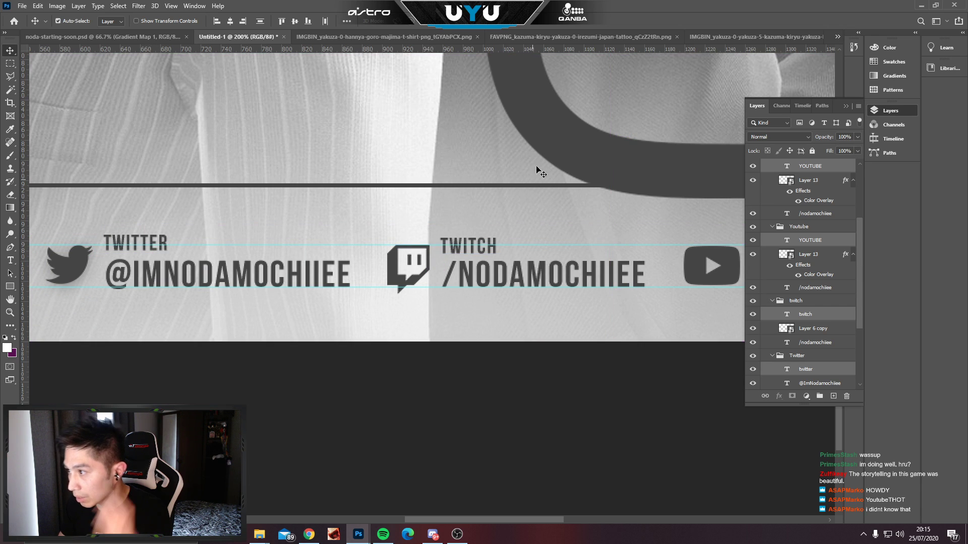
pyautogui.click(308, 23)
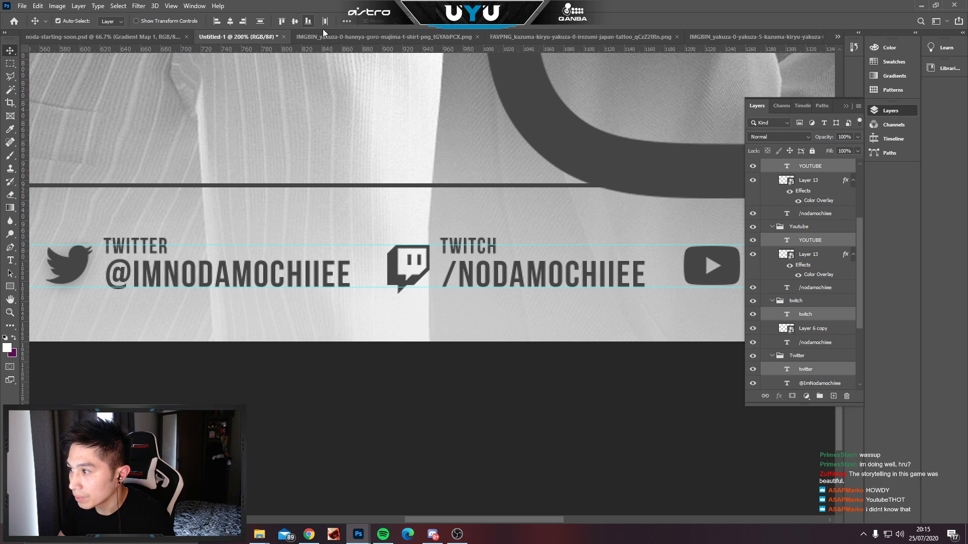
# Delete the YouTube icon from the duplicated YouTube entry at the end of the social media row.
pyautogui.moveTo(531, 302); pyautogui.dragTo(139, 291)
pyautogui.moveTo(440, 282); pyautogui.dragTo(413, 289)
pyautogui.hotkey('ctrl', '-')
pyautogui.hotkey('ctrl', '-')
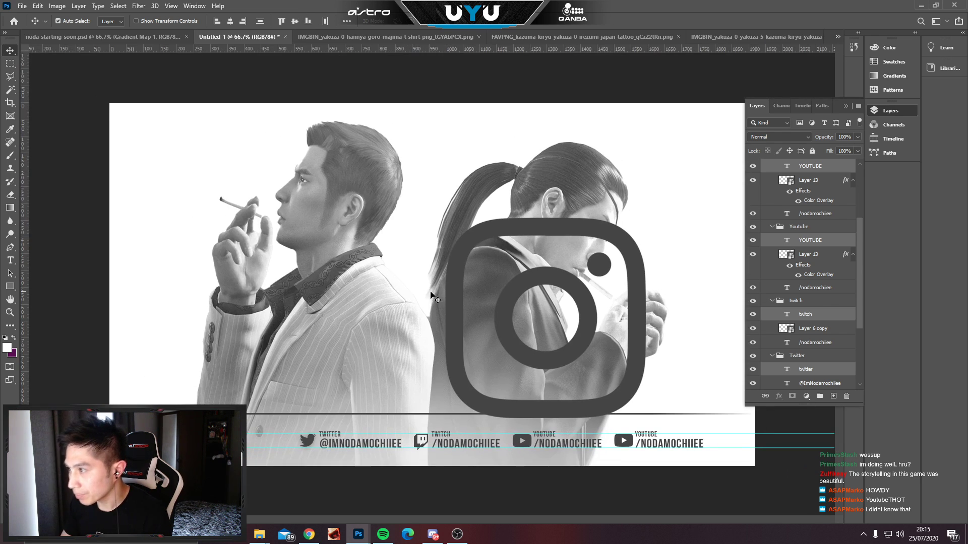
pyautogui.click(618, 443)
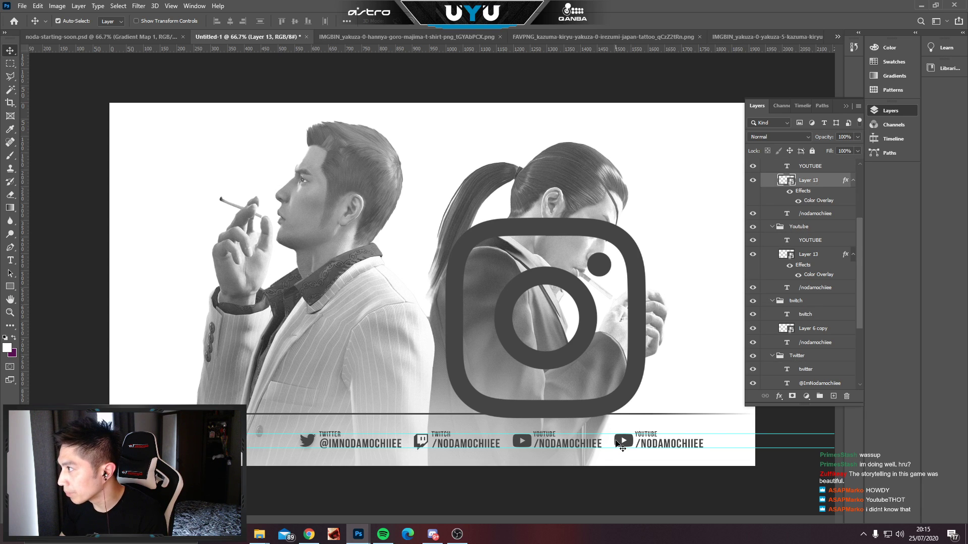
pyautogui.press('Delete')
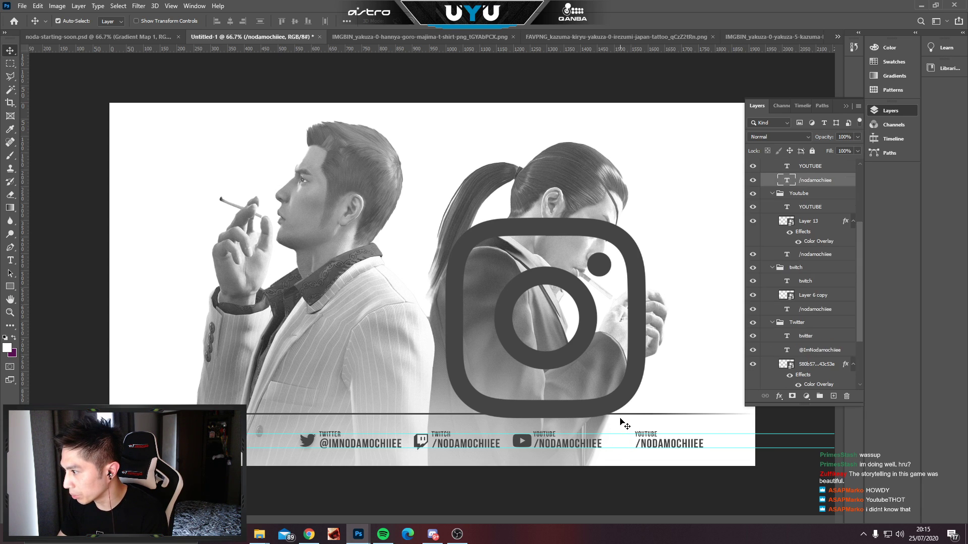
# Replace the title label of the duplicated YouTube entry with INSTAGRAM using the Type tool.
pyautogui.click(10, 260)
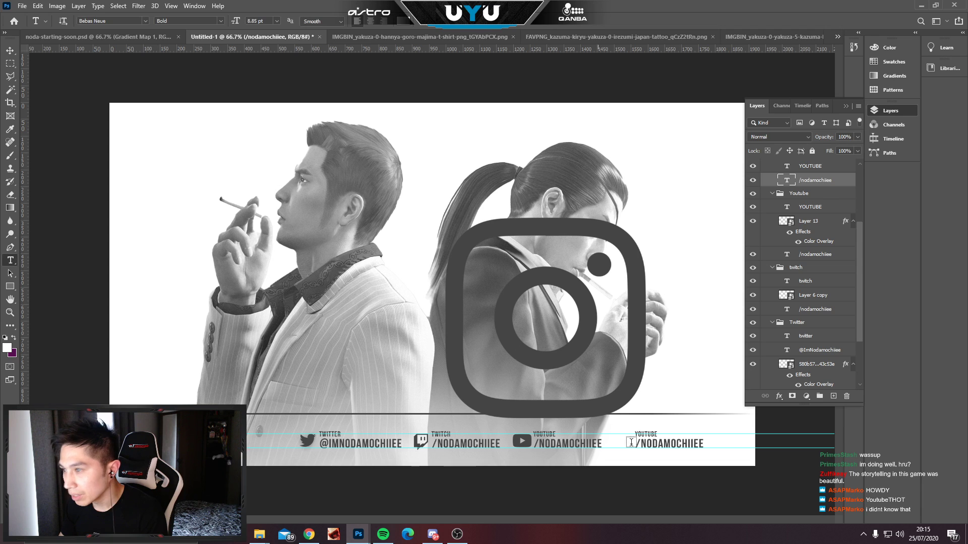
pyautogui.click(646, 433)
pyautogui.hotkey('ctrl', 'a')
pyautogui.press('BackSpace')
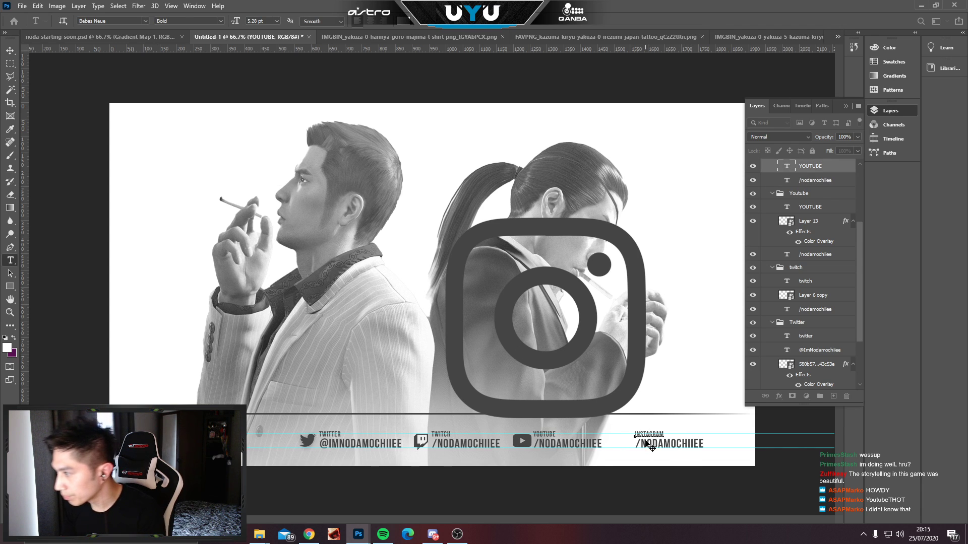
pyautogui.click(10, 51)
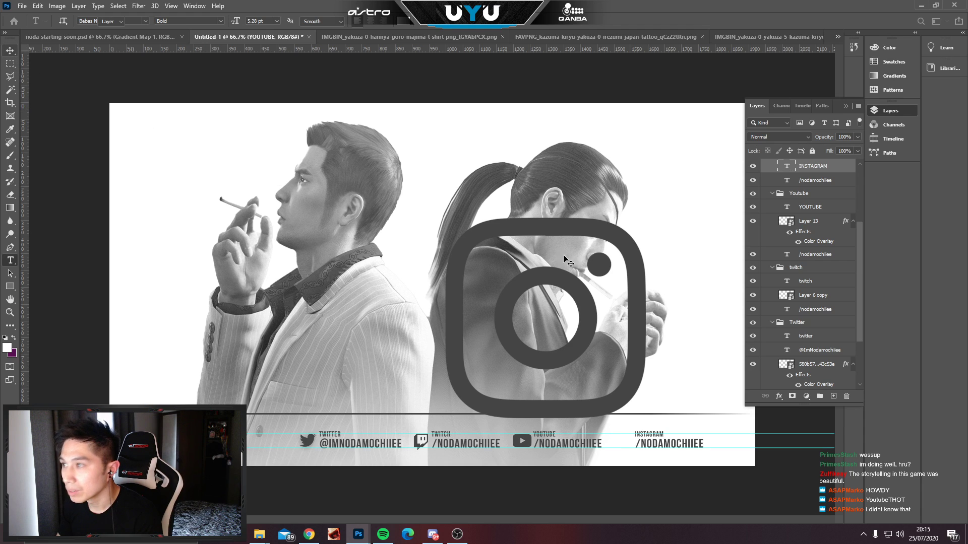
# Move the large Instagram logo's layer, Layer 16, into the Youtube copy group.
pyautogui.click(543, 226)
pyautogui.scroll(1, 814, 210)
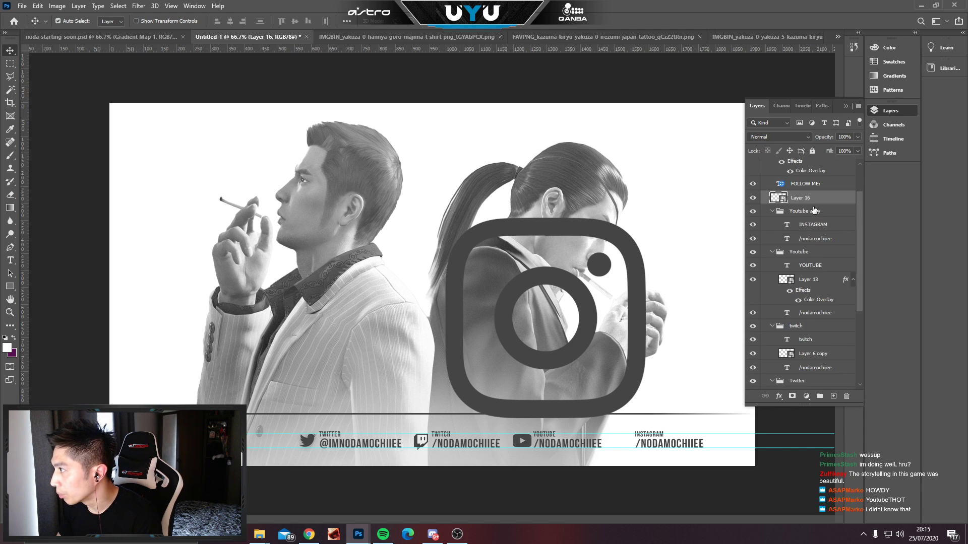
pyautogui.scroll(1, 813, 210)
pyautogui.moveTo(783, 235); pyautogui.dragTo(810, 245)
# Collapse the Youtube copy group and rename it Instagram.
pyautogui.click(772, 230)
pyautogui.click(795, 230)
pyautogui.doubleClick(805, 230)
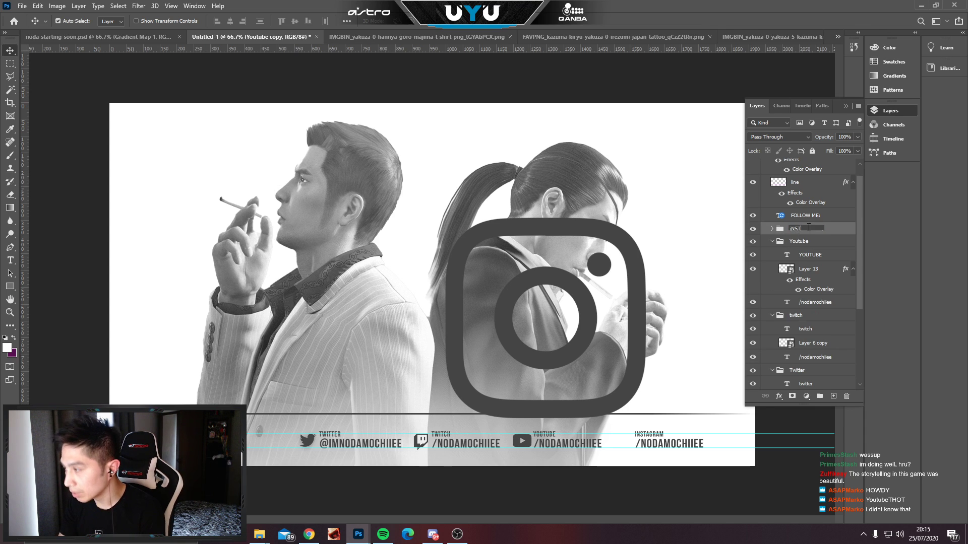
pyautogui.write('INST')
pyautogui.press('BackSpace')
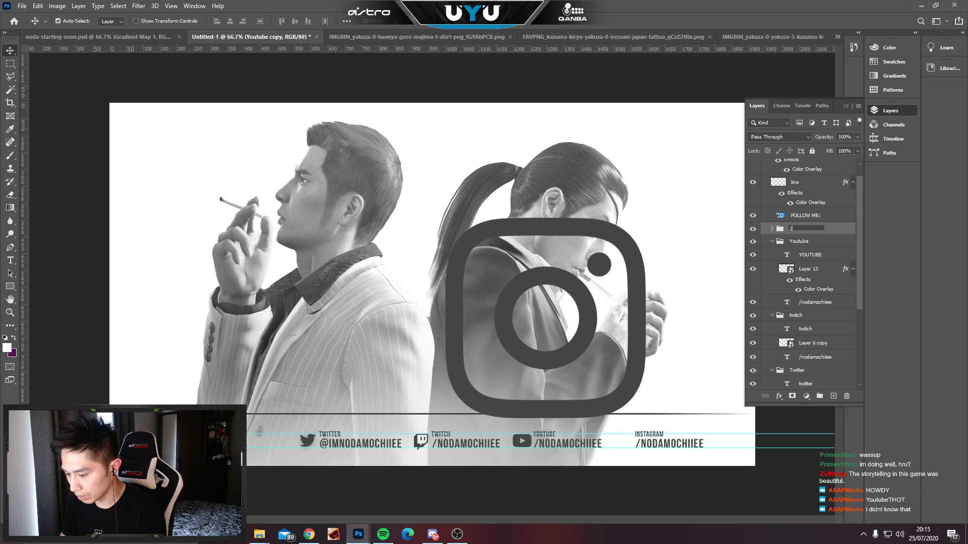
pyautogui.write('tagram')
pyautogui.press('Return')
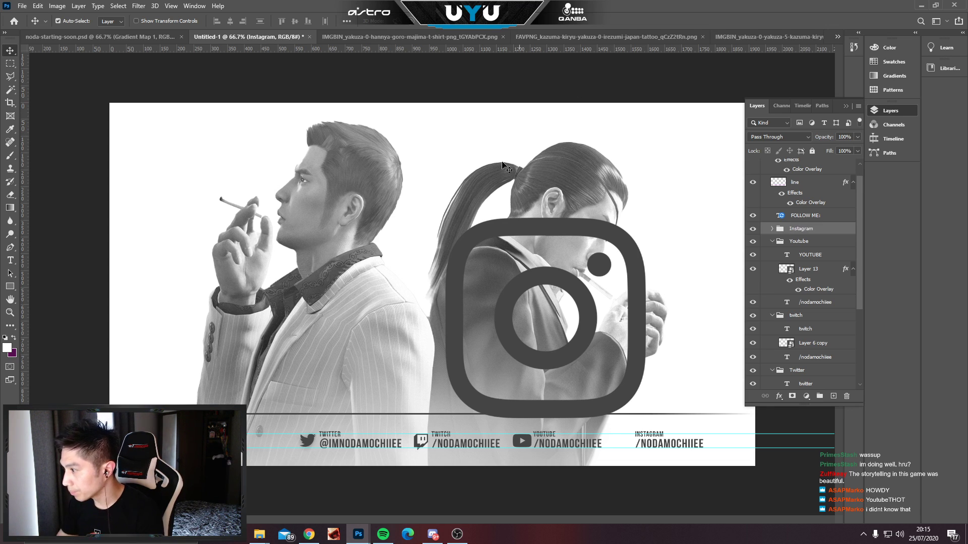
# Scale the oversized Instagram logo down proportionally to about 17.93%.
pyautogui.click(516, 232)
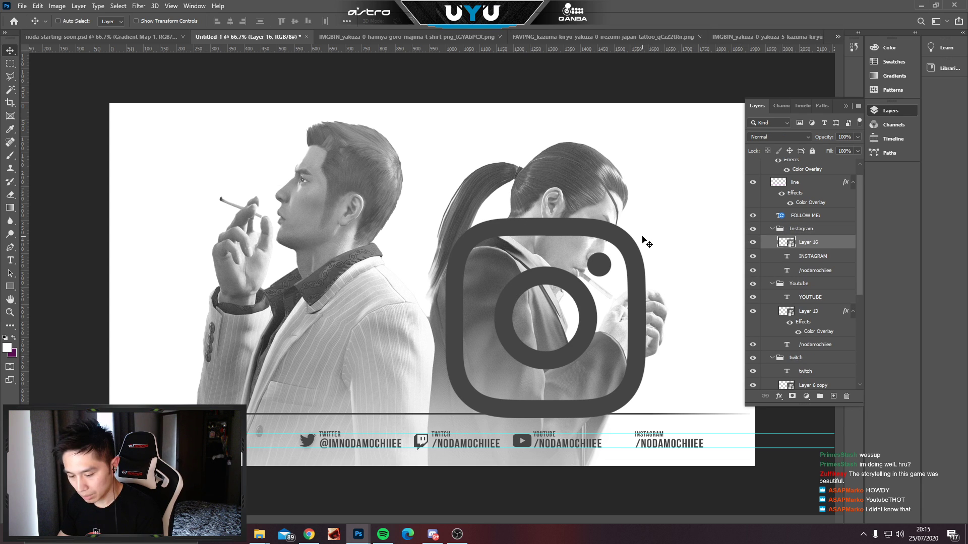
pyautogui.hotkey('ctrl', 't')
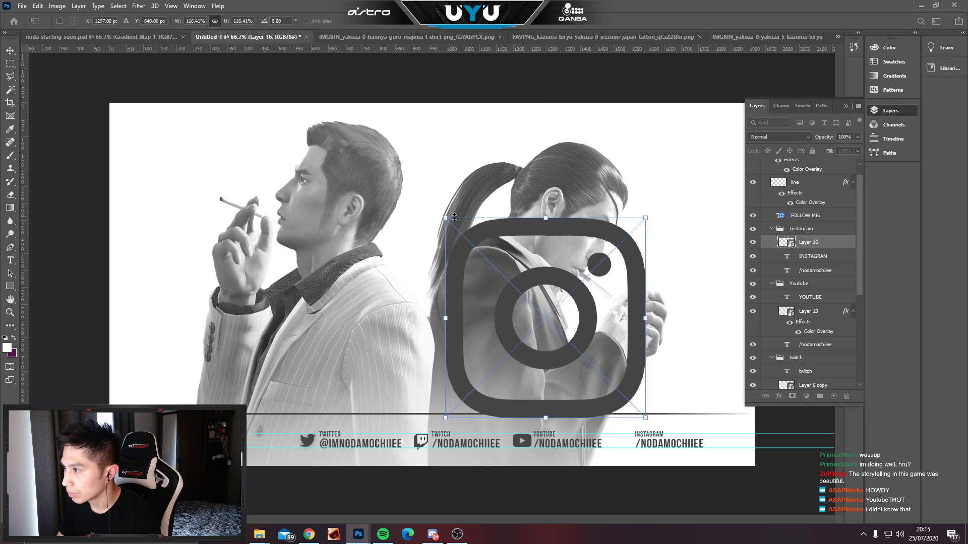
pyautogui.moveTo(446, 219); pyautogui.dragTo(615, 387)
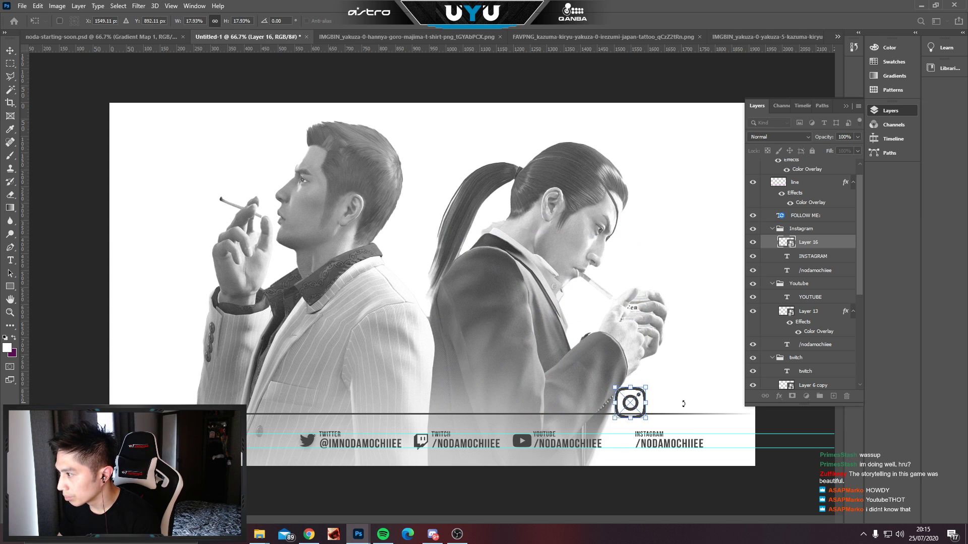
pyautogui.hotkey('ctrl', '+')
pyautogui.hotkey('ctrl', '+')
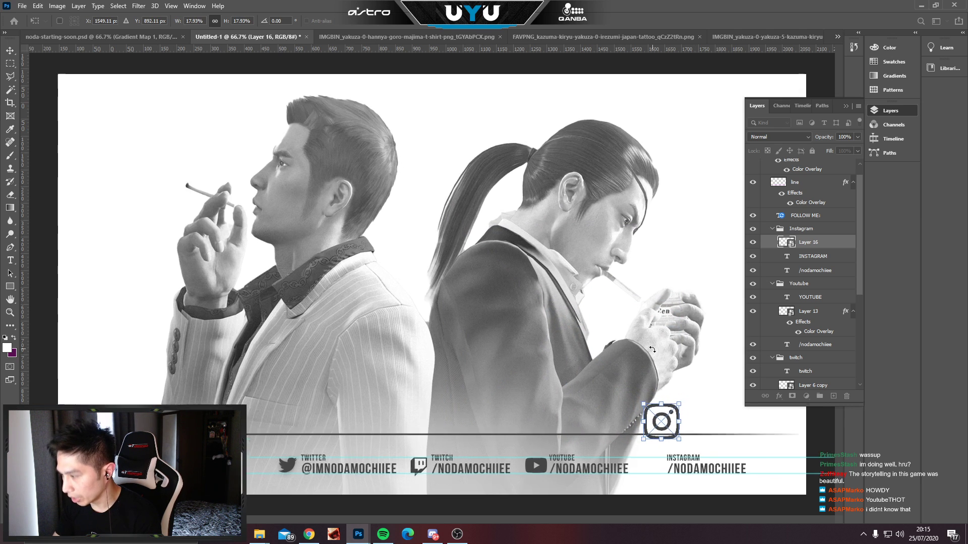
pyautogui.moveTo(652, 349); pyautogui.dragTo(633, 177)
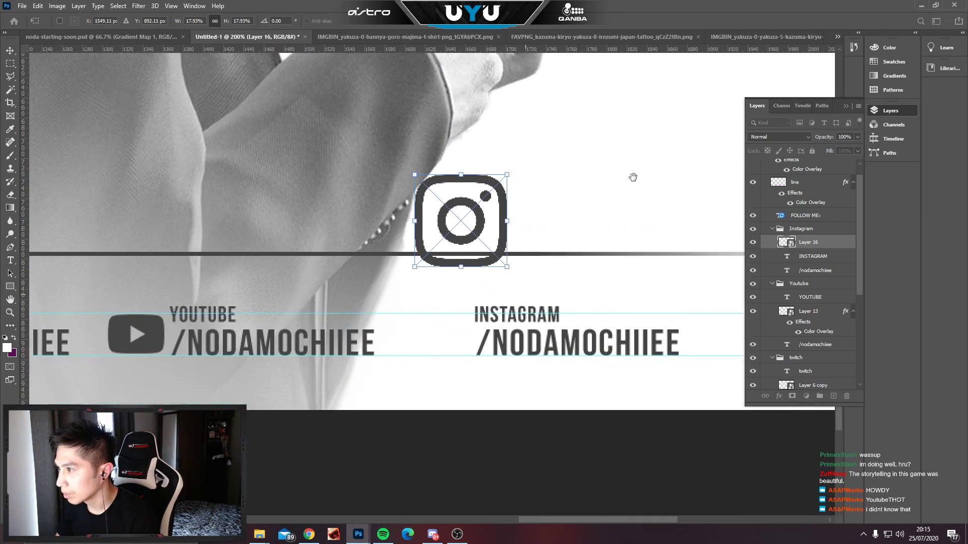
# Place the Instagram logo in front of its label and handle, shrunk to fit between the two guides, with a gap of about 10 px.
pyautogui.moveTo(455, 177); pyautogui.dragTo(445, 316)
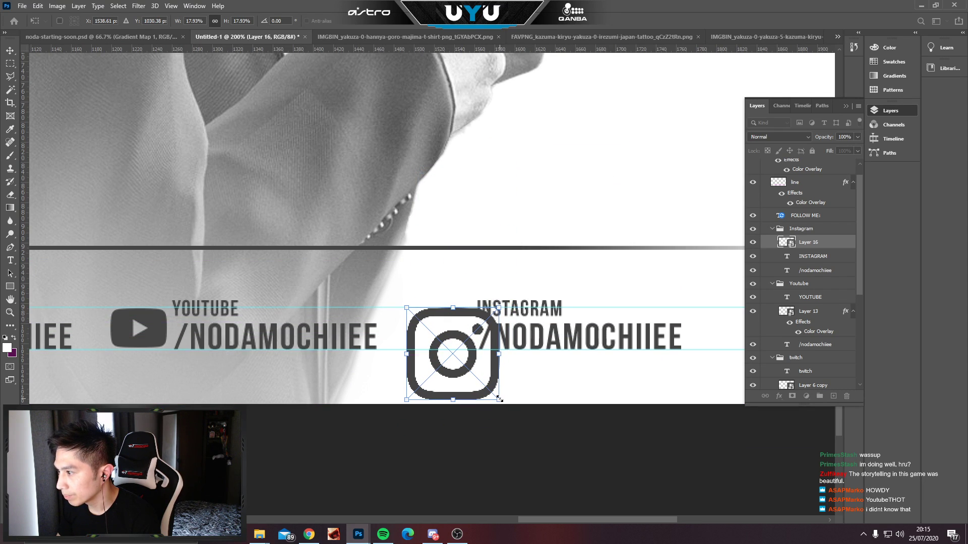
pyautogui.moveTo(498, 399); pyautogui.dragTo(459, 338)
pyautogui.press('Return')
pyautogui.hotkey('shift', 'Right')
pyautogui.hotkey('shift', 'Right')
pyautogui.hotkey('shift', 'Right')
pyautogui.hotkey('shift', 'Left')
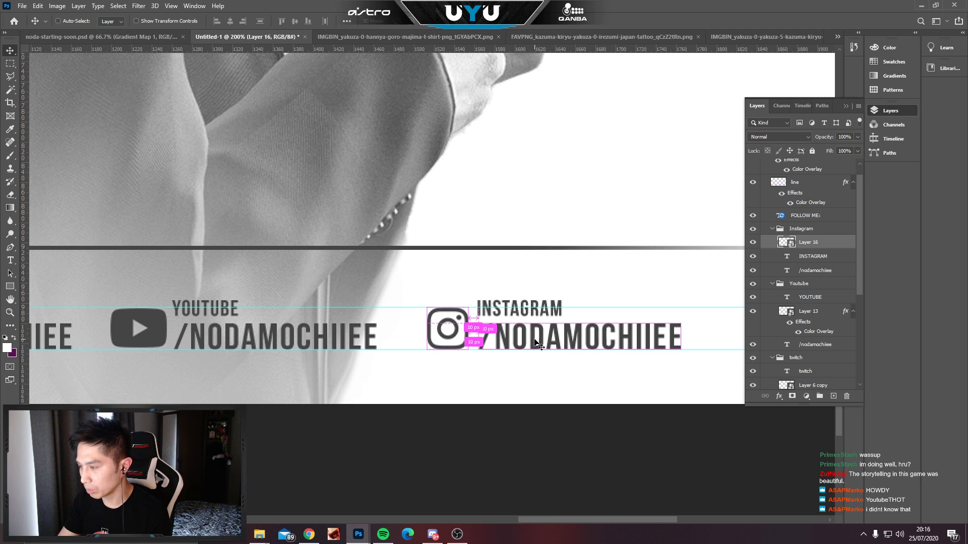
pyautogui.hotkey('ctrl', '-')
pyautogui.hotkey('ctrl', '-')
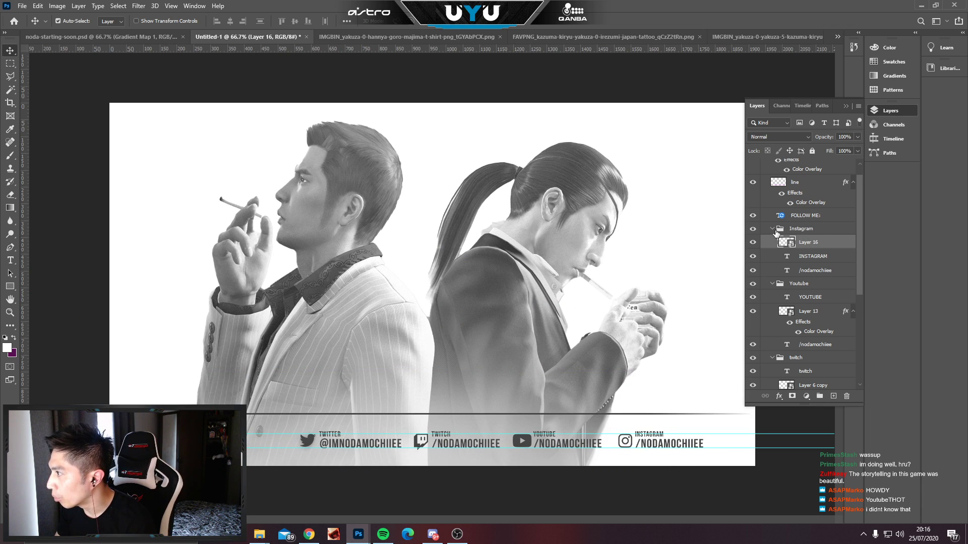
# Nudge the whole Instagram group slightly closer to the YouTube entry to even out the spacing, and collapse the Instagram and Youtube groups.
pyautogui.click(769, 233)
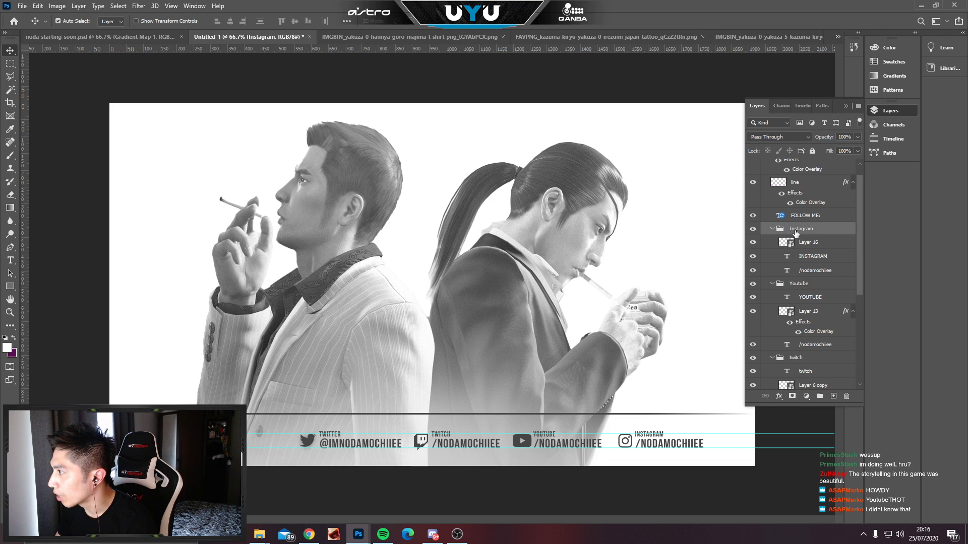
pyautogui.click(771, 229)
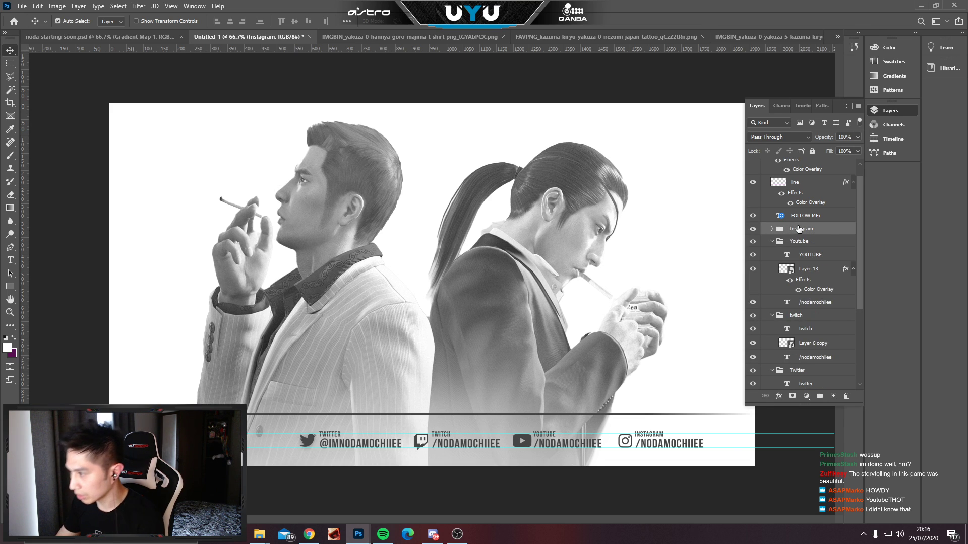
pyautogui.press('Left')
pyautogui.press('Left')
pyautogui.press('Left')
pyautogui.press('Left')
pyautogui.press('Left')
pyautogui.press('Left')
pyautogui.press('Left')
pyautogui.press('Left')
pyautogui.press('Left')
pyautogui.press('Left')
pyautogui.press('Left')
pyautogui.press('Left')
pyautogui.press('Left')
pyautogui.press('Left')
pyautogui.press('Left')
pyautogui.press('Left')
pyautogui.press('Left')
pyautogui.press('Left')
pyautogui.press('Left')
pyautogui.press('Left')
pyautogui.press('Left')
pyautogui.press('Left')
pyautogui.press('Left')
pyautogui.press('Left')
pyautogui.press('Left')
pyautogui.press('Left')
pyautogui.press('Left')
pyautogui.press('Left')
pyautogui.press('Left')
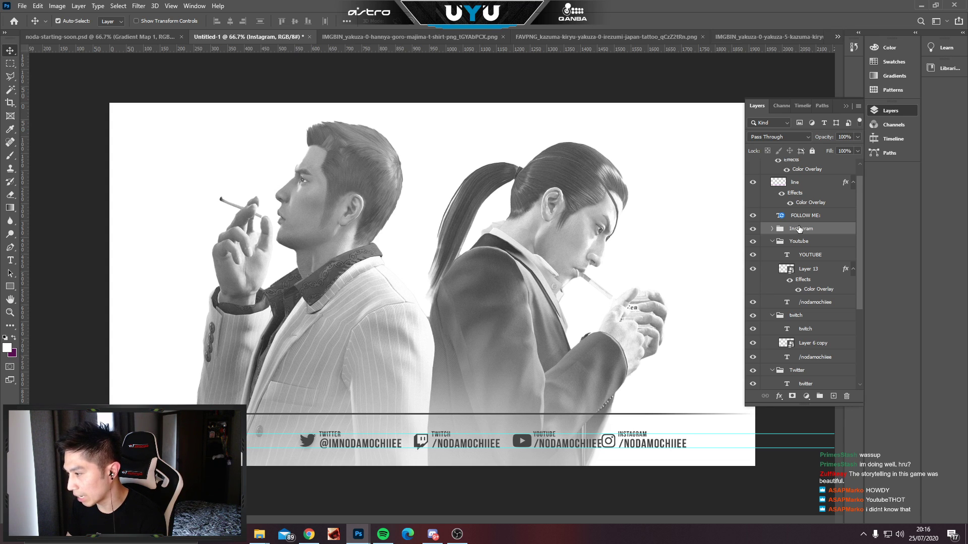
pyautogui.press('Right')
pyautogui.press('Right')
pyautogui.press('Right')
pyautogui.press('Right')
pyautogui.press('Right')
pyautogui.press('Right')
pyautogui.press('Right')
pyautogui.press('Right')
pyautogui.press('Right')
pyautogui.press('Right')
pyautogui.press('Right')
pyautogui.press('Right')
pyautogui.press('Right')
pyautogui.press('Right')
pyautogui.press('Right')
pyautogui.press('Right')
pyautogui.press('Right')
pyautogui.press('Right')
pyautogui.press('Right')
pyautogui.press('Right')
pyautogui.press('Right')
pyautogui.press('Right')
pyautogui.press('Right')
pyautogui.press('Right')
pyautogui.press('Right')
pyautogui.press('Right')
pyautogui.press('Right')
pyautogui.press('Right')
pyautogui.press('Right')
pyautogui.press('Right')
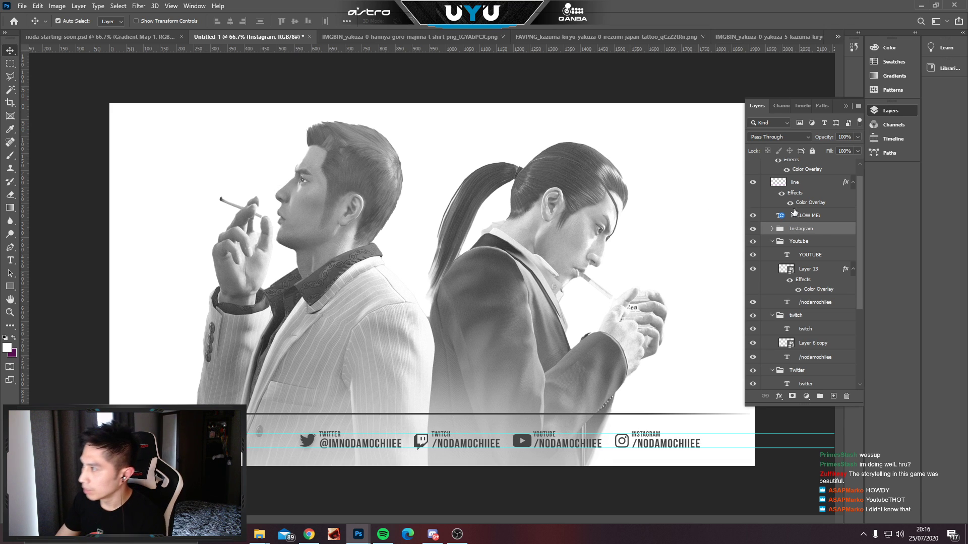
pyautogui.click(770, 242)
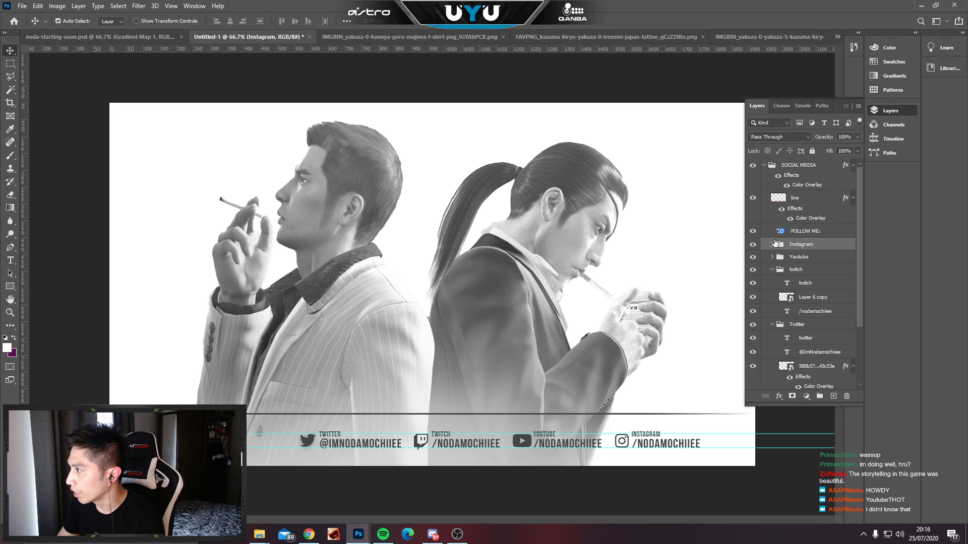
pyautogui.click(763, 165)
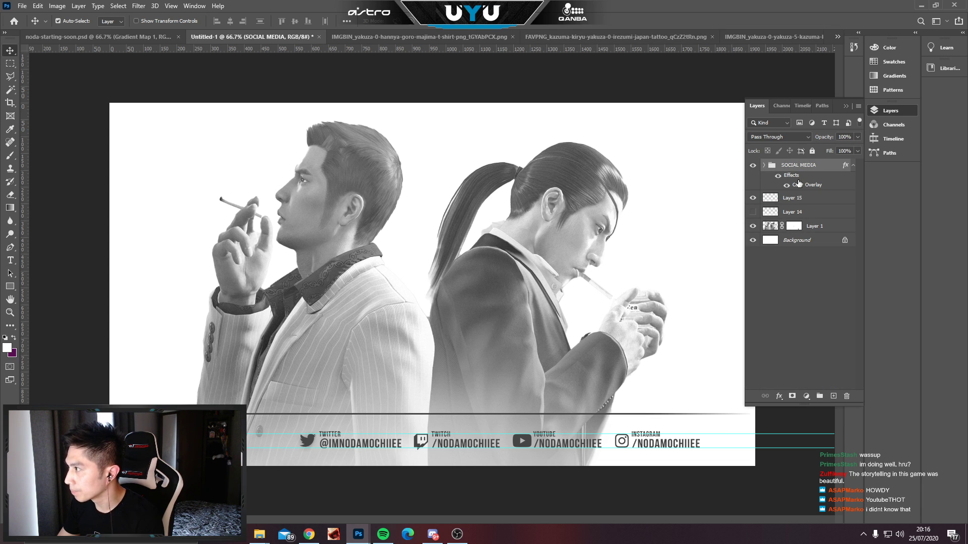
pyautogui.hotkey('ctrl', 't')
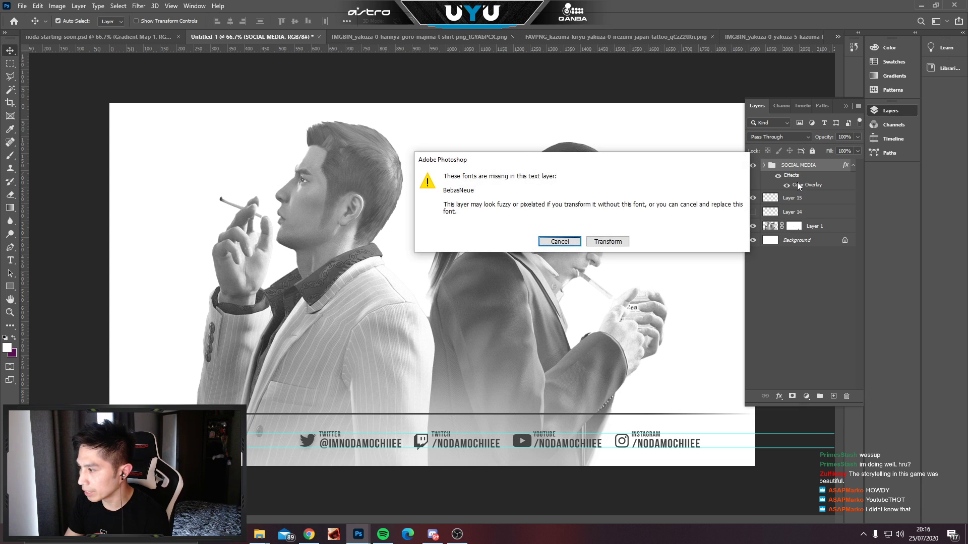
pyautogui.click(607, 242)
pyautogui.press('Return')
pyautogui.click(764, 165)
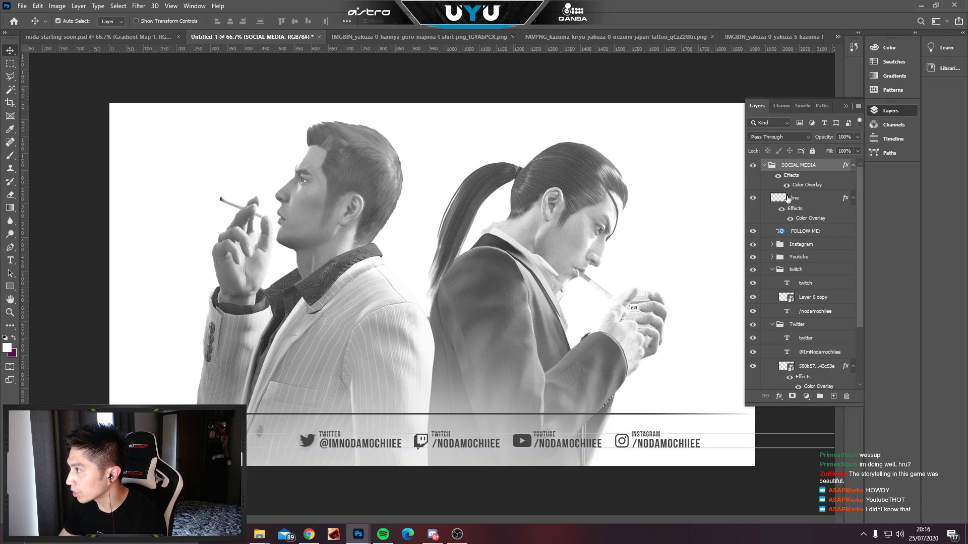
# Move the Instagram, Youtube, twitch and Twitter groups together towards the canvas's right edge, leaving a margin of about 40 px.
pyautogui.click(805, 245)
pyautogui.click(772, 272)
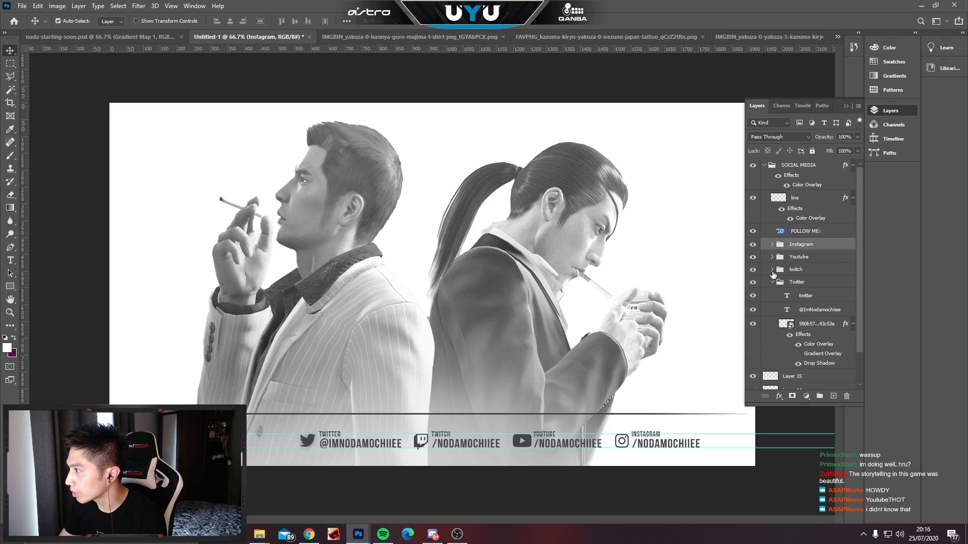
pyautogui.keyDown('shift'); pyautogui.click(803, 259); pyautogui.keyUp('shift')
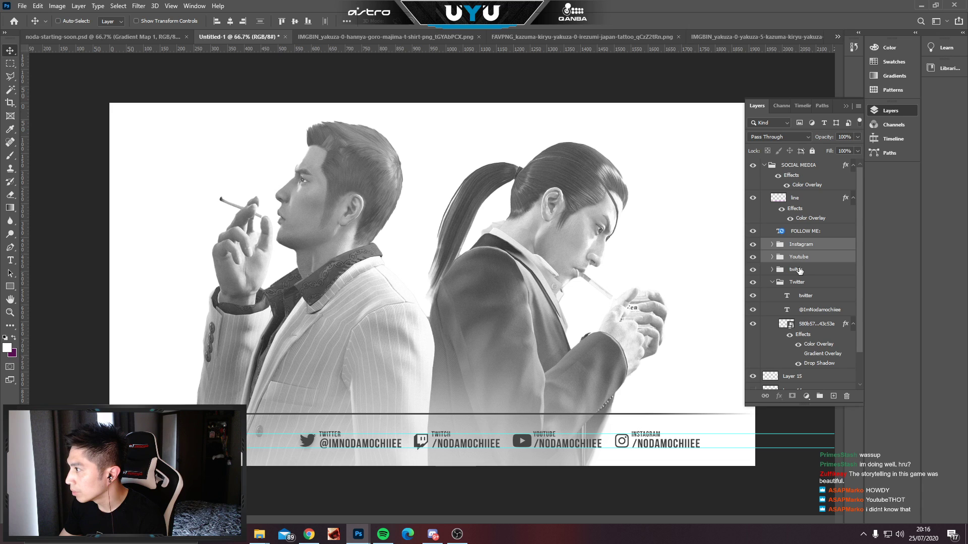
pyautogui.keyDown('shift'); pyautogui.click(800, 272); pyautogui.keyUp('shift')
pyautogui.keyDown('shift'); pyautogui.click(801, 283); pyautogui.keyUp('shift')
pyautogui.click(771, 282)
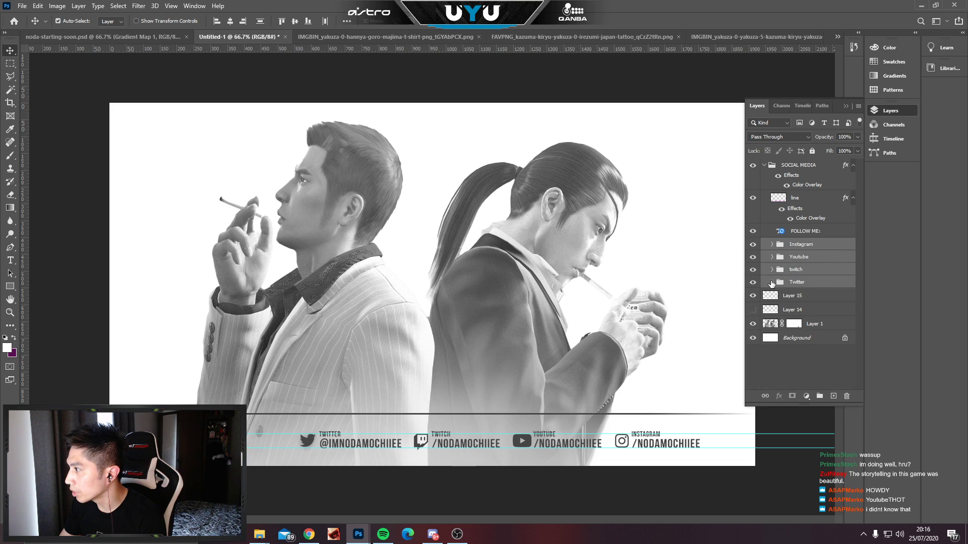
pyautogui.hotkey('ctrl', 't')
pyautogui.hotkey('shift', 'Right')
pyautogui.hotkey('shift', 'Right')
pyautogui.hotkey('shift', 'Right')
pyautogui.hotkey('shift', 'Right')
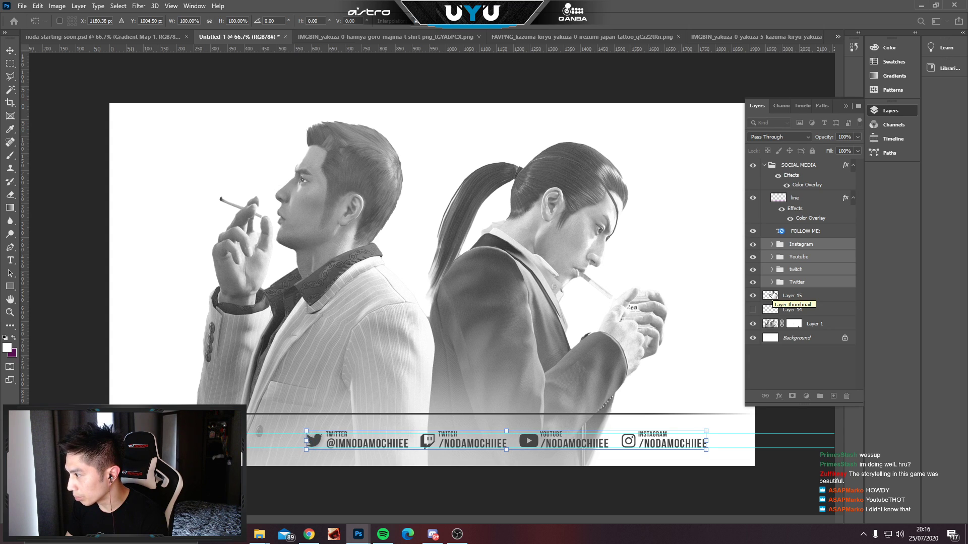
pyautogui.hotkey('shift', 'Right')
pyautogui.hotkey('shift', 'Right')
pyautogui.hotkey('shift', 'Right')
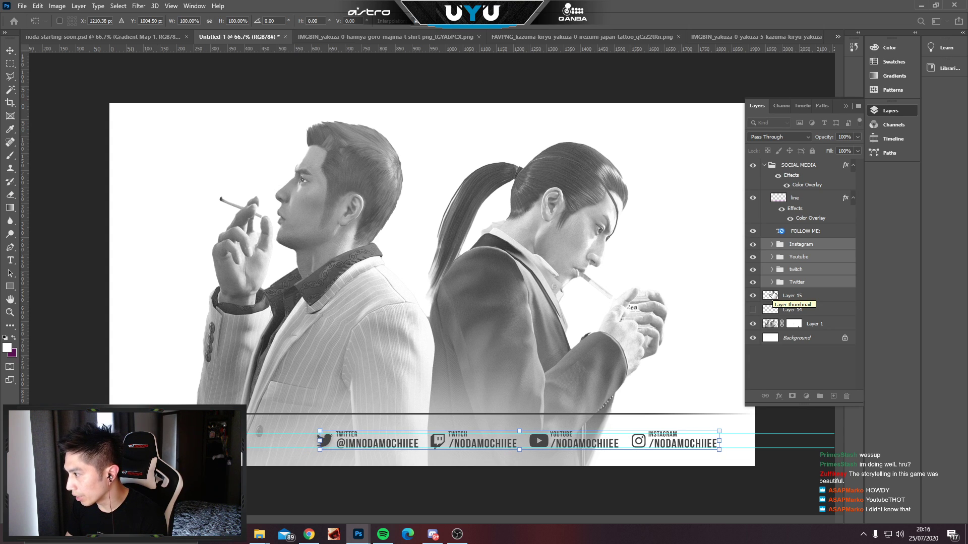
pyautogui.hotkey('shift', 'Right')
pyautogui.hotkey('shift', 'Right')
pyautogui.hotkey('shift', 'Right')
pyautogui.hotkey('shift', 'Right')
pyautogui.hotkey('shift', 'Right')
pyautogui.hotkey('shift', 'Right')
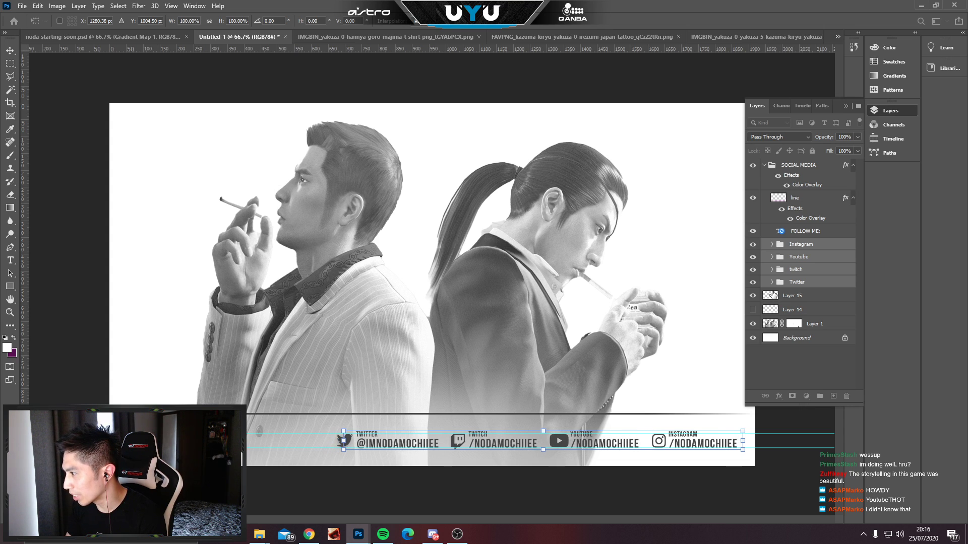
pyautogui.hotkey('shift', 'Right')
pyautogui.hotkey('shift', 'Right')
pyautogui.hotkey('shift', 'Right')
pyautogui.hotkey('shift', 'Right')
pyautogui.press('Right')
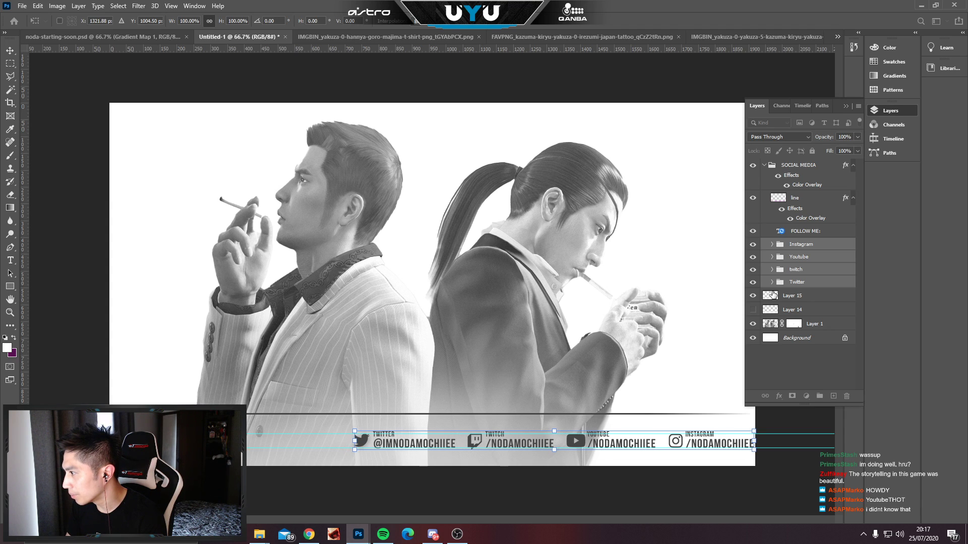
pyautogui.press('Right')
pyautogui.press('Right')
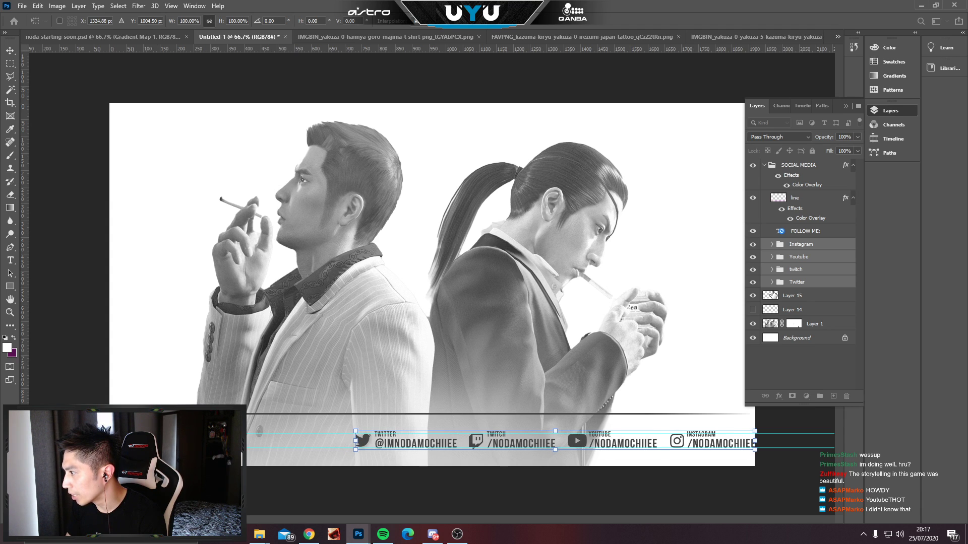
pyautogui.press('Right')
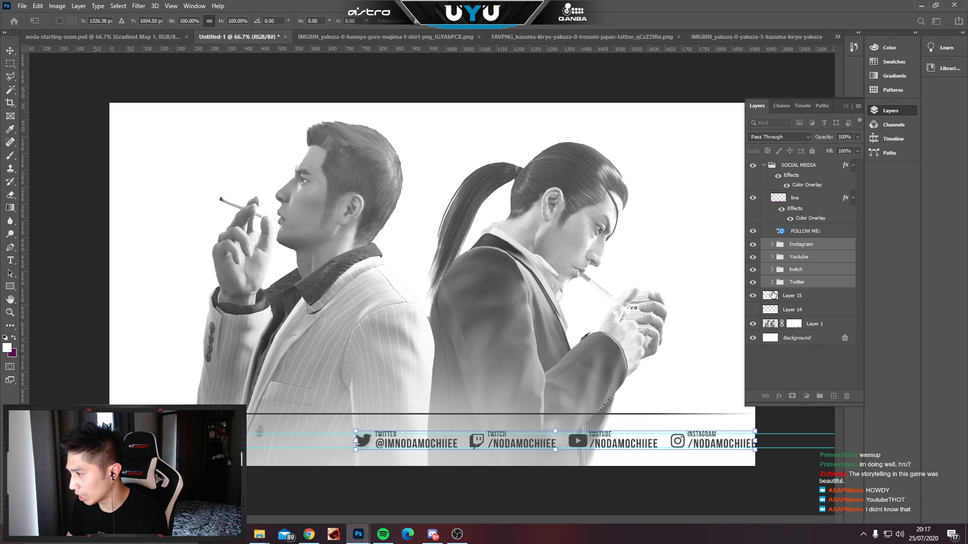
pyautogui.hotkey('shift', 'Left')
pyautogui.hotkey('shift', 'Left')
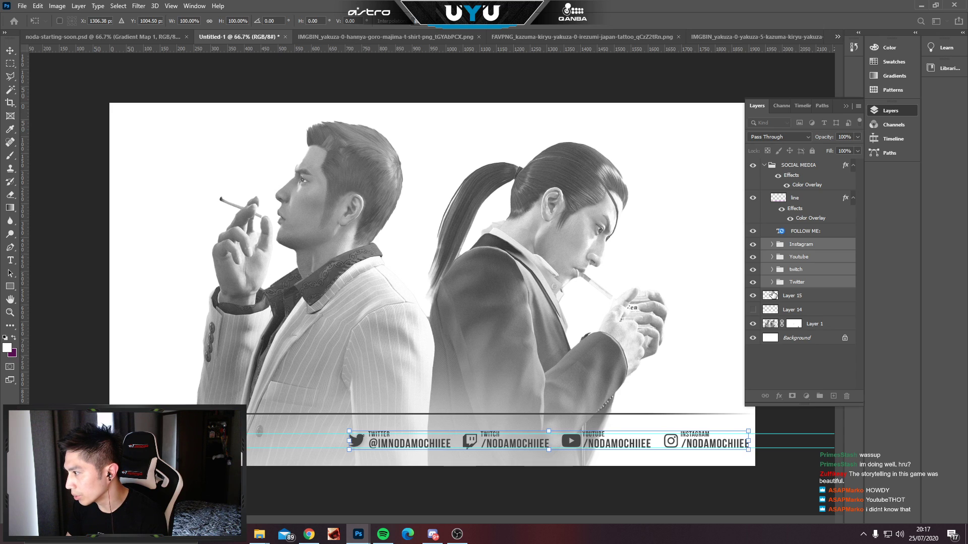
pyautogui.hotkey('shift', 'Left')
pyautogui.hotkey('shift', 'Left')
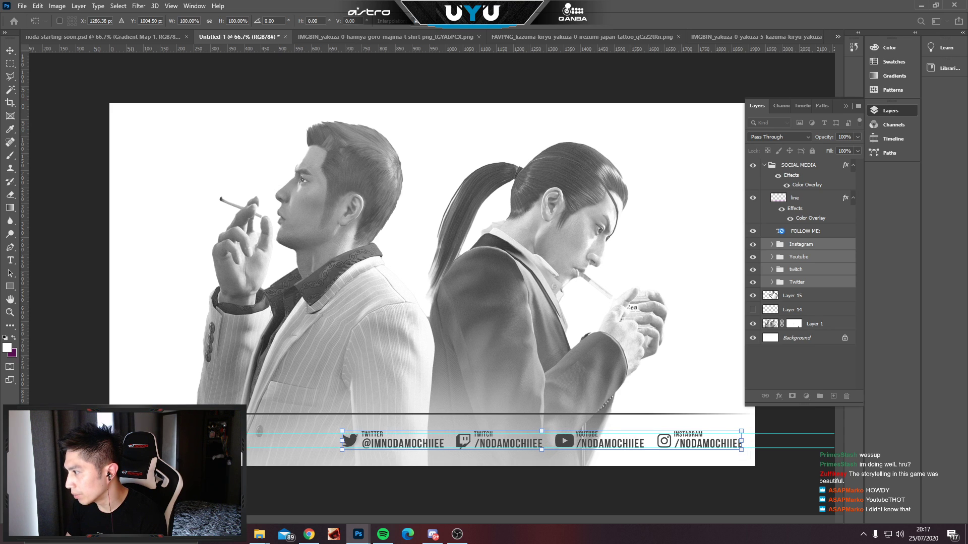
pyautogui.press('Return')
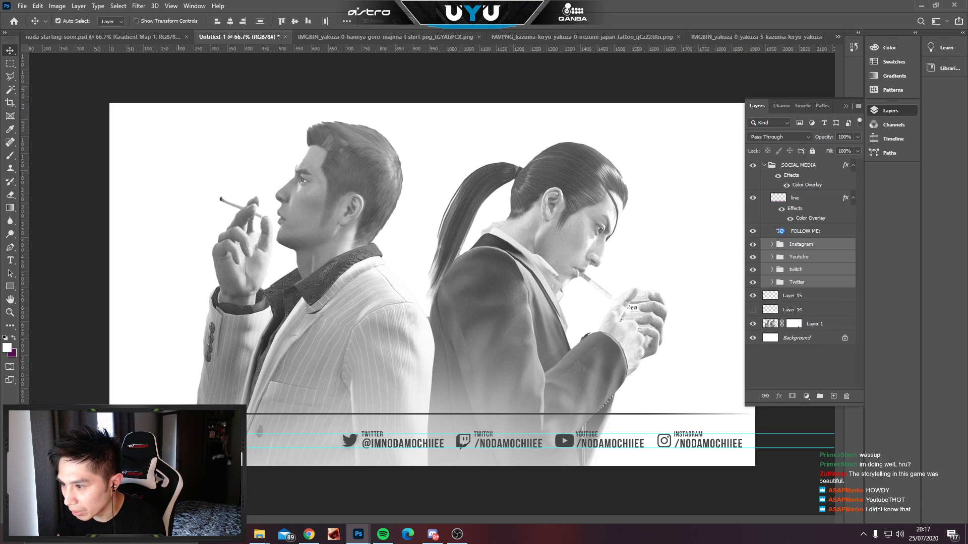
# Hide the guides and collapse the SOCIAL MEDIA group.
pyautogui.click(178, 442)
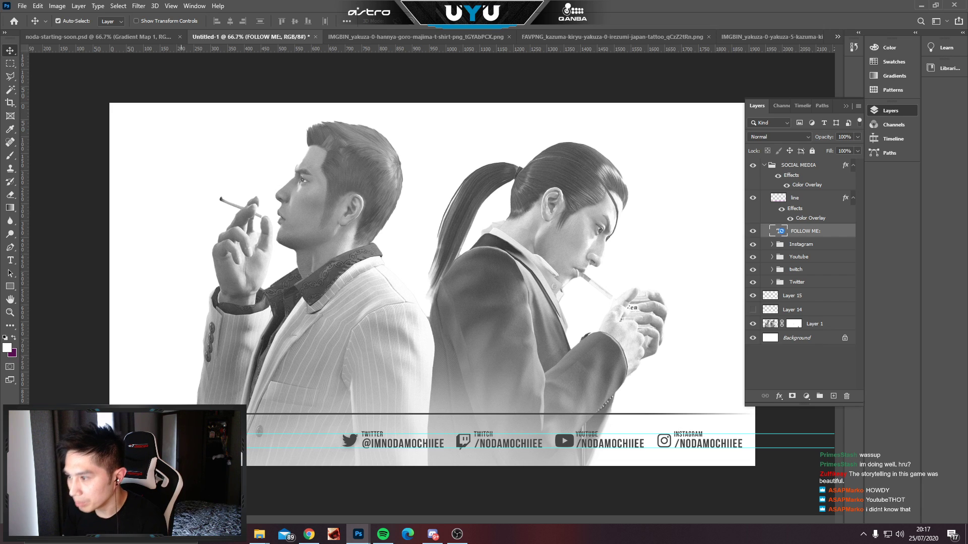
pyautogui.hotkey('ctrl', ';')
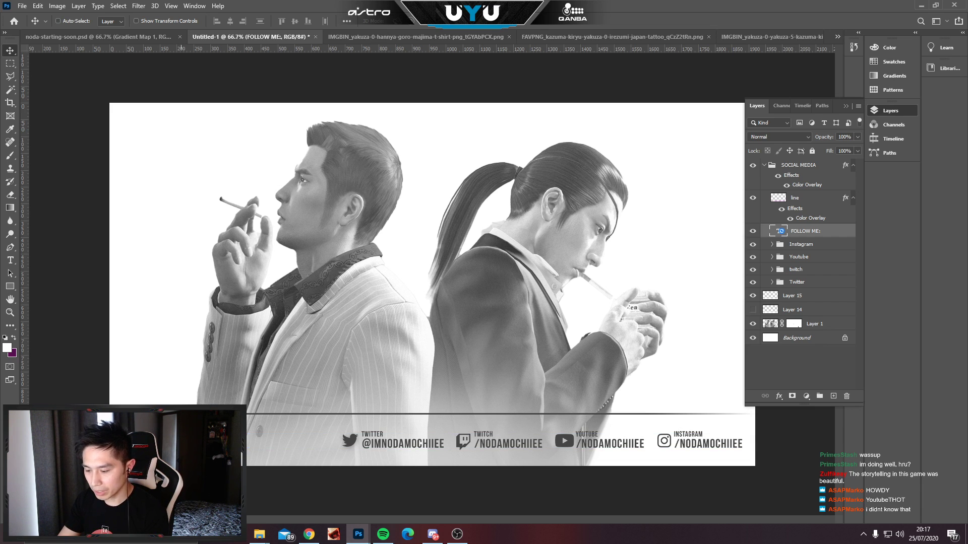
pyautogui.hotkey('ctrl', '-')
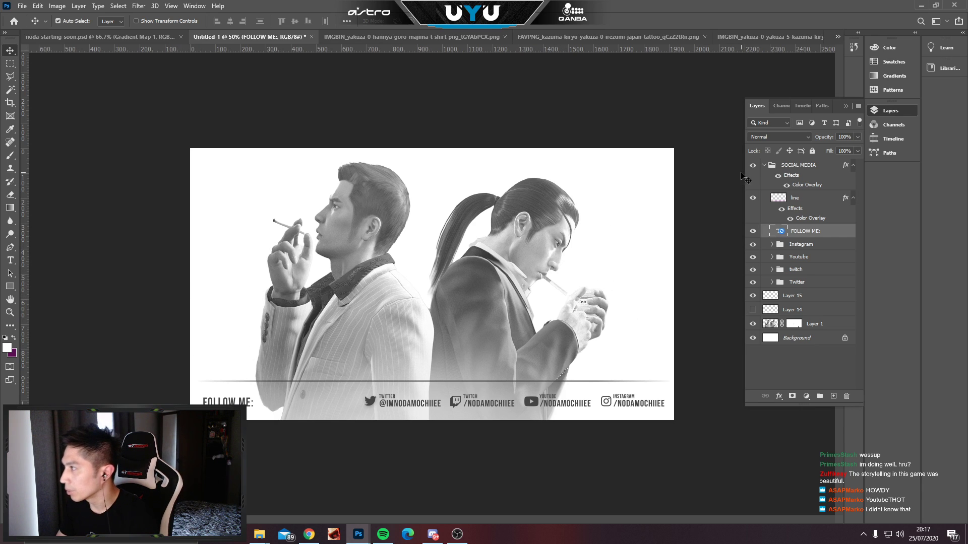
pyautogui.click(764, 165)
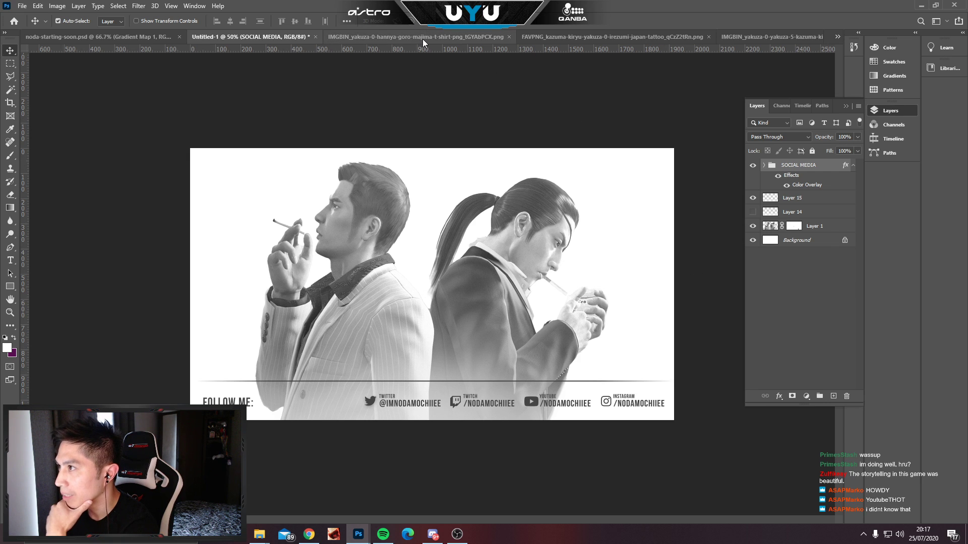
# Shrink the design window, bring the file browser forward and open the Noda folder.
pyautogui.click(936, 5)
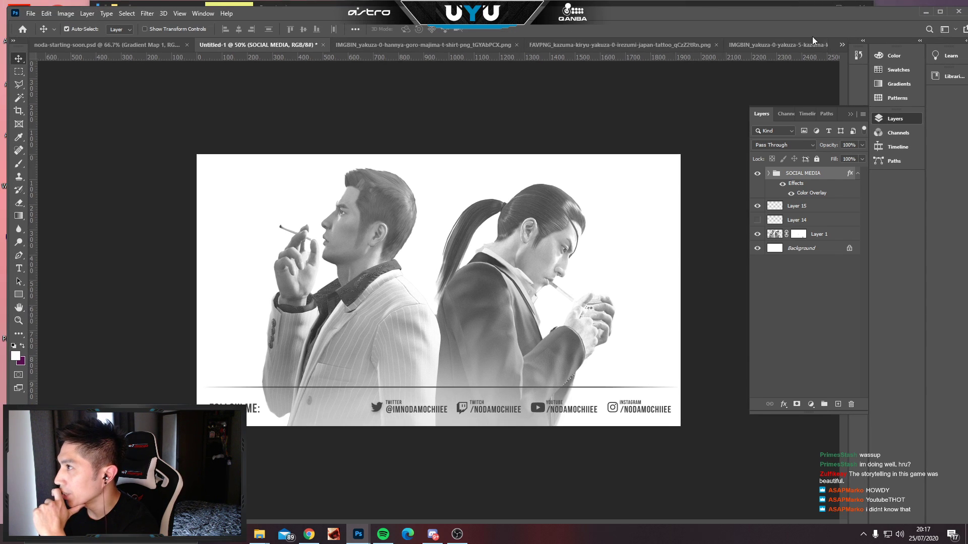
pyautogui.moveTo(522, 10); pyautogui.dragTo(527, 103)
pyautogui.click(459, 59)
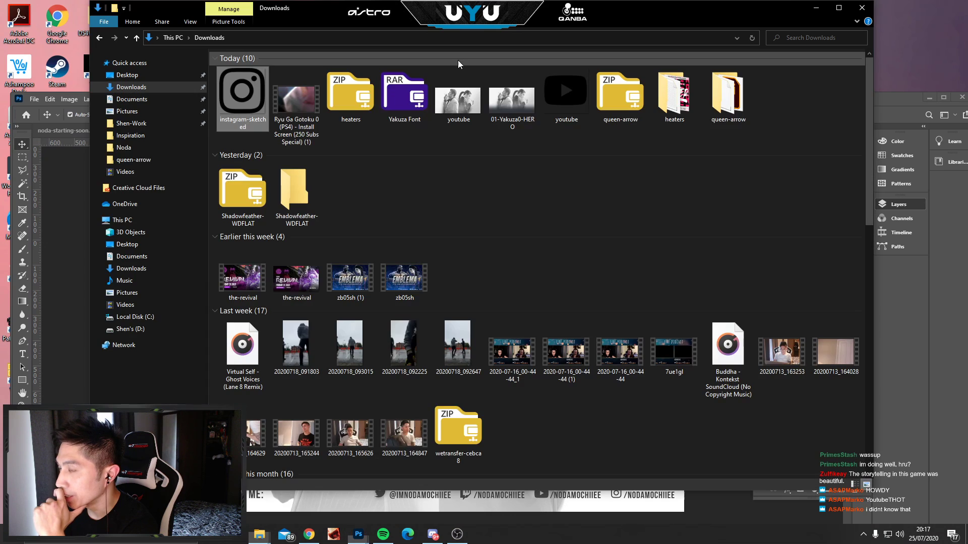
pyautogui.click(295, 107)
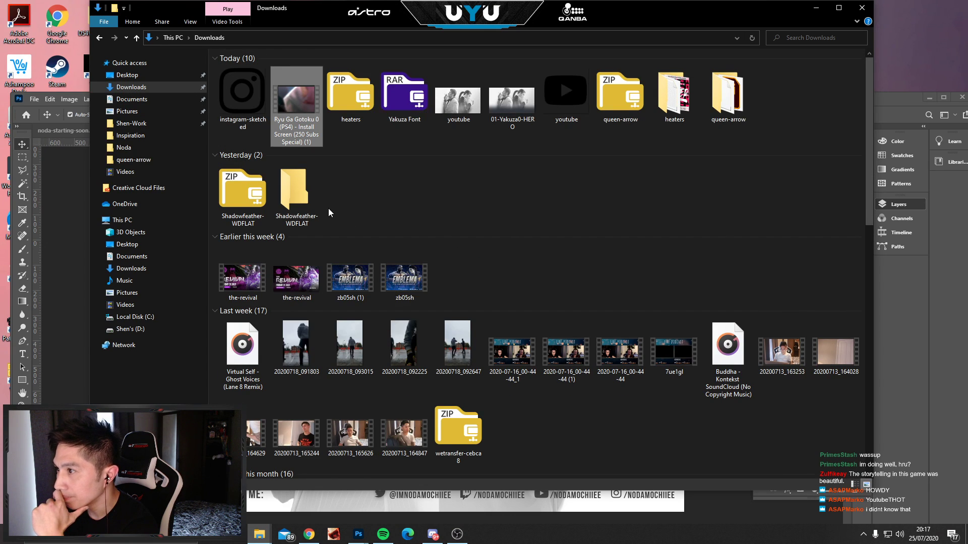
pyautogui.scroll(-3, 296, 107)
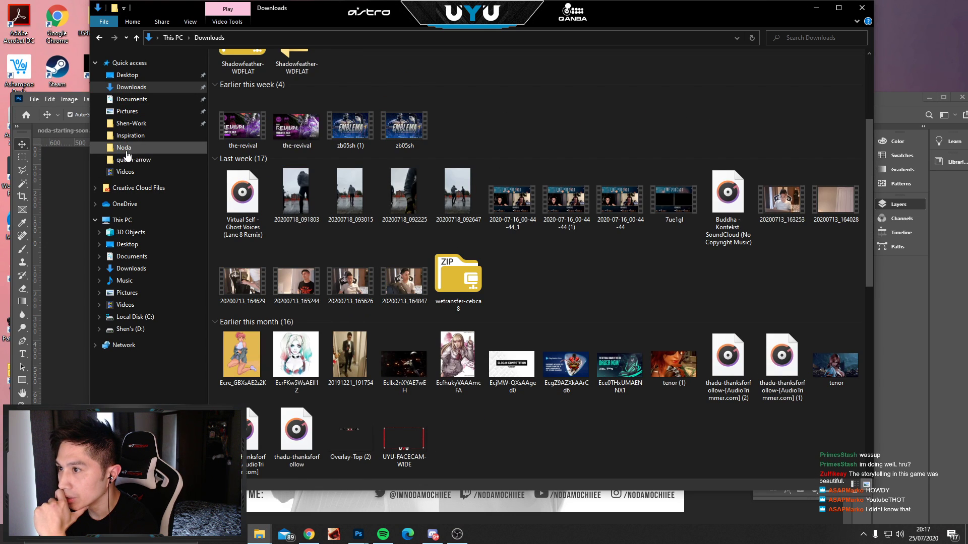
pyautogui.click(125, 148)
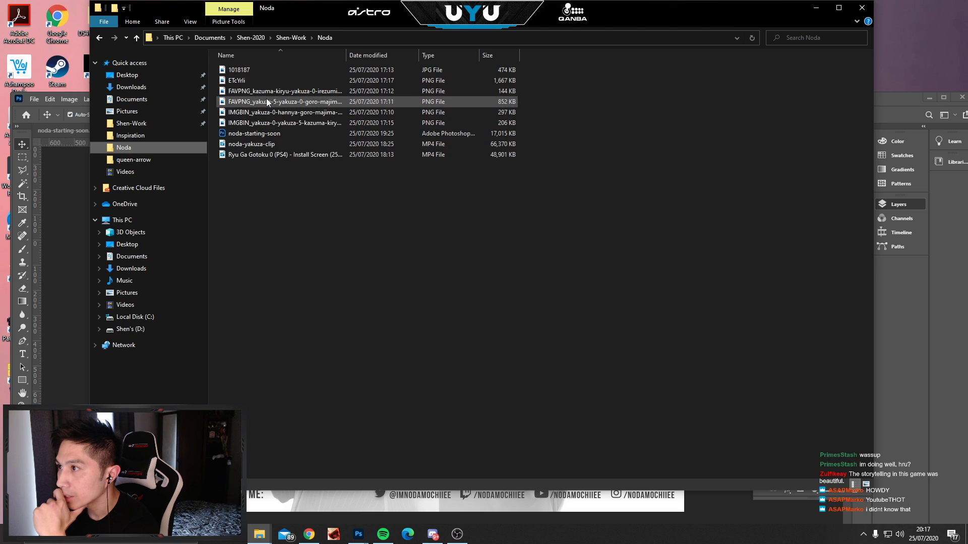
# Place the noda-yakuza-clip video from the Noda folder into the Untitled-1 document, covering the whole canvas.
pyautogui.click(260, 147)
pyautogui.moveTo(349, 23); pyautogui.dragTo(834, 90)
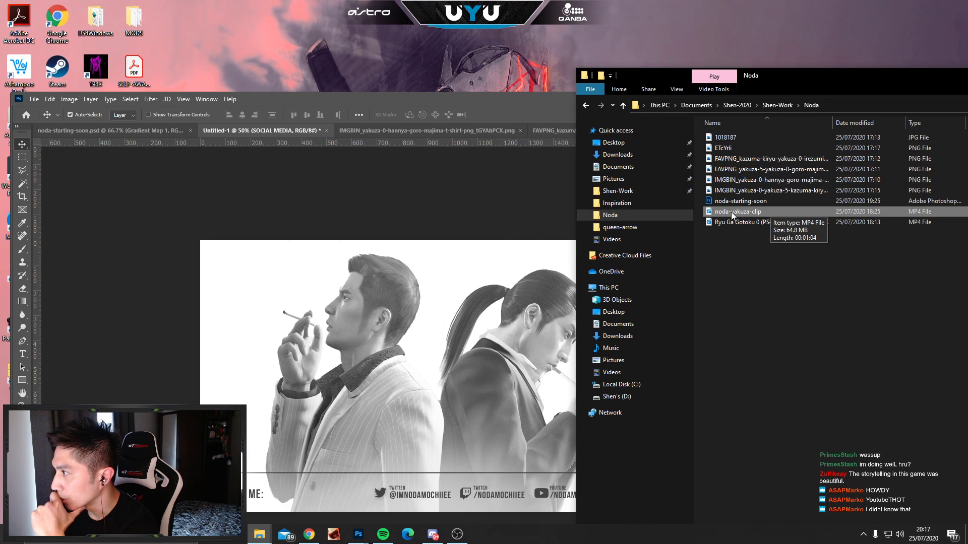
pyautogui.moveTo(732, 211); pyautogui.dragTo(469, 319)
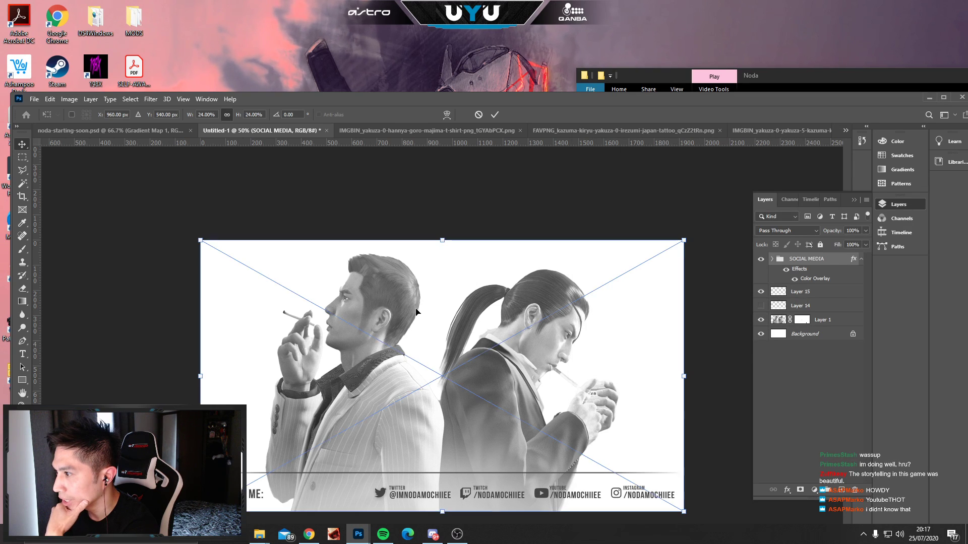
pyautogui.moveTo(580, 98); pyautogui.dragTo(538, 29)
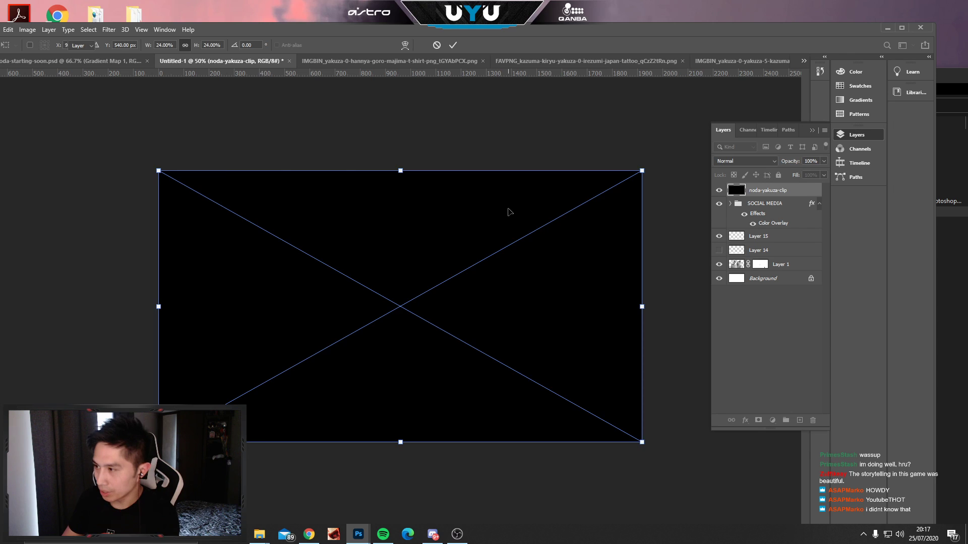
pyautogui.press('Return')
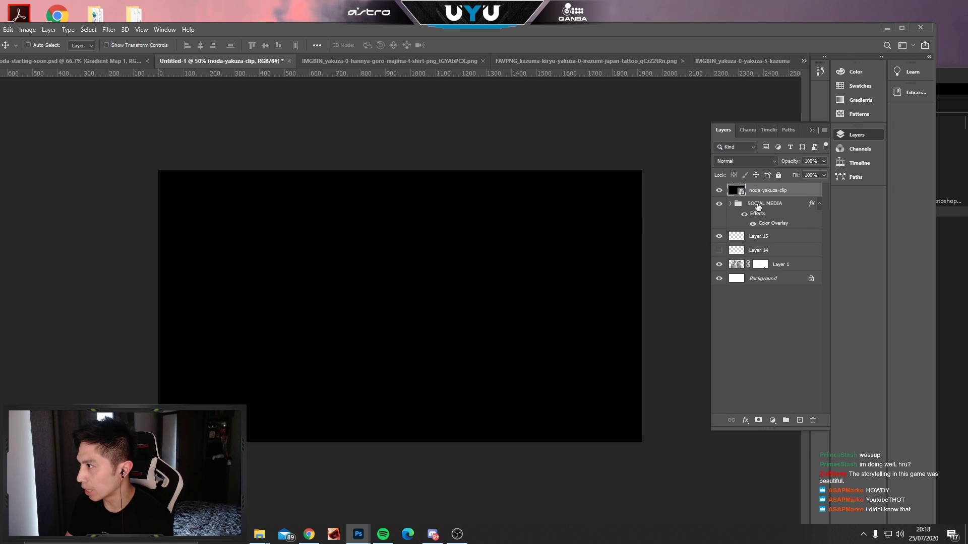
# Move the noda-yakuza-clip layer down the stack, directly beneath Layer 1 and above the Background.
pyautogui.hotkey('ctrl', '[')
pyautogui.hotkey('ctrl', '[')
pyautogui.hotkey('ctrl', '[')
pyautogui.hotkey('ctrl', '[')
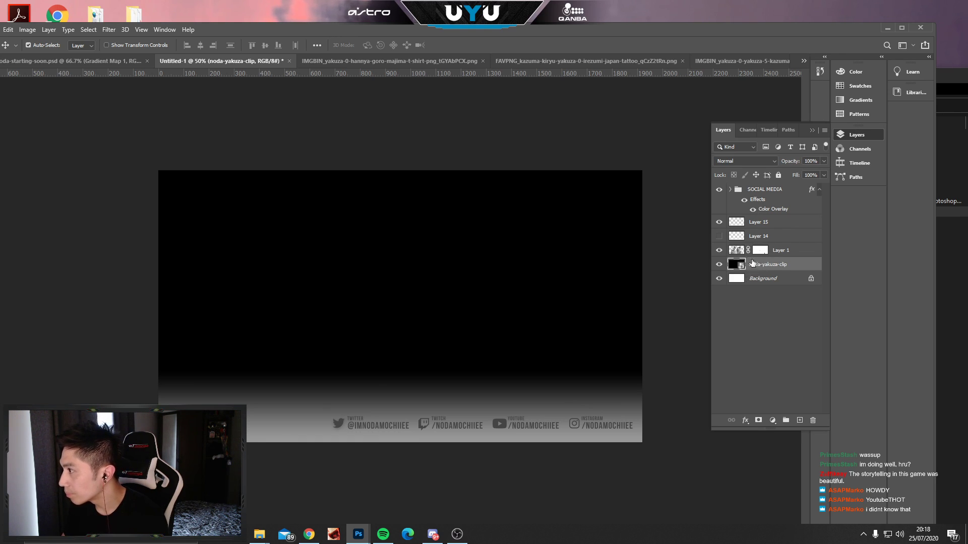
# Set the blend mode of Layer 1, the two-character artwork, to Normal.
pyautogui.click(737, 251)
pyautogui.click(744, 161)
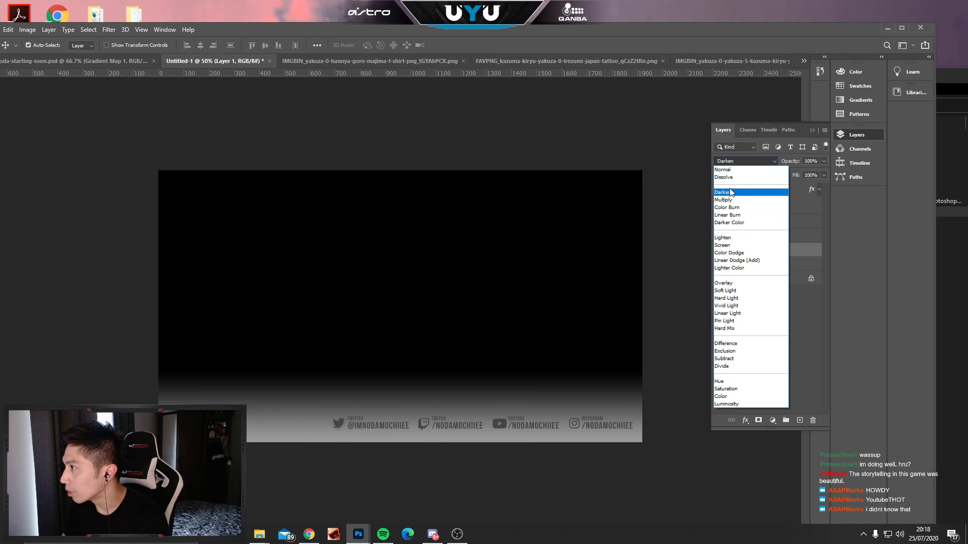
pyautogui.click(732, 171)
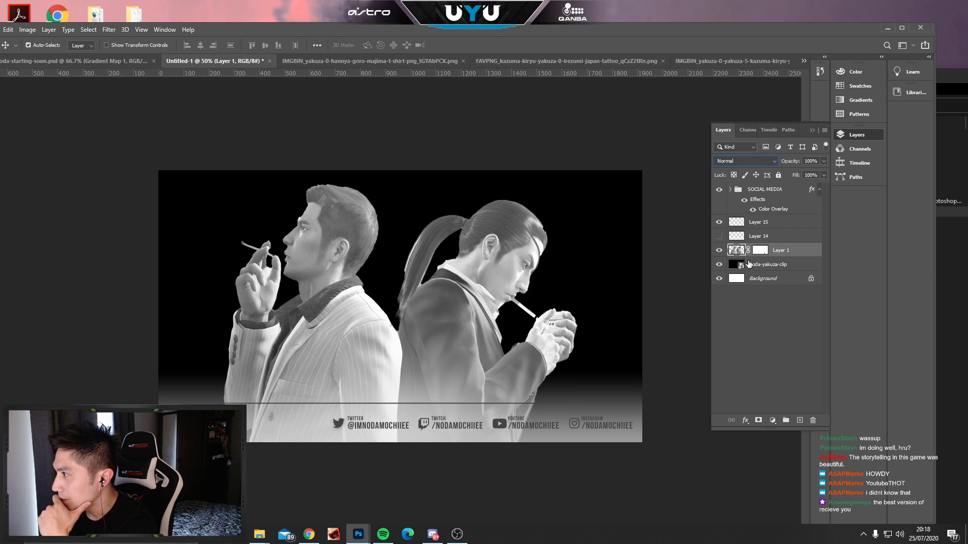
# Select the noda-yakuza-clip layer and create a video timeline for the document.
pyautogui.click(764, 268)
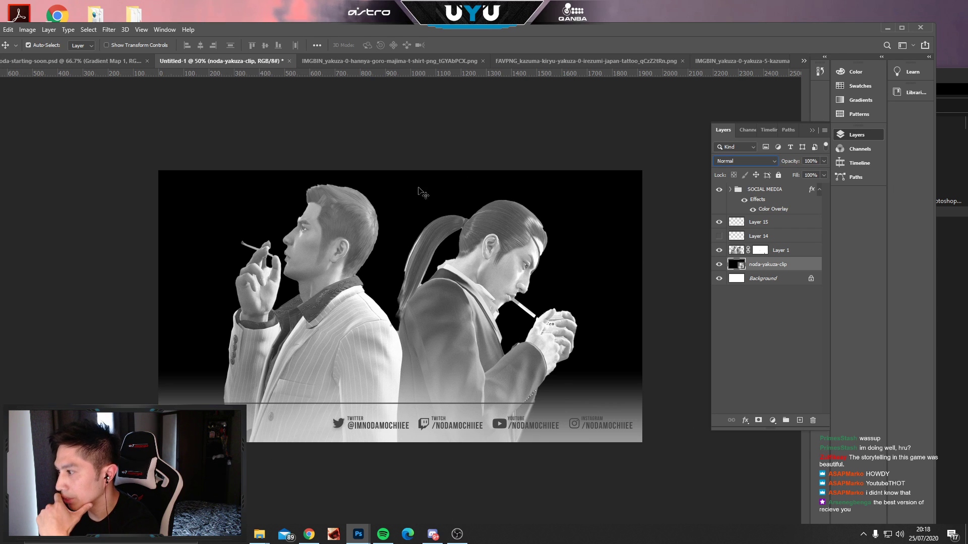
pyautogui.moveTo(297, 34); pyautogui.dragTo(326, 19)
pyautogui.click(192, 18)
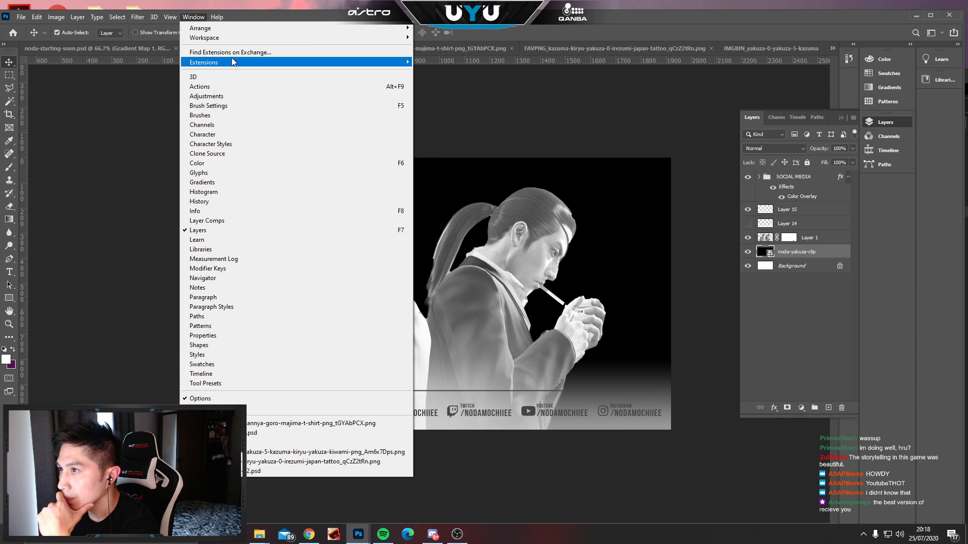
pyautogui.click(200, 373)
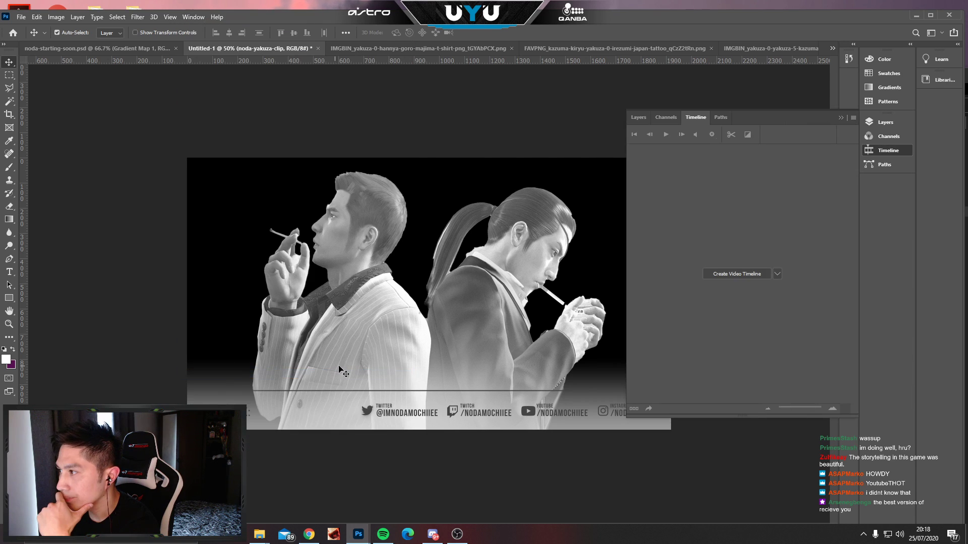
pyautogui.click(740, 273)
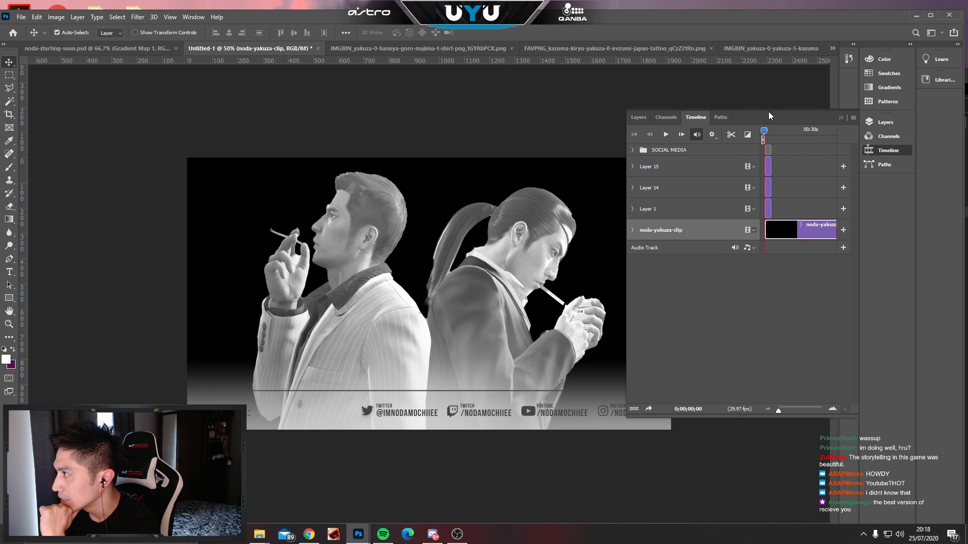
# Detach the timeline from its dock and widen it until the full length of the video clip fits.
pyautogui.moveTo(768, 113); pyautogui.dragTo(60, 141)
pyautogui.moveTo(768, 122); pyautogui.dragTo(879, 122)
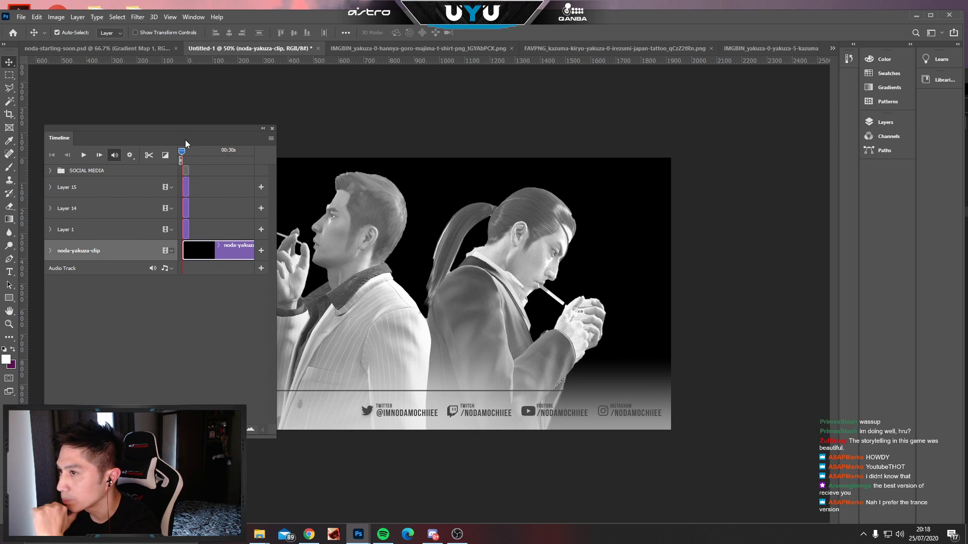
pyautogui.moveTo(192, 129)
pyautogui.mouseDown()
pyautogui.moveTo(256, 125)
pyautogui.moveTo(300, 140)
pyautogui.moveTo(207, 123)
pyautogui.mouseUp()
pyautogui.moveTo(291, 432); pyautogui.dragTo(408, 419)
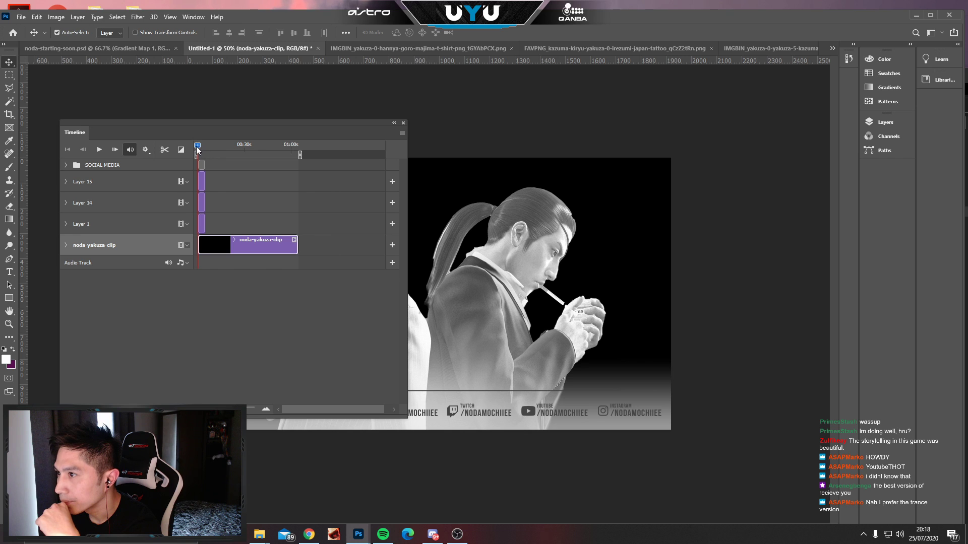
# Reposition the timeline beside the artwork, scrub to about 30 seconds to preview the video, and return the playhead to the start.
pyautogui.moveTo(201, 146); pyautogui.dragTo(798, 276)
pyautogui.click(757, 355)
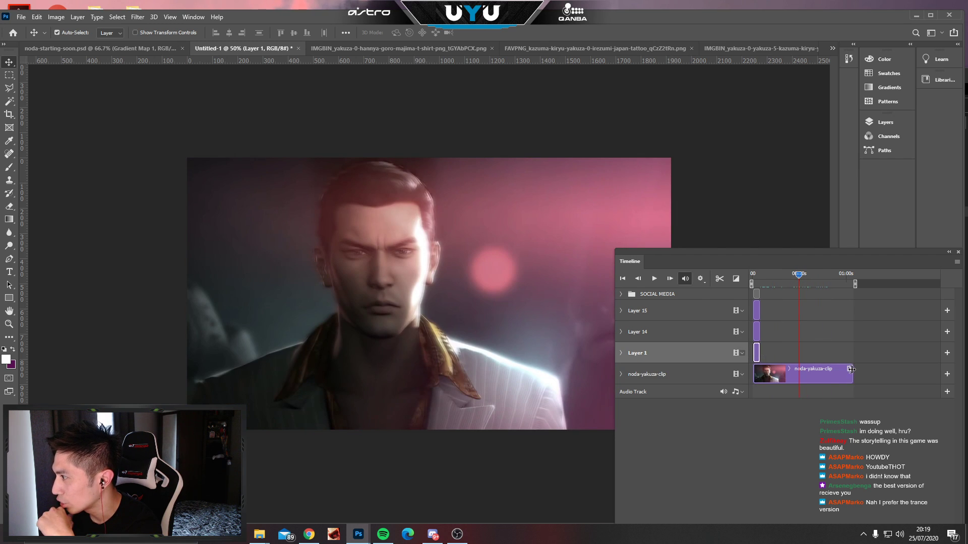
pyautogui.moveTo(803, 280); pyautogui.dragTo(752, 277)
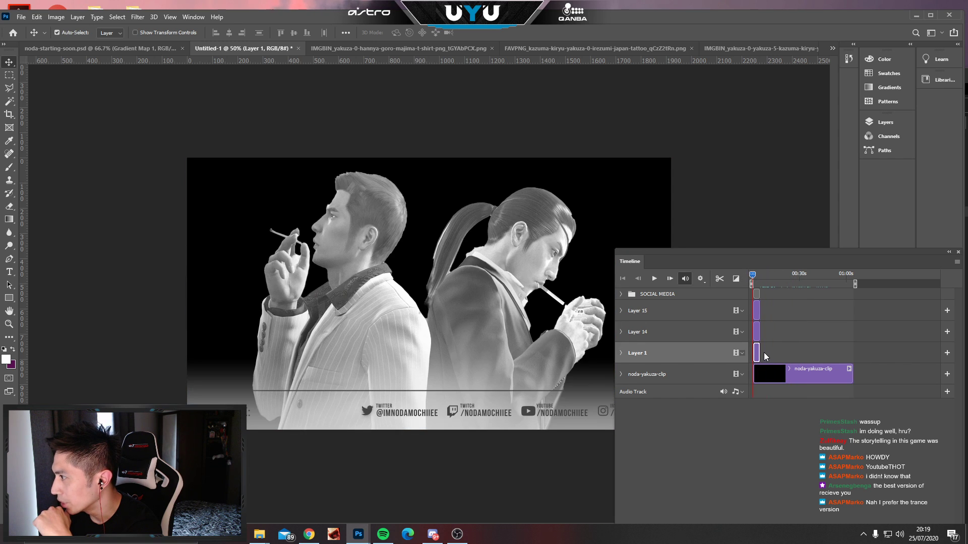
# Extend the durations of Layer 1, Layer 14 and Layer 15 to the end of the noda-yakuza-clip video.
pyautogui.moveTo(758, 350); pyautogui.dragTo(851, 350)
pyautogui.moveTo(758, 331); pyautogui.dragTo(852, 331)
pyautogui.moveTo(759, 311); pyautogui.dragTo(852, 311)
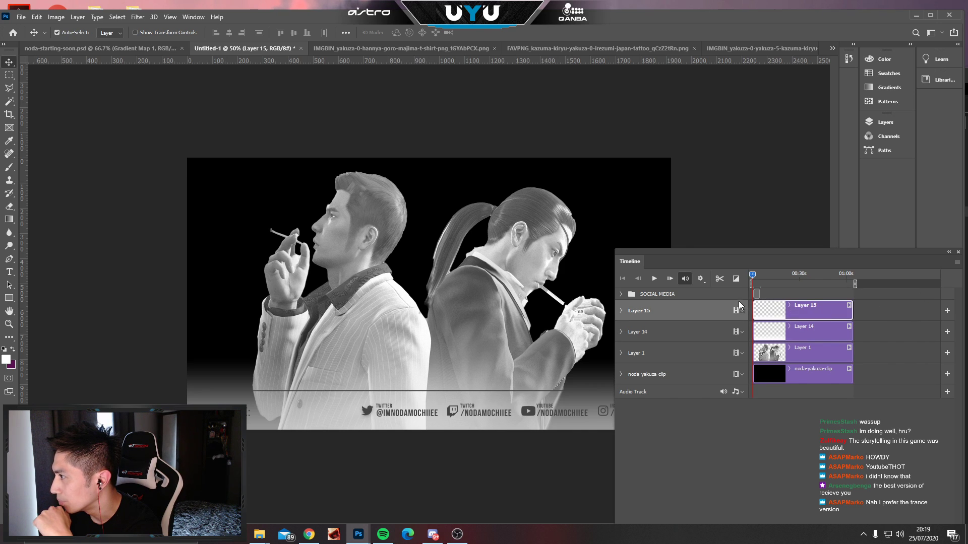
# Expand the SOCIAL MEDIA and Twitter groups in the timeline and extend Twitter's logo, handle and label to the video's end.
pyautogui.click(621, 295)
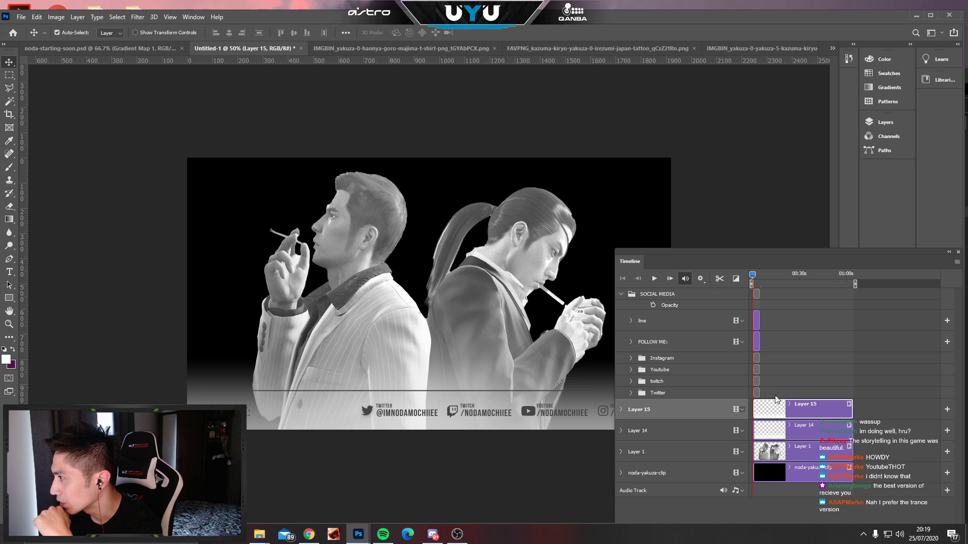
pyautogui.click(631, 394)
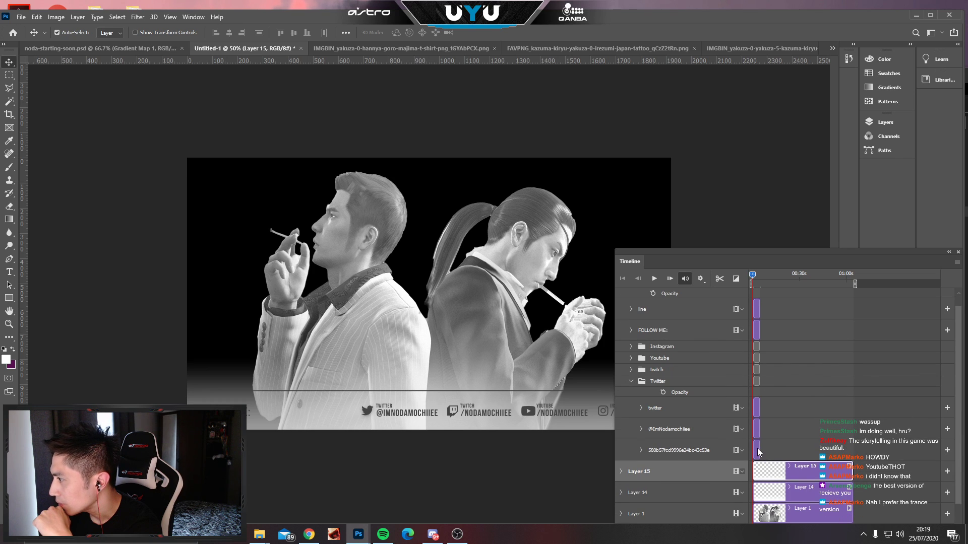
pyautogui.click(757, 449)
pyautogui.moveTo(757, 448); pyautogui.dragTo(838, 446)
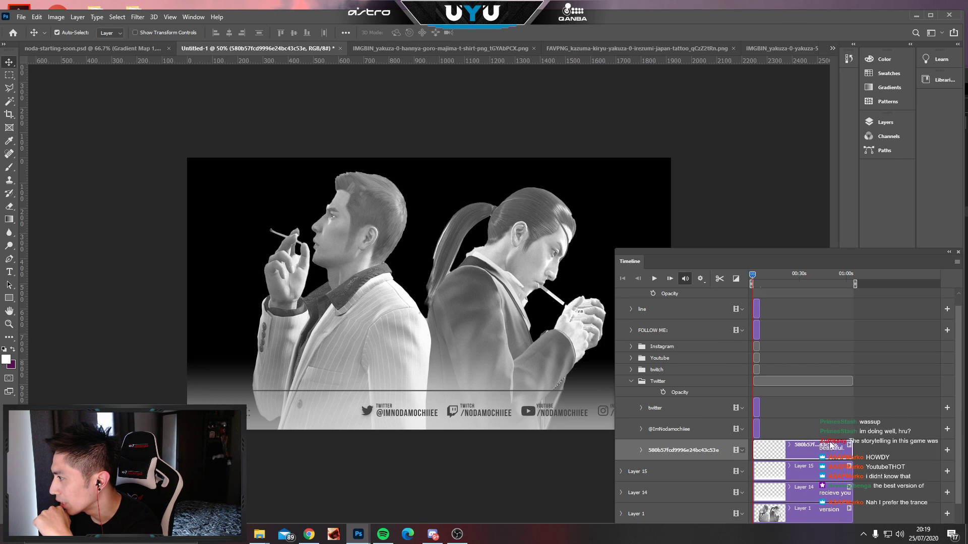
pyautogui.moveTo(757, 428); pyautogui.dragTo(853, 429)
pyautogui.moveTo(758, 408); pyautogui.dragTo(852, 408)
# Expand the twitch group in the timeline and extend its handle, logo and label to the video's end.
pyautogui.click(631, 370)
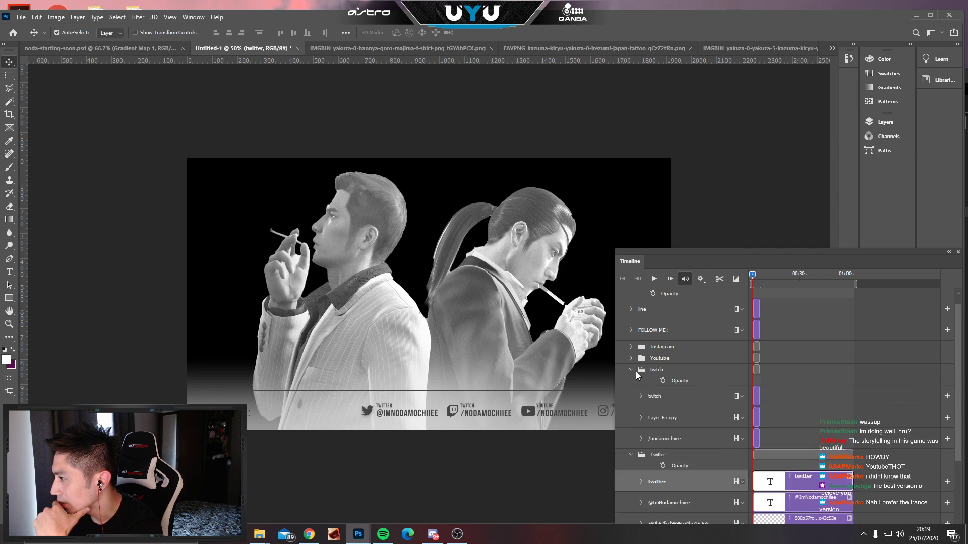
pyautogui.moveTo(759, 439); pyautogui.dragTo(852, 438)
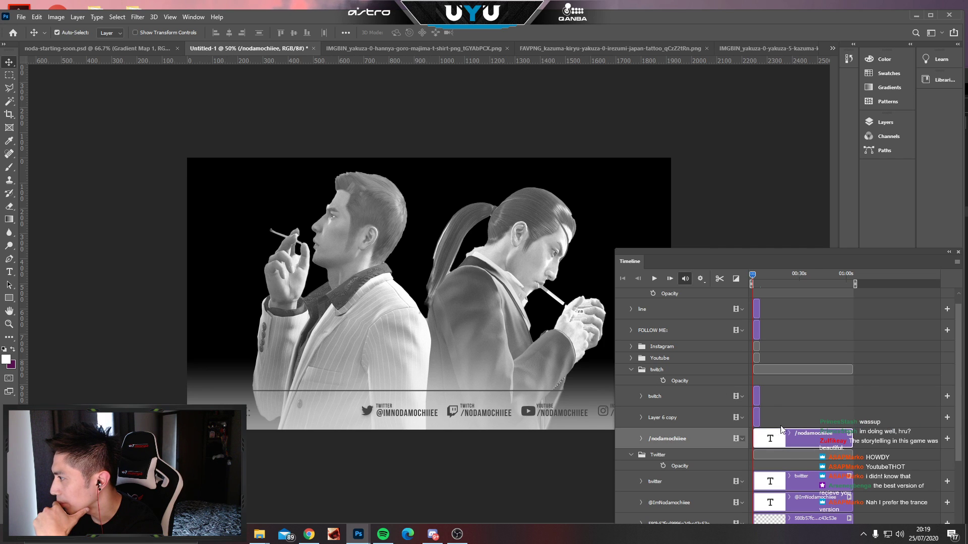
pyautogui.moveTo(759, 415); pyautogui.dragTo(853, 414)
pyautogui.moveTo(759, 396); pyautogui.dragTo(853, 395)
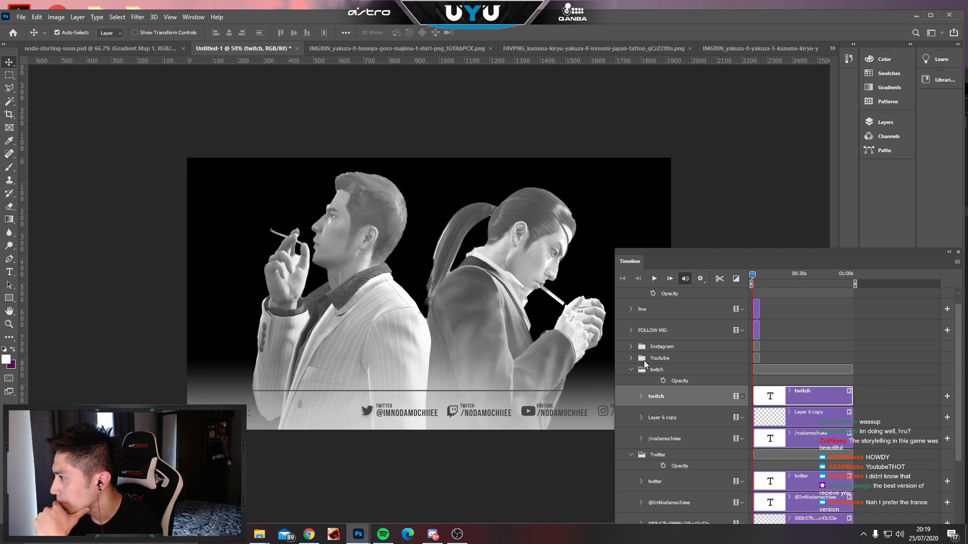
# Expand the Youtube group in the timeline and extend its handle, logo and label to the video's end.
pyautogui.click(631, 359)
pyautogui.moveTo(758, 425); pyautogui.dragTo(853, 426)
pyautogui.moveTo(758, 406); pyautogui.dragTo(853, 406)
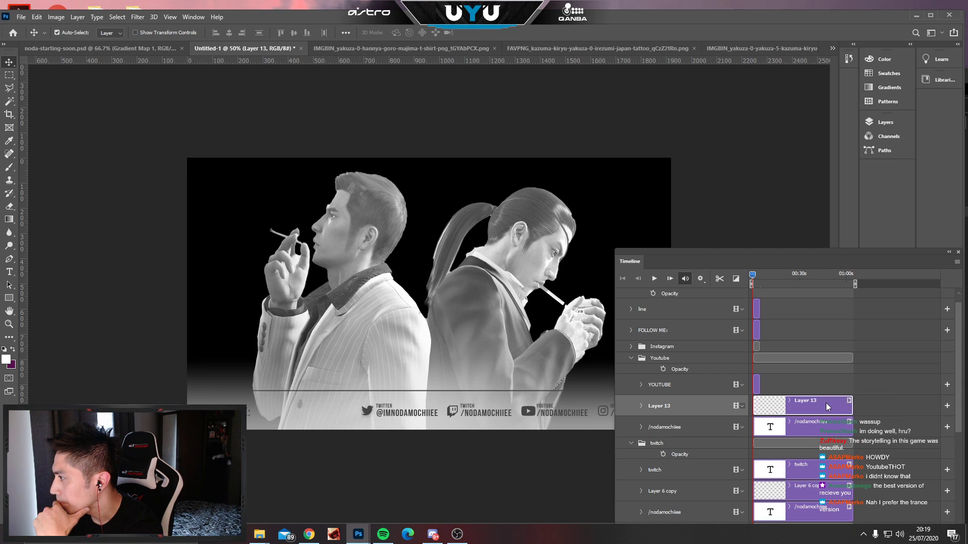
pyautogui.moveTo(760, 386); pyautogui.dragTo(853, 384)
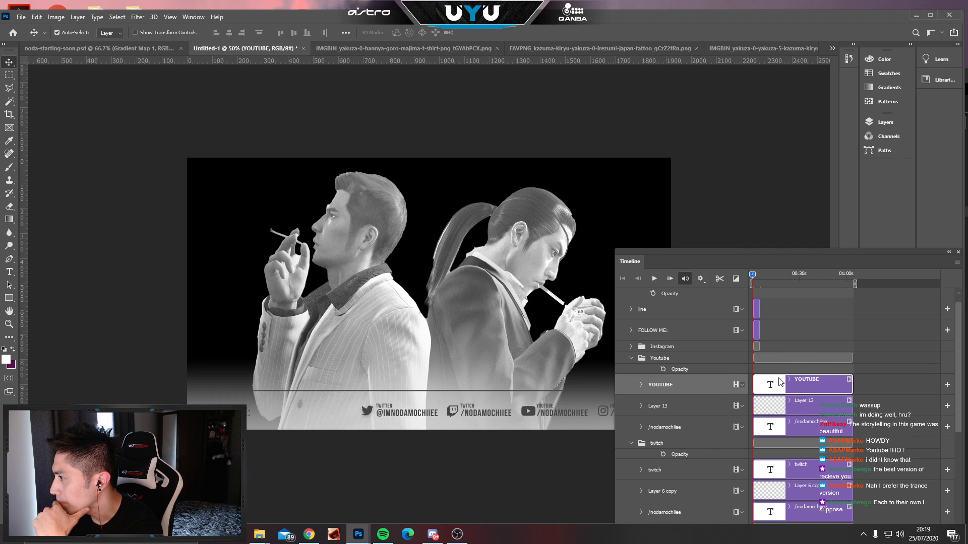
# Expand the Instagram group in the timeline and extend its handle, label and logo to the video's end.
pyautogui.click(631, 347)
pyautogui.moveTo(759, 409); pyautogui.dragTo(853, 409)
pyautogui.moveTo(758, 393); pyautogui.dragTo(853, 394)
pyautogui.moveTo(759, 372); pyautogui.dragTo(853, 372)
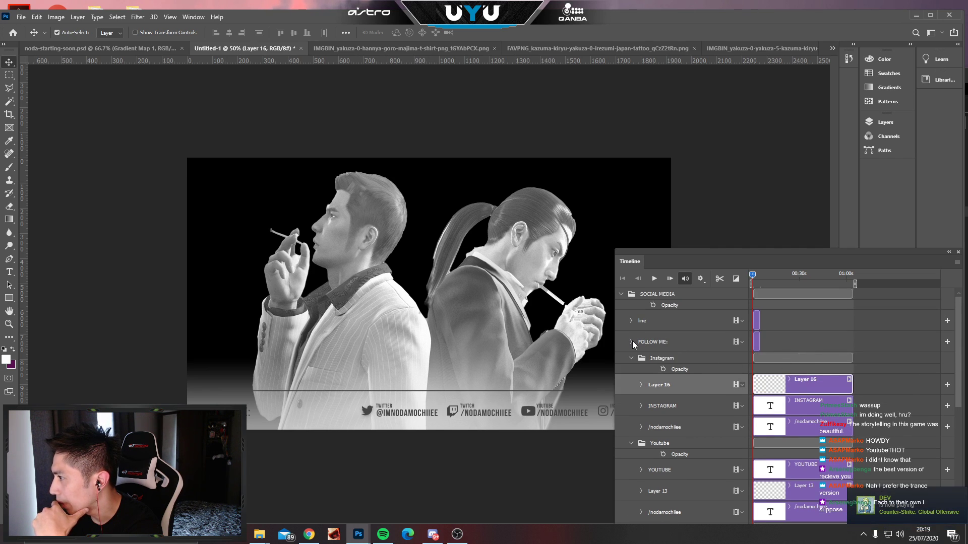
# Extend the FOLLOW ME: text and the line layer in the timeline to the video's end.
pyautogui.click(631, 342)
pyautogui.moveTo(757, 344); pyautogui.dragTo(852, 343)
pyautogui.moveTo(757, 321); pyautogui.dragTo(853, 321)
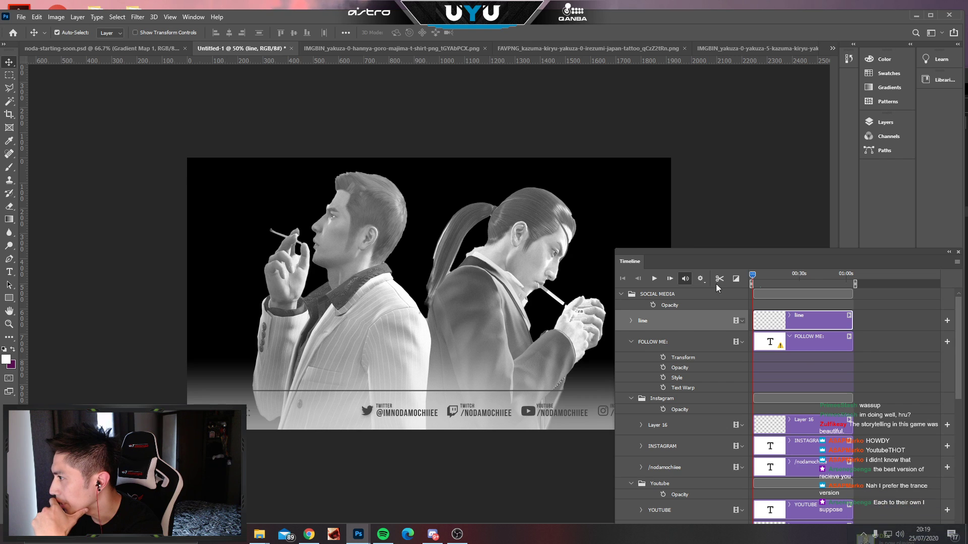
# Move the timeline up and play the composition from the start to preview the video behind the characters, then stop playback.
pyautogui.moveTo(718, 252); pyautogui.dragTo(724, 188)
pyautogui.press('space')
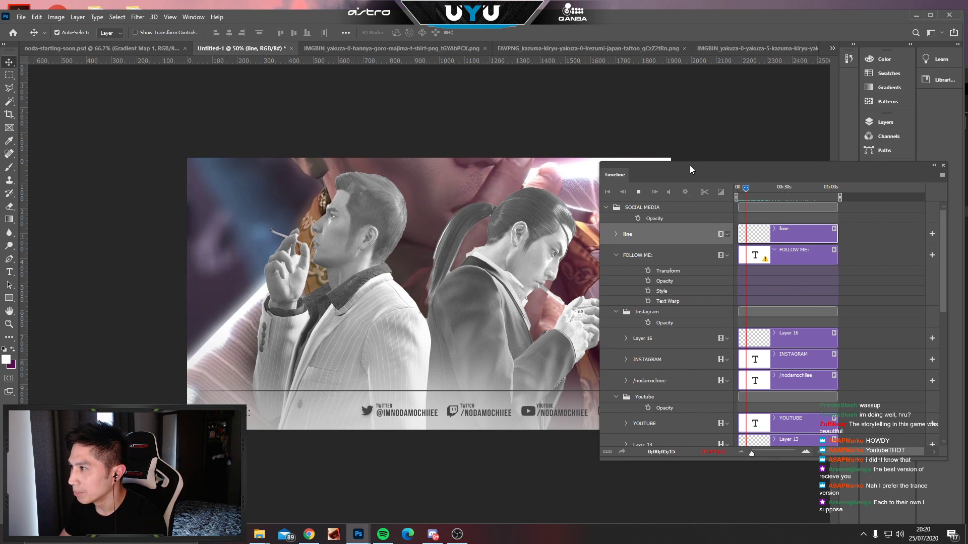
pyautogui.press('space')
# Scrub the playhead to 0;00;19;11 to check the artwork over the video, shifting the timeline around the canvas.
pyautogui.moveTo(757, 165); pyautogui.dragTo(616, 241)
pyautogui.moveTo(745, 249); pyautogui.dragTo(654, 186)
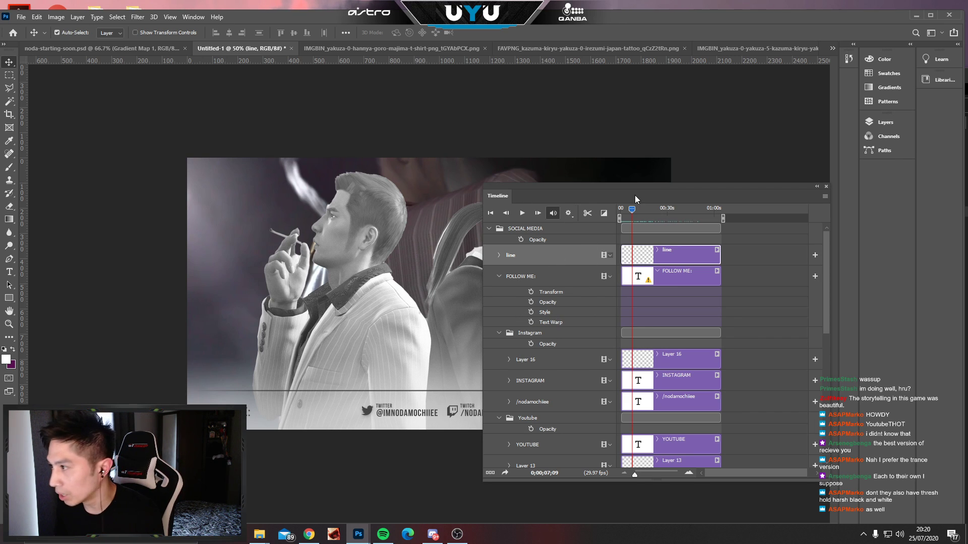
pyautogui.moveTo(633, 210); pyautogui.dragTo(708, 242)
pyautogui.click(544, 148)
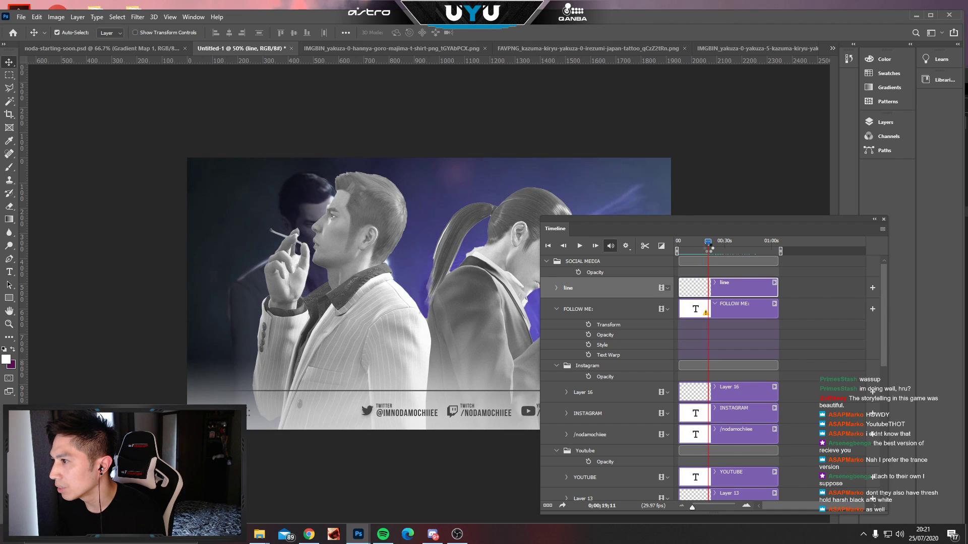
pyautogui.moveTo(652, 221); pyautogui.dragTo(325, 129)
pyautogui.moveTo(474, 129); pyautogui.dragTo(595, 127)
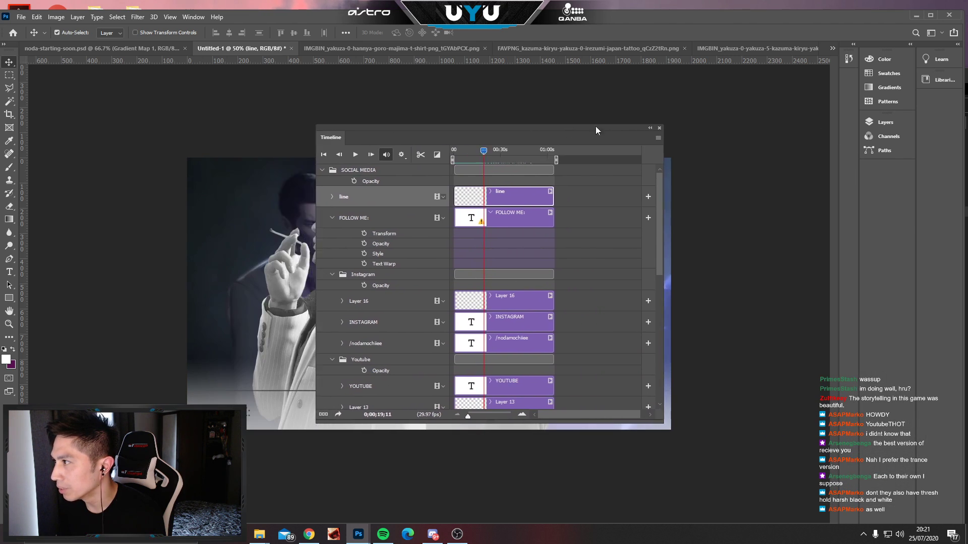
# Clear the timeline off the canvas, collapse the SOCIAL MEDIA group, and add a Gradient Map adjustment layer above noda-yakuza-clip.
pyautogui.click(648, 127)
pyautogui.moveTo(328, 128); pyautogui.dragTo(874, 163)
pyautogui.click(882, 122)
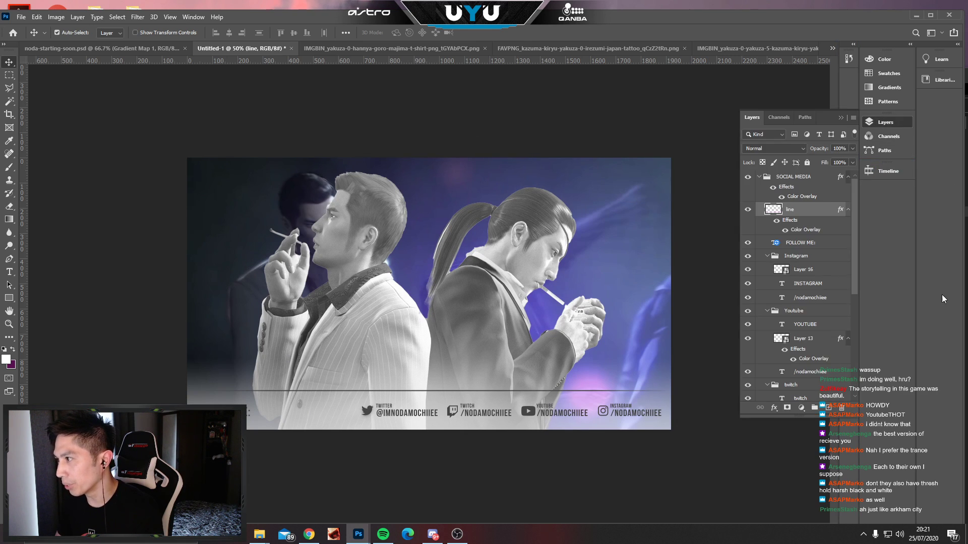
pyautogui.click(758, 177)
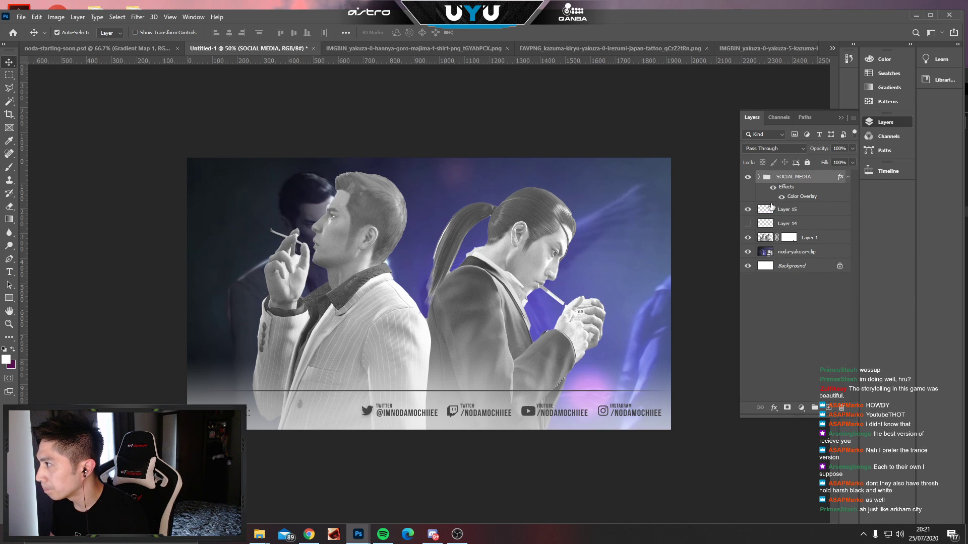
pyautogui.click(819, 251)
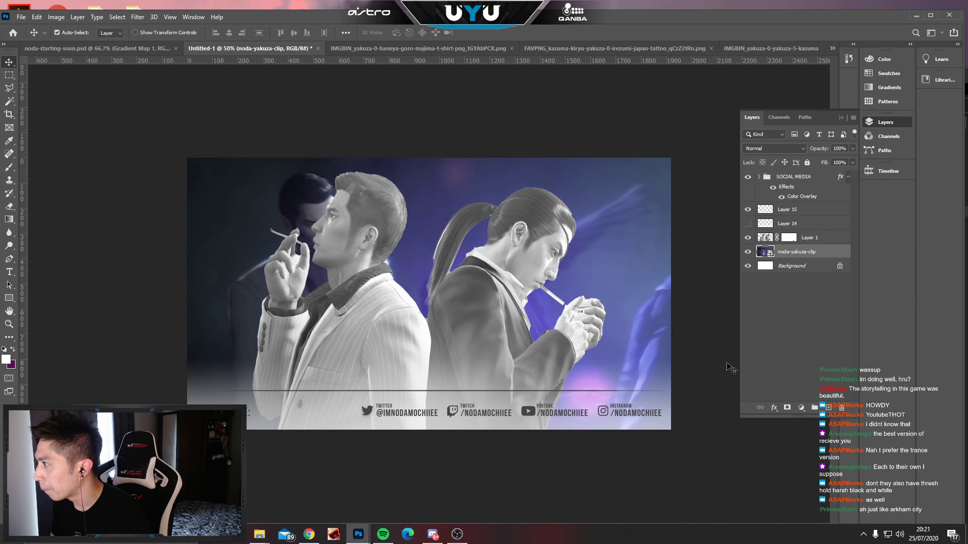
pyautogui.click(804, 412)
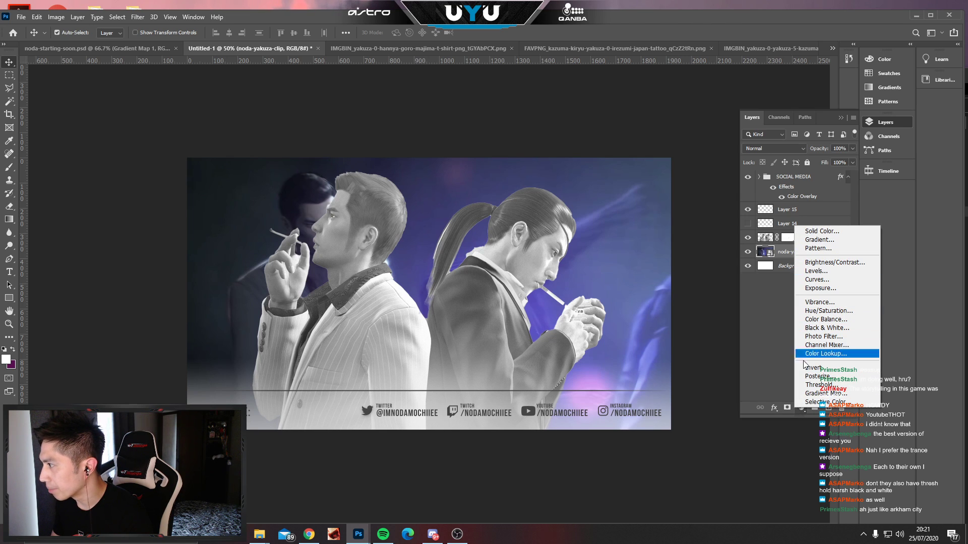
pyautogui.click(827, 394)
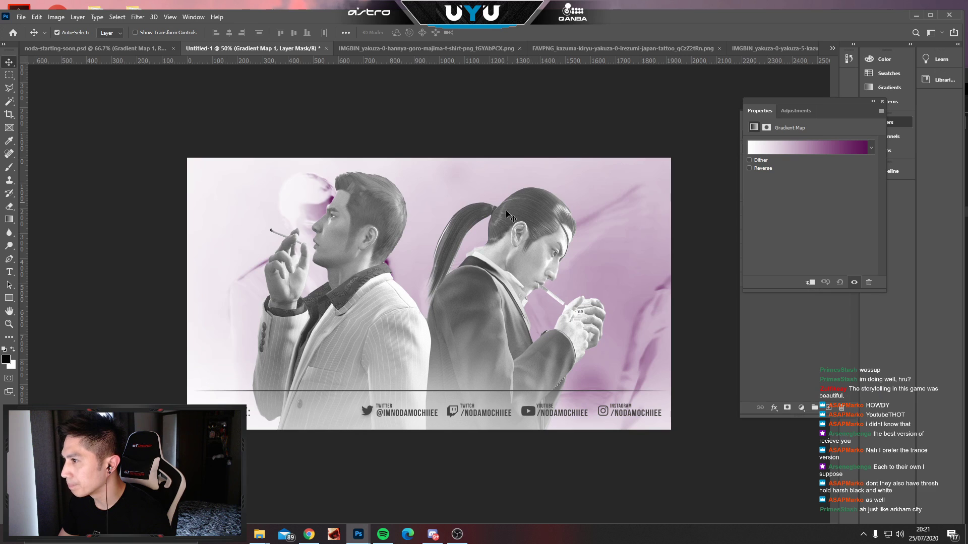
# Inspect the purple end stop's colour in the Gradient Map's white-to-purple gradient and keep the gradient as is.
pyautogui.click(805, 148)
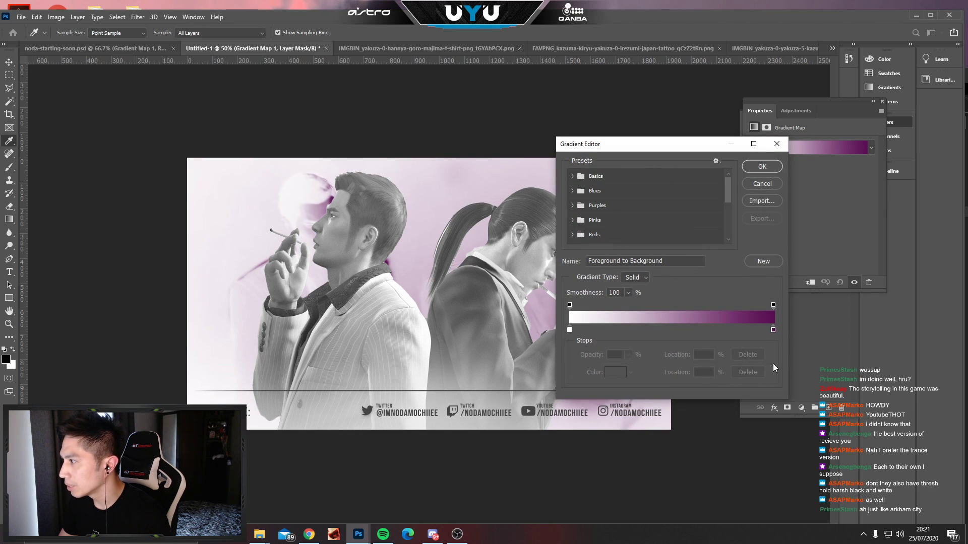
pyautogui.click(772, 329)
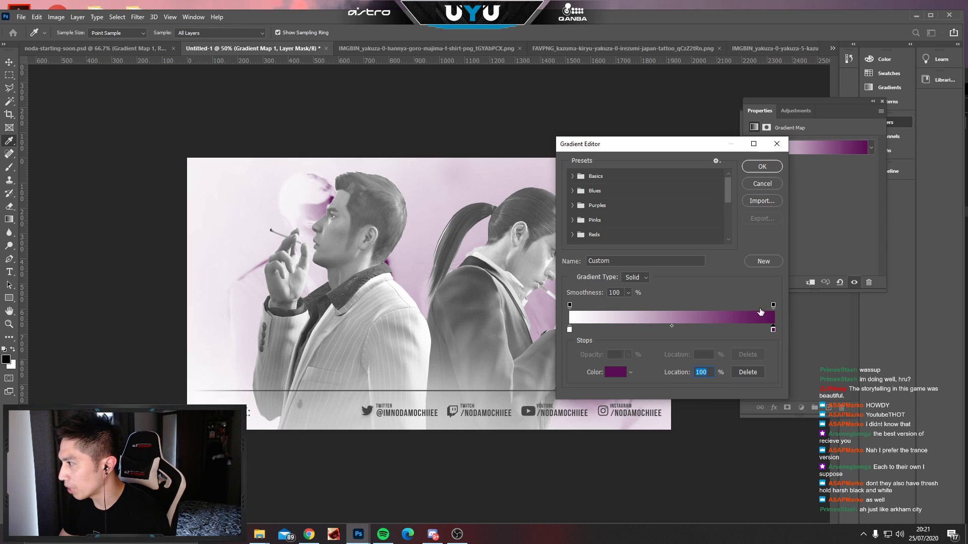
pyautogui.doubleClick(771, 330)
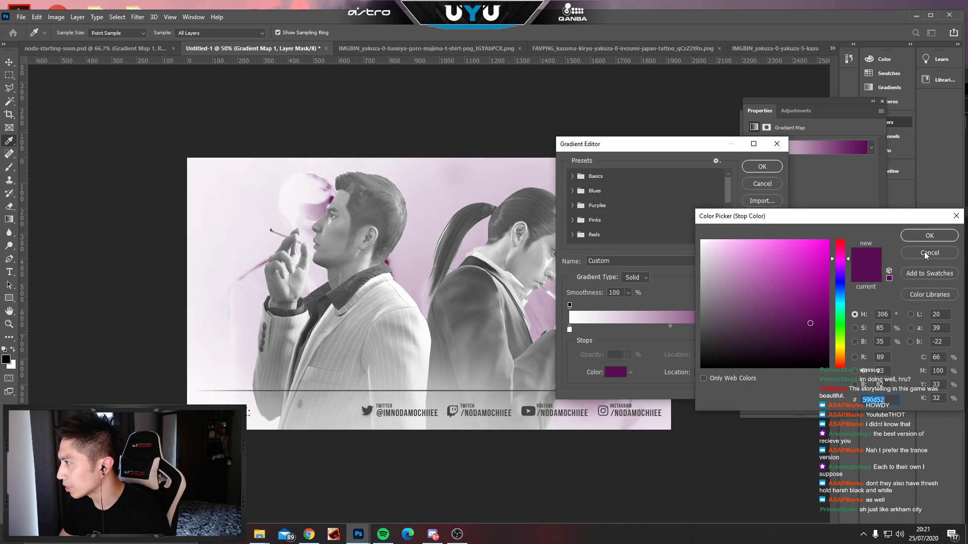
pyautogui.click(929, 248)
pyautogui.moveTo(770, 330); pyautogui.dragTo(770, 356)
pyautogui.doubleClick(773, 331)
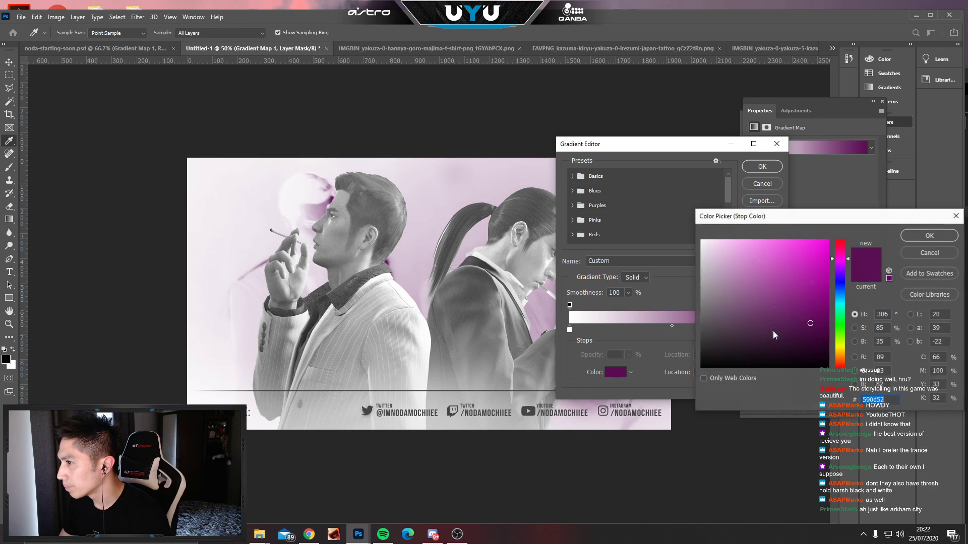
pyautogui.click(923, 232)
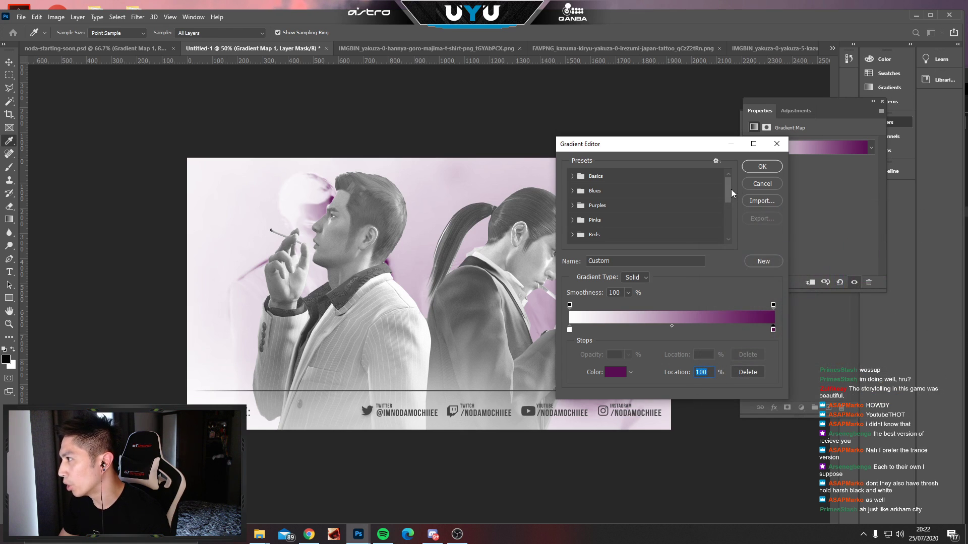
pyautogui.click(760, 167)
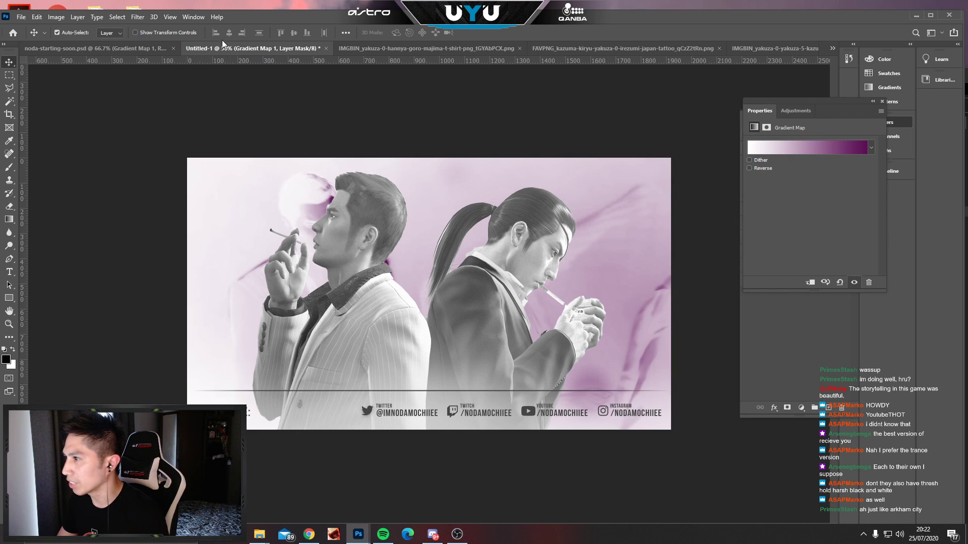
# Reopen the timeline and scrub the playhead forward from the start to check the gradient-mapped video, then collapse the timeline.
pyautogui.click(201, 18)
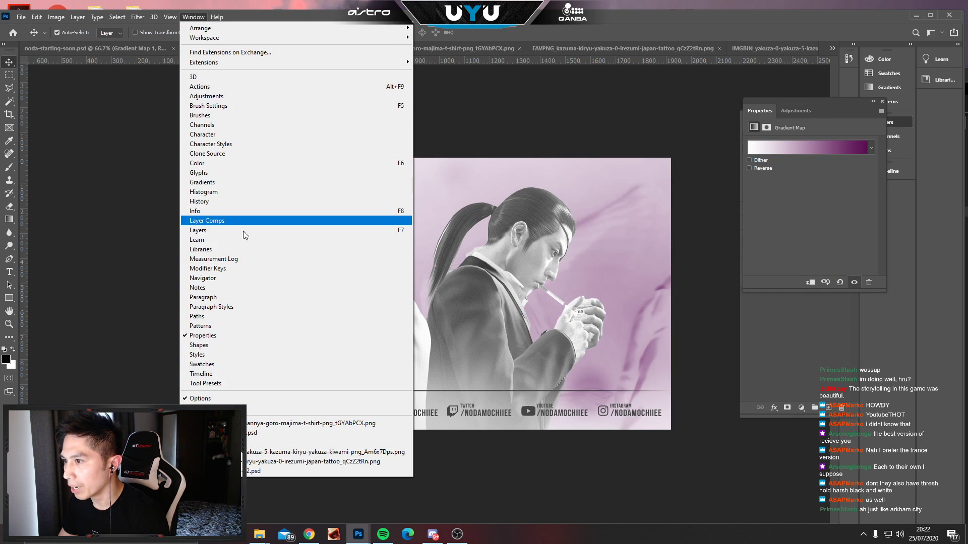
pyautogui.click(202, 374)
pyautogui.moveTo(679, 179); pyautogui.dragTo(654, 208)
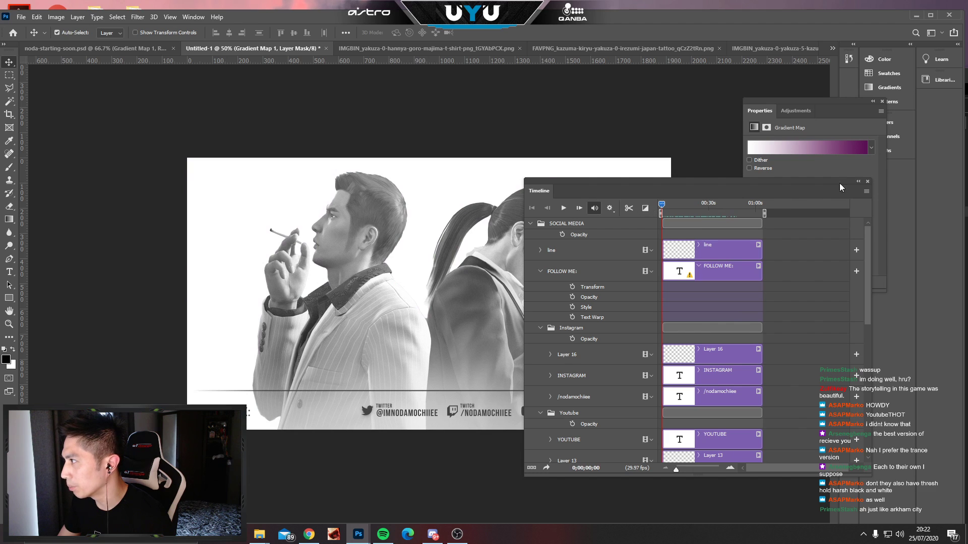
pyautogui.click(856, 181)
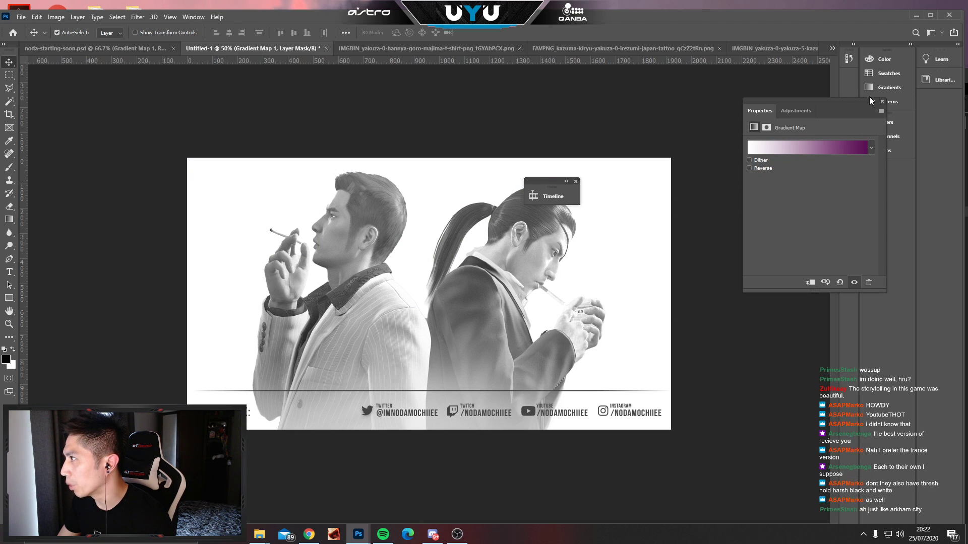
pyautogui.click(548, 197)
pyautogui.moveTo(313, 204); pyautogui.dragTo(324, 204)
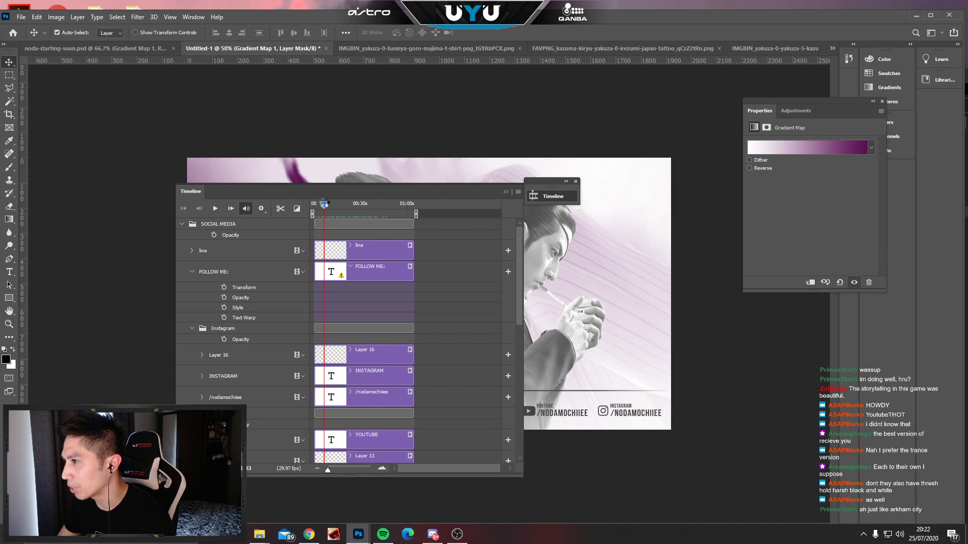
pyautogui.click(505, 192)
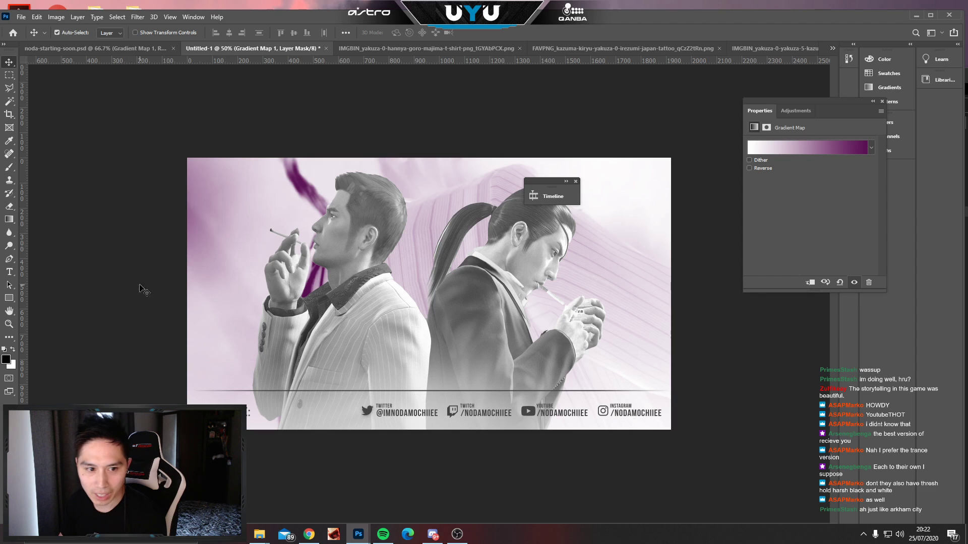
# Select the characters' Layer 1 and toggle its visibility off and on to compare it with the purple background.
pyautogui.click(364, 247)
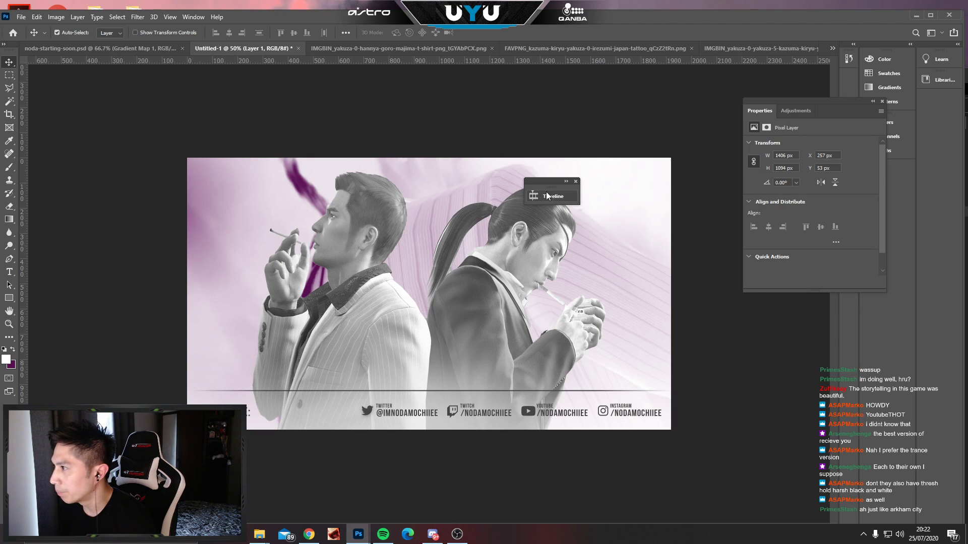
pyautogui.click(873, 102)
pyautogui.click(884, 123)
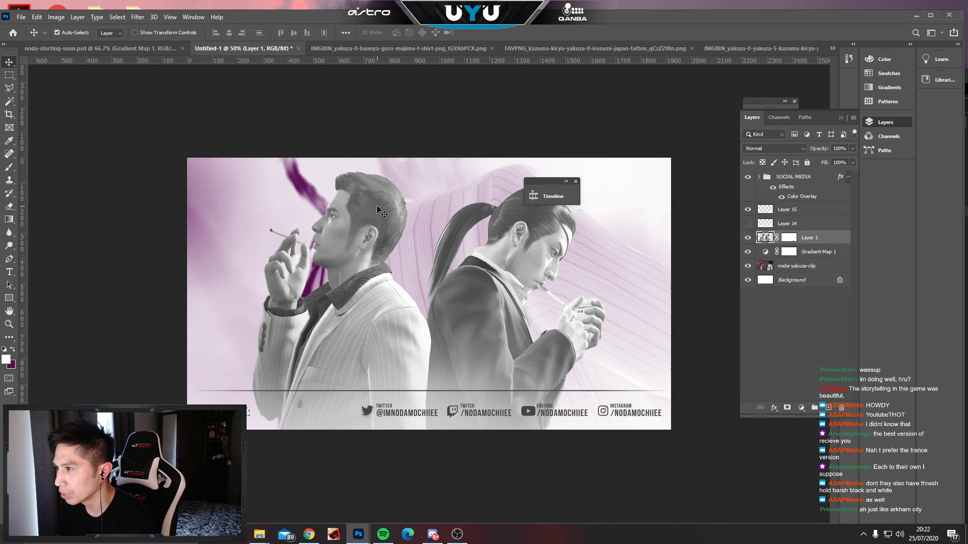
pyautogui.click(748, 237)
pyautogui.click(747, 237)
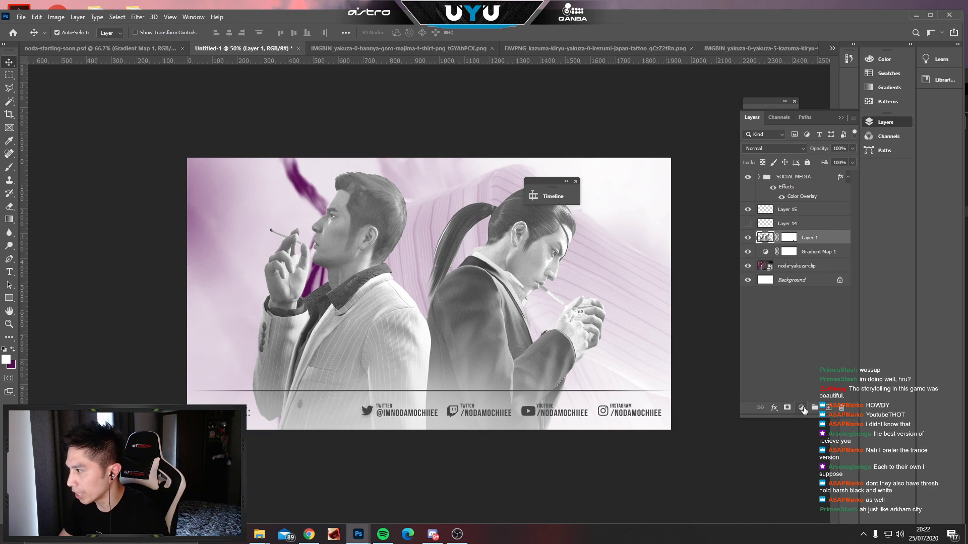
pyautogui.click(803, 409)
pyautogui.click(764, 339)
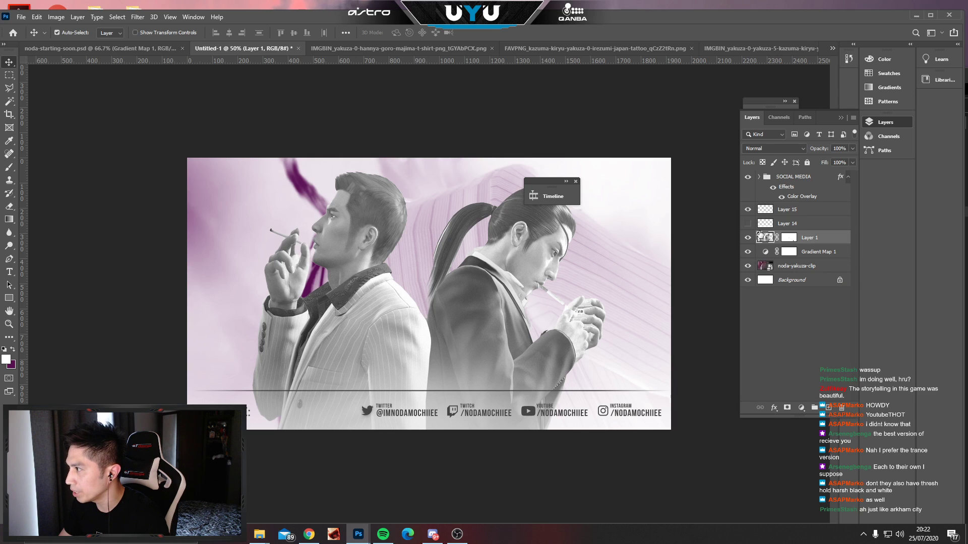
# Put the characters' Layer 1 into a new layer group and name the group SUBJECT.
pyautogui.click(814, 407)
pyautogui.moveTo(765, 251); pyautogui.dragTo(788, 238)
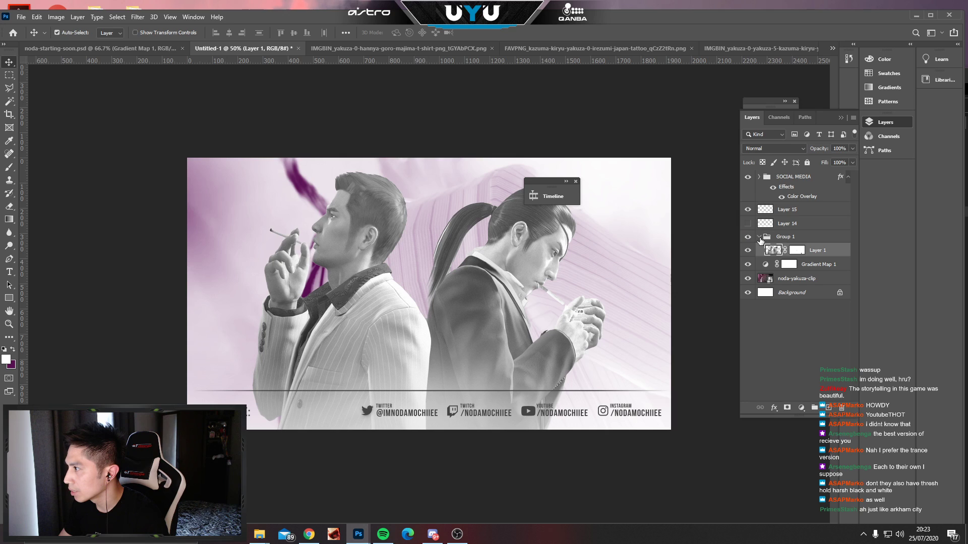
pyautogui.click(759, 237)
pyautogui.click(759, 237)
pyautogui.doubleClick(791, 238)
pyautogui.write('SUBJK')
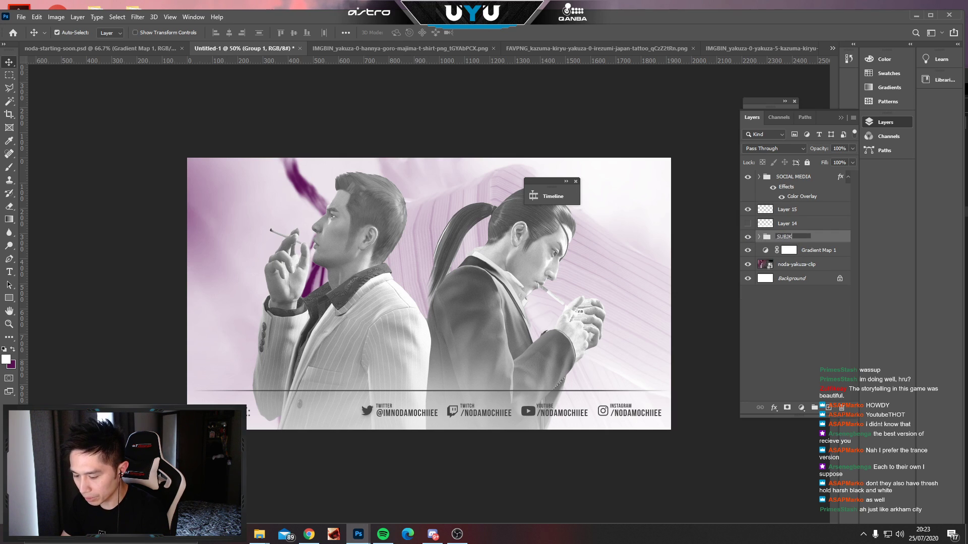
pyautogui.press('BackSpace')
pyautogui.write('ECT')
pyautogui.press('Return')
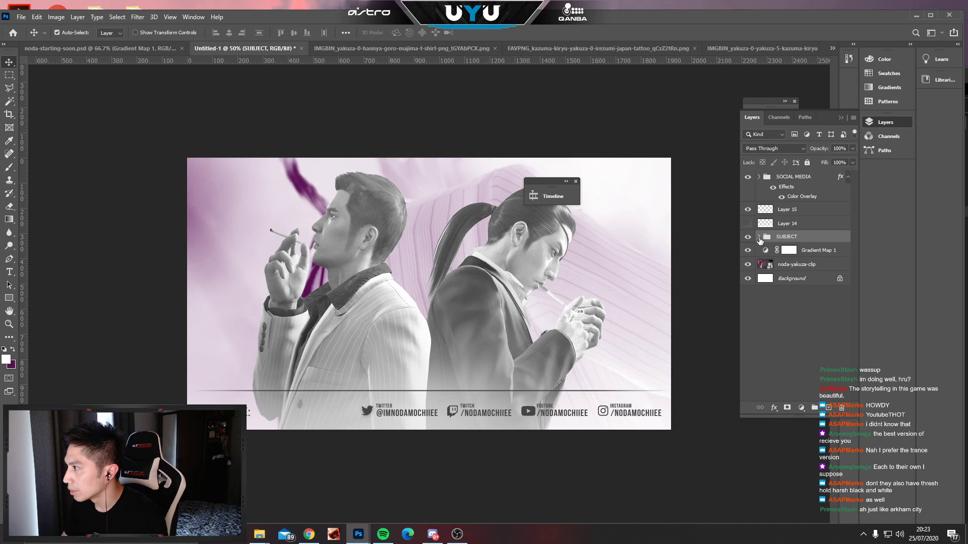
# Group Gradient Map 1 and noda-yakuza-clip together and name the group BACKGROUND.
pyautogui.click(774, 264)
pyautogui.keyDown('shift'); pyautogui.click(817, 251); pyautogui.keyUp('shift')
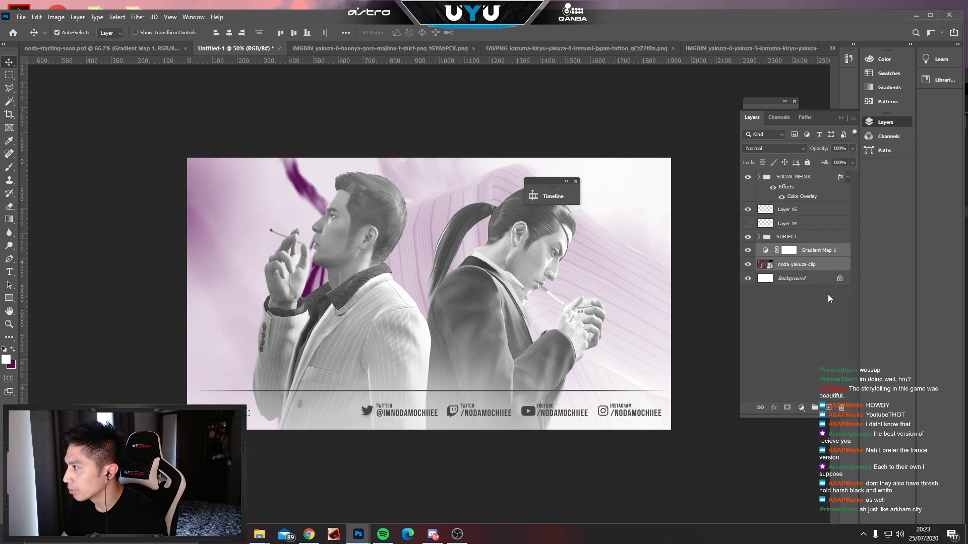
pyautogui.click(814, 408)
pyautogui.click(759, 250)
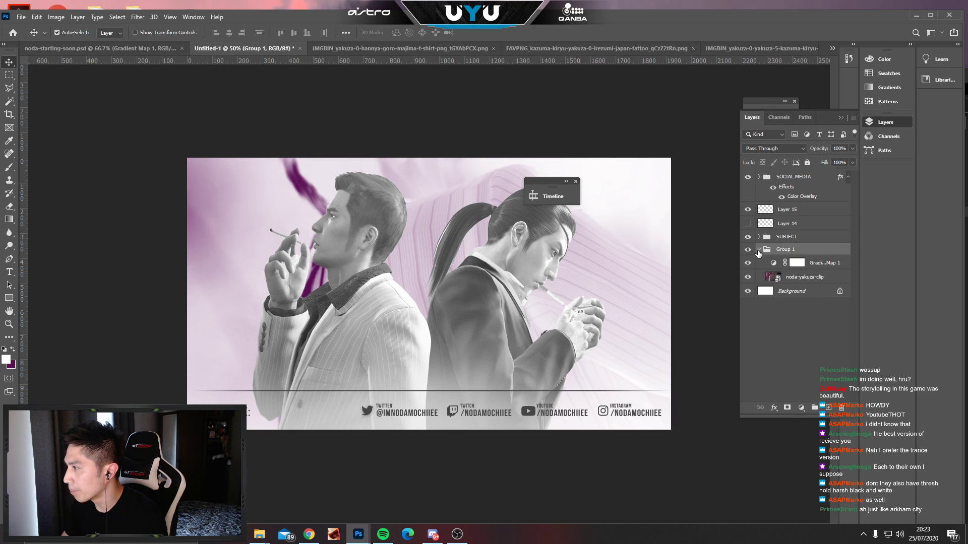
pyautogui.doubleClick(785, 250)
pyautogui.press('BackSpace')
pyautogui.write('BACKGROUND')
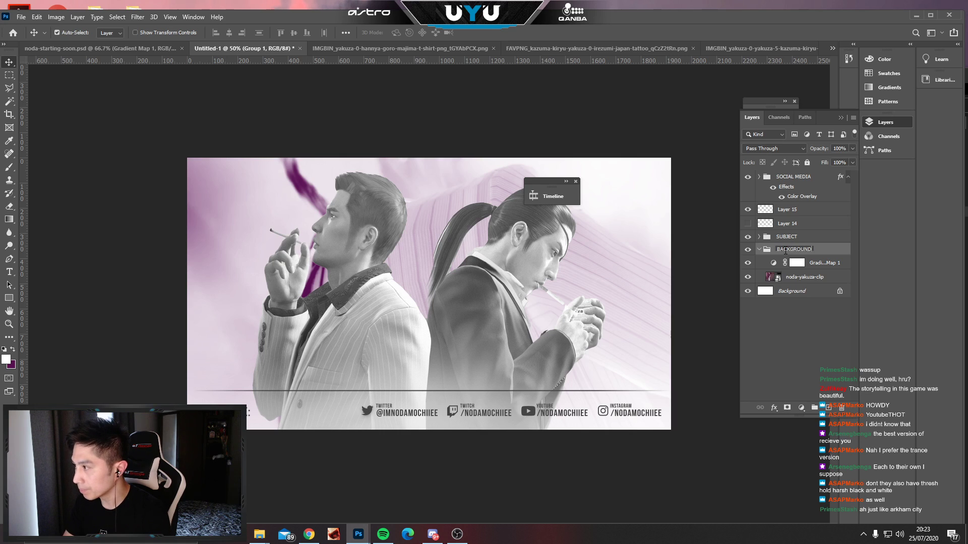
pyautogui.press('Return')
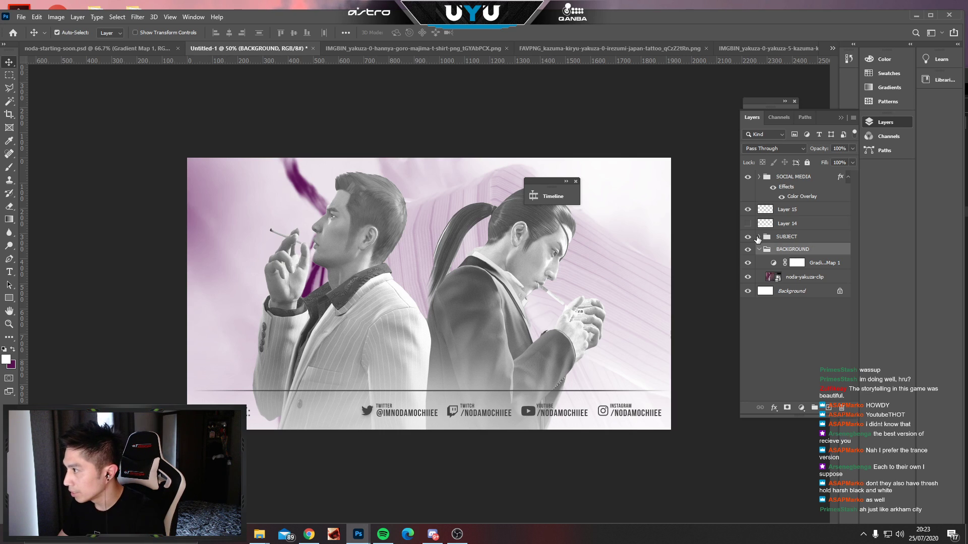
# Add a Levels adjustment layer above Layer 1 in the SUBJECT group, trying a black input level of 70 before returning it to 0.
pyautogui.click(760, 237)
pyautogui.click(816, 251)
pyautogui.click(802, 406)
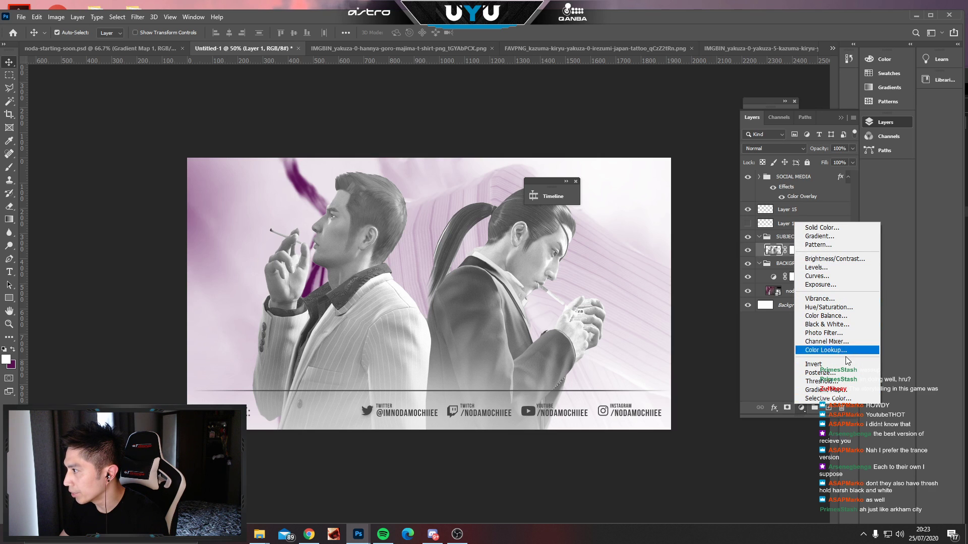
pyautogui.click(822, 272)
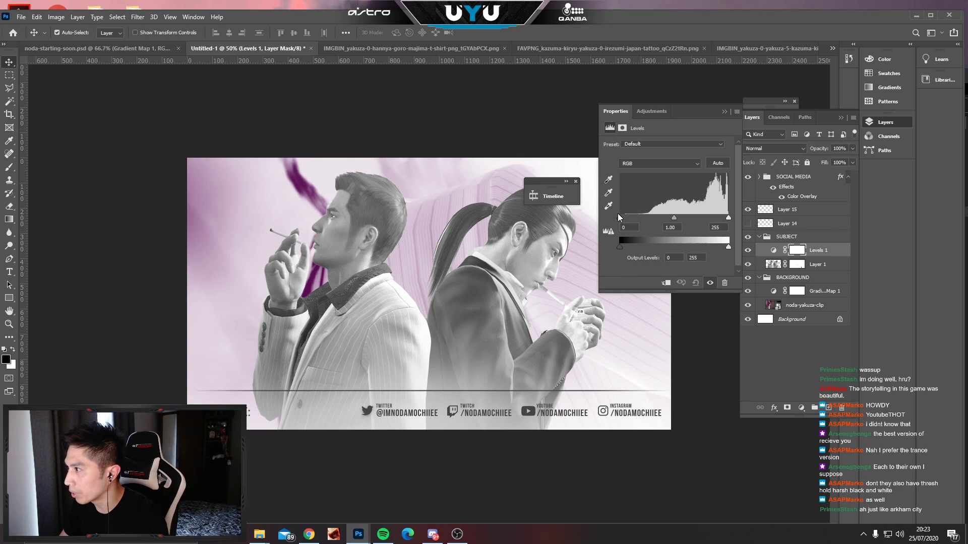
pyautogui.moveTo(619, 217); pyautogui.dragTo(650, 214)
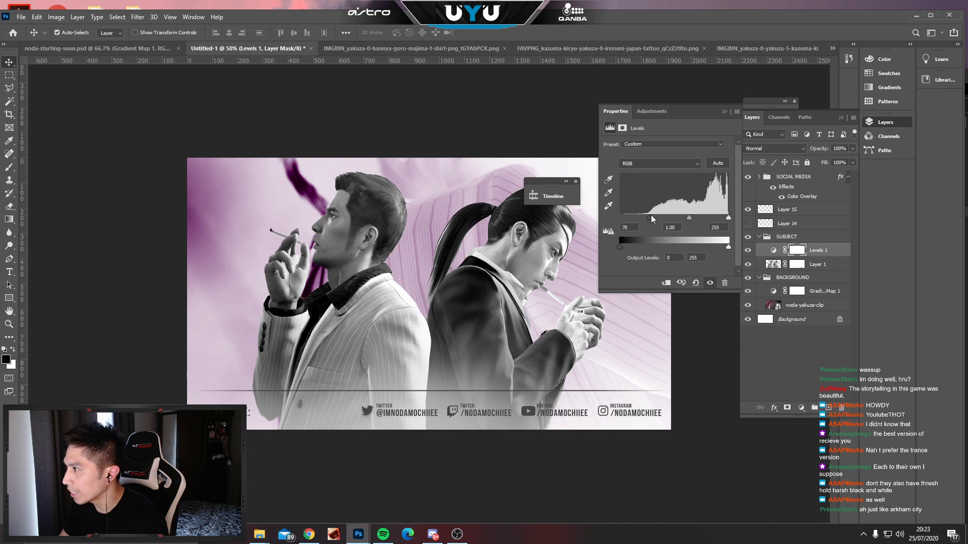
pyautogui.moveTo(649, 217); pyautogui.dragTo(605, 219)
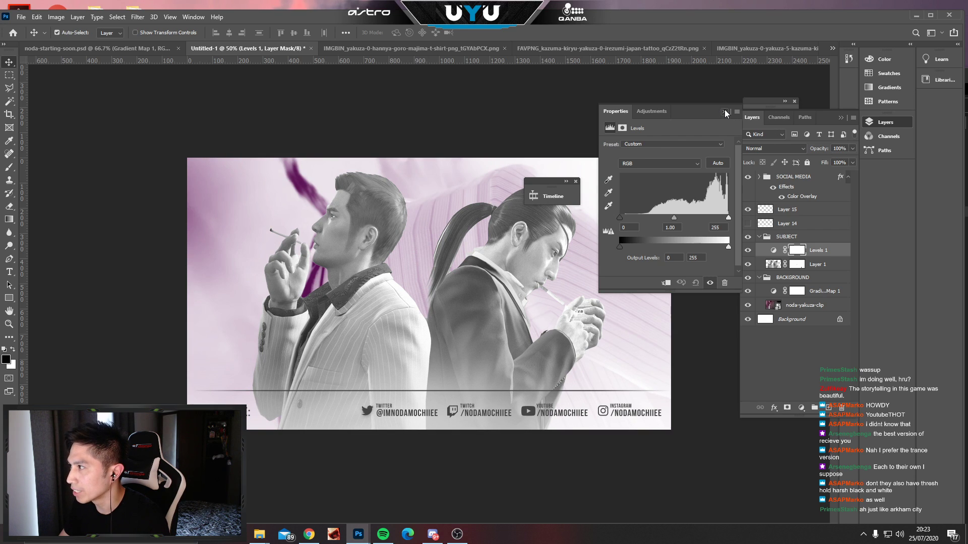
# Clip the Levels adjustment to the characters' Layer 1 and raise its black input level to 89.
pyautogui.click(725, 111)
pyautogui.click(773, 251)
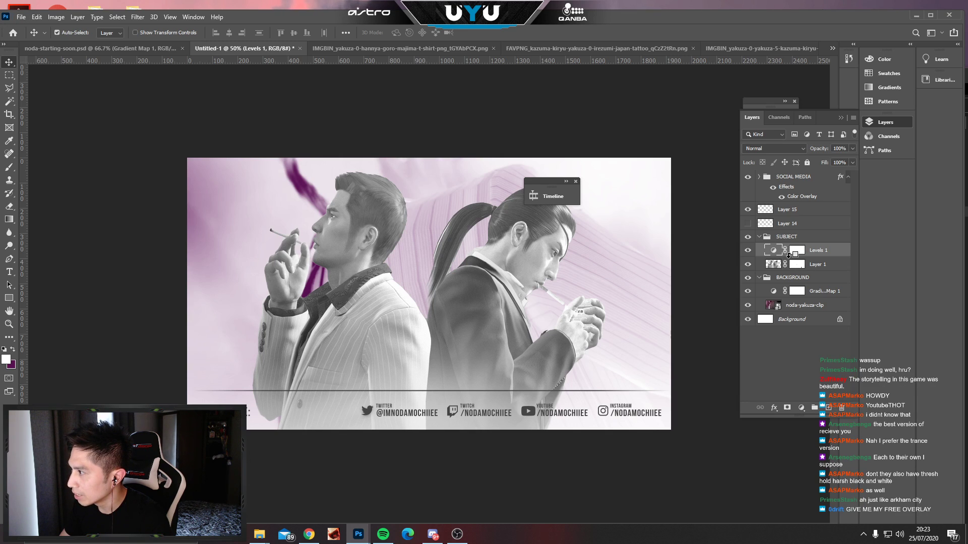
pyautogui.keyDown('alt'); pyautogui.click(789, 256); pyautogui.keyUp('alt')
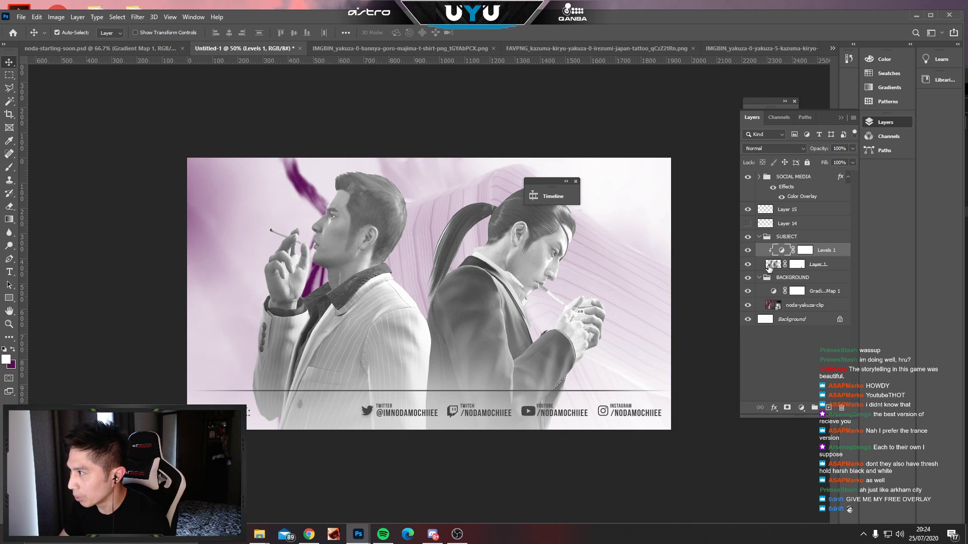
pyautogui.doubleClick(782, 251)
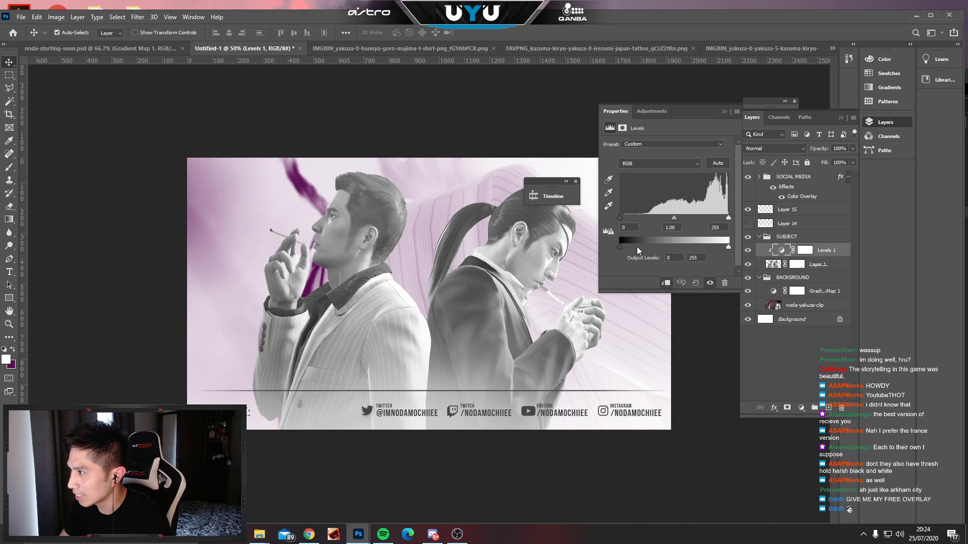
pyautogui.moveTo(619, 219); pyautogui.dragTo(655, 217)
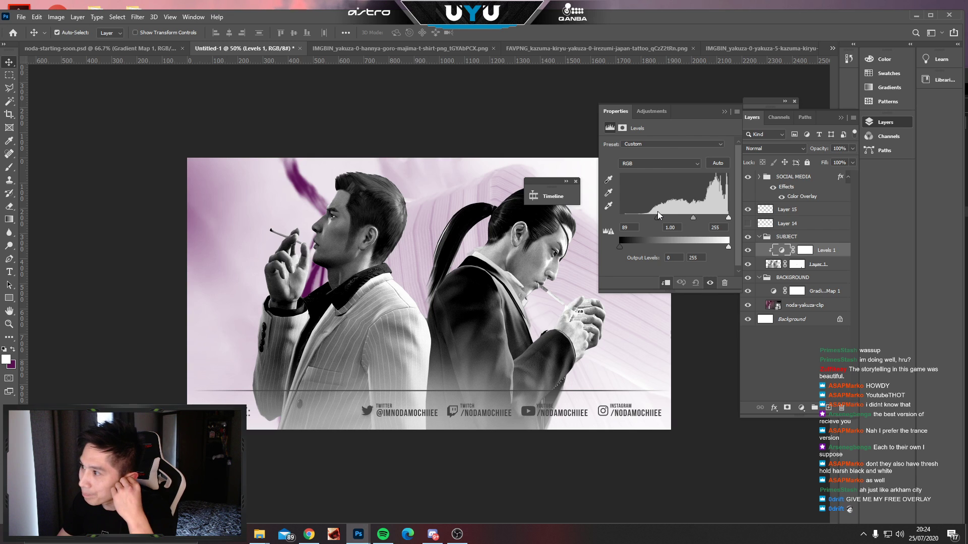
# Refine the characters' Levels adjustment to a black input of 94, midtone of 1.08 and white input of 236.
pyautogui.moveTo(657, 212); pyautogui.dragTo(691, 219)
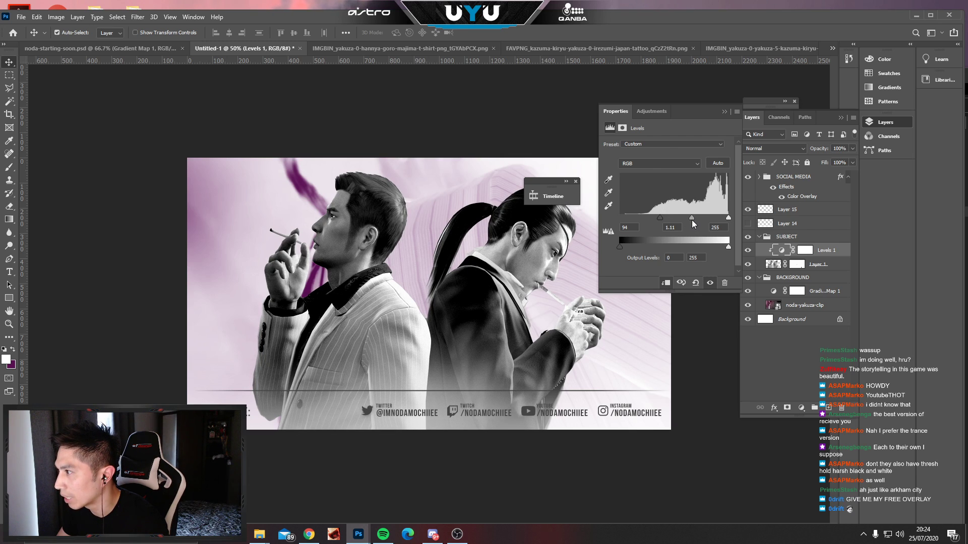
pyautogui.moveTo(727, 216); pyautogui.dragTo(689, 217)
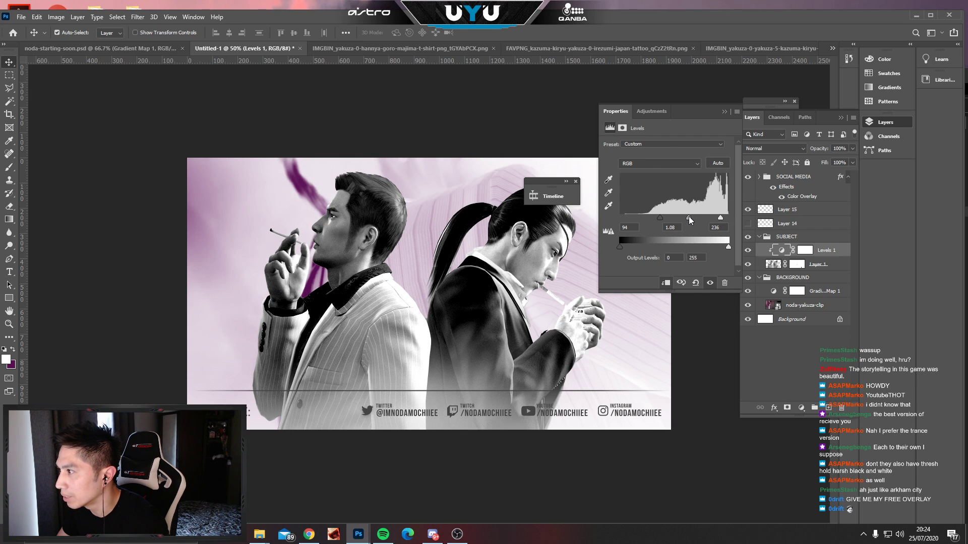
pyautogui.click(722, 110)
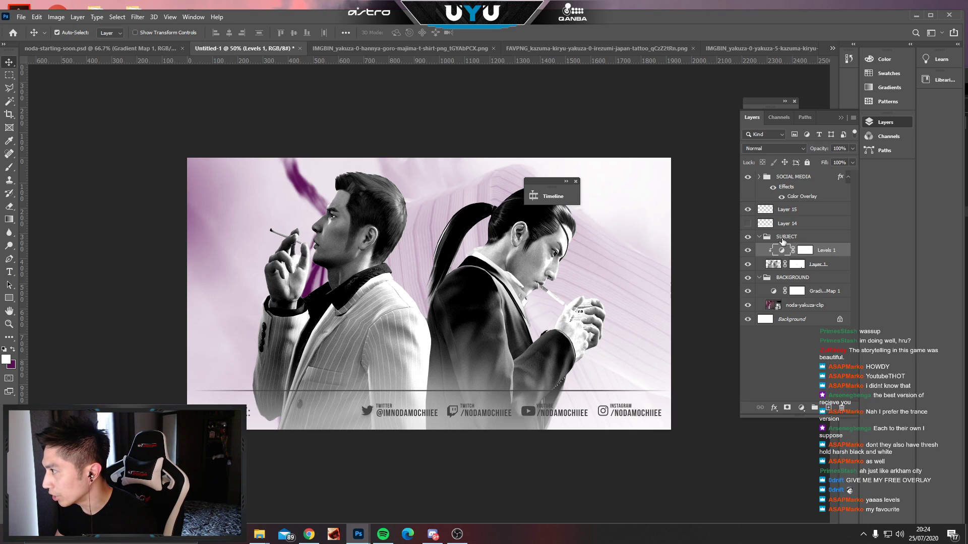
# Add a Gradient Map adjustment layer above Levels 1 in the SUBJECT group and clip it to the characters' layer.
pyautogui.click(760, 236)
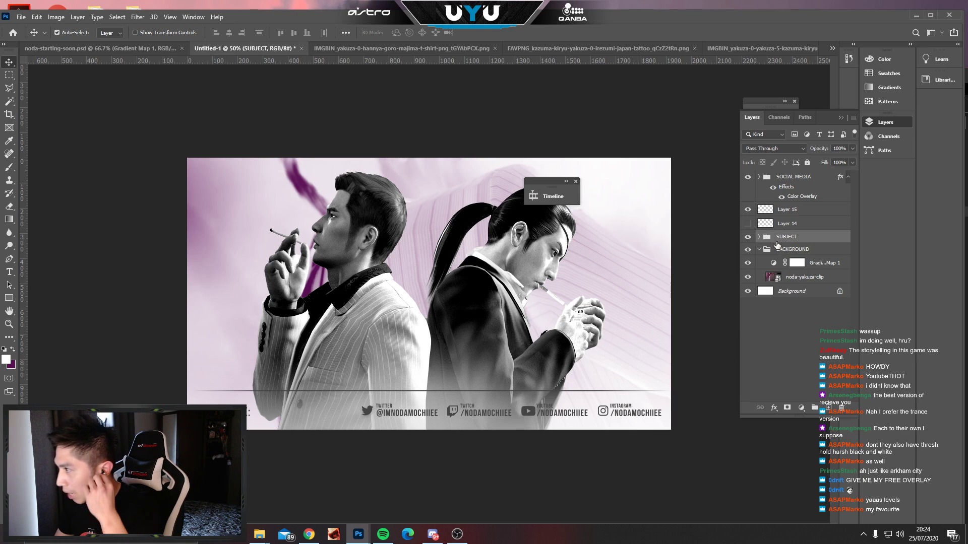
pyautogui.click(759, 237)
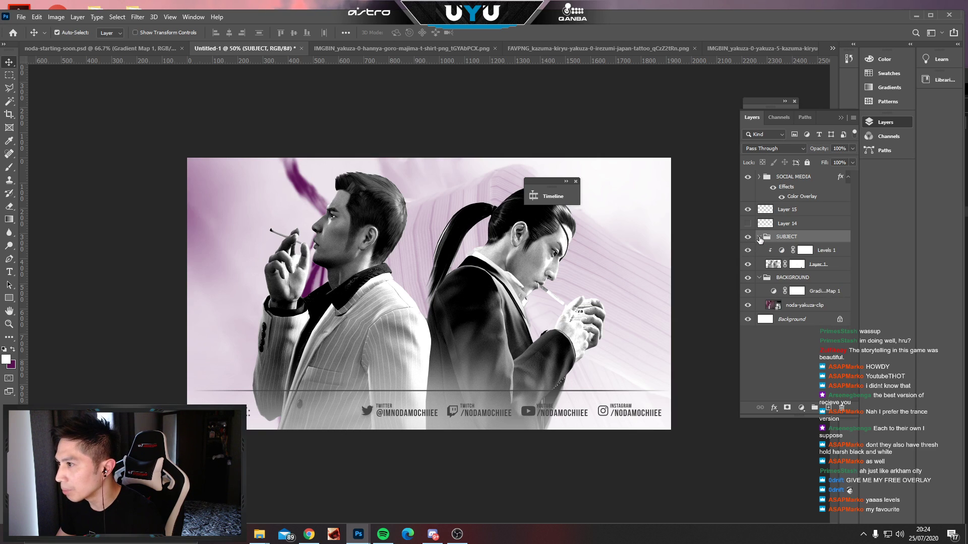
pyautogui.click(782, 251)
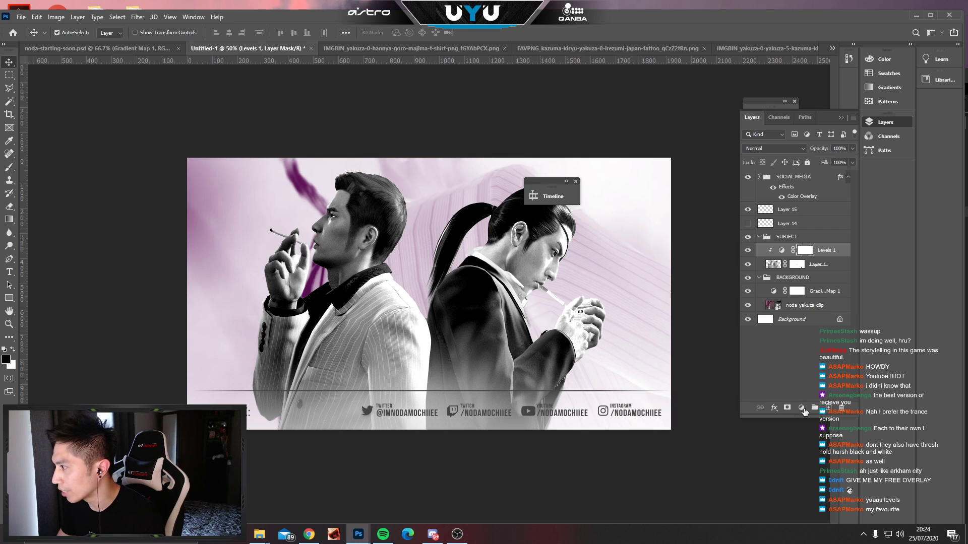
pyautogui.click(801, 409)
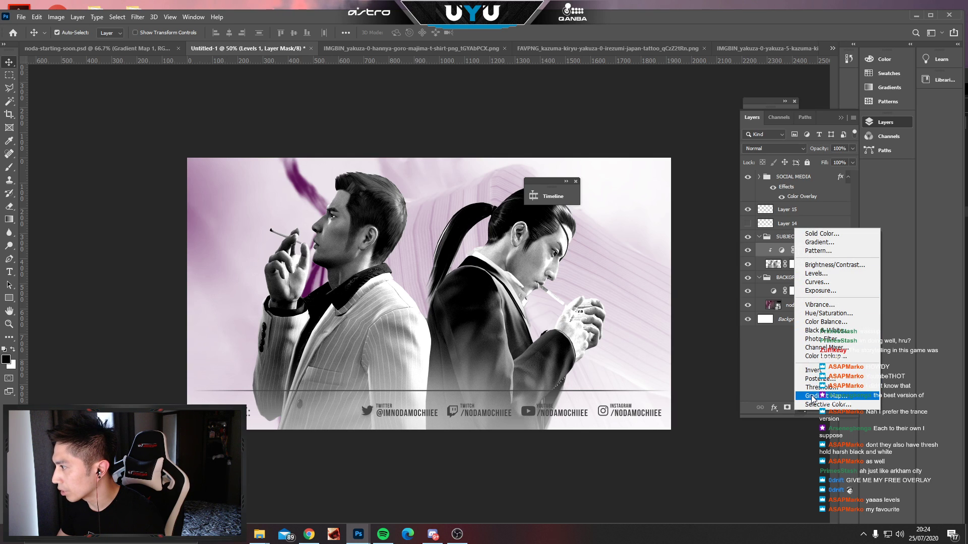
pyautogui.click(817, 396)
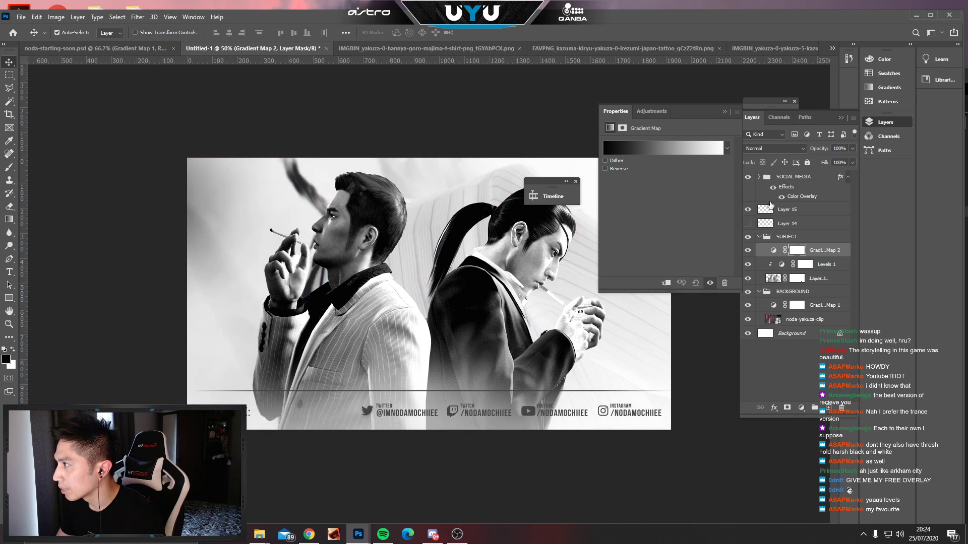
pyautogui.press('super')
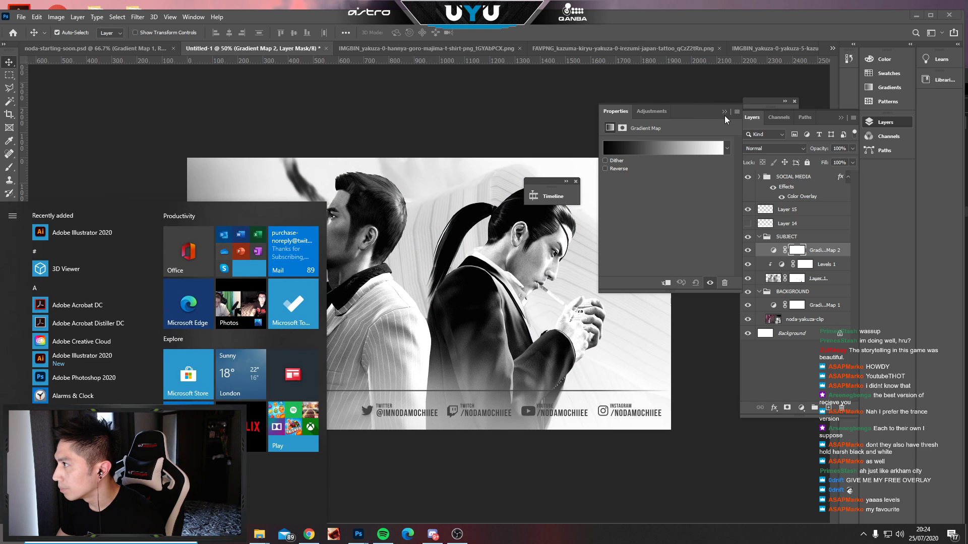
pyautogui.click(723, 111)
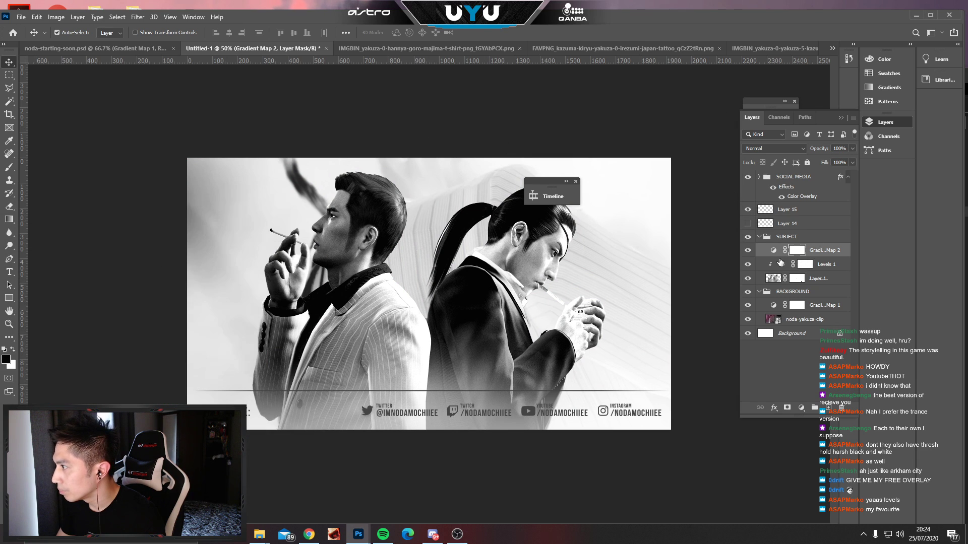
pyautogui.press('super')
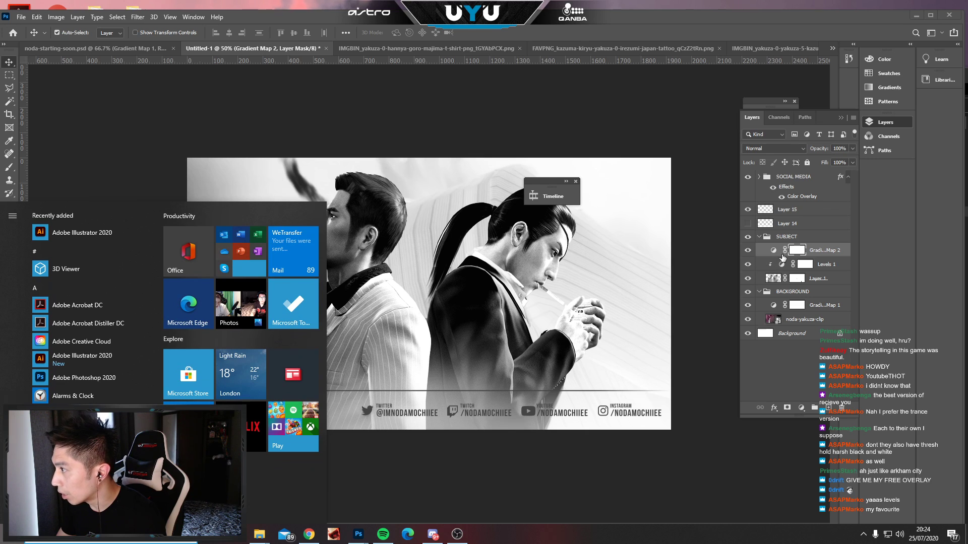
pyautogui.press('super')
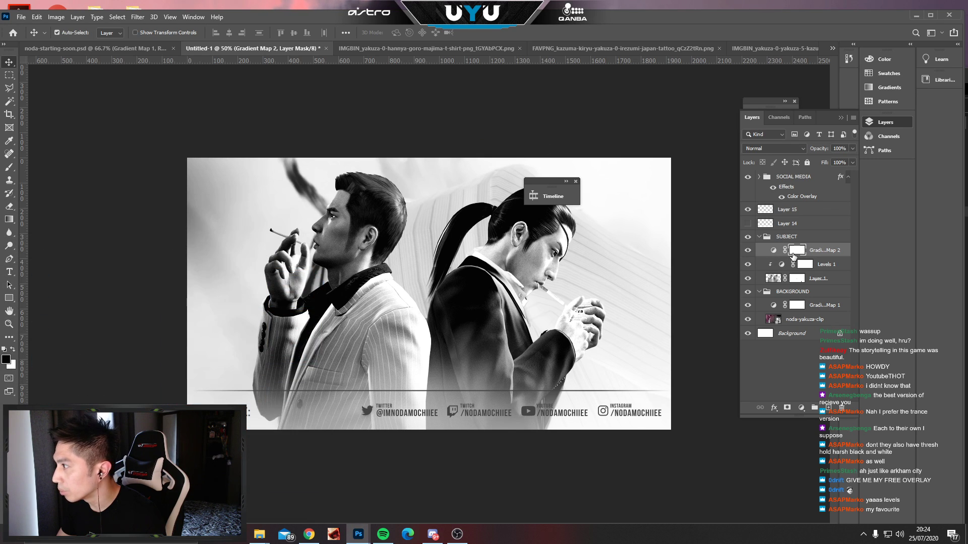
pyautogui.keyDown('alt'); pyautogui.click(784, 256); pyautogui.keyUp('alt')
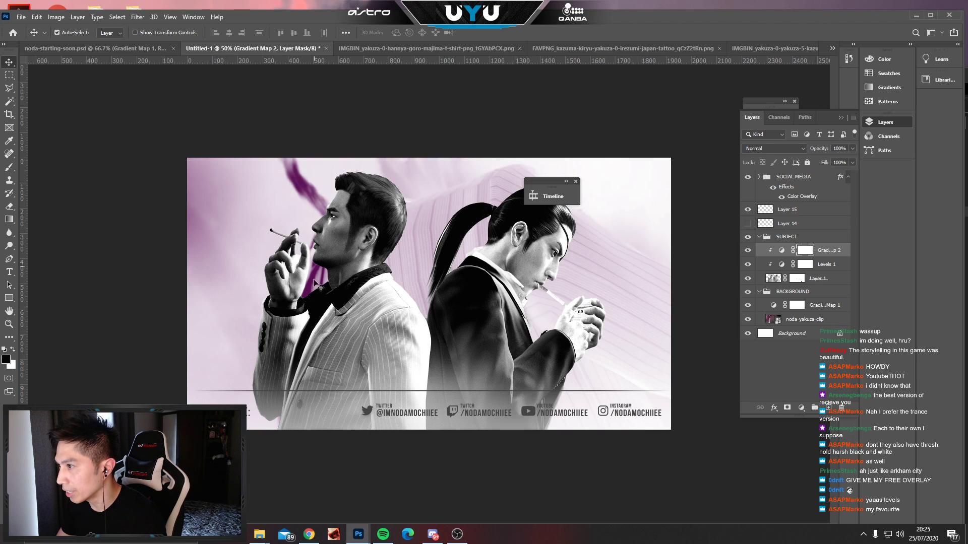
# Set the dark colour stop of the characters' gradient map to purple #590d52.
pyautogui.doubleClick(781, 251)
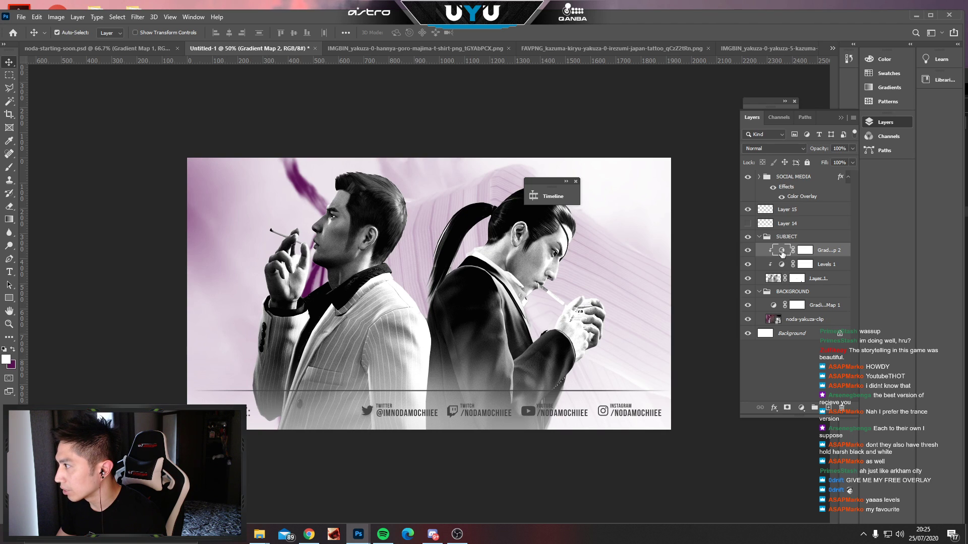
pyautogui.click(669, 150)
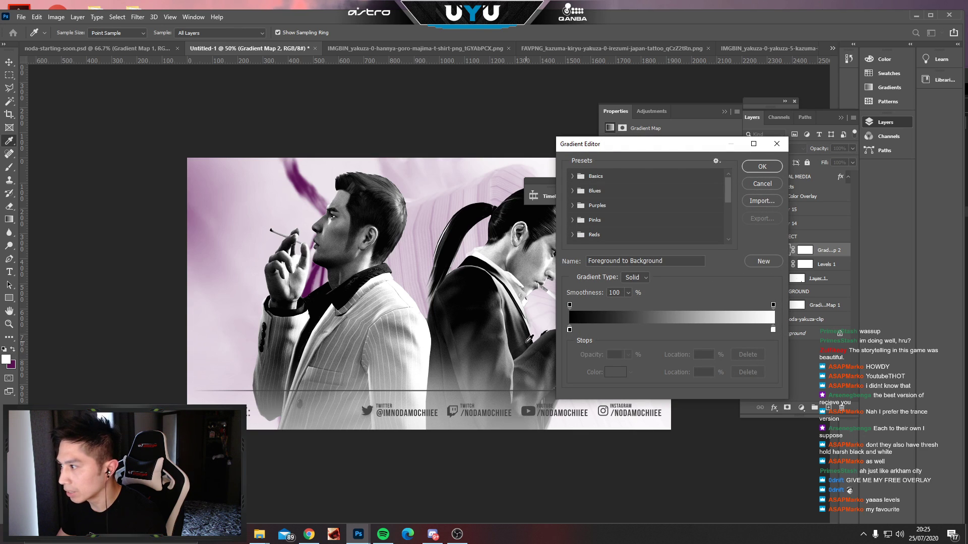
pyautogui.doubleClick(570, 329)
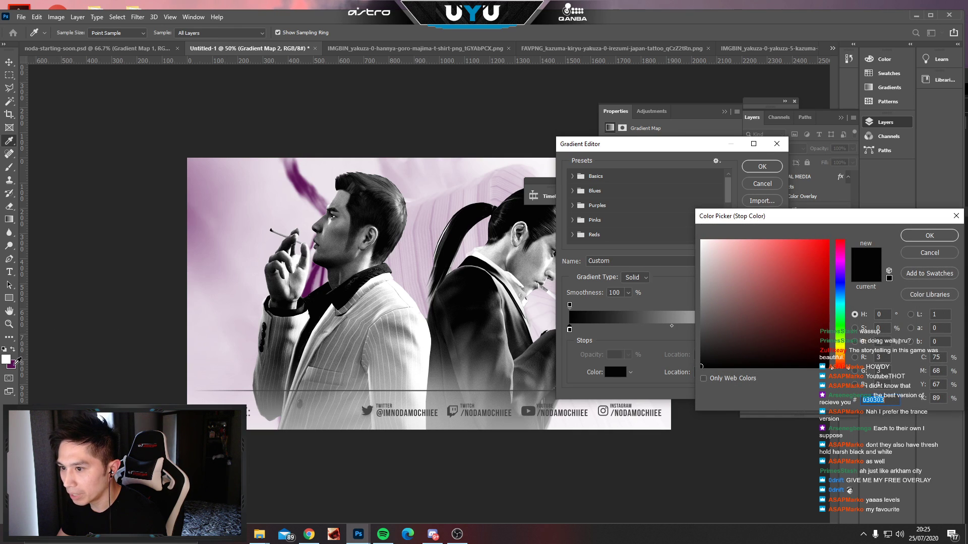
pyautogui.write('590052')
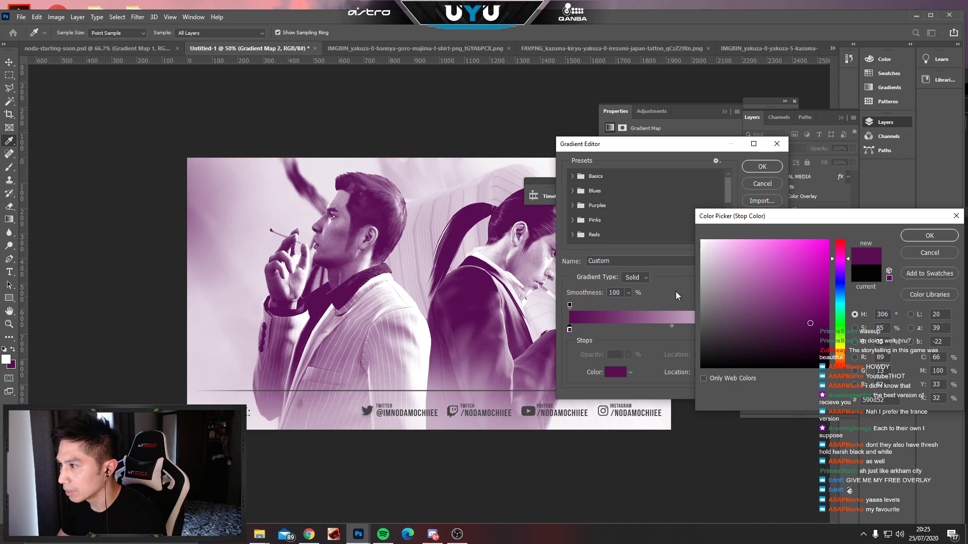
pyautogui.click(913, 239)
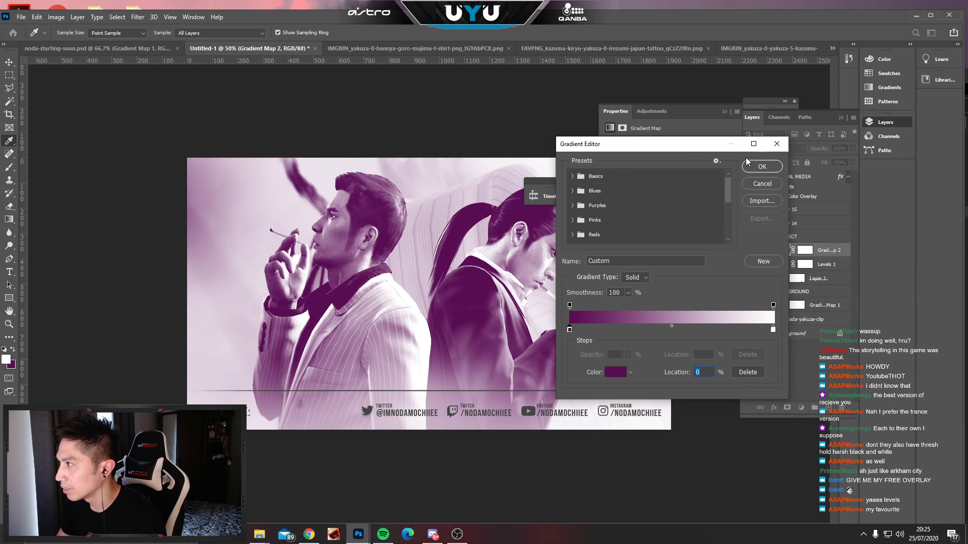
pyautogui.click(757, 167)
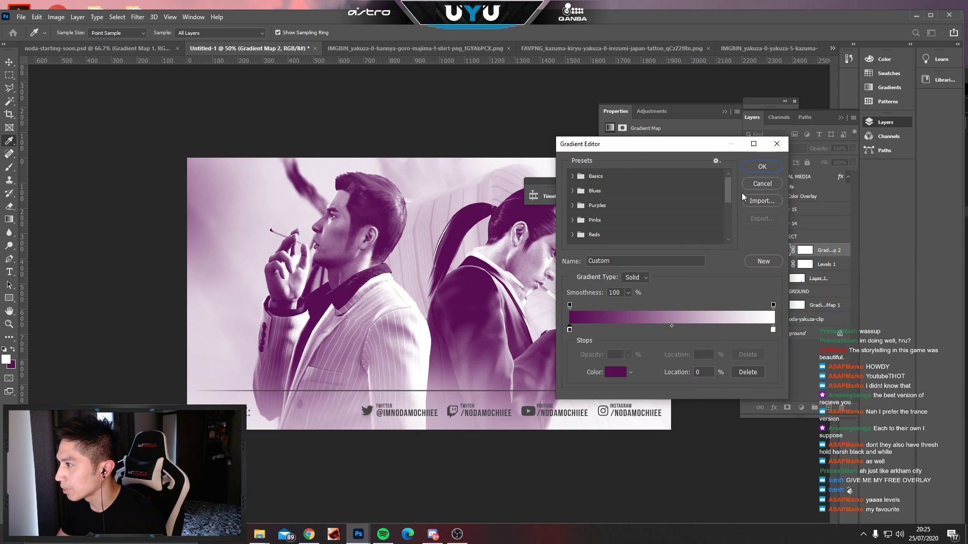
# Try the gradient's midpoint at 56% and 53%, return it to 50%, and move the white colour stop to 92%.
pyautogui.moveTo(671, 326)
pyautogui.mouseDown()
pyautogui.moveTo(688, 326)
pyautogui.moveTo(643, 323)
pyautogui.moveTo(738, 324)
pyautogui.moveTo(671, 326)
pyautogui.moveTo(697, 325)
pyautogui.moveTo(685, 326)
pyautogui.mouseUp()
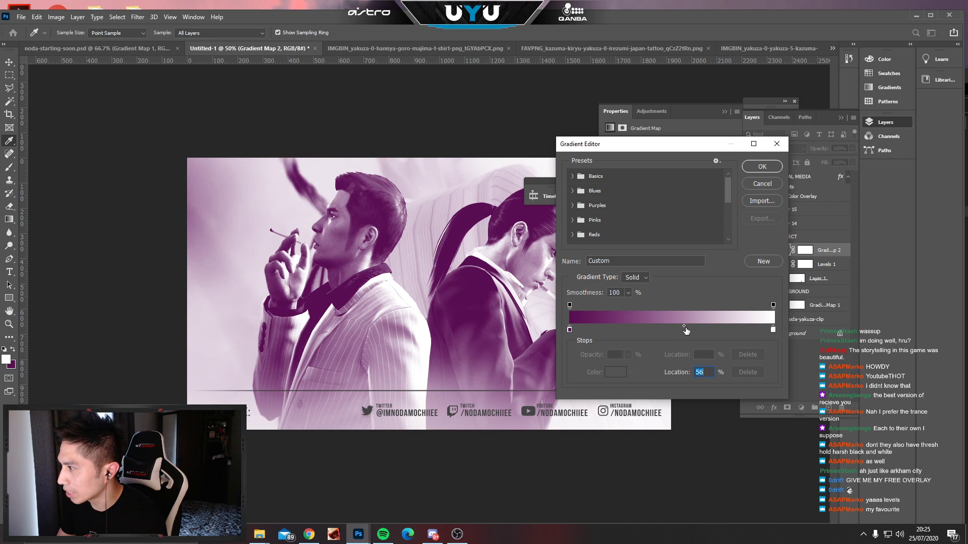
pyautogui.moveTo(683, 326)
pyautogui.mouseDown()
pyautogui.moveTo(669, 328)
pyautogui.moveTo(680, 328)
pyautogui.mouseUp()
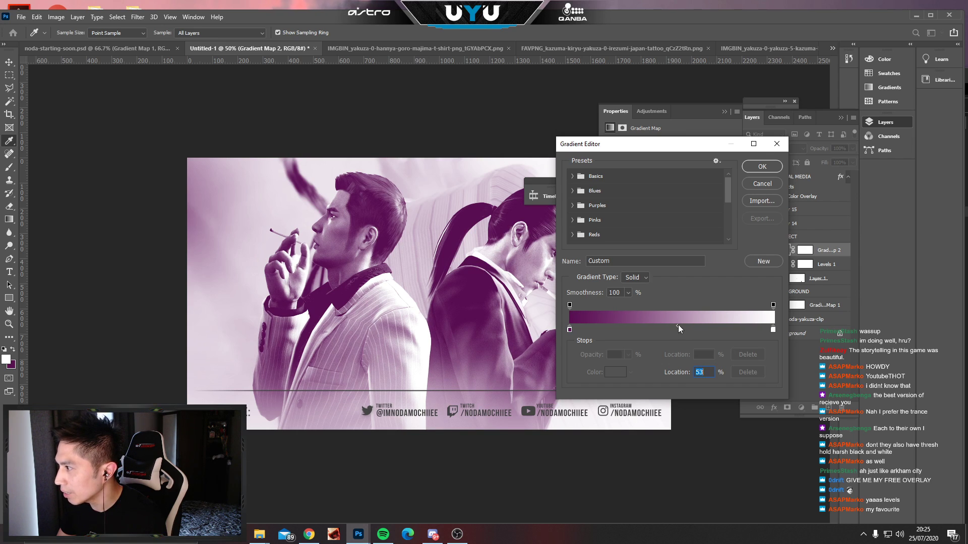
pyautogui.write('50')
pyautogui.press('Return')
pyautogui.moveTo(772, 328); pyautogui.dragTo(757, 327)
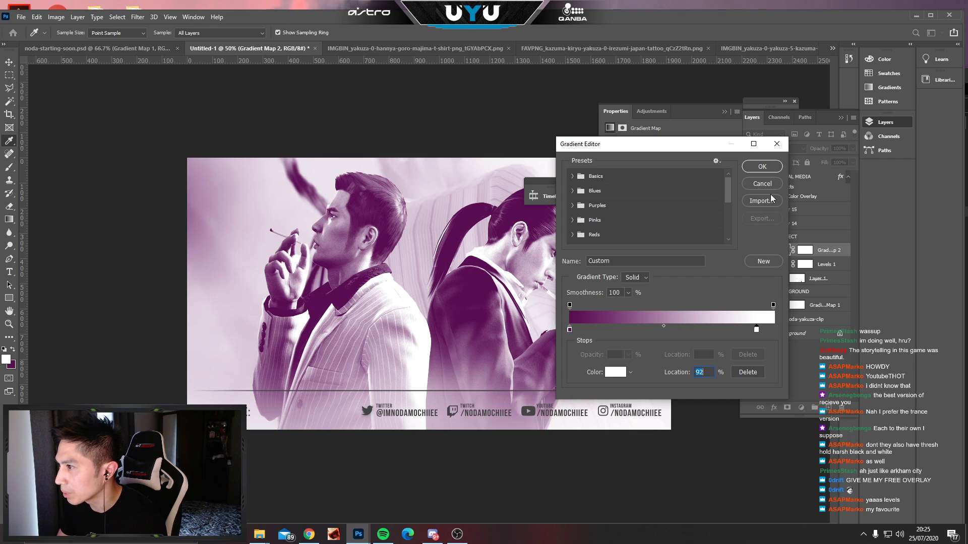
pyautogui.click(762, 165)
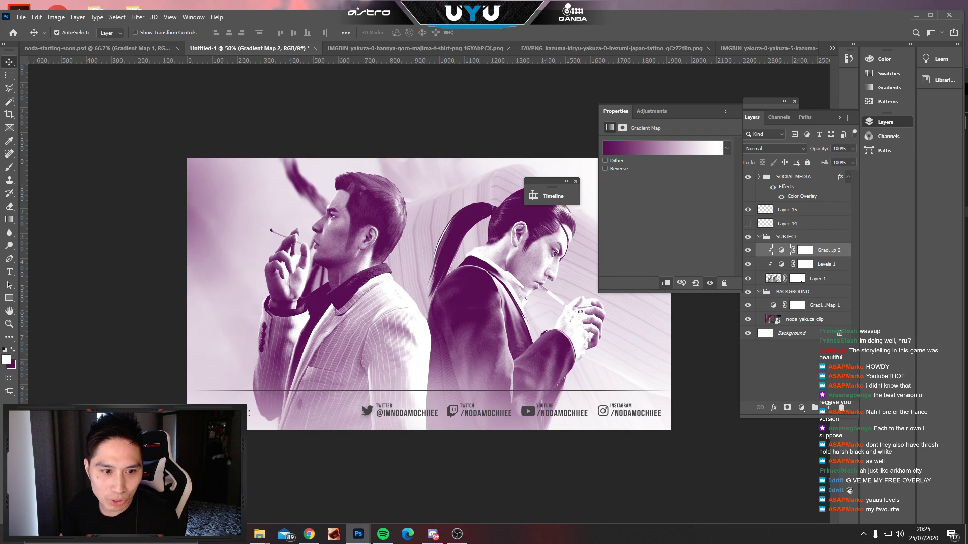
pyautogui.hotkey('alt', 'Tab')
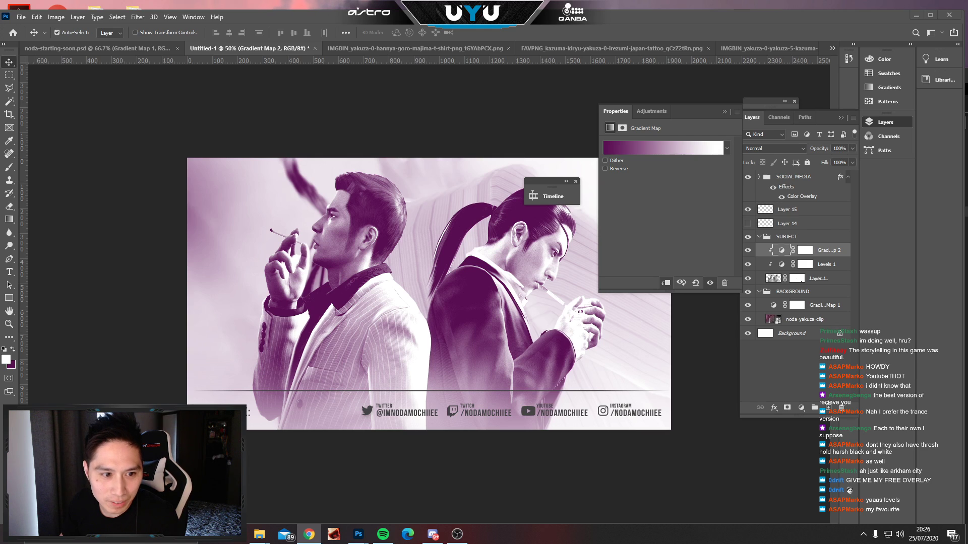
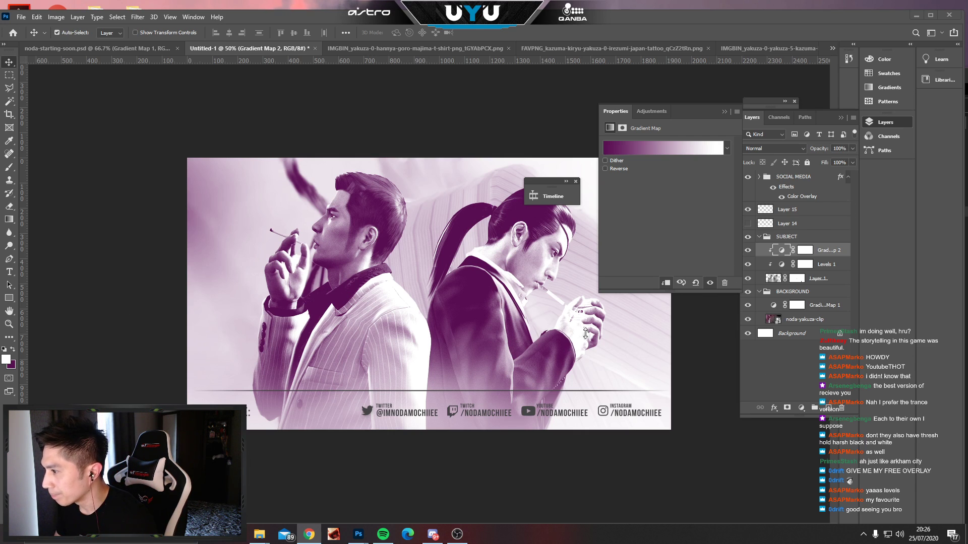
# Change the SOCIAL MEDIA group's Color Overlay to the purple foreground colour #590d52.
pyautogui.click(775, 178)
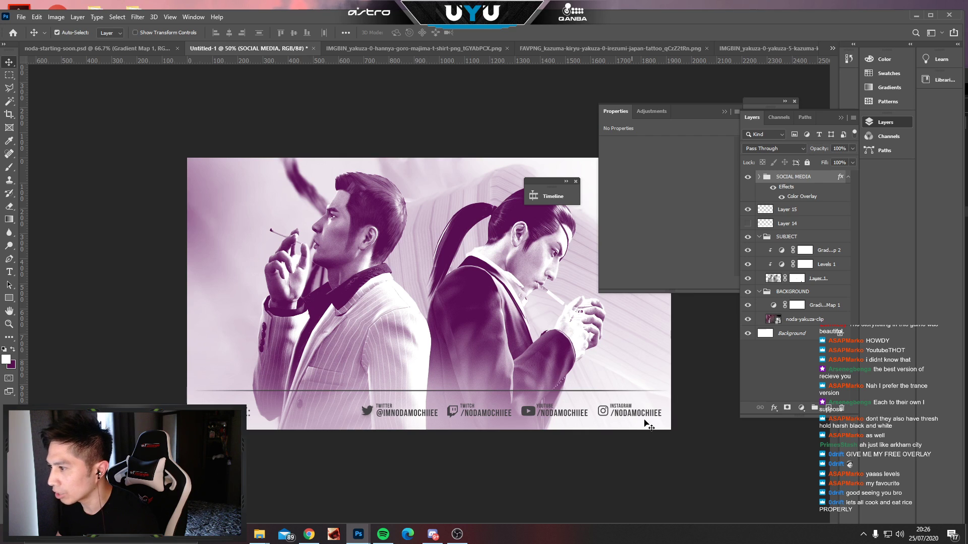
pyautogui.click(13, 349)
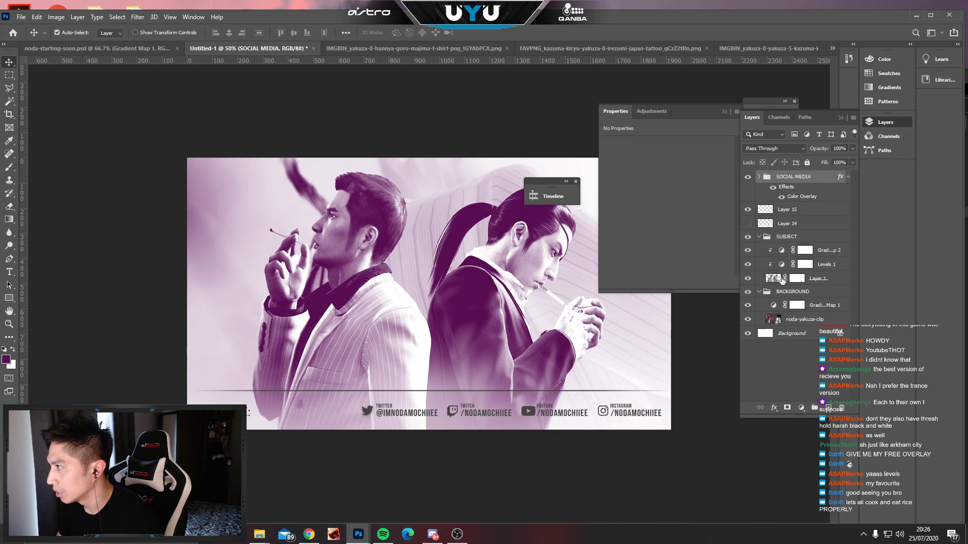
pyautogui.click(775, 408)
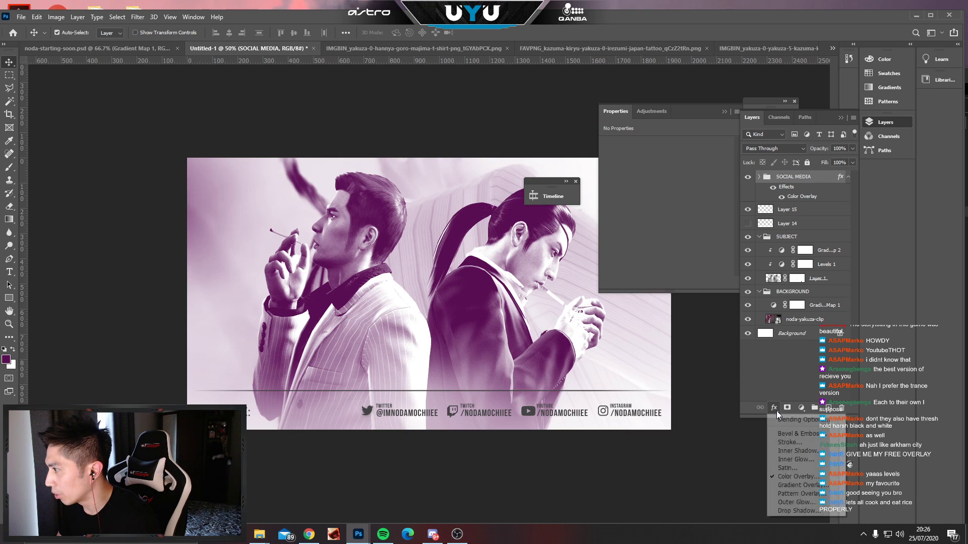
pyautogui.click(789, 476)
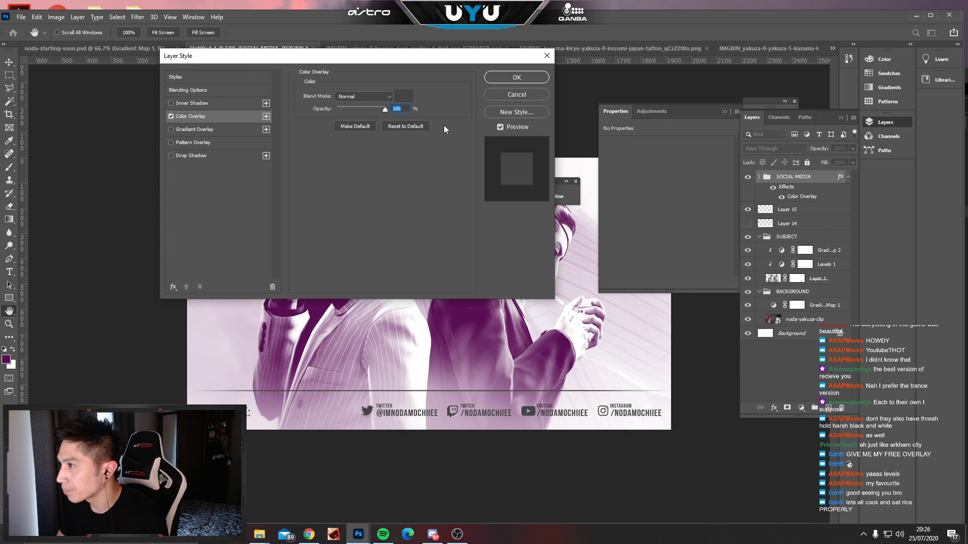
pyautogui.click(405, 100)
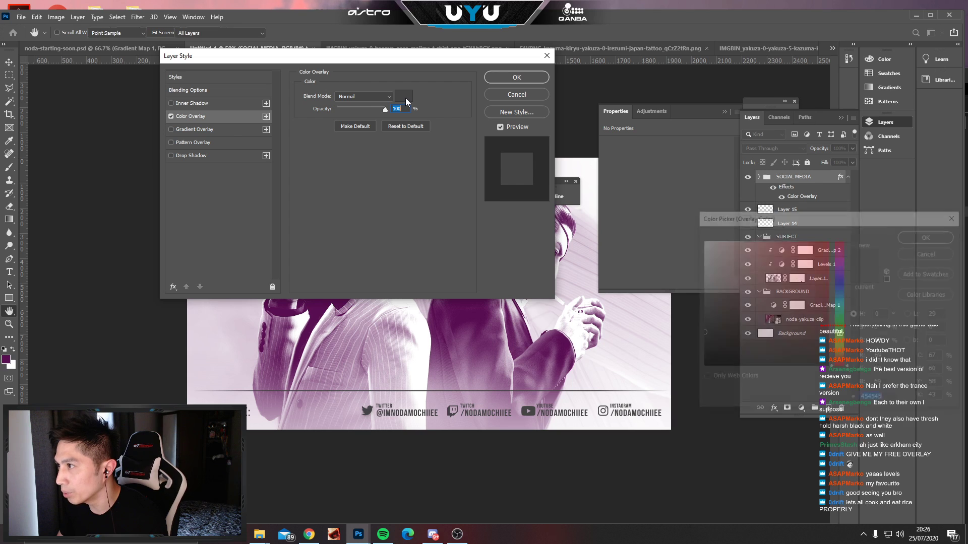
pyautogui.click(7, 360)
pyautogui.click(520, 75)
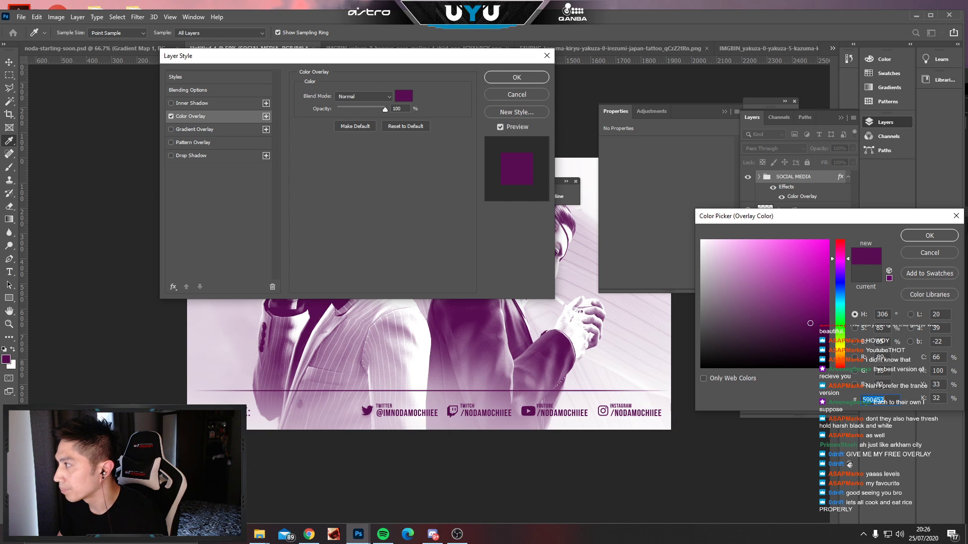
pyautogui.click(922, 235)
pyautogui.click(516, 77)
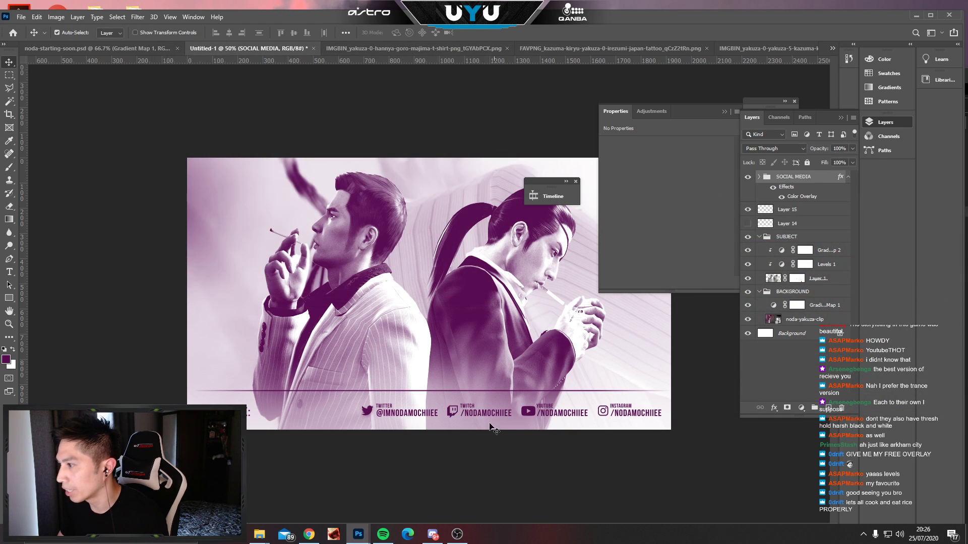
# Dock the floating Timeline below Paths and collapse Properties to clear the canvas.
pyautogui.moveTo(549, 182); pyautogui.dragTo(897, 170)
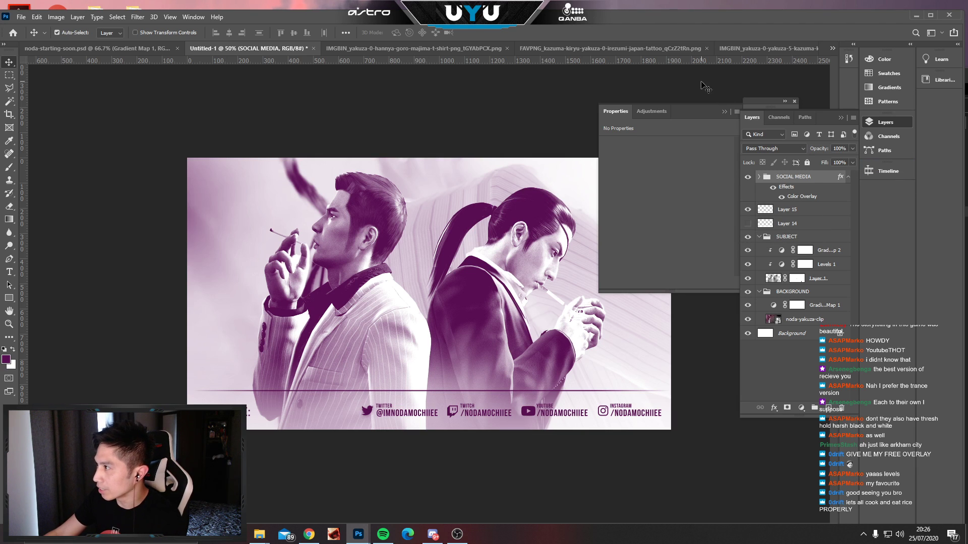
pyautogui.click(725, 110)
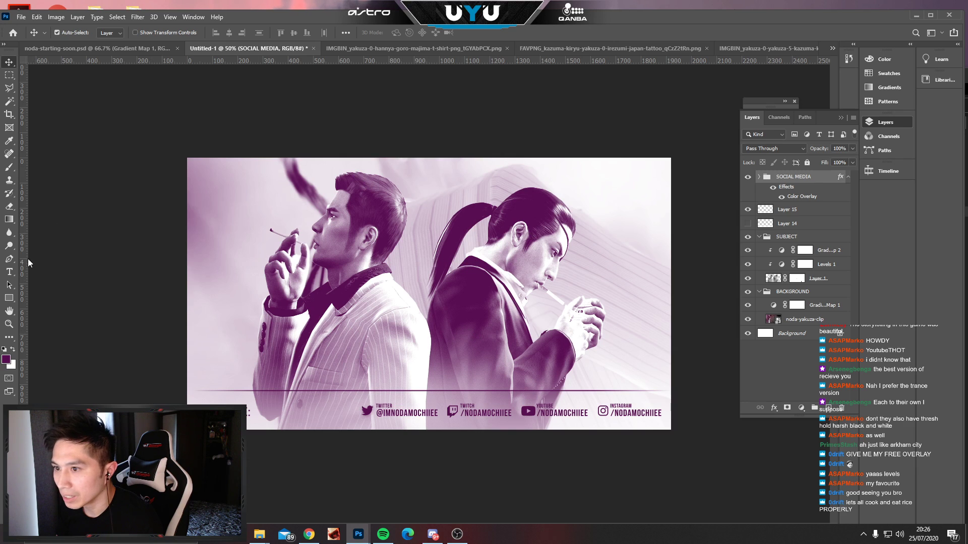
# Collapse the SUBJECT group and delete the hidden Layer 14.
pyautogui.click(9, 272)
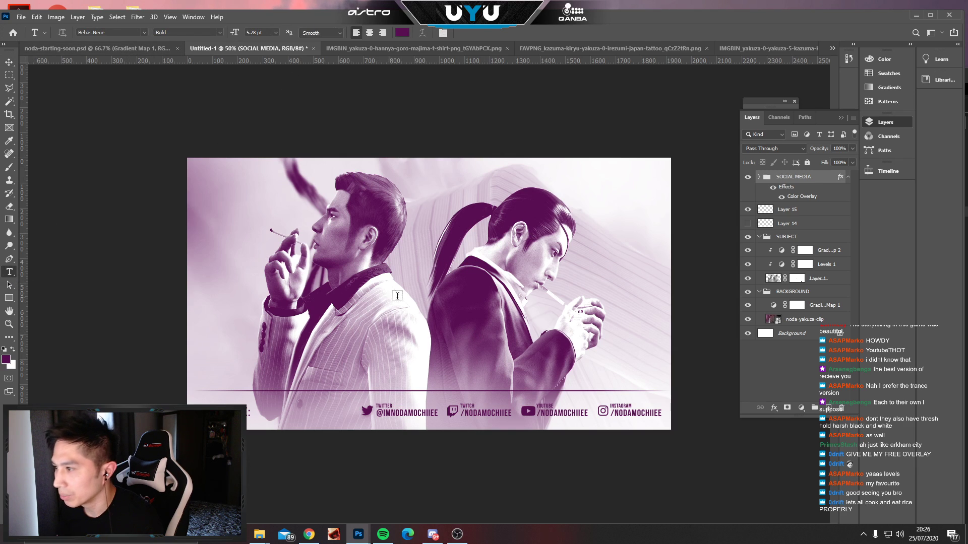
pyautogui.click(748, 222)
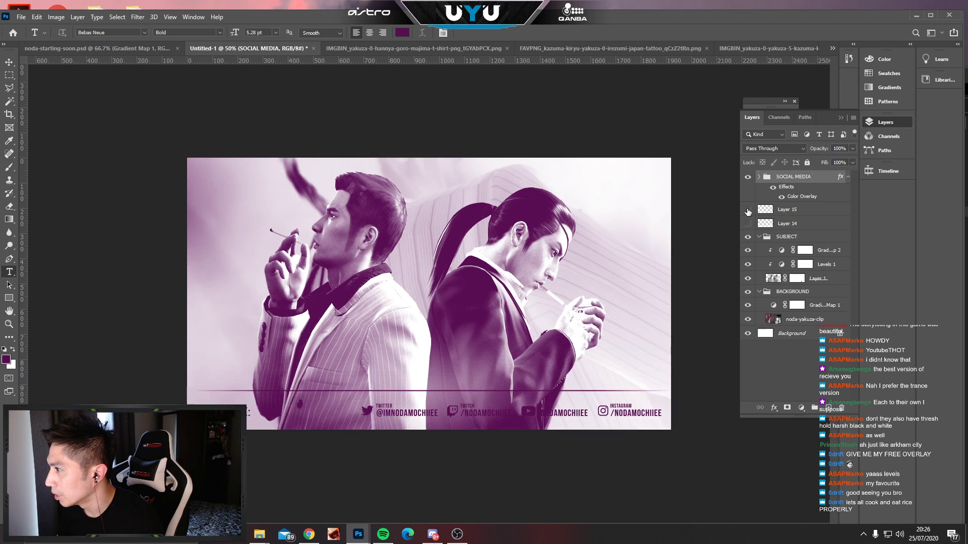
pyautogui.click(759, 237)
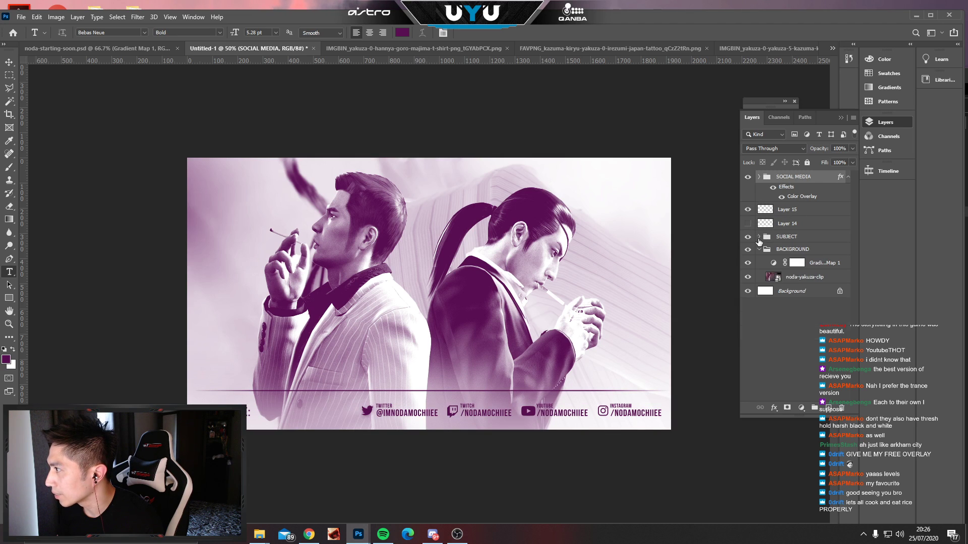
pyautogui.click(748, 225)
pyautogui.click(748, 226)
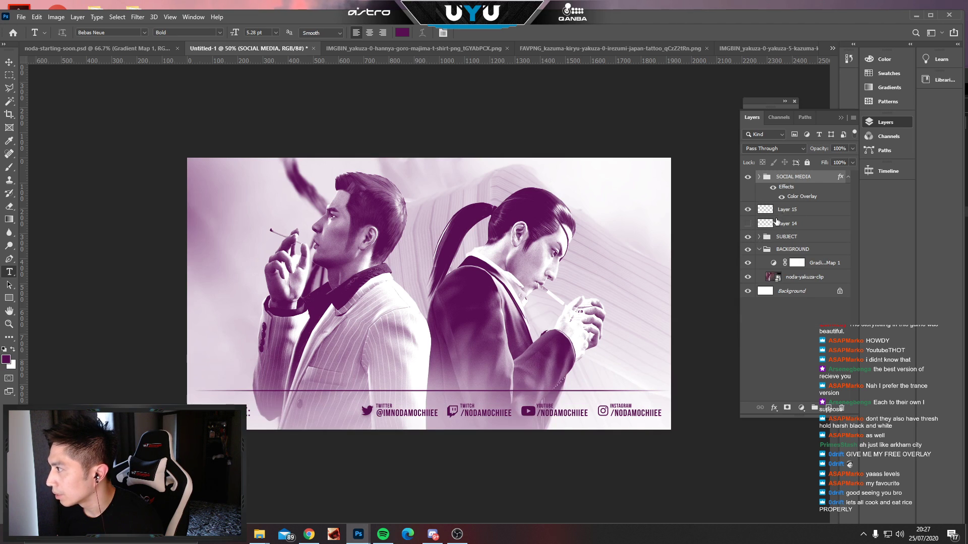
pyautogui.click(777, 226)
pyautogui.click(841, 408)
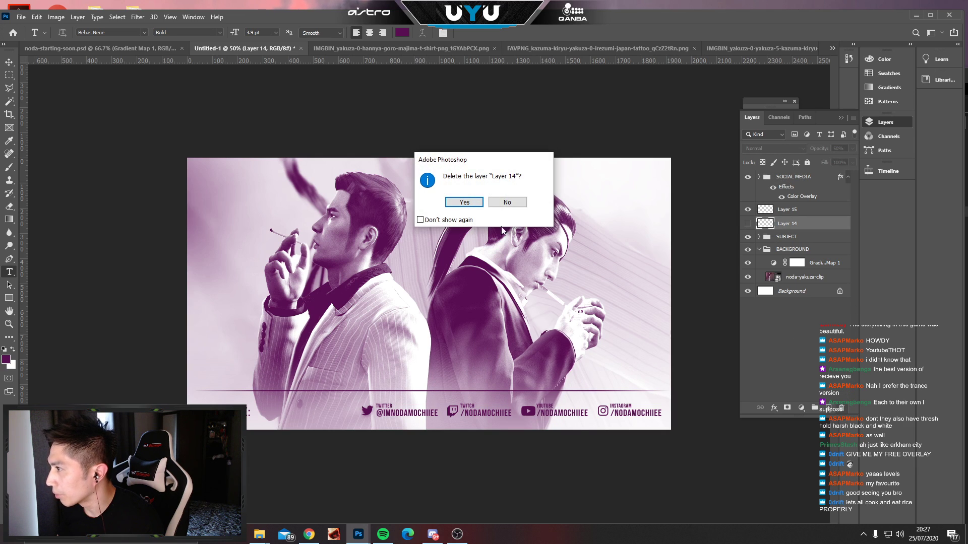
pyautogui.click(469, 202)
# Rename Layer 15 to white-gradient.
pyautogui.doubleClick(791, 213)
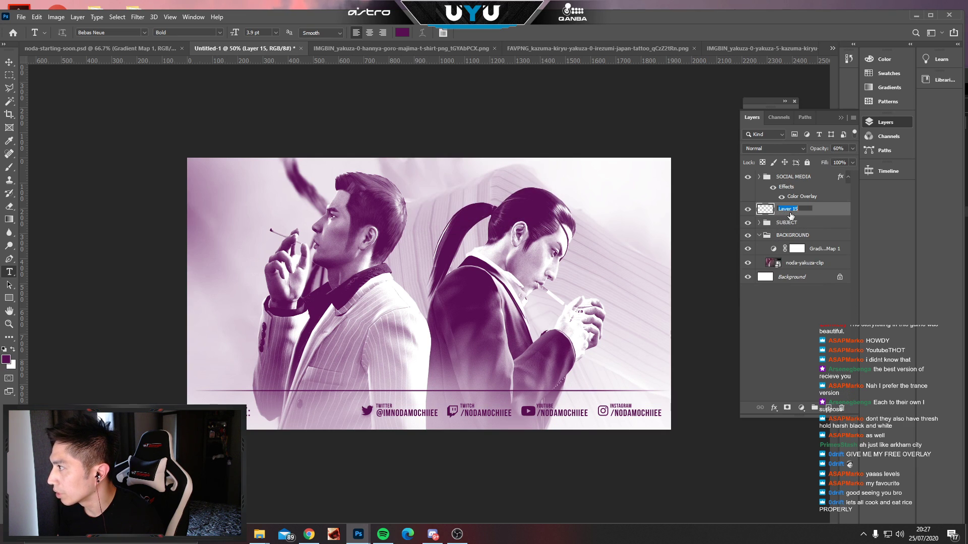
pyautogui.press('BackSpace')
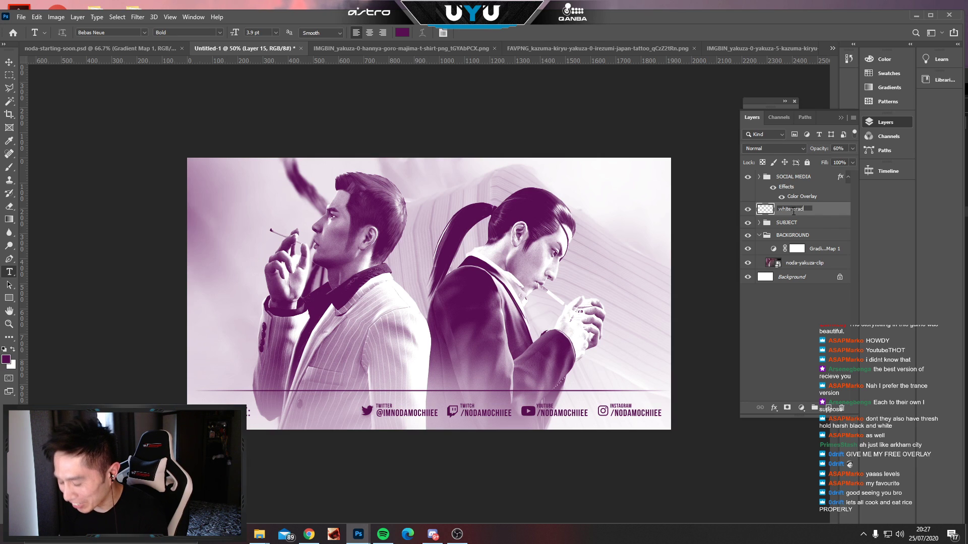
pyautogui.press('Return')
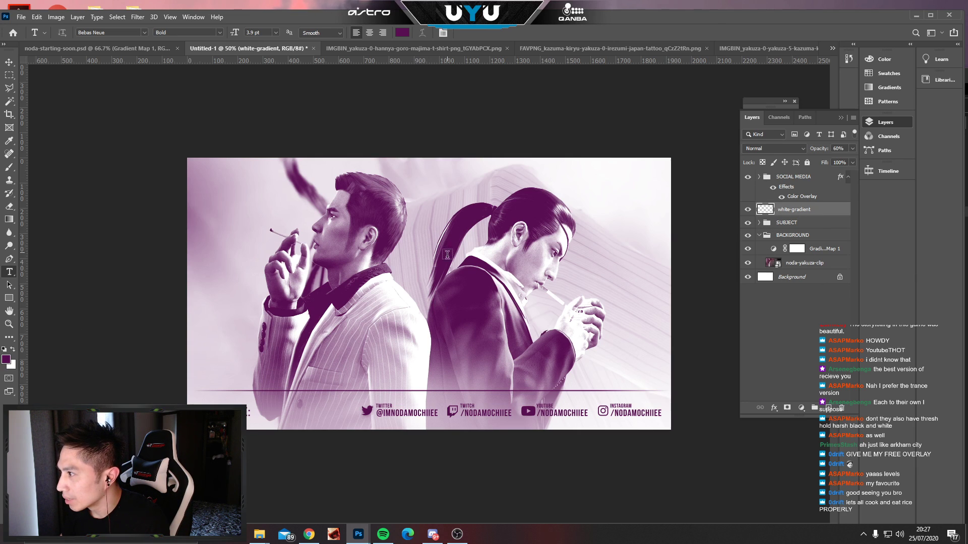
pyautogui.click(9, 62)
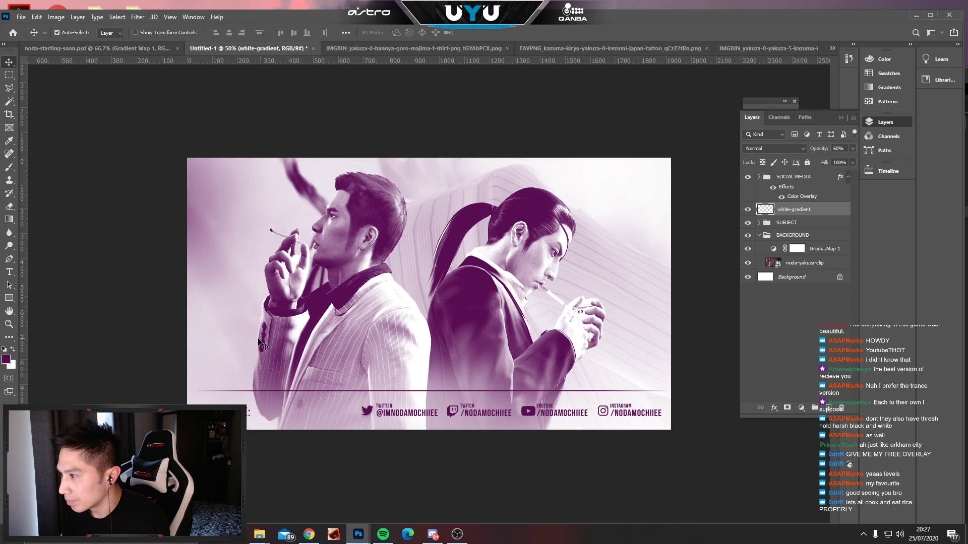
# Add a text layer reading NODA over the jacket of the character in the pinstriped suit.
pyautogui.click(9, 272)
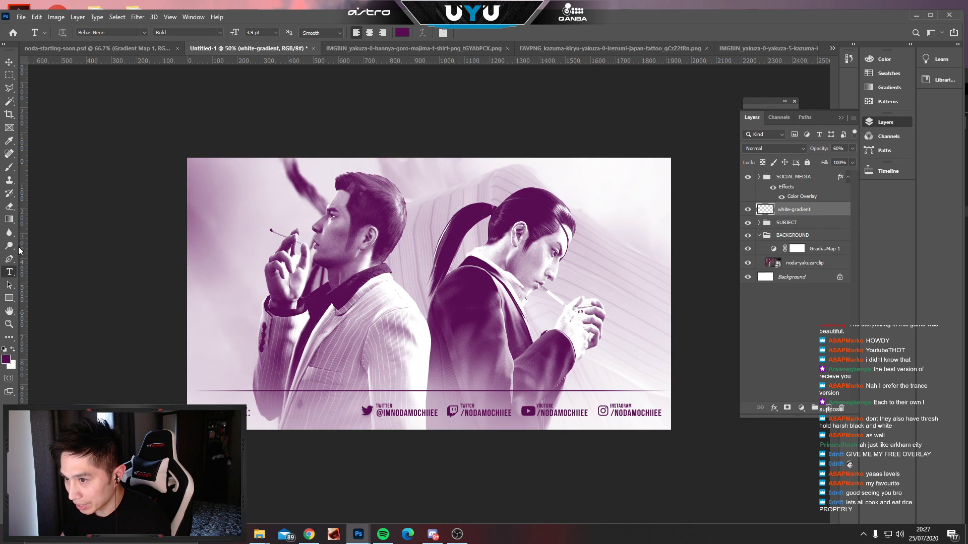
pyautogui.click(356, 319)
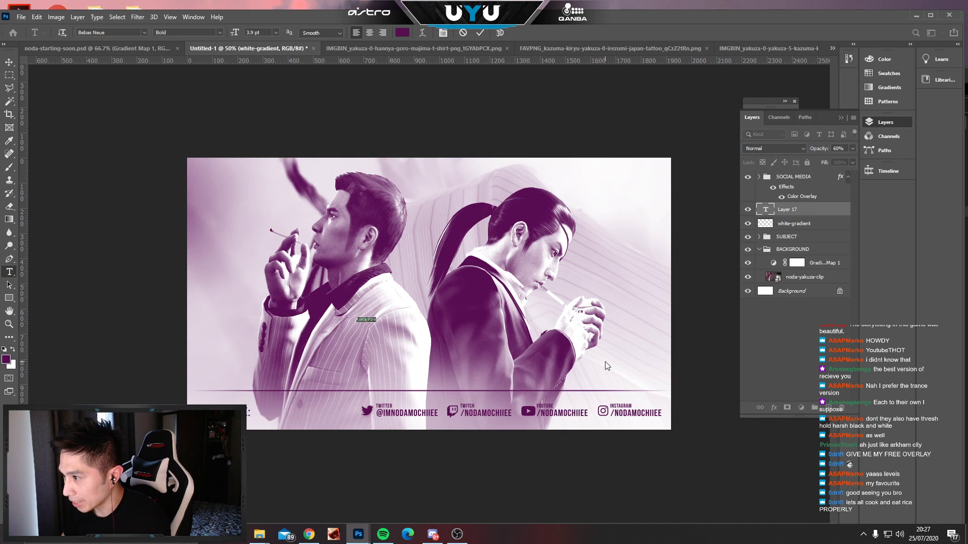
pyautogui.press('BackSpace')
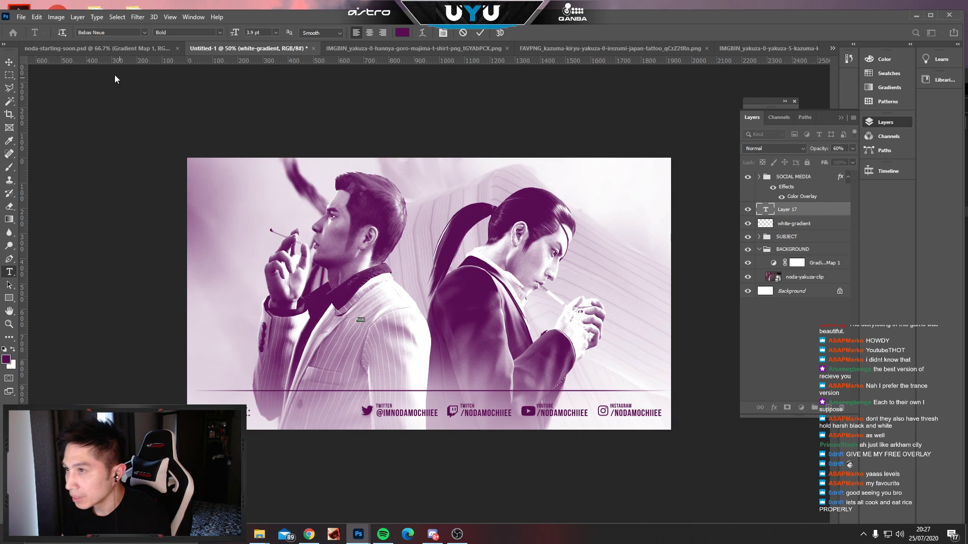
pyautogui.click(115, 30)
pyautogui.click(115, 31)
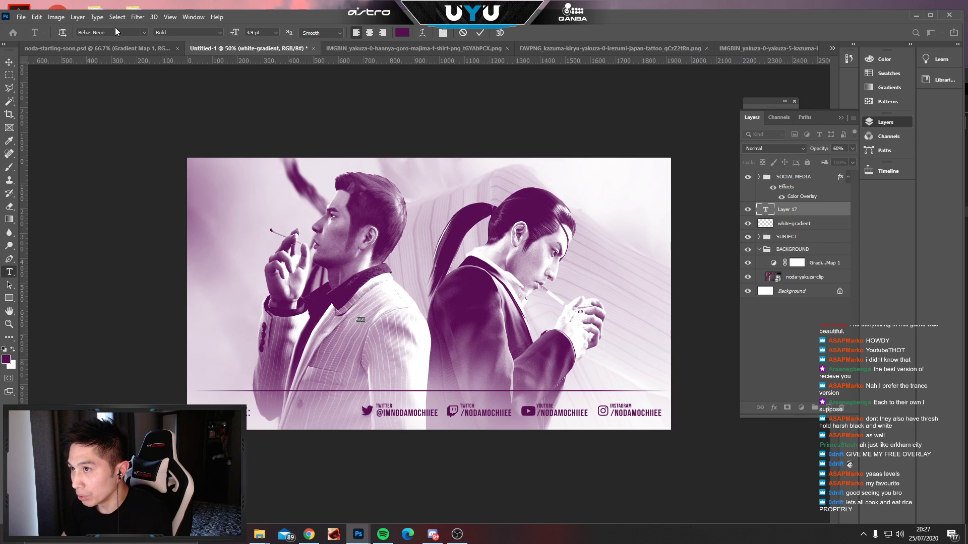
pyautogui.click(111, 34)
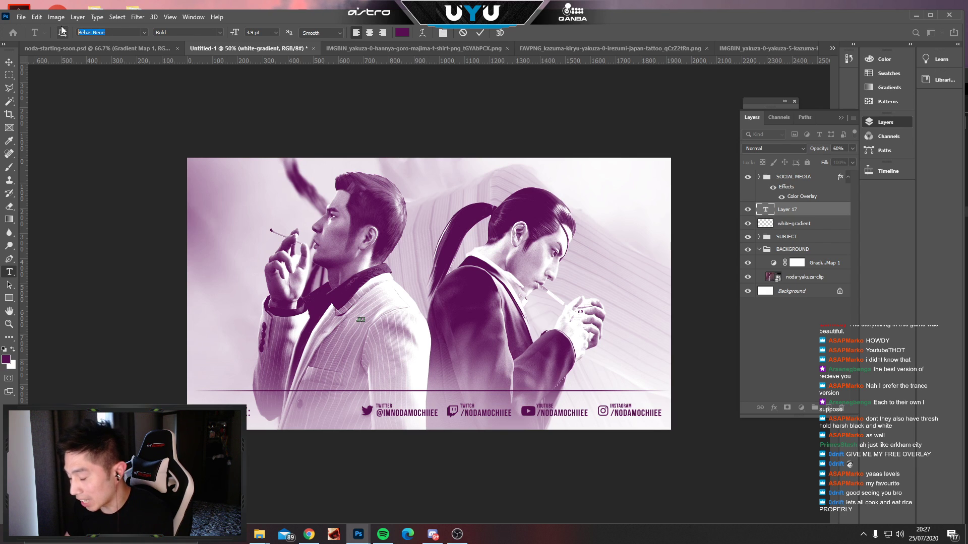
pyautogui.write('HEATER')
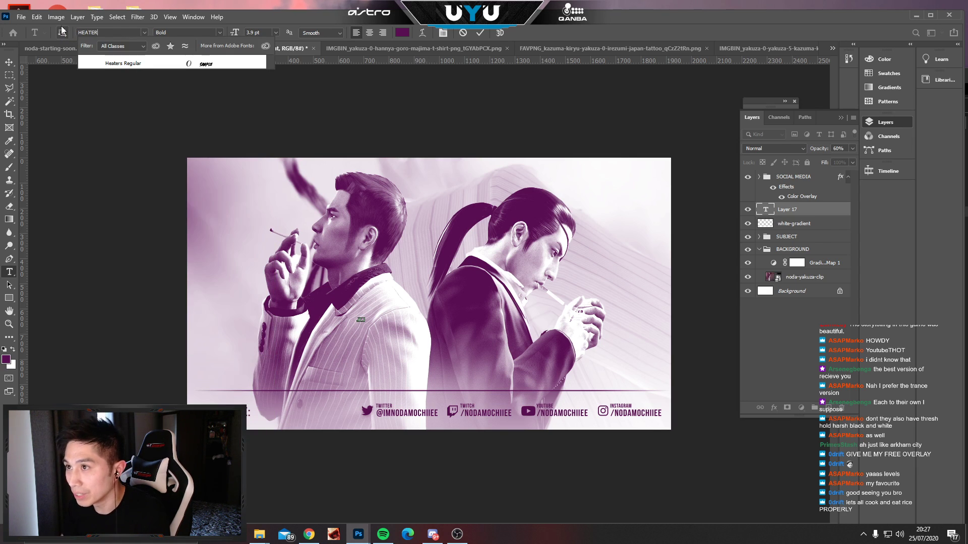
pyautogui.click(106, 61)
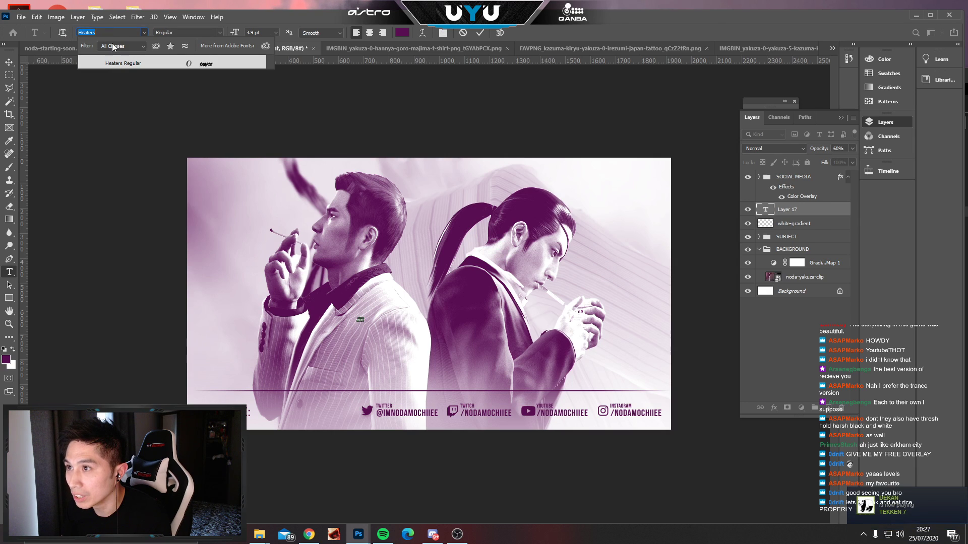
pyautogui.press('BackSpace')
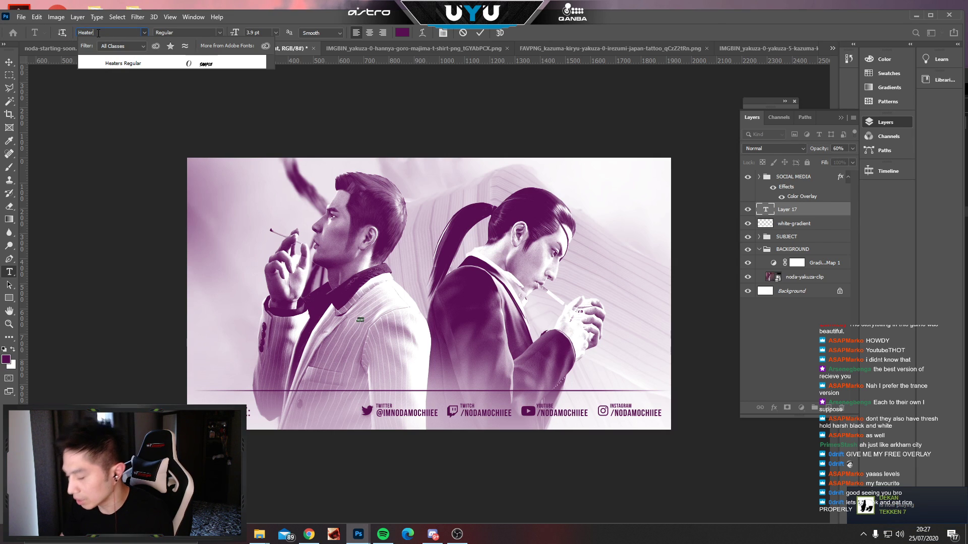
pyautogui.press('Escape')
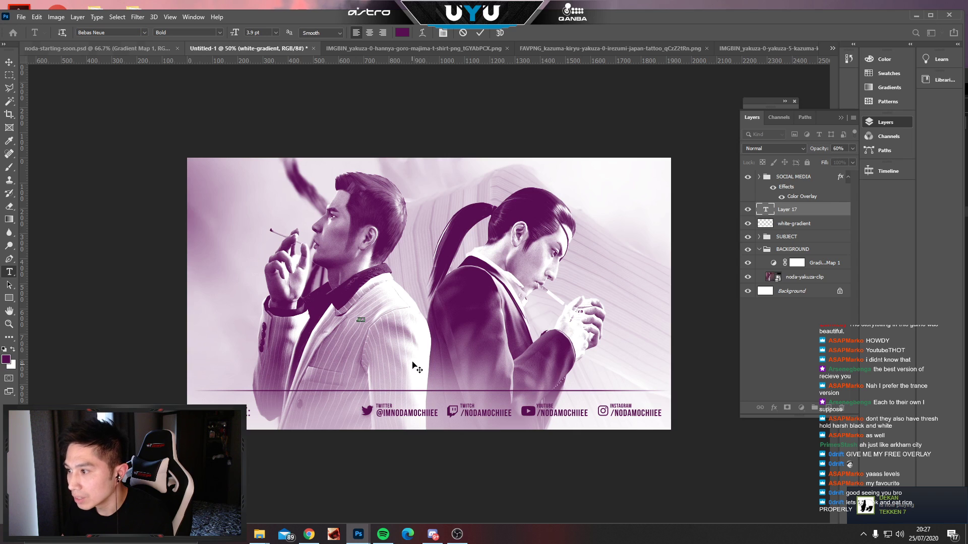
# Set the NODA text's font to Heaters Regular and commit the text.
pyautogui.doubleClick(110, 33)
pyautogui.hotkey('ctrl', 'a')
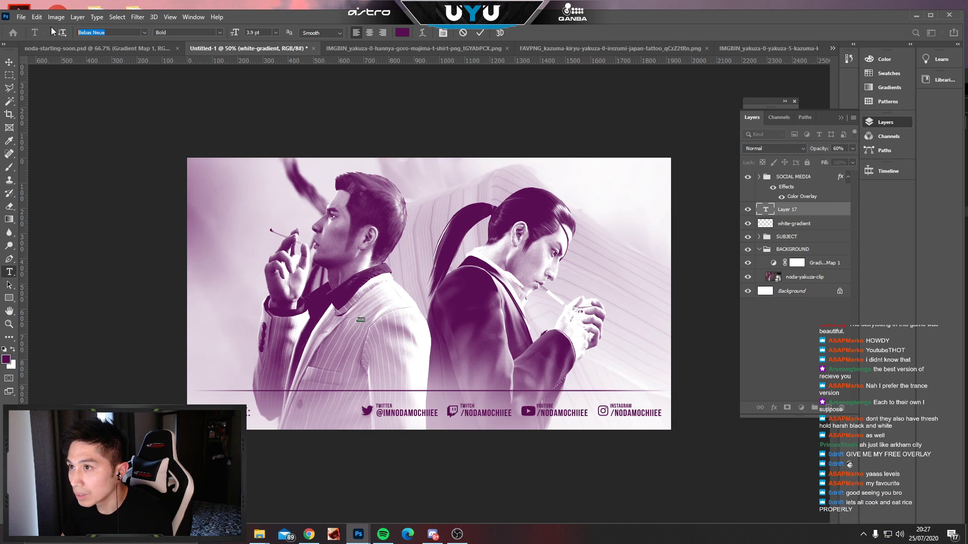
pyautogui.write('HETER')
pyautogui.press('BackSpace')
pyautogui.press('BackSpace')
pyautogui.press('BackSpace')
pyautogui.write('ATER')
pyautogui.click(122, 64)
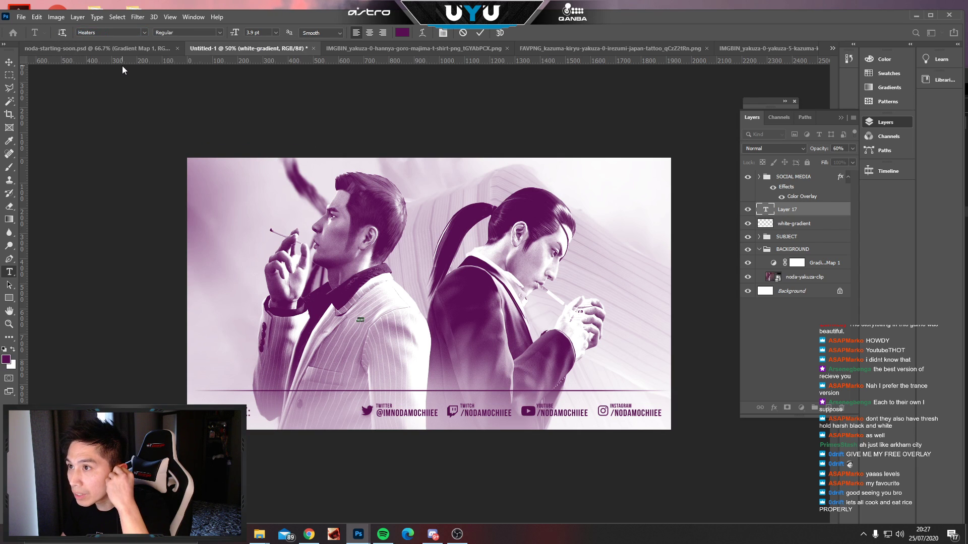
pyautogui.click(9, 62)
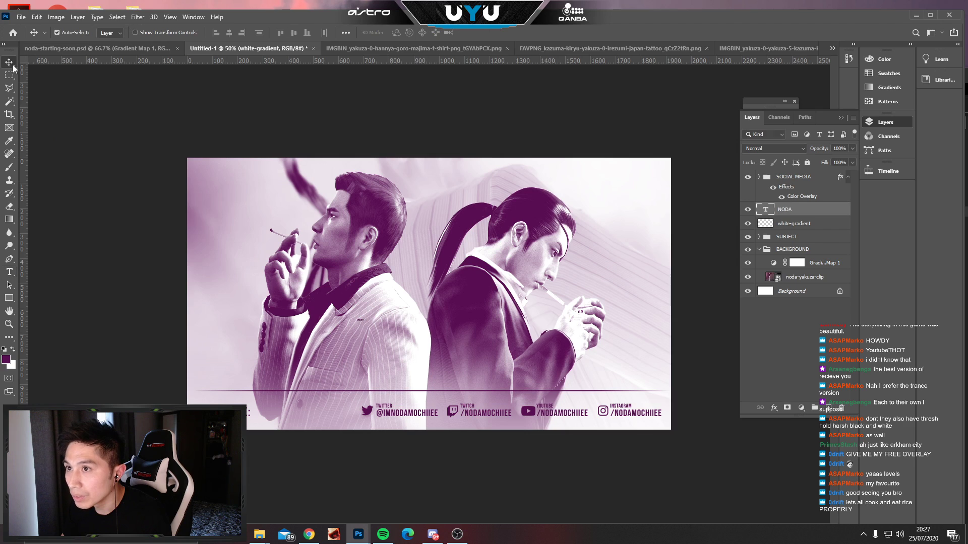
# Scale the NODA text up to a large title and place it across both characters' torsos, above the social media row.
pyautogui.hotkey('ctrl', 't')
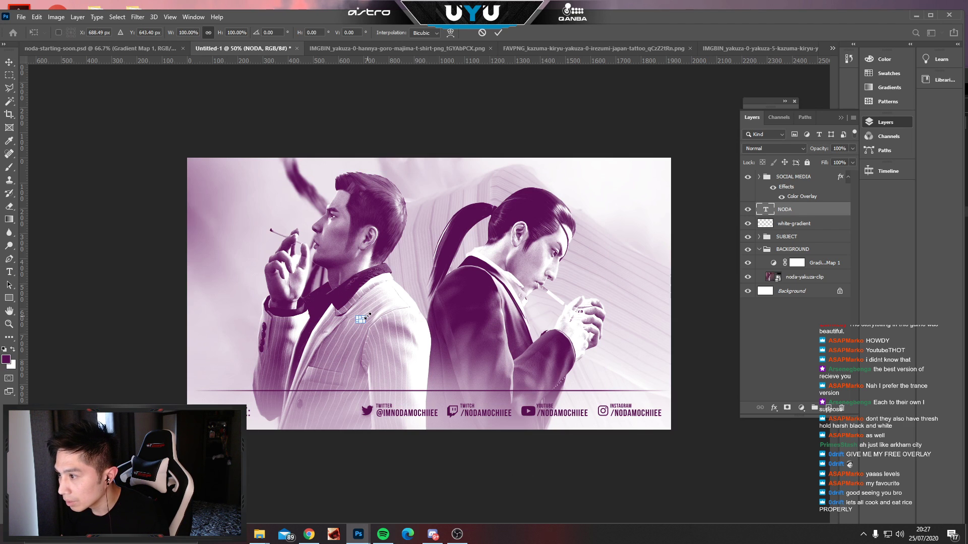
pyautogui.moveTo(363, 315); pyautogui.dragTo(440, 281)
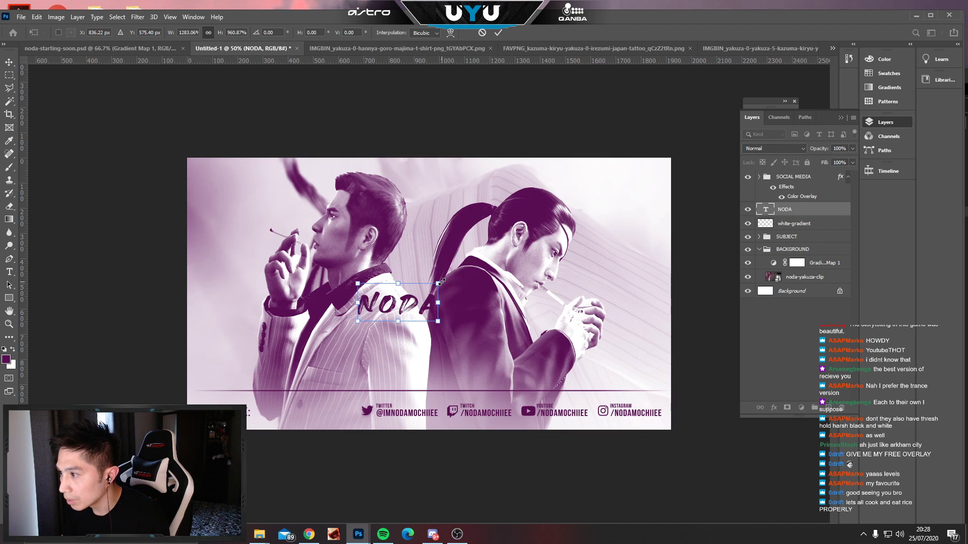
pyautogui.hotkey('ctrl', 'z')
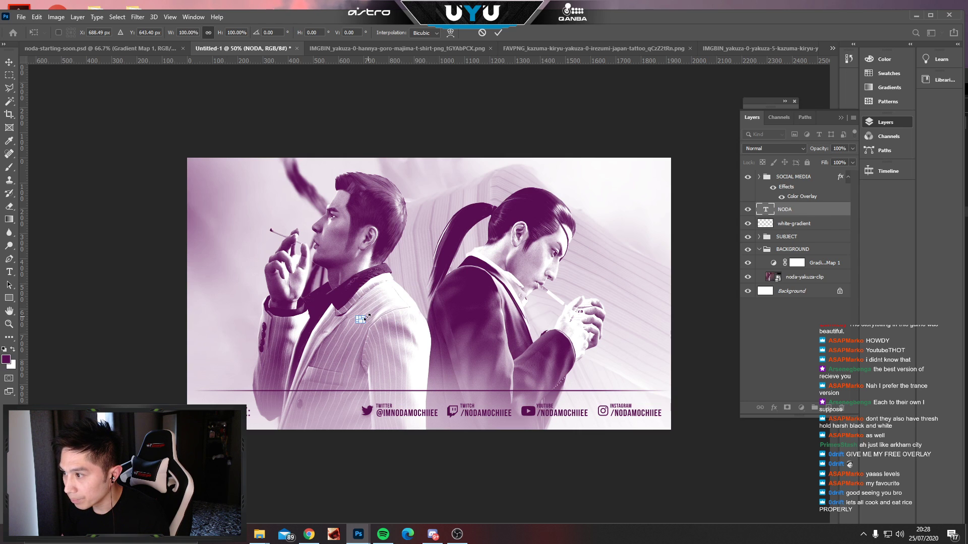
pyautogui.moveTo(364, 315); pyautogui.dragTo(664, 127)
pyautogui.moveTo(497, 249); pyautogui.dragTo(406, 350)
pyautogui.moveTo(558, 234); pyautogui.dragTo(422, 321)
pyautogui.moveTo(368, 365); pyautogui.dragTo(473, 328)
pyautogui.moveTo(499, 288); pyautogui.dragTo(526, 270)
pyautogui.moveTo(328, 270); pyautogui.dragTo(289, 244)
pyautogui.moveTo(449, 300)
pyautogui.mouseDown()
pyautogui.moveTo(457, 318)
pyautogui.moveTo(449, 299)
pyautogui.mouseUp()
pyautogui.press('Return')
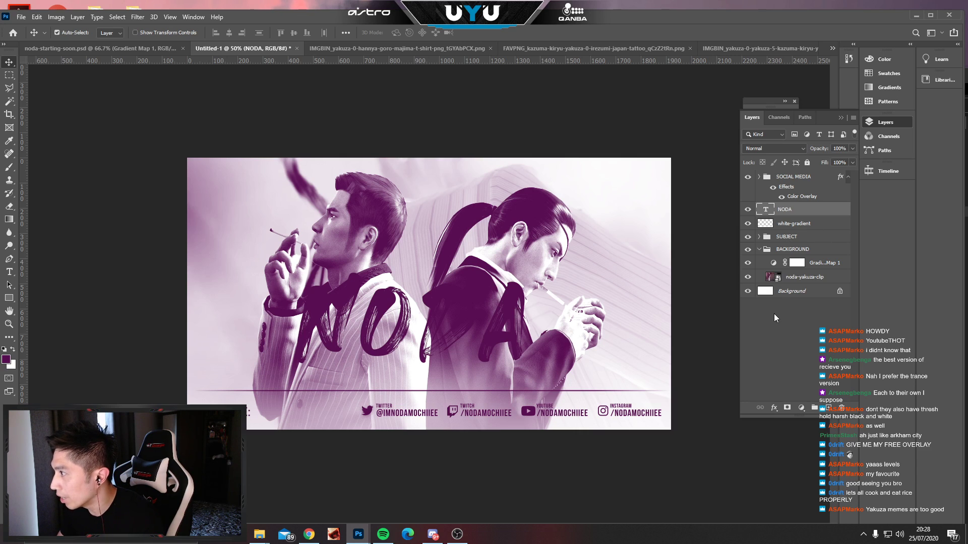
# Centre the NODA text horizontally on the canvas by aligning it with the Background layer.
pyautogui.keyDown('ctrl'); pyautogui.click(797, 292); pyautogui.keyUp('ctrl')
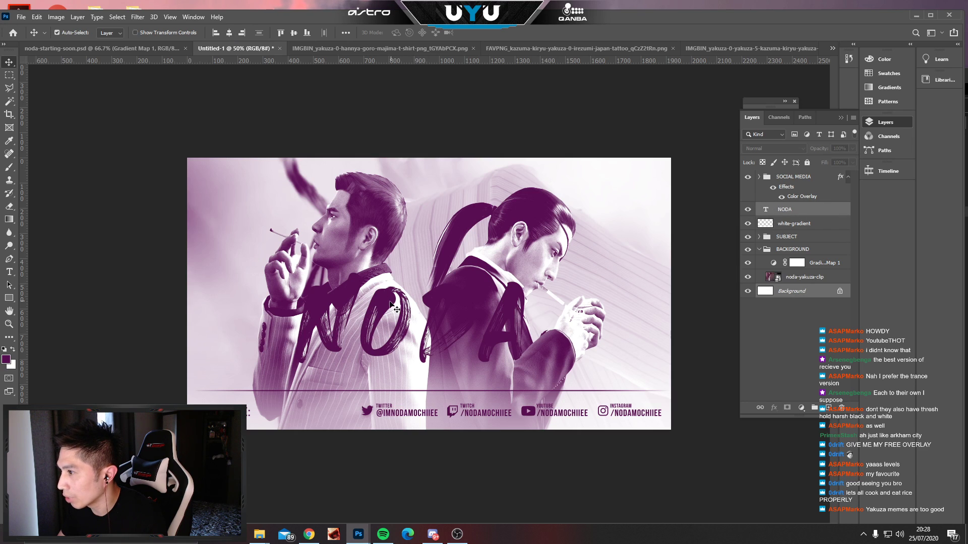
pyautogui.click(793, 295)
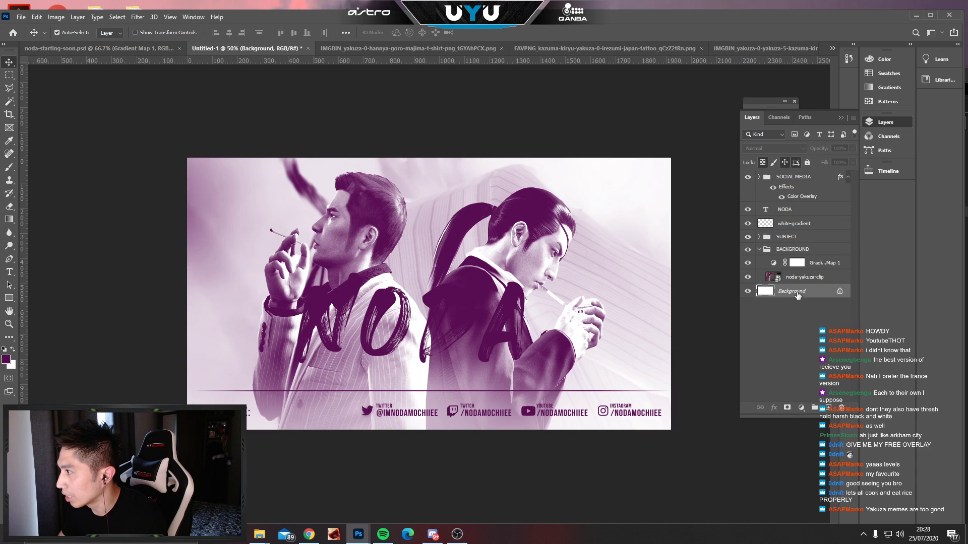
pyautogui.keyDown('ctrl'); pyautogui.click(807, 214); pyautogui.keyUp('ctrl')
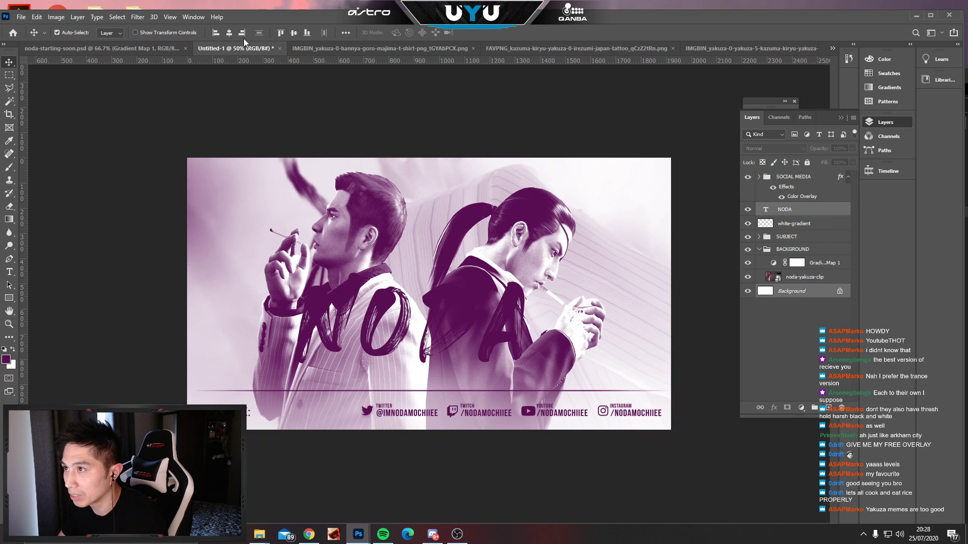
pyautogui.click(229, 32)
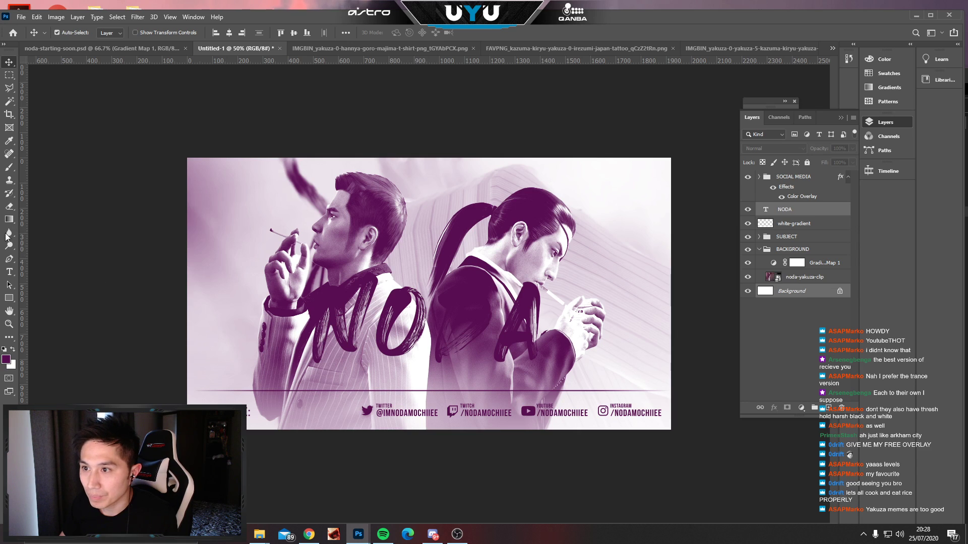
# Tighten the kerning between the N and O of the NODA title.
pyautogui.click(9, 271)
pyautogui.click(384, 321)
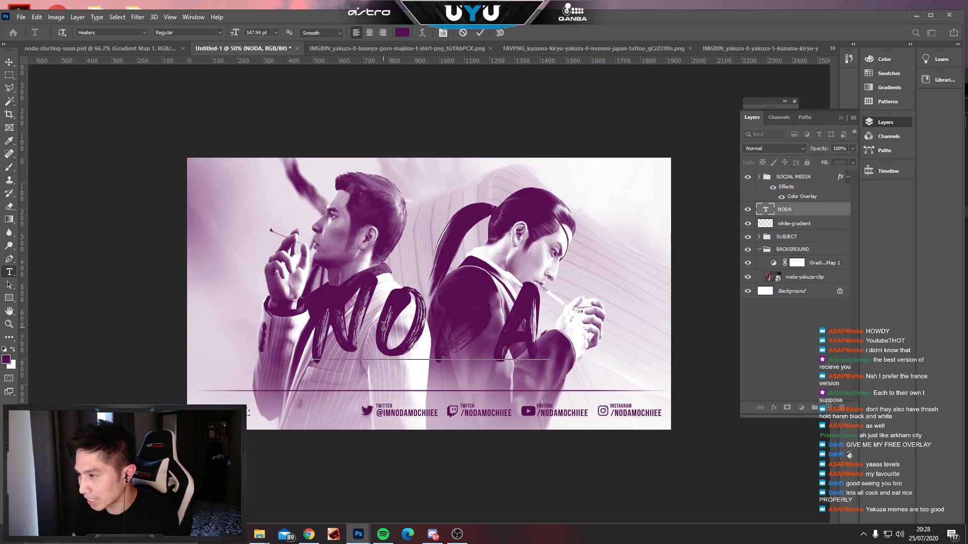
pyautogui.hotkey('alt', 'Left')
pyautogui.hotkey('alt', 'Left')
pyautogui.hotkey('alt', 'Left')
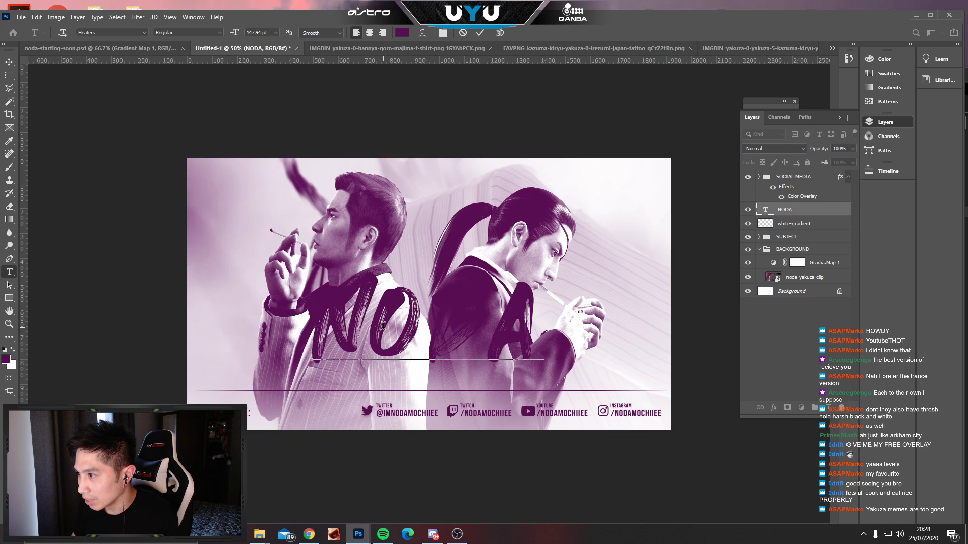
pyautogui.hotkey('alt', 'Left')
# Tighten the kerning between O and D and between D and A in the NODA title.
pyautogui.press('Right')
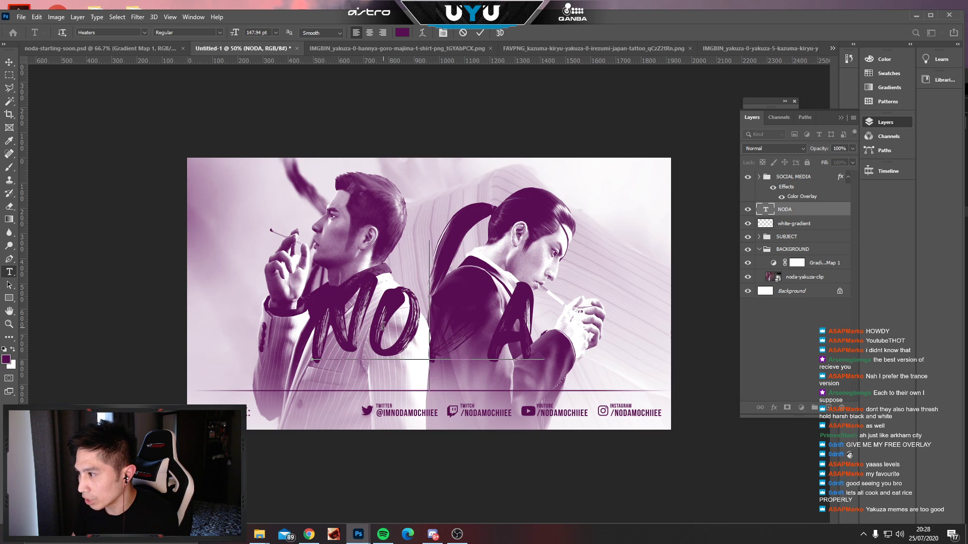
pyautogui.hotkey('alt', 'Left')
pyautogui.hotkey('alt', 'Left')
pyautogui.press('Right')
pyautogui.hotkey('alt', 'Left')
pyautogui.hotkey('alt', 'Left')
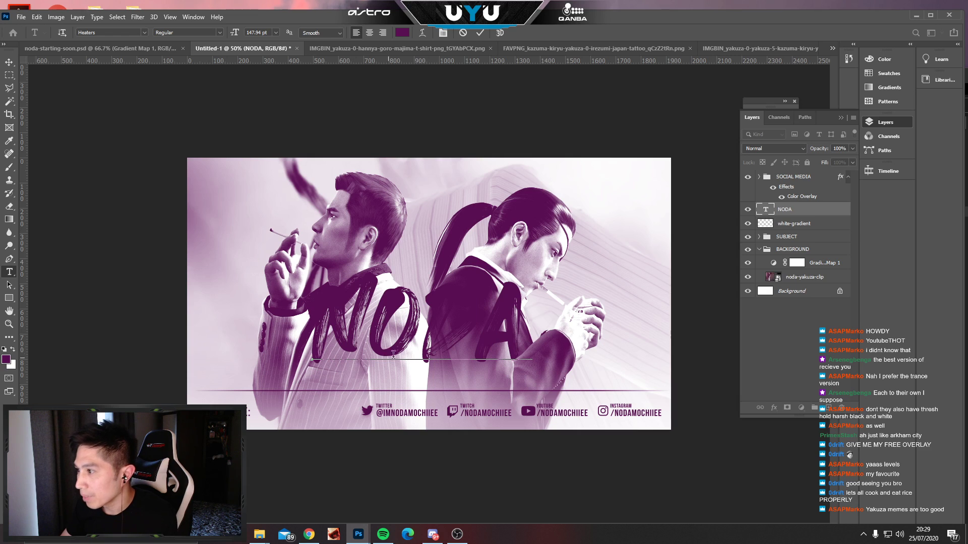
# Try looser kerning between the D and A of the NODA title, and return it to the tighter spacing.
pyautogui.hotkey('alt', 'Right')
pyautogui.hotkey('alt', 'Right')
pyautogui.hotkey('alt', 'Right')
pyautogui.hotkey('alt', 'Right')
pyautogui.hotkey('alt', 'Right')
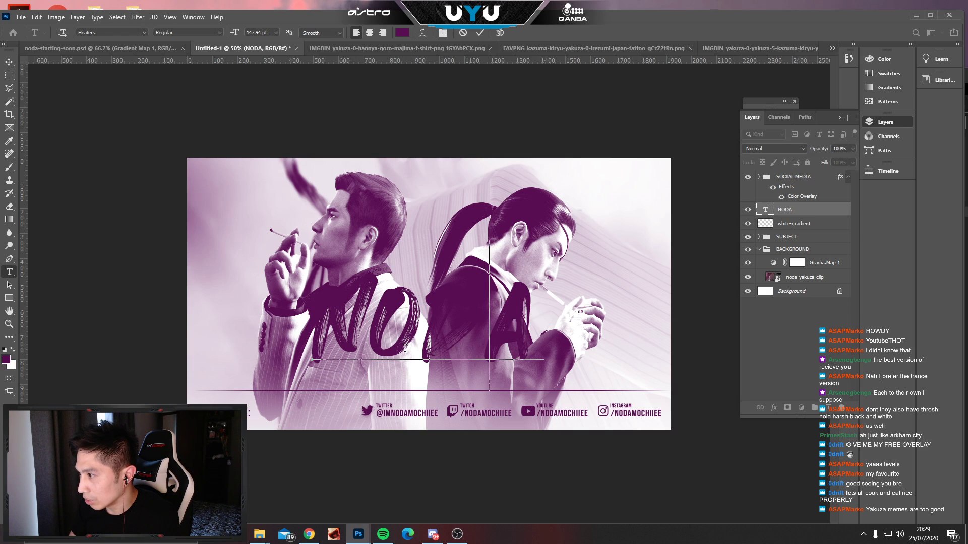
pyautogui.hotkey('alt', 'Left')
pyautogui.hotkey('alt', 'Left')
pyautogui.hotkey('alt', 'Left')
pyautogui.hotkey('alt', 'Left')
pyautogui.hotkey('alt', 'Left')
pyautogui.hotkey('alt', 'Left')
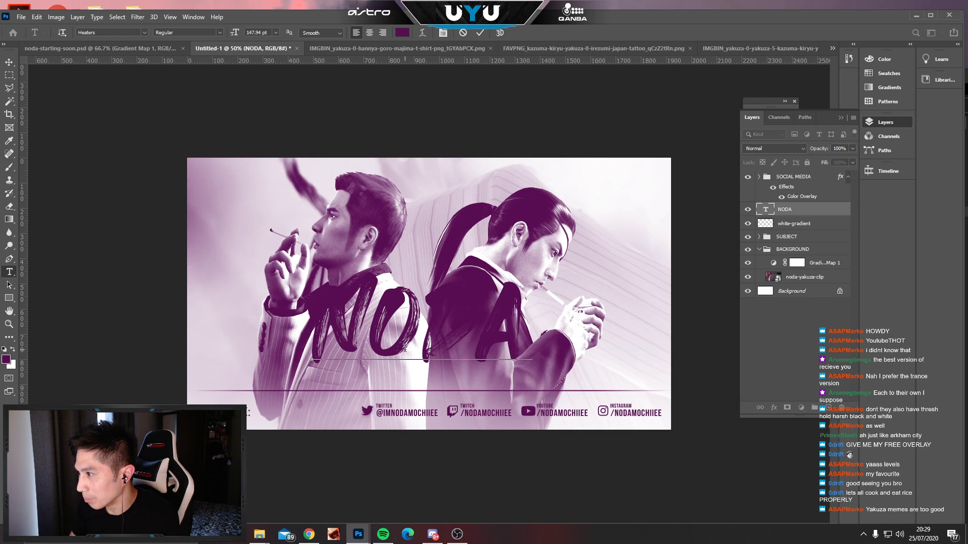
# Try looser kerning between the N and O and between the D and A of the NODA title.
pyautogui.hotkey('alt', 'Right')
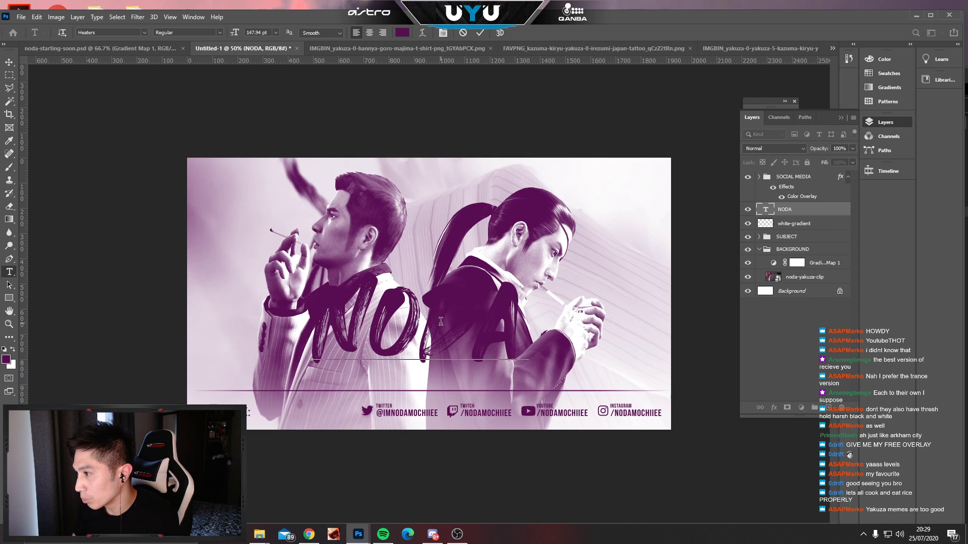
pyautogui.click(375, 325)
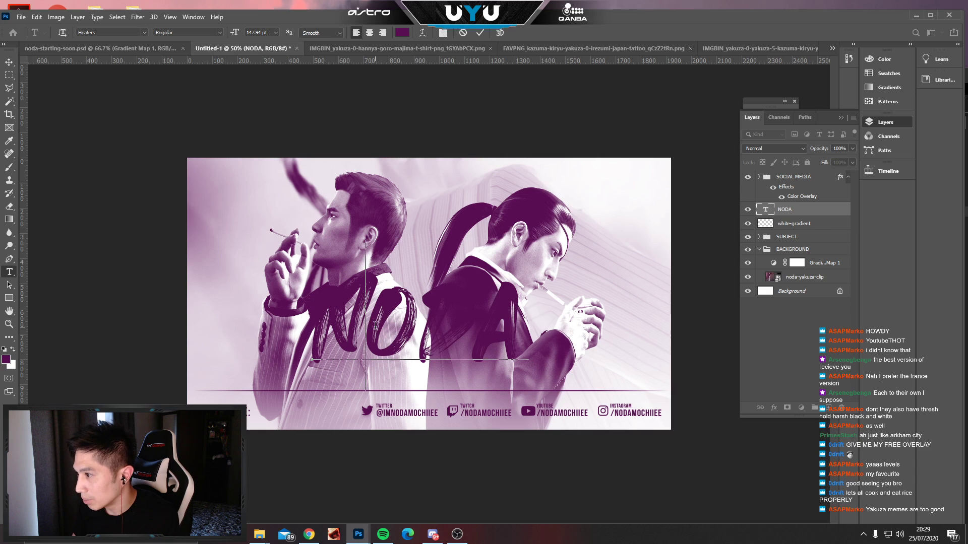
pyautogui.click(428, 317)
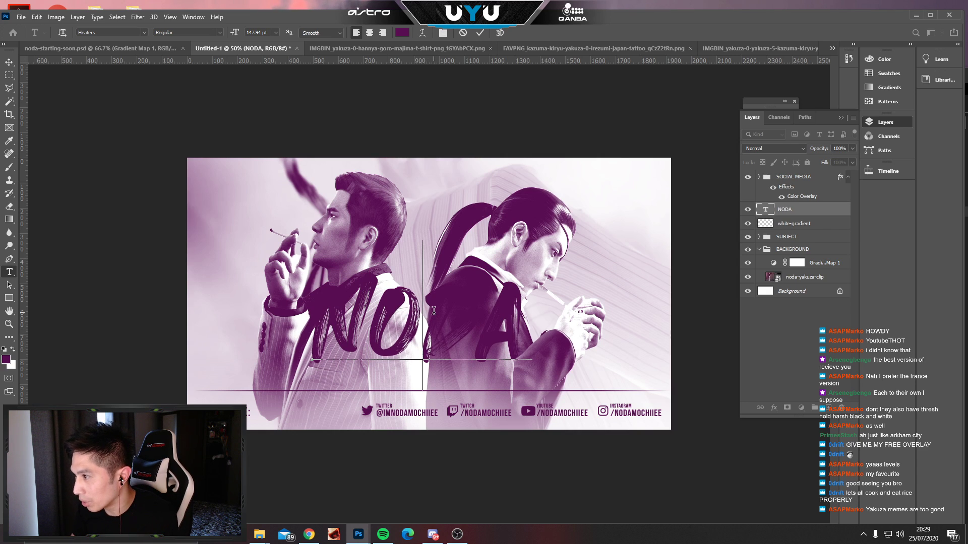
pyautogui.click(477, 319)
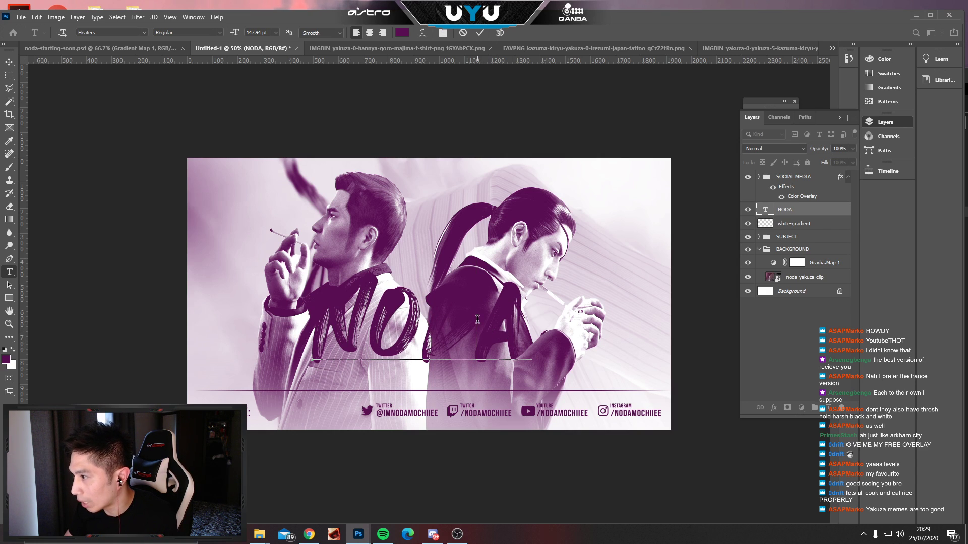
pyautogui.hotkey('alt', 'Right')
pyautogui.hotkey('alt', 'Right')
pyautogui.hotkey('alt', 'Right')
pyautogui.hotkey('alt', 'Right')
pyautogui.hotkey('alt', 'Right')
pyautogui.hotkey('alt', 'Right')
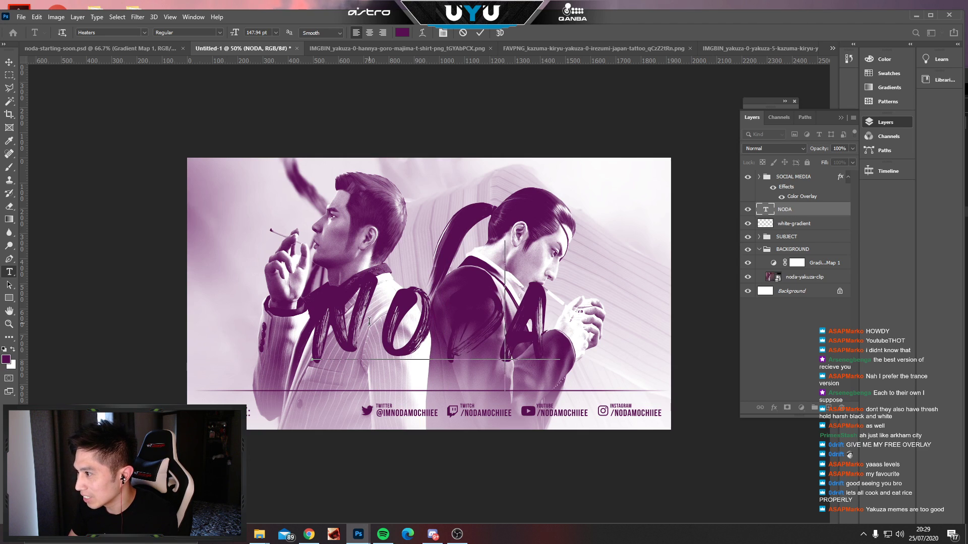
pyautogui.hotkey('alt', 'Right')
pyautogui.hotkey('alt', 'Right')
pyautogui.hotkey('alt', 'Right')
pyautogui.hotkey('alt', 'Left')
pyautogui.hotkey('alt', 'Left')
pyautogui.hotkey('alt', 'Left')
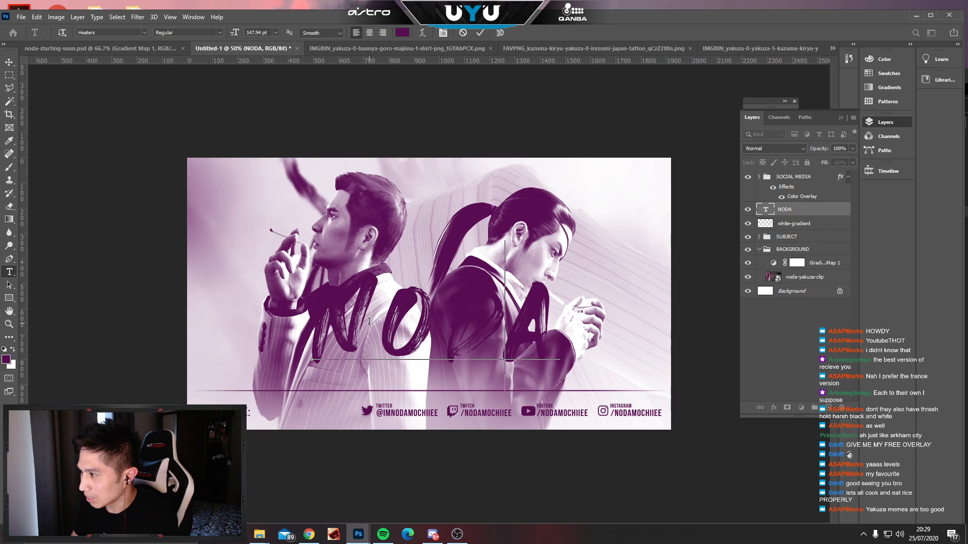
# Tighten the kerning between the letter pairs of the NODA title so the letters sit close together.
pyautogui.press('Left')
pyautogui.hotkey('alt', 'Left')
pyautogui.hotkey('alt', 'Left')
pyautogui.hotkey('alt', 'Left')
pyautogui.hotkey('alt', 'Left')
pyautogui.hotkey('alt', 'Left')
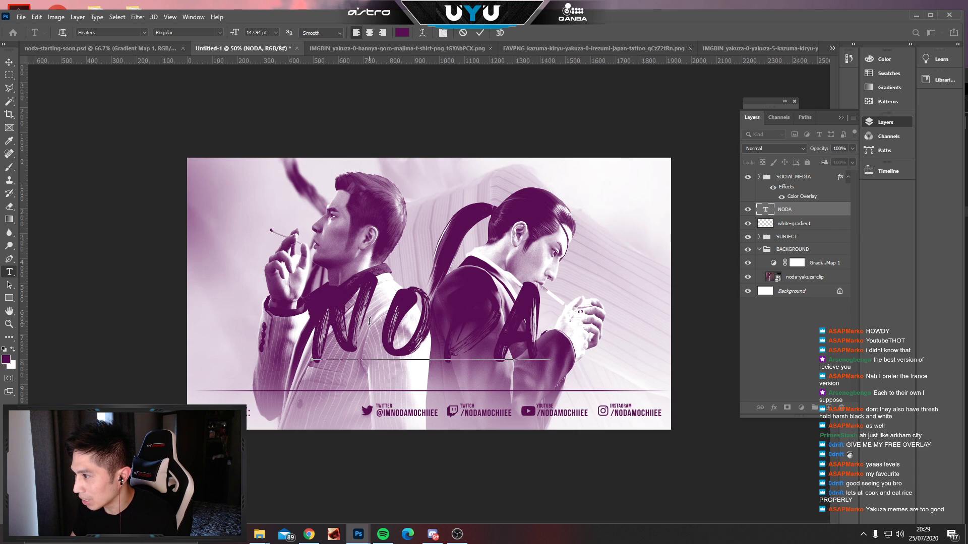
pyautogui.hotkey('alt', 'Left')
pyautogui.hotkey('alt', 'Left')
pyautogui.hotkey('alt', 'Left')
pyautogui.hotkey('alt', 'Left')
pyautogui.hotkey('alt', 'Left')
pyautogui.hotkey('alt', 'Left')
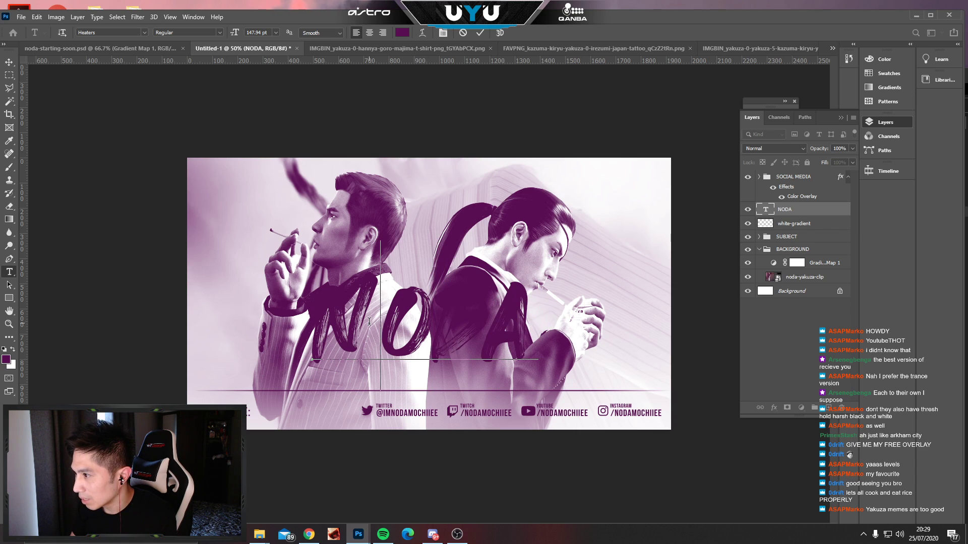
pyautogui.hotkey('alt', 'Left')
pyautogui.hotkey('alt', 'Left')
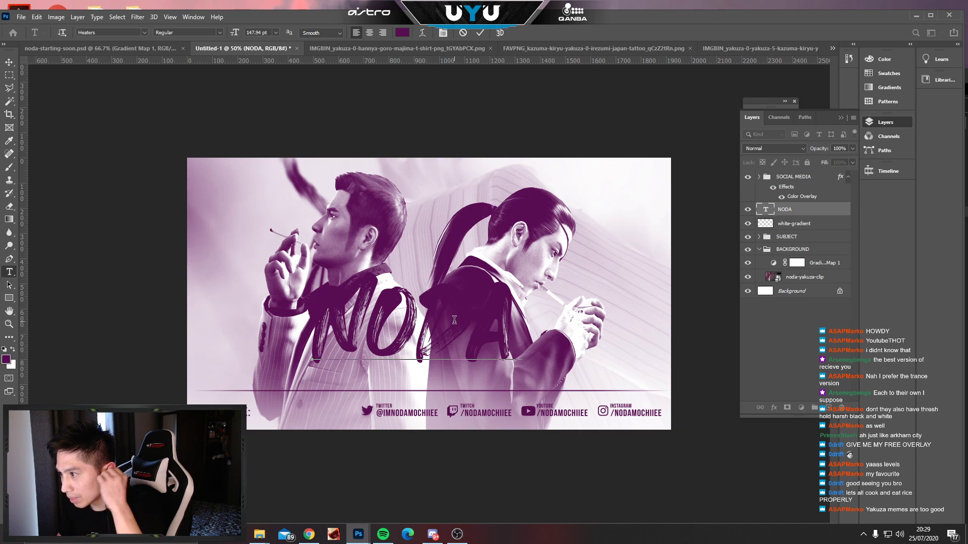
# Centre-align the NODA text within its layer and centre it horizontally against the Background layer.
pyautogui.hotkey('ctrl', 'a')
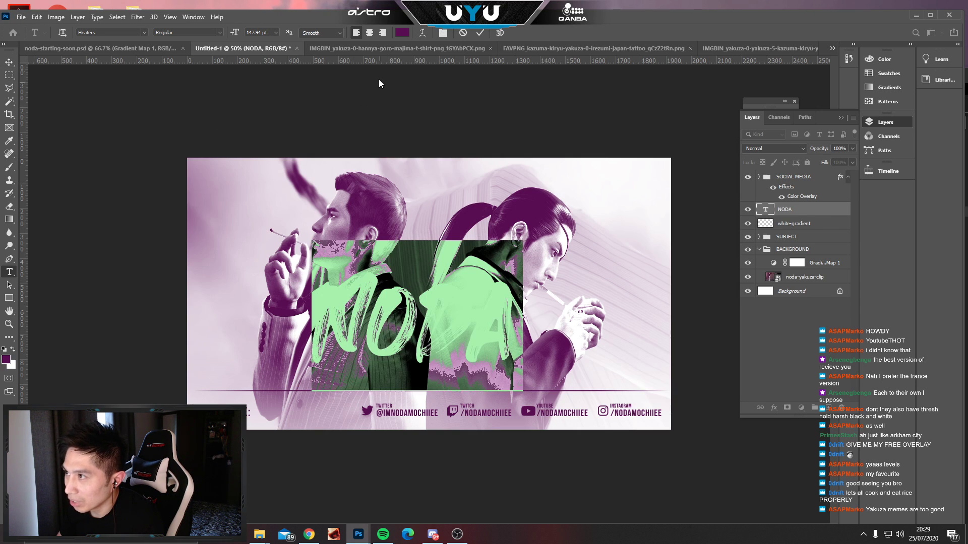
pyautogui.click(369, 33)
pyautogui.click(9, 61)
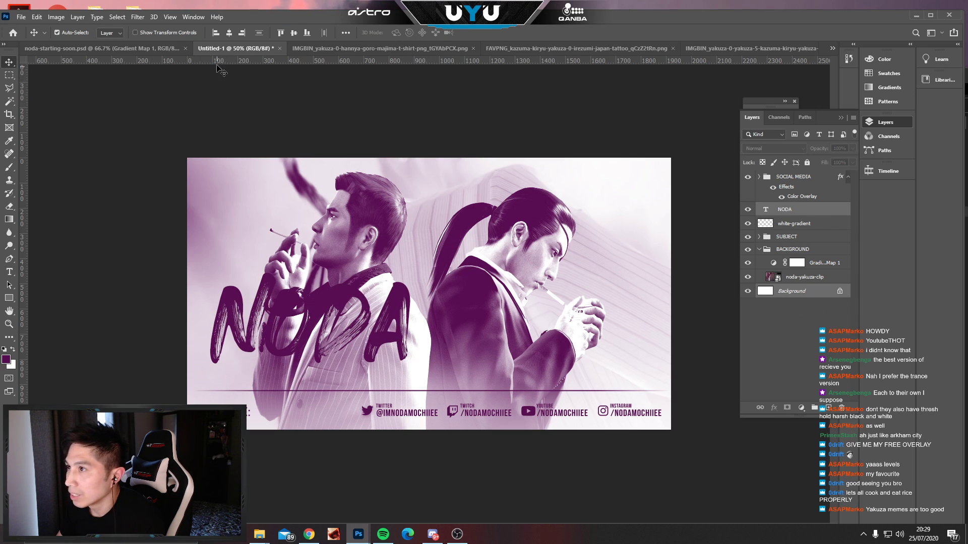
pyautogui.click(229, 33)
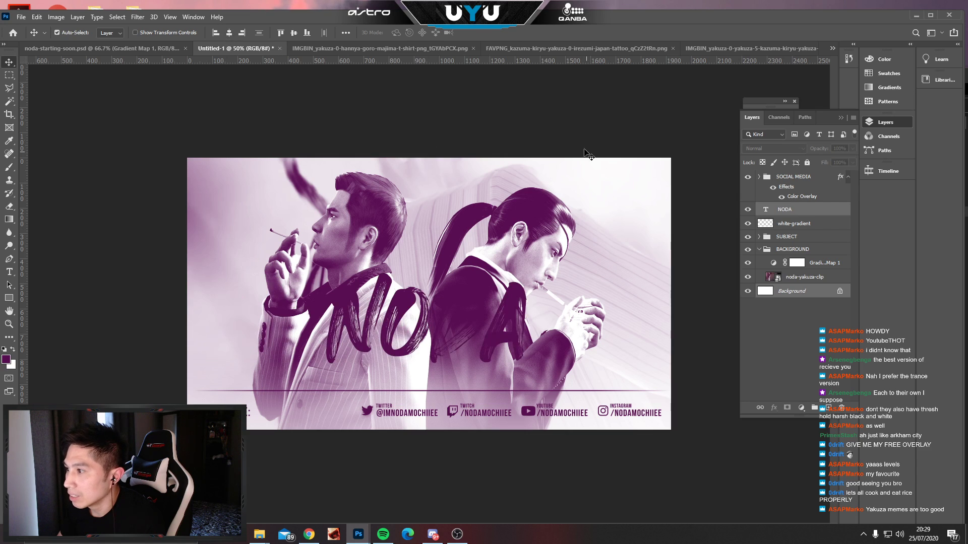
# Add a white drop shadow to the NODA text and set its opacity to 50%.
pyautogui.click(510, 298)
pyautogui.click(774, 407)
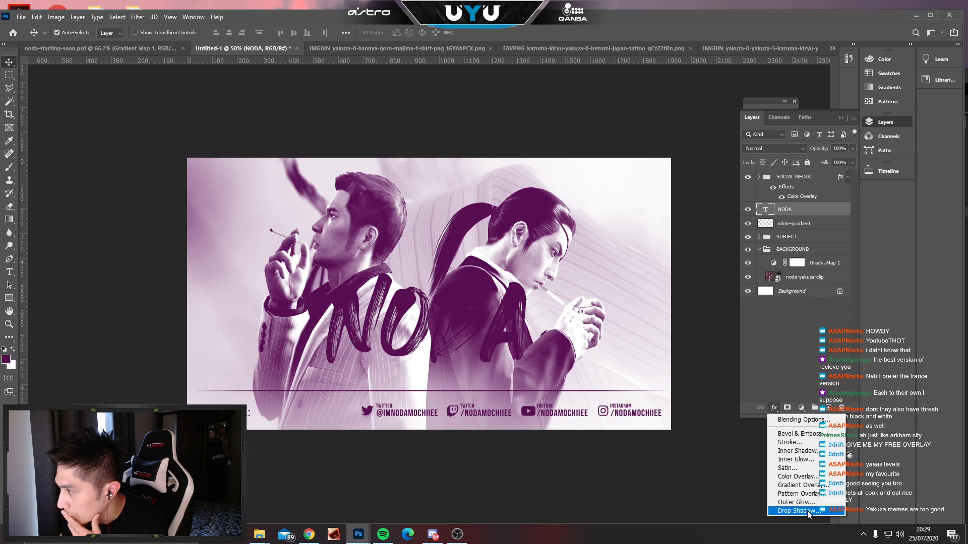
pyautogui.click(802, 510)
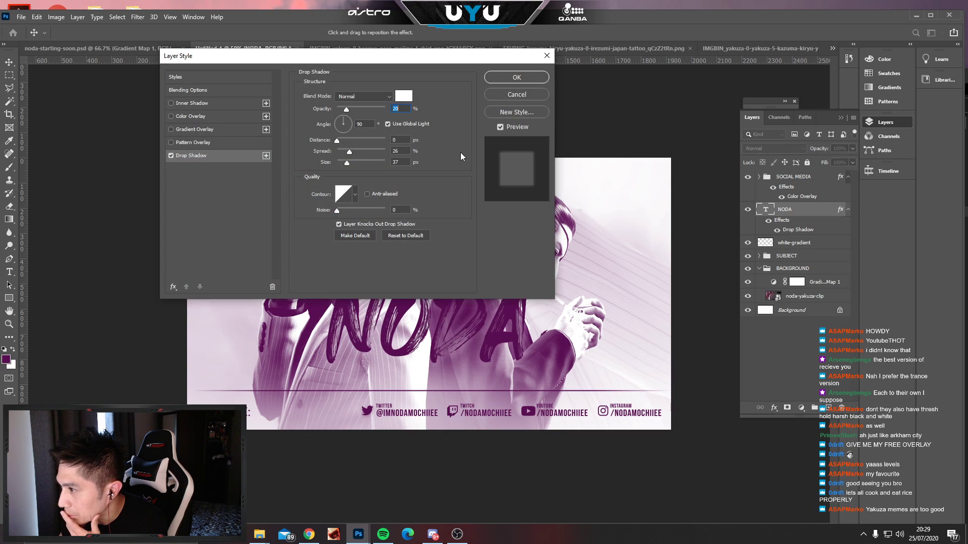
pyautogui.moveTo(427, 58); pyautogui.dragTo(833, 147)
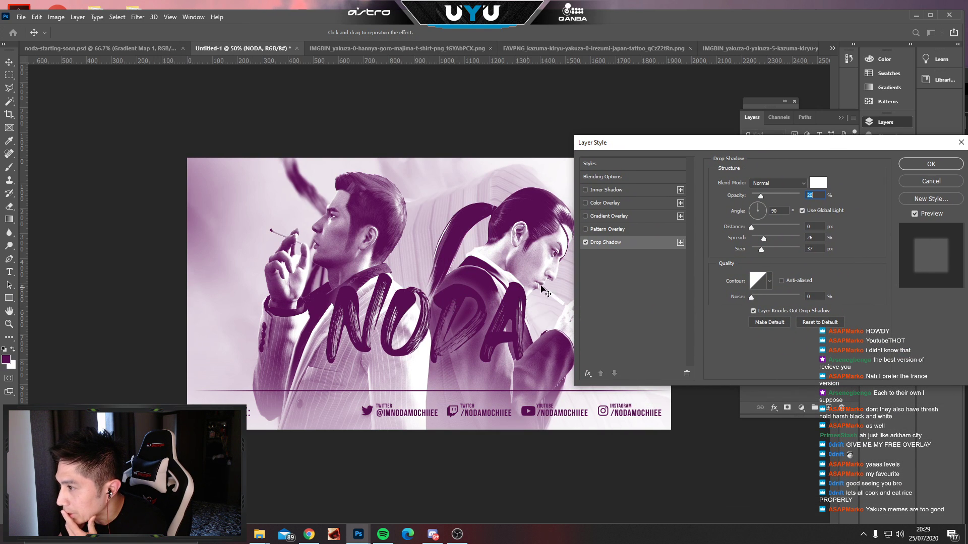
pyautogui.click(820, 195)
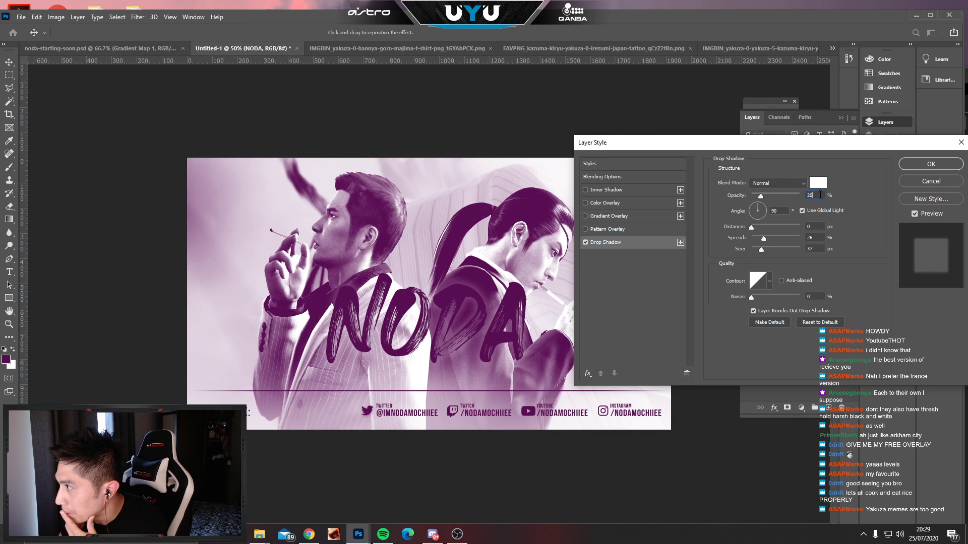
pyautogui.write('50')
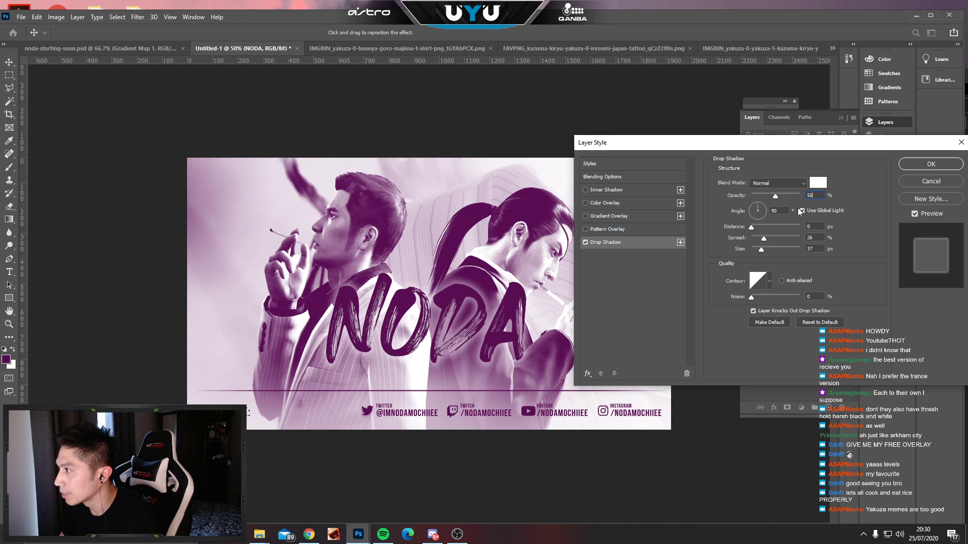
# Try the Overlay blend mode on the NODA drop shadow, return it to Normal and set the opacity to 40%.
pyautogui.click(780, 179)
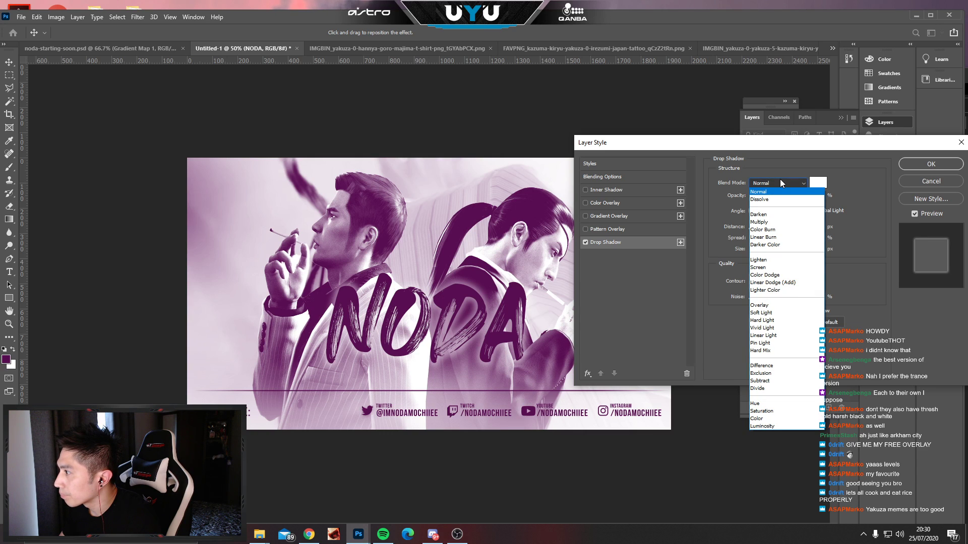
pyautogui.click(780, 304)
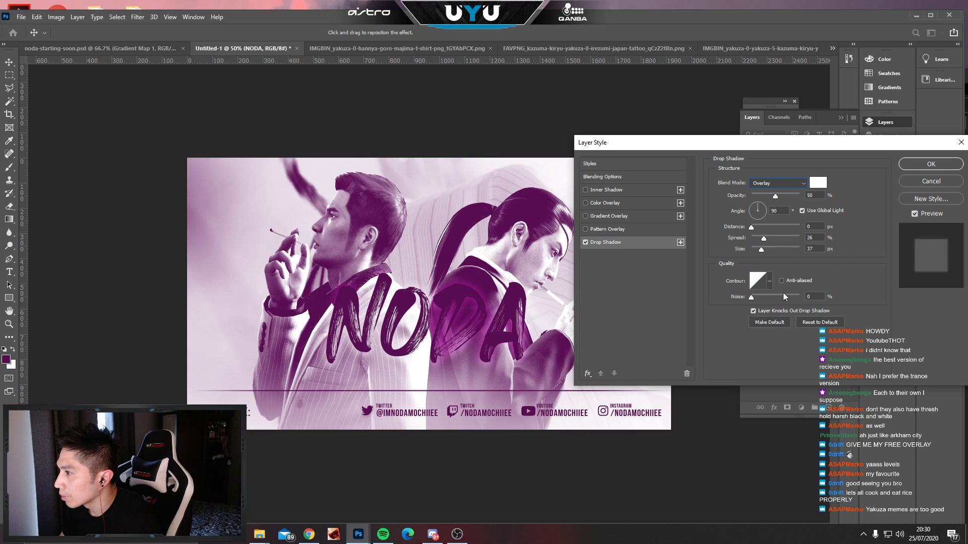
pyautogui.click(776, 182)
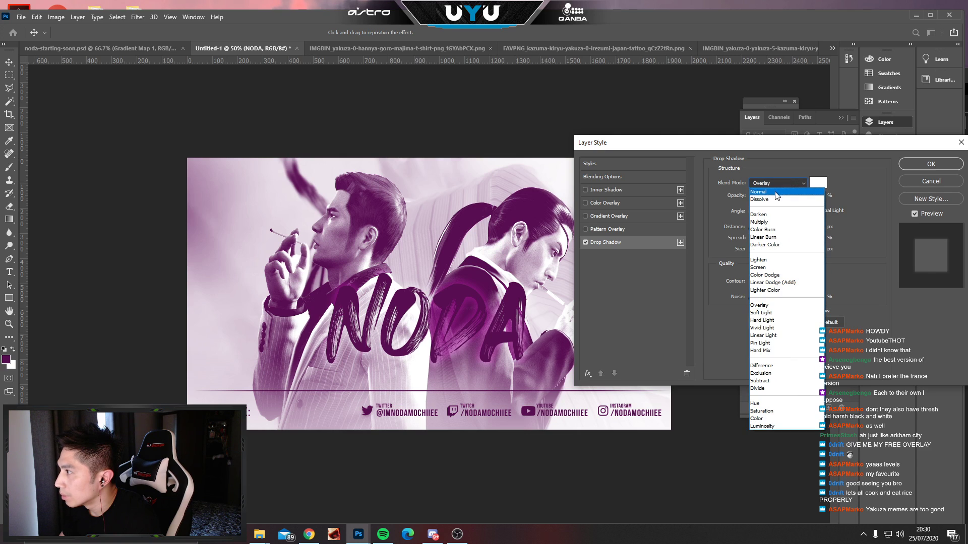
pyautogui.click(775, 193)
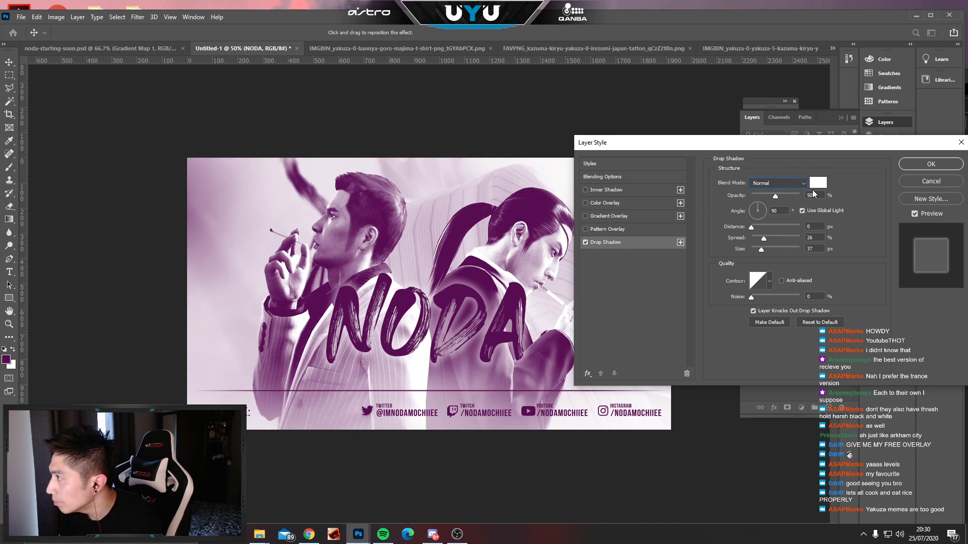
pyautogui.write('40')
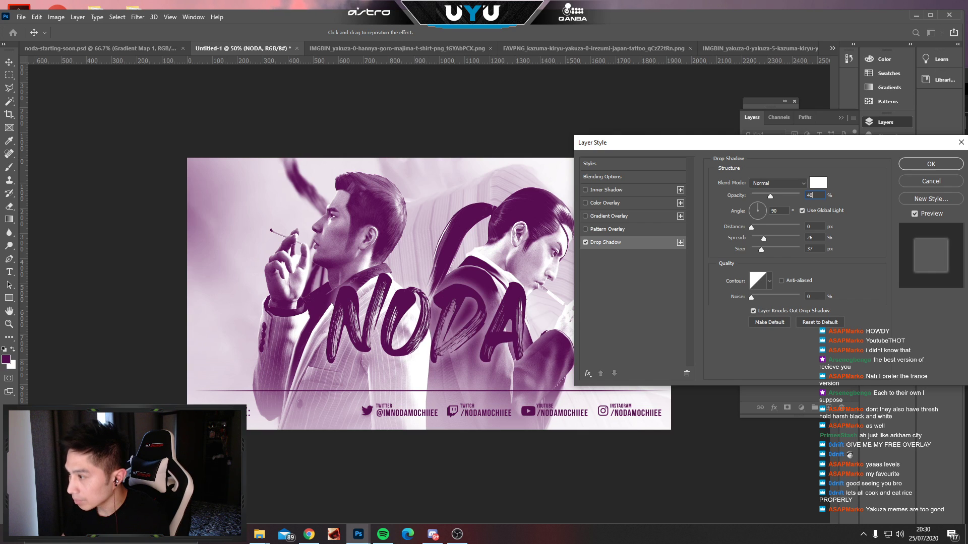
# Discard the displaced drop shadow and return the NODA text to the horizontal centre of the canvas.
pyautogui.moveTo(700, 133); pyautogui.dragTo(683, 267)
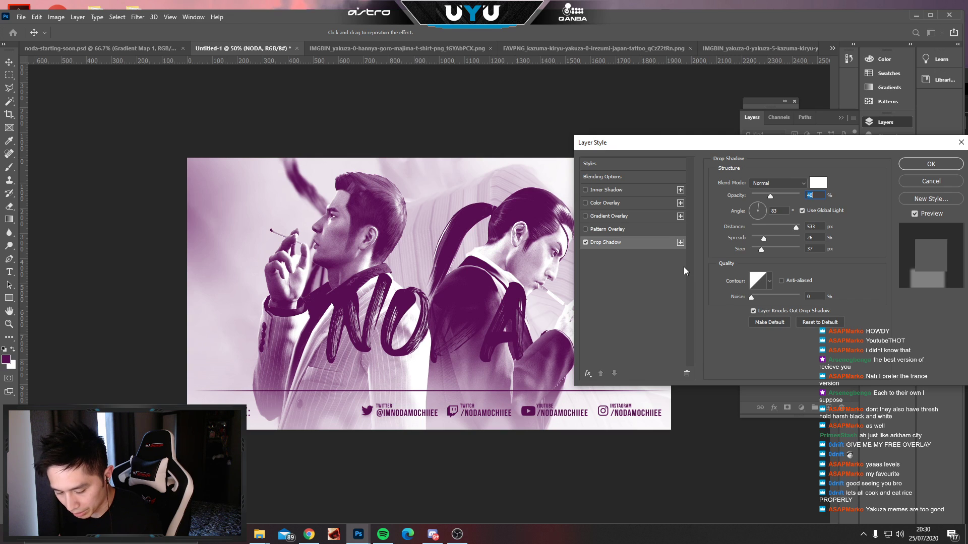
pyautogui.click(915, 183)
pyautogui.press('ctrl')
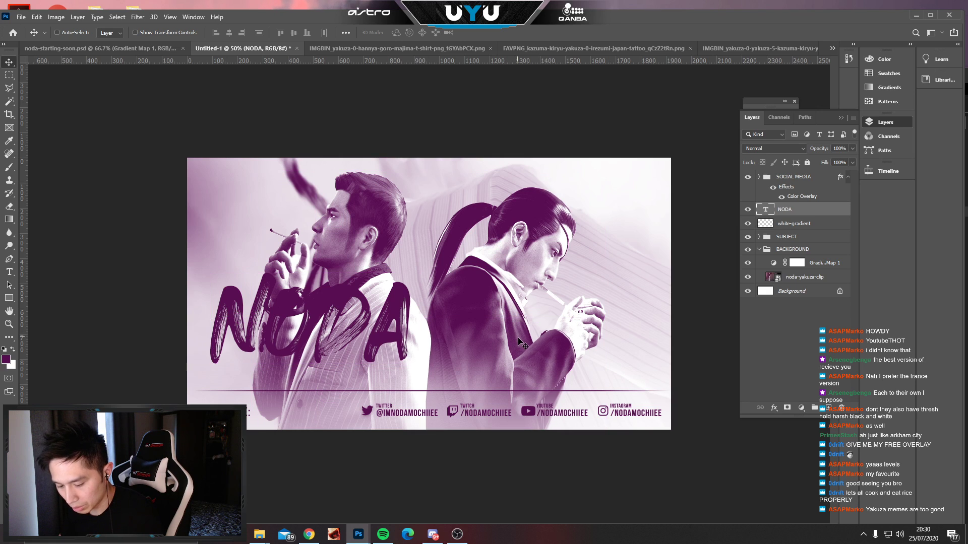
pyautogui.moveTo(519, 337); pyautogui.dragTo(636, 332)
# Apply a white Normal-mode drop shadow at 40% opacity to the NODA text.
pyautogui.click(773, 407)
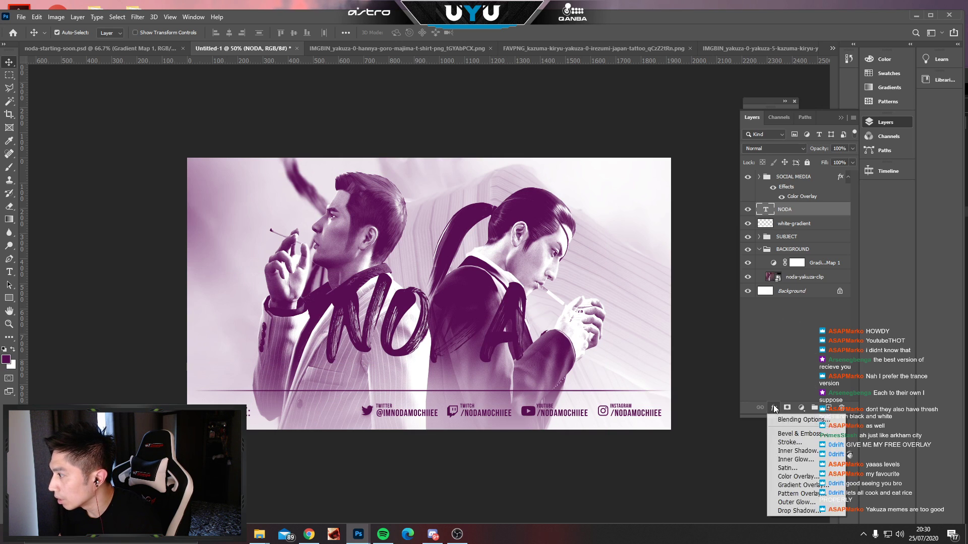
pyautogui.click(793, 511)
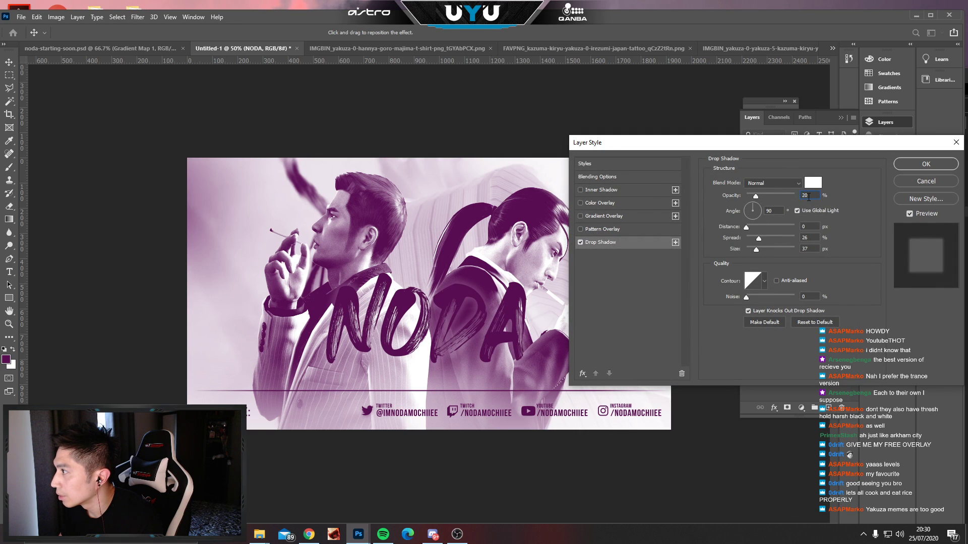
pyautogui.write('40')
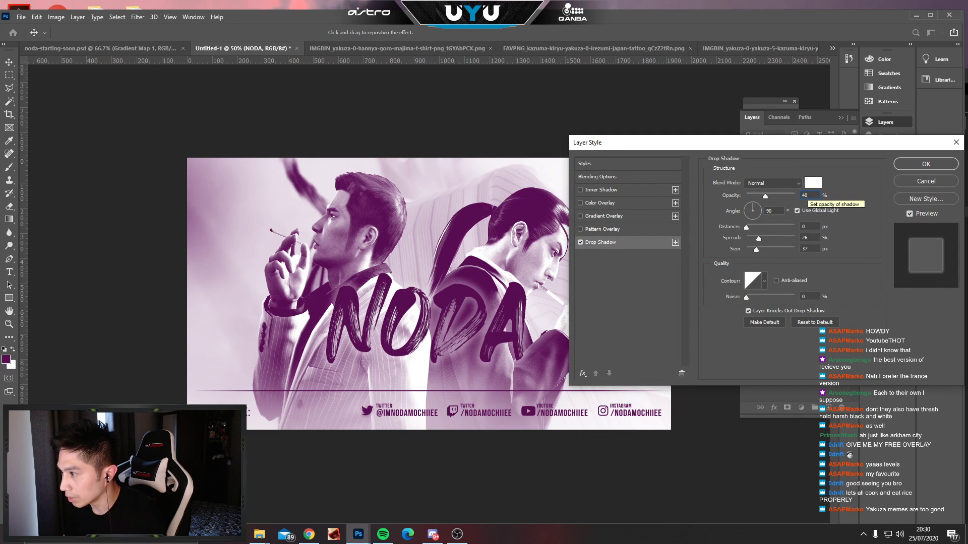
pyautogui.click(923, 164)
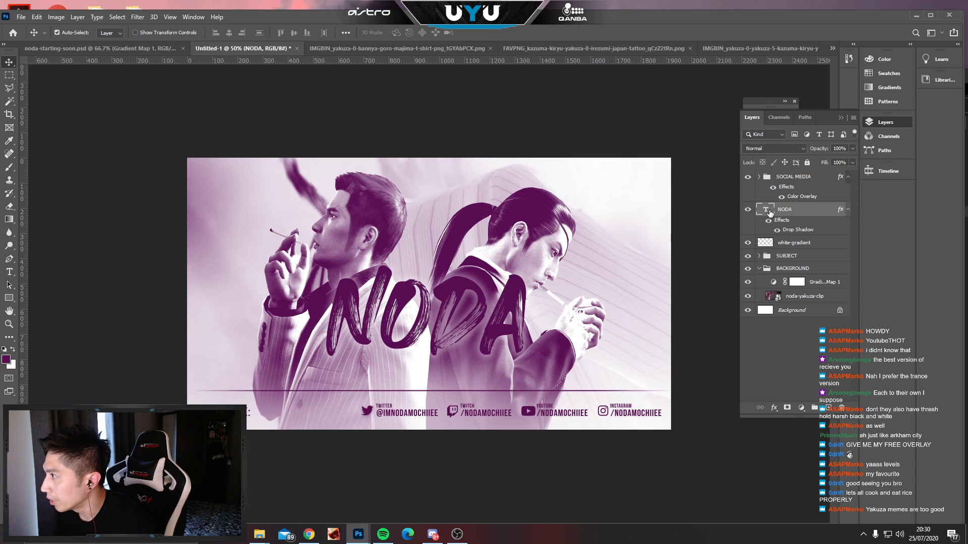
pyautogui.click(9, 272)
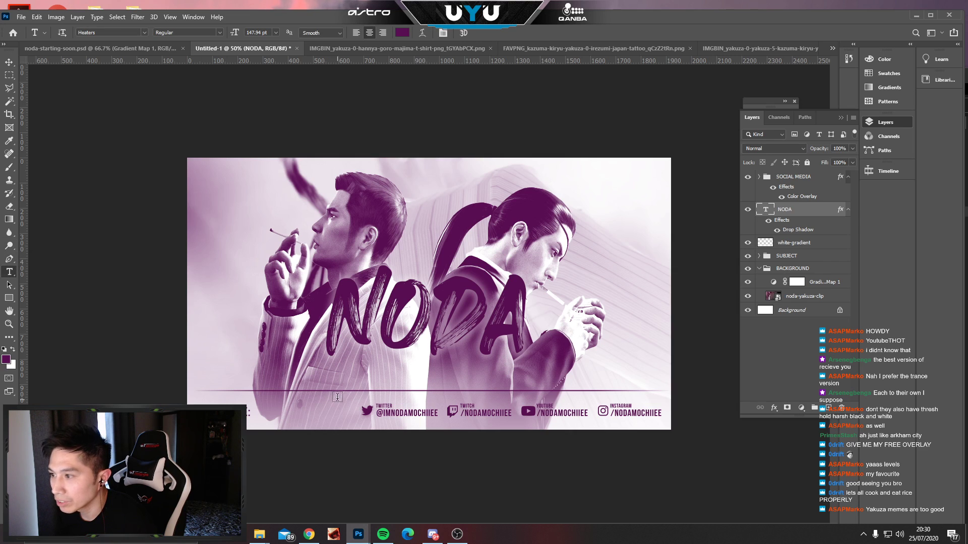
pyautogui.click(422, 378)
pyautogui.press('Escape')
pyautogui.press('v')
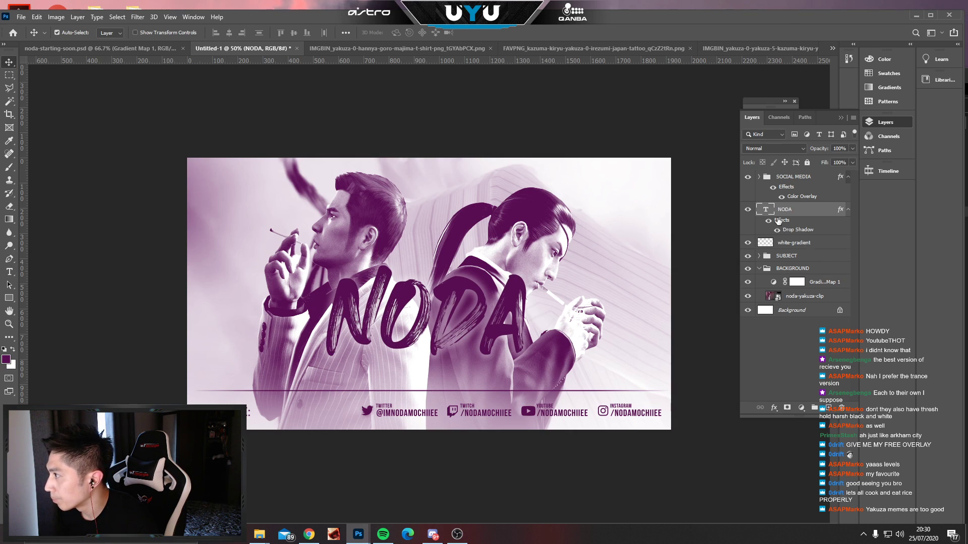
# Duplicate the NODA text layer and place the copy directly above the original title.
pyautogui.moveTo(768, 209); pyautogui.dragTo(828, 407)
pyautogui.moveTo(455, 306); pyautogui.dragTo(457, 205)
# Replace the wording of the upper NODA copy with "starting soon" in the same Heaters brush font.
pyautogui.click(9, 271)
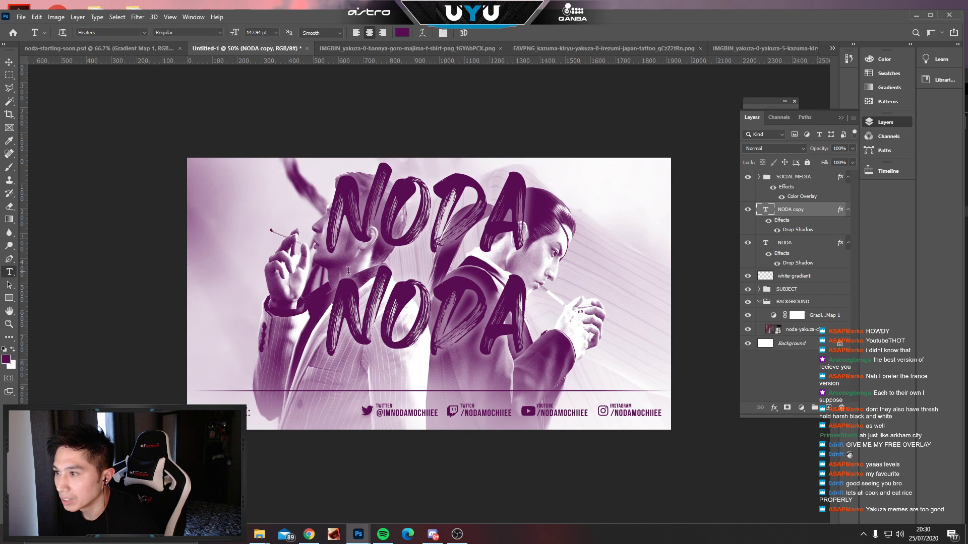
pyautogui.doubleClick(414, 229)
pyautogui.press('BackSpace')
pyautogui.write('sta')
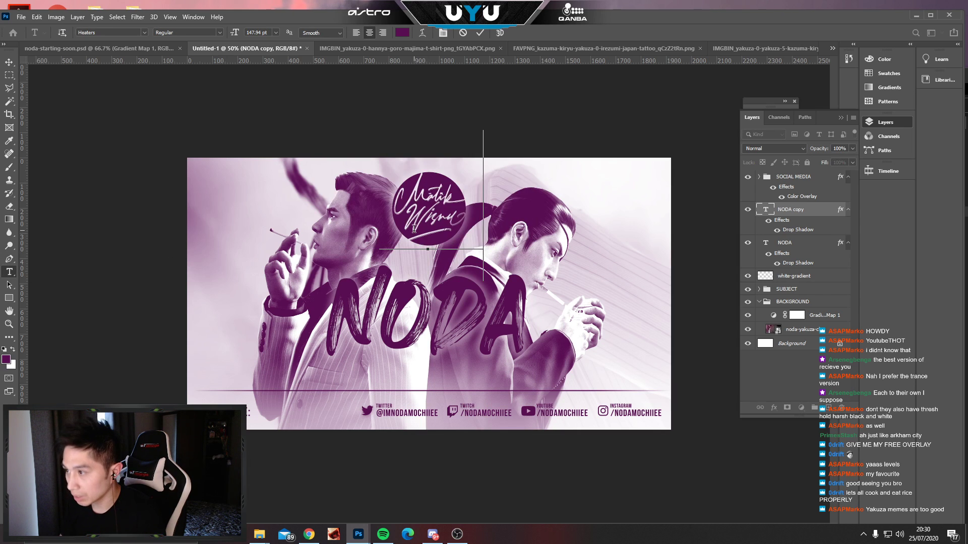
pyautogui.press('BackSpace')
pyautogui.press('BackSpace')
pyautogui.press('BackSpace')
pyautogui.press('BackSpace')
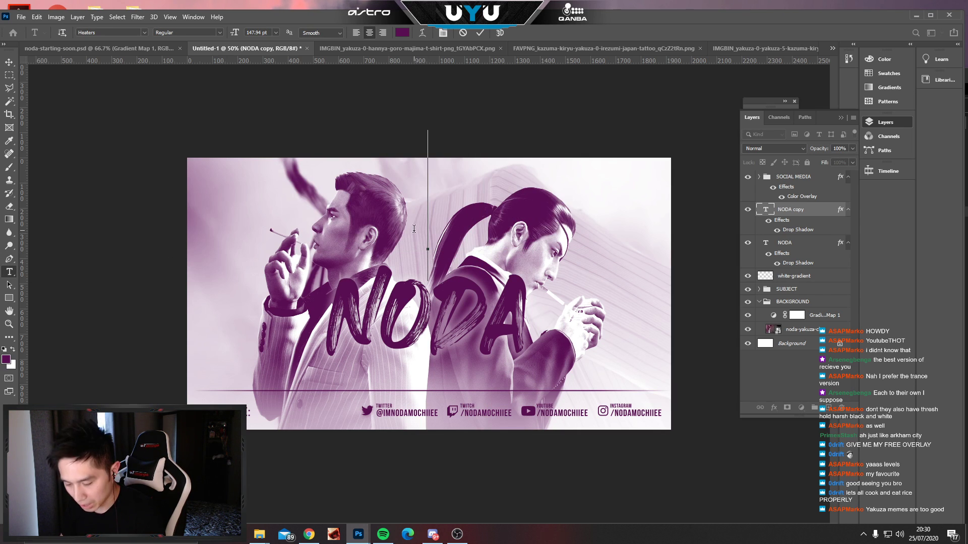
pyautogui.write('star')
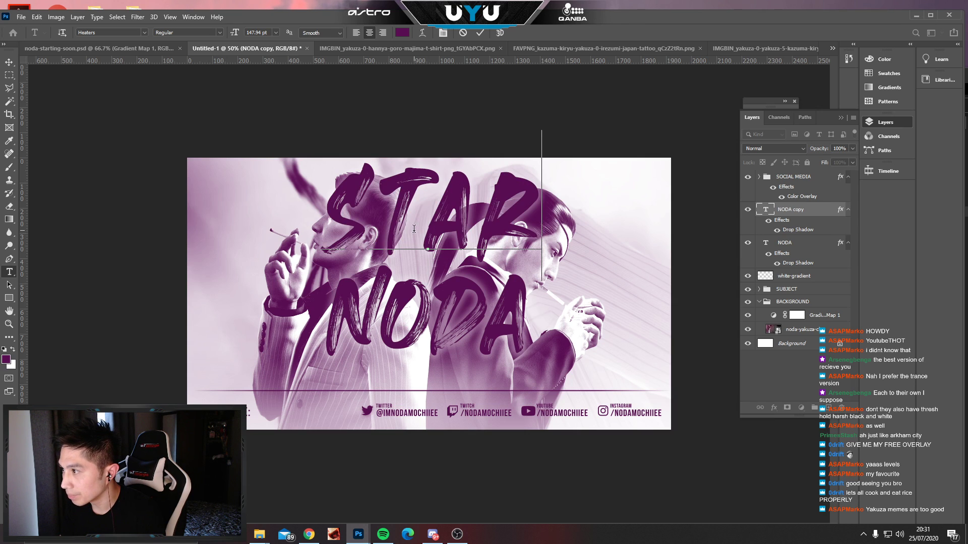
pyautogui.write('ting so')
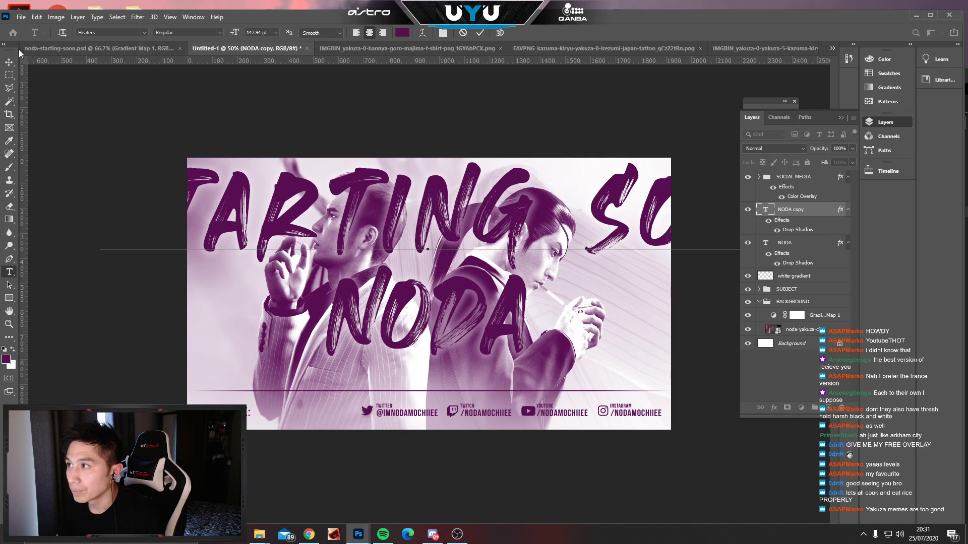
# Scale the large STARTING text down to about 14.39% and place it centred beneath the NODA title.
pyautogui.click(11, 63)
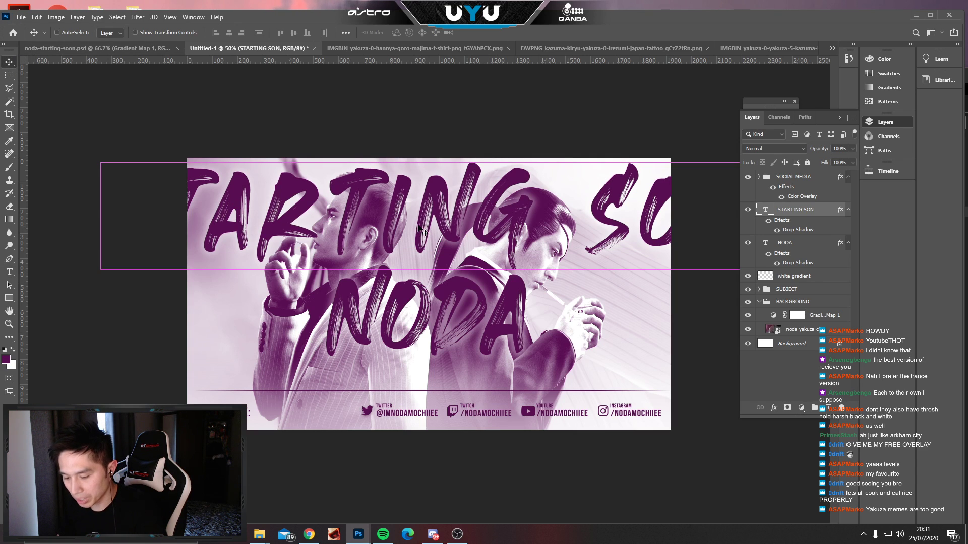
pyautogui.hotkey('ctrl', 't')
pyautogui.moveTo(101, 131); pyautogui.dragTo(380, 210)
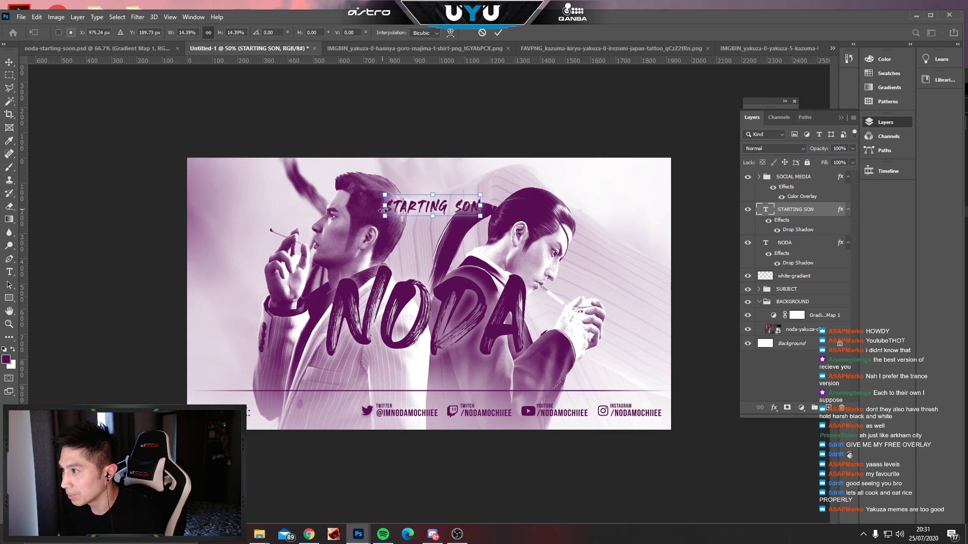
pyautogui.moveTo(443, 207); pyautogui.dragTo(455, 368)
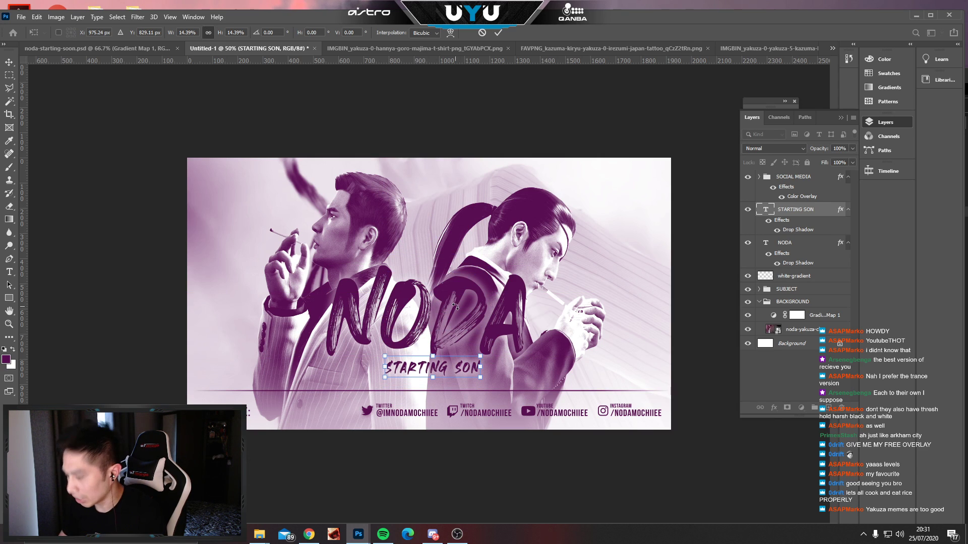
pyautogui.press('Return')
# Correct the wording of the small line beneath the NODA title to STARTING SOON.
pyautogui.click(9, 272)
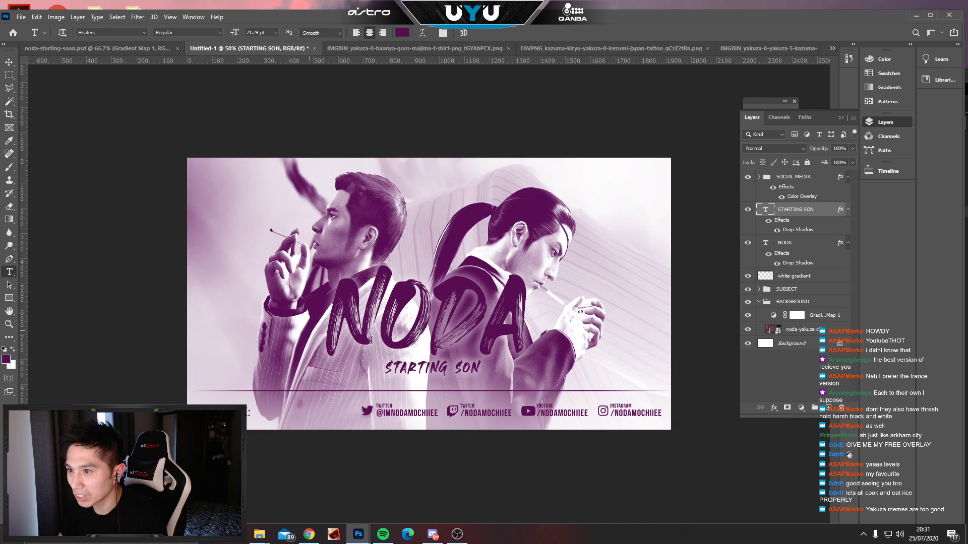
pyautogui.click(460, 370)
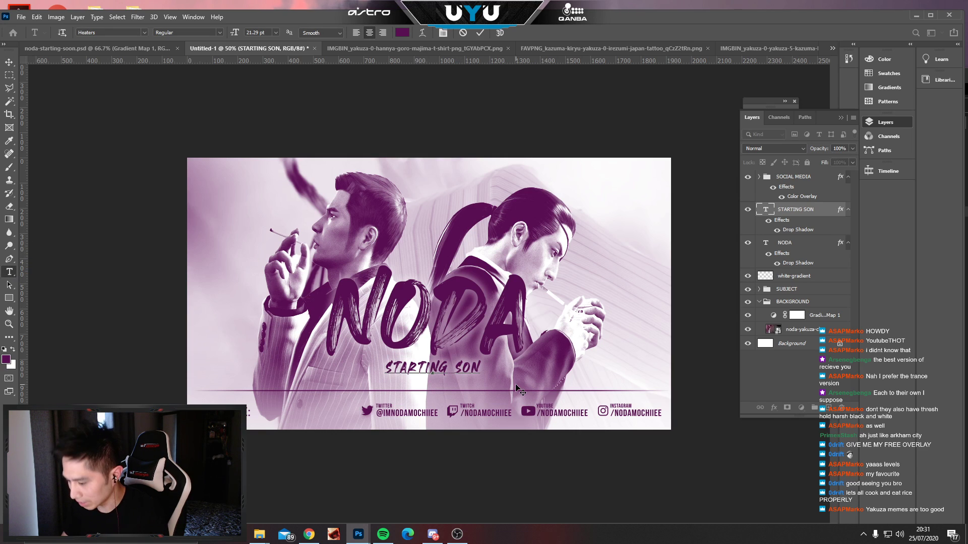
pyautogui.write('O')
pyautogui.click(9, 62)
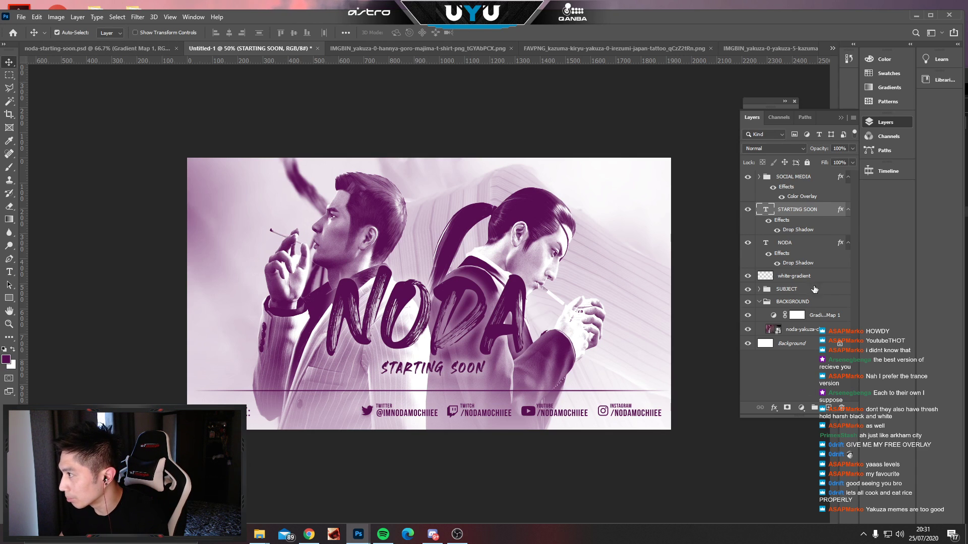
# Align the STARTING SOON text to the canvas's horizontal centre and nudge it slightly down.
pyautogui.click(808, 346)
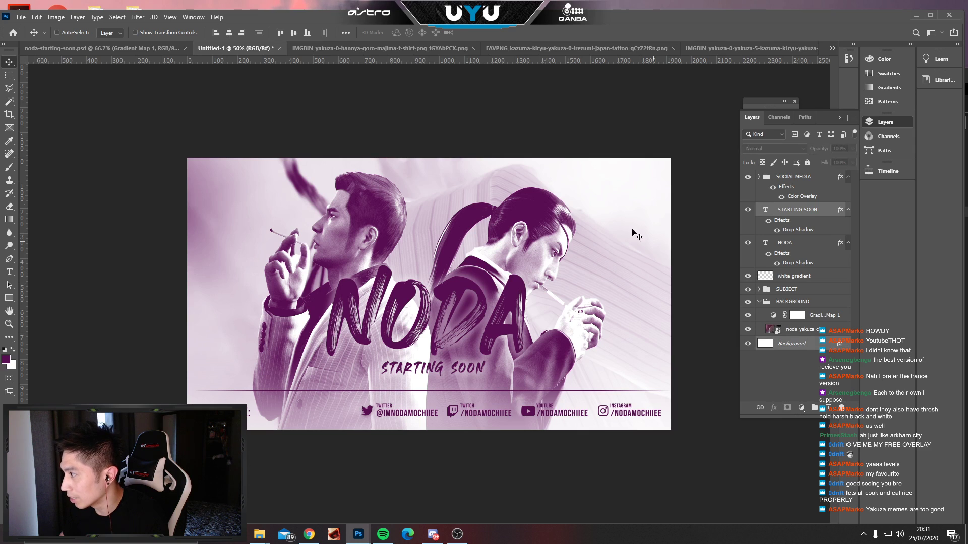
pyautogui.click(229, 33)
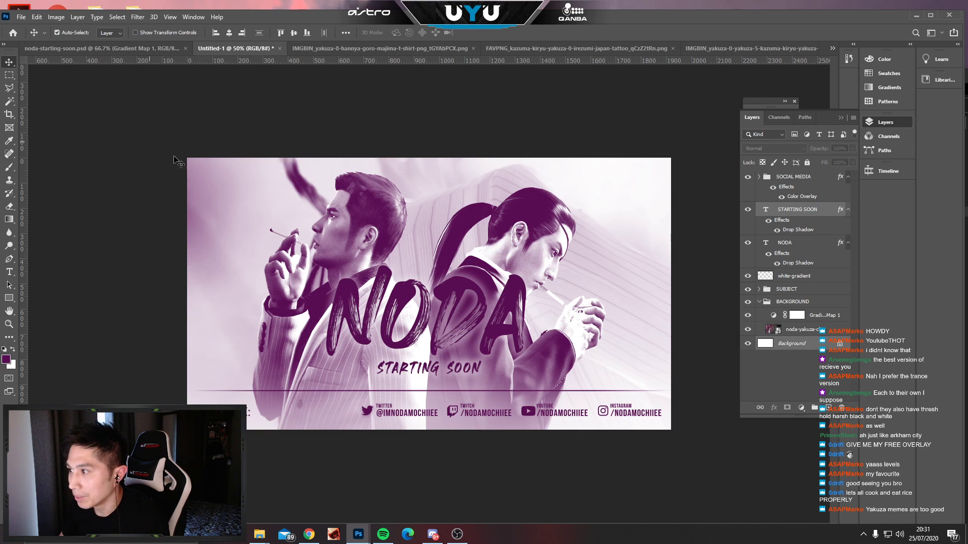
pyautogui.click(436, 372)
pyautogui.press('Down')
pyautogui.press('Down')
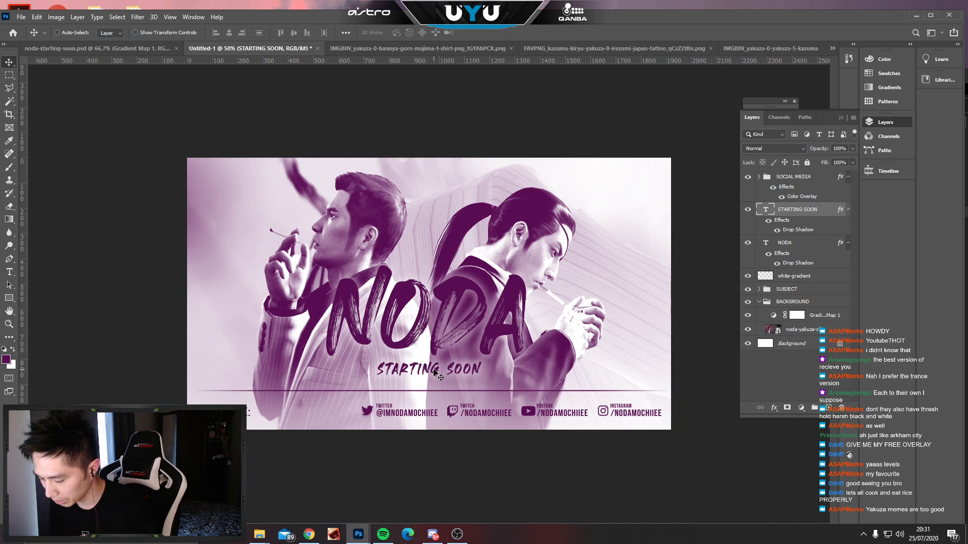
# Add a white 1 px inside stroke in Normal mode to the NODA text.
pyautogui.hotkey('ctrl', '+')
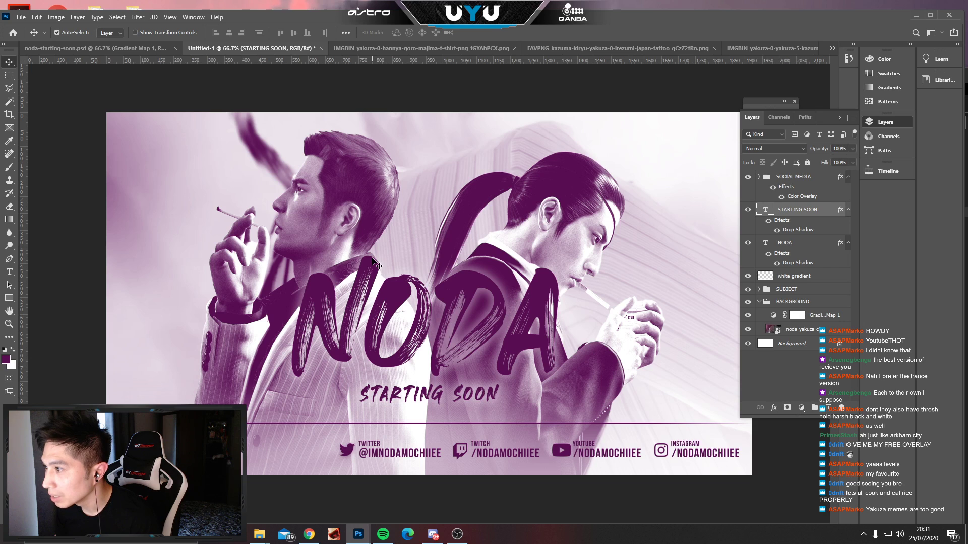
pyautogui.click(554, 283)
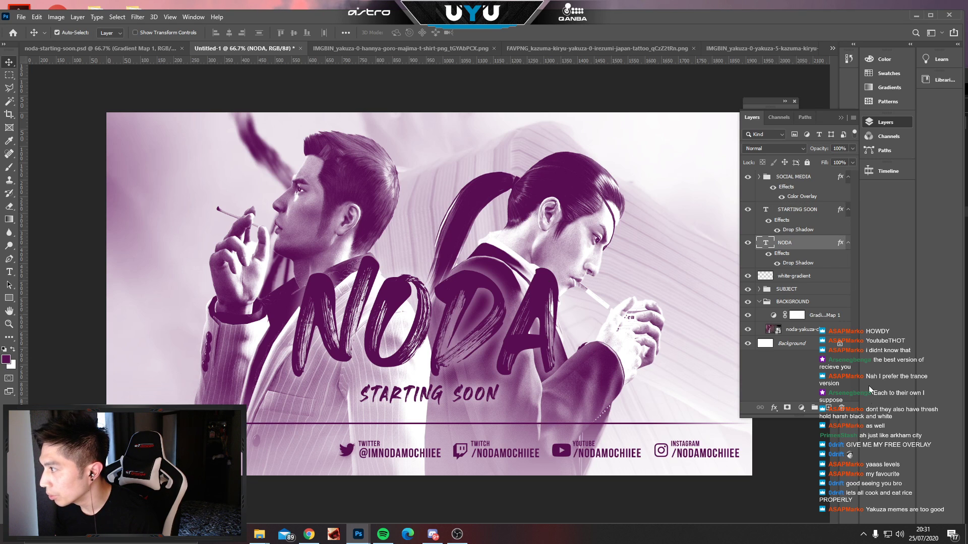
pyautogui.click(774, 409)
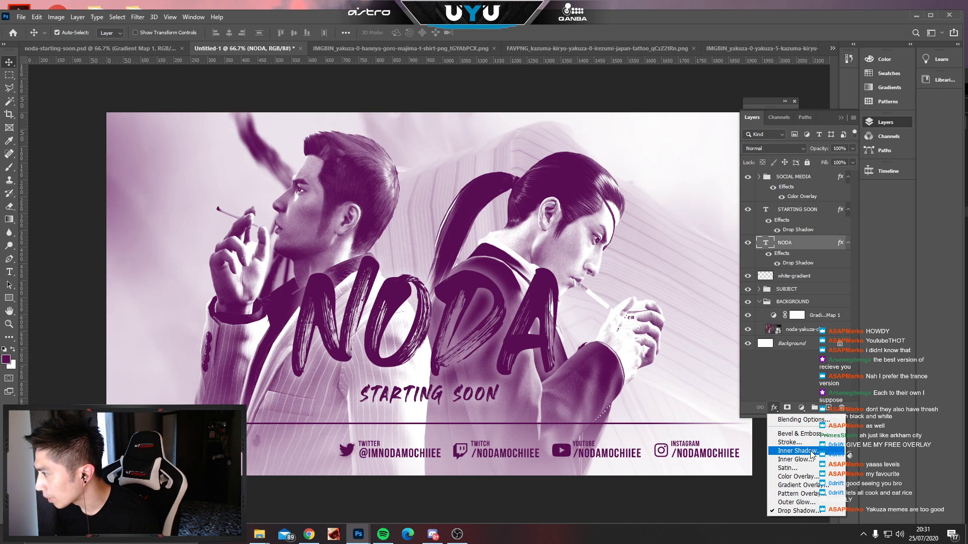
pyautogui.click(795, 442)
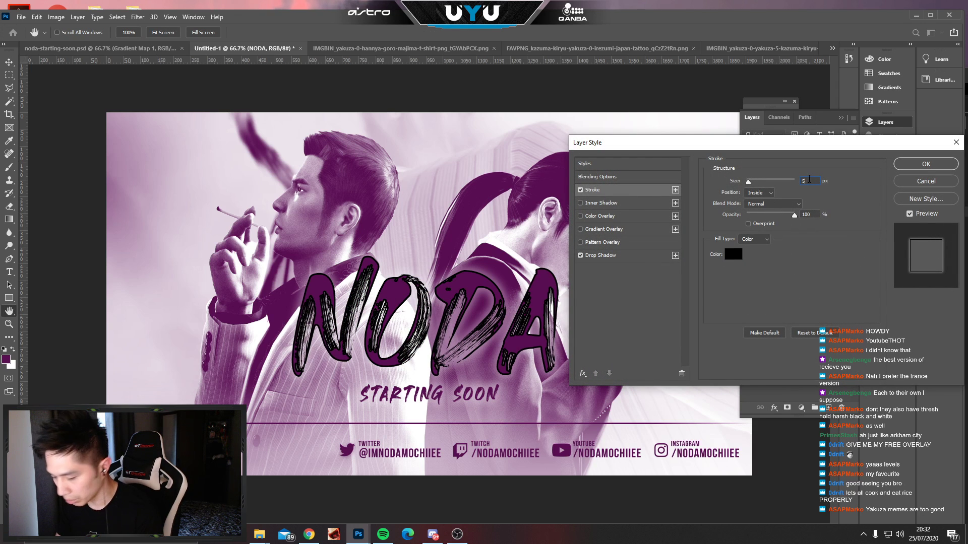
pyautogui.write('1')
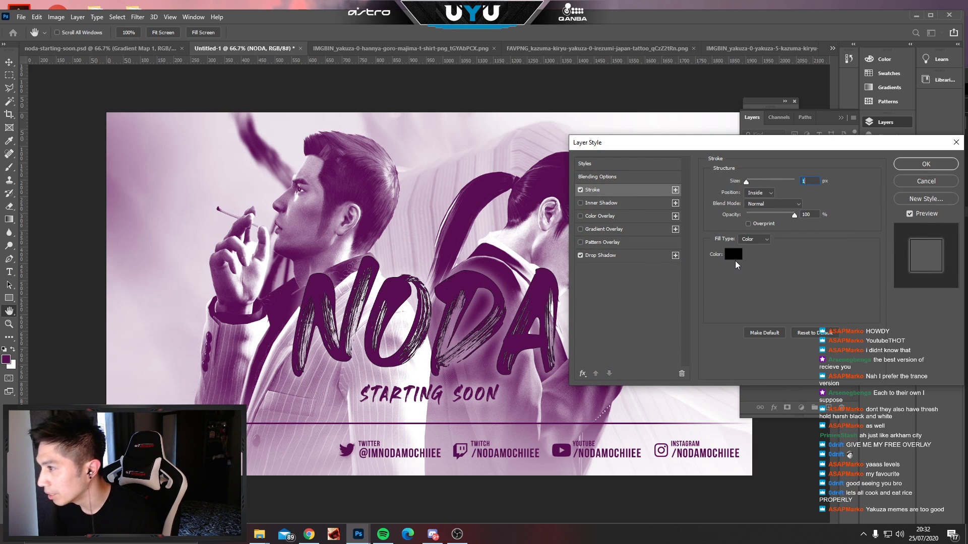
pyautogui.click(731, 257)
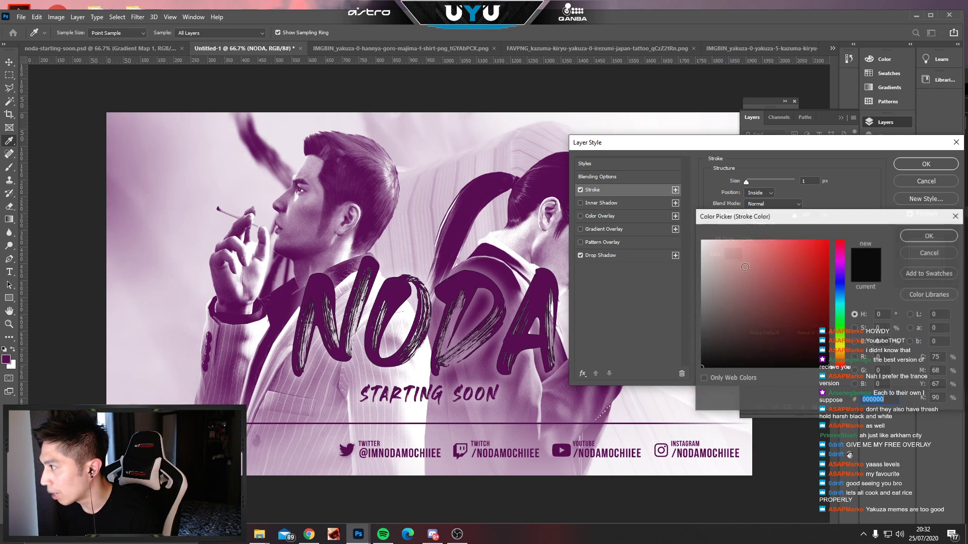
pyautogui.click(701, 240)
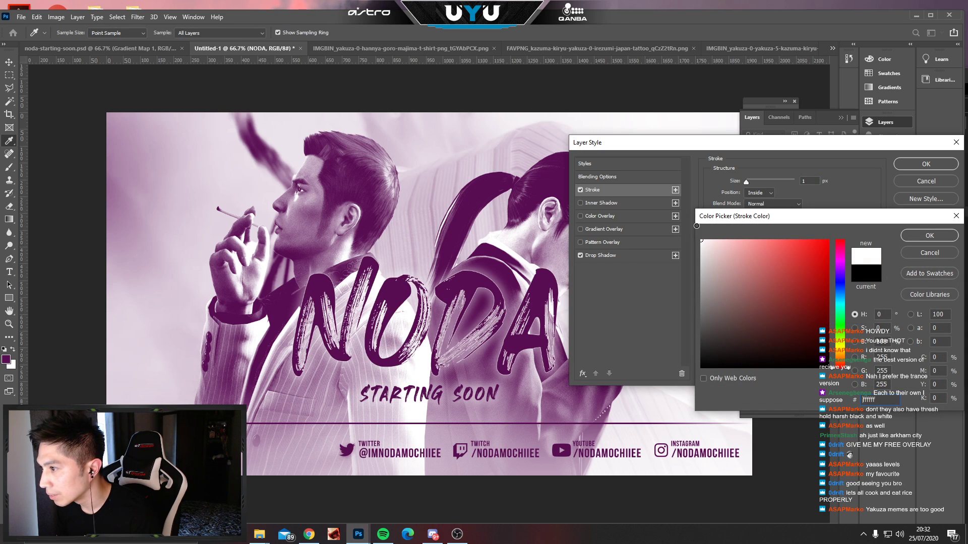
pyautogui.click(925, 240)
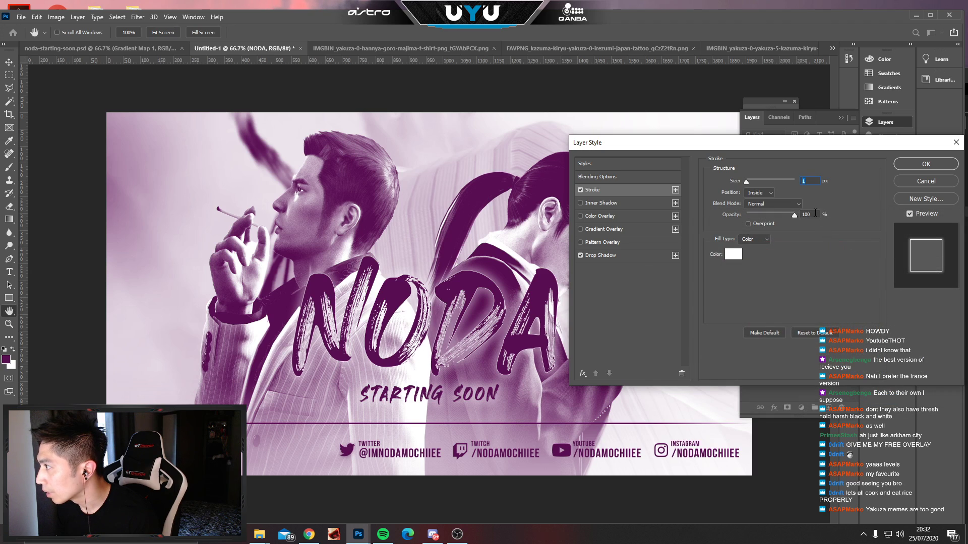
# Set the NODA stroke's opacity to 50% and apply the layer style.
pyautogui.write('50')
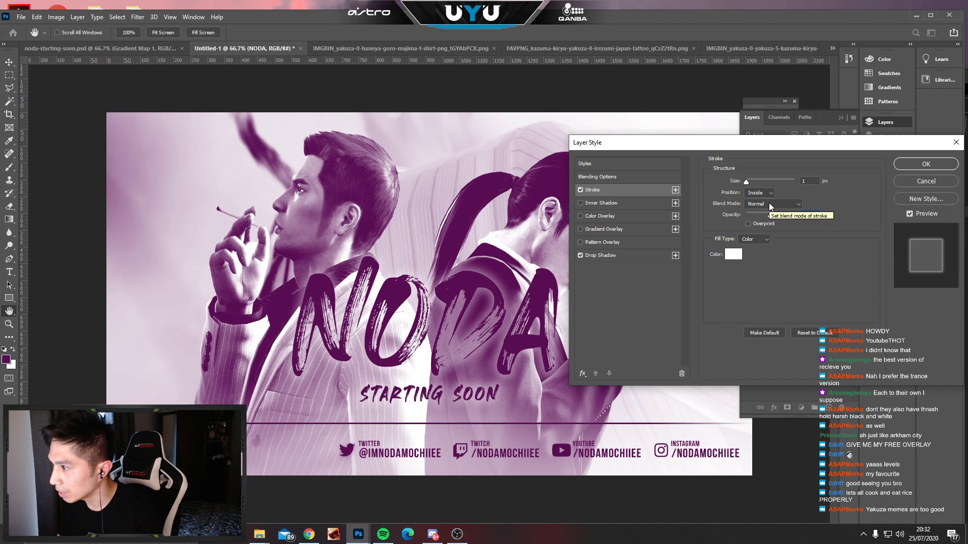
pyautogui.press('BackSpace')
pyautogui.press('BackSpace')
pyautogui.write('70')
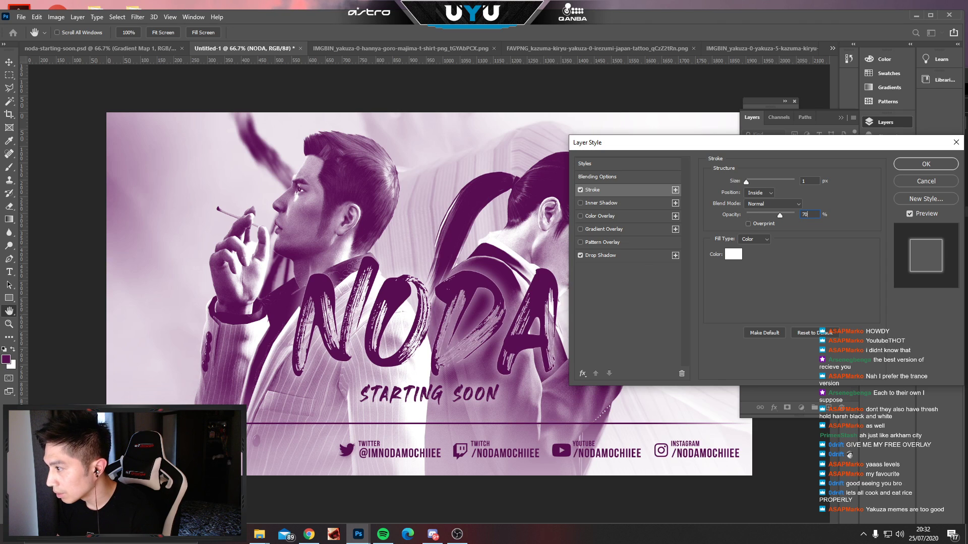
pyautogui.press('BackSpace')
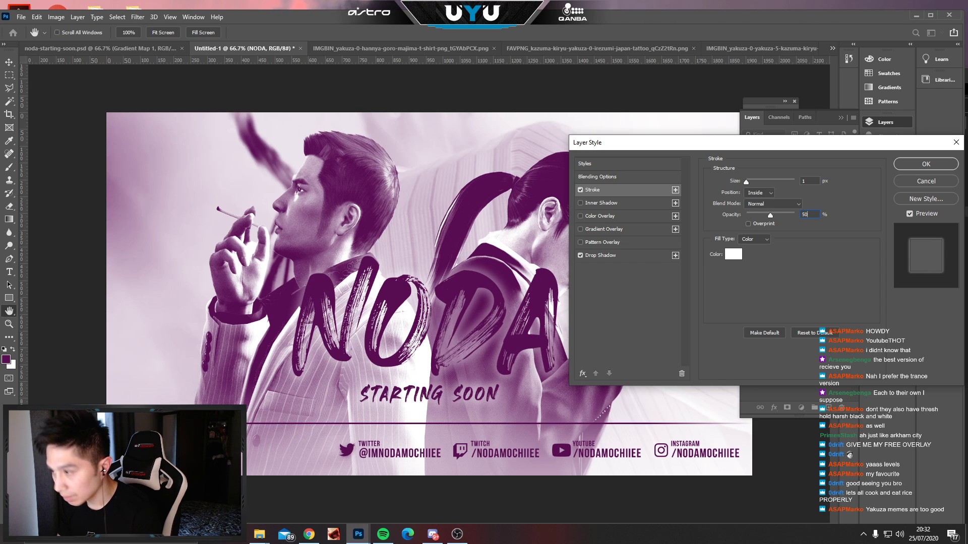
pyautogui.write('0')
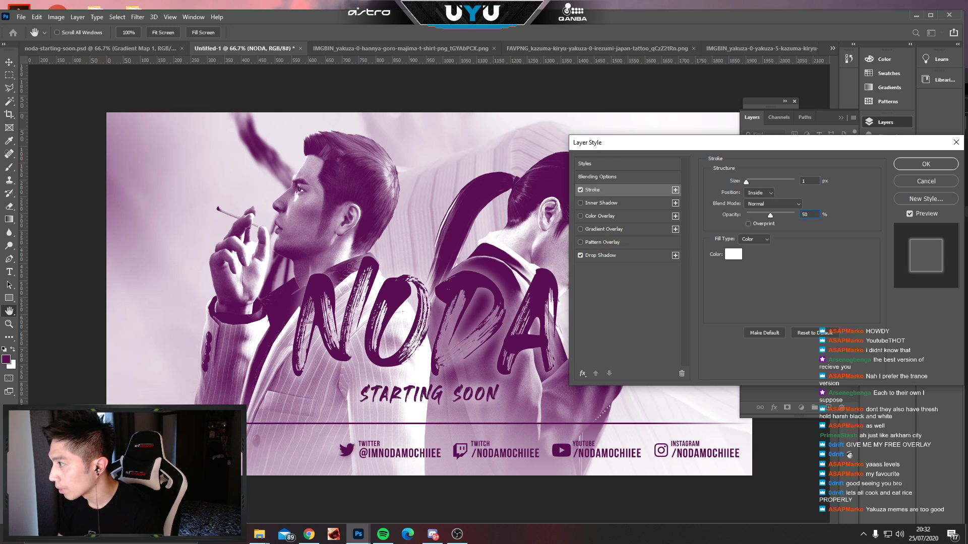
pyautogui.press('Return')
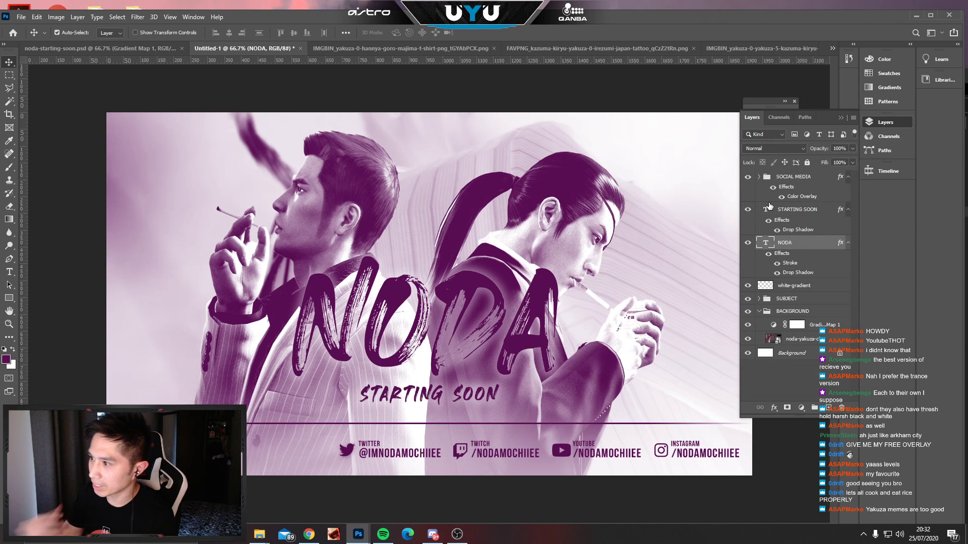
# Check the whole composition and compare the NODA text with and without its stroke, keeping the stroke.
pyautogui.hotkey('ctrl', '-')
pyautogui.hotkey('ctrl', '-')
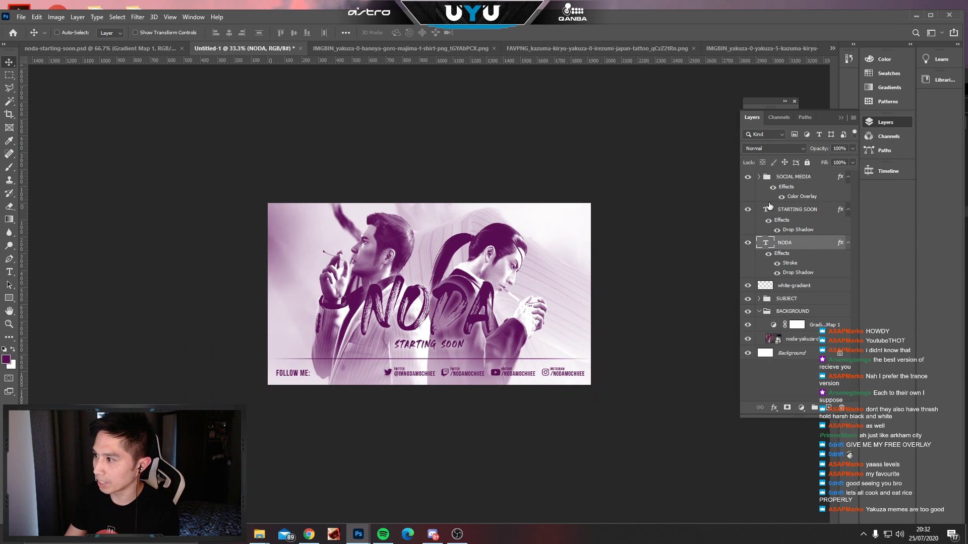
pyautogui.hotkey('ctrl', '+')
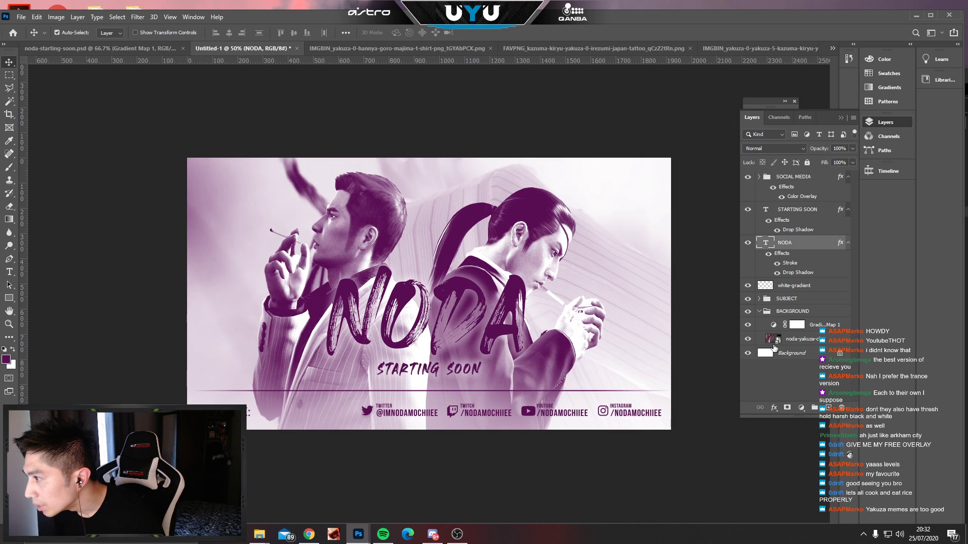
pyautogui.click(774, 408)
pyautogui.click(792, 442)
pyautogui.click(580, 190)
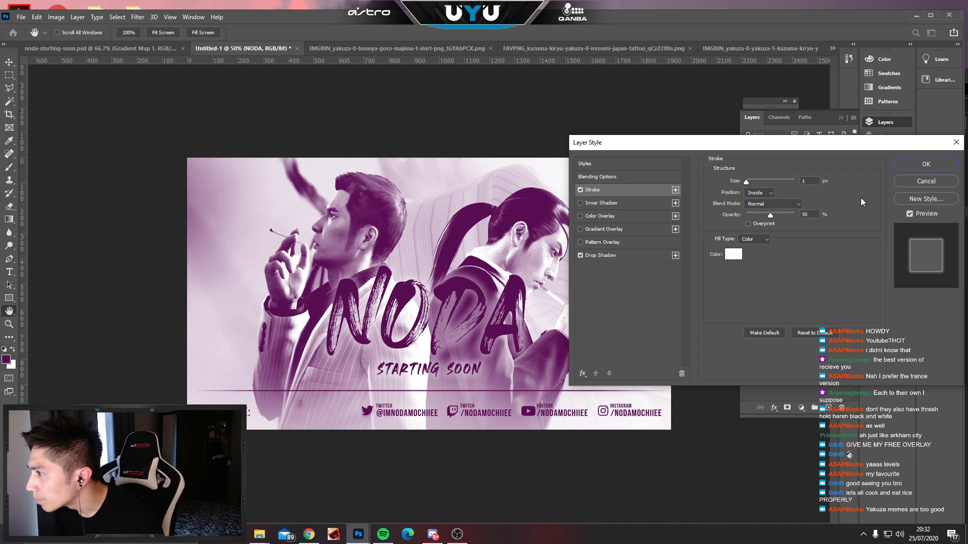
pyautogui.click(918, 165)
pyautogui.press('v')
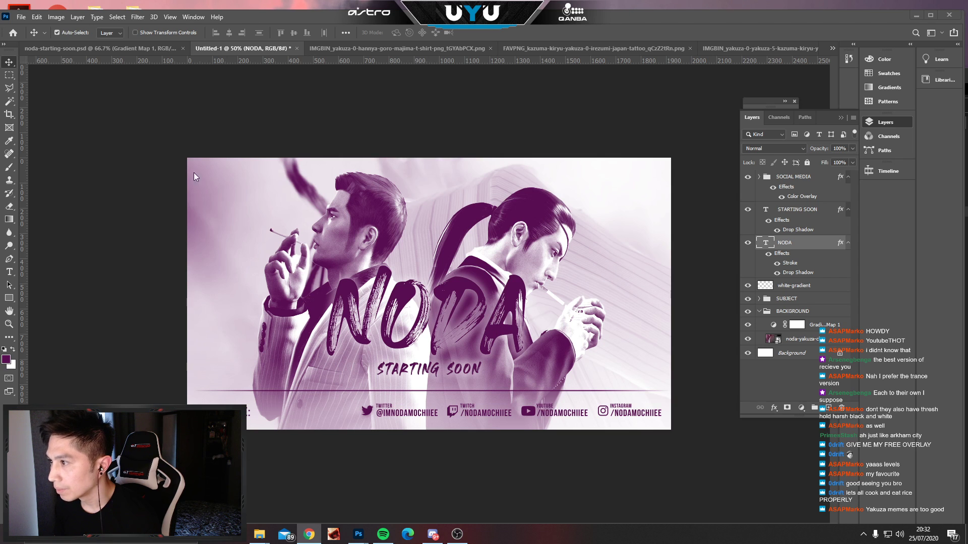
# Save the document on the computer in the Noda folder as noda-starting-soon-2.psd with Maximize Compatibility on.
pyautogui.click(21, 17)
pyautogui.click(30, 138)
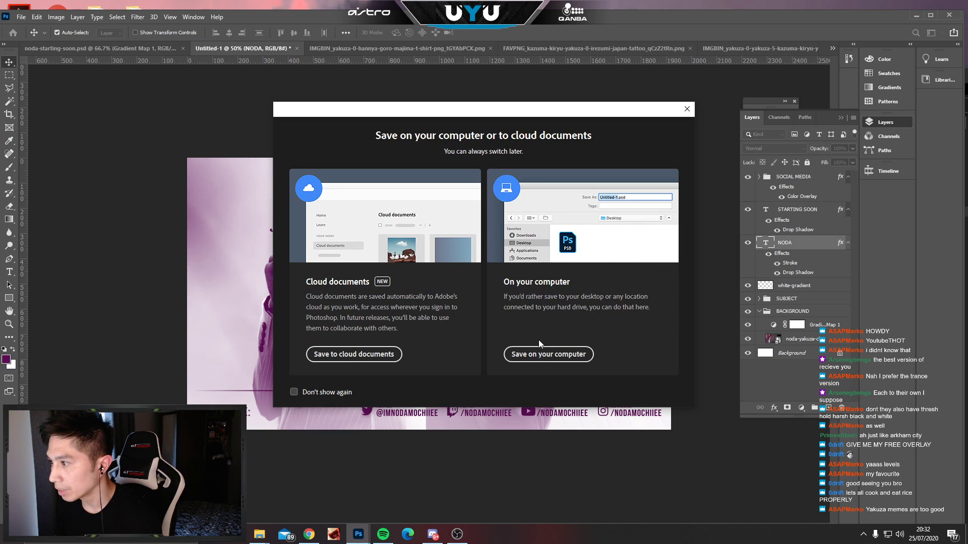
pyautogui.click(560, 354)
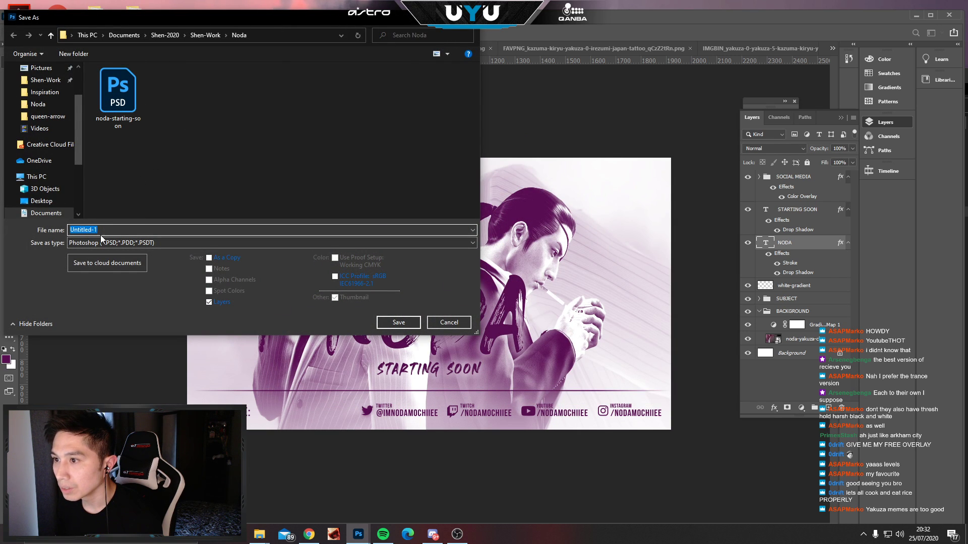
pyautogui.press('BackSpace')
pyautogui.write('NODA')
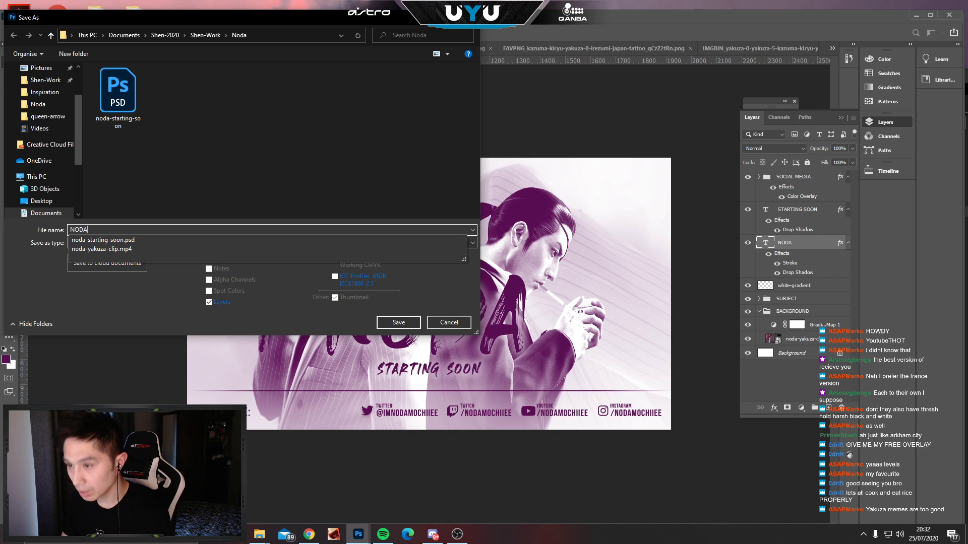
pyautogui.press('BackSpace')
pyautogui.write('noda-starting-soon.')
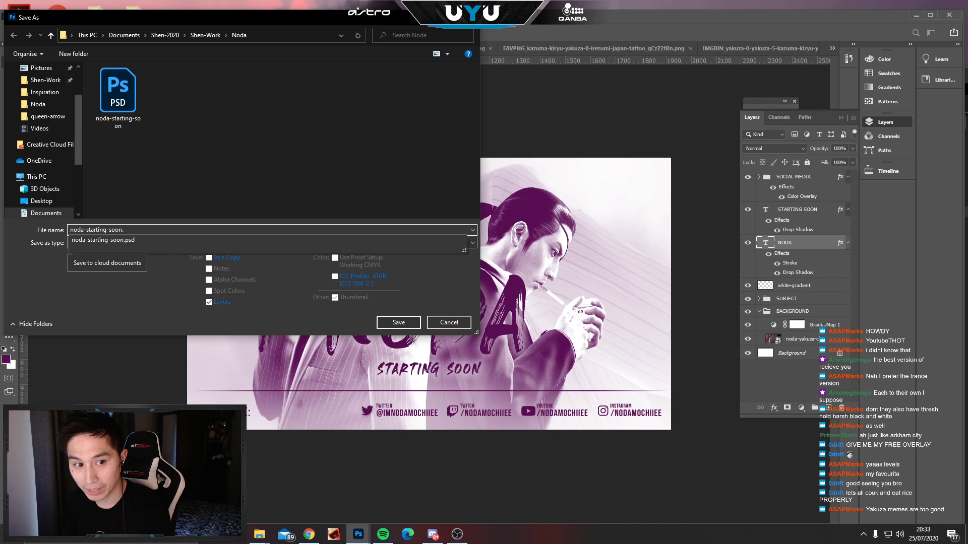
pyautogui.click(100, 236)
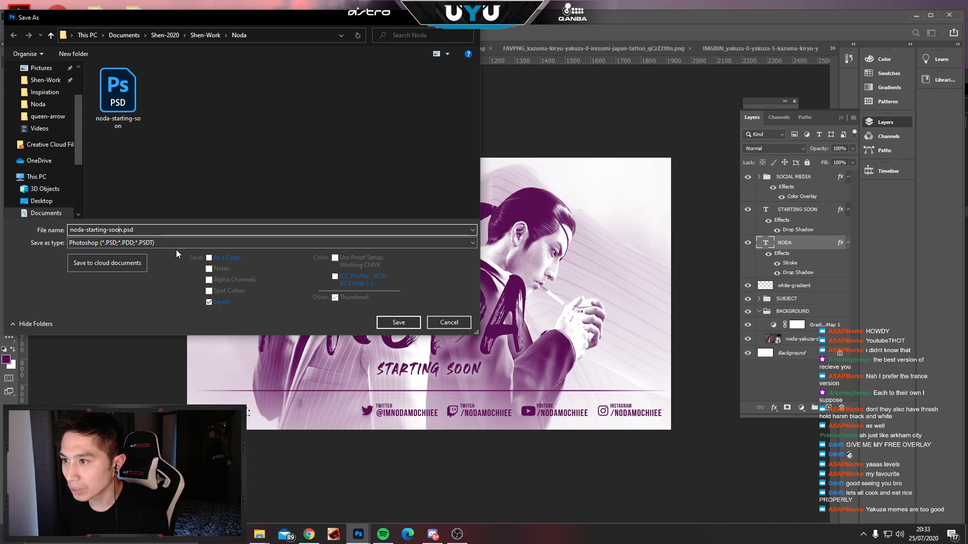
pyautogui.write('-2')
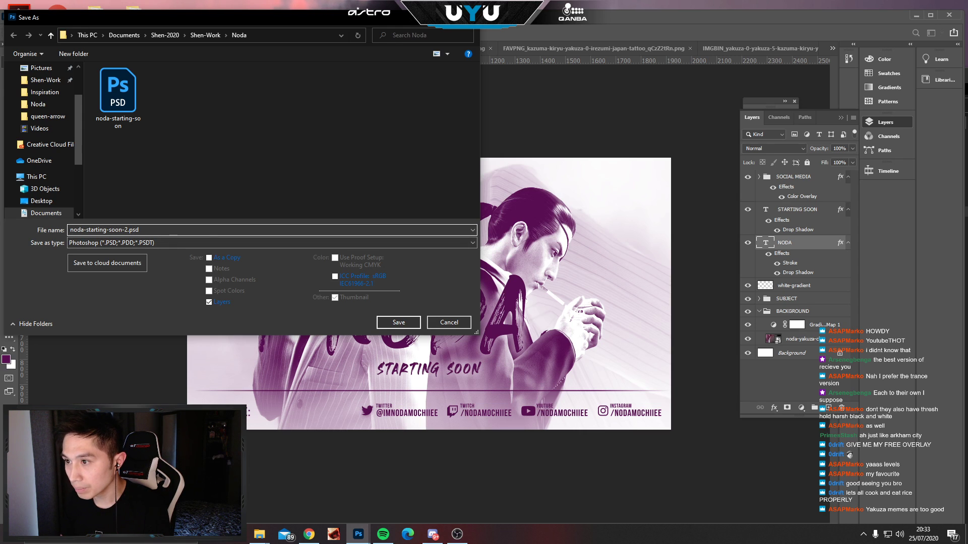
pyautogui.press('Return')
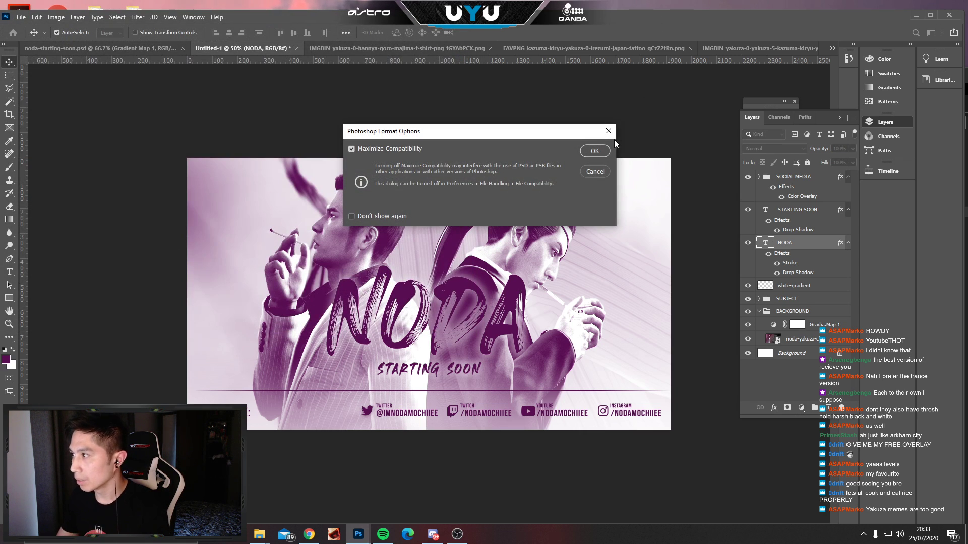
pyautogui.click(595, 152)
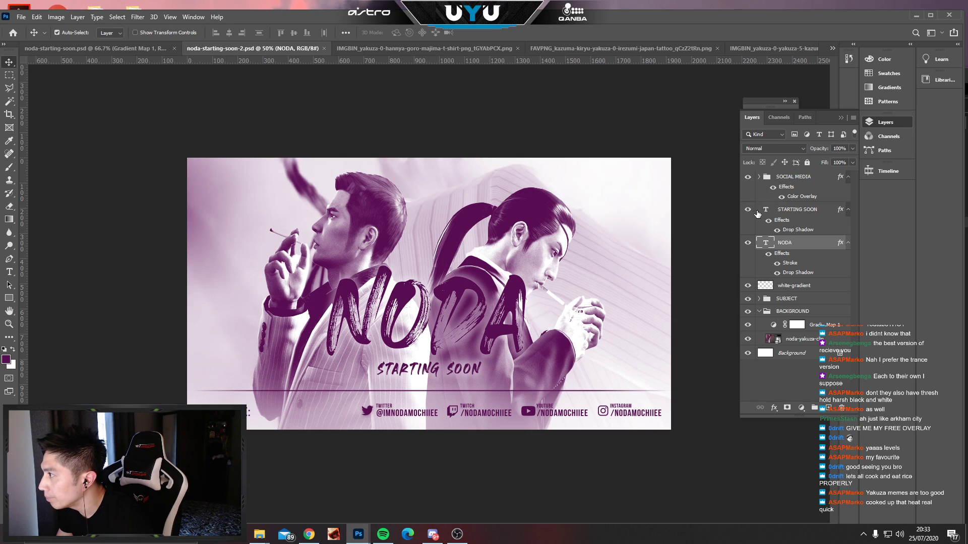
# Collapse the BACKGROUND layer group.
pyautogui.click(759, 312)
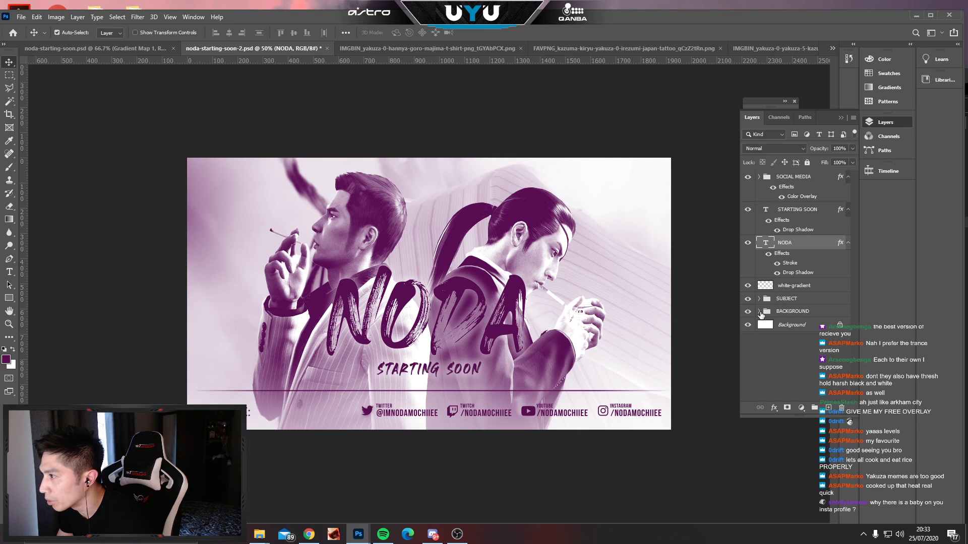
# Add a Levels adjustment layer above the SOCIAL MEDIA group, with the shadow input at 14 and midtones at 1.00.
pyautogui.click(806, 176)
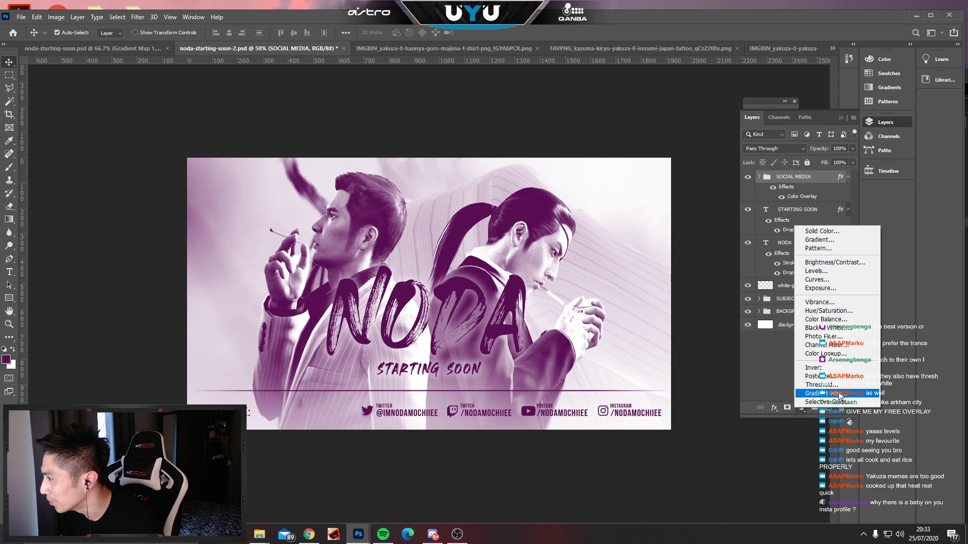
pyautogui.click(839, 271)
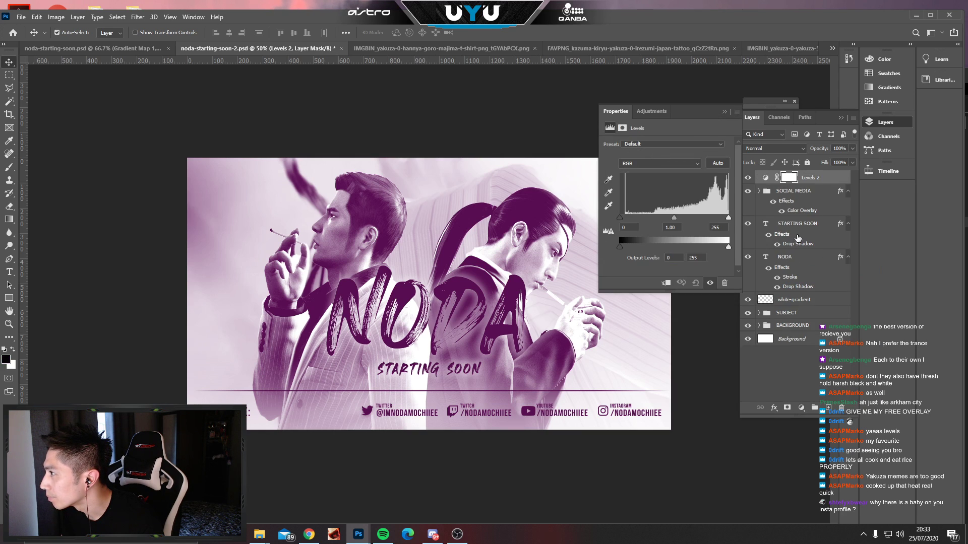
pyautogui.moveTo(619, 217); pyautogui.dragTo(678, 220)
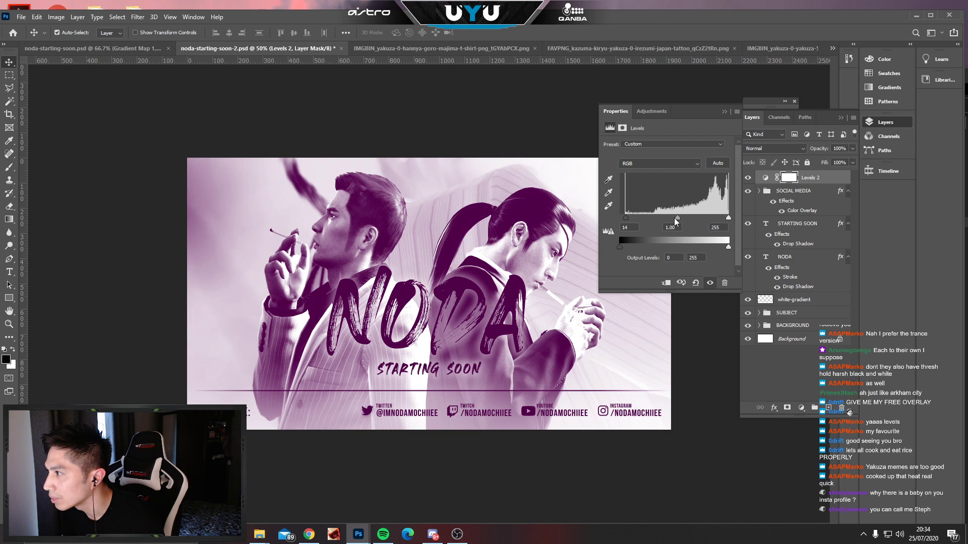
pyautogui.moveTo(678, 218); pyautogui.dragTo(680, 222)
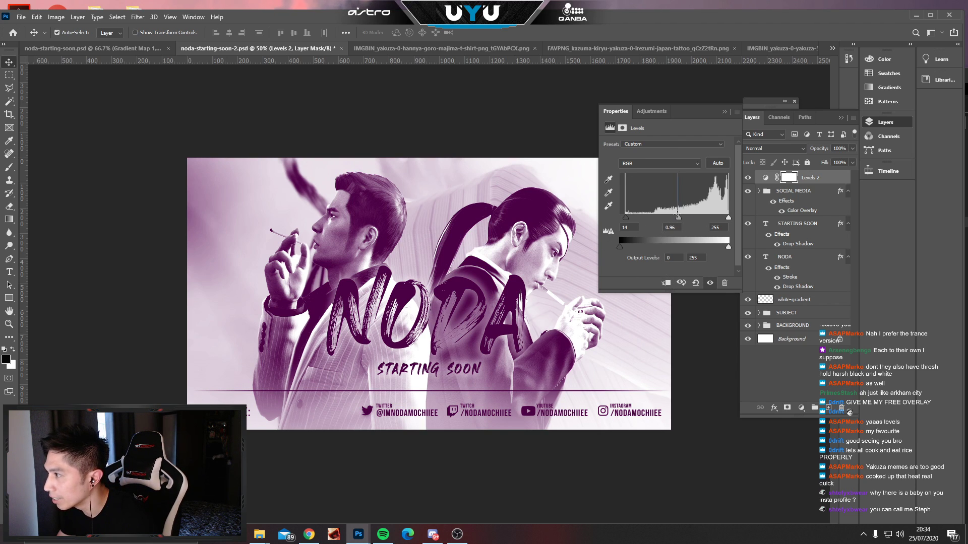
pyautogui.moveTo(677, 216); pyautogui.dragTo(676, 220)
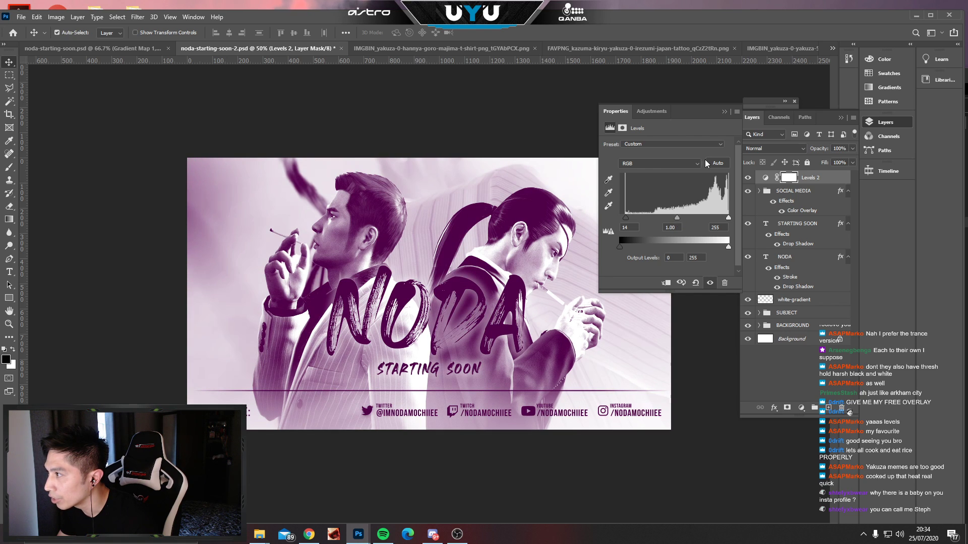
pyautogui.click(725, 111)
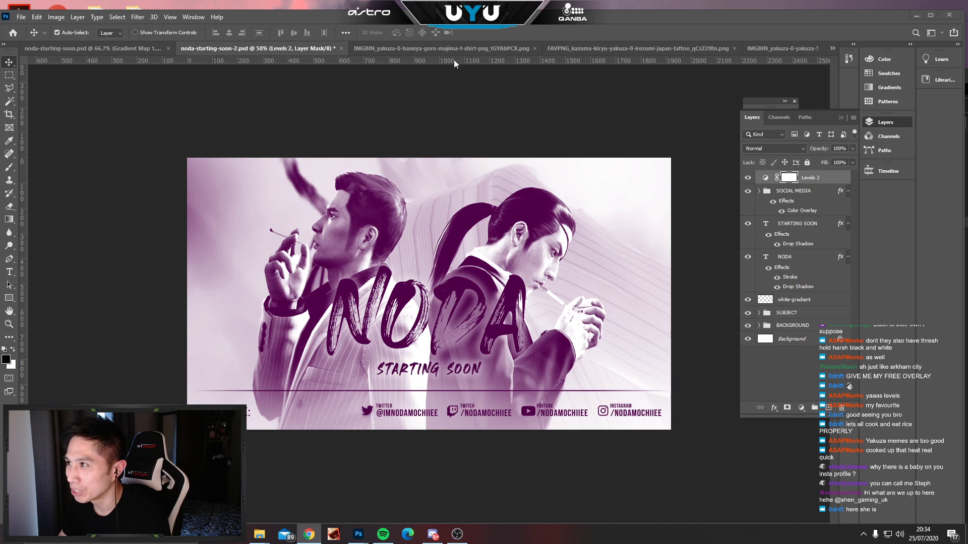
# Open the animation timeline and play a preview of the starting soon screen, checking how long each element stays.
pyautogui.click(883, 169)
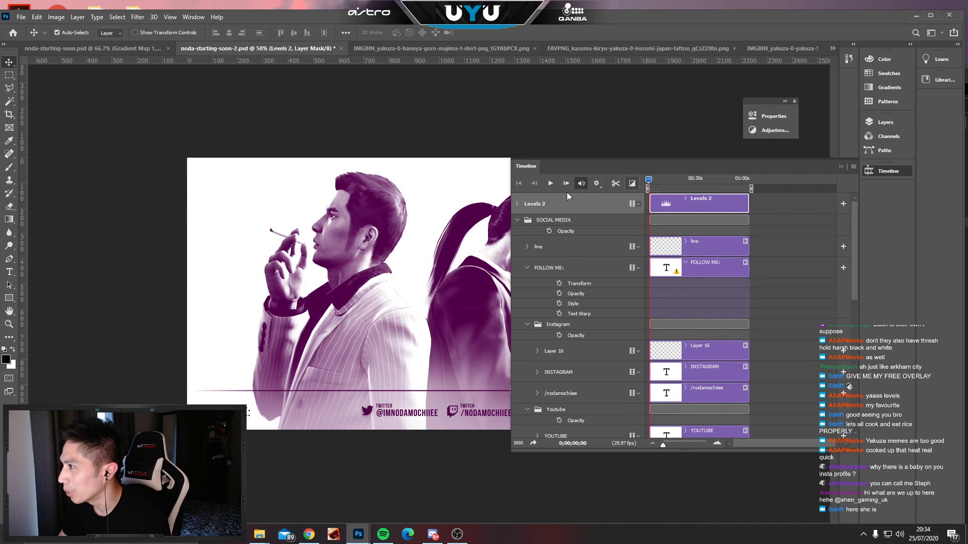
pyautogui.moveTo(576, 164); pyautogui.dragTo(703, 228)
pyautogui.click(672, 234)
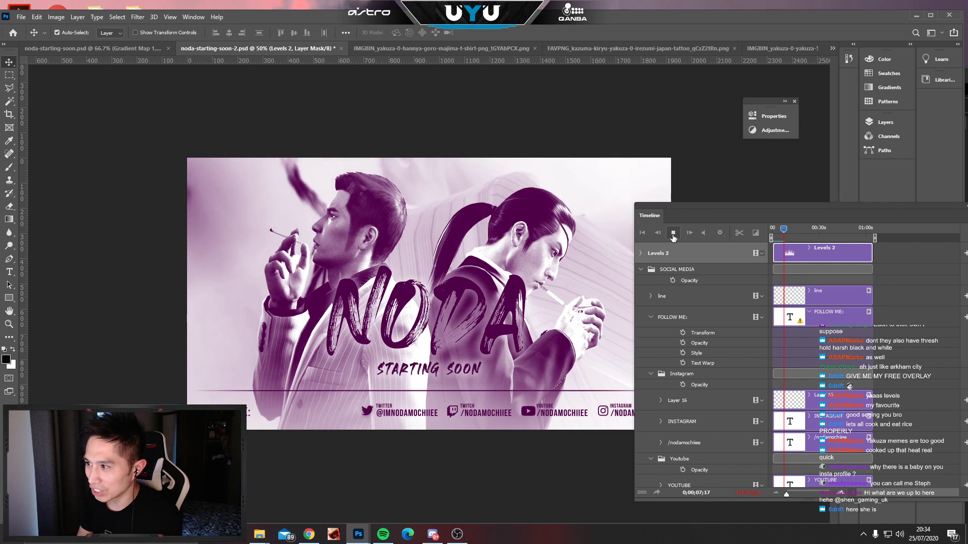
pyautogui.press('space')
# Extend the STARTING SOON and NODA text clips to the end of the timeline, matching the other layers' duration.
pyautogui.moveTo(752, 205); pyautogui.dragTo(507, 150)
pyautogui.scroll(-10, 579, 327)
pyautogui.scroll(-3, 581, 328)
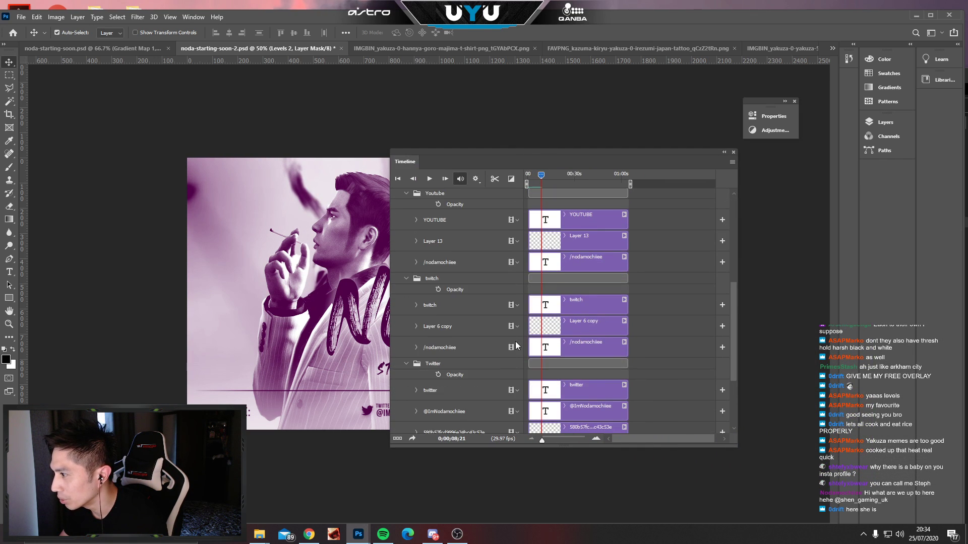
pyautogui.moveTo(538, 369); pyautogui.dragTo(627, 373)
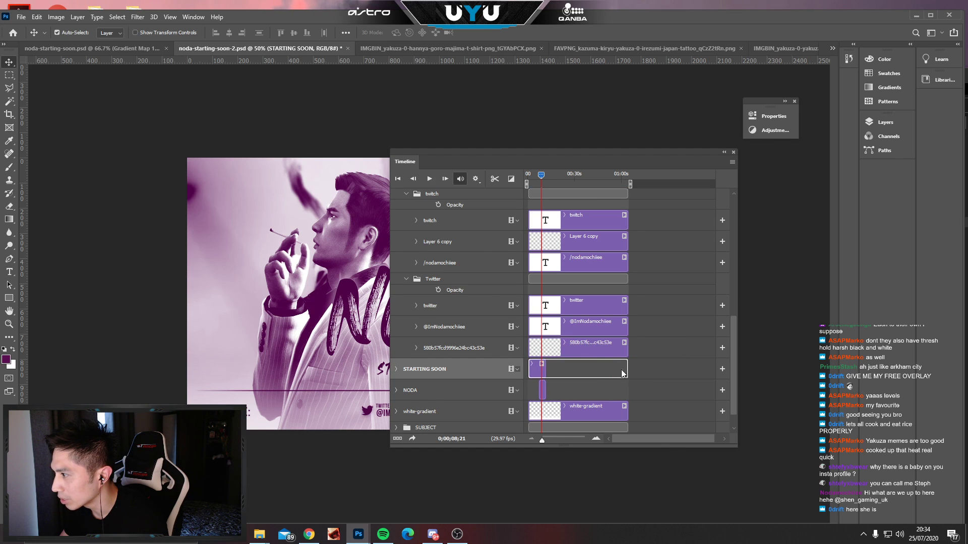
pyautogui.click(543, 390)
pyautogui.moveTo(545, 390); pyautogui.dragTo(627, 391)
pyautogui.scroll(-1, 613, 368)
# Play the animation through with the canvas unobstructed to check the extended text, and collapse the timeline.
pyautogui.scroll(5, 628, 301)
pyautogui.moveTo(572, 149); pyautogui.dragTo(771, 214)
pyautogui.press('space')
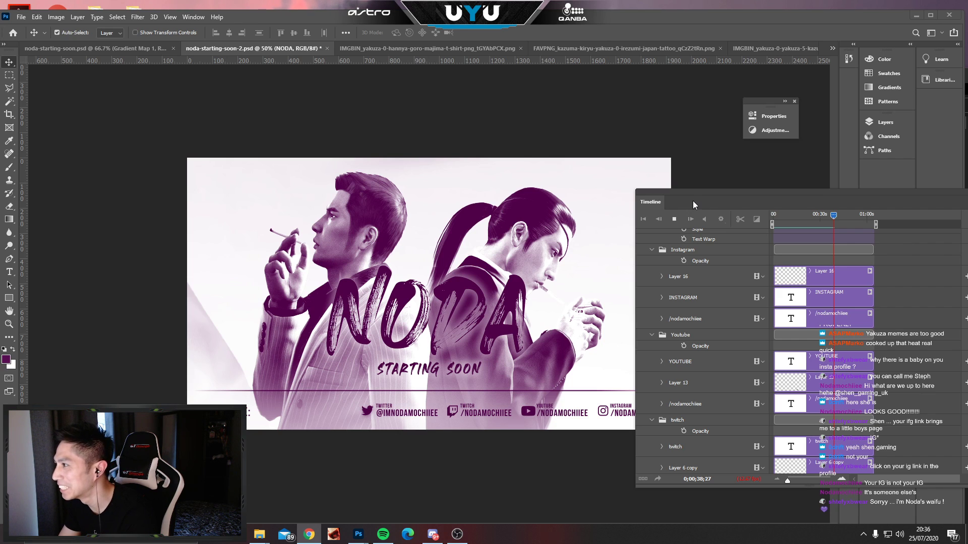
pyautogui.moveTo(694, 196); pyautogui.dragTo(591, 113)
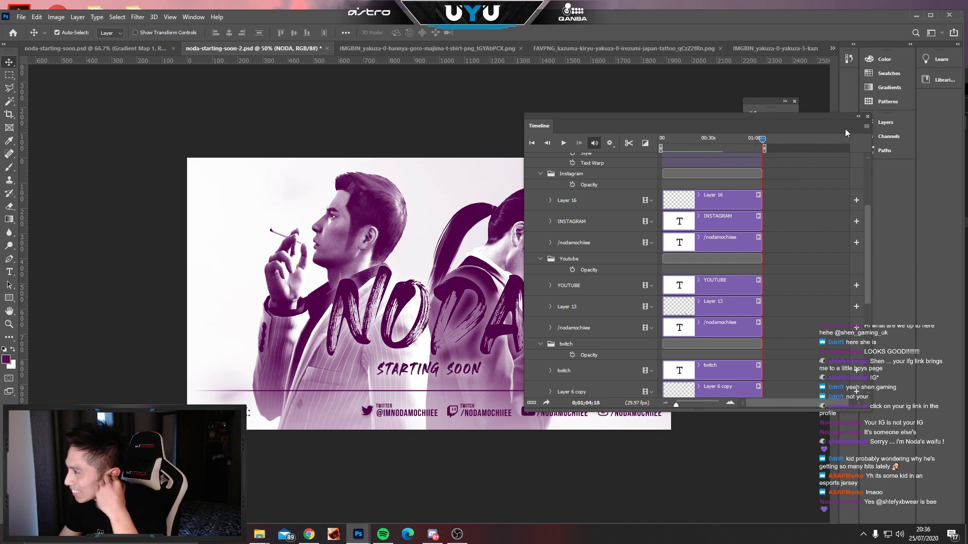
pyautogui.click(859, 119)
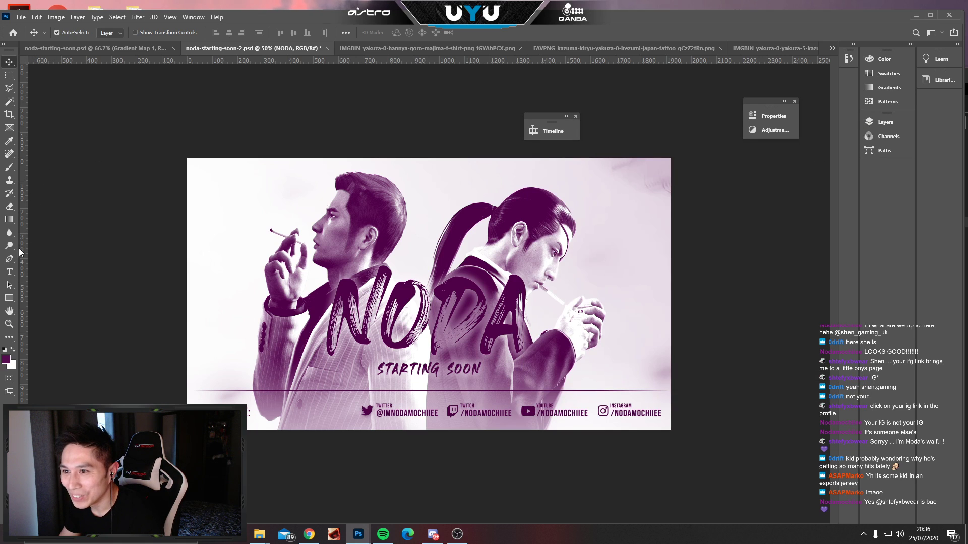
# Tighten the kerning between letters of the STARTING SOON text, starting near the beginning of the first word.
pyautogui.click(11, 272)
pyautogui.click(394, 366)
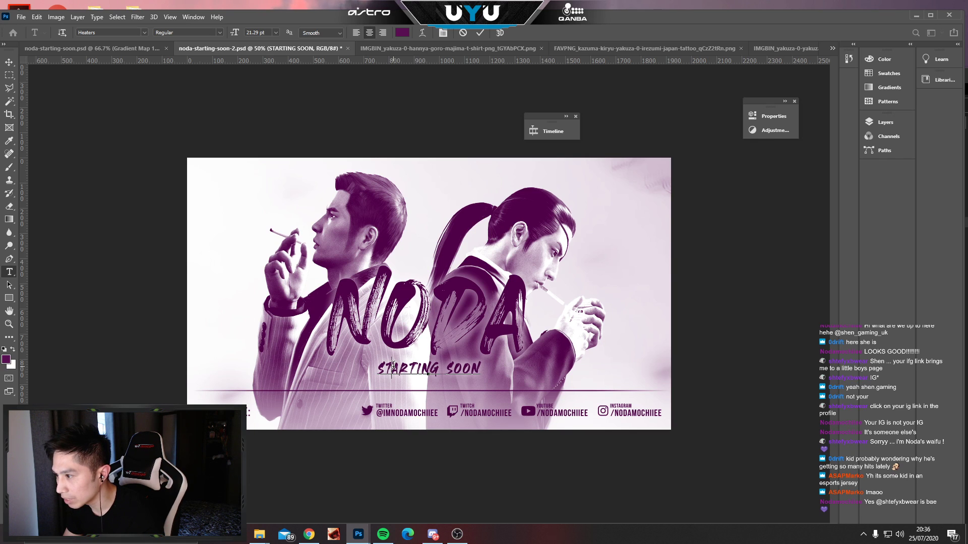
pyautogui.press('Right')
pyautogui.press('Right')
pyautogui.hotkey('alt', 'Left')
pyautogui.press('Right')
pyautogui.hotkey('alt', 'Left')
pyautogui.press('Right')
pyautogui.hotkey('alt', 'Left')
pyautogui.press('Right')
pyautogui.hotkey('alt', 'Left')
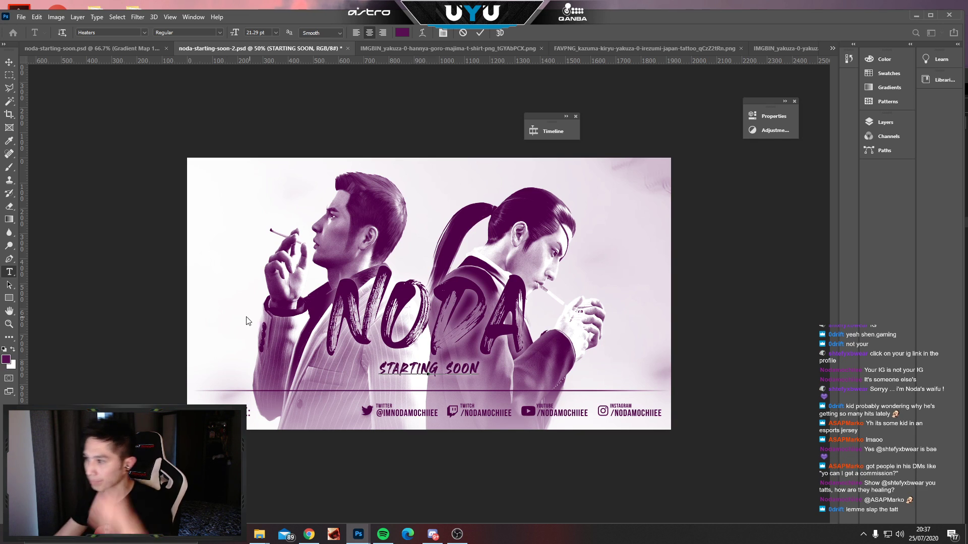
# Commit the text edit and nudge the STARTING SOON text down slightly toward the horizontal line.
pyautogui.click(9, 62)
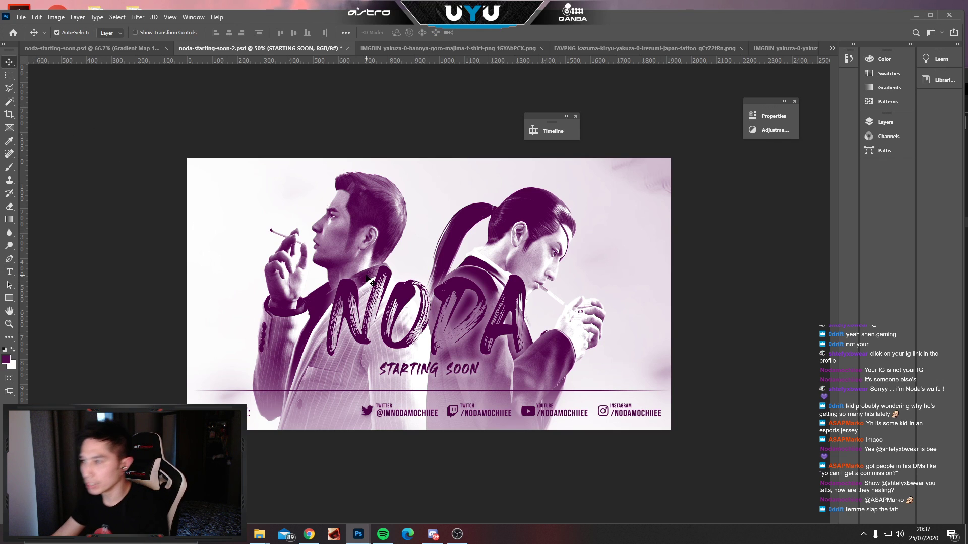
pyautogui.press('Down')
pyautogui.press('Down')
pyautogui.press('Down')
pyautogui.press('Down')
pyautogui.press('Down')
pyautogui.press('Down')
pyautogui.press('Down')
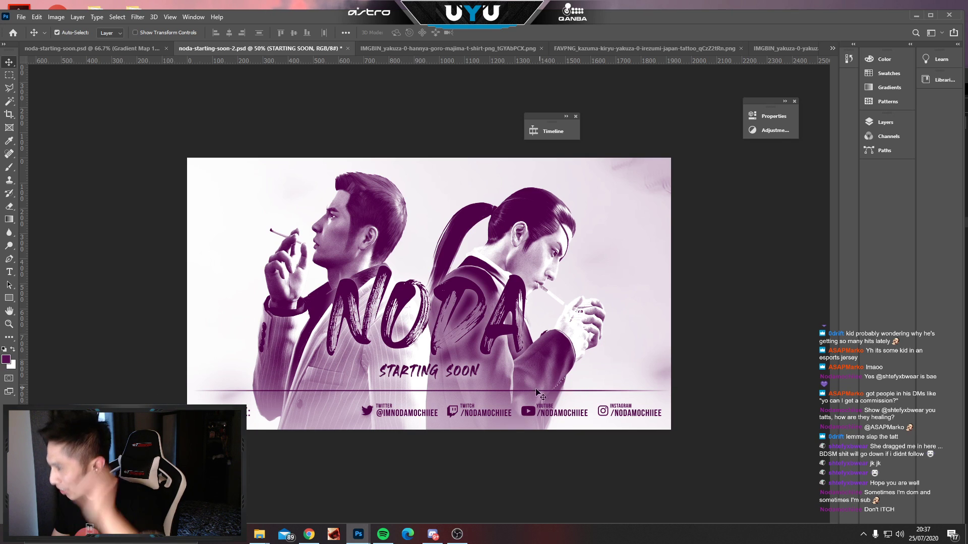
pyautogui.click(553, 131)
pyautogui.click(553, 131)
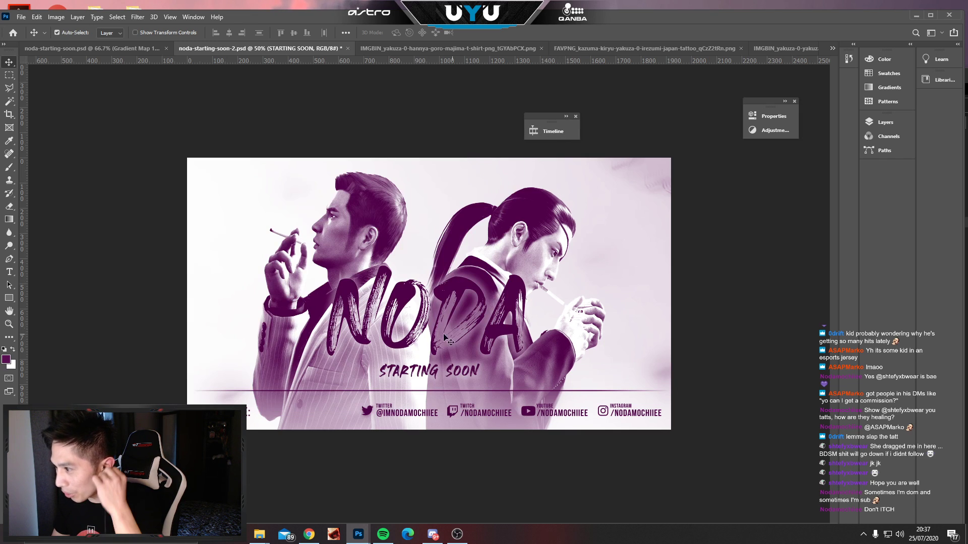
pyautogui.click(9, 271)
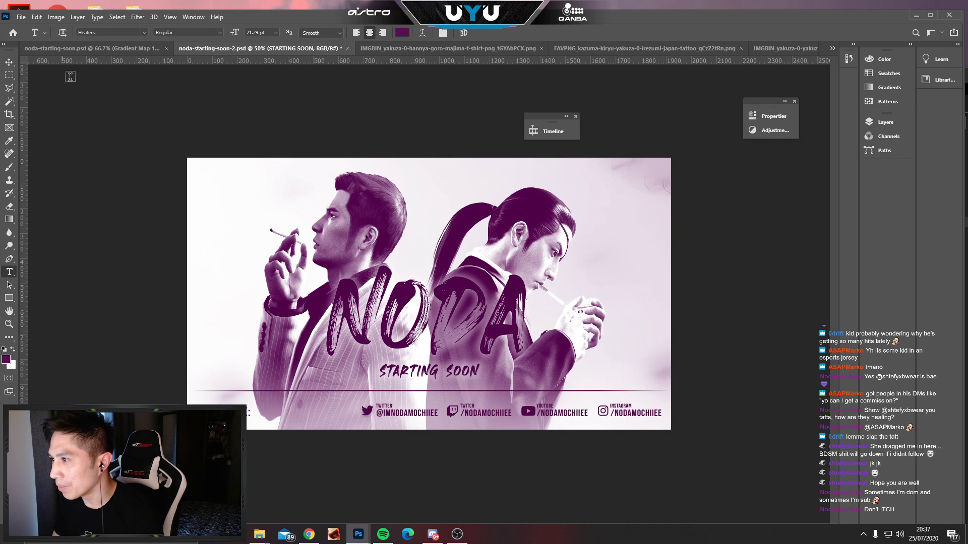
pyautogui.click(11, 64)
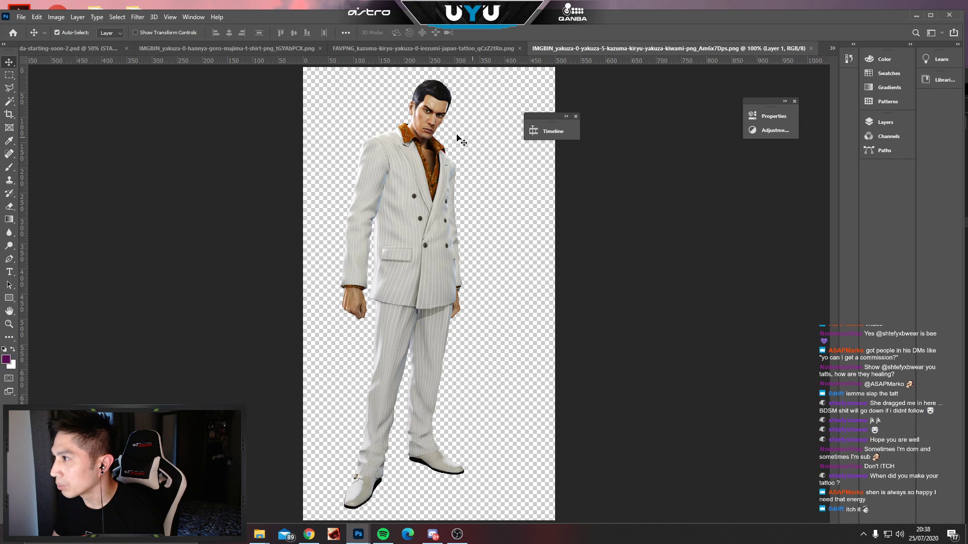
# Look over the open dragon tattoo and white-suited character images, and return to noda-starting-soon-2.psd.
pyautogui.click(445, 51)
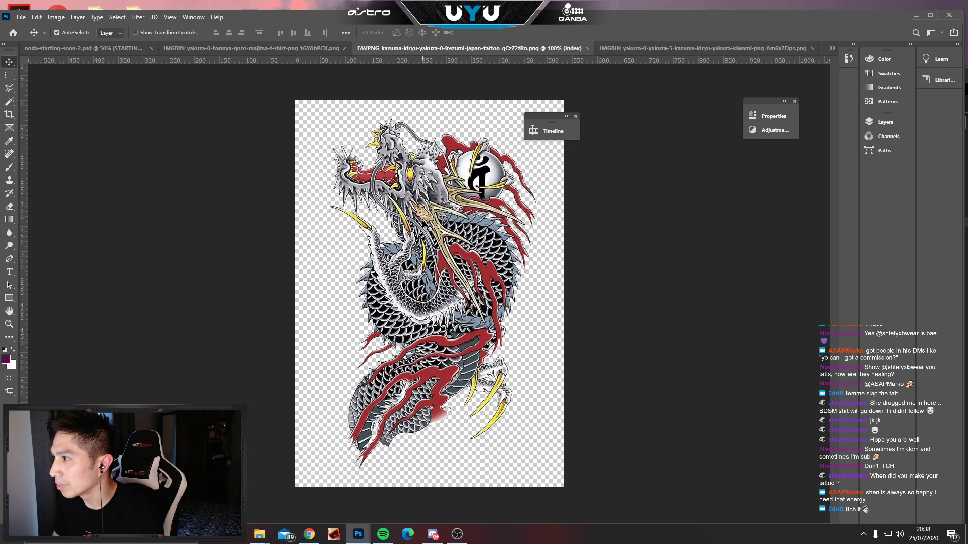
pyautogui.click(633, 51)
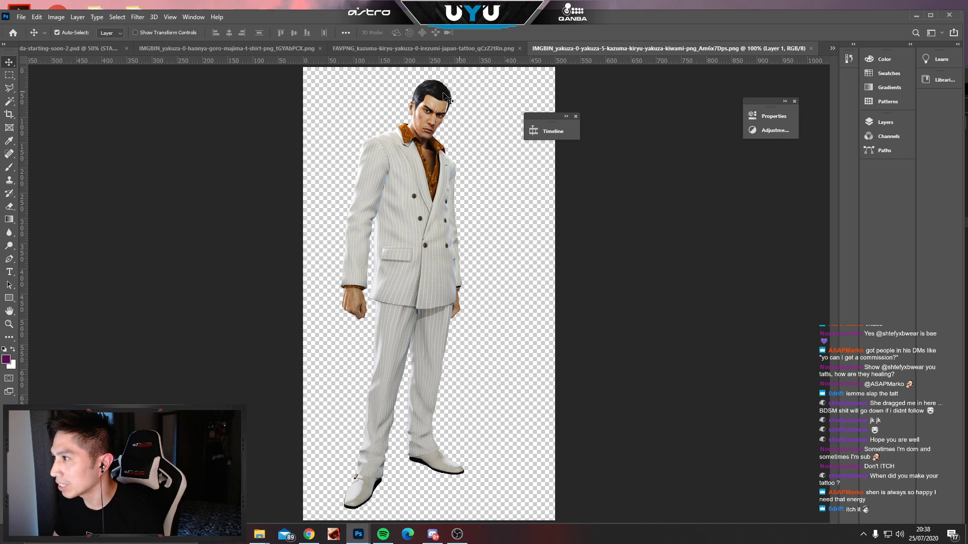
pyautogui.click(217, 50)
pyautogui.click(102, 49)
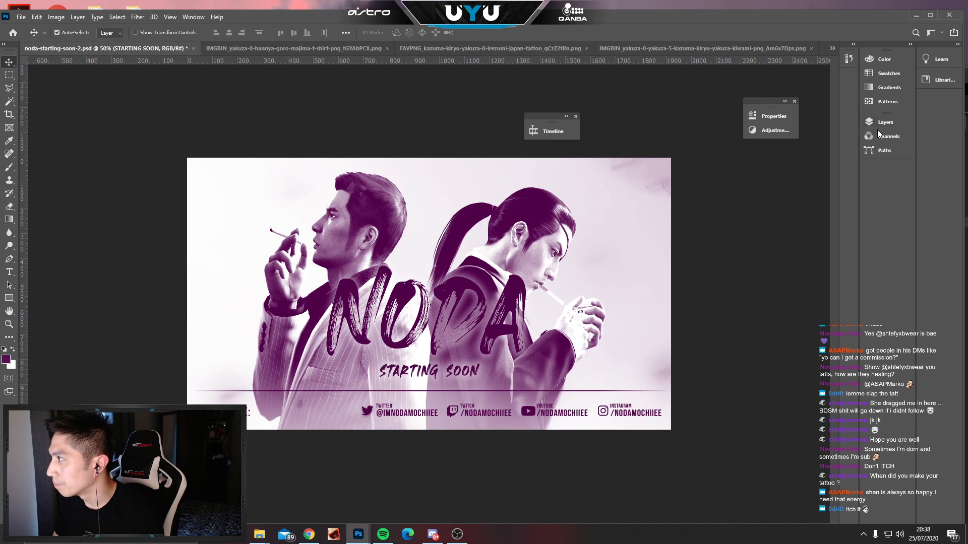
# Save the document as a new Photoshop file named noda-brb in the Noda folder, with Maximize Compatibility on.
pyautogui.click(20, 18)
pyautogui.click(70, 140)
pyautogui.click(544, 354)
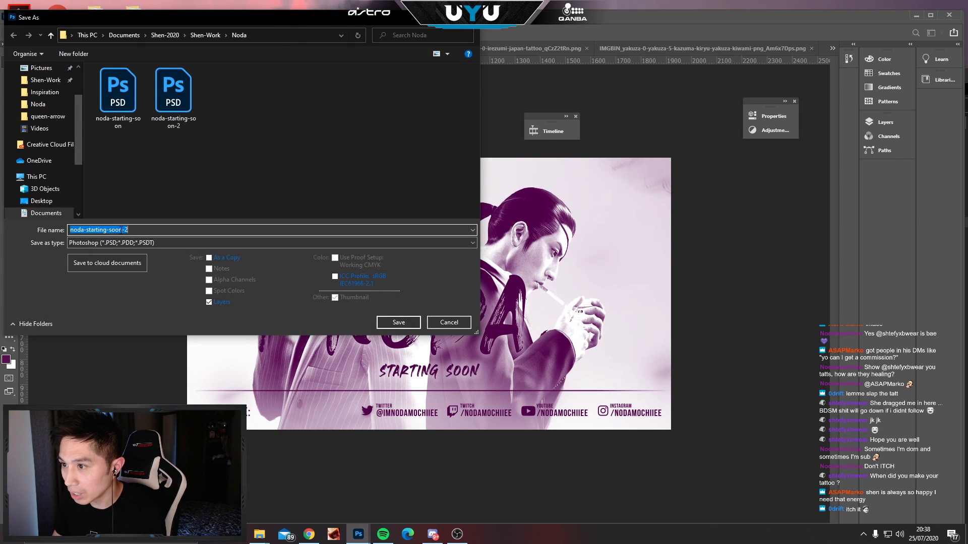
pyautogui.click(120, 230)
pyautogui.moveTo(133, 231); pyautogui.dragTo(89, 231)
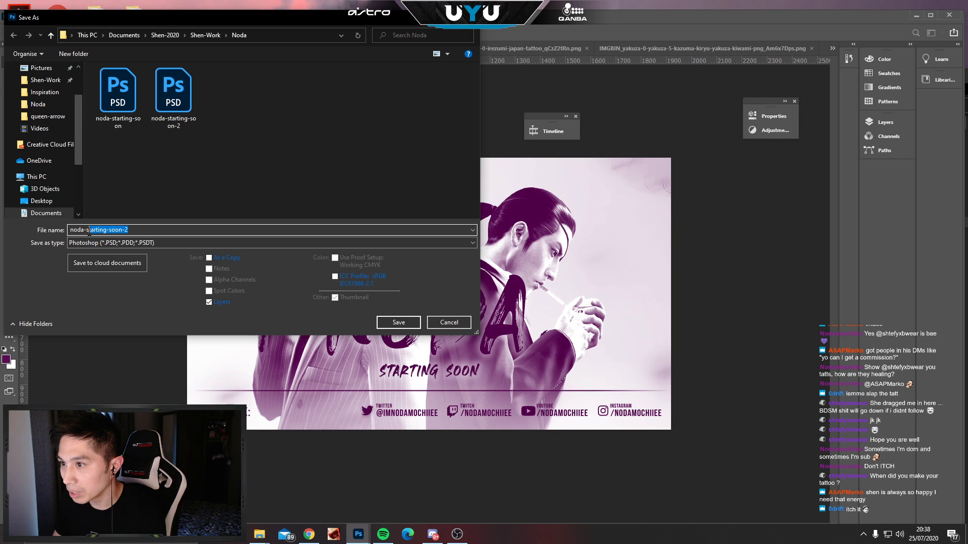
pyautogui.press('BackSpace')
pyautogui.write('brb')
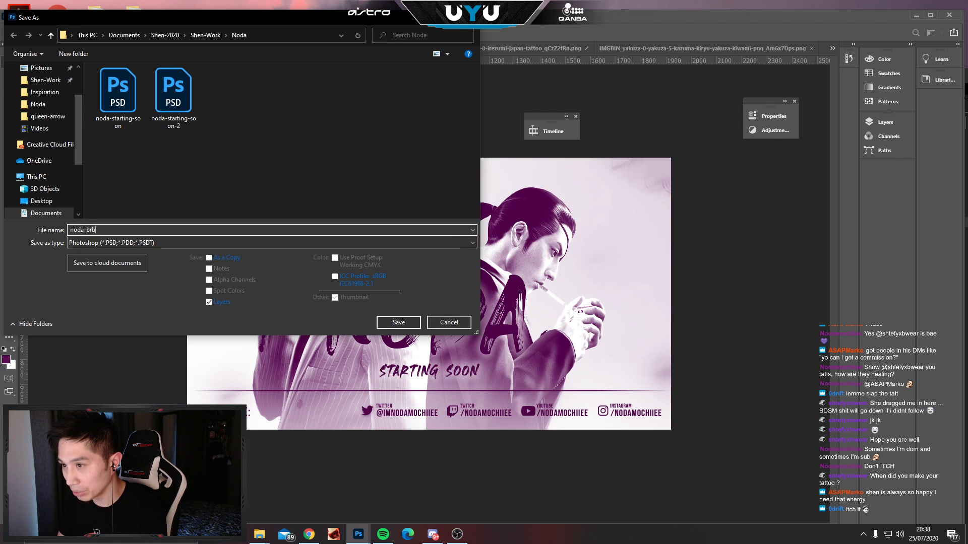
pyautogui.click(418, 325)
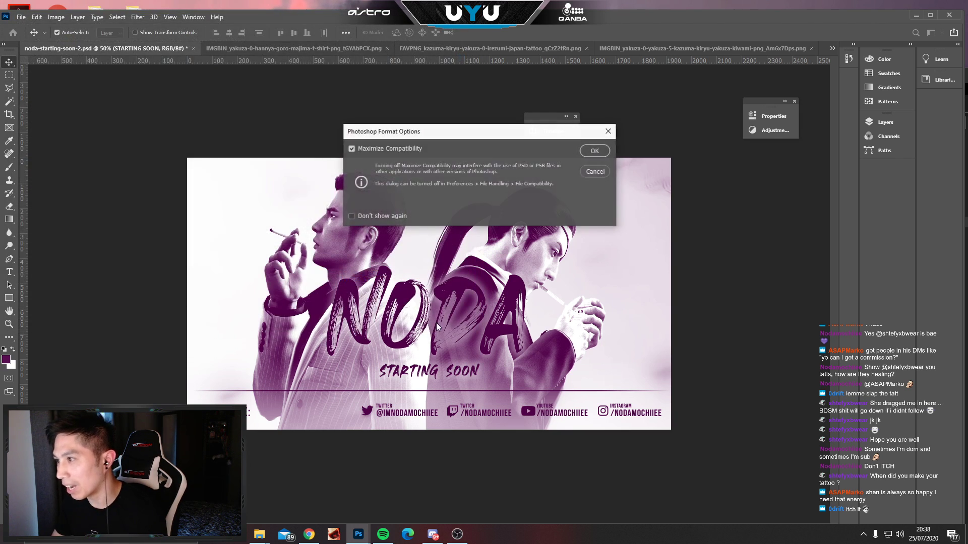
pyautogui.click(594, 152)
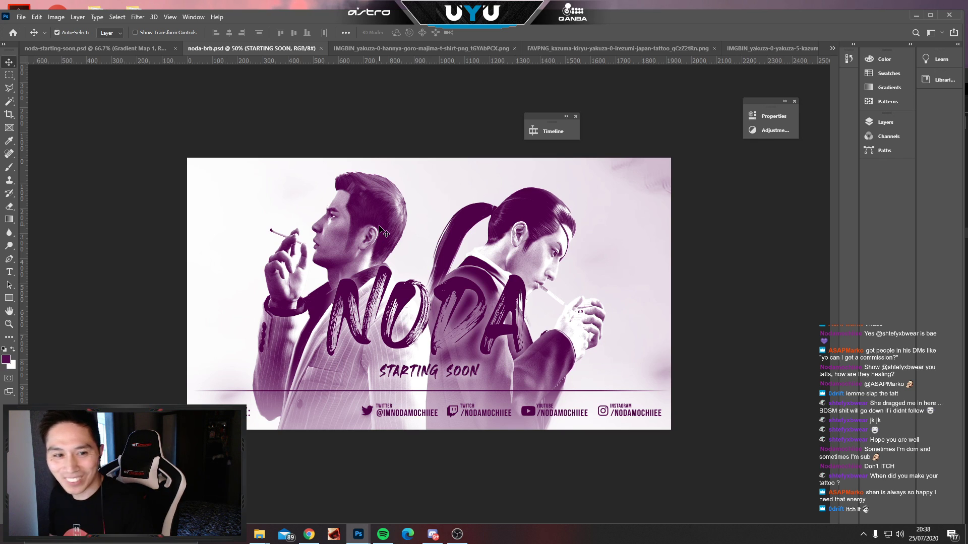
# Delete the image layer of the two smoking men from the SUBJECT group.
pyautogui.click(894, 123)
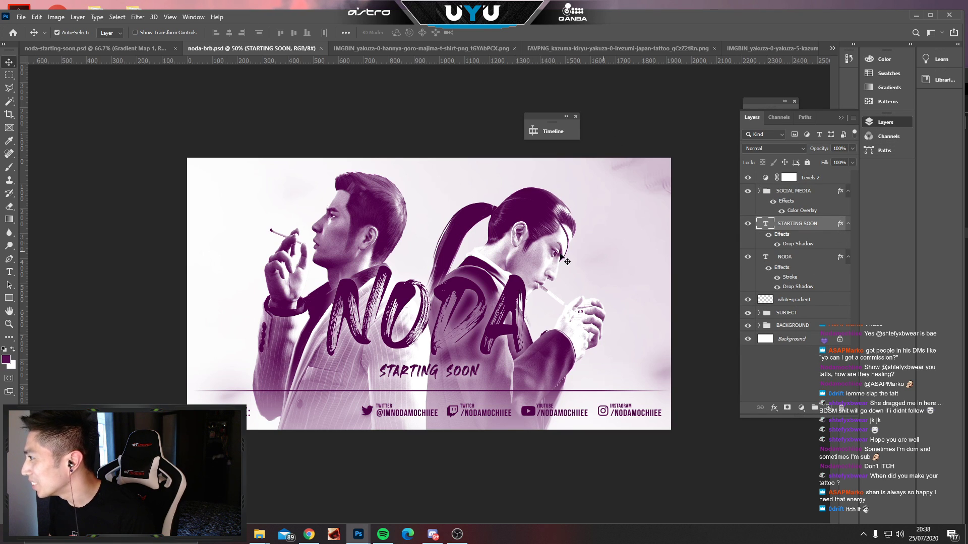
pyautogui.click(406, 216)
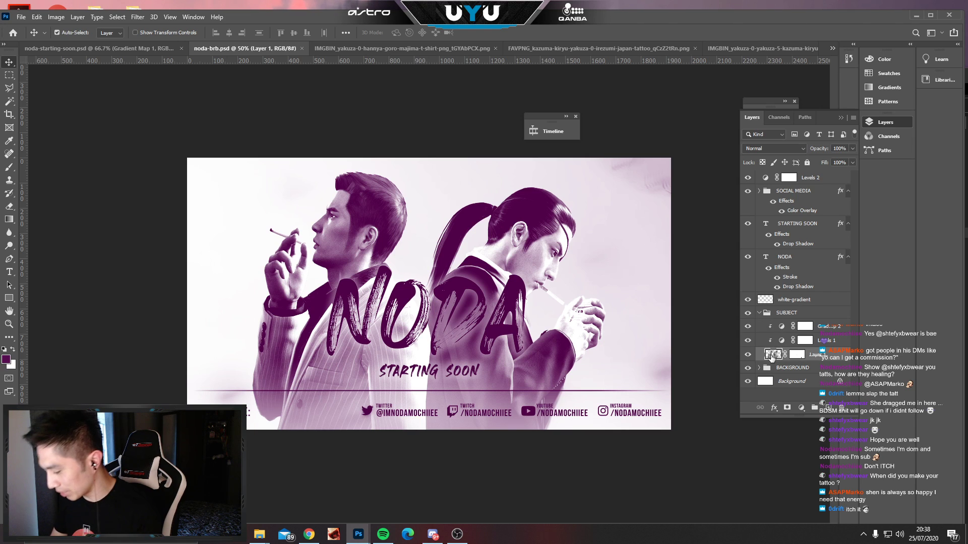
pyautogui.press('Delete')
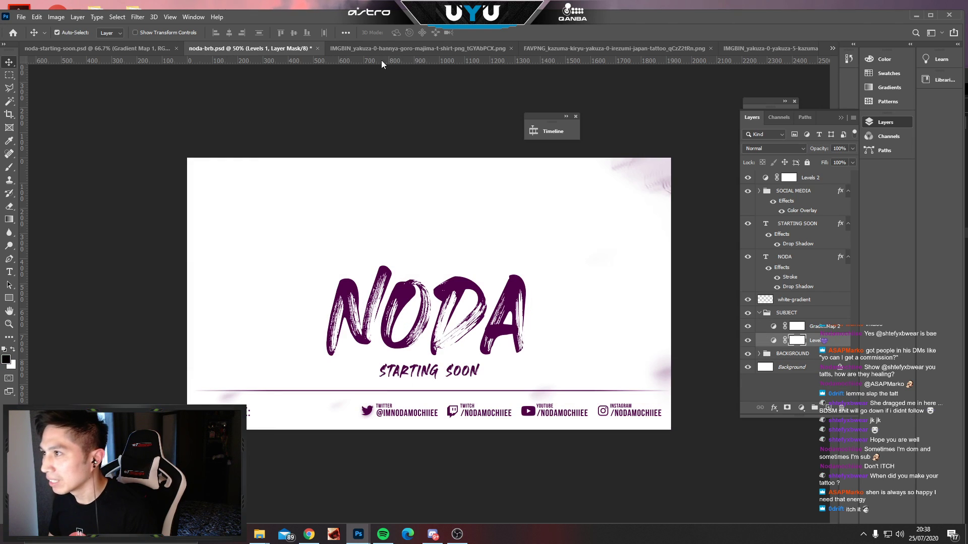
# Look through the open source images and undock the standing white-suited character image into its own floating window.
pyautogui.click(392, 47)
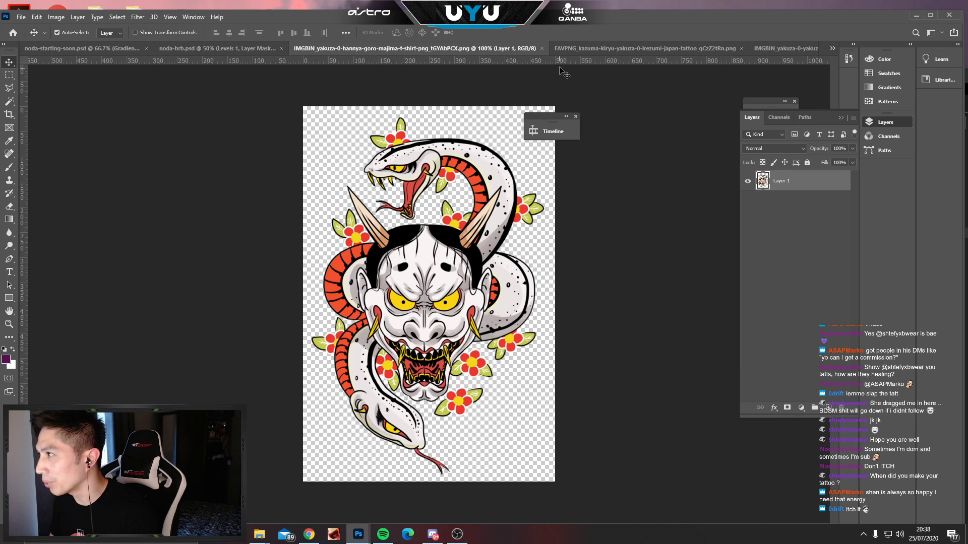
pyautogui.click(597, 46)
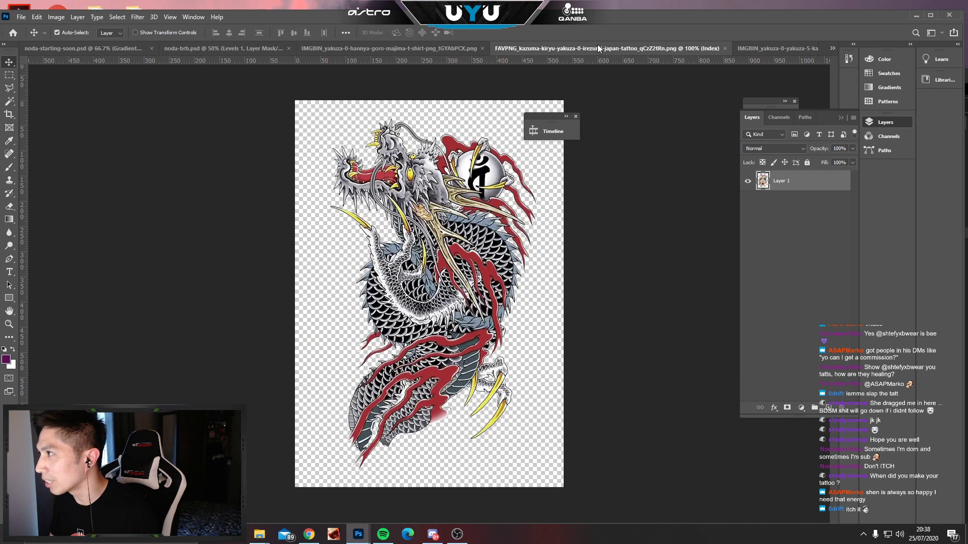
pyautogui.click(784, 47)
pyautogui.moveTo(416, 171); pyautogui.dragTo(427, 203)
pyautogui.hotkey('ctrl', 'z')
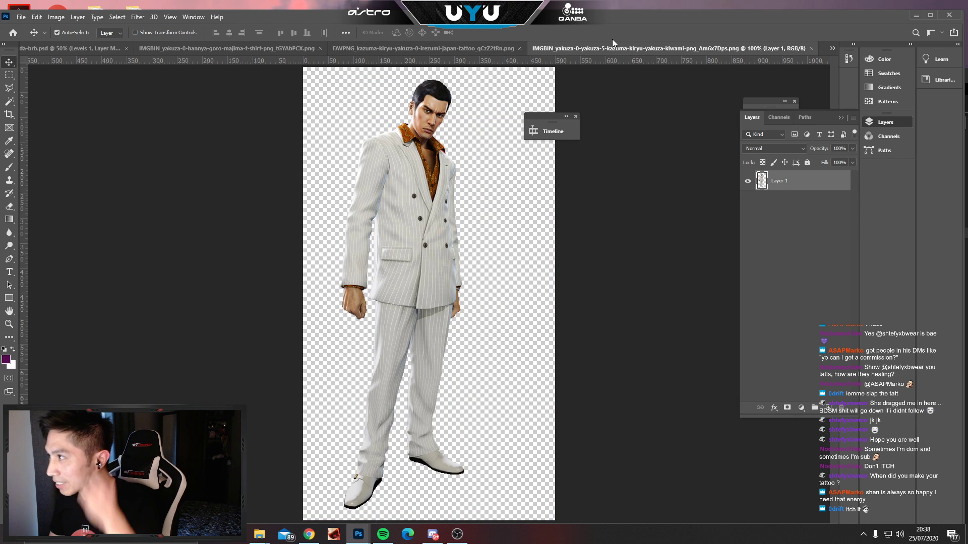
pyautogui.moveTo(582, 44); pyautogui.dragTo(561, 115)
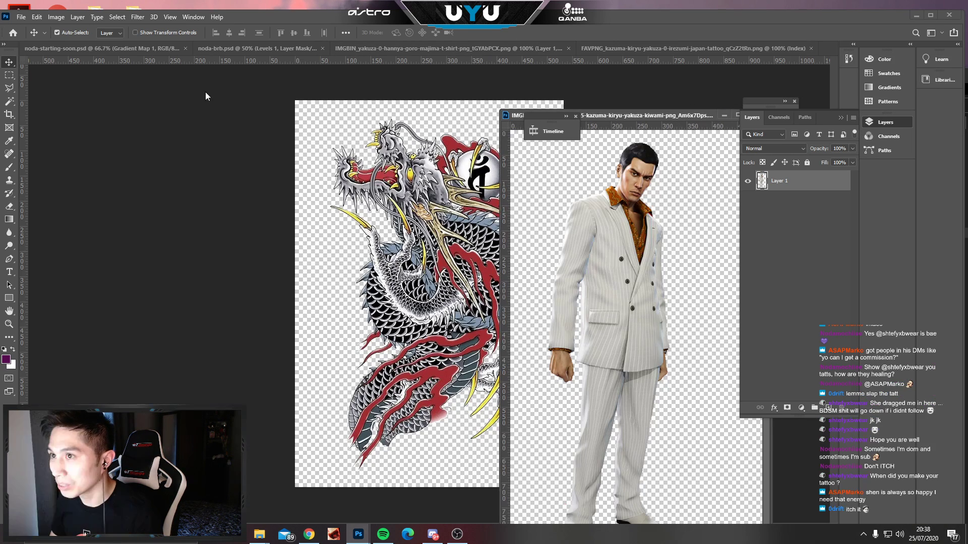
# Copy the white-suited character into the SUBJECT group of noda-brb.psd and minimise the character's source window.
pyautogui.click(101, 48)
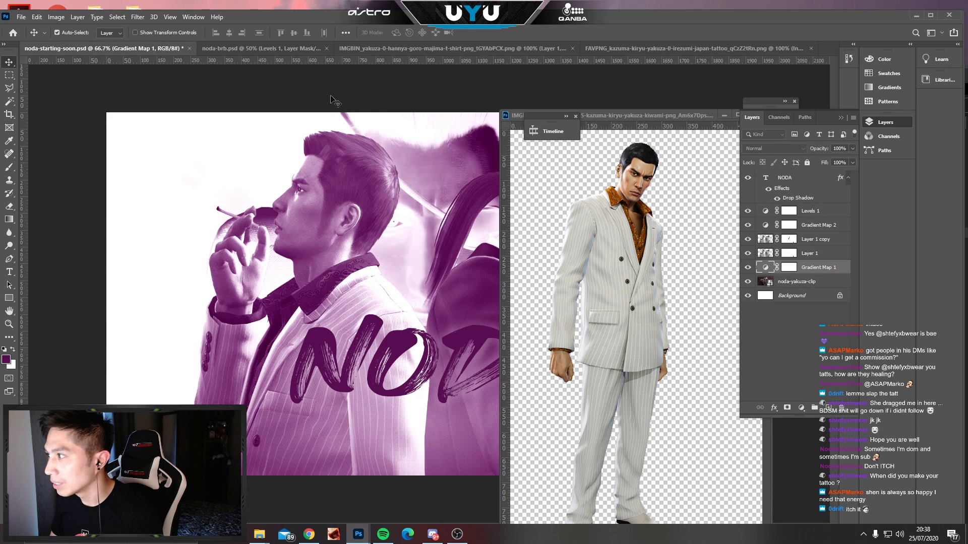
pyautogui.click(260, 49)
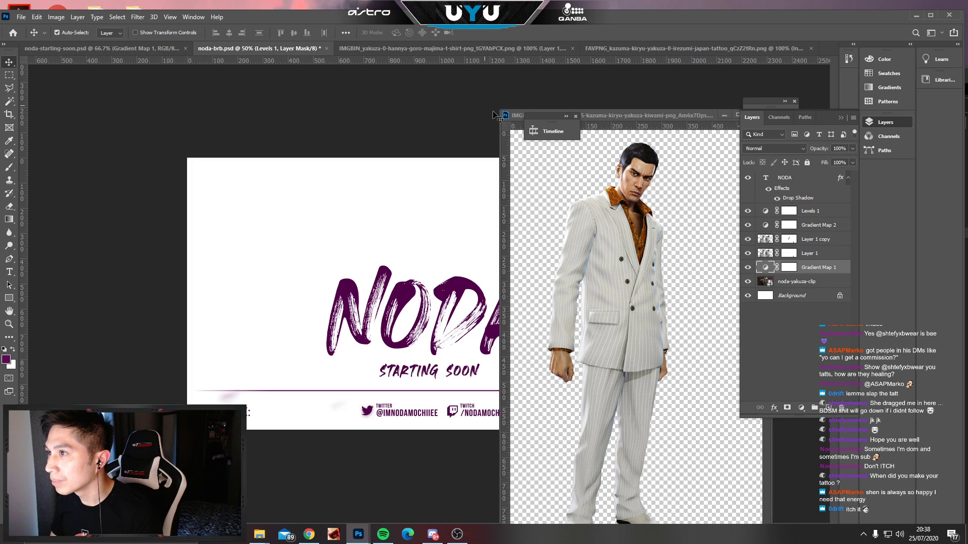
pyautogui.click(629, 190)
pyautogui.moveTo(629, 190); pyautogui.dragTo(433, 255)
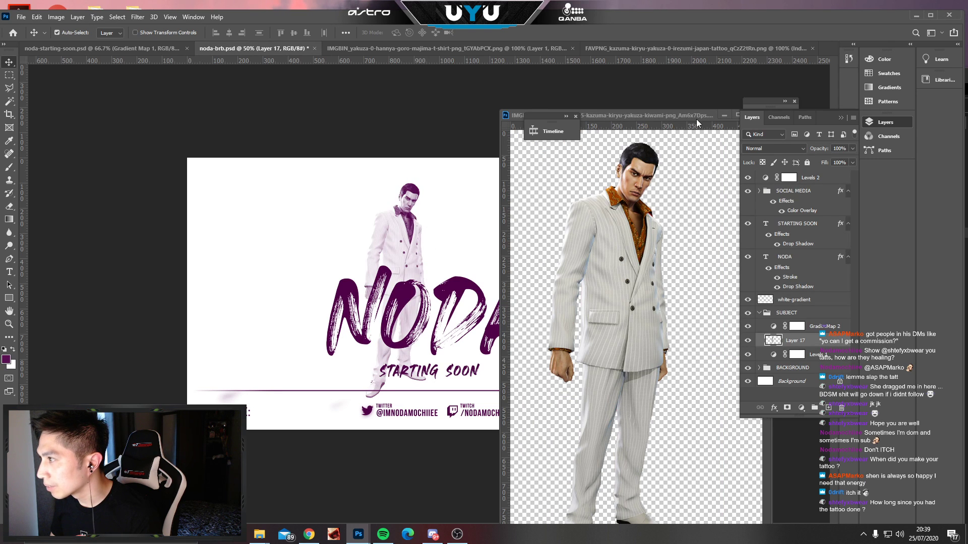
pyautogui.click(724, 114)
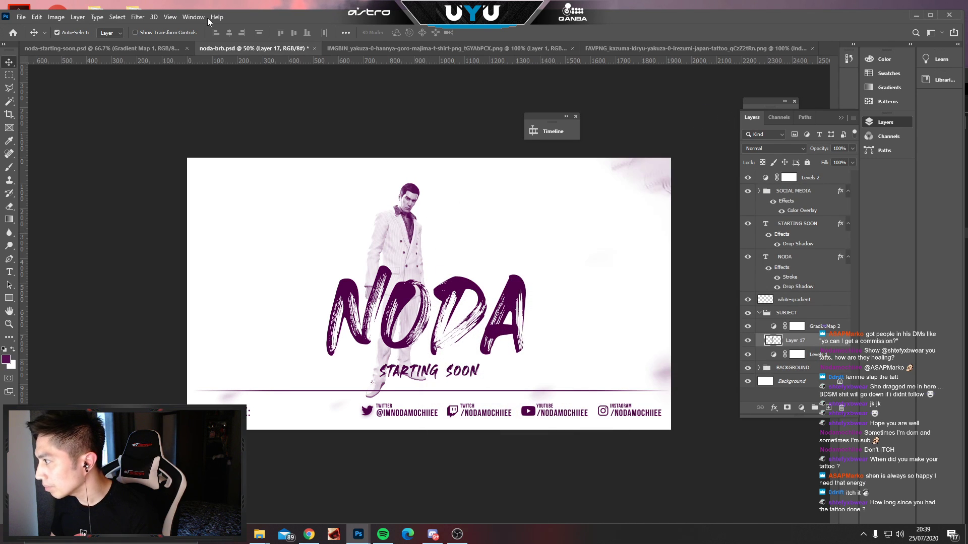
# Convert the copied character layer to a smart object.
pyautogui.click(79, 18)
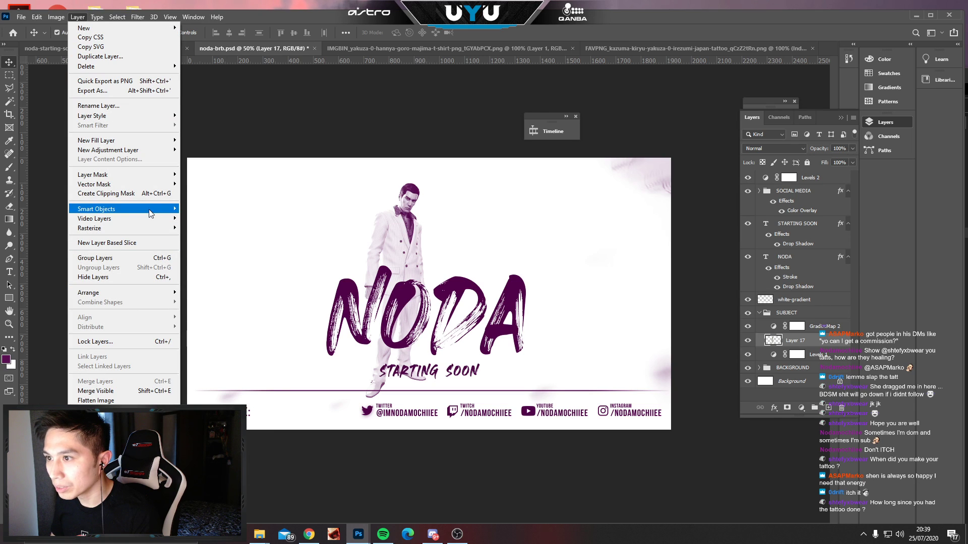
pyautogui.moveTo(151, 208)
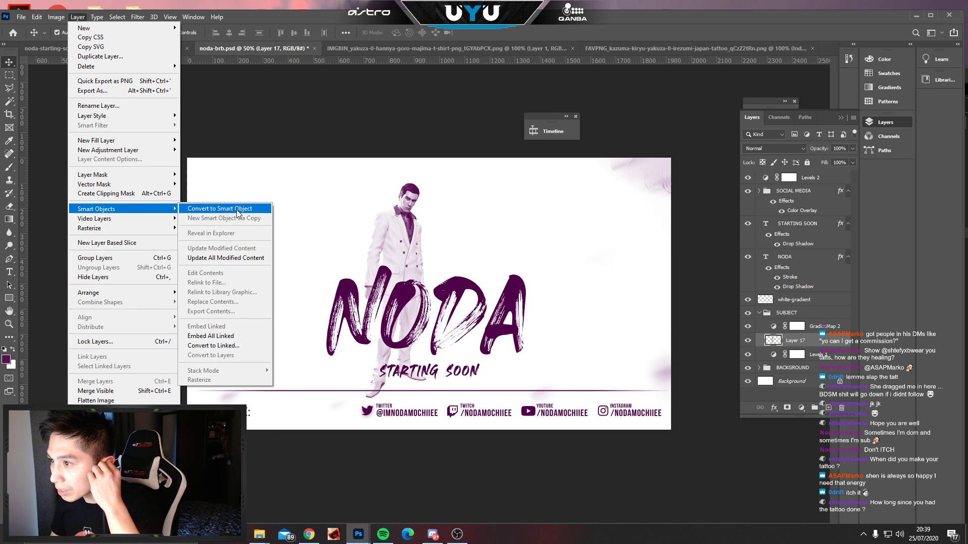
pyautogui.click(191, 209)
# Enlarge the character smart object proportionally to an upper-body view behind the NODA title, with the head near the canvas's upper edge.
pyautogui.hotkey('ctrl', 't')
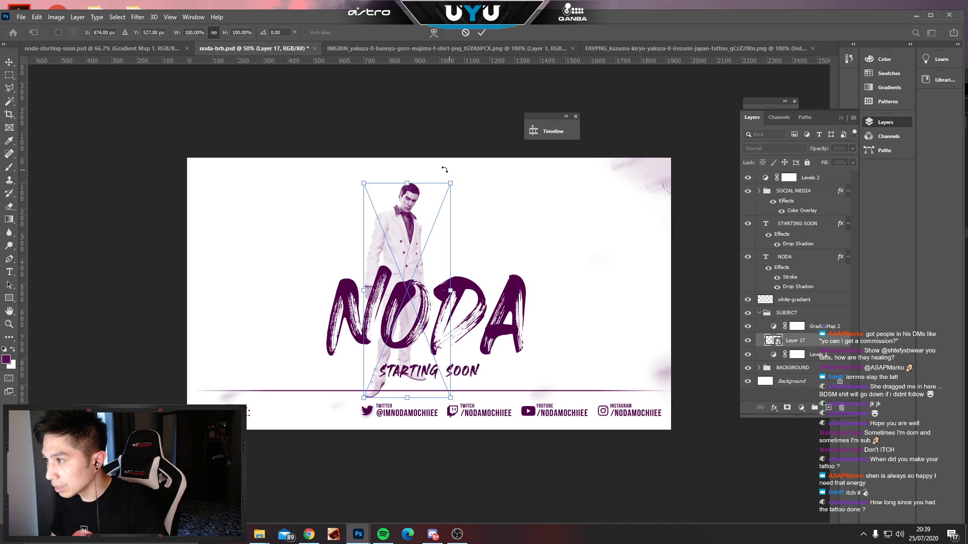
pyautogui.moveTo(458, 182); pyautogui.dragTo(503, 221)
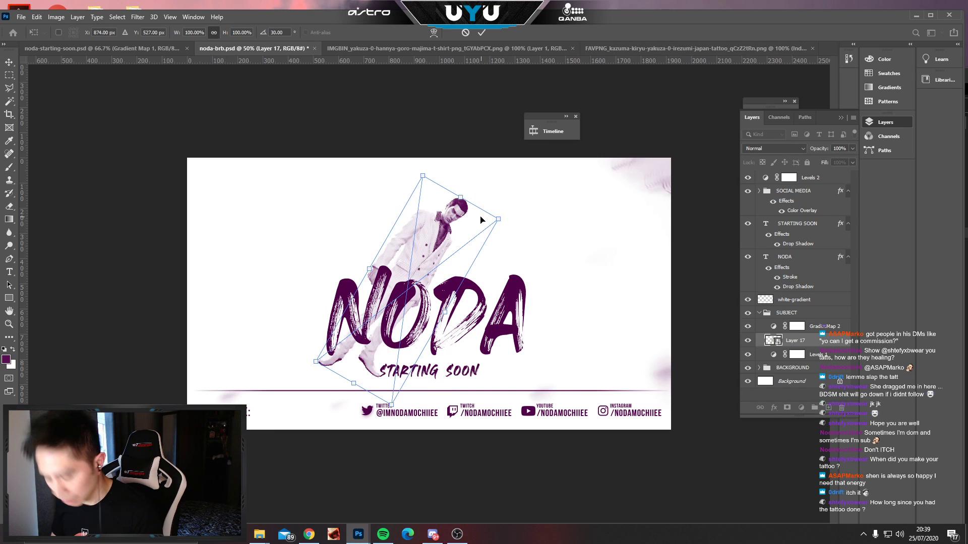
pyautogui.hotkey('ctrl', 'z')
pyautogui.moveTo(451, 180); pyautogui.dragTo(432, 436)
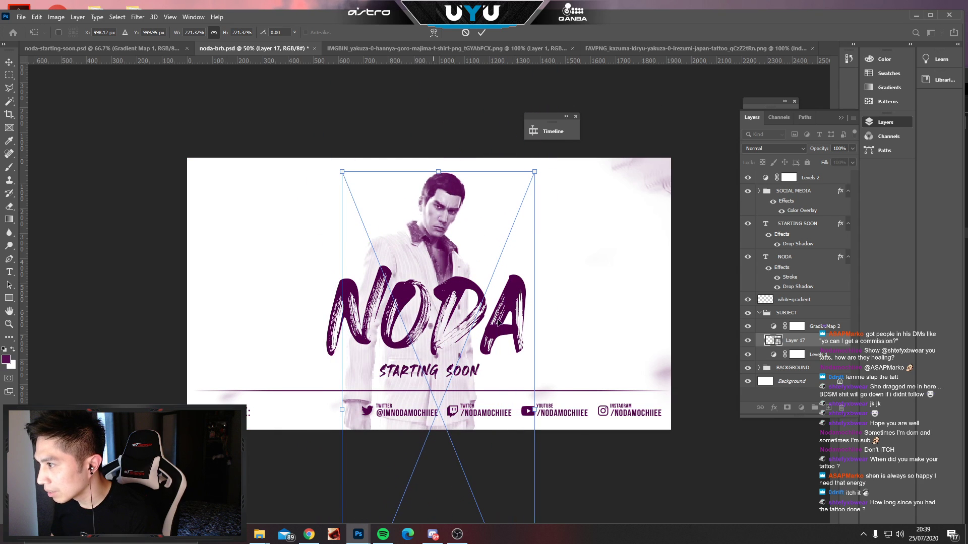
pyautogui.moveTo(534, 171); pyautogui.dragTo(557, 136)
pyautogui.hotkey('ctrl', 'z')
pyautogui.moveTo(534, 171); pyautogui.dragTo(773, 1)
pyautogui.moveTo(474, 179); pyautogui.dragTo(429, 409)
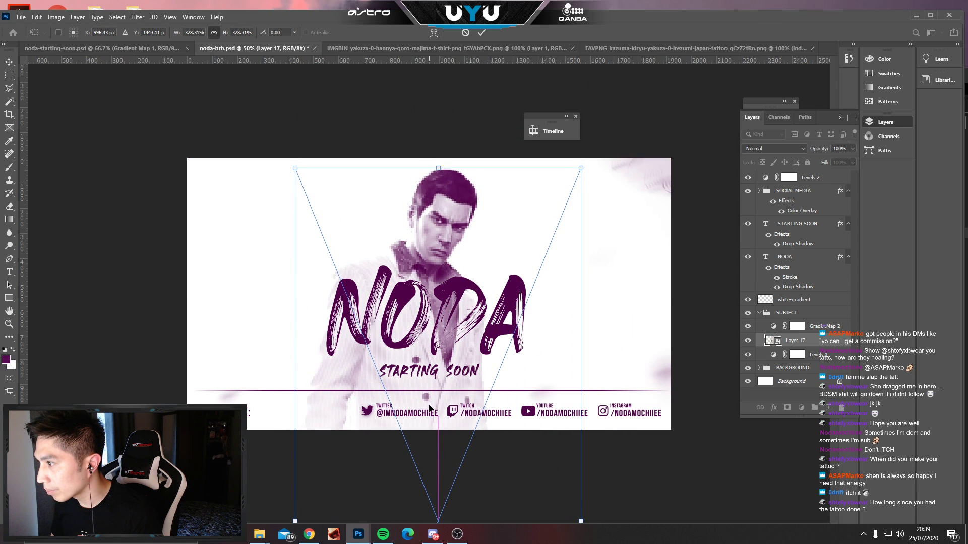
pyautogui.moveTo(582, 166); pyautogui.dragTo(579, 170)
pyautogui.moveTo(450, 215); pyautogui.dragTo(464, 202)
pyautogui.press('Return')
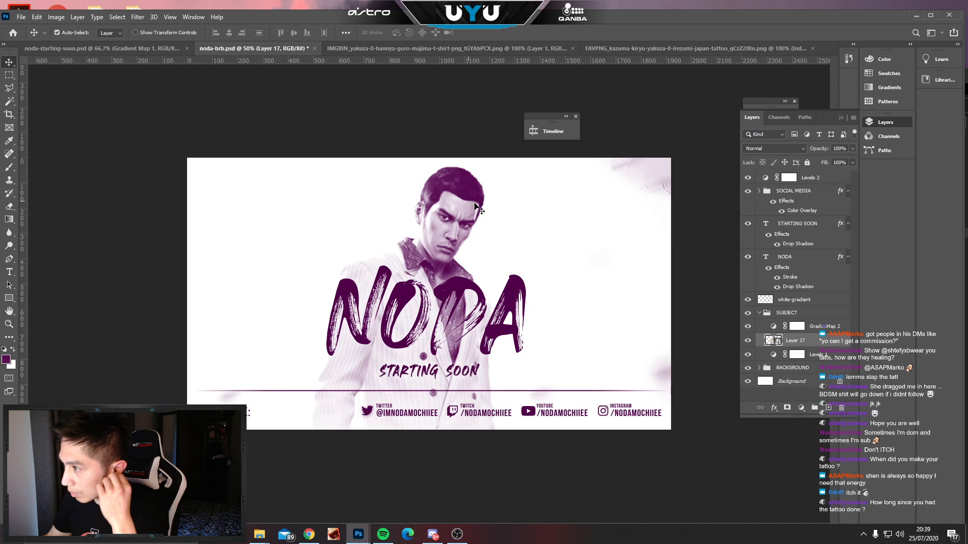
# Try the enlarged character on the canvas's left side, and delete its layer.
pyautogui.moveTo(461, 194); pyautogui.dragTo(358, 195)
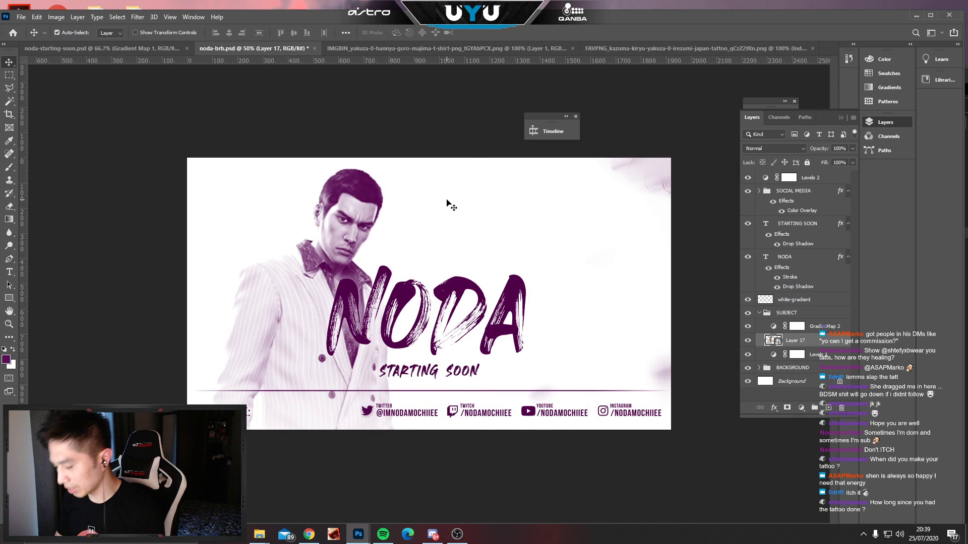
pyautogui.press('Delete')
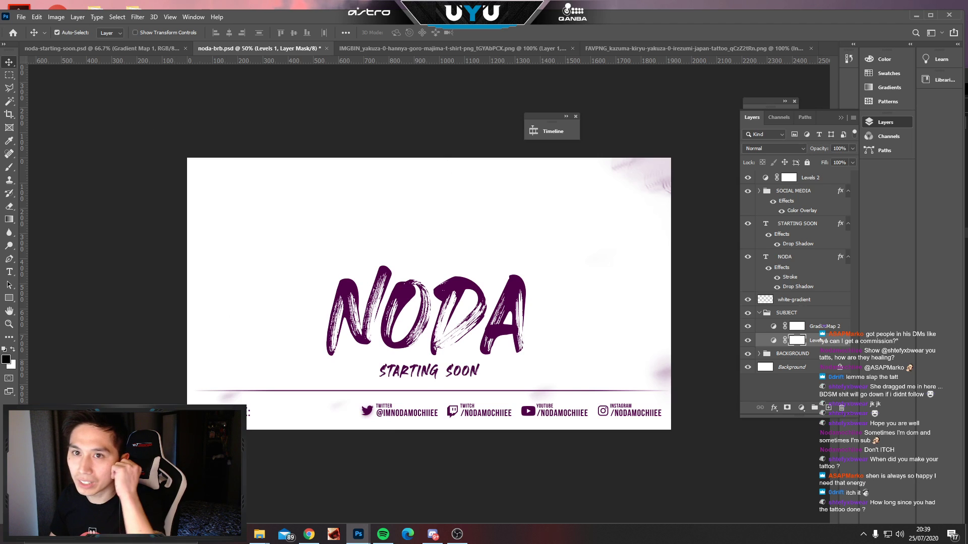
# Try pasting the copied character image into noda-brb.psd, and undo the paste.
pyautogui.hotkey('alt', 'Tab')
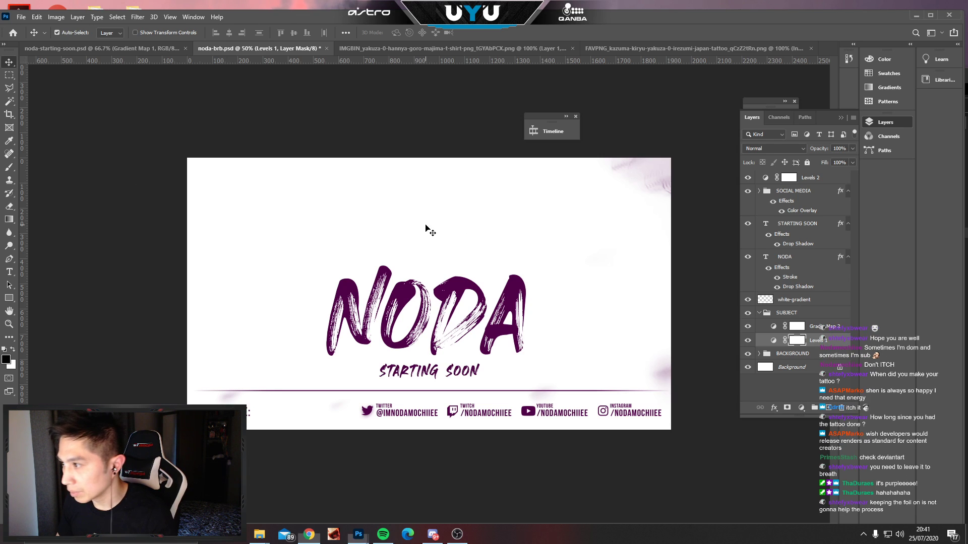
pyautogui.hotkey('ctrl', 'v')
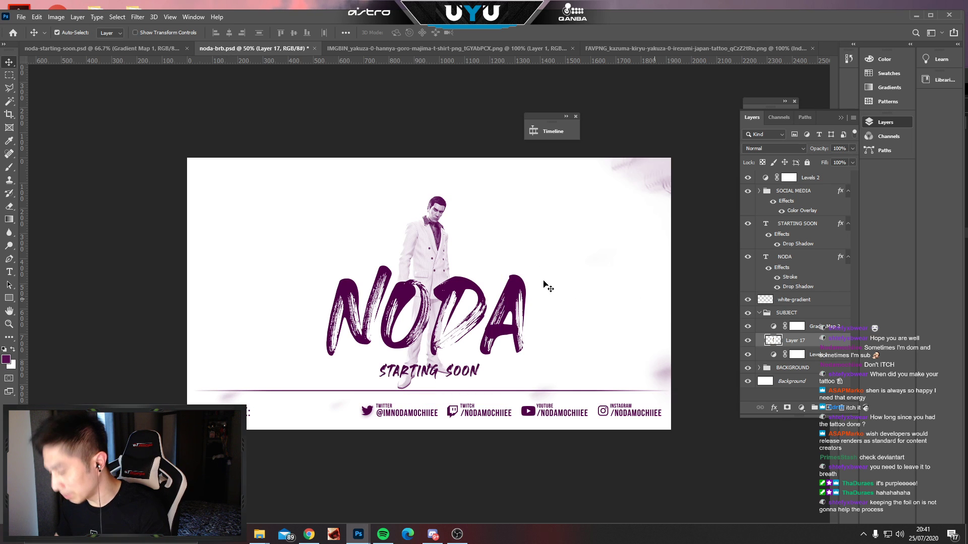
pyautogui.hotkey('ctrl', 'z')
# Look over the open mask and dragon tattoo images, and restore the minimised window of the white-suited character image.
pyautogui.click(418, 49)
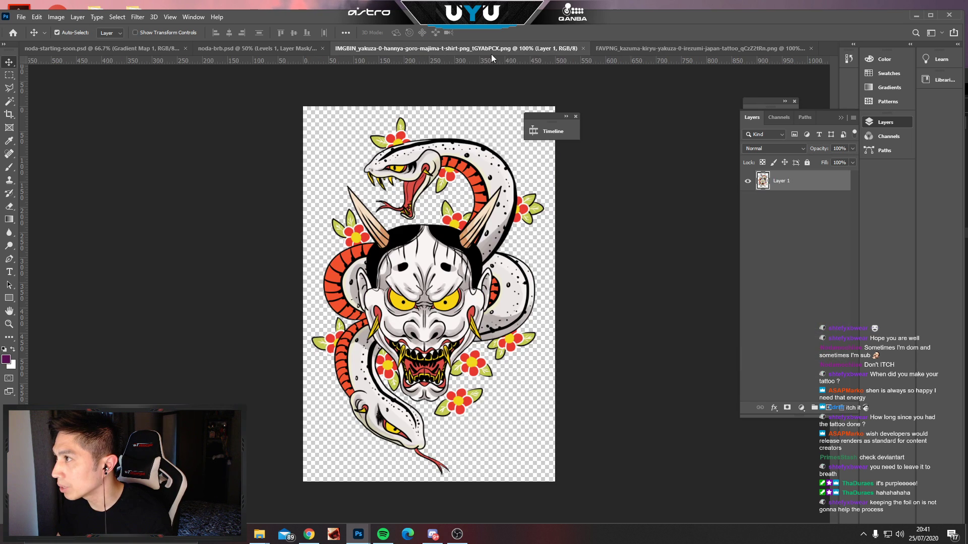
pyautogui.click(636, 49)
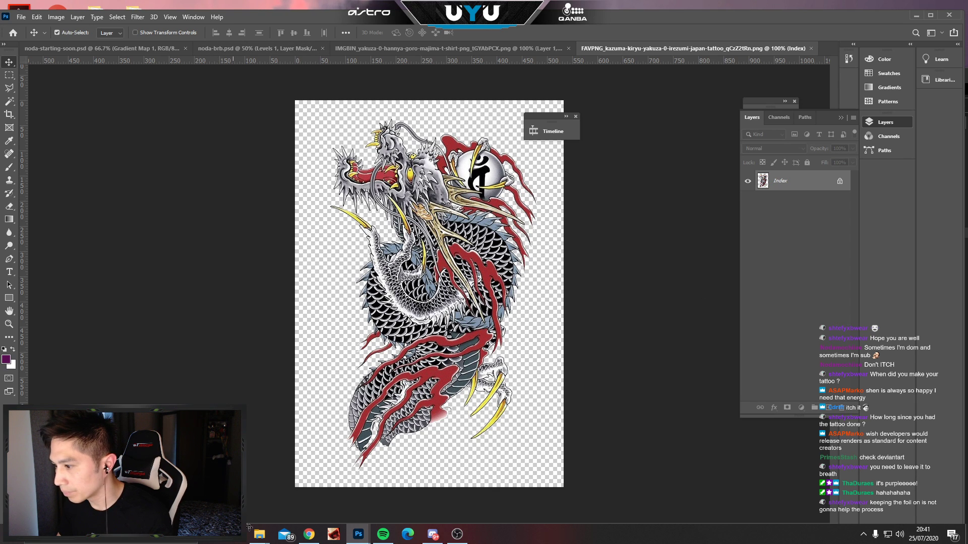
pyautogui.moveTo(362, 535)
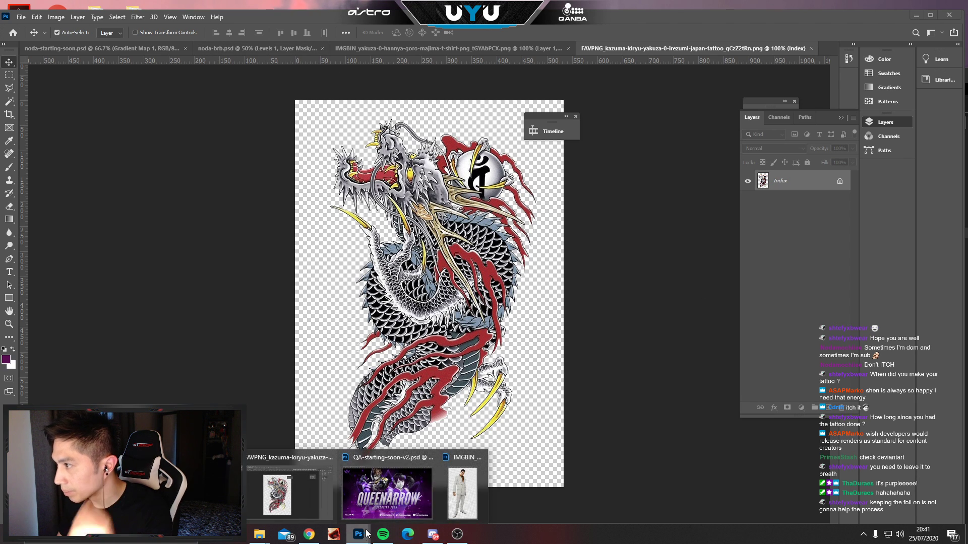
pyautogui.click(456, 492)
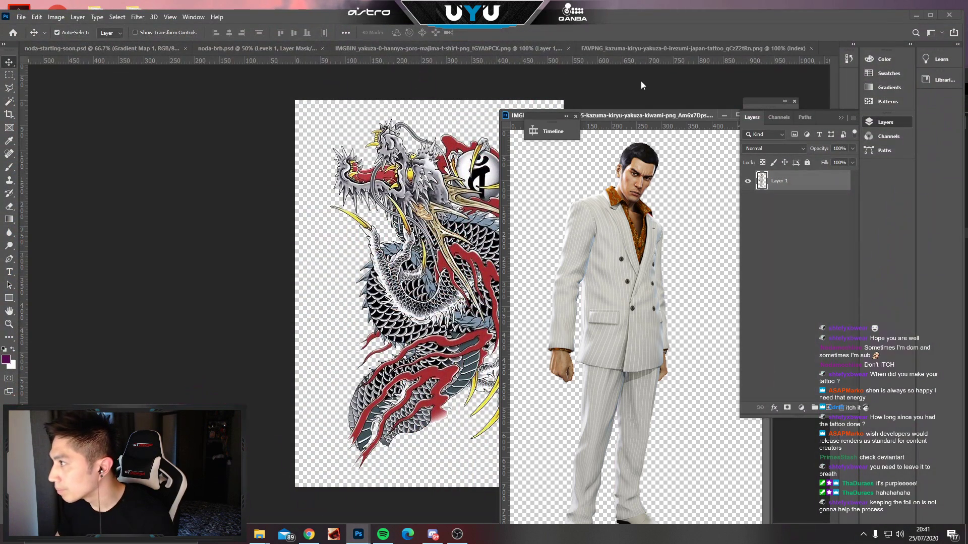
# Copy the white-suited character into the SUBJECT group of noda-brb.psd and minimise its source window.
pyautogui.moveTo(642, 115); pyautogui.dragTo(308, 77)
pyautogui.moveTo(278, 227); pyautogui.dragTo(686, 107)
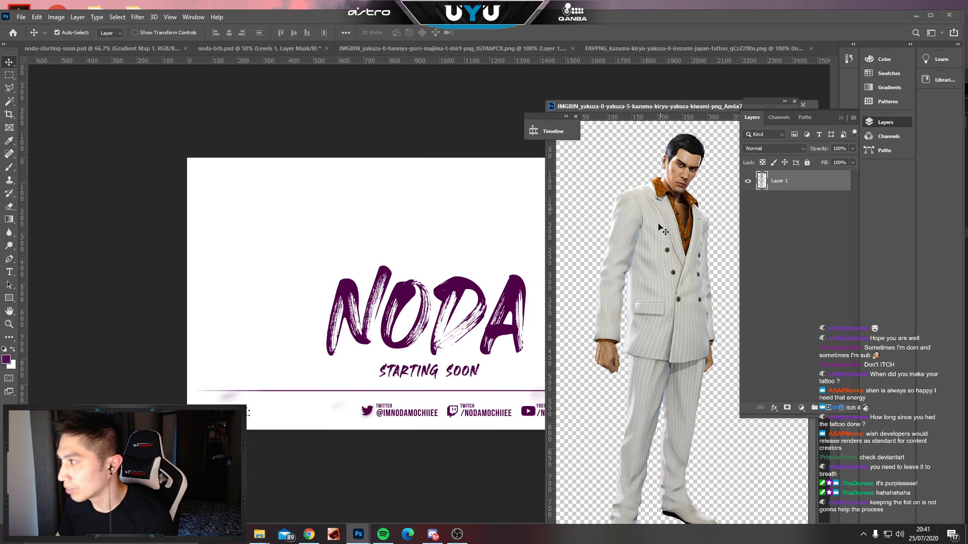
pyautogui.moveTo(673, 234); pyautogui.dragTo(352, 225)
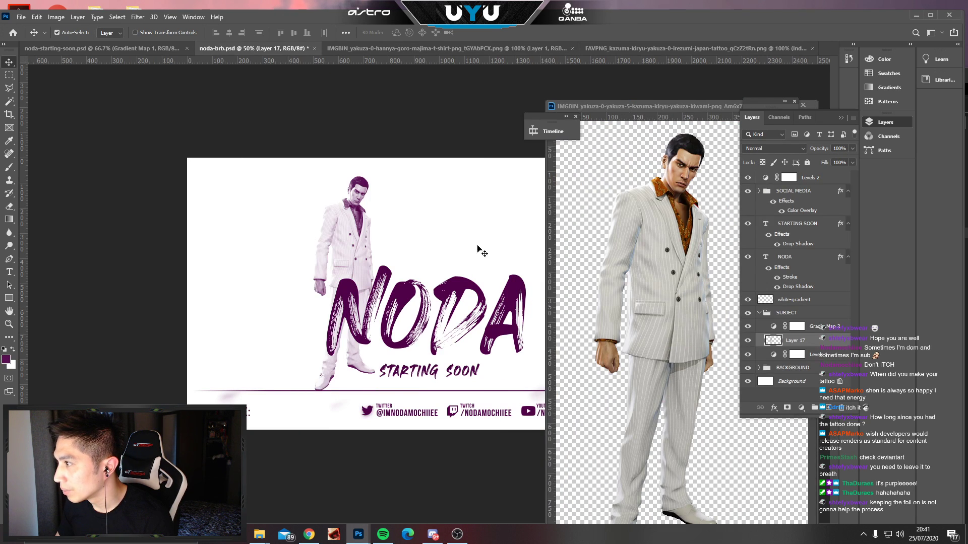
pyautogui.moveTo(581, 107); pyautogui.dragTo(366, 102)
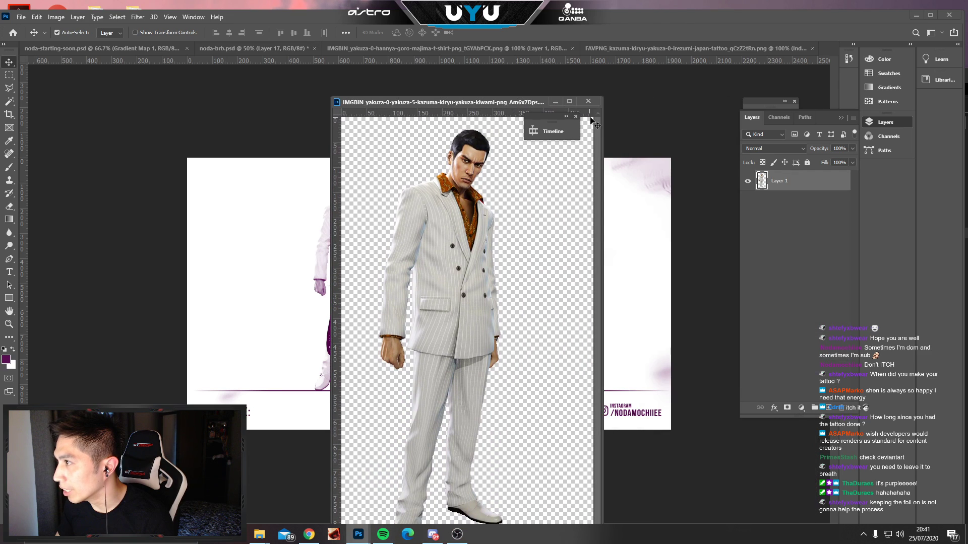
pyautogui.click(555, 101)
# Enlarge the character layer proportionally to 297% and centre it behind the NODA title, with the head near the canvas's upper edge.
pyautogui.moveTo(359, 242); pyautogui.dragTo(423, 290)
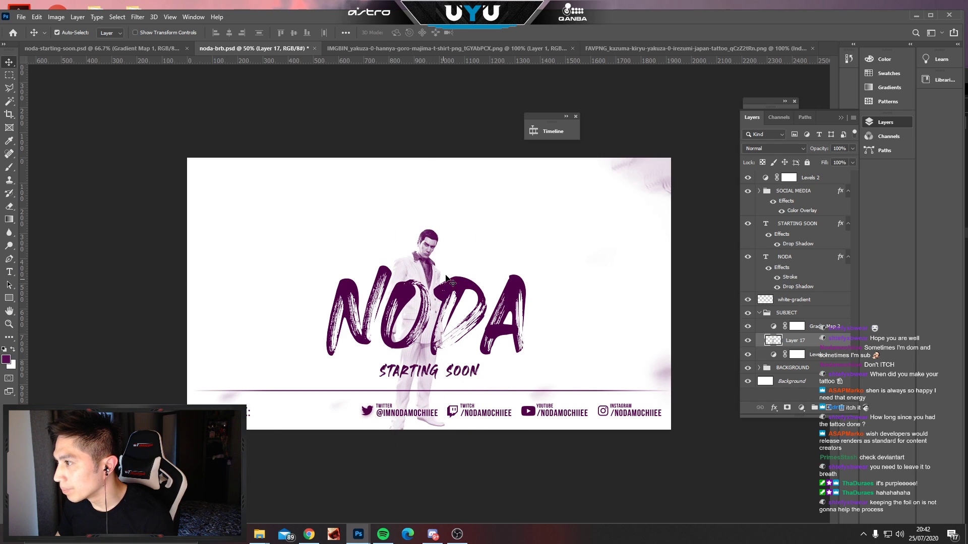
pyautogui.press('ctrl')
pyautogui.hotkey('ctrl', 't')
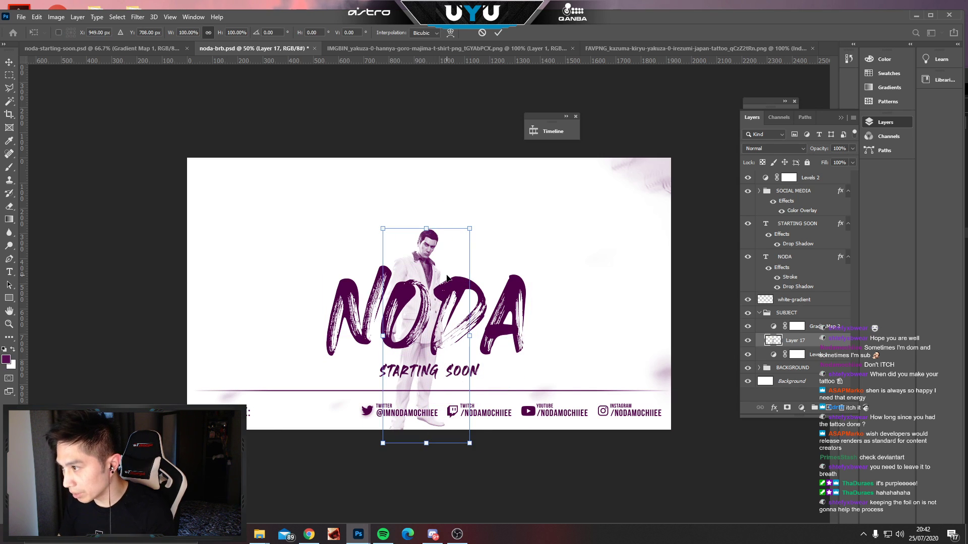
pyautogui.moveTo(468, 231); pyautogui.dragTo(485, 221)
pyautogui.hotkey('ctrl', 'z')
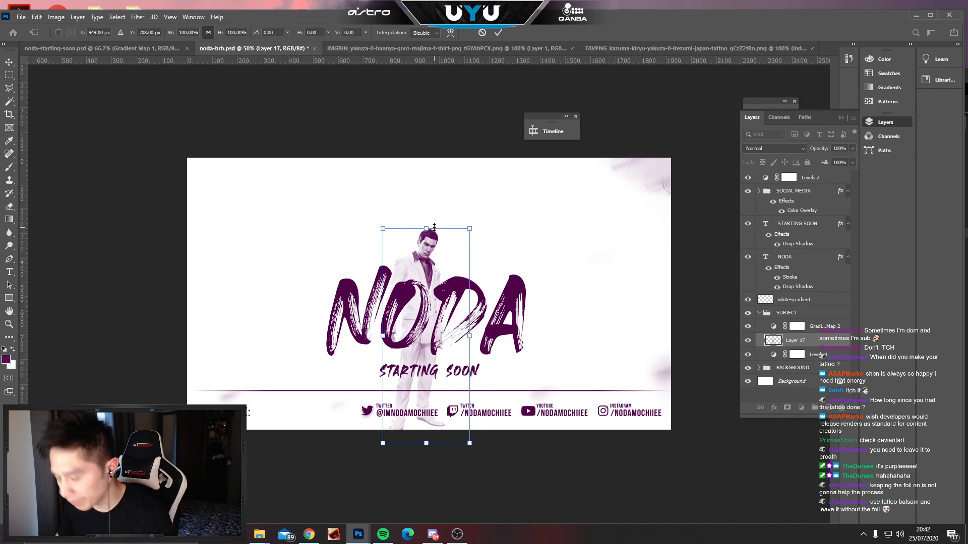
pyautogui.moveTo(470, 227); pyautogui.dragTo(577, 64)
pyautogui.moveTo(480, 288); pyautogui.dragTo(425, 394)
pyautogui.moveTo(527, 168); pyautogui.dragTo(586, 21)
pyautogui.moveTo(453, 196); pyautogui.dragTo(426, 343)
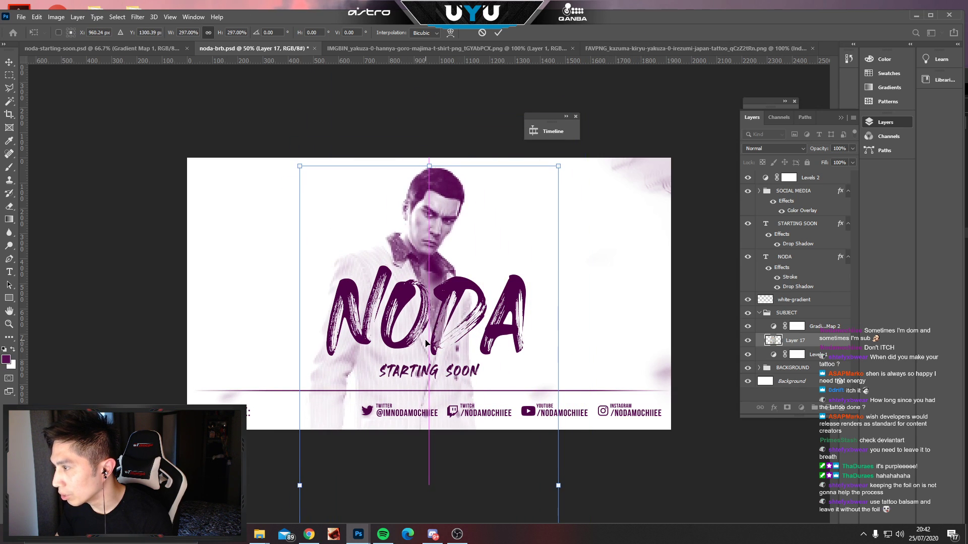
pyautogui.press('Return')
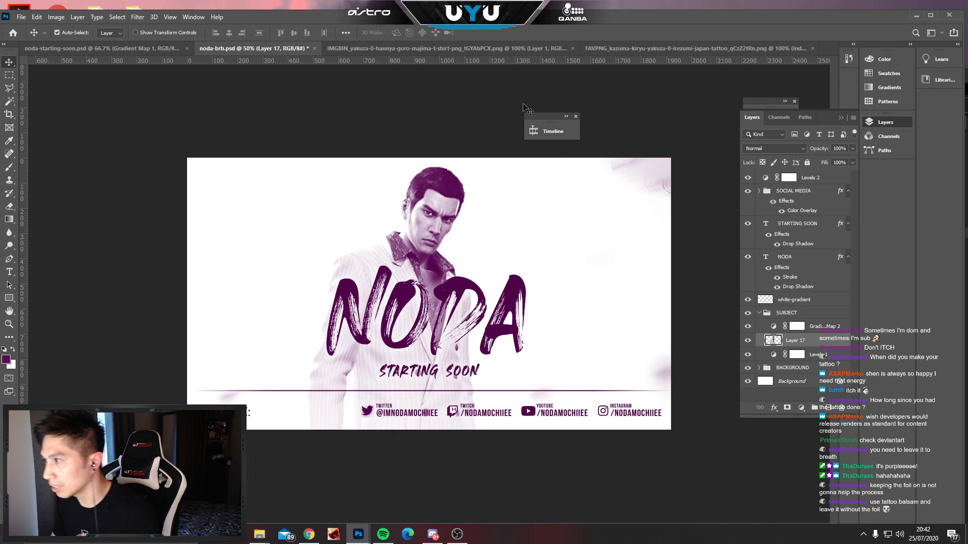
# Apply a Median noise filter with a 1-pixel radius to the white-suited character layer.
pyautogui.click(137, 17)
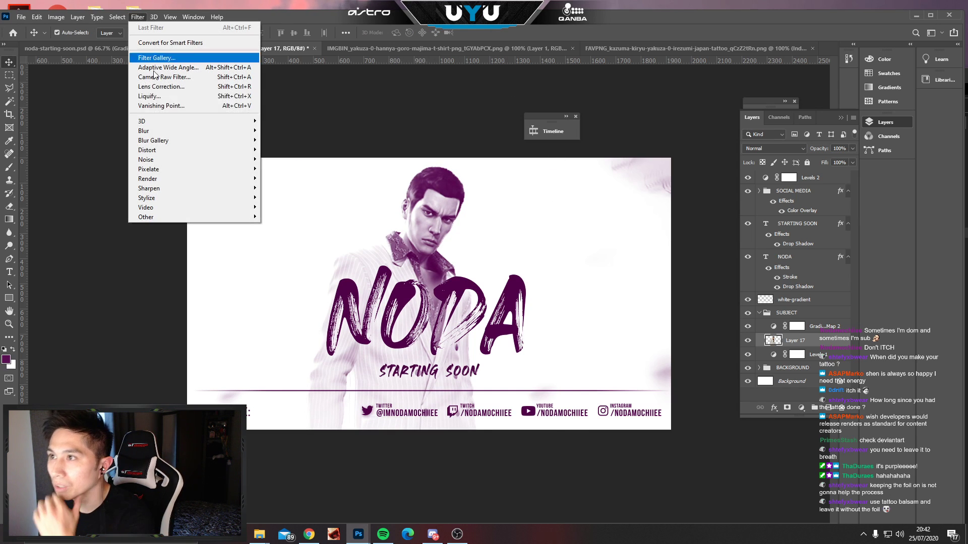
pyautogui.moveTo(202, 188)
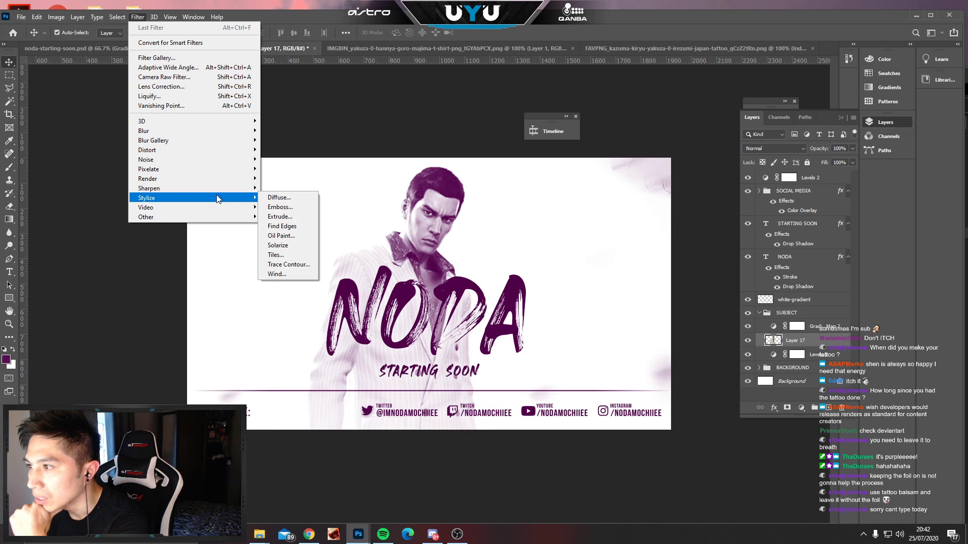
pyautogui.moveTo(226, 161)
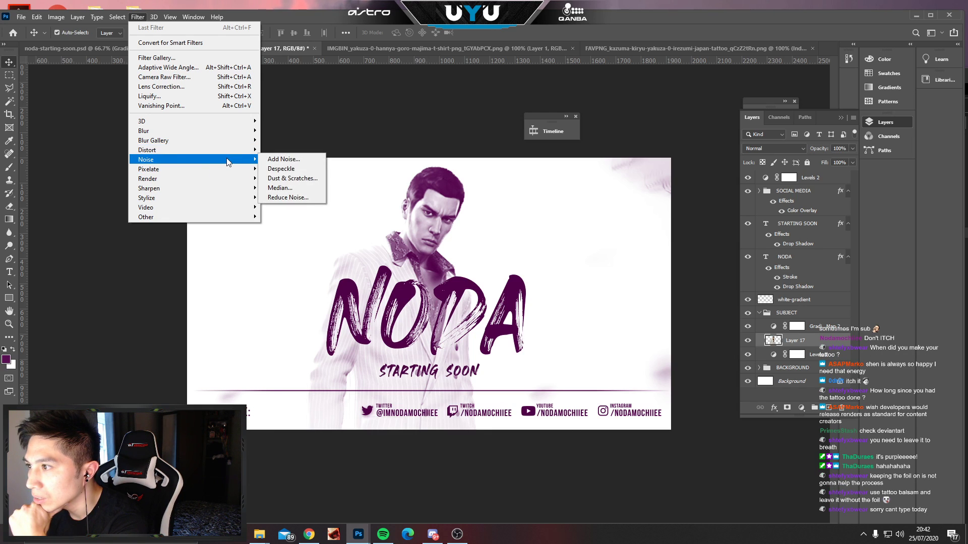
pyautogui.click(291, 187)
pyautogui.moveTo(485, 112); pyautogui.dragTo(707, 170)
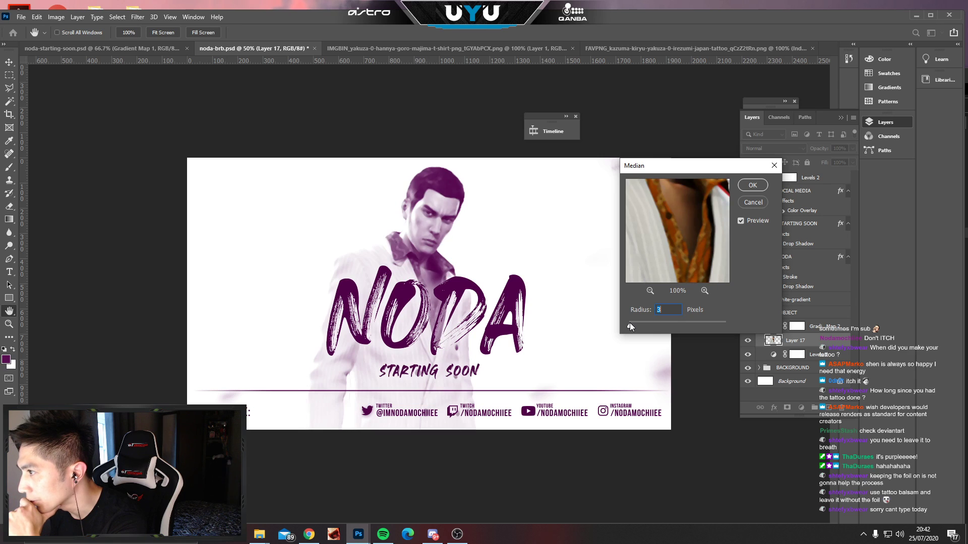
pyautogui.write('1')
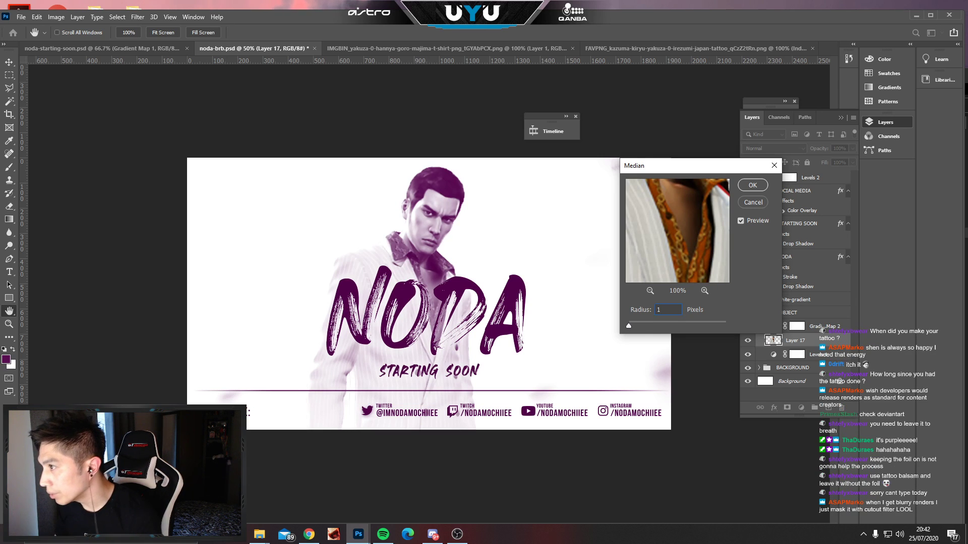
pyautogui.press('BackSpace')
pyautogui.write('2')
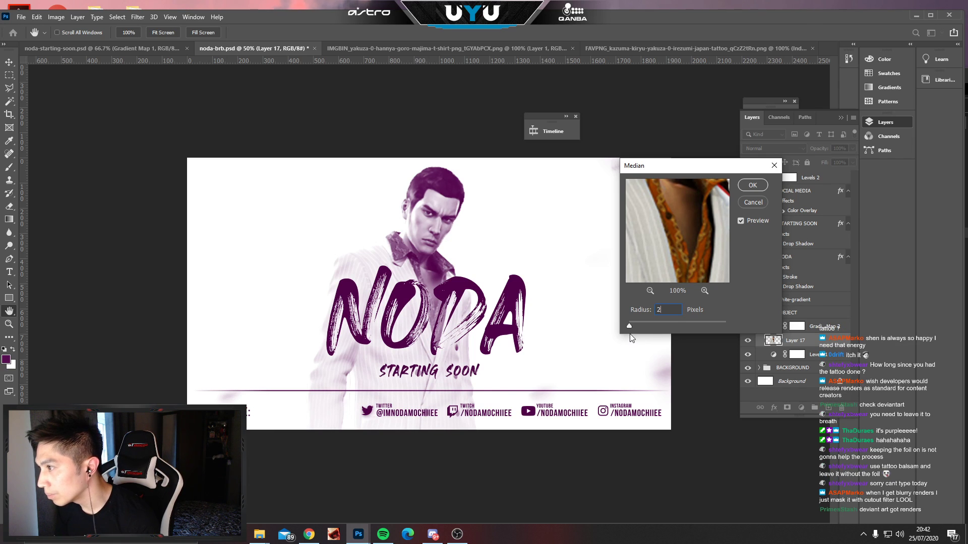
pyautogui.press('BackSpace')
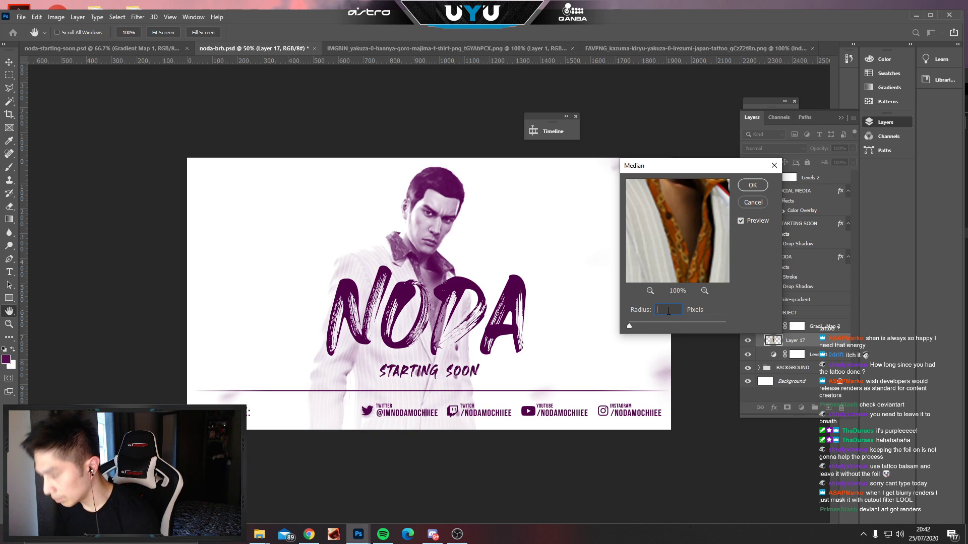
pyautogui.write('1')
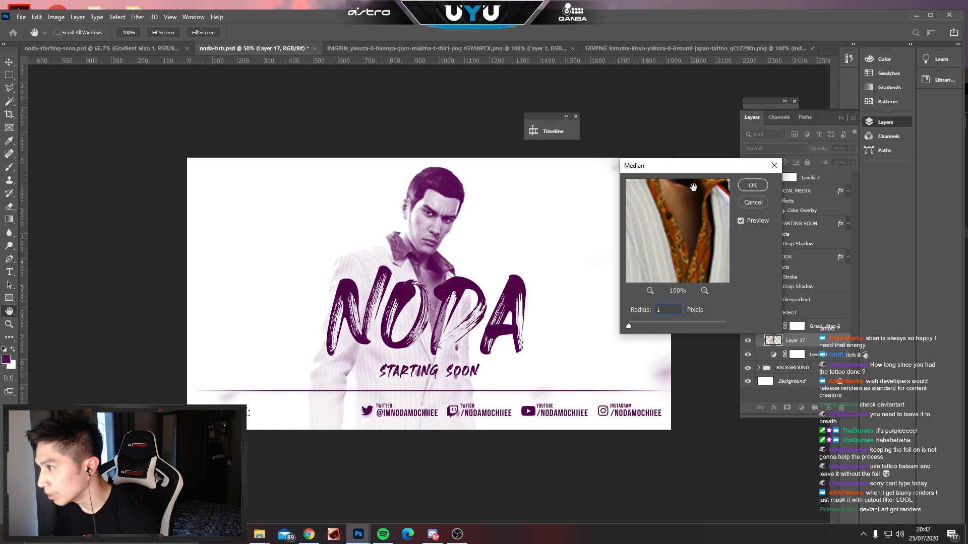
pyautogui.click(752, 186)
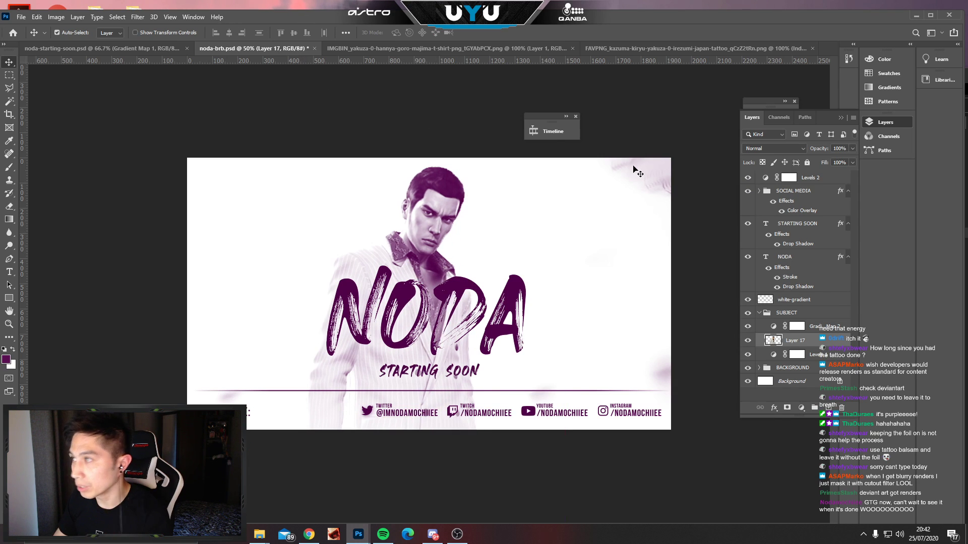
# Move the character layer beneath Levels 1 in the SUBJECT group and set that adjustment's input levels to 21, 0.76 and 255.
pyautogui.moveTo(793, 341); pyautogui.dragTo(816, 357)
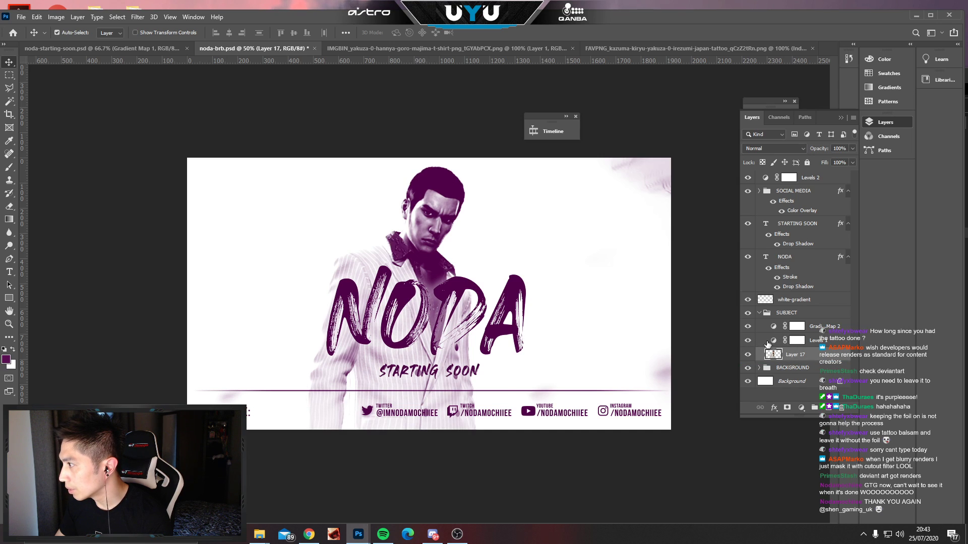
pyautogui.doubleClick(774, 341)
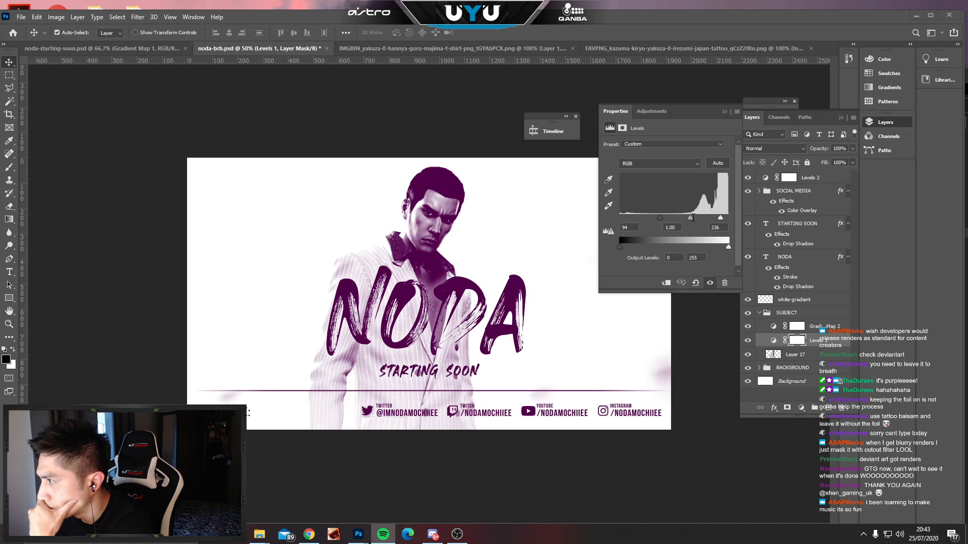
pyautogui.moveTo(660, 218); pyautogui.dragTo(730, 217)
pyautogui.moveTo(682, 216); pyautogui.dragTo(689, 215)
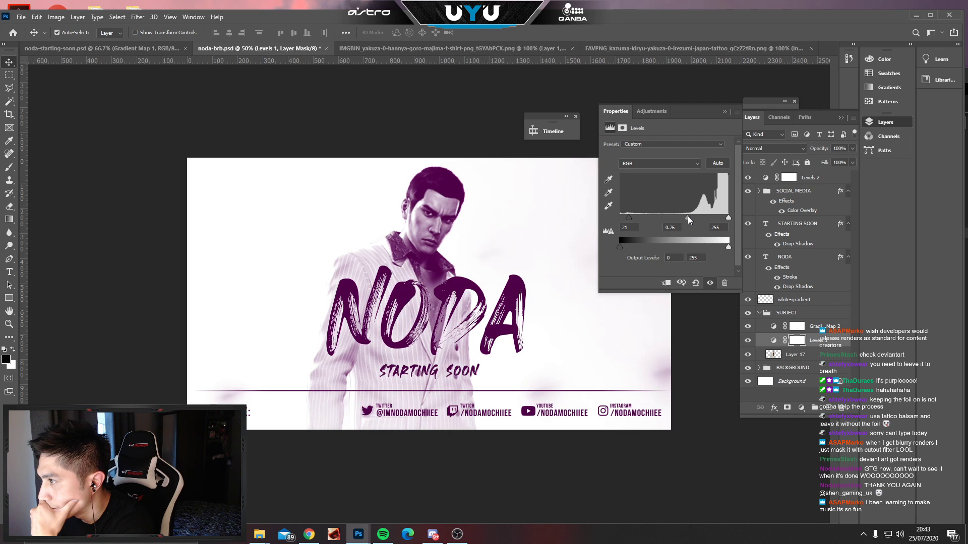
pyautogui.click(724, 111)
# Extend the character's timeline clip back to the start and trim the SUBJECT group's clips to end with the title and social media clips.
pyautogui.click(550, 131)
pyautogui.moveTo(417, 143); pyautogui.dragTo(443, 133)
pyautogui.scroll(-5, 500, 310)
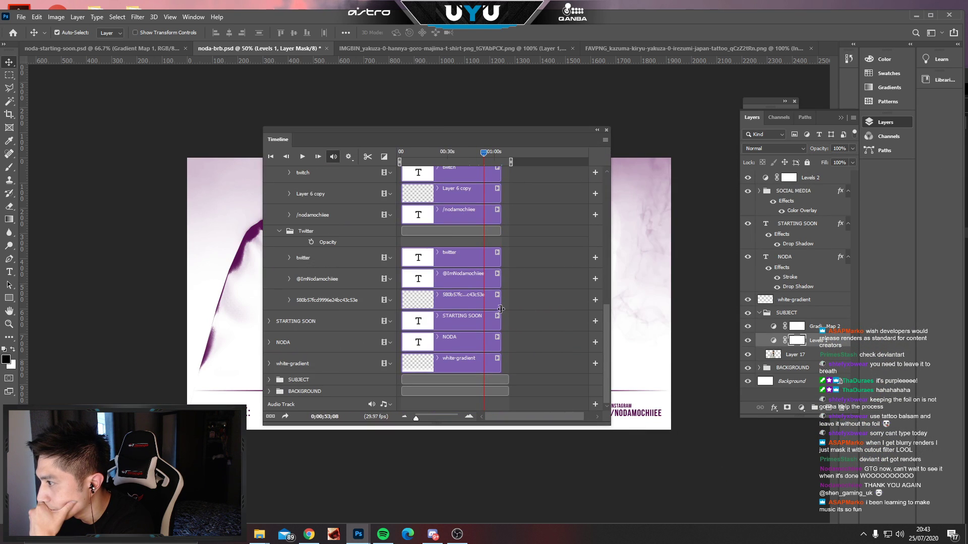
pyautogui.scroll(8, 491, 302)
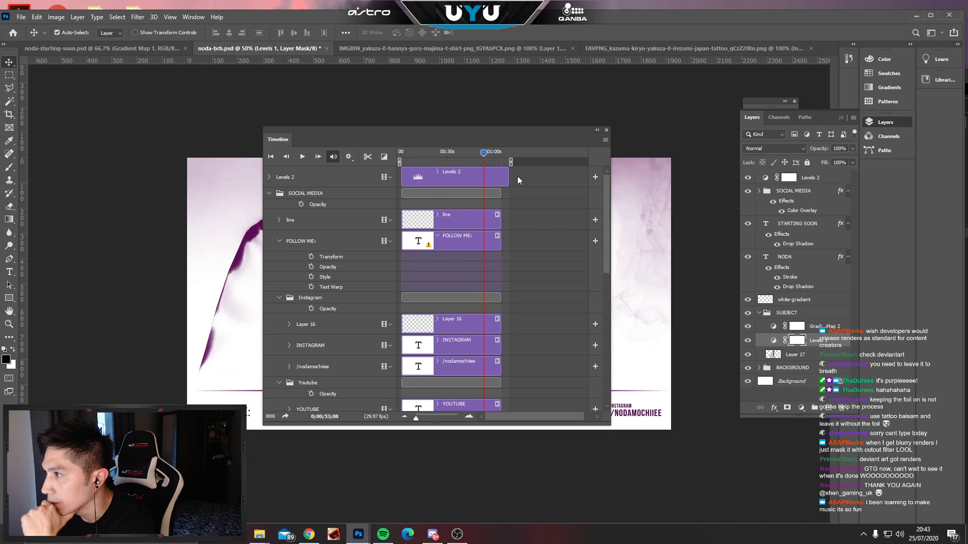
pyautogui.scroll(-3, 378, 275)
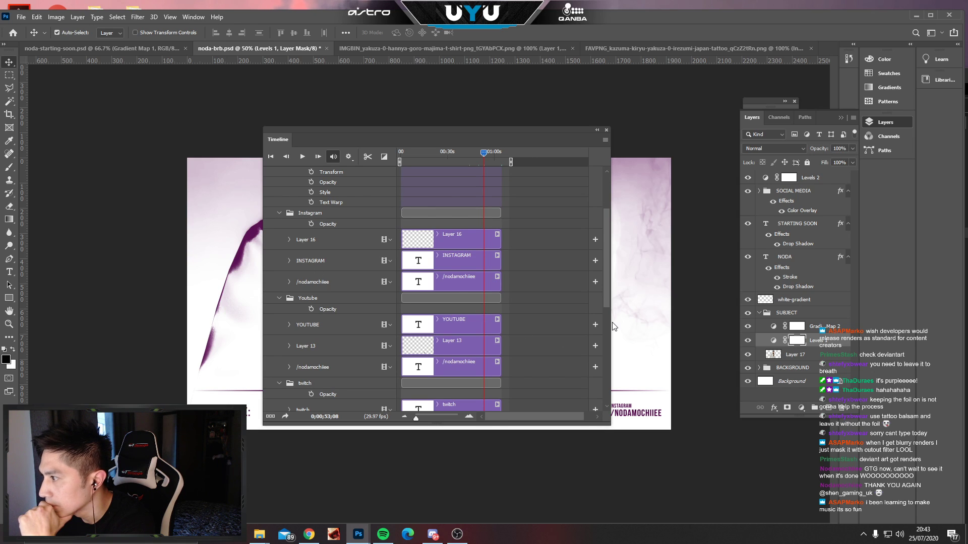
pyautogui.moveTo(610, 306); pyautogui.dragTo(612, 417)
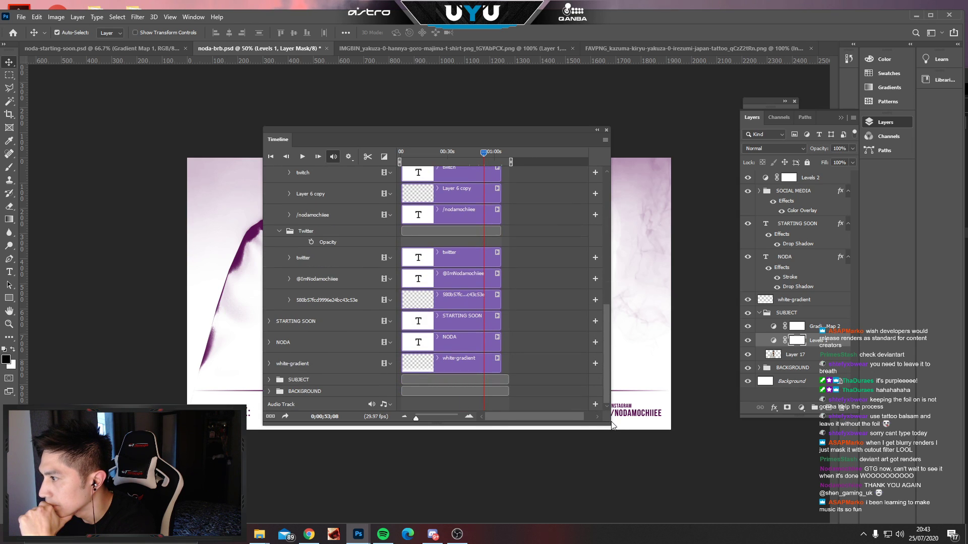
pyautogui.click(269, 381)
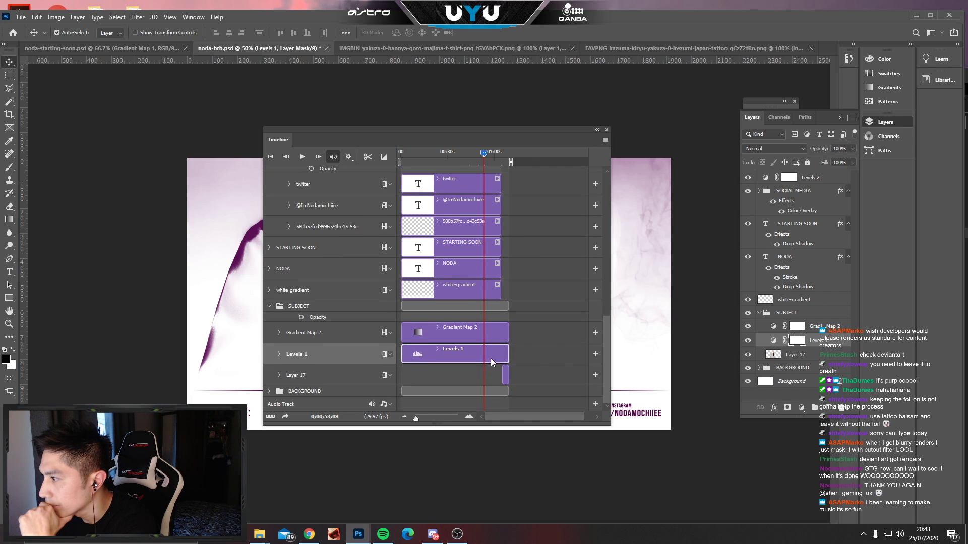
pyautogui.moveTo(502, 379); pyautogui.dragTo(401, 375)
pyautogui.moveTo(509, 335); pyautogui.dragTo(501, 378)
pyautogui.scroll(5, 513, 292)
pyautogui.scroll(3, 530, 254)
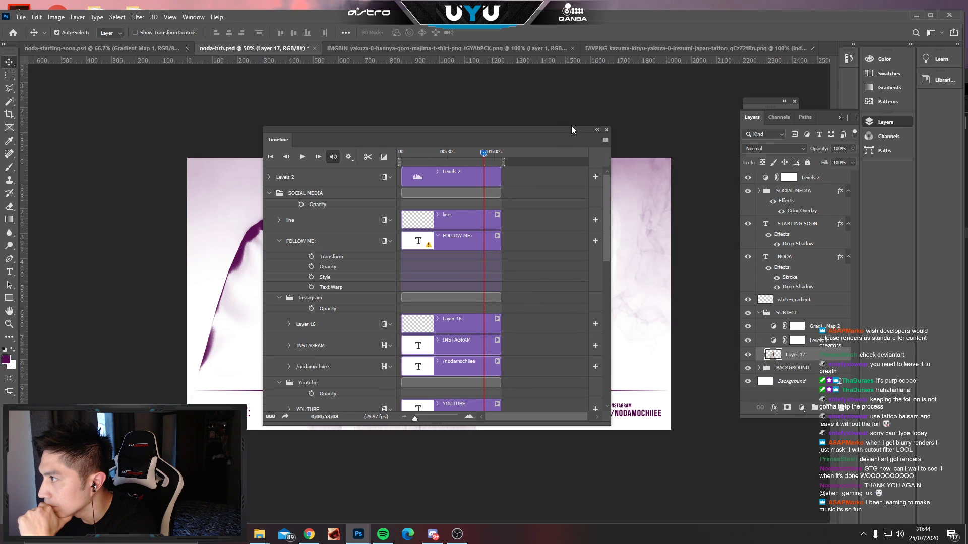
pyautogui.click(597, 131)
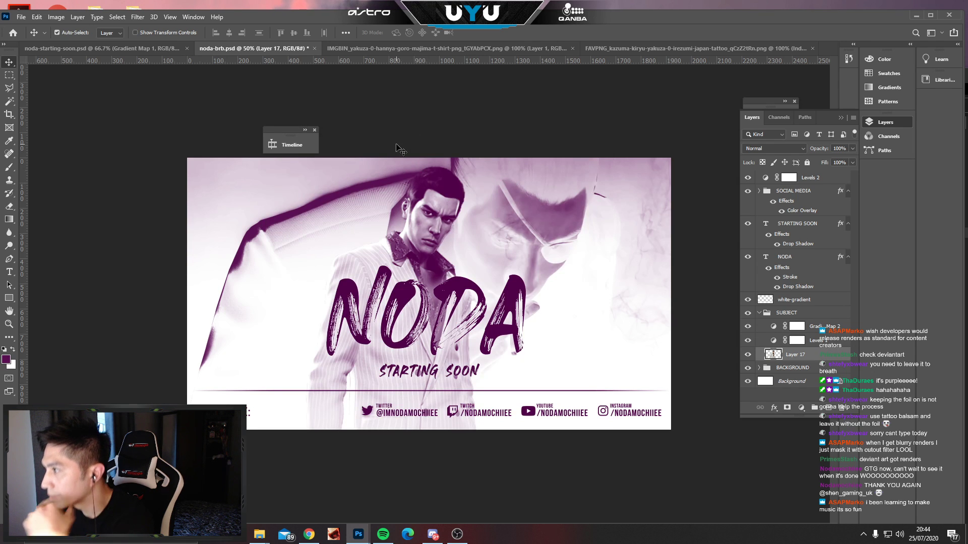
# Move the timeline clear of the character and scrub to about 20 seconds to check the background footage behind him.
pyautogui.click(291, 145)
pyautogui.moveTo(431, 140); pyautogui.dragTo(667, 252)
pyautogui.moveTo(778, 262); pyautogui.dragTo(728, 268)
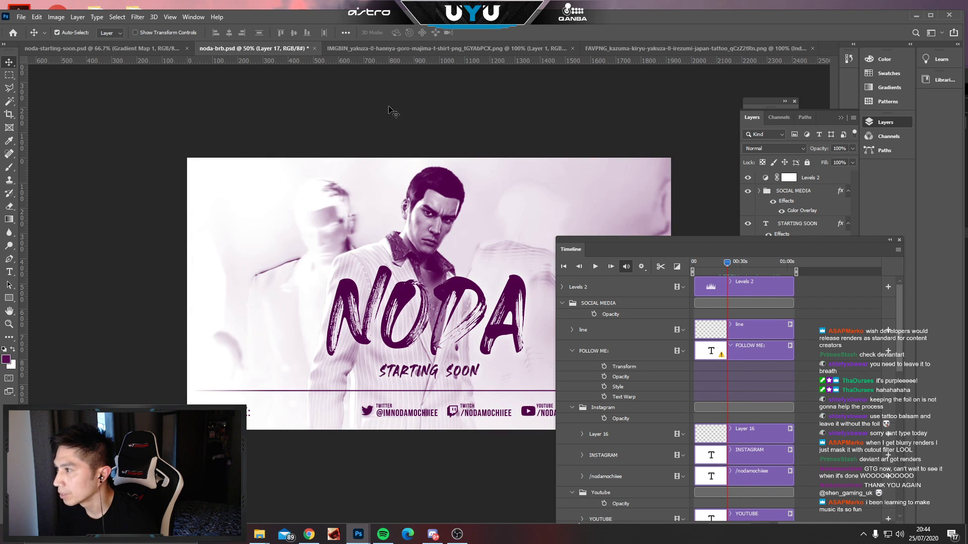
pyautogui.moveTo(553, 15); pyautogui.dragTo(548, 16)
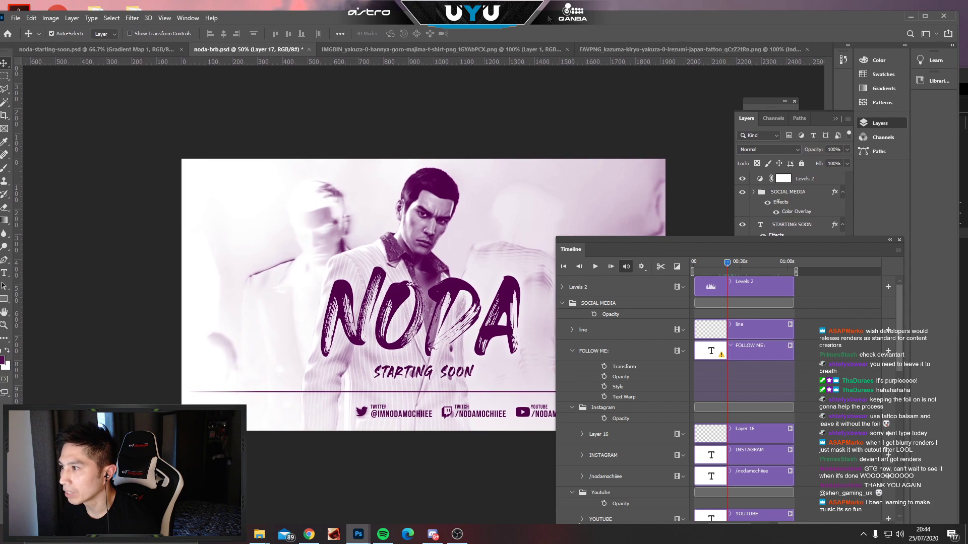
# Float the dragon tattoo image in its own window with noda-brb.psd displayed behind it.
pyautogui.click(382, 50)
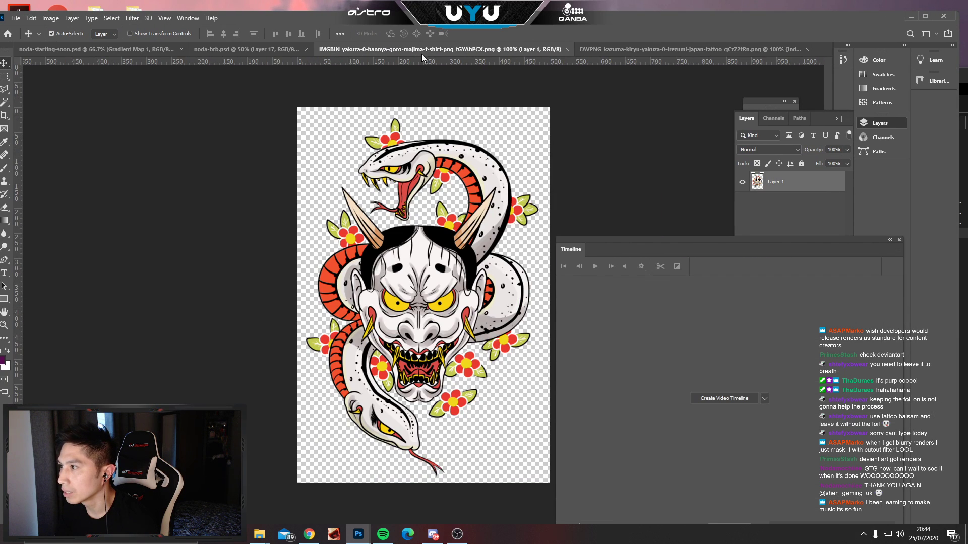
pyautogui.click(636, 50)
pyautogui.moveTo(621, 49); pyautogui.dragTo(498, 108)
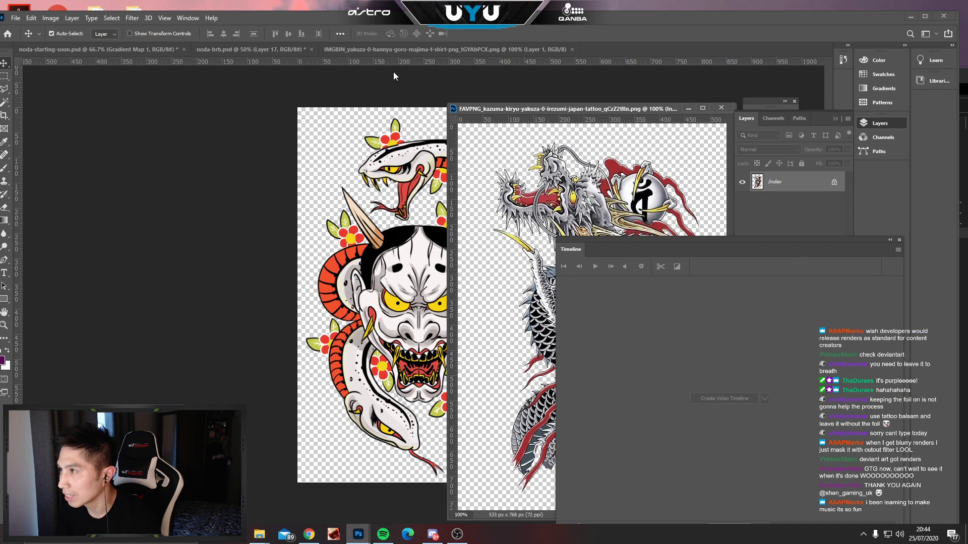
pyautogui.click(115, 49)
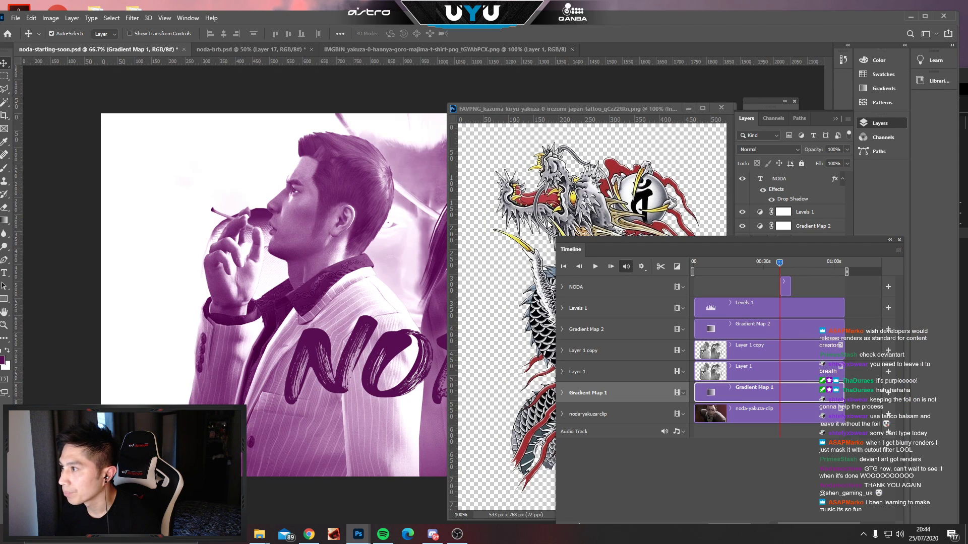
pyautogui.click(233, 50)
# Try to copy the dragon from its indexed-colour image into noda-brb.psd.
pyautogui.click(591, 204)
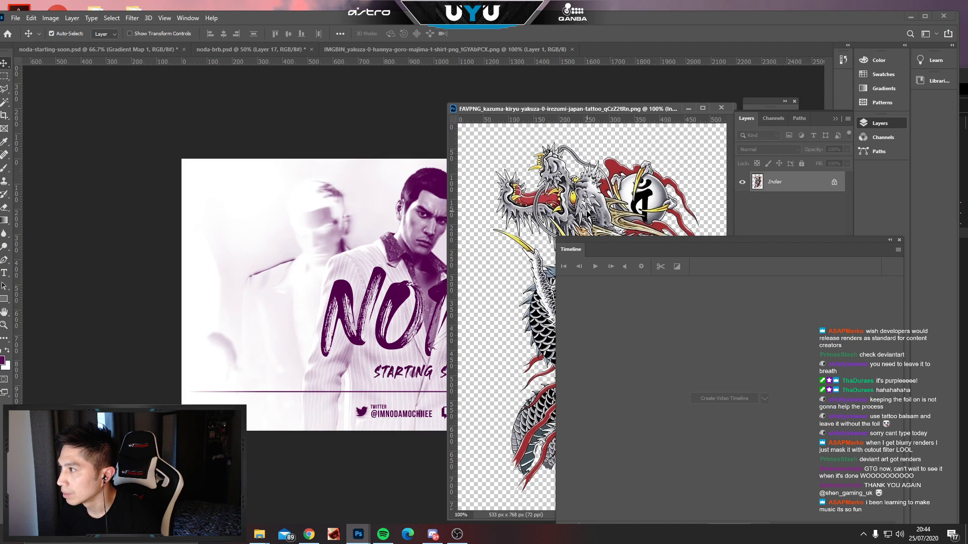
pyautogui.moveTo(589, 202); pyautogui.dragTo(275, 192)
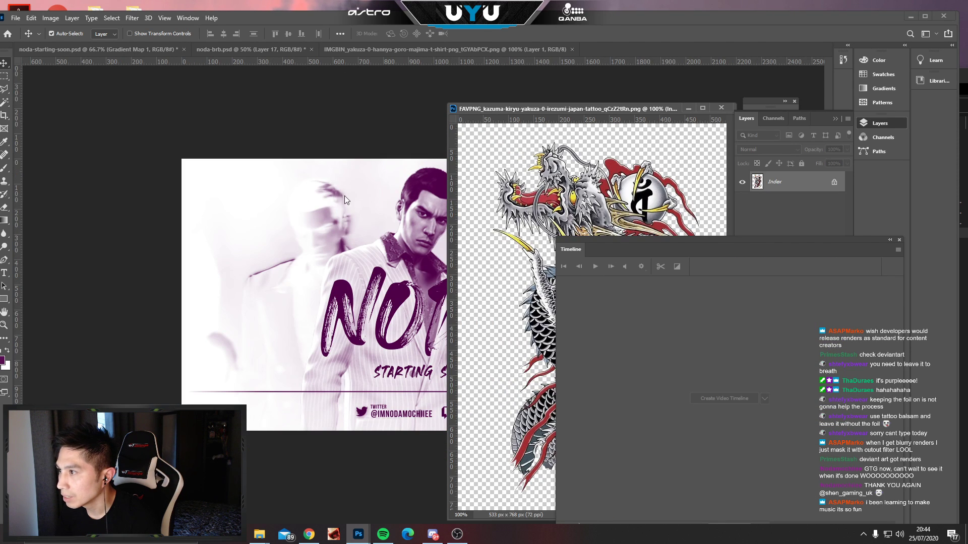
pyautogui.click(322, 200)
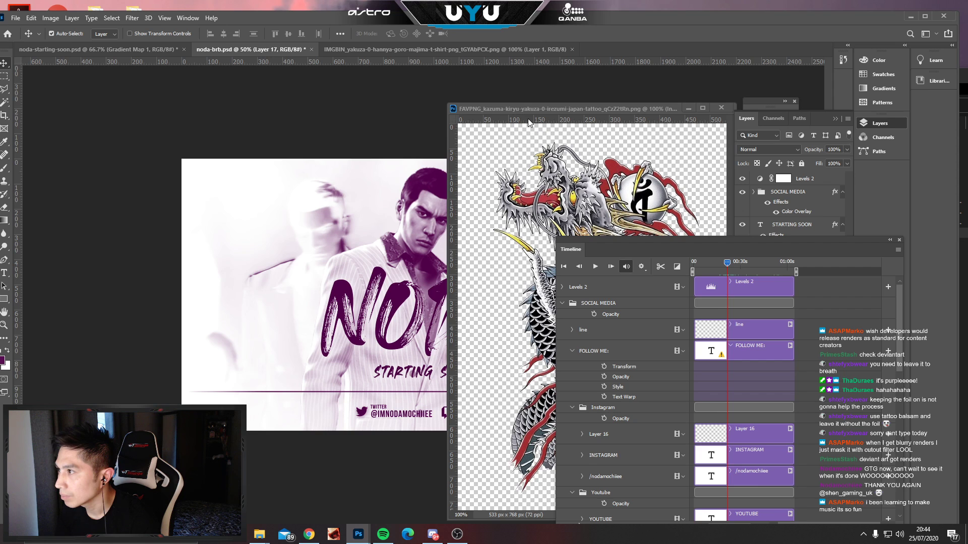
pyautogui.moveTo(525, 104); pyautogui.dragTo(307, 89)
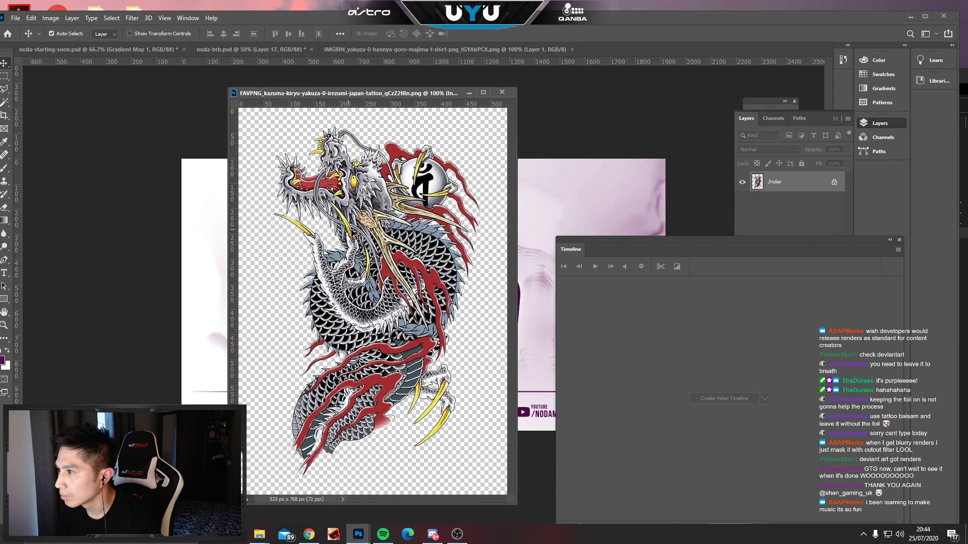
pyautogui.moveTo(379, 223); pyautogui.dragTo(376, 263)
pyautogui.hotkey('ctrl', 'z')
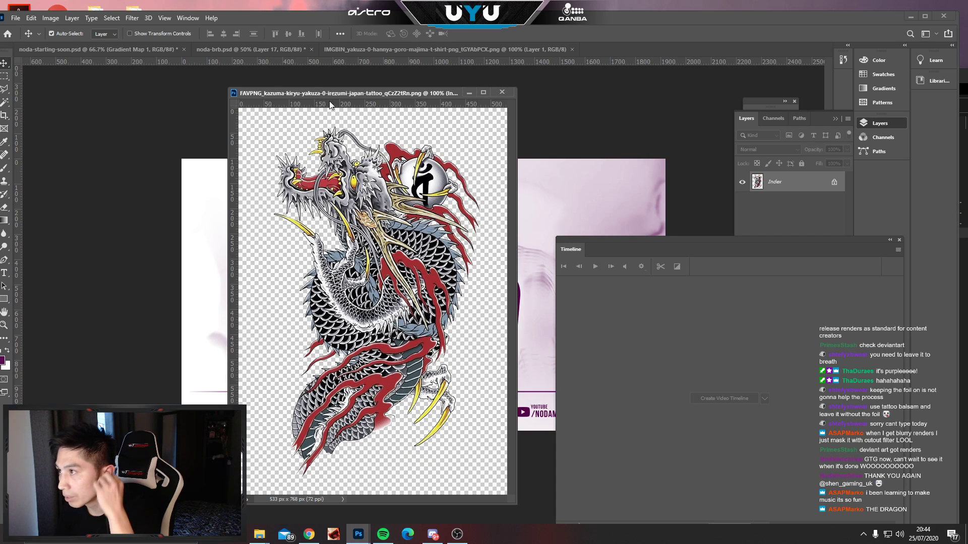
# Convert the dragon tattoo image to RGB Color mode.
pyautogui.click(74, 19)
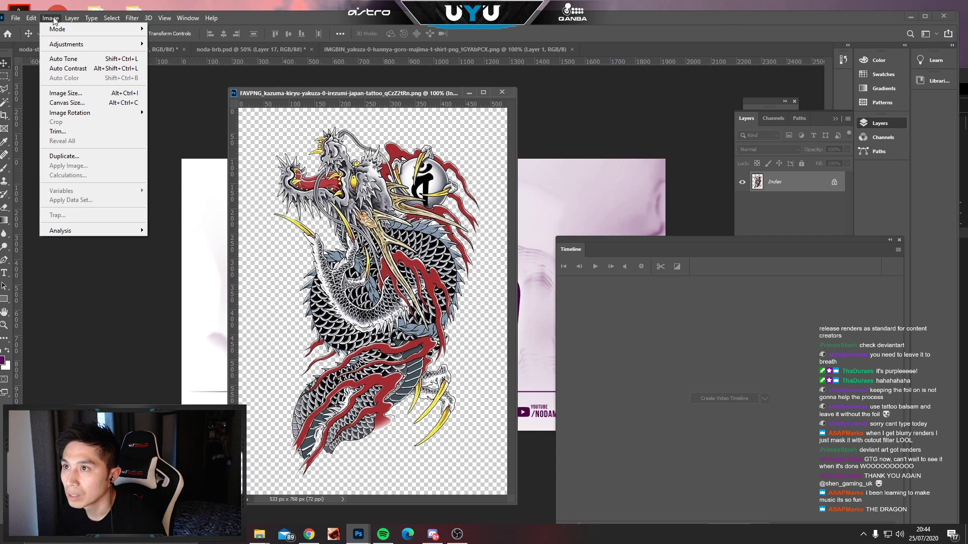
pyautogui.moveTo(79, 31)
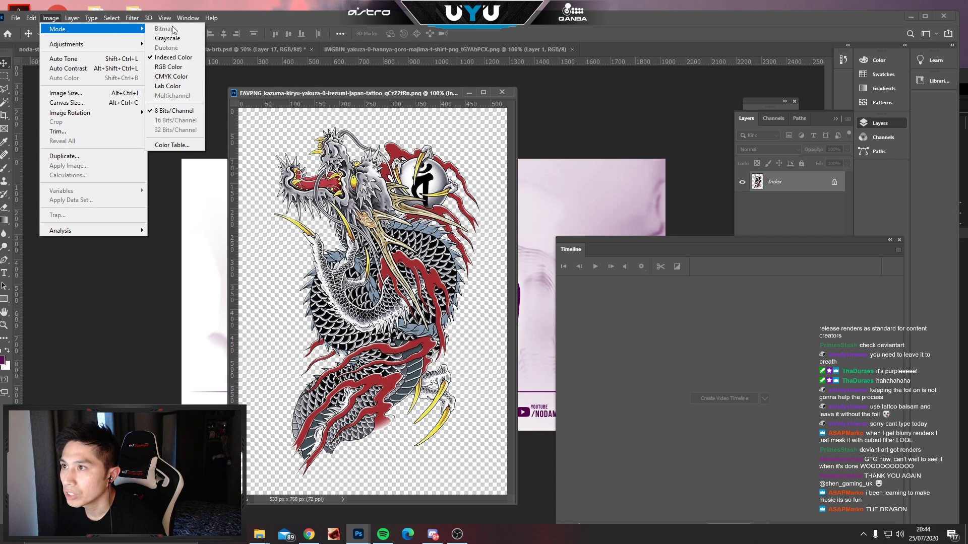
pyautogui.click(169, 68)
pyautogui.moveTo(414, 95); pyautogui.dragTo(393, 93)
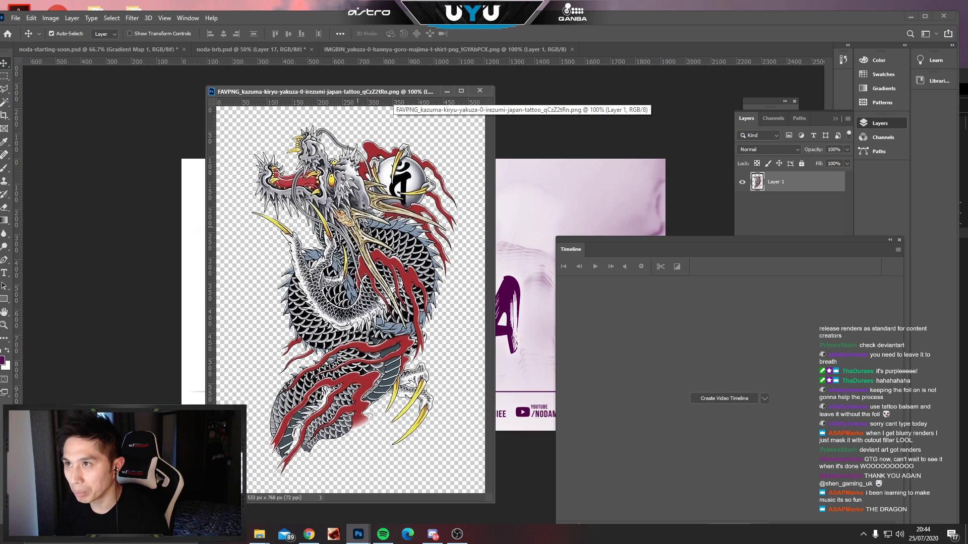
# Copy the dragon tattoo into noda-brb.psd beside the character, overlapping the start of the NODA title, and minimise its source window.
pyautogui.moveTo(316, 92); pyautogui.dragTo(592, 79)
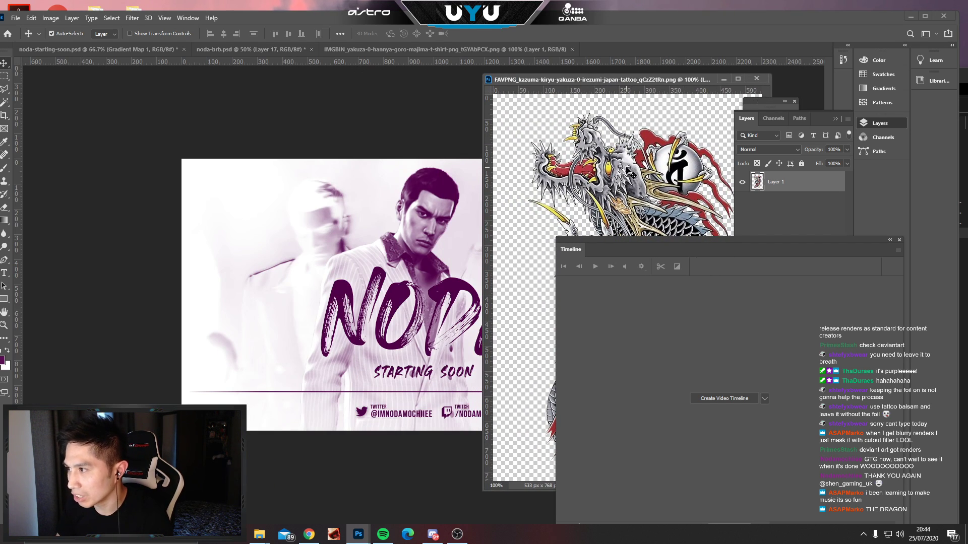
pyautogui.moveTo(630, 174); pyautogui.dragTo(335, 222)
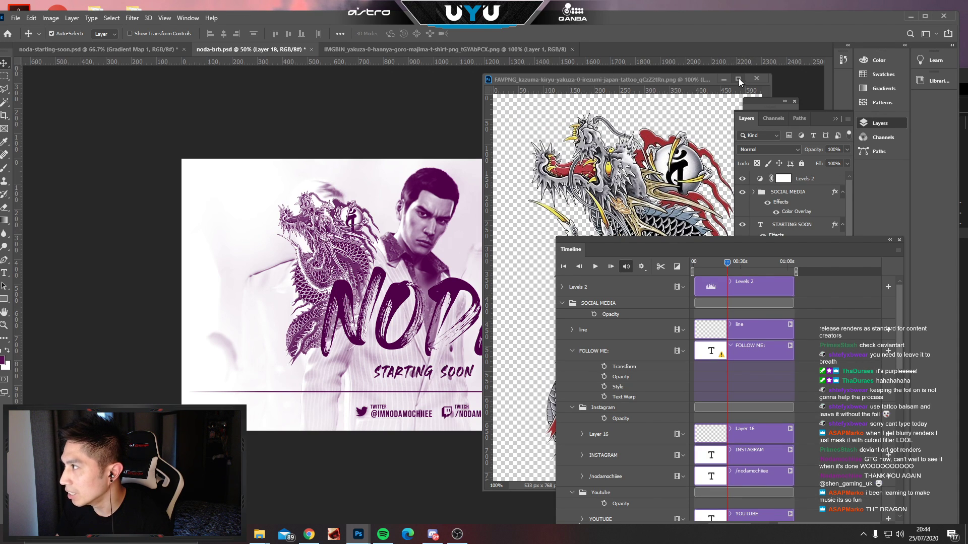
pyautogui.click(725, 81)
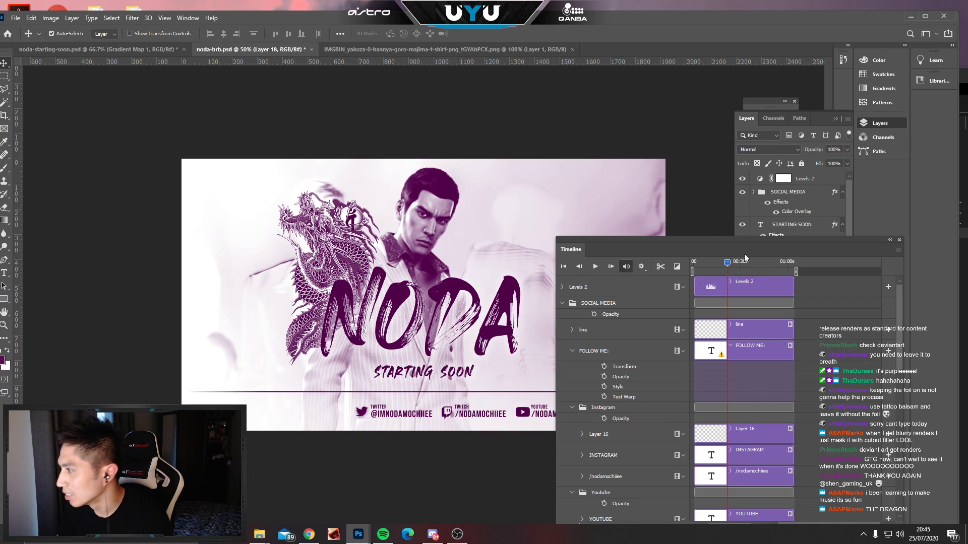
# Shift the dragon toward the character's shoulder and move its layer behind the white-suited character.
pyautogui.moveTo(716, 240); pyautogui.dragTo(687, 139)
pyautogui.scroll(-5, 700, 323)
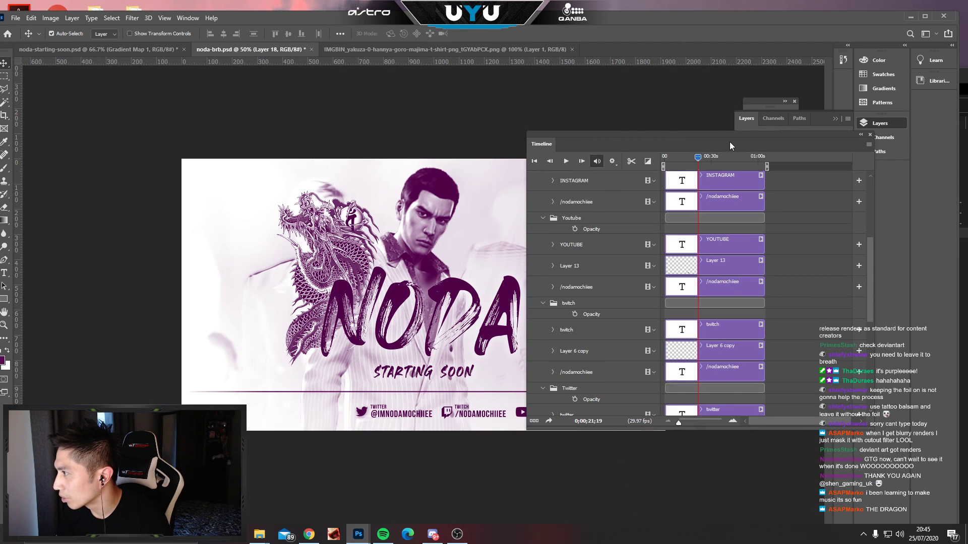
pyautogui.moveTo(749, 132); pyautogui.dragTo(735, 333)
pyautogui.moveTo(345, 237); pyautogui.dragTo(371, 235)
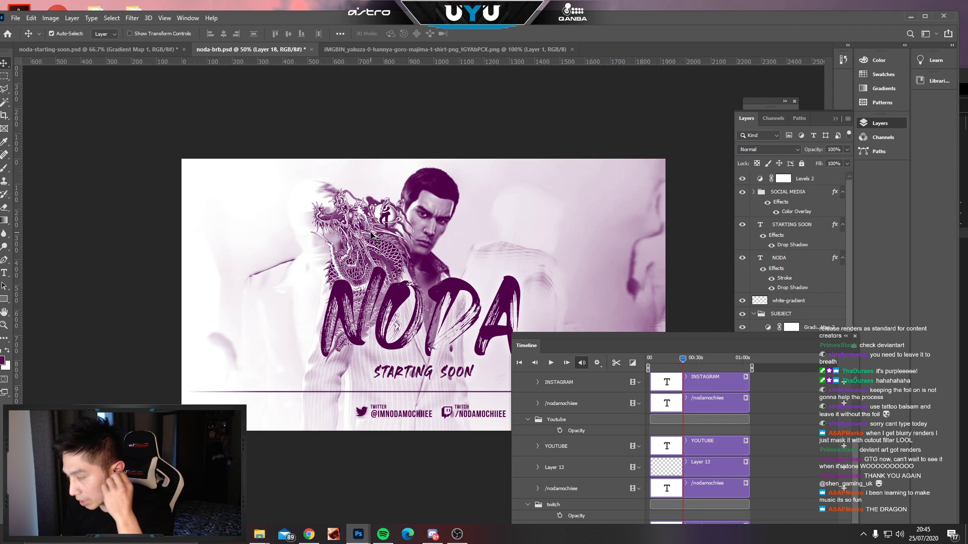
pyautogui.hotkey('ctrl', '[')
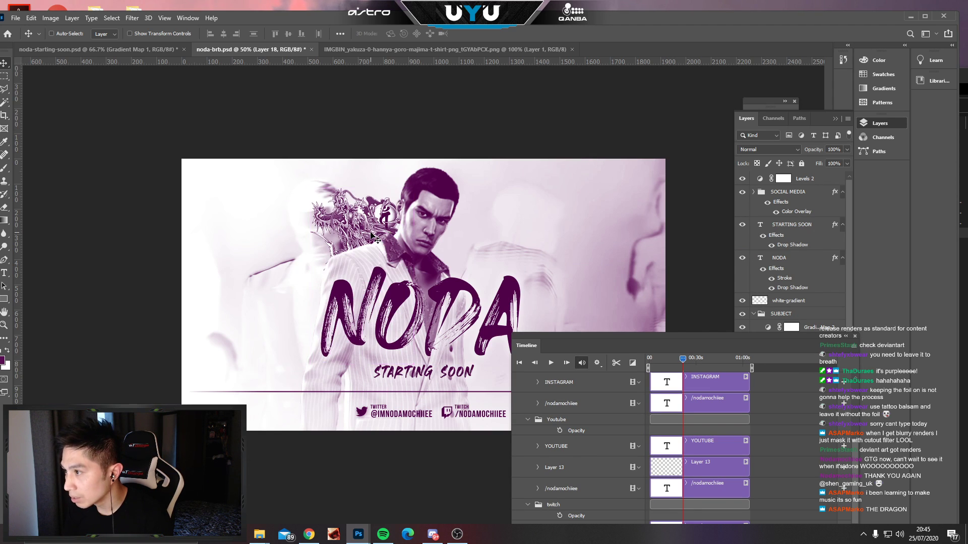
# Enlarge the dragon proportionally to fill the area left of and behind the character, and set its blend mode to Multiply.
pyautogui.hotkey('ctrl', 't')
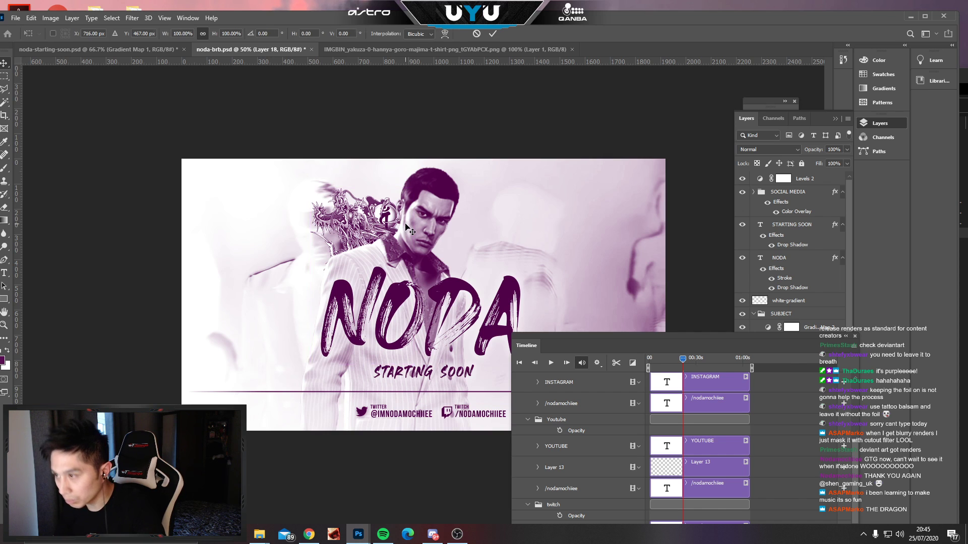
pyautogui.moveTo(415, 187); pyautogui.dragTo(556, 87)
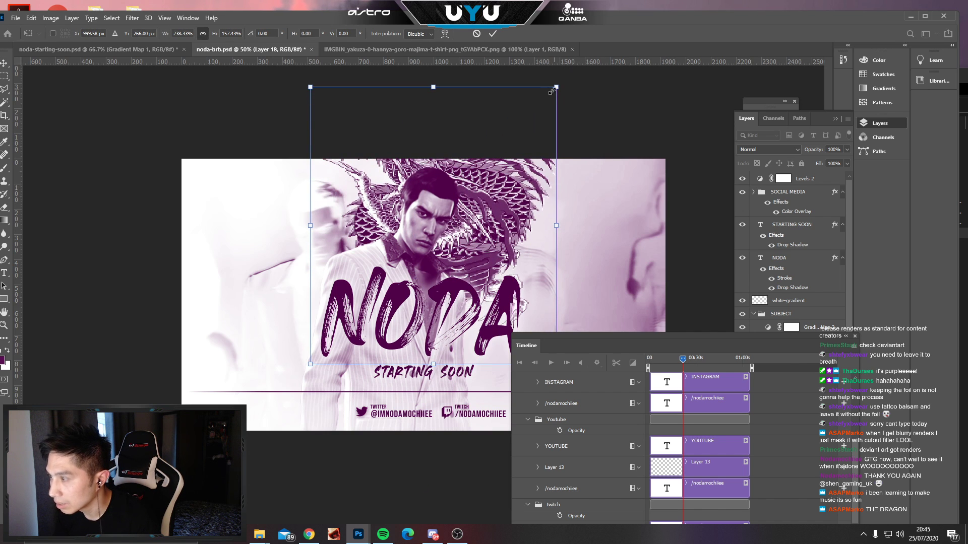
pyautogui.hotkey('ctrl', 'z')
pyautogui.moveTo(414, 187); pyautogui.dragTo(655, 5)
pyautogui.hotkey('ctrl', 'z')
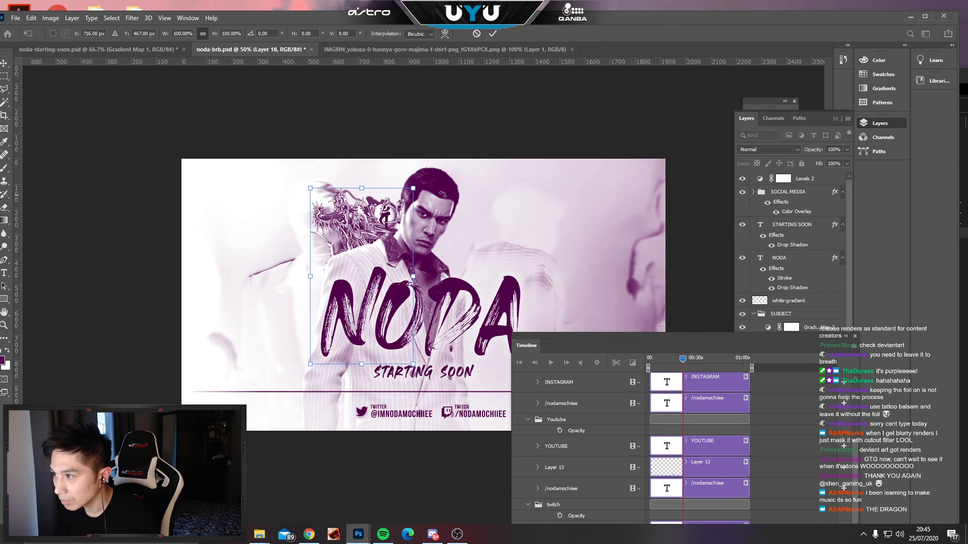
pyautogui.moveTo(413, 188); pyautogui.dragTo(678, 28)
pyautogui.moveTo(484, 193); pyautogui.dragTo(367, 407)
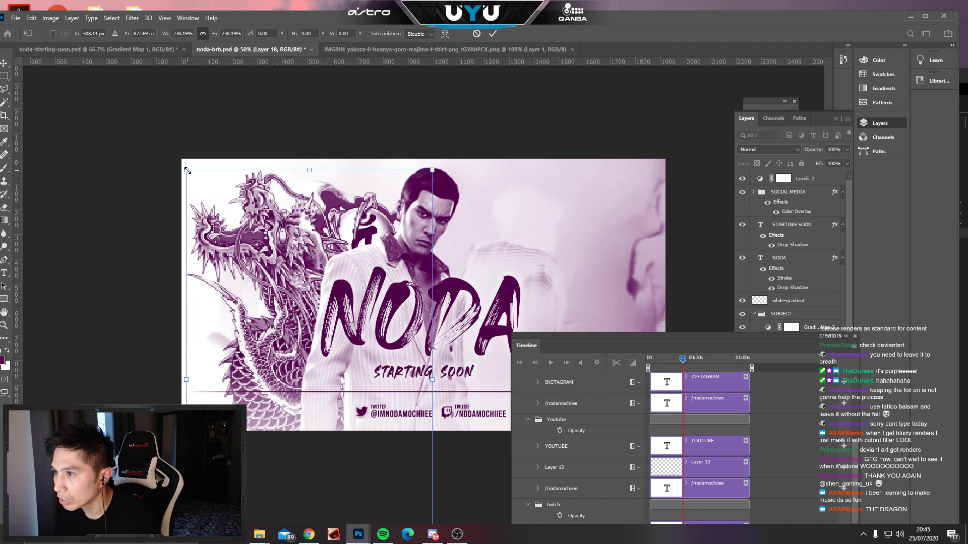
pyautogui.moveTo(187, 171); pyautogui.dragTo(188, 171)
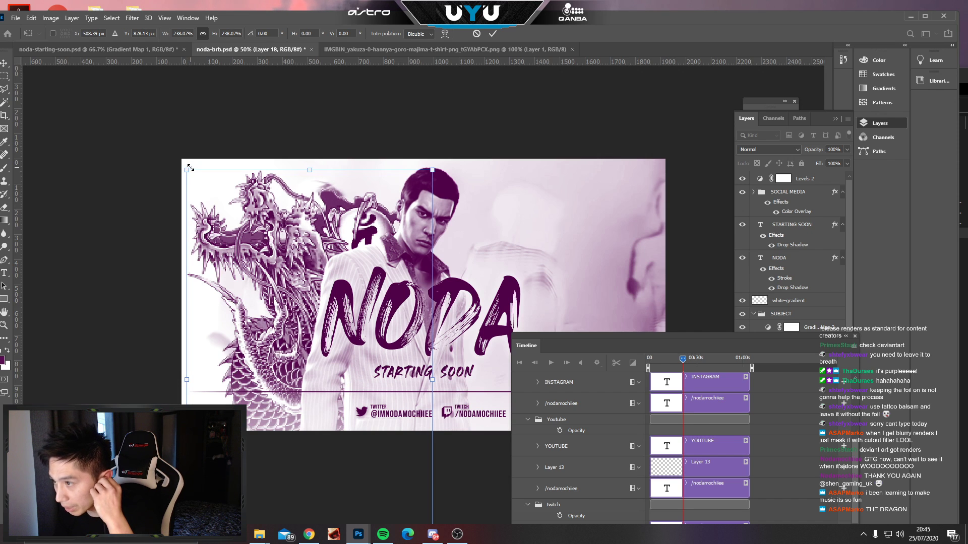
pyautogui.moveTo(189, 171); pyautogui.dragTo(243, 222)
pyautogui.moveTo(301, 283); pyautogui.dragTo(277, 225)
pyautogui.press('Return')
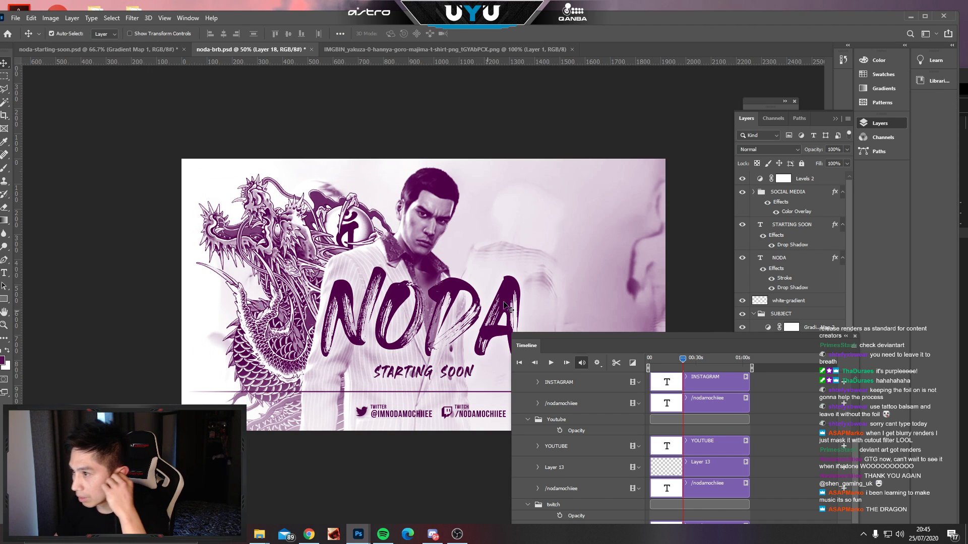
pyautogui.click(769, 149)
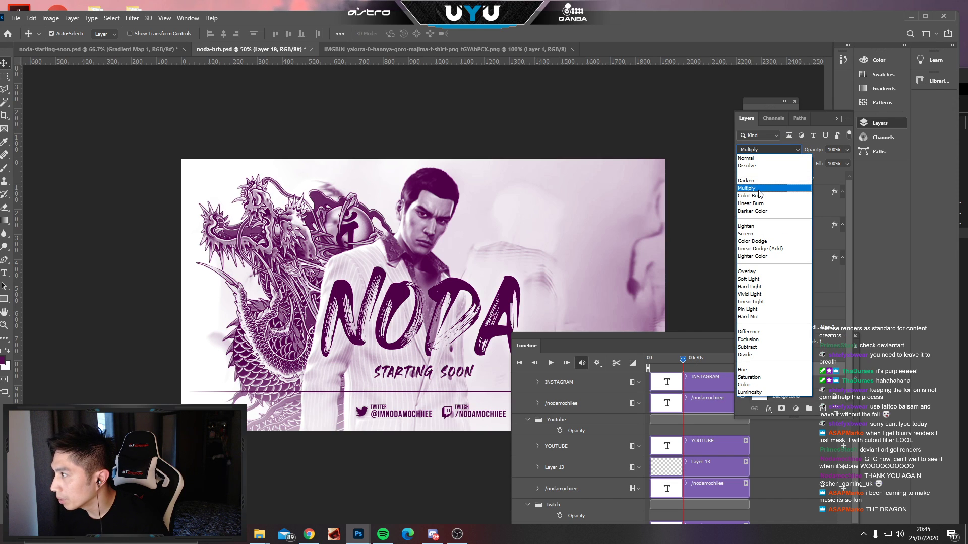
pyautogui.click(759, 189)
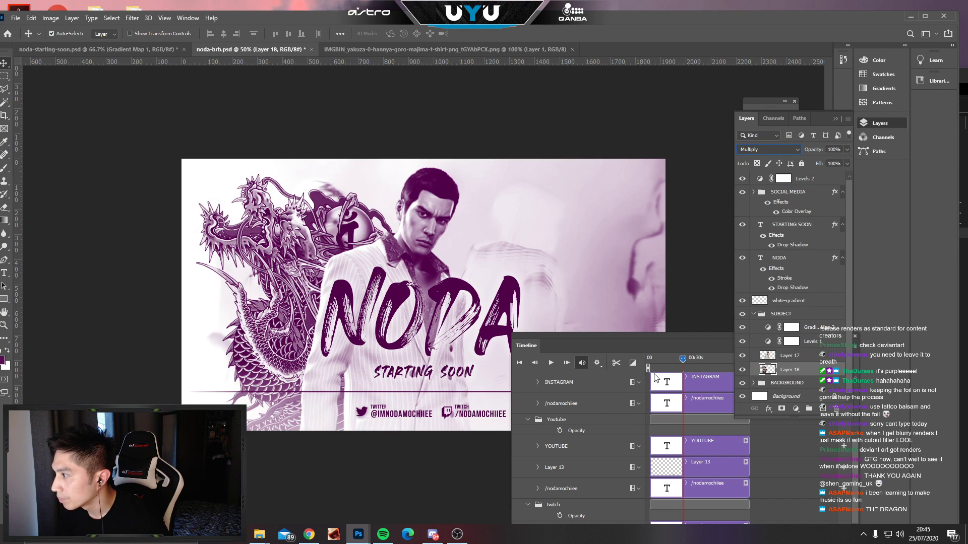
# Extend the dragon layer's clip across the full length of the timeline and scrub through the animation to check it.
pyautogui.moveTo(682, 339); pyautogui.dragTo(669, 156)
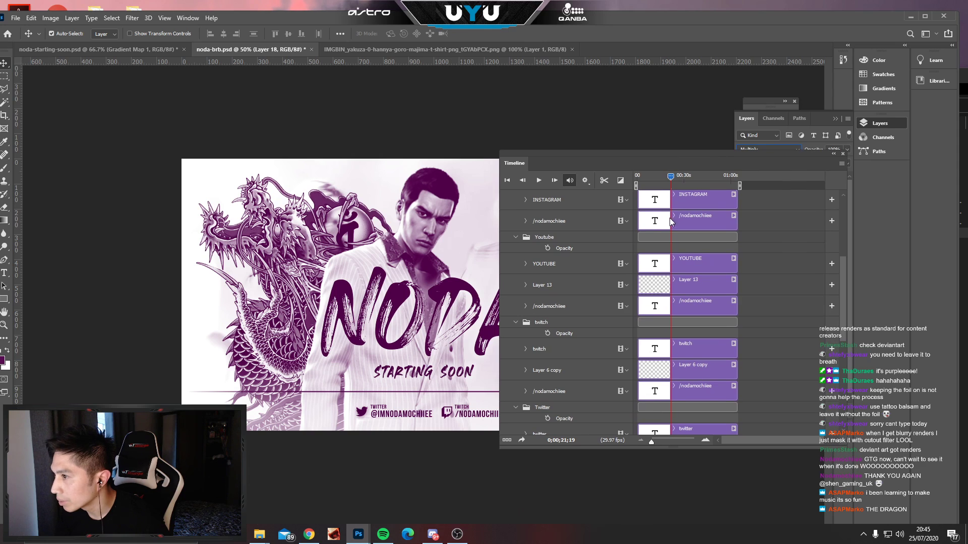
pyautogui.scroll(-5, 698, 370)
pyautogui.scroll(-5, 700, 366)
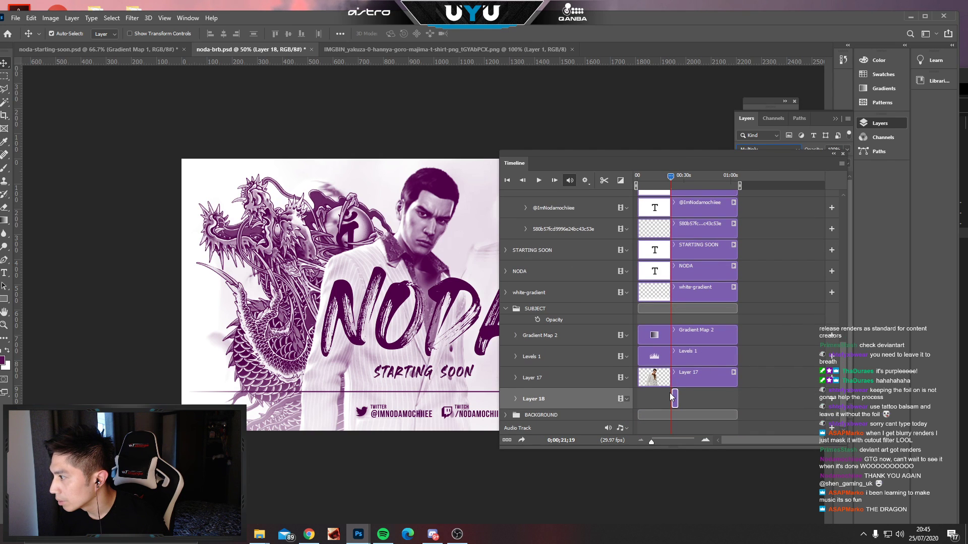
pyautogui.moveTo(672, 397); pyautogui.dragTo(736, 398)
pyautogui.click(668, 178)
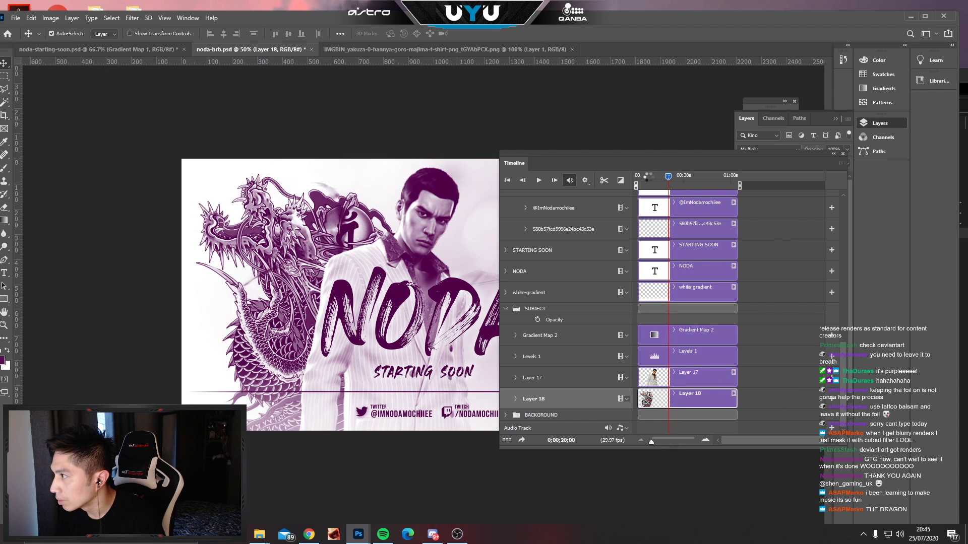
pyautogui.click(637, 176)
pyautogui.moveTo(637, 176); pyautogui.dragTo(720, 177)
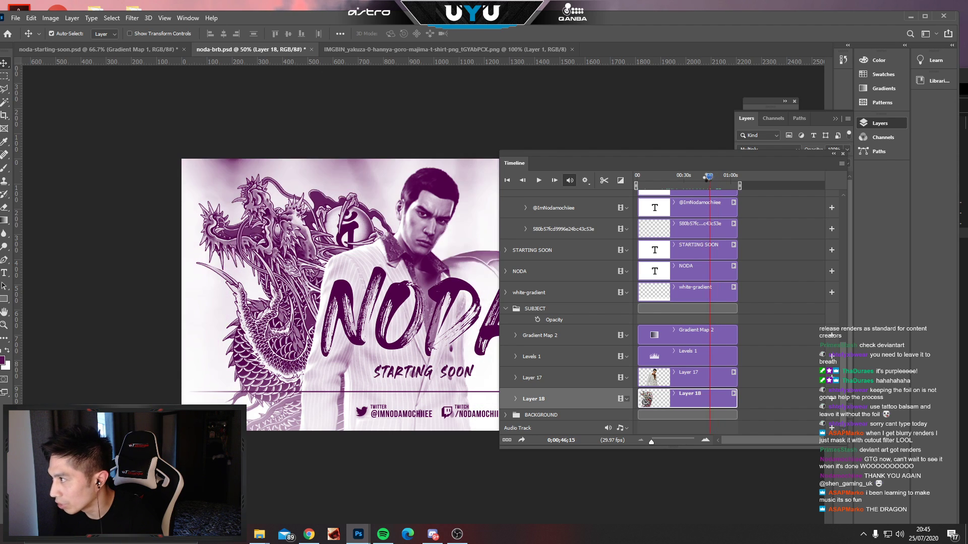
pyautogui.click(833, 153)
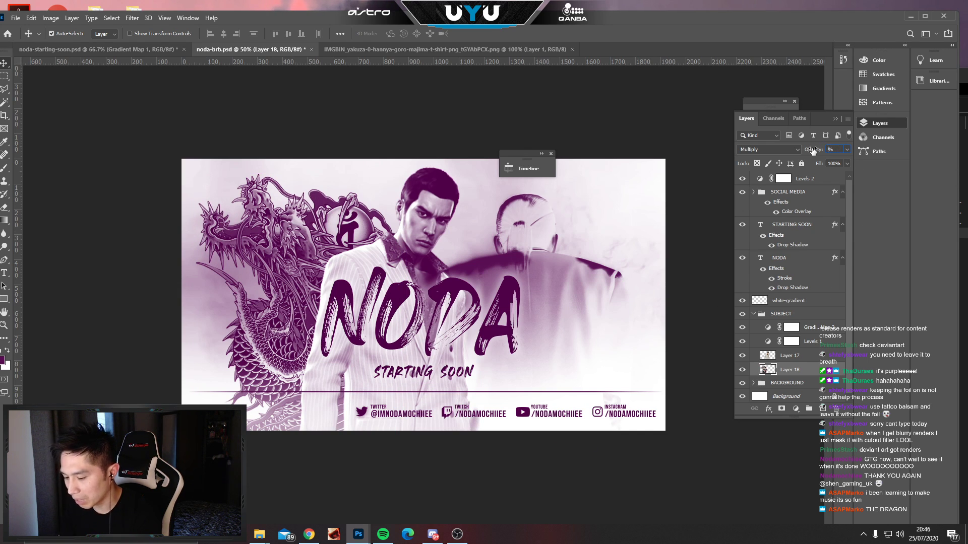
# Try the dragon layer at 50% and 20% opacity.
pyautogui.write('0')
pyautogui.press('Return')
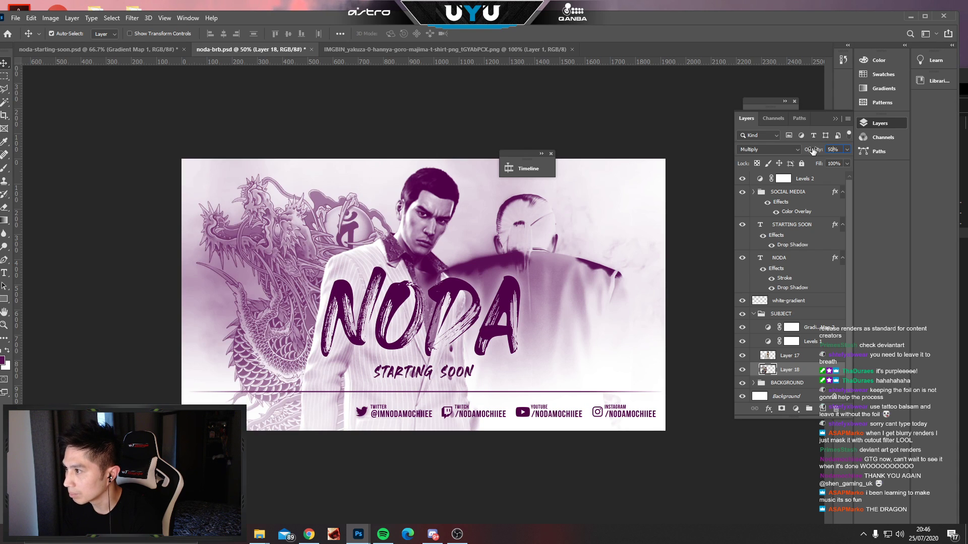
pyautogui.press('BackSpace')
pyautogui.press('BackSpace')
pyautogui.write('20')
pyautogui.press('Return')
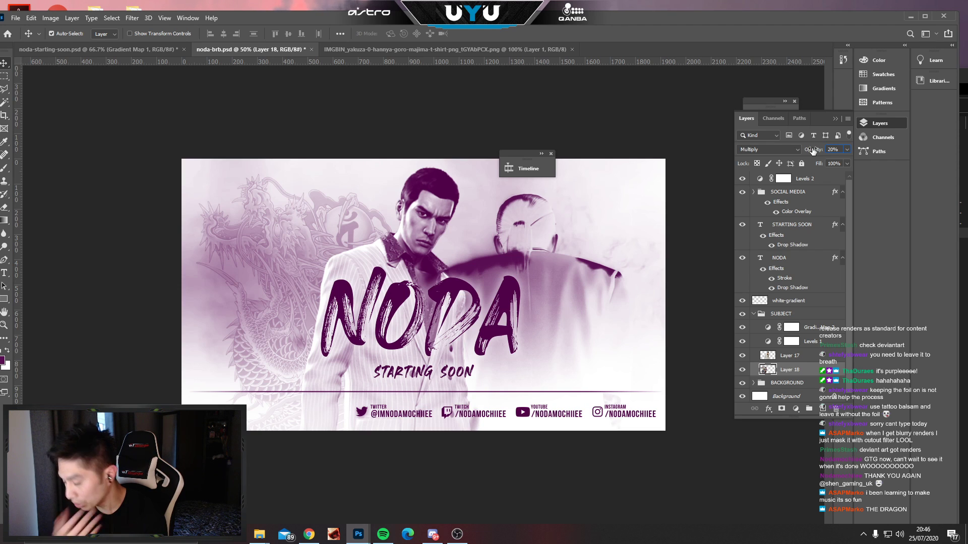
# Set the dragon layer's opacity to 30% and deselect the layer.
pyautogui.write('30')
pyautogui.press('Return')
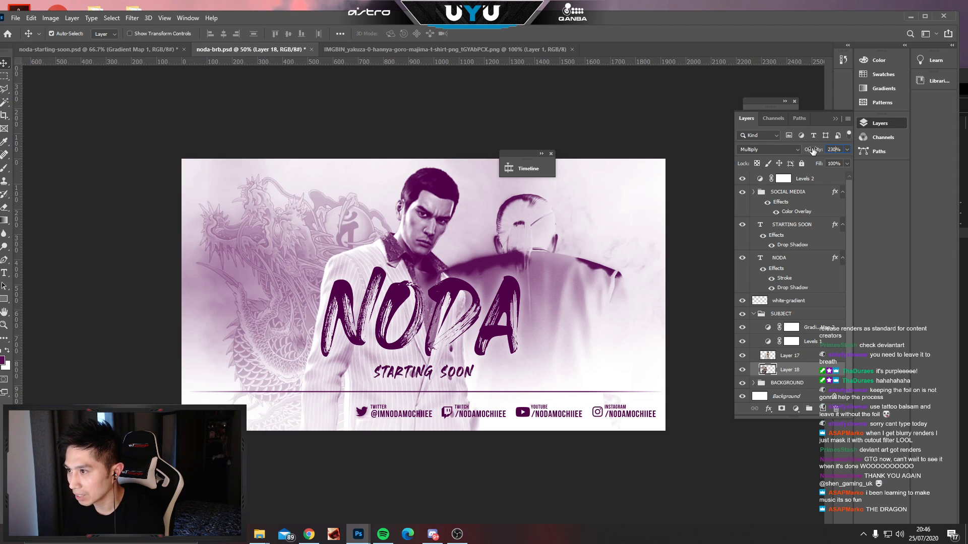
pyautogui.press('BackSpace')
pyautogui.press('BackSpace')
pyautogui.press('BackSpace')
pyautogui.write('30')
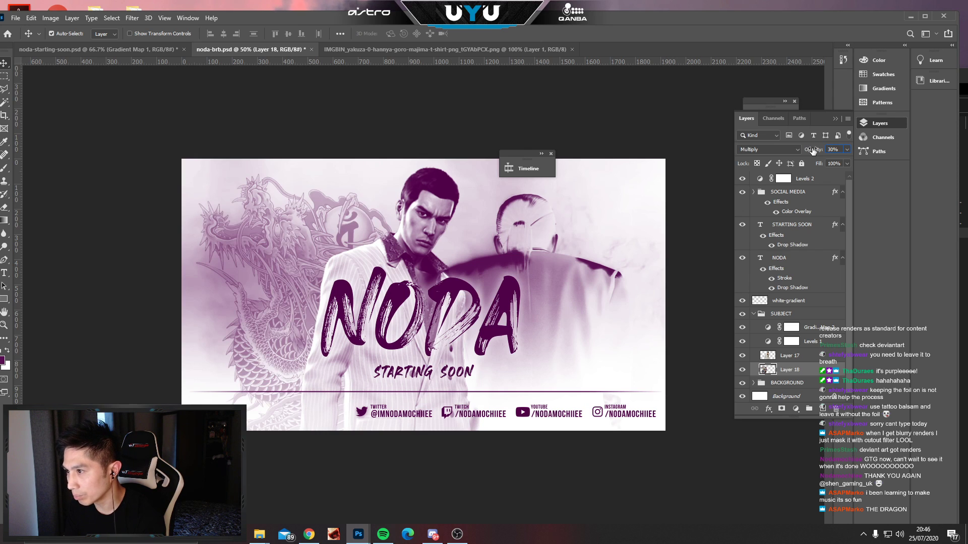
pyautogui.press('BackSpace')
pyautogui.write('20')
pyautogui.write('3')
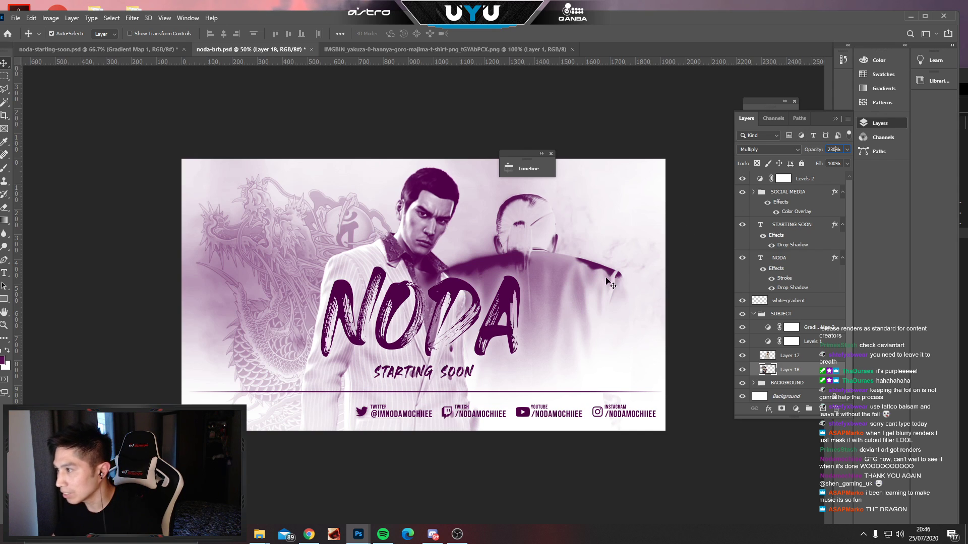
pyautogui.press('Return')
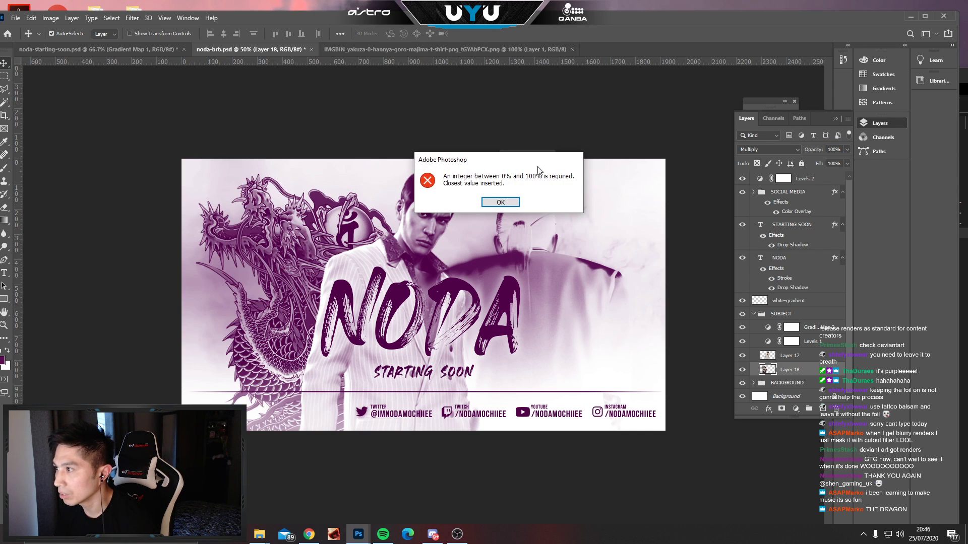
pyautogui.click(501, 205)
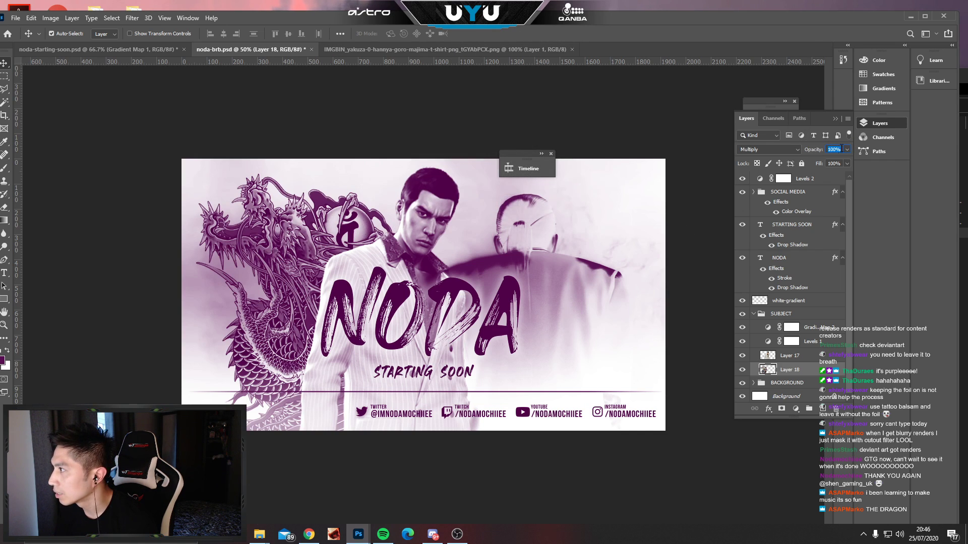
pyautogui.write('30')
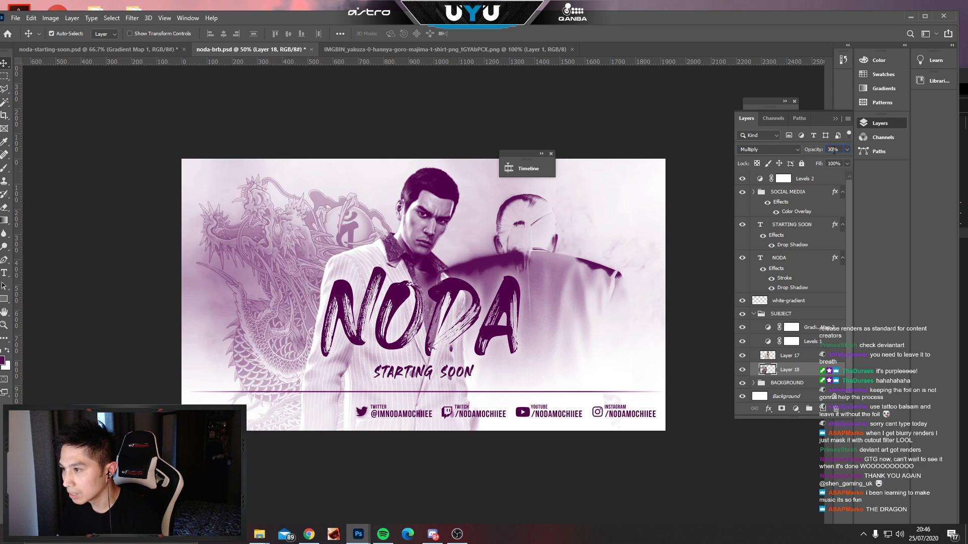
pyautogui.click(461, 129)
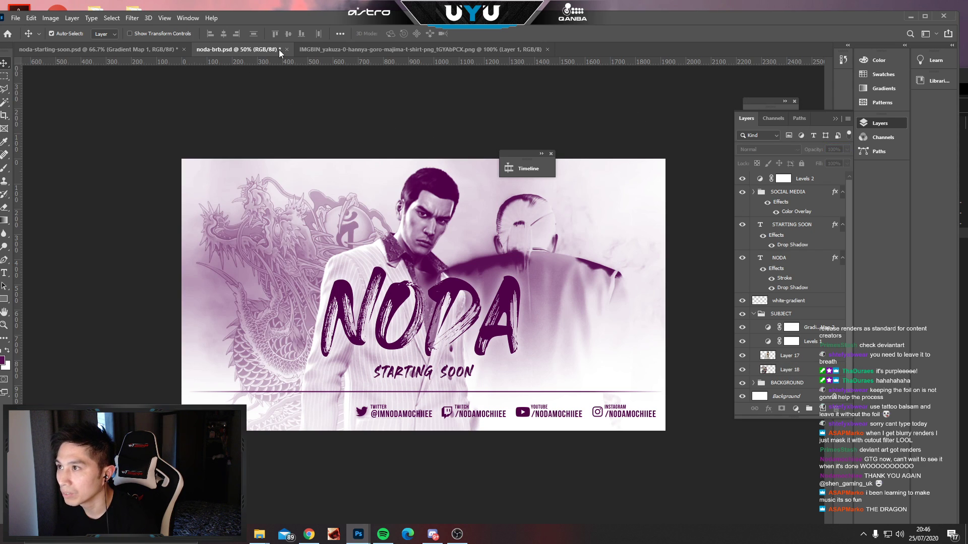
# Copy the hannya mask and snake artwork into noda-brb.psd to the right of the character's face, and close its source image.
pyautogui.click(336, 49)
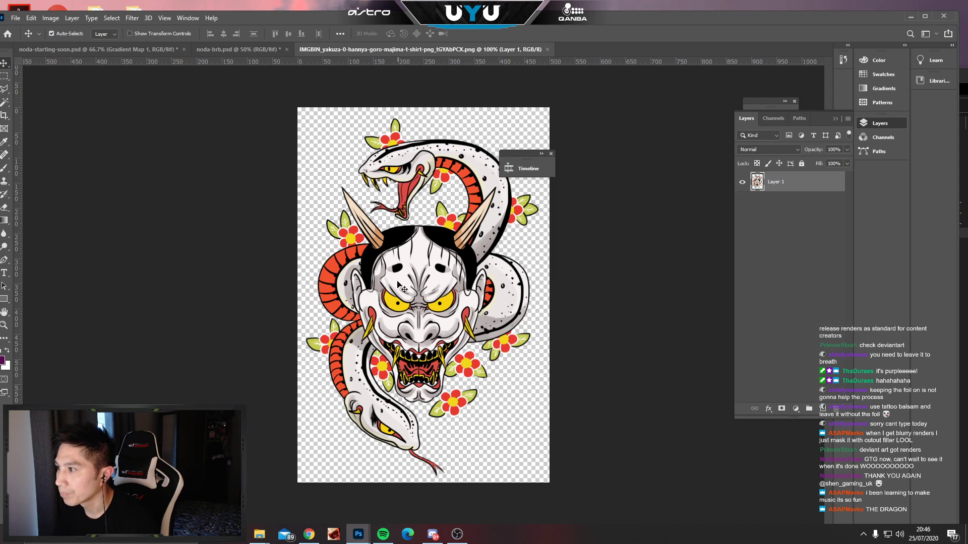
pyautogui.moveTo(324, 52); pyautogui.dragTo(507, 158)
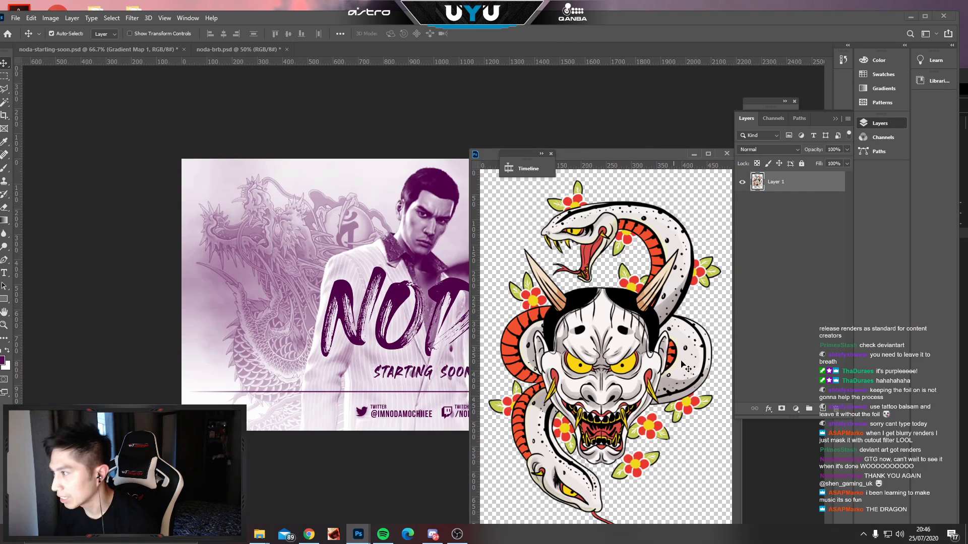
pyautogui.moveTo(616, 336); pyautogui.dragTo(437, 225)
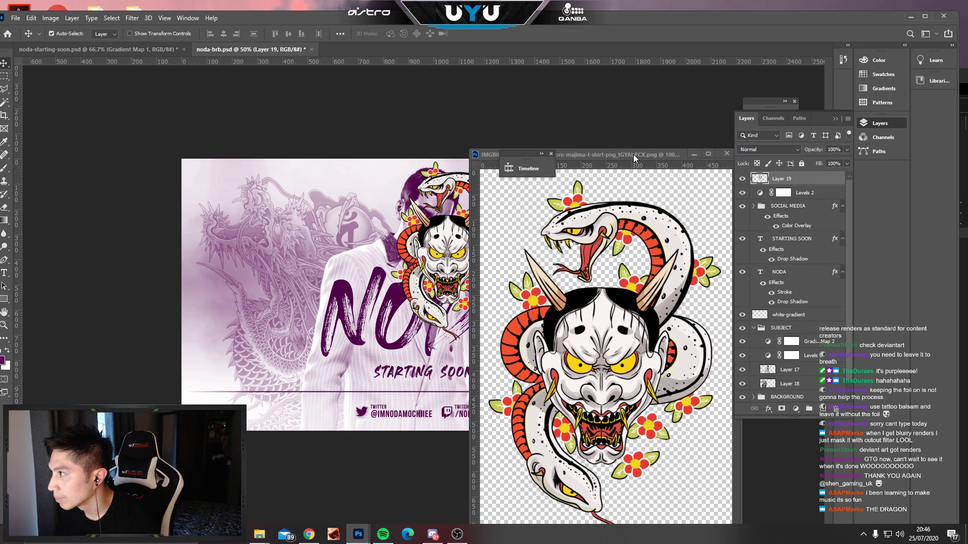
pyautogui.hotkey('ctrl', 'w')
pyautogui.moveTo(444, 256); pyautogui.dragTo(501, 260)
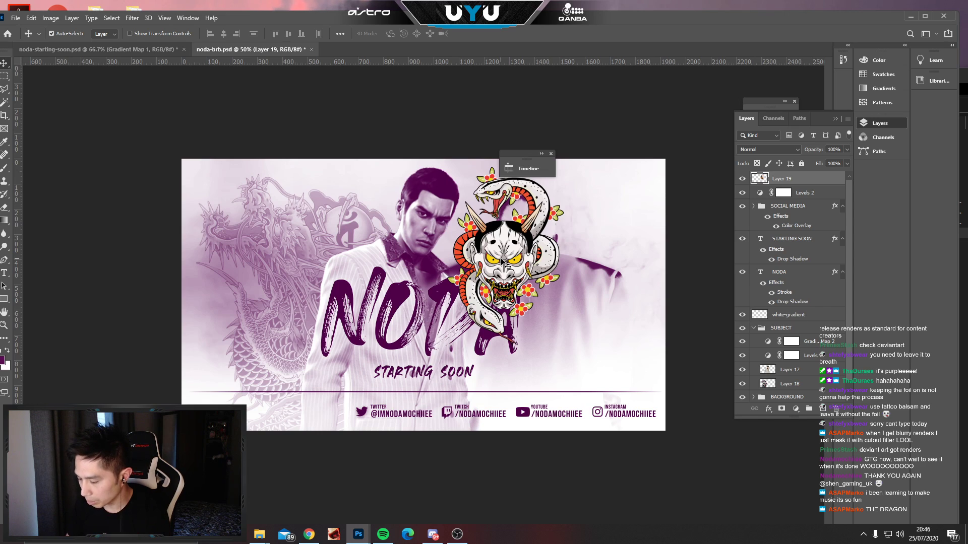
# Lower the hannya mask layer in the stack until it sits directly between the SUBJECT and BACKGROUND groups.
pyautogui.hotkey('ctrl', '[')
pyautogui.hotkey('ctrl', '[')
pyautogui.hotkey('ctrl', '[')
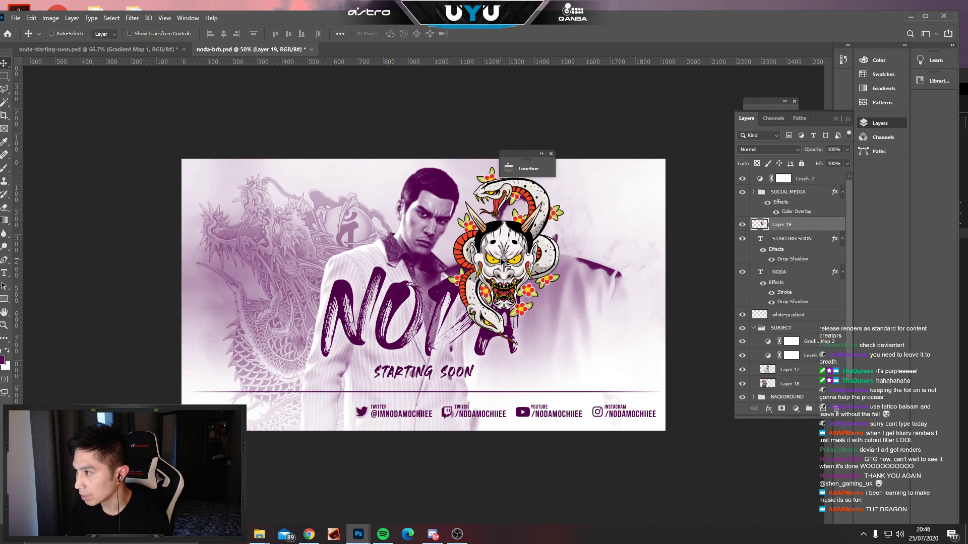
pyautogui.hotkey('ctrl', '[')
pyautogui.hotkey('ctrl', '[')
pyautogui.hotkey('ctrl', '[')
pyautogui.hotkey('ctrl', '[')
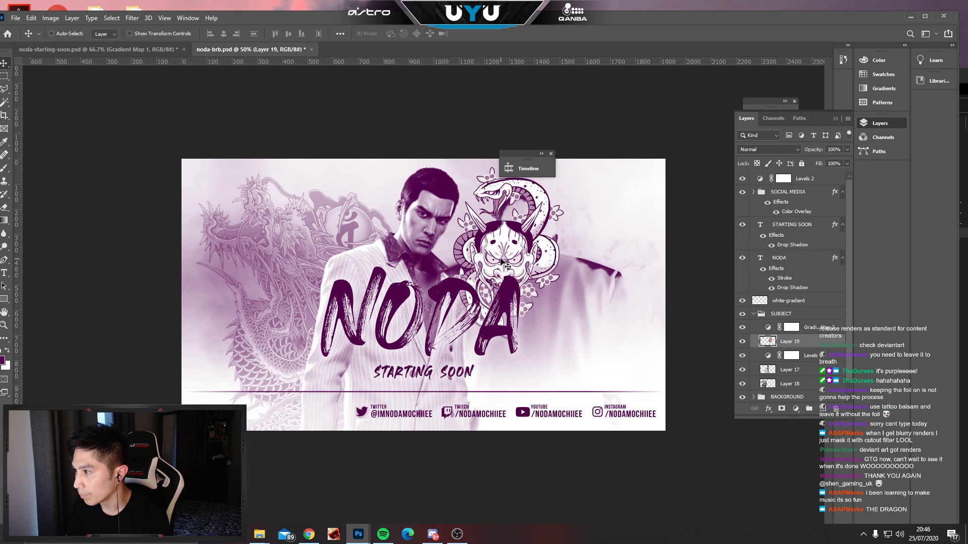
pyautogui.hotkey('ctrl', '[')
pyautogui.hotkey('ctrl', '[')
pyautogui.hotkey('ctrl', '[')
pyautogui.hotkey('ctrl', '[')
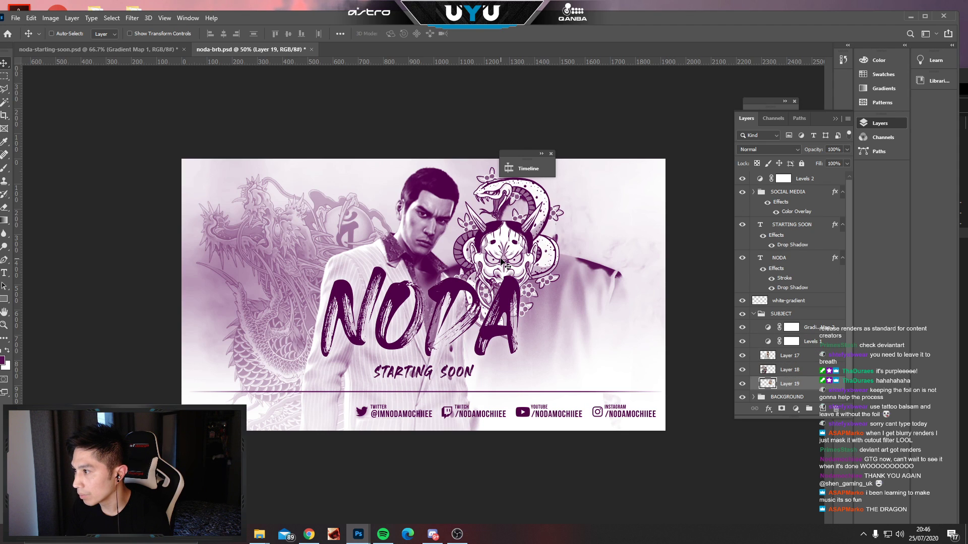
pyautogui.hotkey('ctrl', ']')
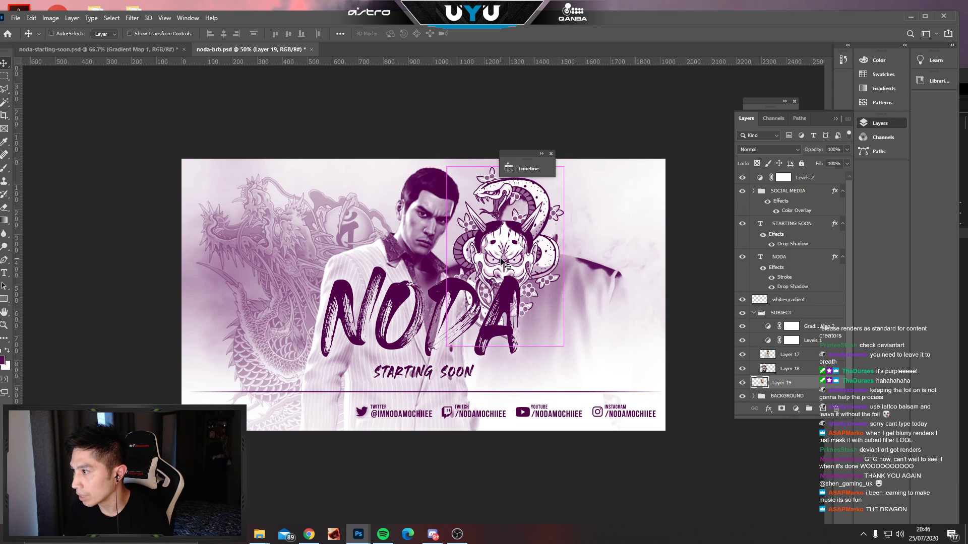
# Convert the hannya mask layer to a smart object.
pyautogui.hotkey('ctrl', 't')
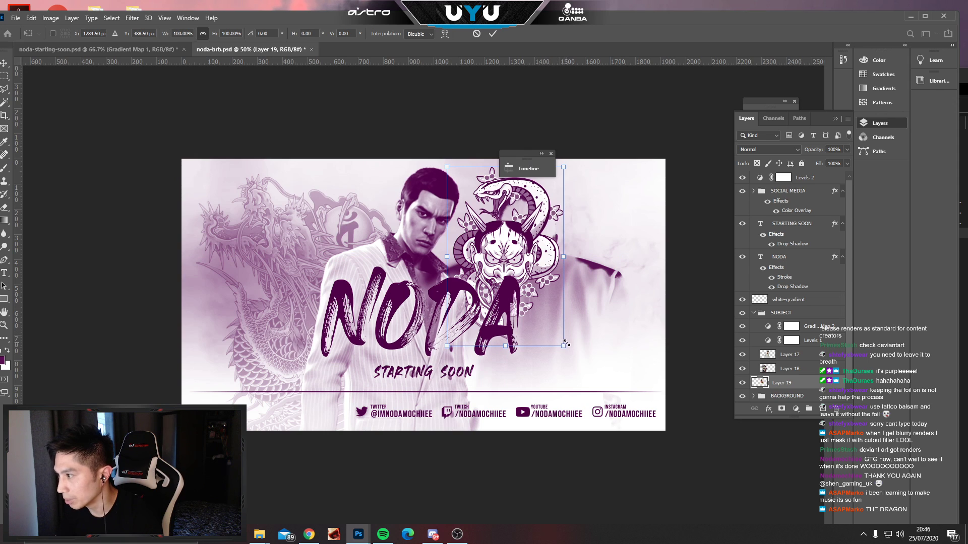
pyautogui.press('Return')
pyautogui.click(72, 18)
pyautogui.moveTo(141, 210)
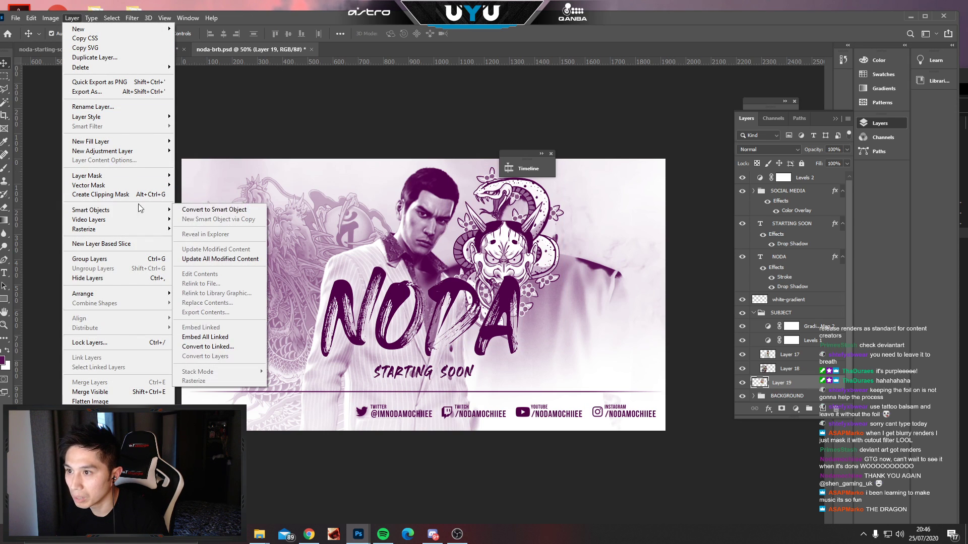
pyautogui.click(188, 210)
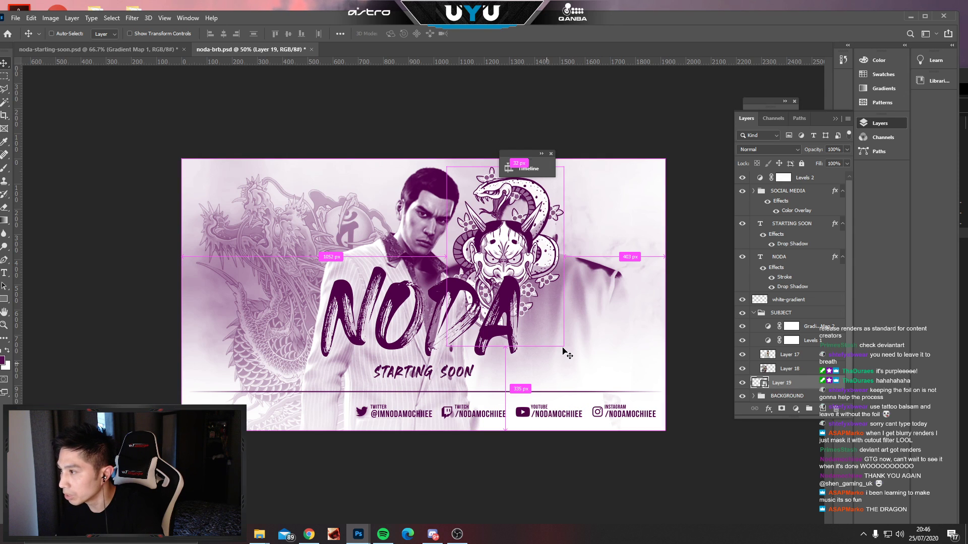
# Scale the hannya mask artwork to about 160% and position it to the right of the character, filling the canvas height.
pyautogui.hotkey('ctrl', 't')
pyautogui.moveTo(566, 347); pyautogui.dragTo(676, 448)
pyautogui.moveTo(588, 315)
pyautogui.mouseDown()
pyautogui.moveTo(575, 302)
pyautogui.moveTo(600, 297)
pyautogui.moveTo(580, 303)
pyautogui.mouseUp()
pyautogui.moveTo(635, 153); pyautogui.dragTo(629, 164)
pyautogui.moveTo(577, 283); pyautogui.dragTo(577, 279)
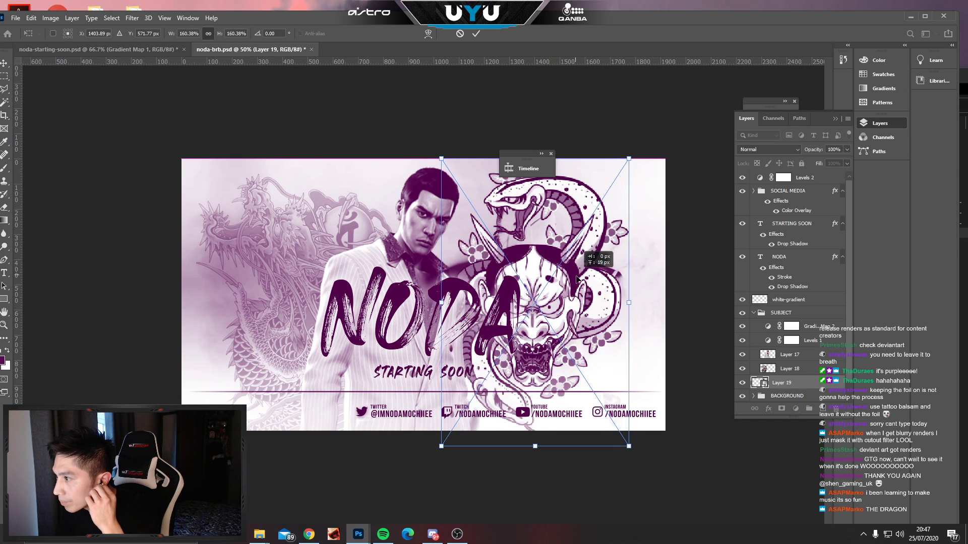
pyautogui.press('Return')
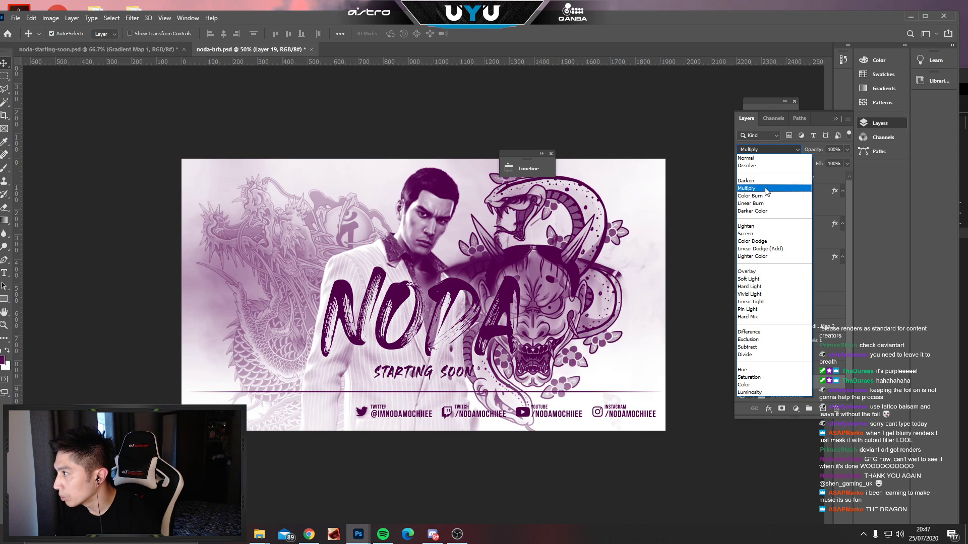
# Set the hannya mask layer's blend mode to Multiply and its opacity to 30%.
pyautogui.click(763, 190)
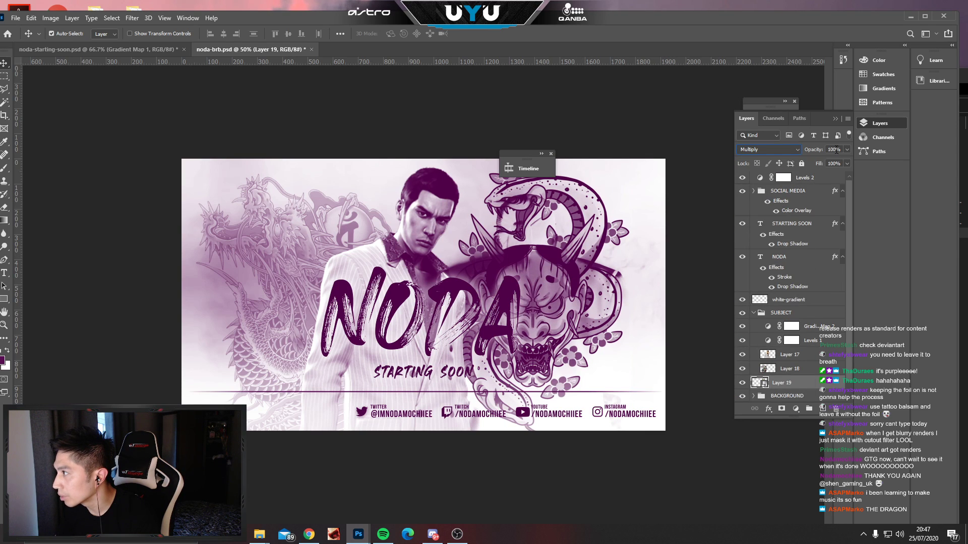
pyautogui.write('30')
pyautogui.press('Return')
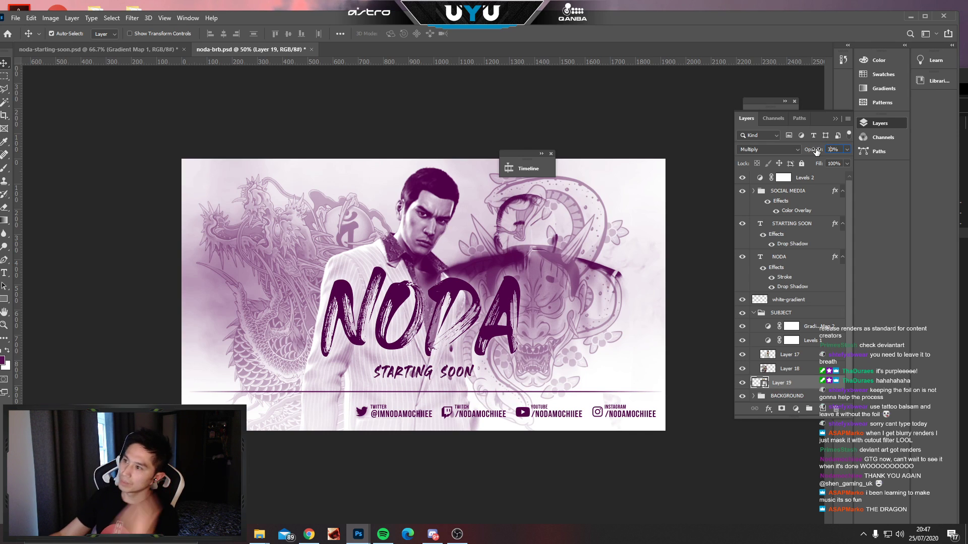
# Shift the hannya mask farther right toward the canvas edge and nudge the dragon artwork slightly left.
pyautogui.moveTo(560, 302)
pyautogui.mouseDown()
pyautogui.moveTo(696, 295)
pyautogui.moveTo(539, 291)
pyautogui.moveTo(676, 298)
pyautogui.moveTo(564, 295)
pyautogui.moveTo(573, 294)
pyautogui.mouseUp()
pyautogui.moveTo(289, 240); pyautogui.dragTo(286, 240)
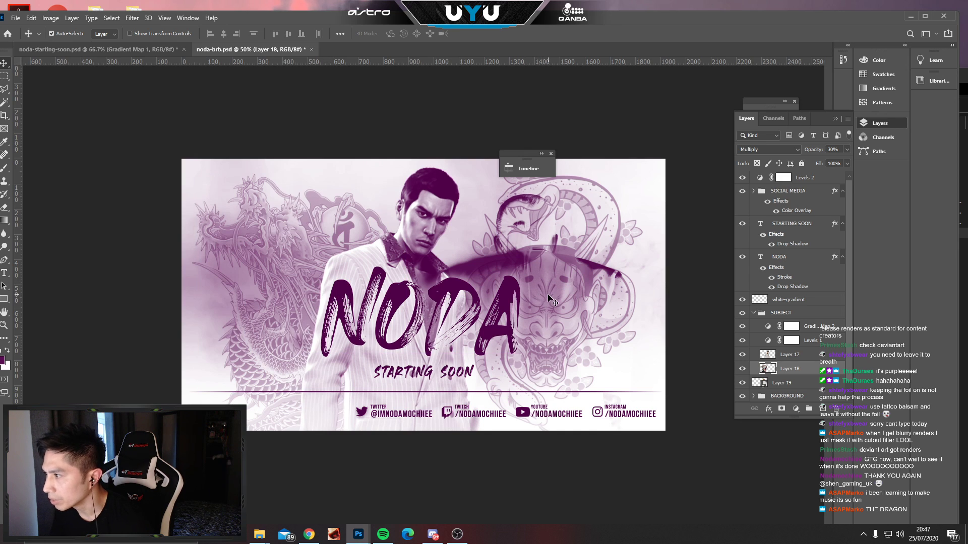
pyautogui.moveTo(551, 303); pyautogui.dragTo(574, 304)
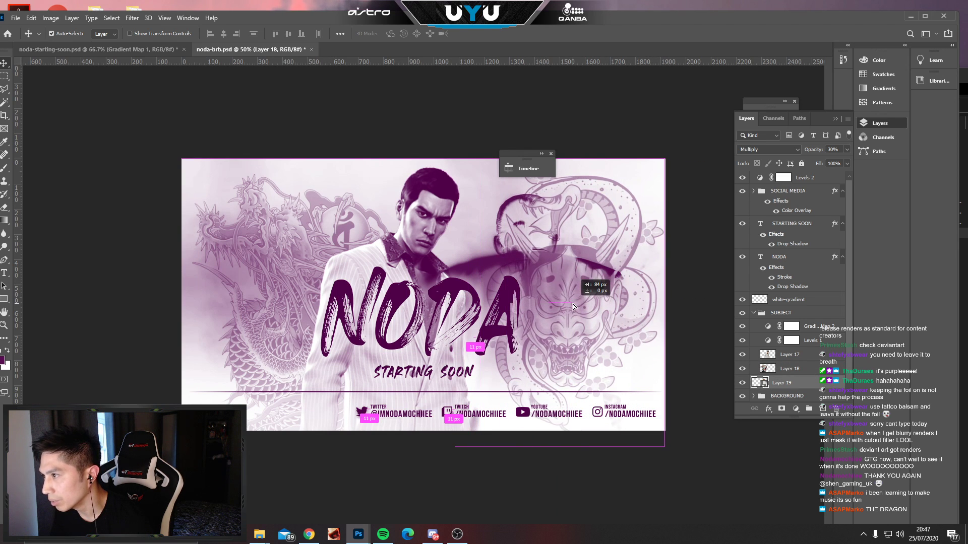
# Hide the hannya mask layer and move the dragon artwork slightly right, closer to the character.
pyautogui.click(742, 383)
pyautogui.moveTo(284, 246); pyautogui.dragTo(297, 246)
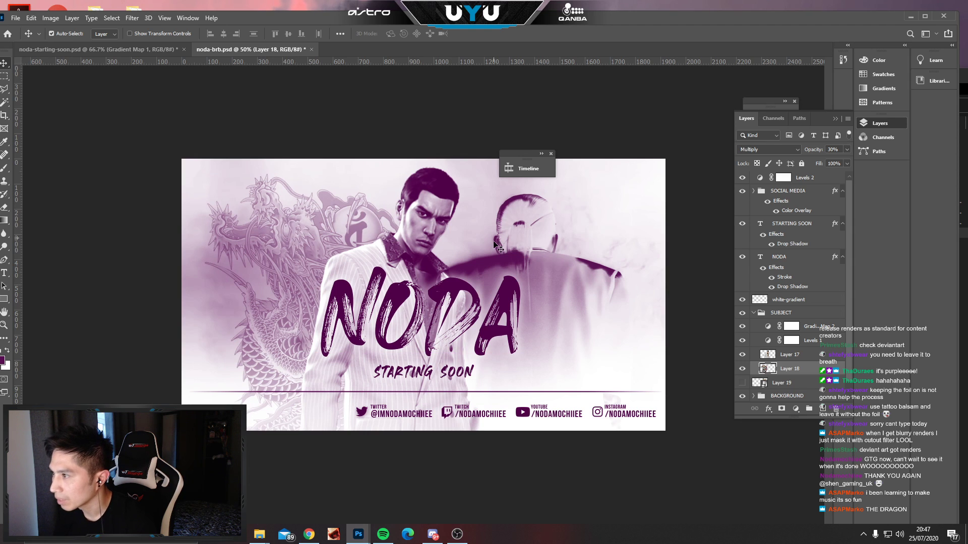
# Open the timeline, place it clear of the character artwork, and preview the background footage behind the composition.
pyautogui.click(536, 170)
pyautogui.moveTo(344, 163); pyautogui.dragTo(722, 186)
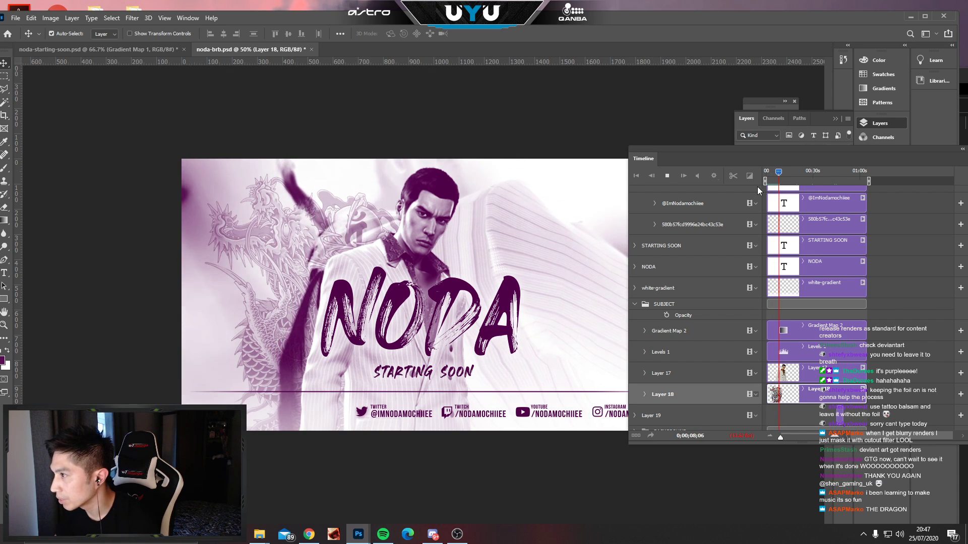
pyautogui.press('space')
pyautogui.moveTo(733, 147); pyautogui.dragTo(728, 147)
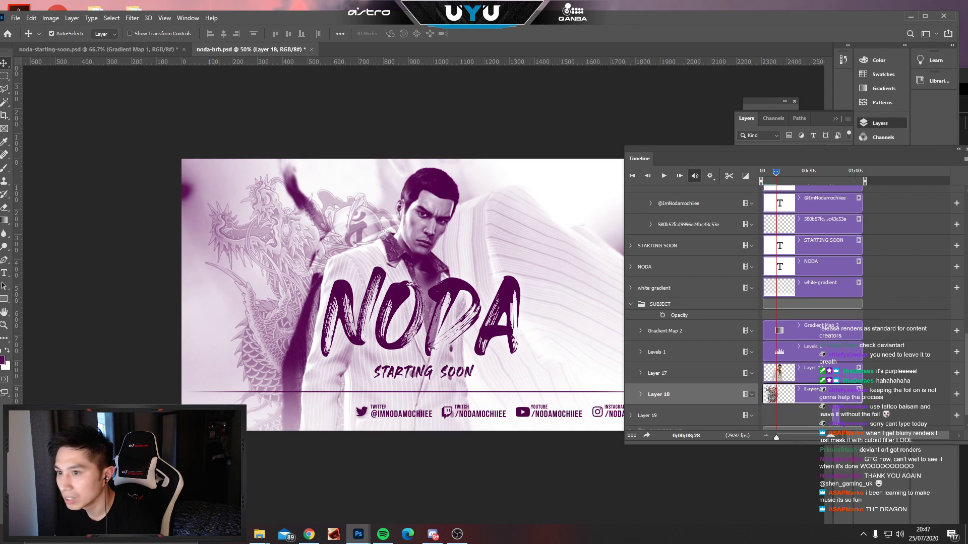
# Replace the STARTING SOON text with BE RIGHT BACK.
pyautogui.click(4, 273)
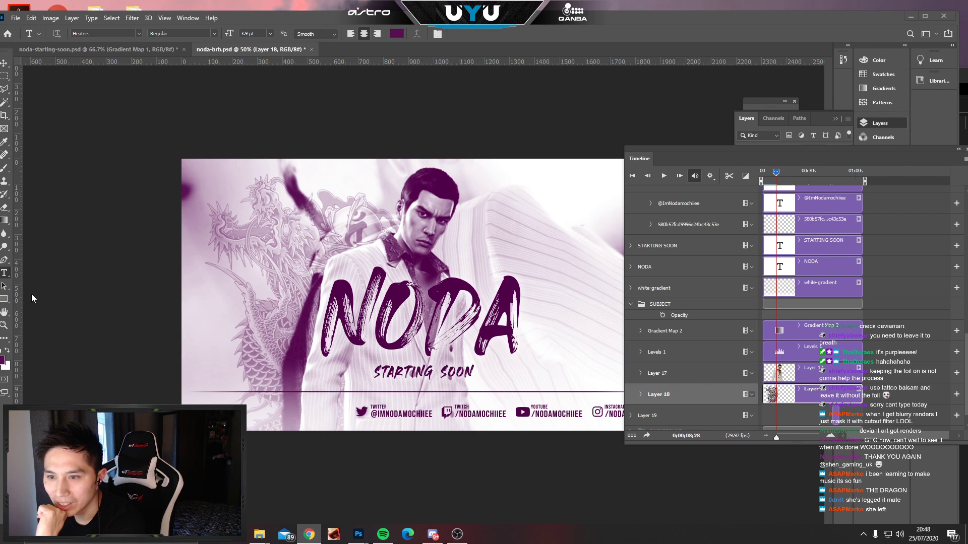
pyautogui.click(5, 272)
pyautogui.tripleClick(395, 375)
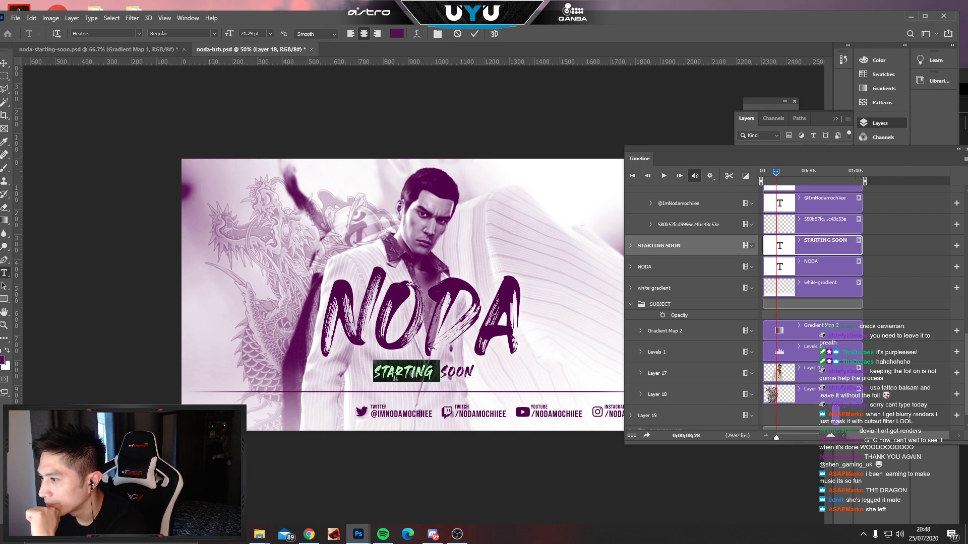
pyautogui.press('BackSpace')
pyautogui.write('BE RIGHT BACK')
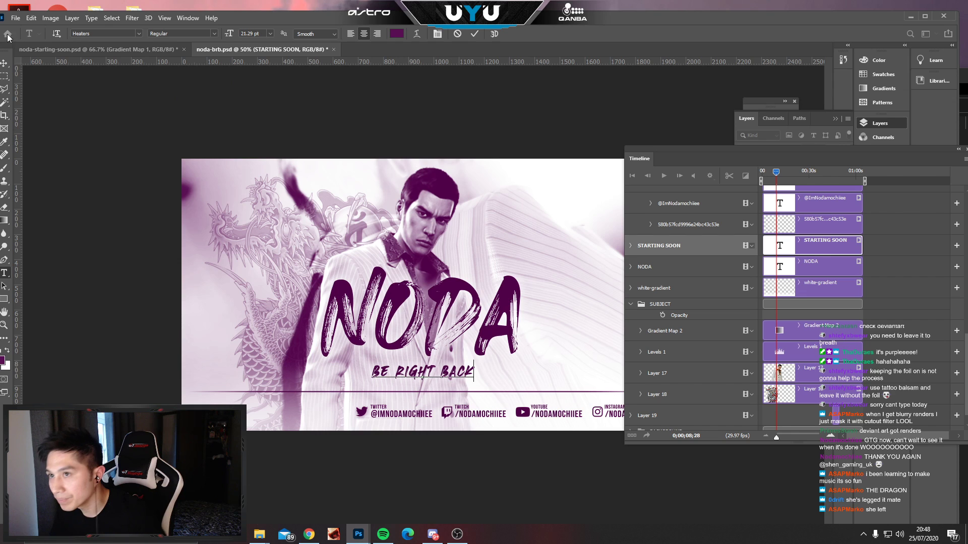
pyautogui.click(4, 65)
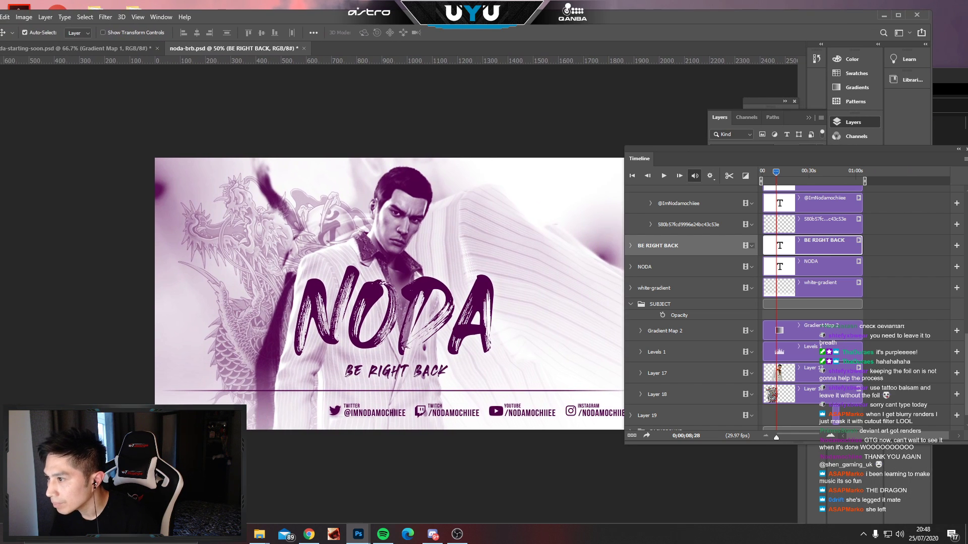
# Preview the footage behind the BE RIGHT BACK design, stop it, and scrub back to about 10 seconds.
pyautogui.moveTo(524, 17); pyautogui.dragTo(476, 18)
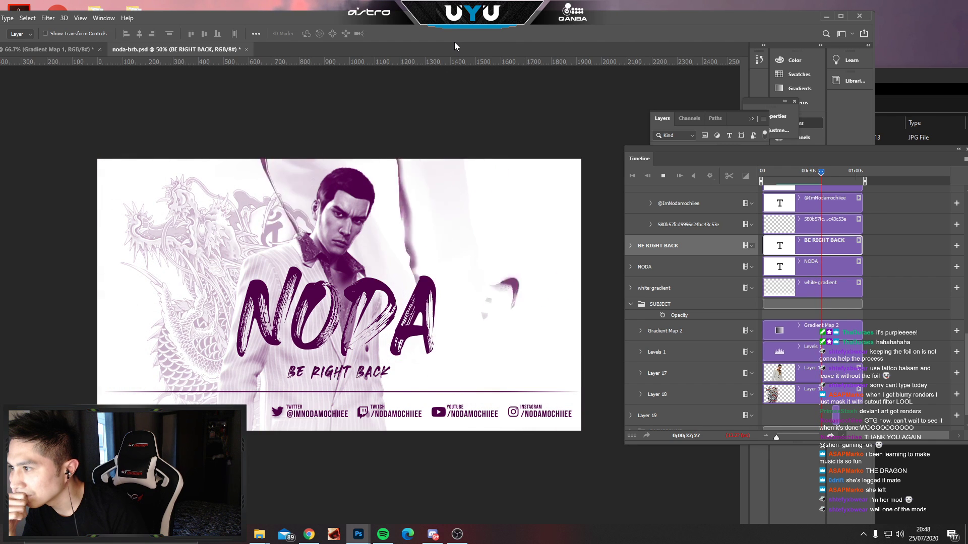
pyautogui.press('space')
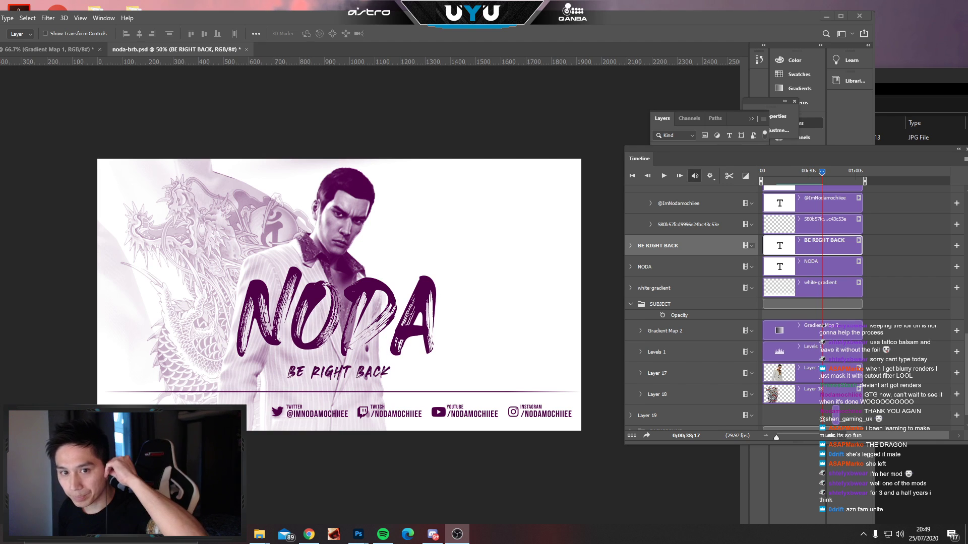
pyautogui.click(820, 171)
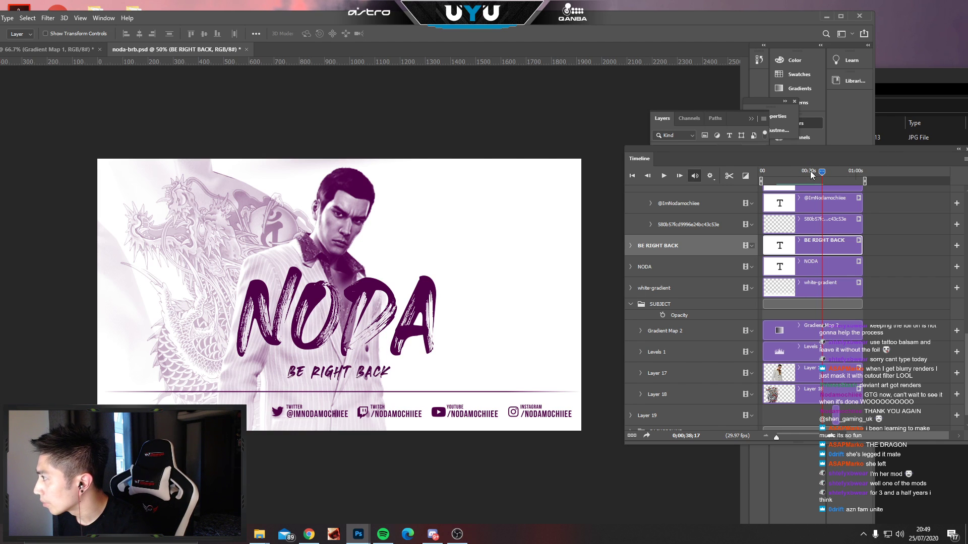
pyautogui.moveTo(818, 171); pyautogui.dragTo(781, 178)
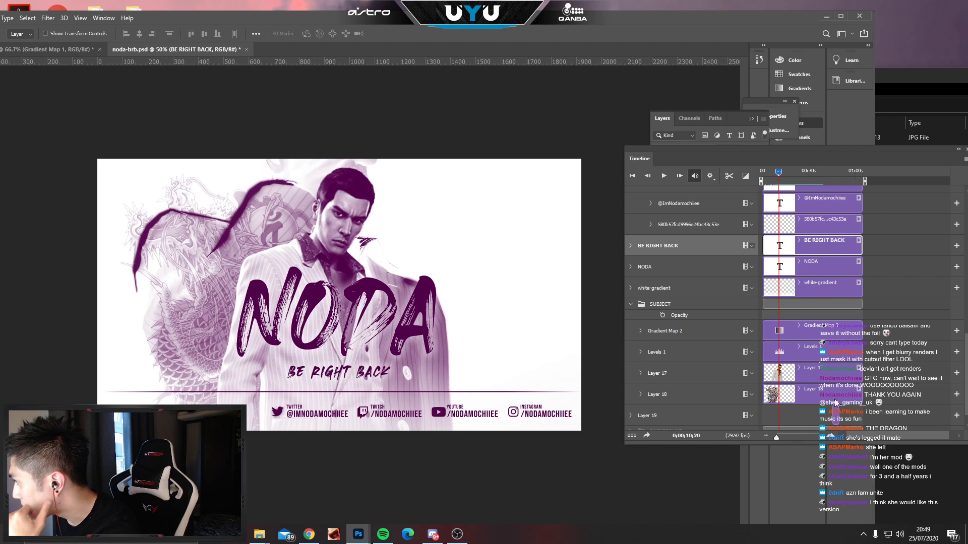
# Stretch the hidden hannya mask layer's clip across the full length of the timeline.
pyautogui.click(832, 416)
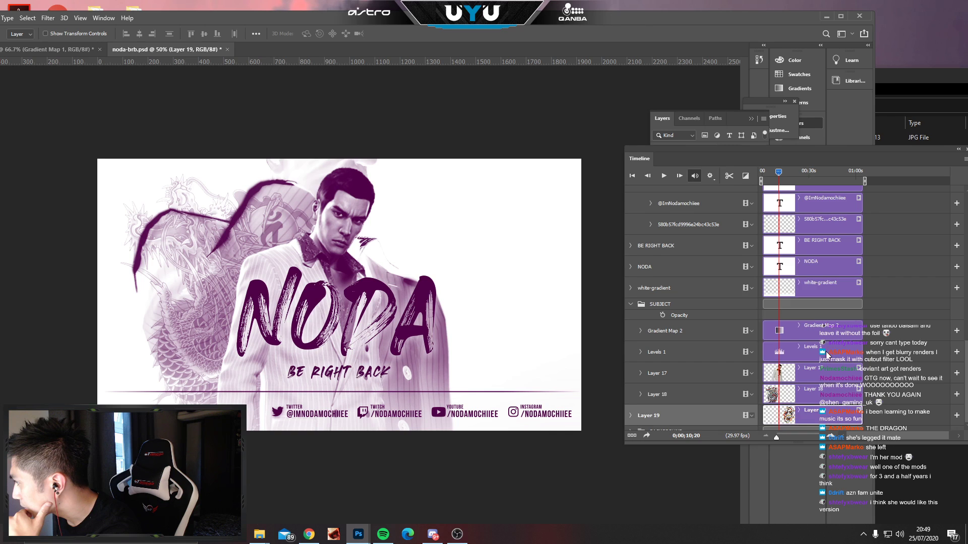
pyautogui.scroll(-1, 795, 372)
pyautogui.scroll(15, 795, 372)
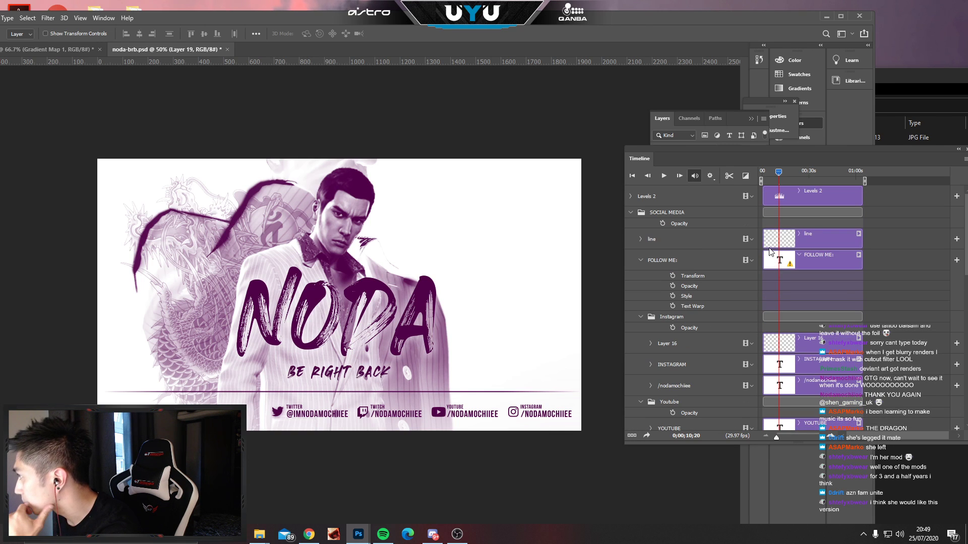
# Return the playhead to the start of the timeline and play the animation.
pyautogui.moveTo(778, 173); pyautogui.dragTo(762, 174)
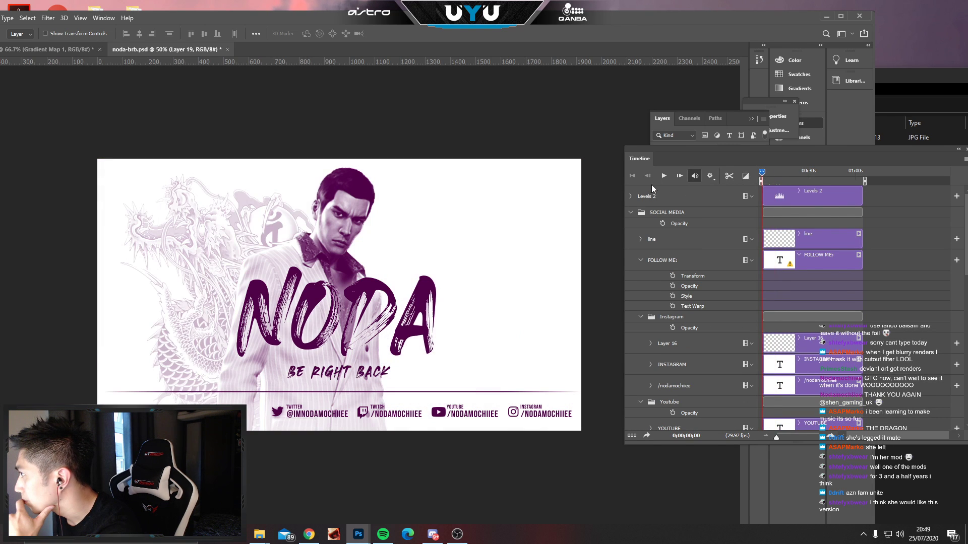
pyautogui.click(663, 176)
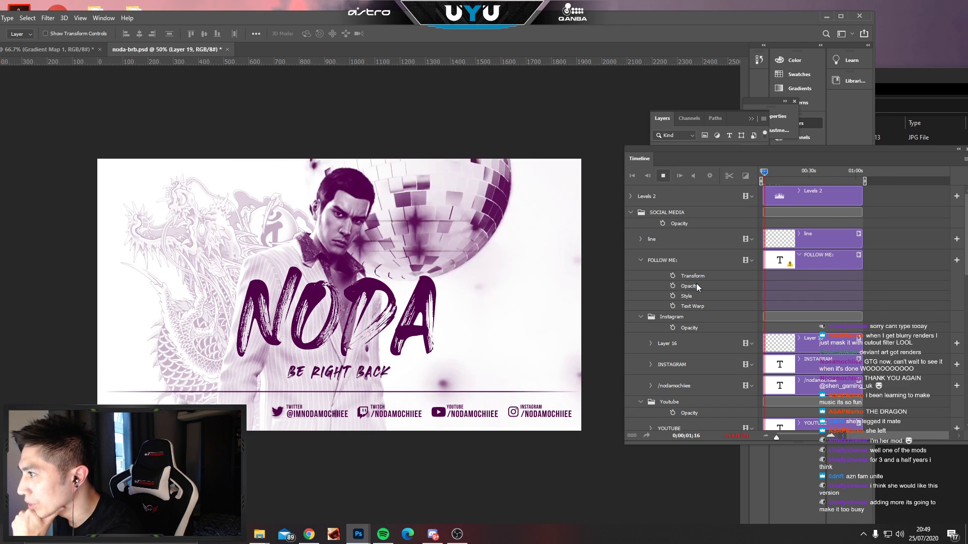
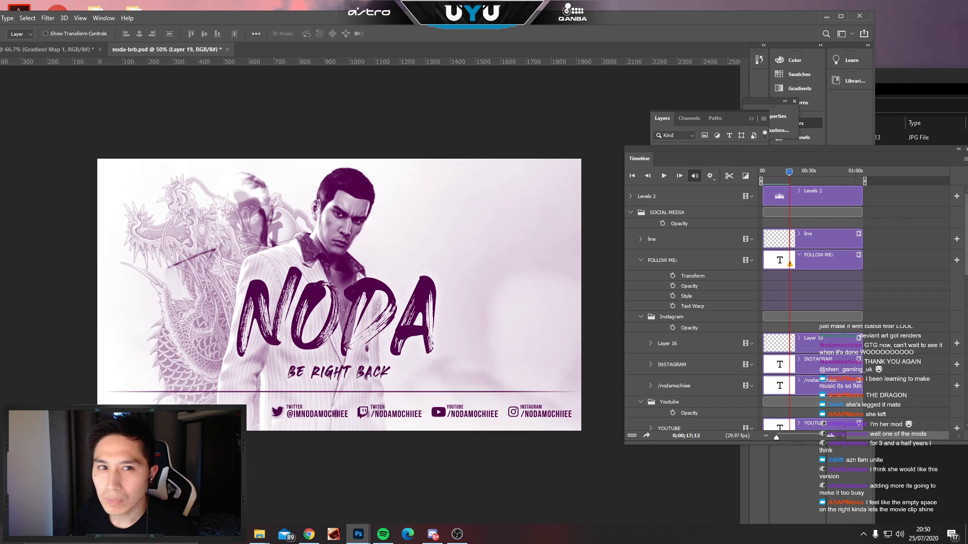
pyautogui.hotkey('alt', 'Tab')
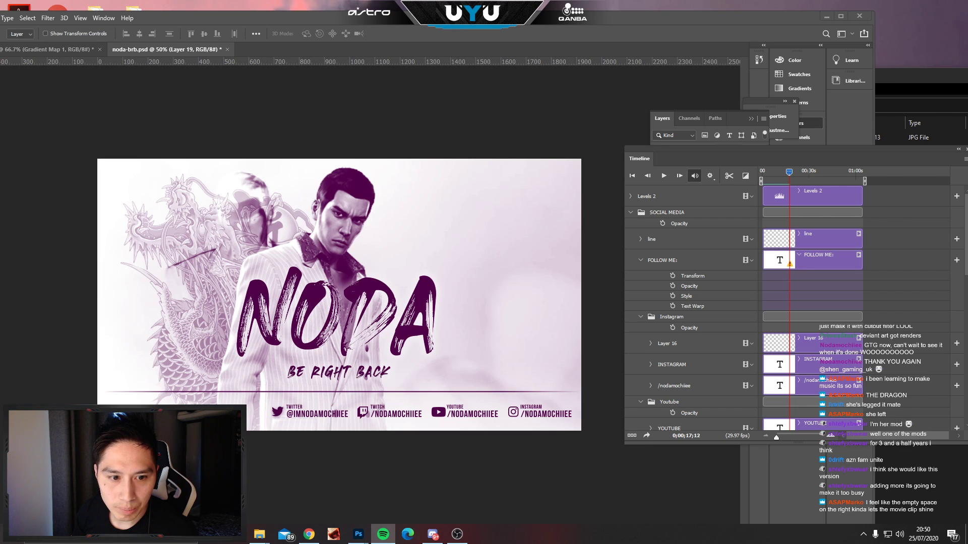
pyautogui.hotkey('alt', 'Tab')
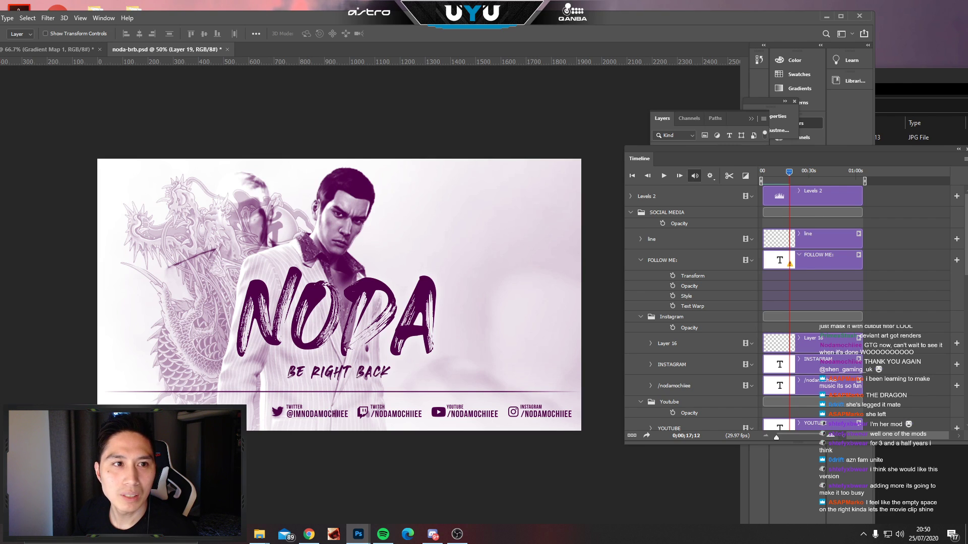
pyautogui.hotkey('alt', 'Tab')
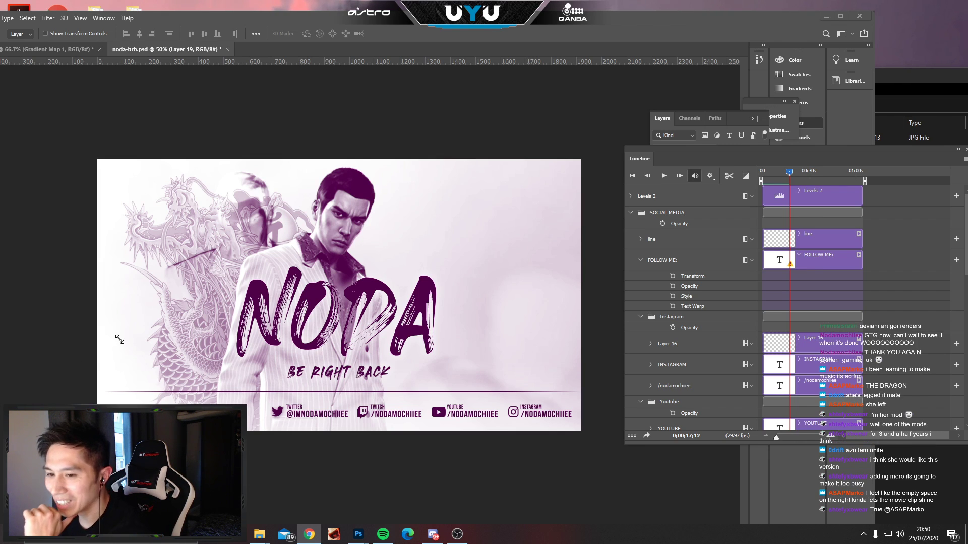
# Resume the animation preview with the whole design in view, stop it, and return the playhead to the start.
pyautogui.click(664, 180)
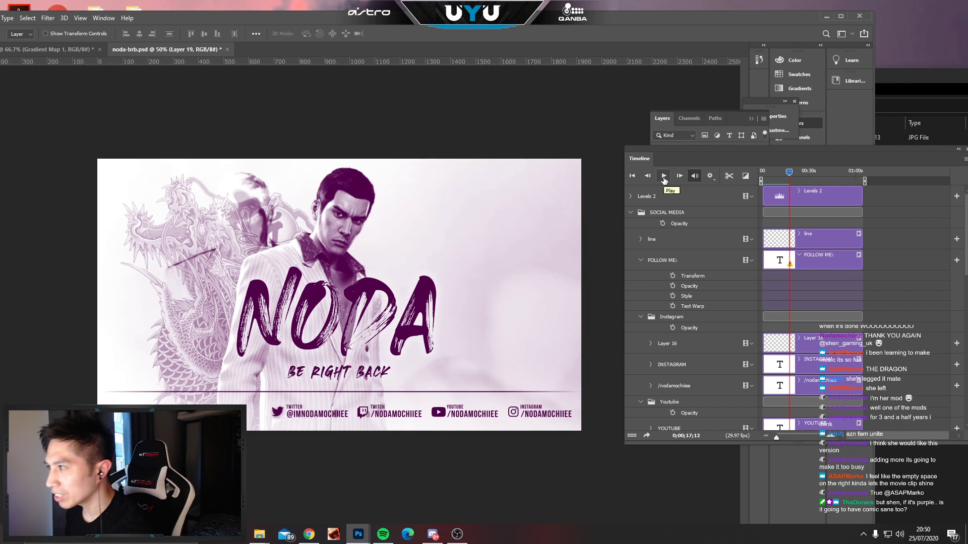
pyautogui.click(663, 178)
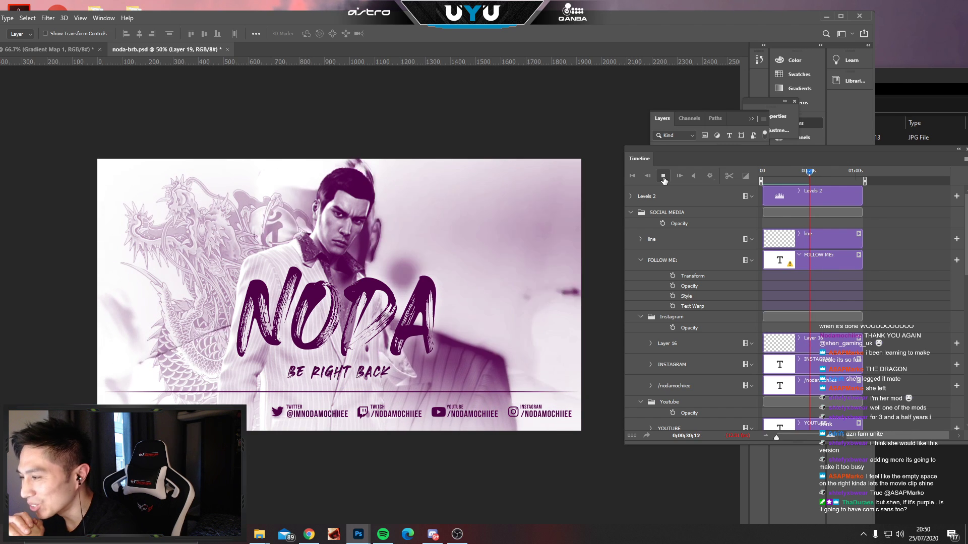
pyautogui.moveTo(283, 18); pyautogui.dragTo(412, 13)
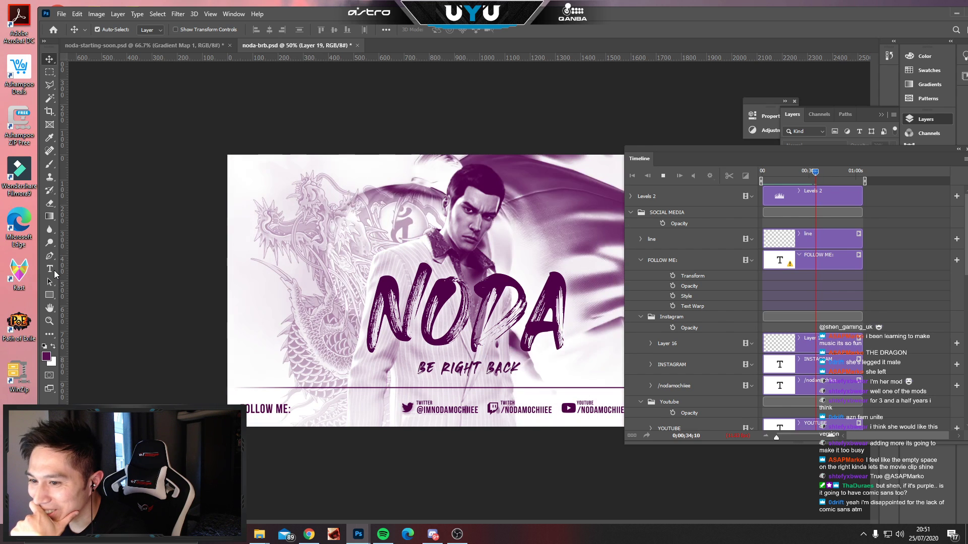
pyautogui.click(50, 269)
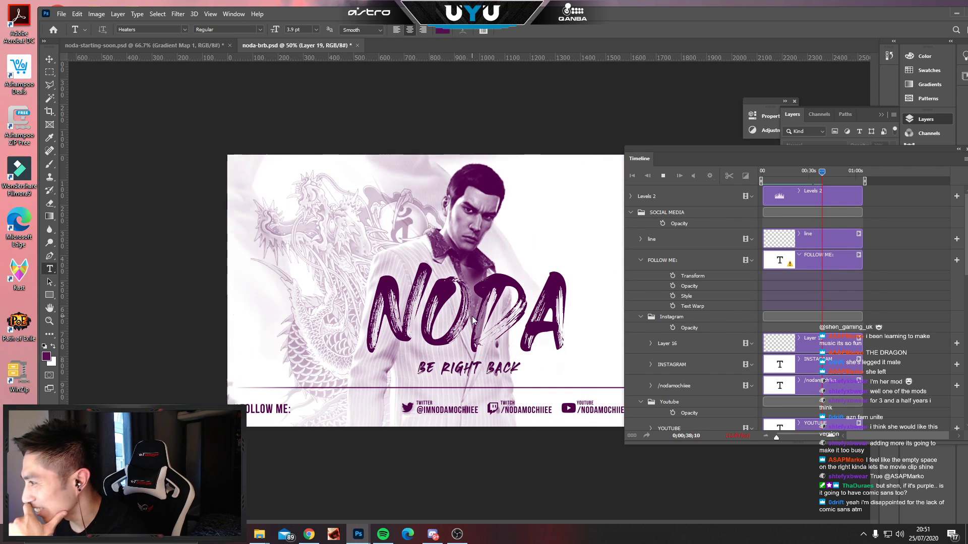
pyautogui.moveTo(469, 14); pyautogui.dragTo(432, 12)
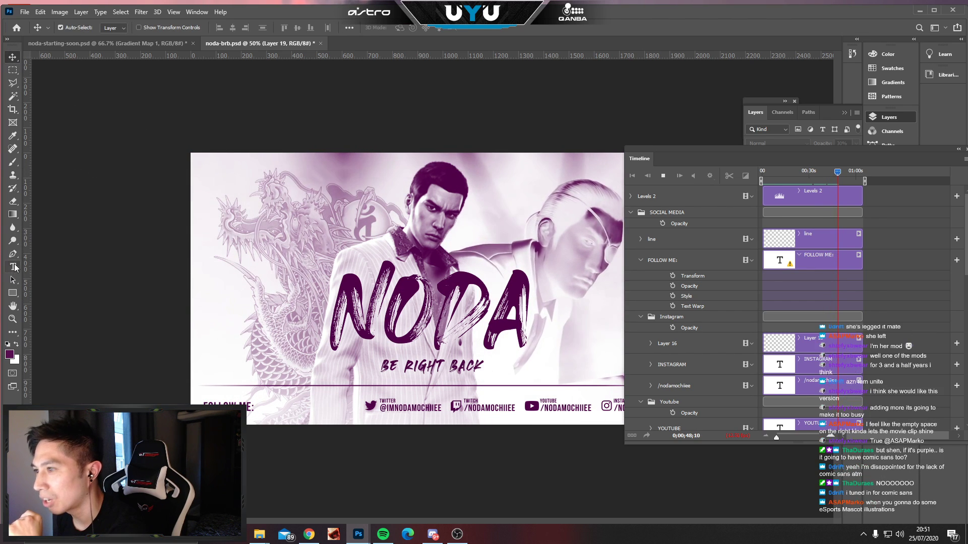
pyautogui.press('space')
pyautogui.moveTo(839, 171); pyautogui.dragTo(759, 179)
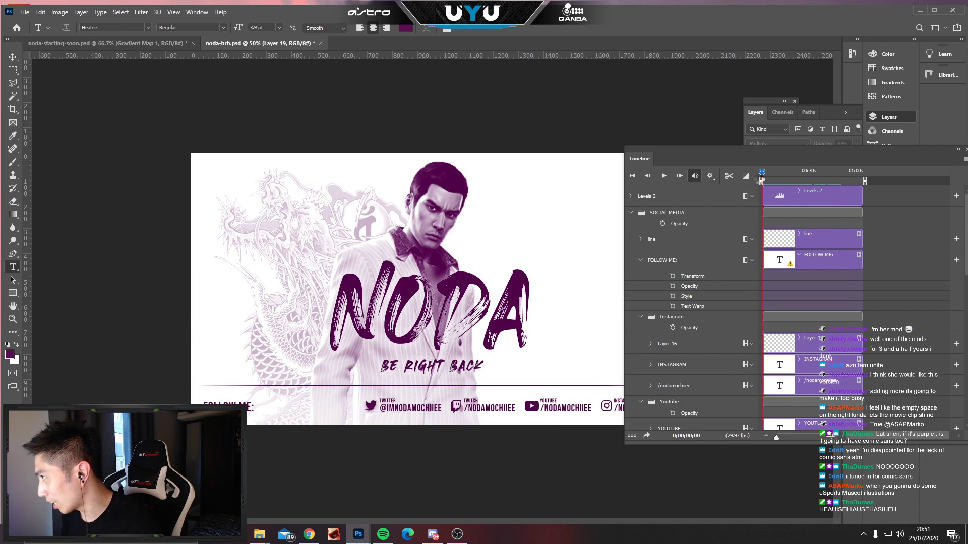
# Try the NODA title in the Comic Sans MS Bold font.
pyautogui.doubleClick(435, 323)
pyautogui.click(106, 27)
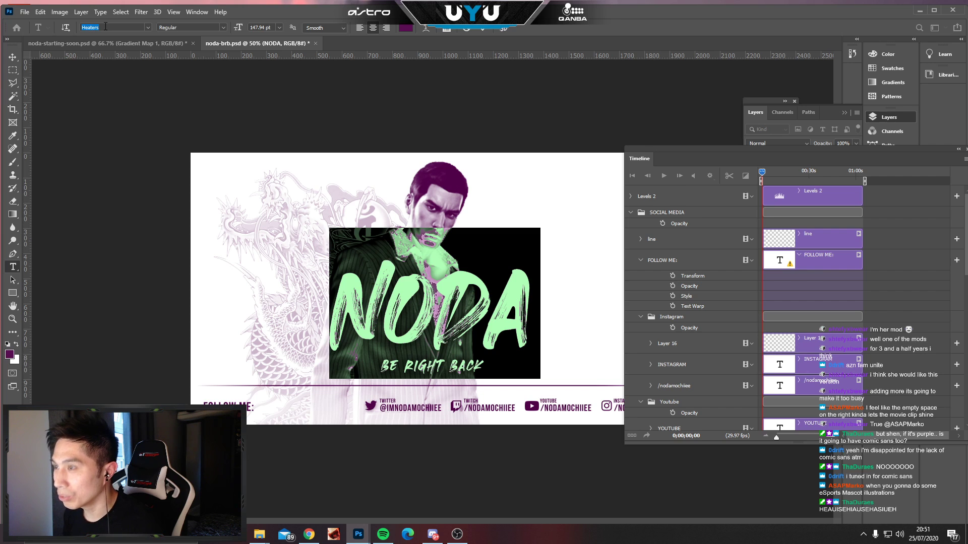
pyautogui.write('COMIC')
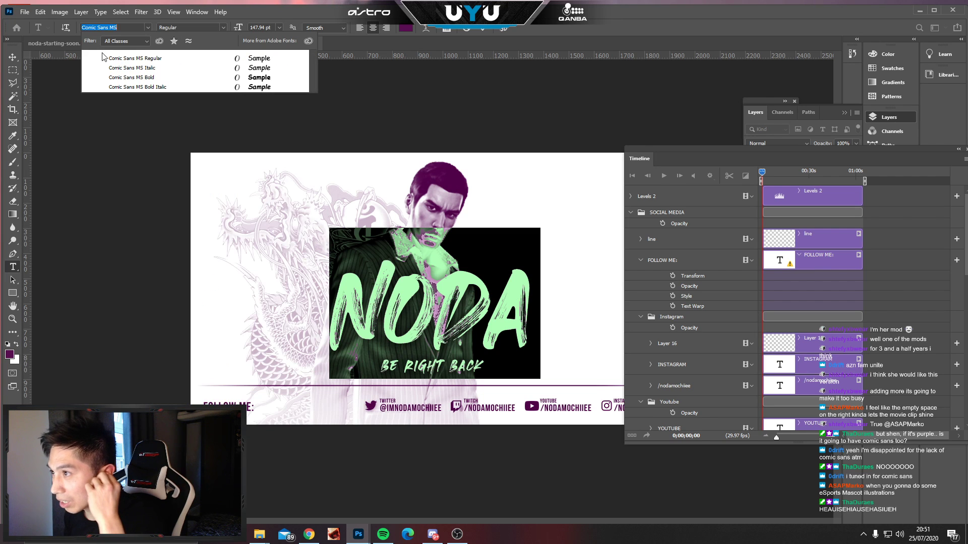
pyautogui.click(142, 81)
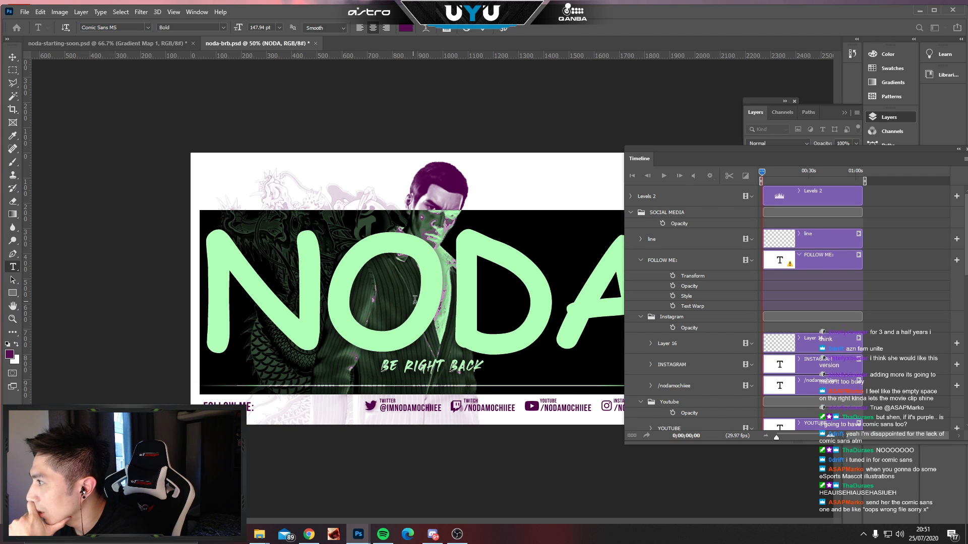
pyautogui.hotkey('ctrl', 'Return')
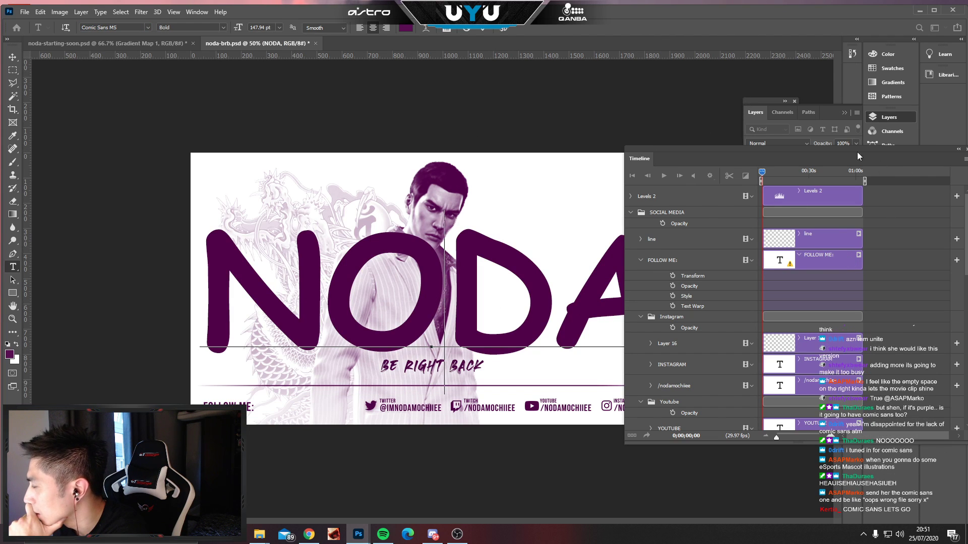
# Move the Timeline panel clear of the Layers panel and collapse it.
pyautogui.moveTo(826, 154); pyautogui.dragTo(722, 203)
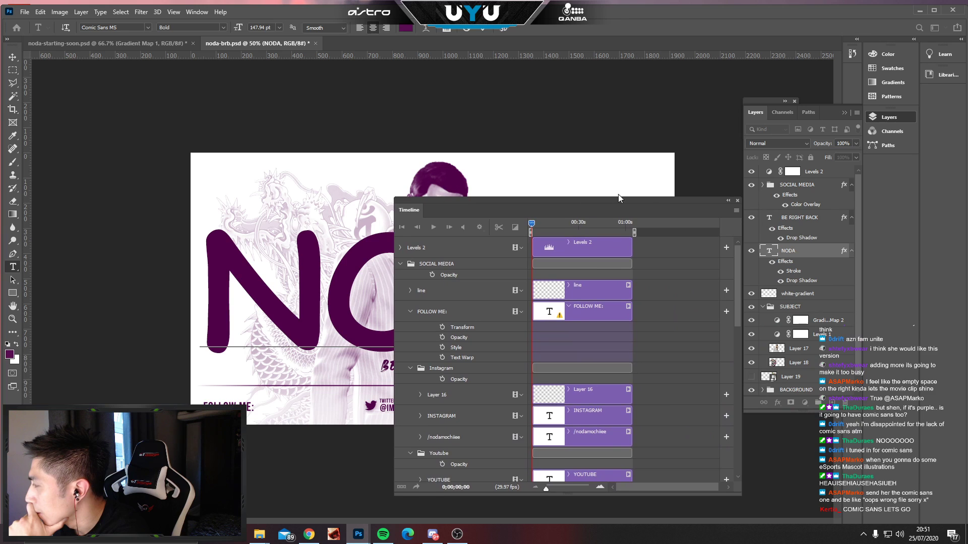
pyautogui.click(728, 201)
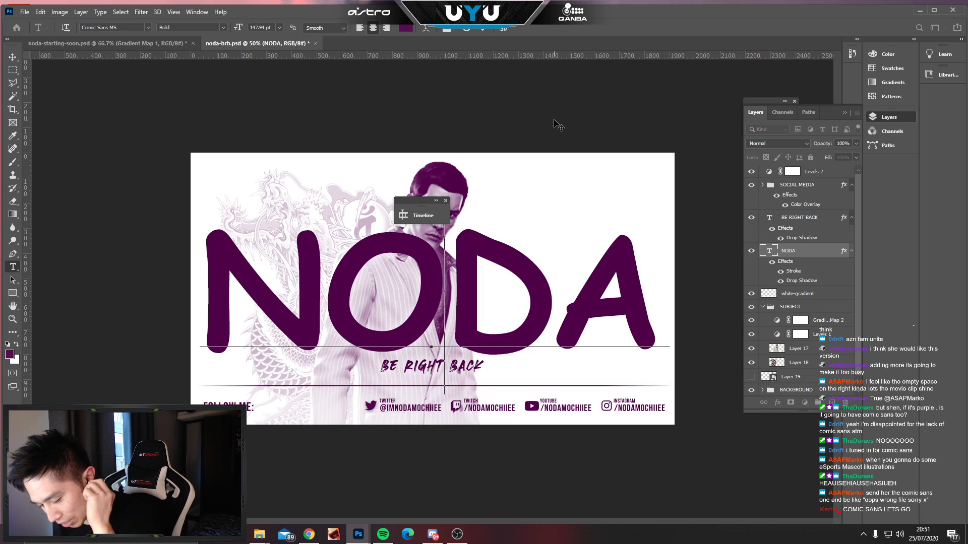
pyautogui.press('Return')
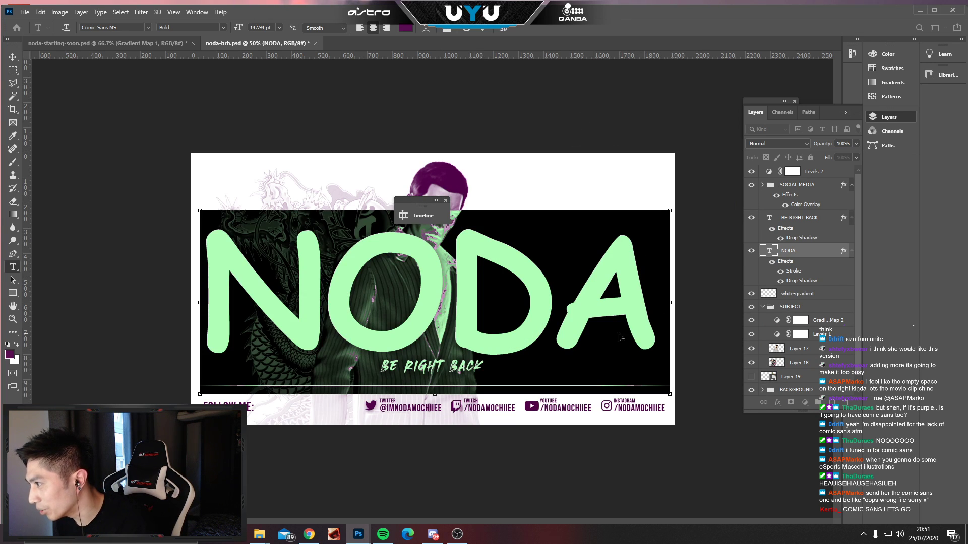
pyautogui.press('ctrl')
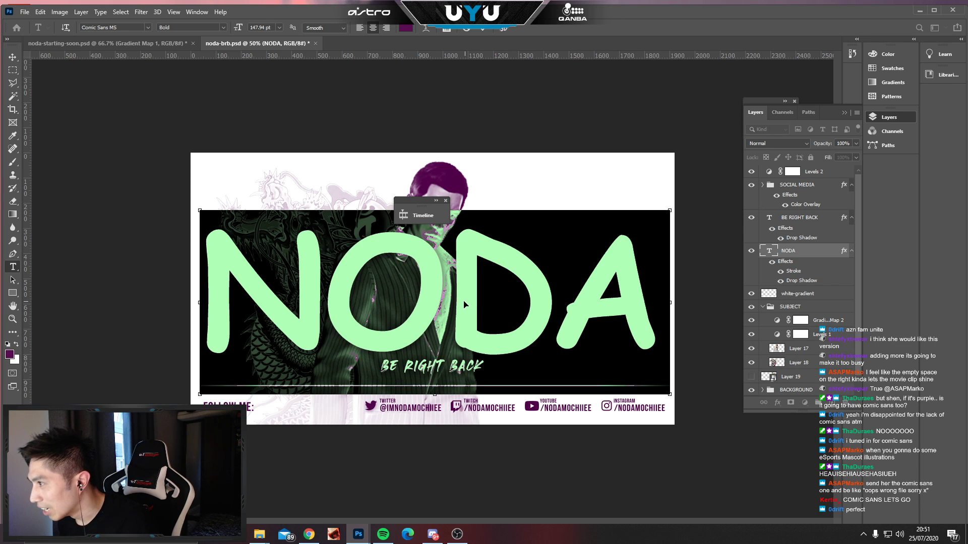
# Use the document history to revert the NODA title's font change, going back to the last Trim End of Clip state.
pyautogui.click(192, 12)
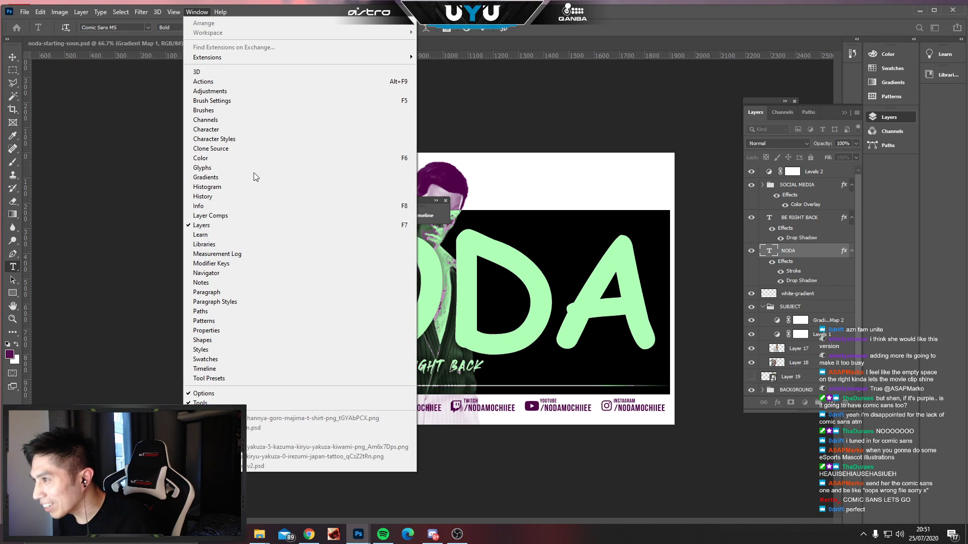
pyautogui.click(247, 198)
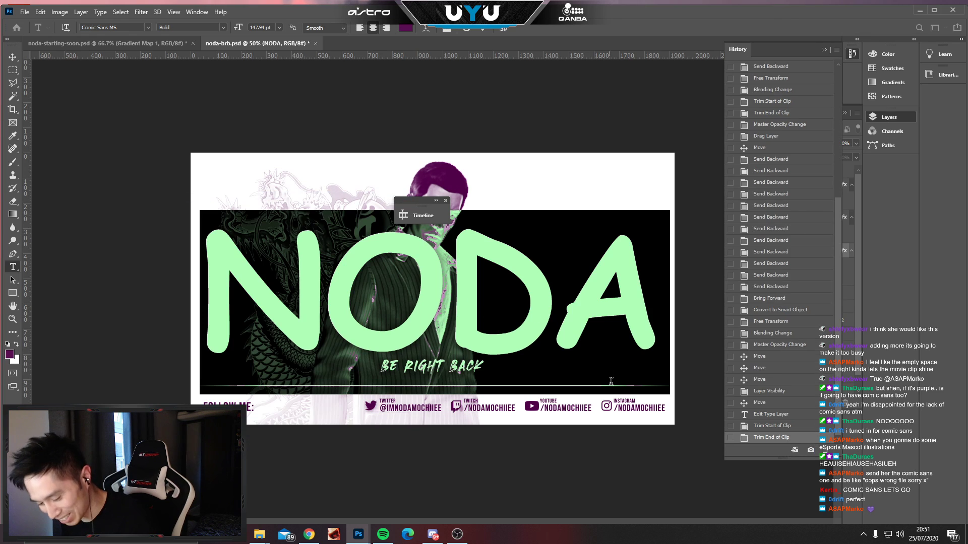
pyautogui.click(757, 435)
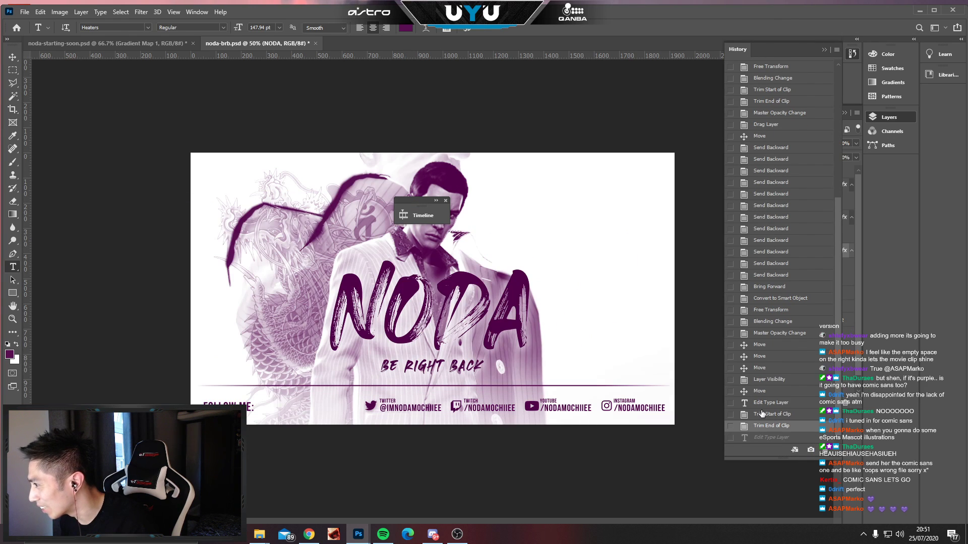
pyautogui.click(775, 438)
pyautogui.click(782, 426)
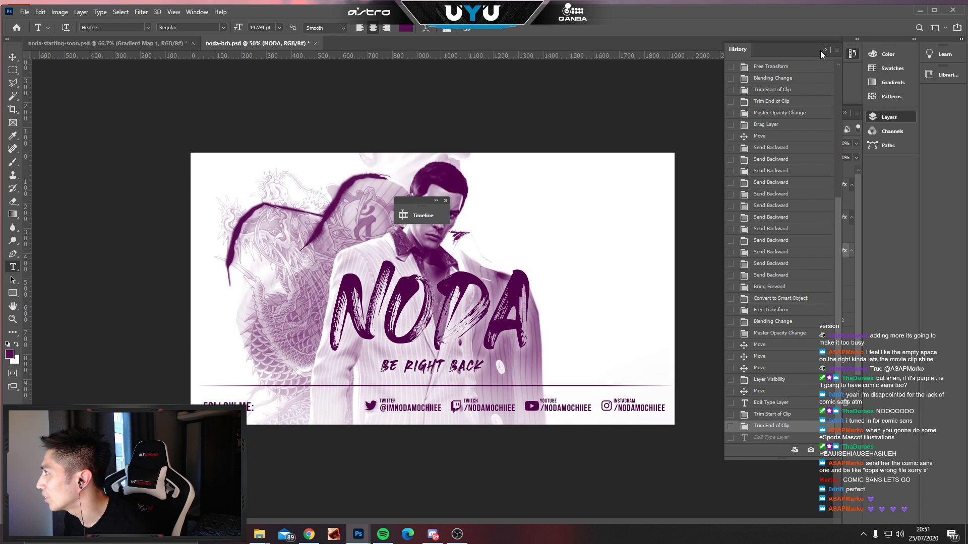
# Look through the layer tracks in the Timeline, and put the Timeline and History panels away.
pyautogui.click(423, 211)
pyautogui.scroll(-8, 228, 383)
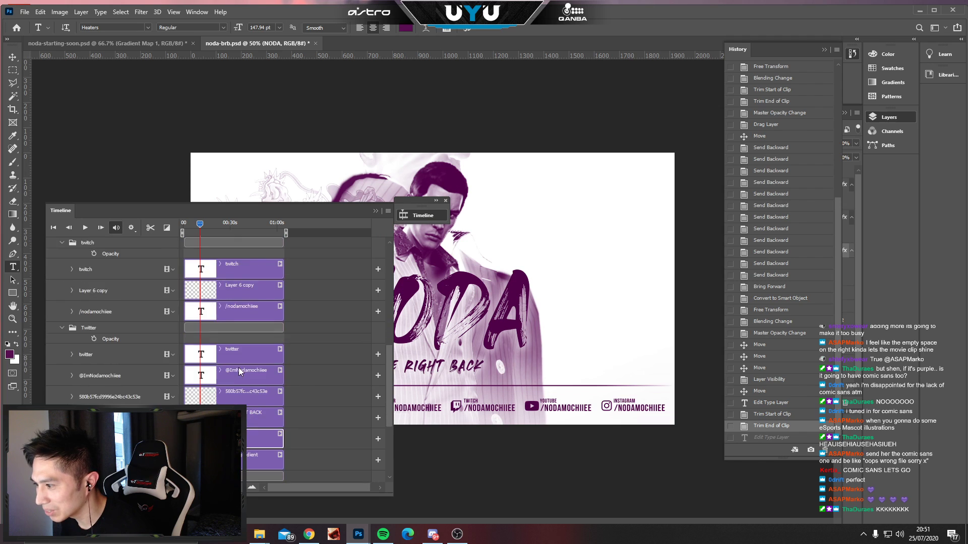
pyautogui.scroll(8, 243, 317)
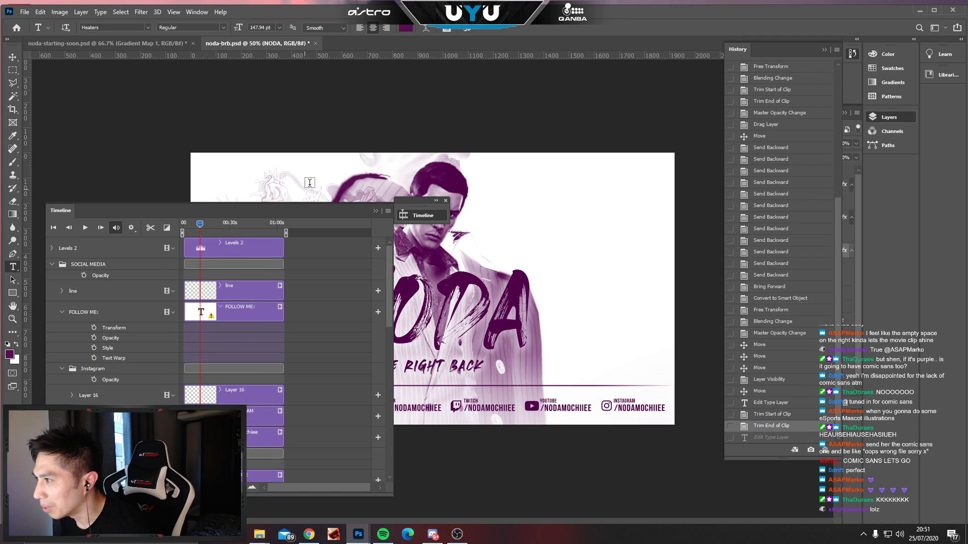
pyautogui.click(410, 215)
pyautogui.click(825, 49)
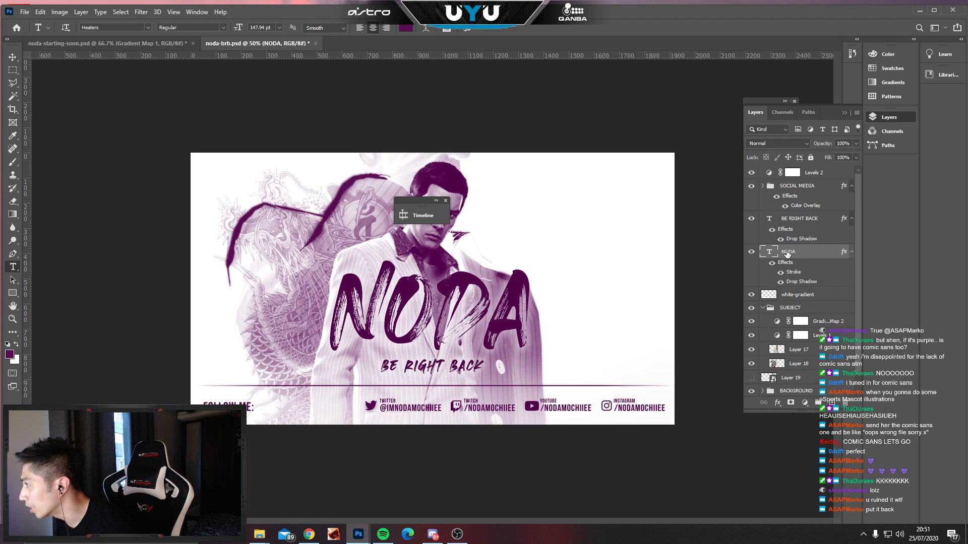
# Duplicate the NODA text layer and hide the original.
pyautogui.moveTo(790, 253); pyautogui.dragTo(789, 375)
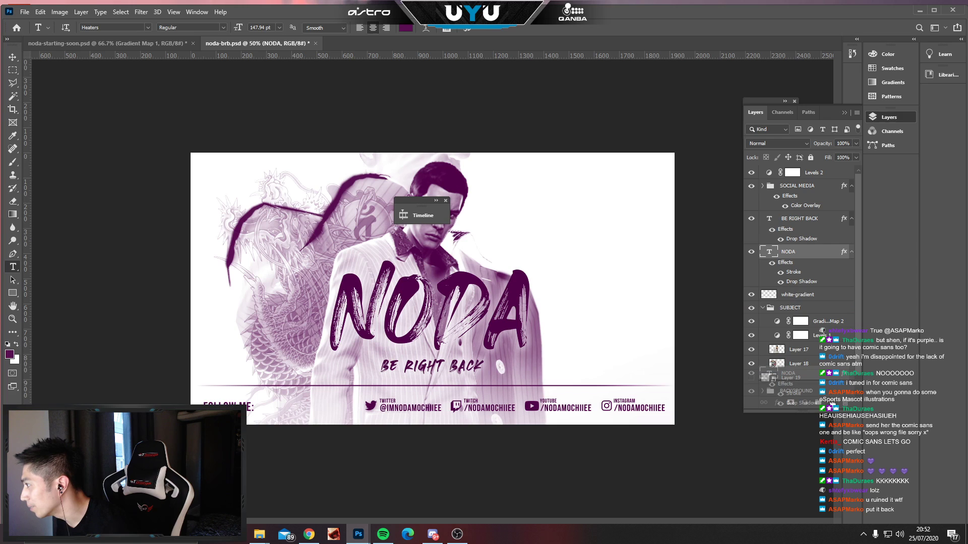
pyautogui.moveTo(832, 401); pyautogui.dragTo(832, 403)
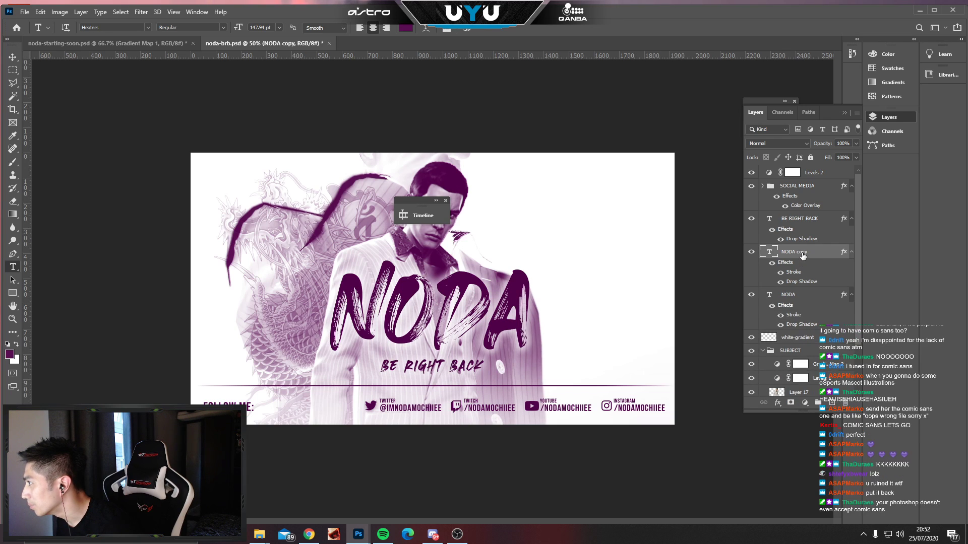
pyautogui.click(751, 295)
# Set the duplicated NODA title's font to Comic Sans MS Bold and commit the text edit.
pyautogui.doubleClick(423, 343)
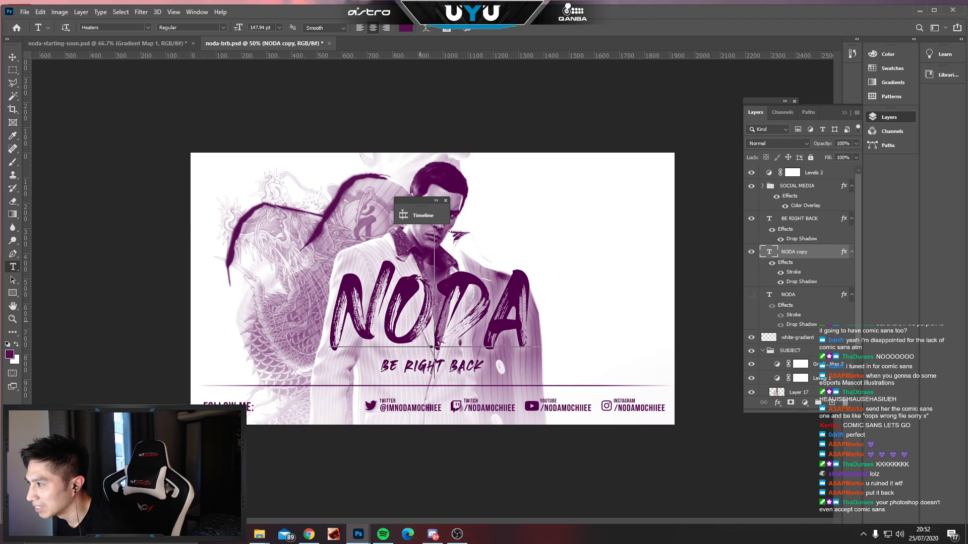
pyautogui.click(117, 27)
pyautogui.press('BackSpace')
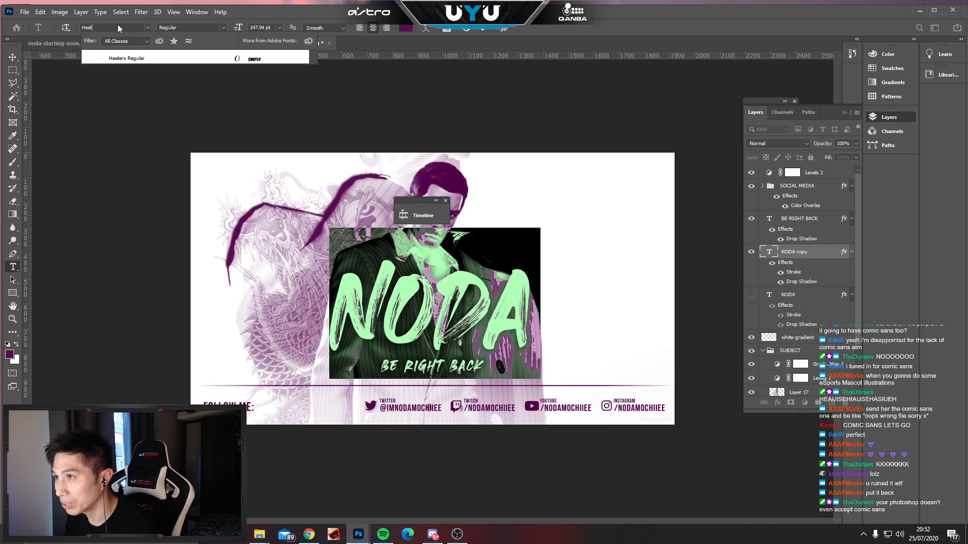
pyautogui.write('comic')
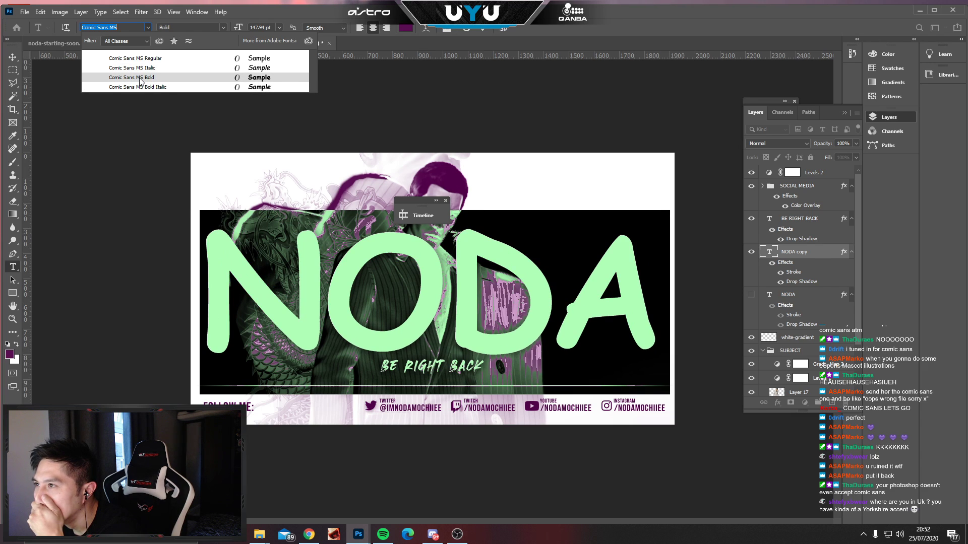
pyautogui.click(141, 78)
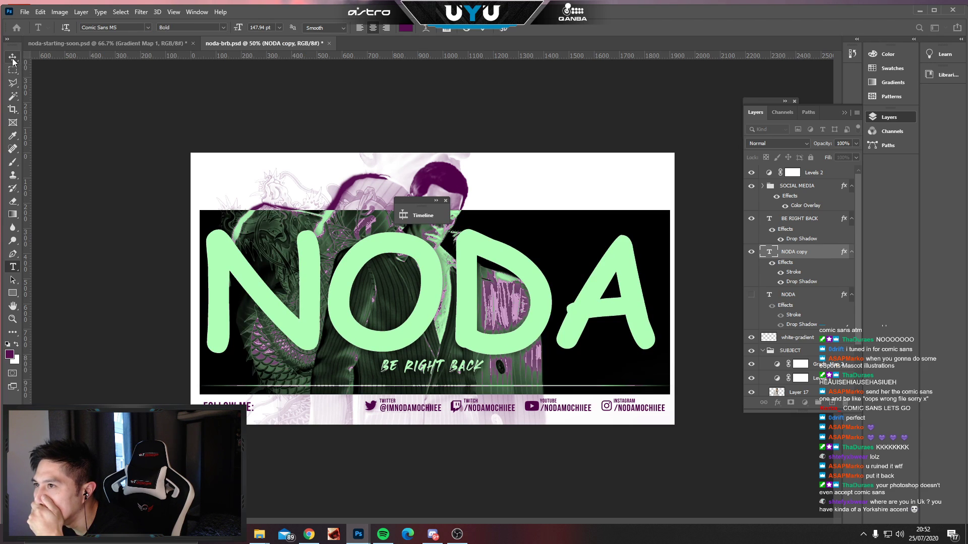
pyautogui.click(13, 57)
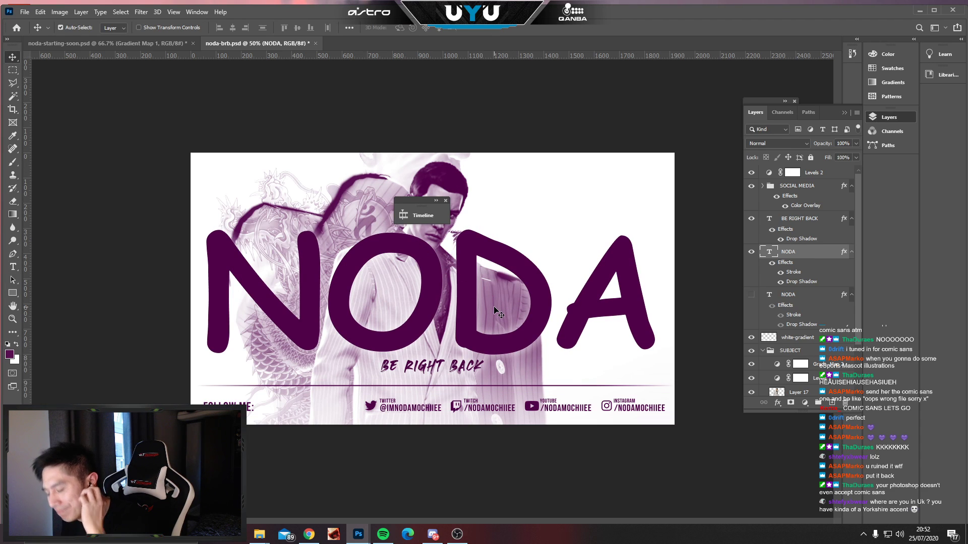
# Scale the Comic Sans NODA title to about half its size and place it directly above the BE RIGHT BACK line.
pyautogui.hotkey('ctrl', 't')
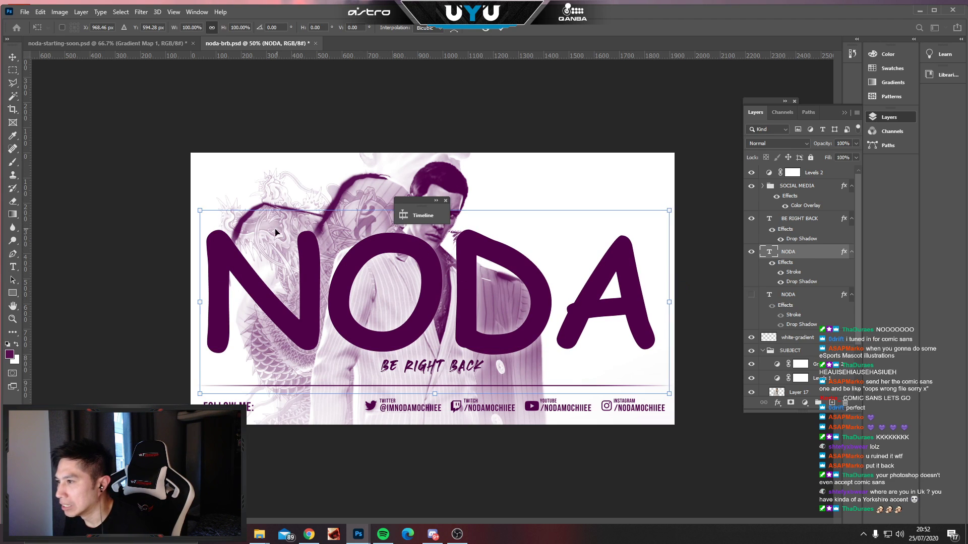
pyautogui.moveTo(201, 211); pyautogui.dragTo(312, 266)
pyautogui.hotkey('ctrl', 'z')
pyautogui.moveTo(373, 289); pyautogui.dragTo(366, 309)
pyautogui.press('Return')
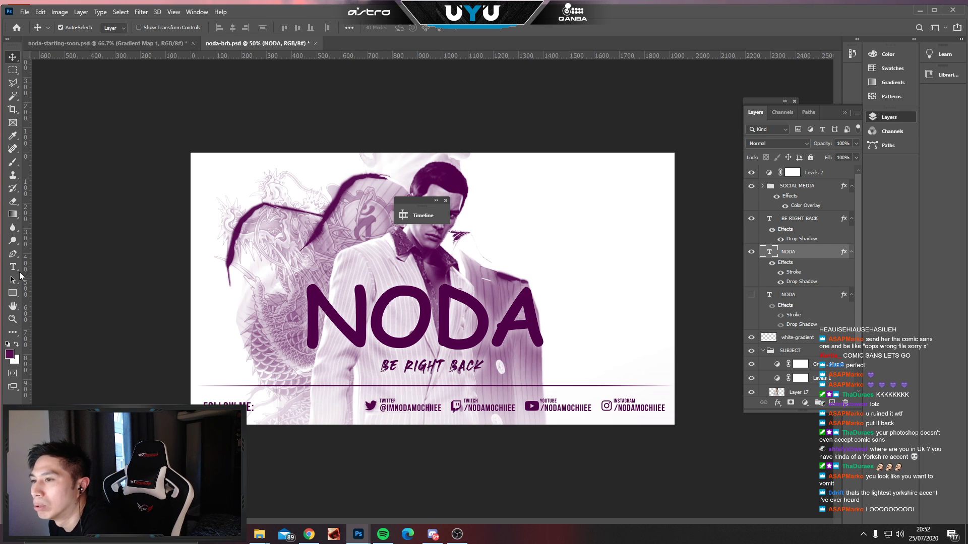
# Add a Gradient Overlay to the Comic Sans NODA title and try the Pastels_01 preset on it.
pyautogui.click(777, 402)
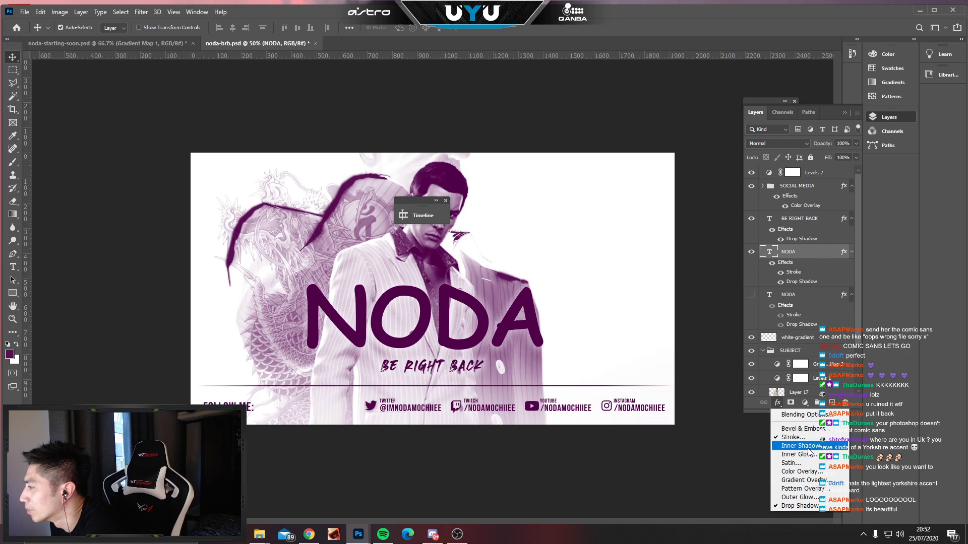
pyautogui.click(811, 480)
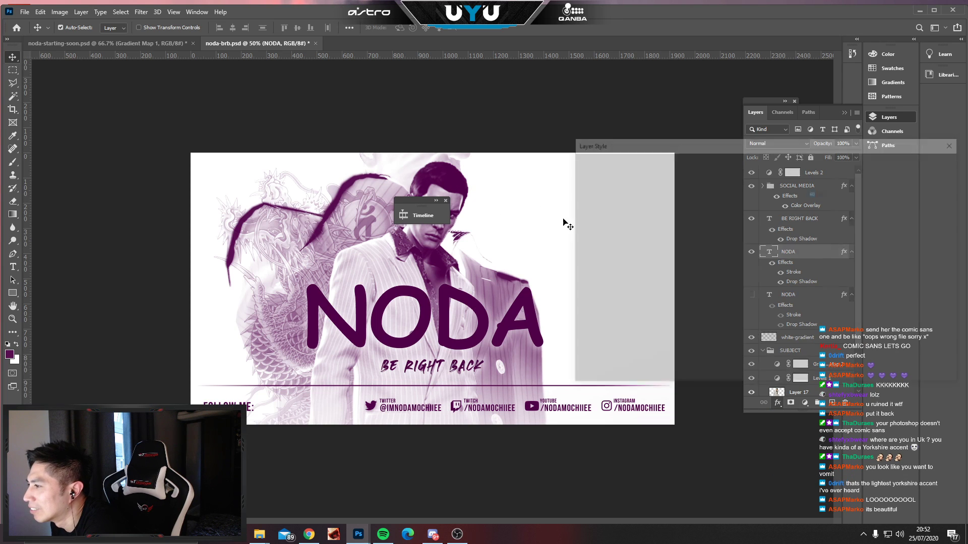
pyautogui.click(763, 204)
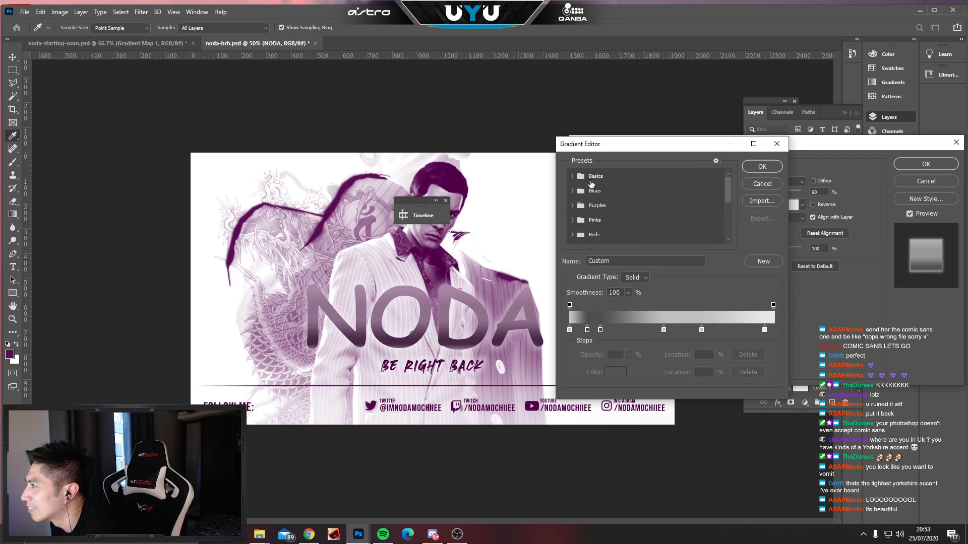
pyautogui.scroll(-5, 594, 230)
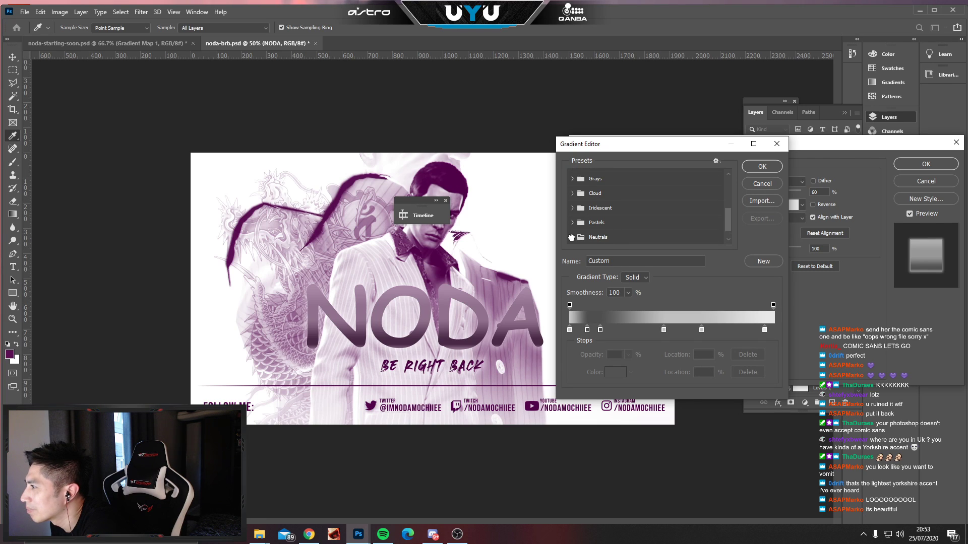
pyautogui.click(571, 222)
pyautogui.click(585, 239)
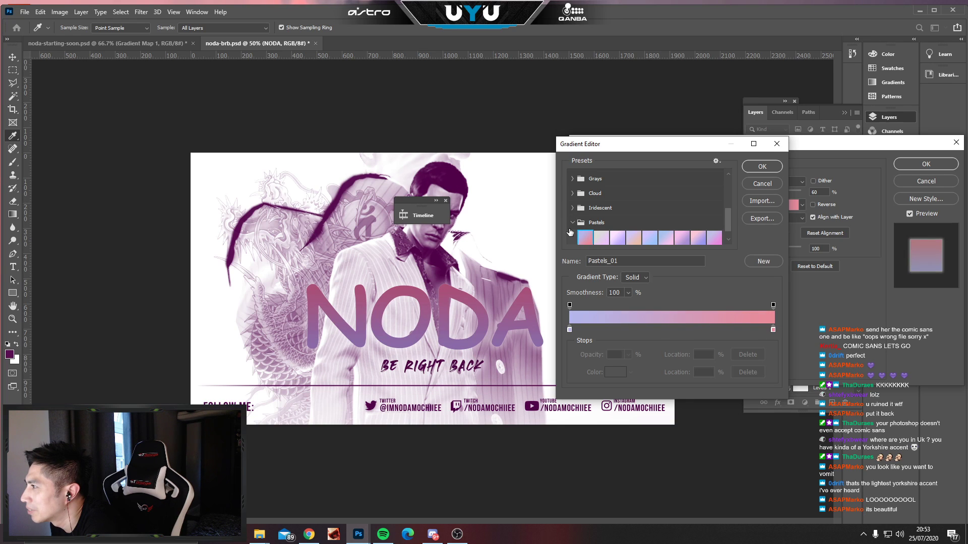
# Browse the other gradient preset groups, including Greens, Oranges and Reds, for a bolder title gradient.
pyautogui.click(572, 222)
pyautogui.click(573, 207)
pyautogui.click(572, 207)
pyautogui.click(573, 203)
pyautogui.click(573, 202)
pyautogui.click(575, 191)
pyautogui.click(576, 191)
pyautogui.scroll(2, 580, 191)
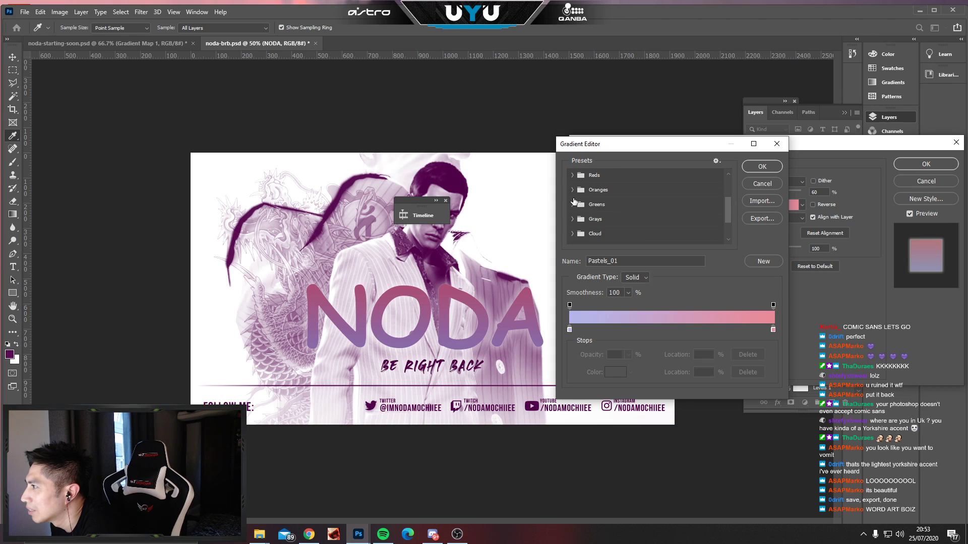
pyautogui.click(571, 204)
pyautogui.click(571, 203)
pyautogui.click(571, 190)
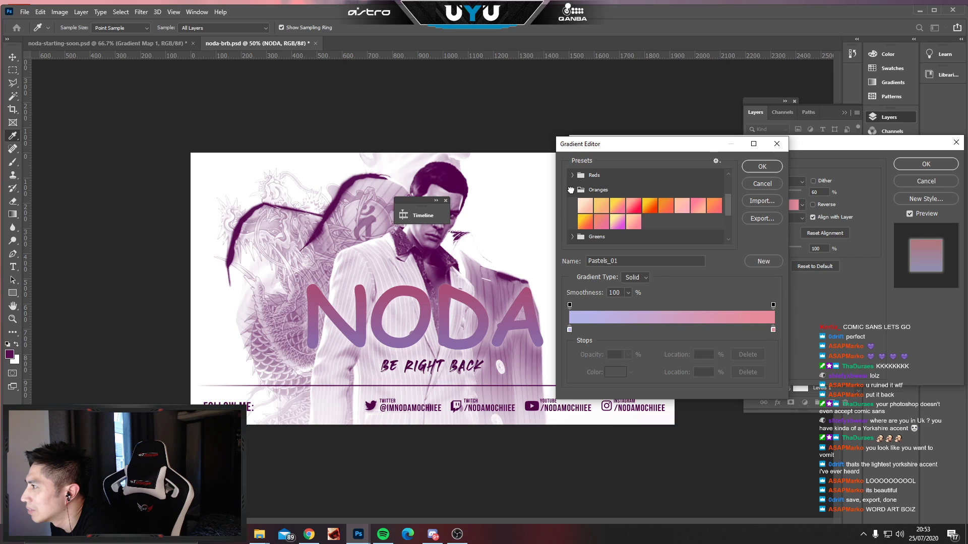
pyautogui.click(571, 190)
pyautogui.click(572, 176)
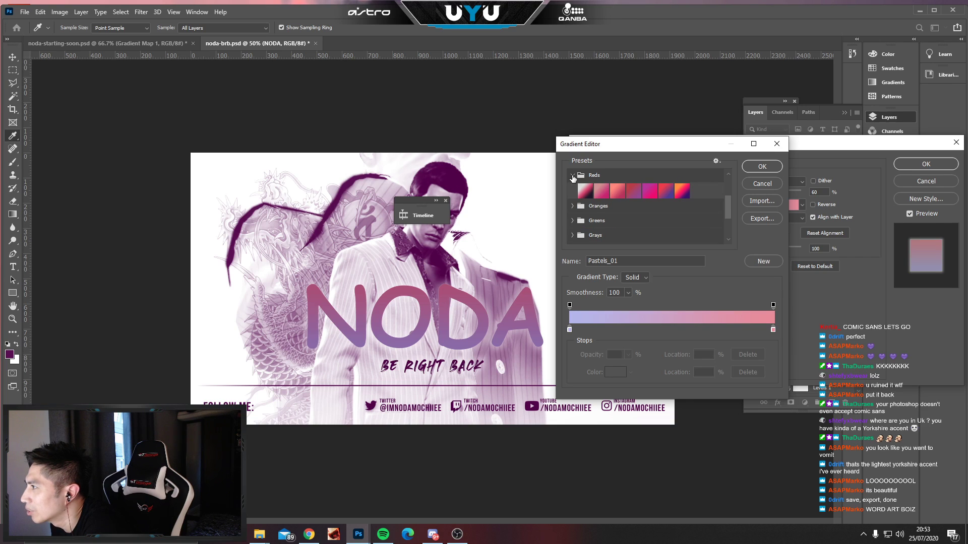
pyautogui.click(572, 176)
pyautogui.click(572, 175)
# Set the title's gradient overlay to the purple, pink and orange preset from the Reds group and apply the layer style.
pyautogui.click(682, 191)
pyautogui.click(762, 167)
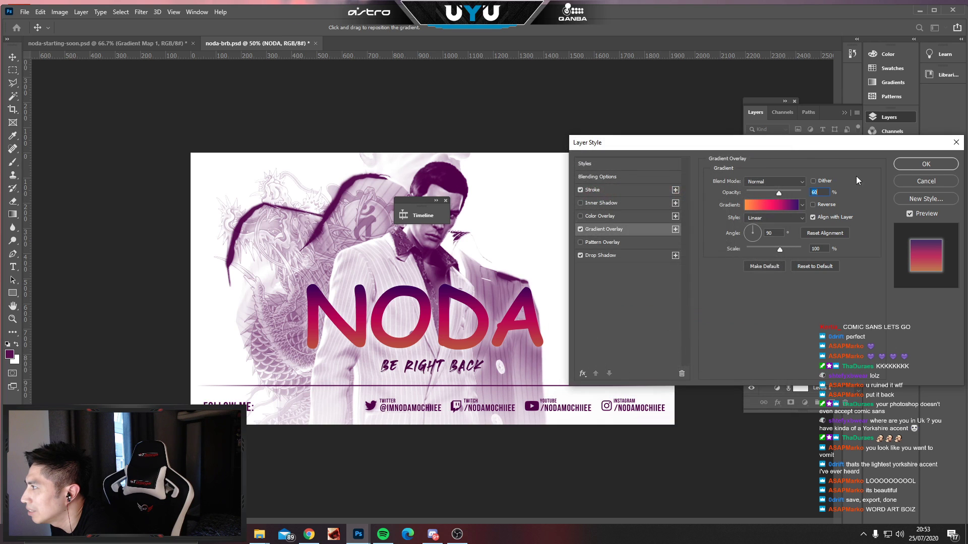
pyautogui.click(930, 164)
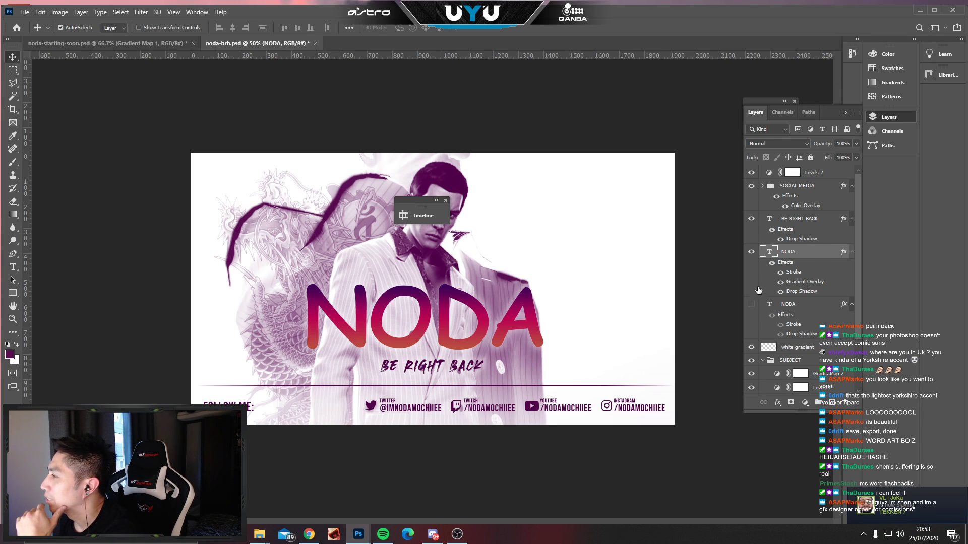
# Hide the Comic Sans NODA title, show the original brush-style NODA title again and save the document.
pyautogui.click(751, 252)
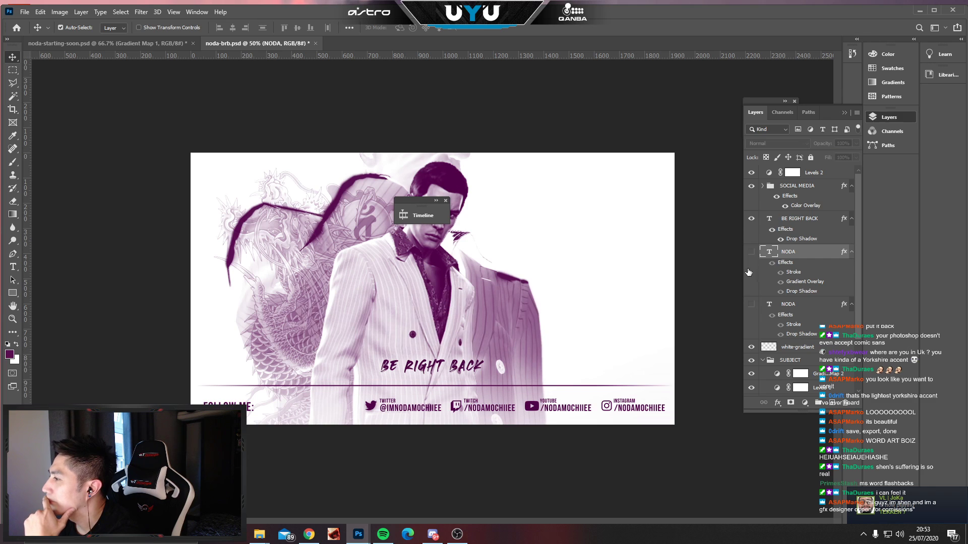
pyautogui.click(750, 306)
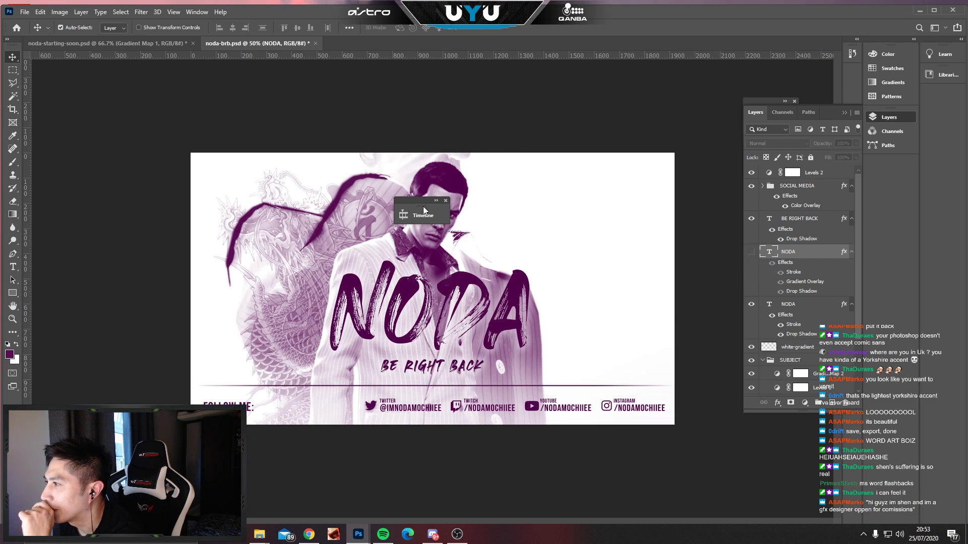
pyautogui.moveTo(417, 200); pyautogui.dragTo(635, 85)
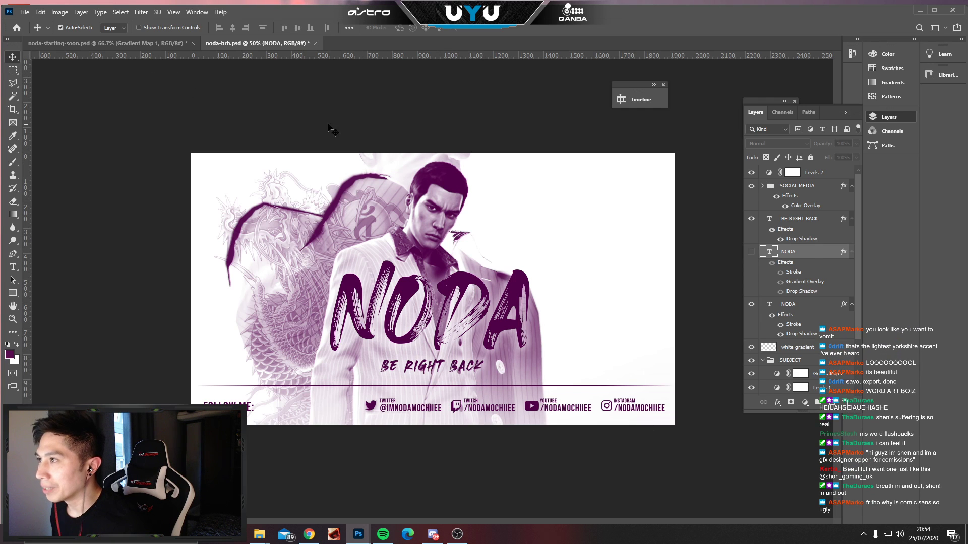
pyautogui.press('ctrl')
pyautogui.hotkey('ctrl', 's')
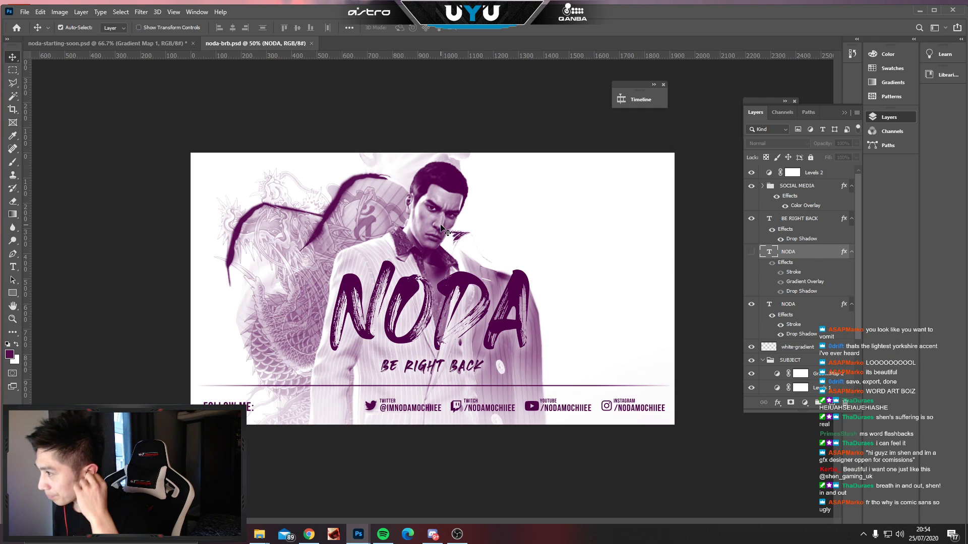
pyautogui.click(442, 226)
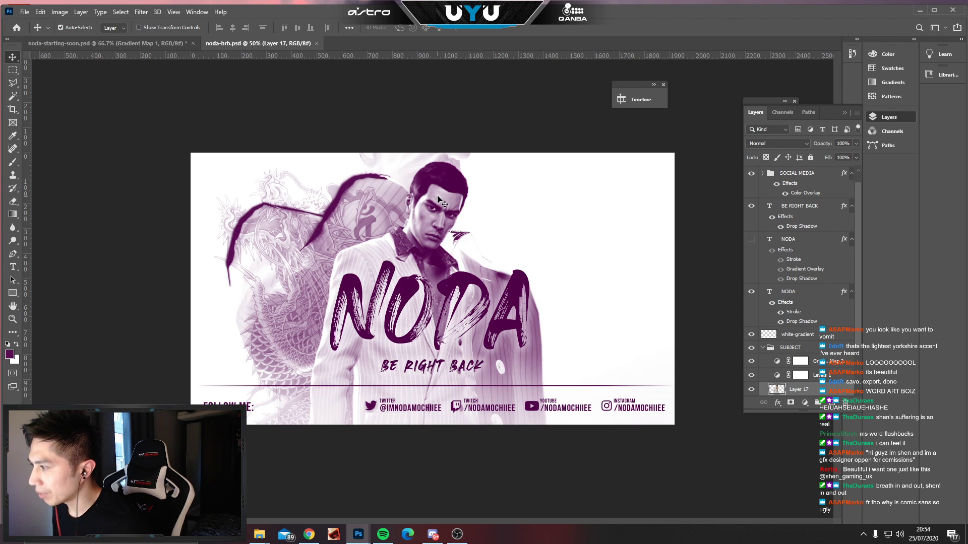
pyautogui.moveTo(558, 15); pyautogui.dragTo(570, 44)
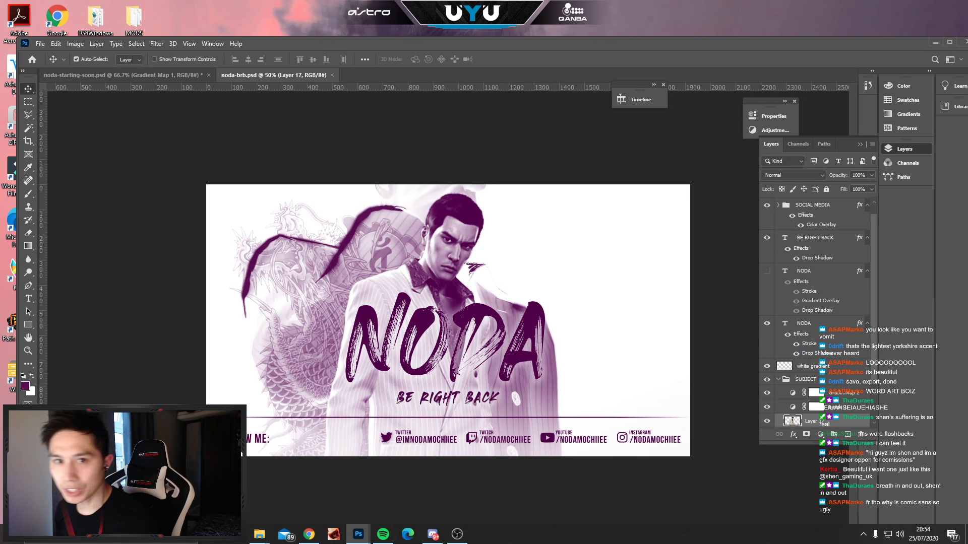
pyautogui.hotkey('alt', 'Tab')
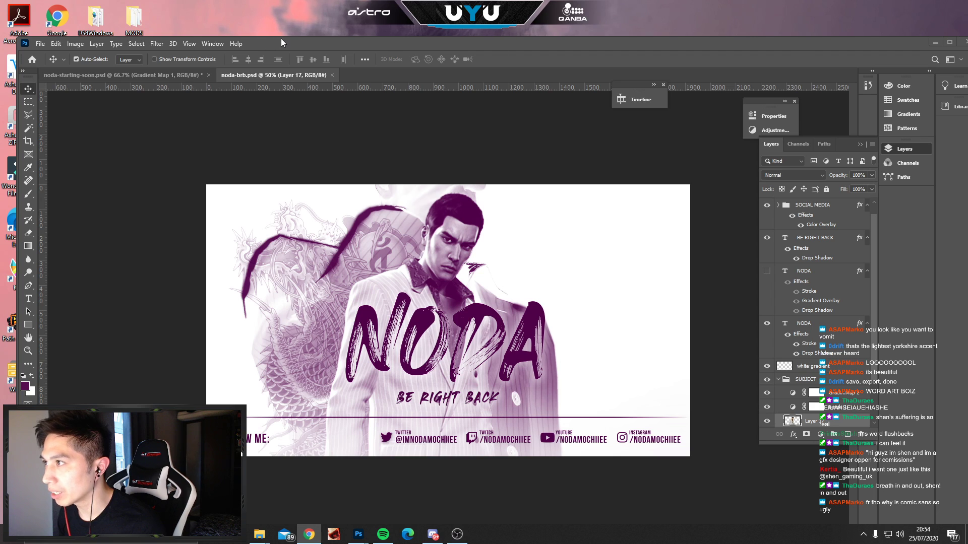
pyautogui.moveTo(282, 40); pyautogui.dragTo(281, 31)
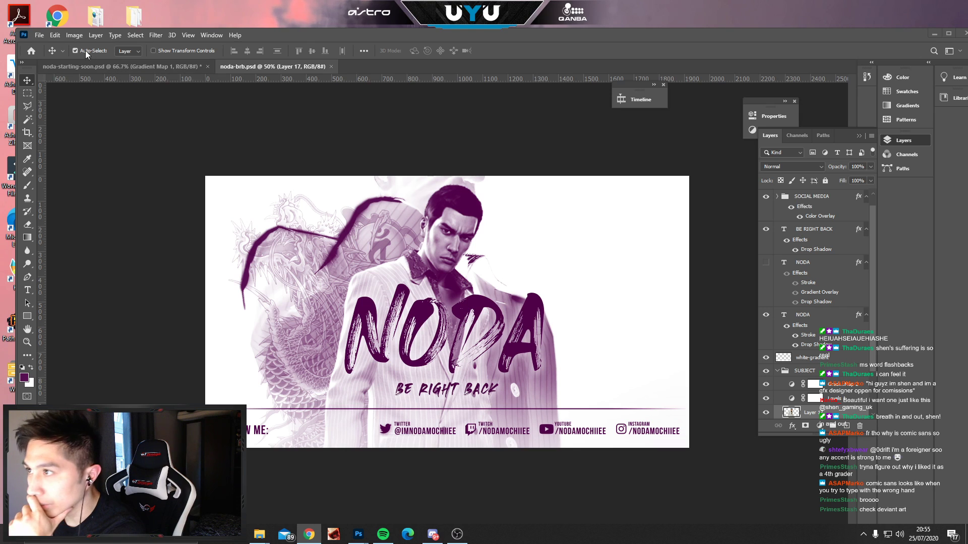
# Save a copy of the screen on the computer as a Photoshop file named noda-thank-you in the Noda folder.
pyautogui.click(38, 35)
pyautogui.click(60, 156)
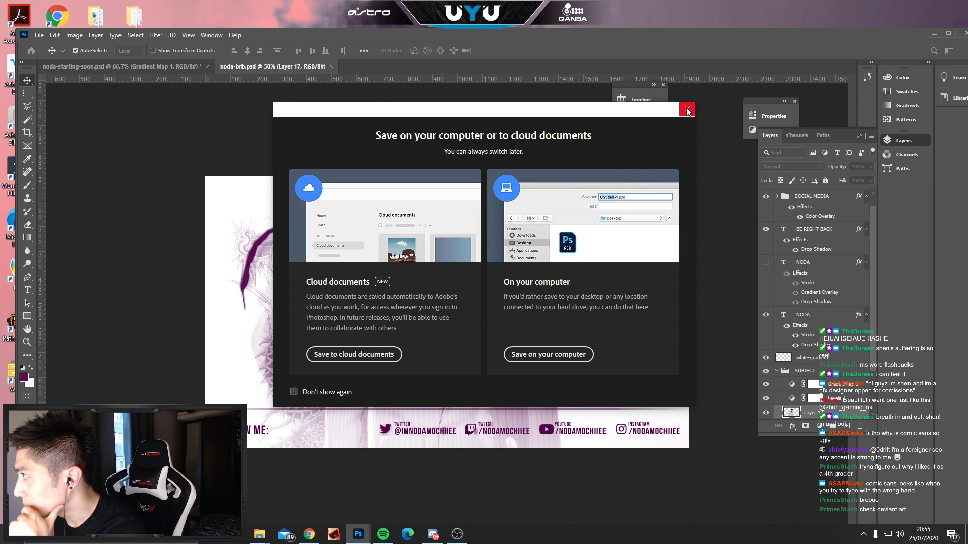
pyautogui.click(548, 354)
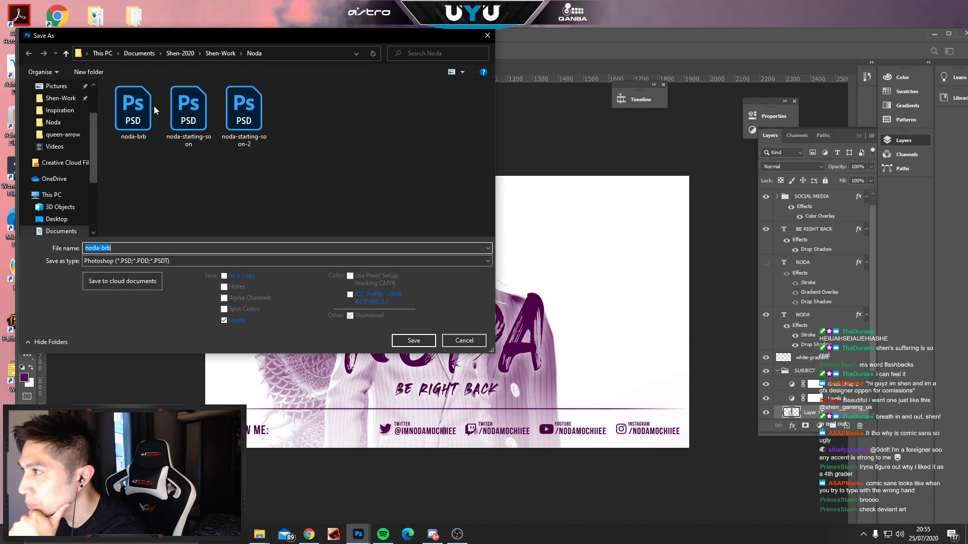
pyautogui.click(112, 249)
pyautogui.press('BackSpace')
pyautogui.press('BackSpace')
pyautogui.press('BackSpace')
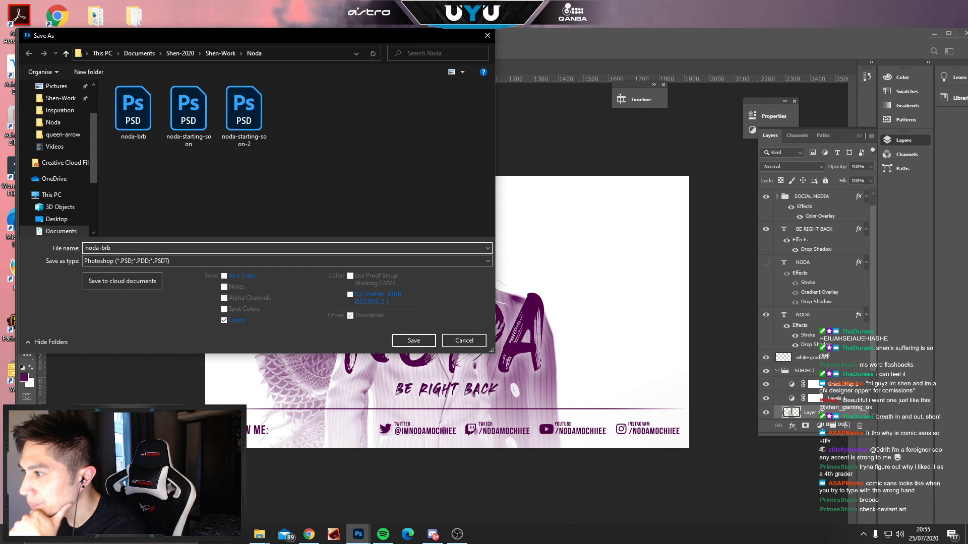
pyautogui.write('tja')
pyautogui.press('BackSpace')
pyautogui.press('BackSpace')
pyautogui.write('hank')
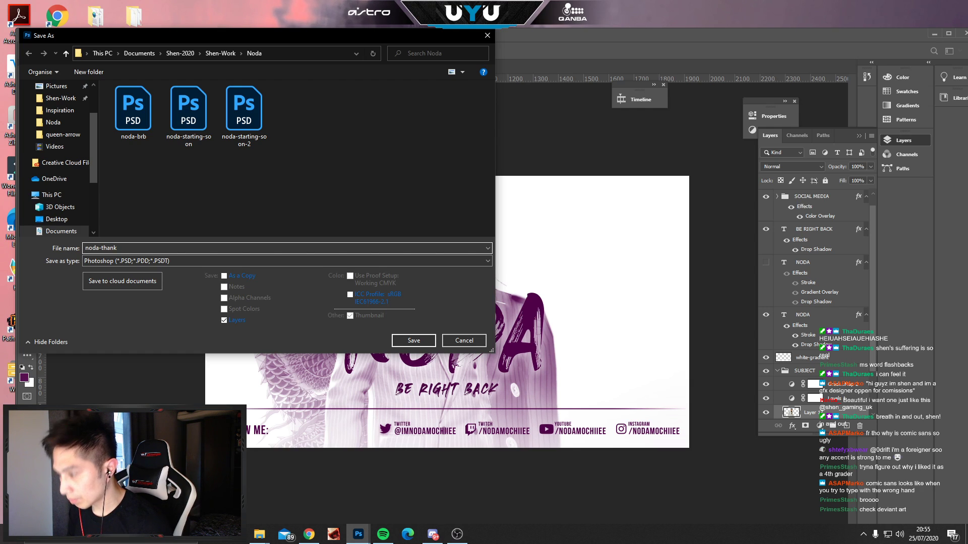
pyautogui.write('-you')
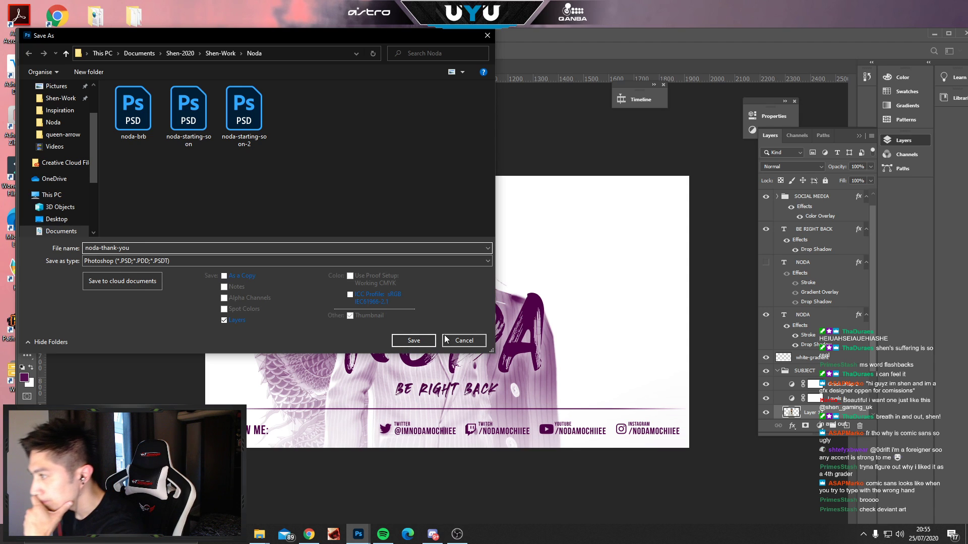
pyautogui.click(425, 339)
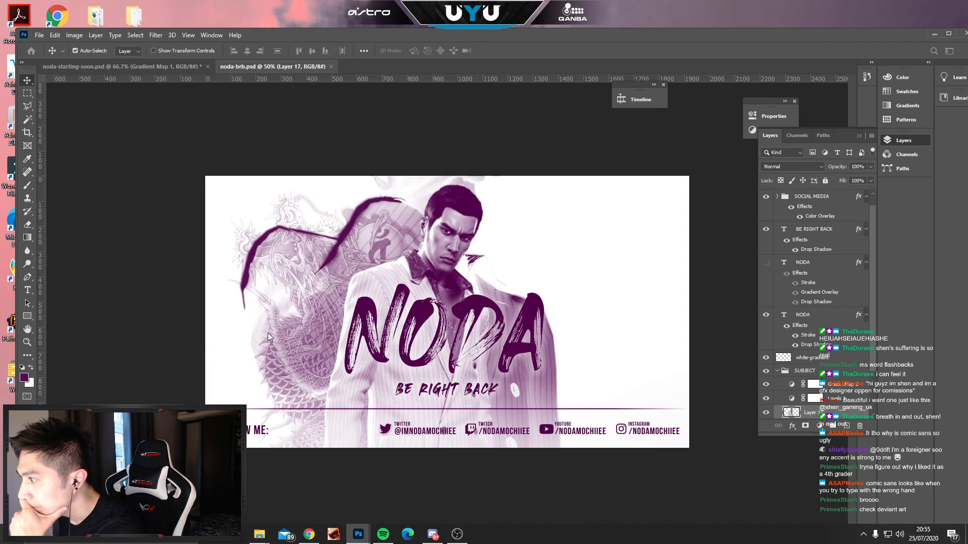
pyautogui.click(595, 151)
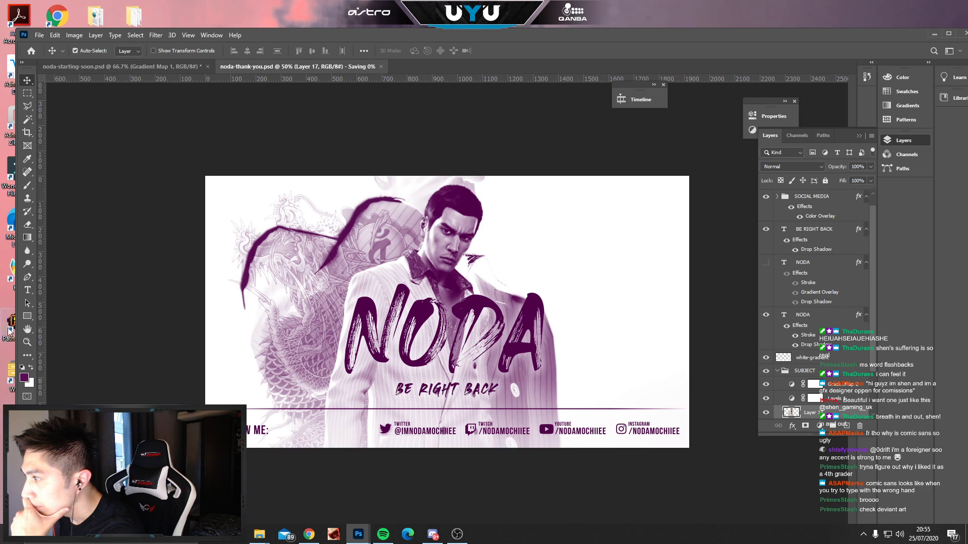
# Replace the text of the brush-style NODA title with THANK YOU.
pyautogui.click(28, 290)
pyautogui.doubleClick(424, 325)
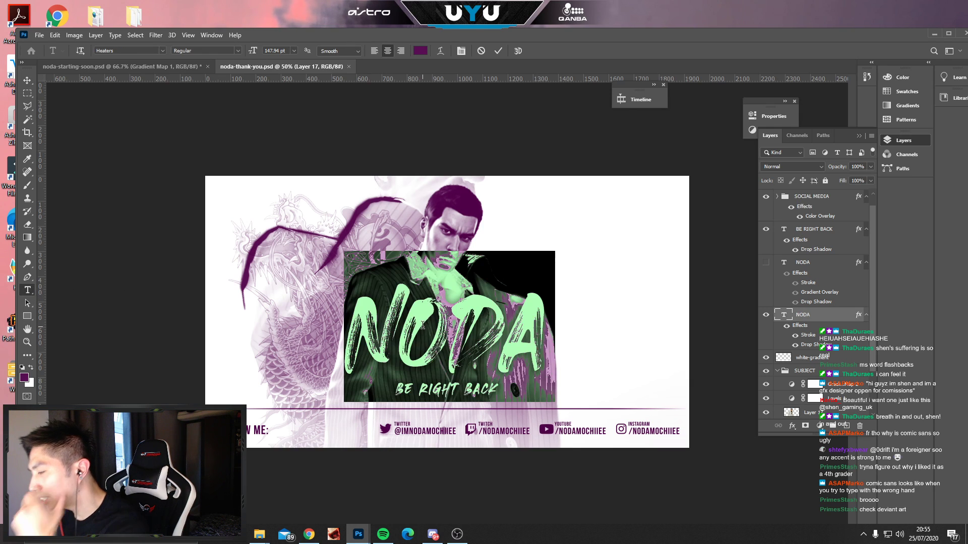
pyautogui.press('BackSpace')
pyautogui.write('TAH')
pyautogui.press('BackSpace')
pyautogui.press('BackSpace')
pyautogui.write('HANK UO')
pyautogui.press('BackSpace')
pyautogui.press('BackSpace')
pyautogui.write('YOU')
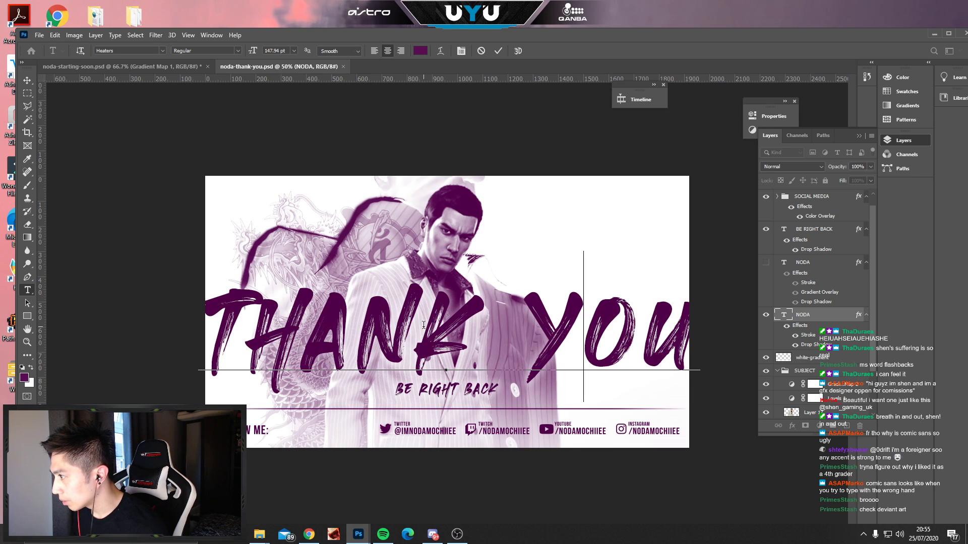
# Tighten the kerning at the gap between THANK and YOU and commit the title text.
pyautogui.press('Left')
pyautogui.press('Left')
pyautogui.press('Left')
pyautogui.hotkey('alt', 'Left')
pyautogui.hotkey('alt', 'Left')
pyautogui.hotkey('alt', 'Left')
pyautogui.hotkey('alt', 'Left')
pyautogui.hotkey('alt', 'Left')
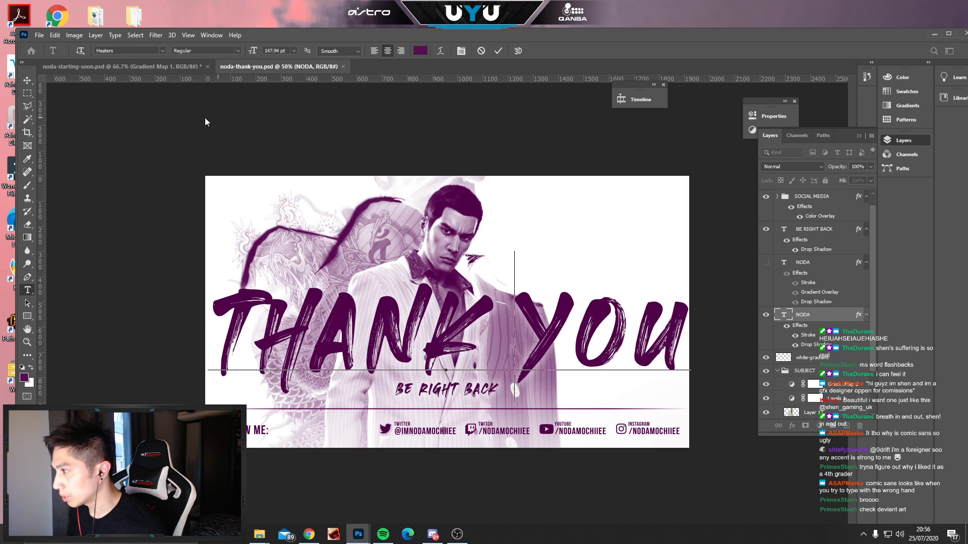
pyautogui.click(28, 80)
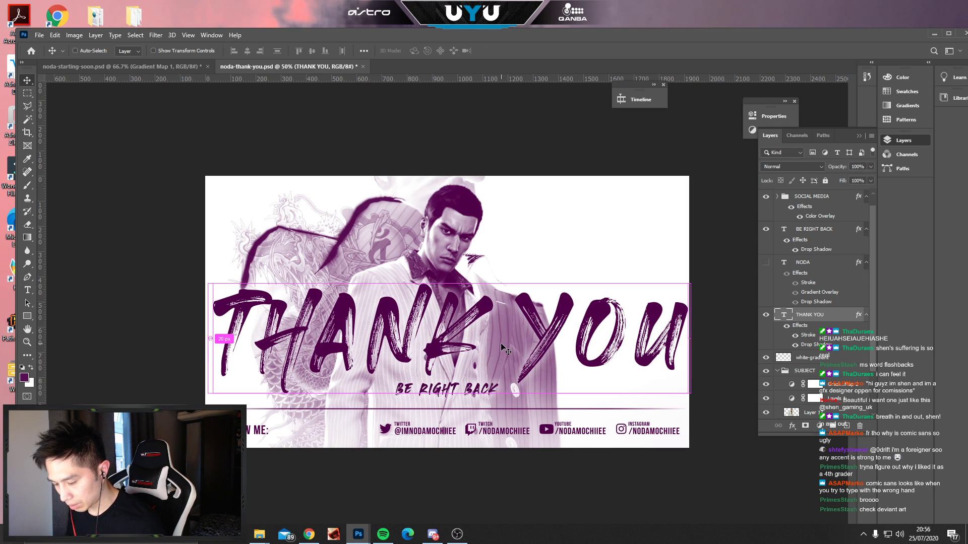
# Scale the THANK YOU title to about 75% around its centre and move it down 30 px.
pyautogui.hotkey('ctrl', 't')
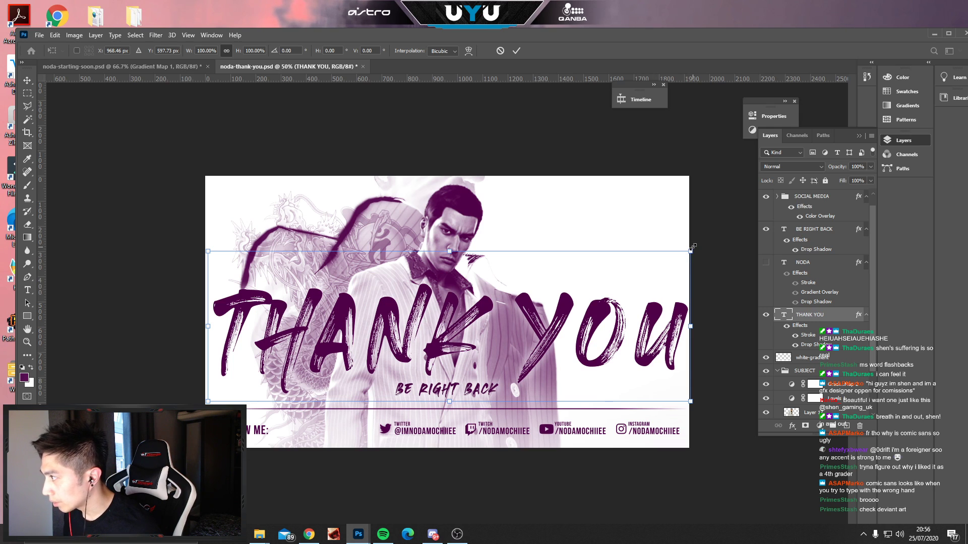
pyautogui.moveTo(692, 247); pyautogui.dragTo(631, 264)
pyautogui.hotkey('shift', 'Down')
pyautogui.hotkey('shift', 'Down')
pyautogui.hotkey('shift', 'Down')
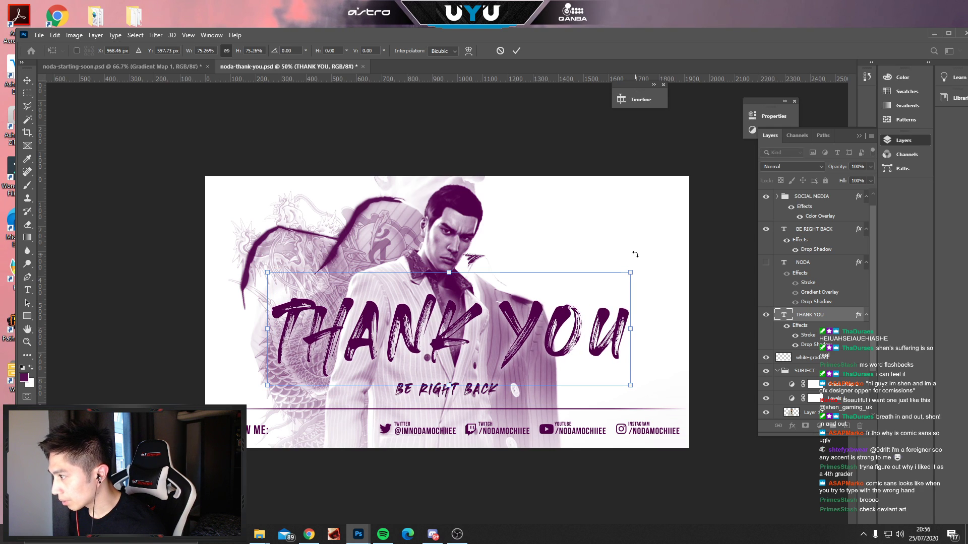
pyautogui.hotkey('shift', 'Down')
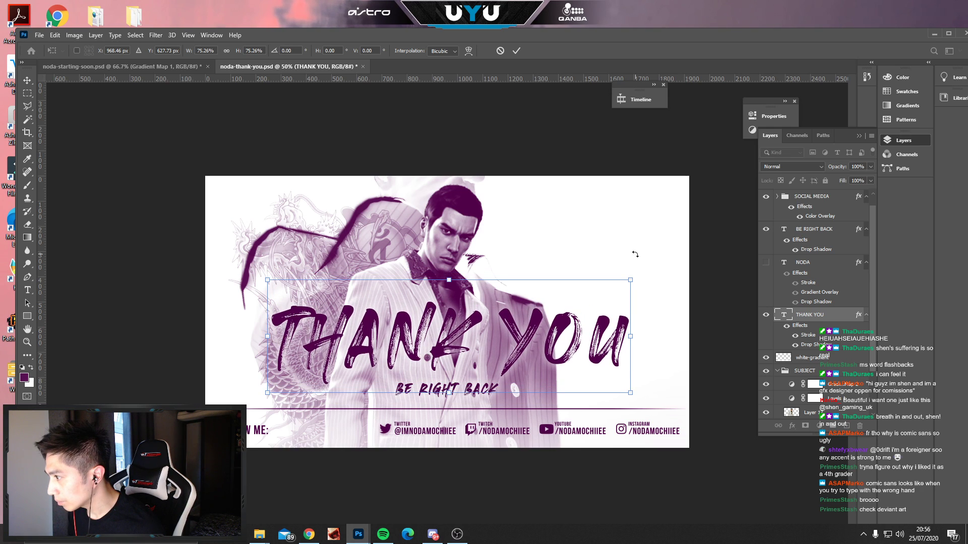
pyautogui.press('Return')
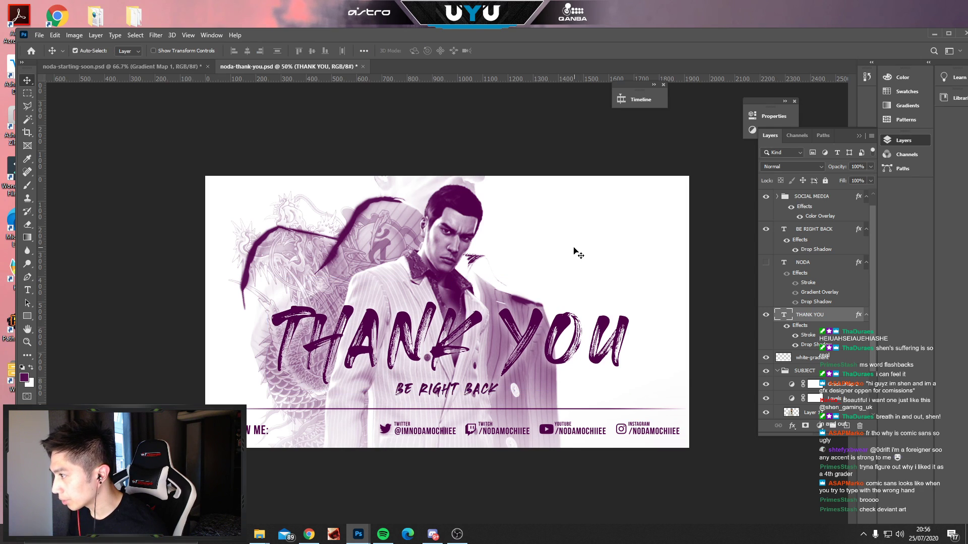
# Replace the BE RIGHT BACK subtitle with FOR WATCHING.
pyautogui.click(28, 290)
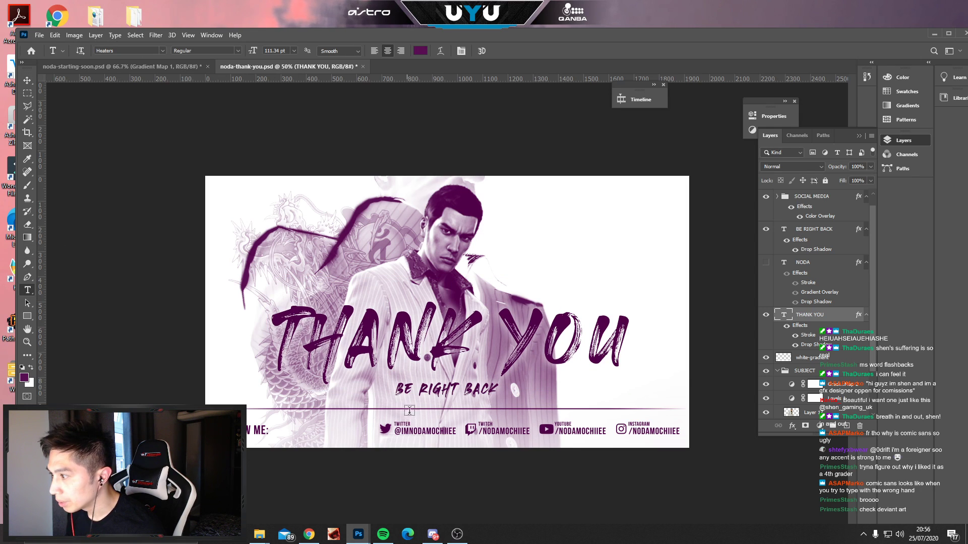
pyautogui.tripleClick(442, 391)
pyautogui.write('FOR WAT')
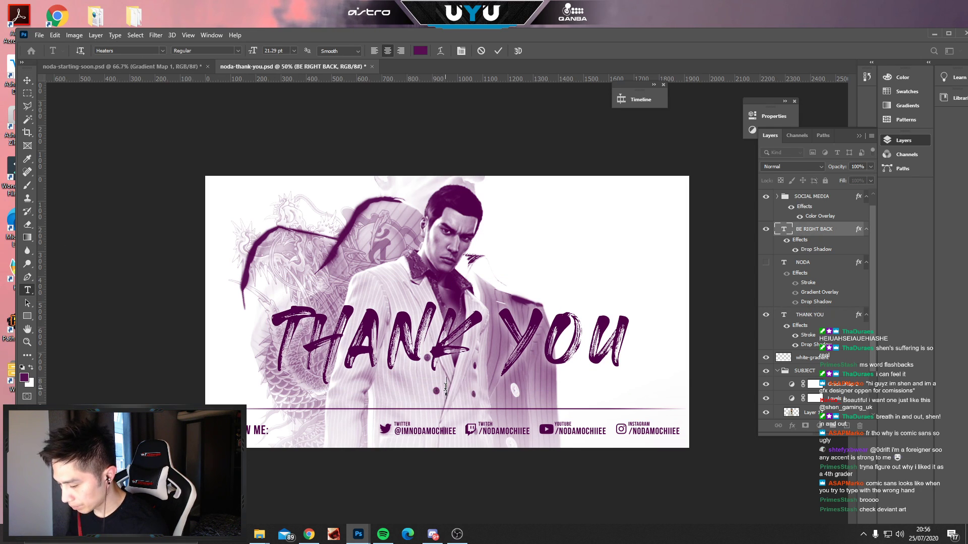
pyautogui.write('CHING')
pyautogui.press('BackSpace')
pyautogui.press('BackSpace')
pyautogui.press('BackSpace')
pyautogui.press('BackSpace')
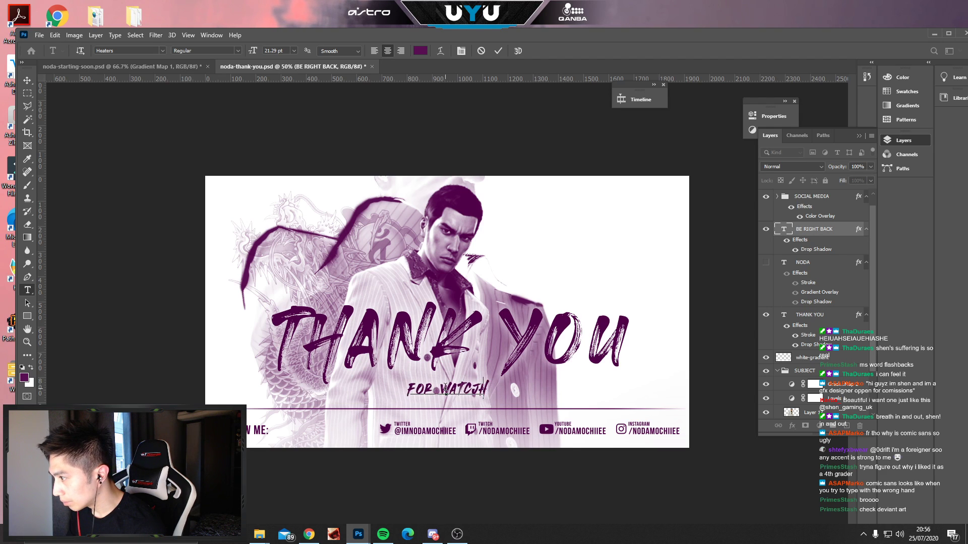
pyautogui.write('HING')
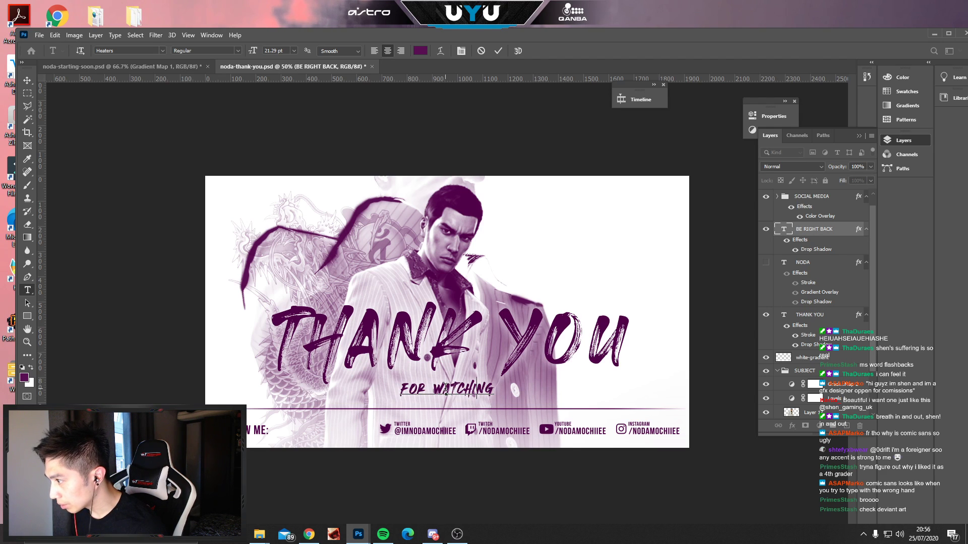
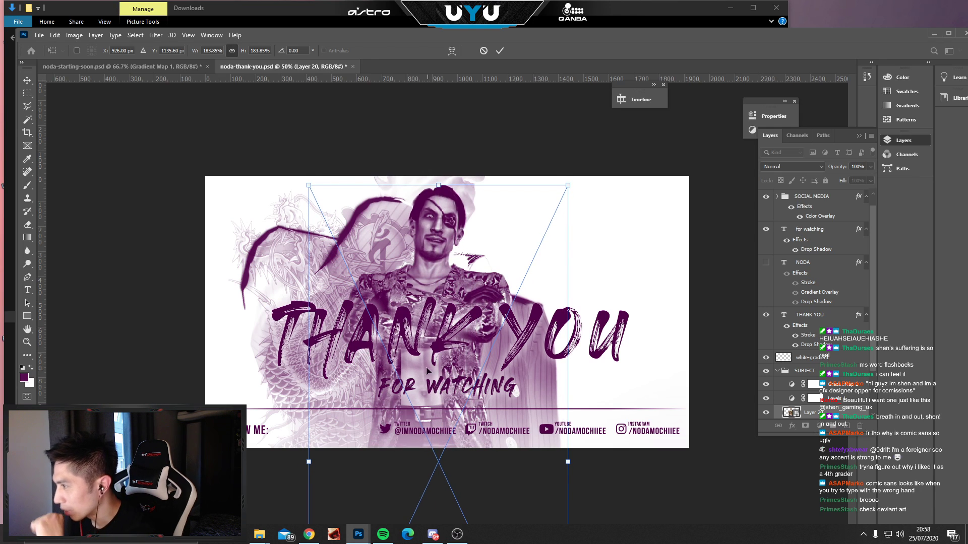
# Nudge the enlarged eyepatch character slightly upward behind the title and apply its transform.
pyautogui.moveTo(443, 286); pyautogui.dragTo(444, 282)
pyautogui.press('Return')
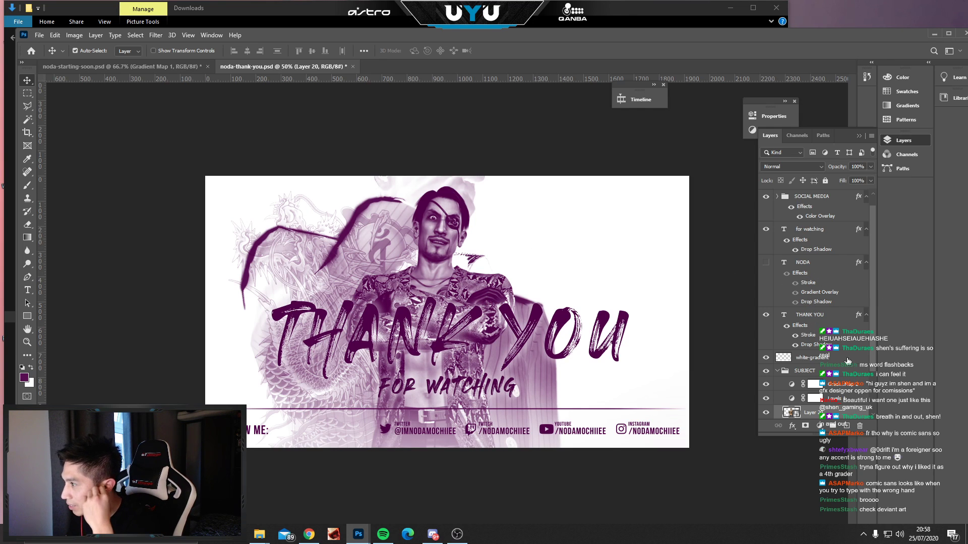
# Clip the Levels 1 adjustment to the eyepatch character's layer beneath it and set its shadow input level to 12.
pyautogui.click(795, 397)
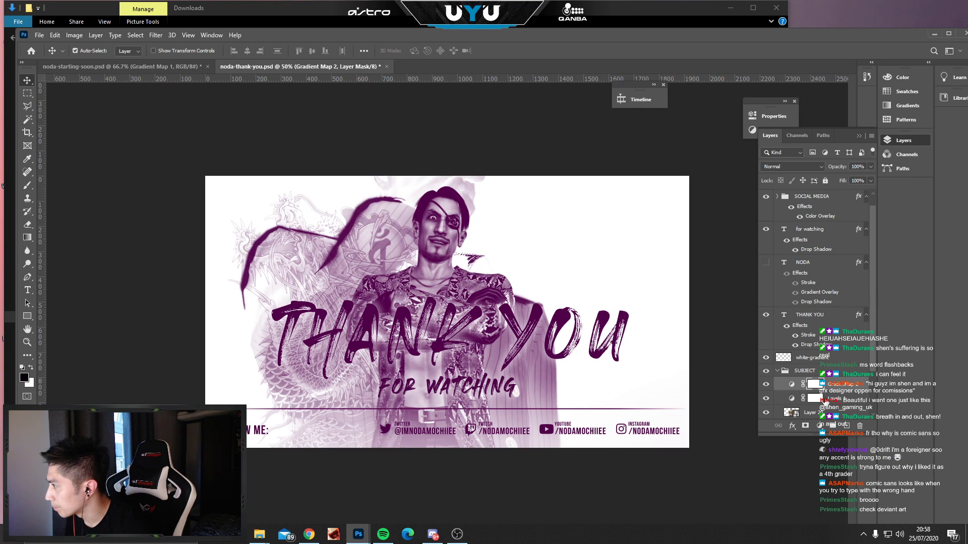
pyautogui.scroll(-1, 791, 373)
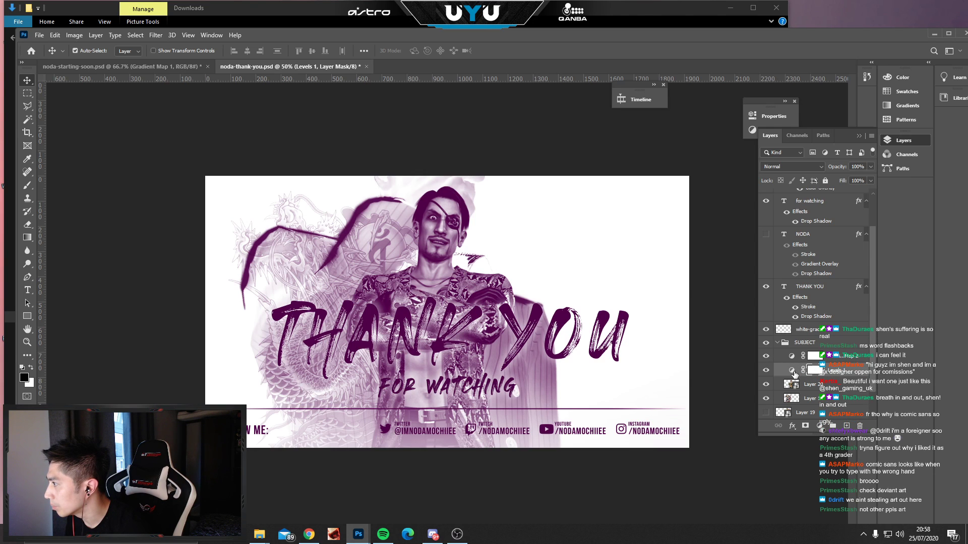
pyautogui.doubleClick(792, 371)
pyautogui.moveTo(620, 217)
pyautogui.mouseDown()
pyautogui.moveTo(636, 217)
pyautogui.moveTo(628, 217)
pyautogui.mouseUp()
pyautogui.press('super')
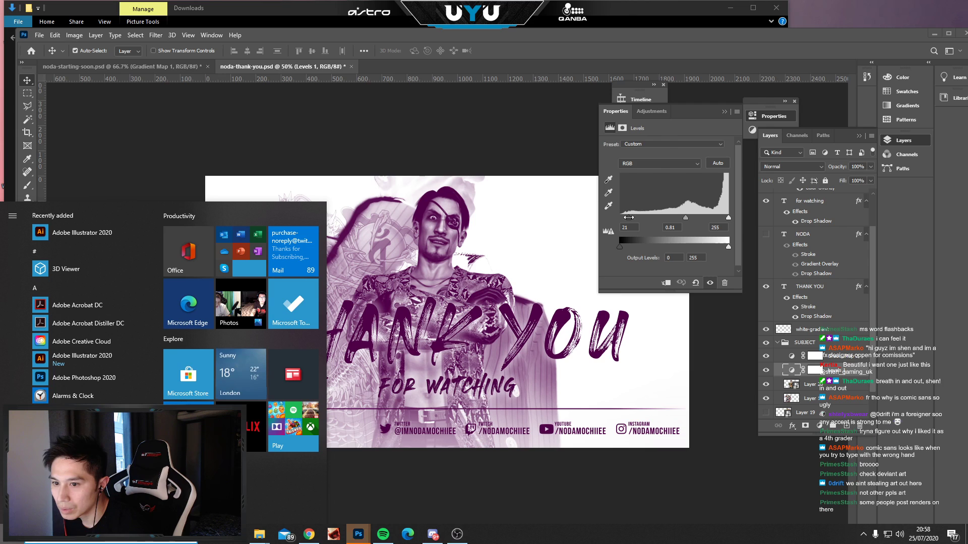
pyautogui.click(119, 138)
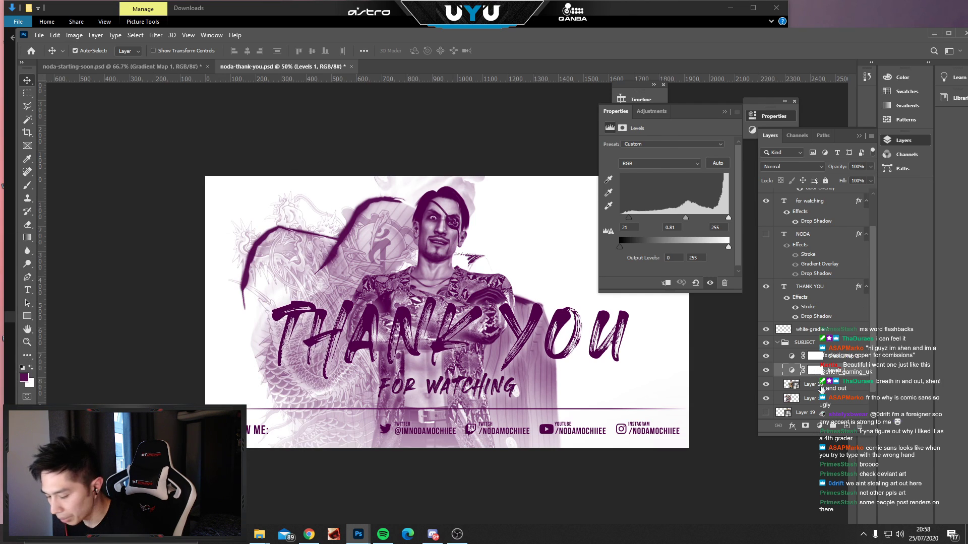
pyautogui.keyDown('alt'); pyautogui.click(807, 377); pyautogui.keyUp('alt')
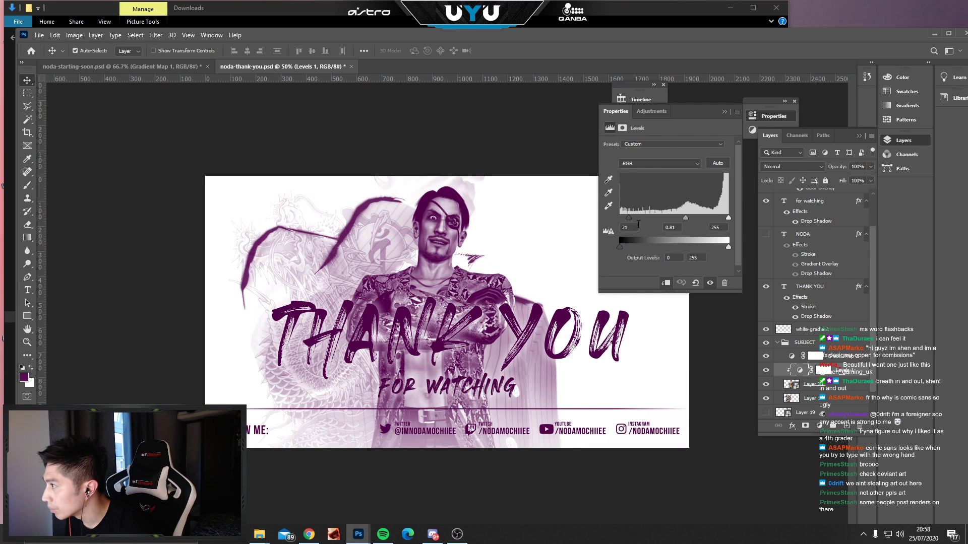
pyautogui.moveTo(630, 220)
pyautogui.mouseDown()
pyautogui.moveTo(640, 217)
pyautogui.moveTo(625, 218)
pyautogui.mouseUp()
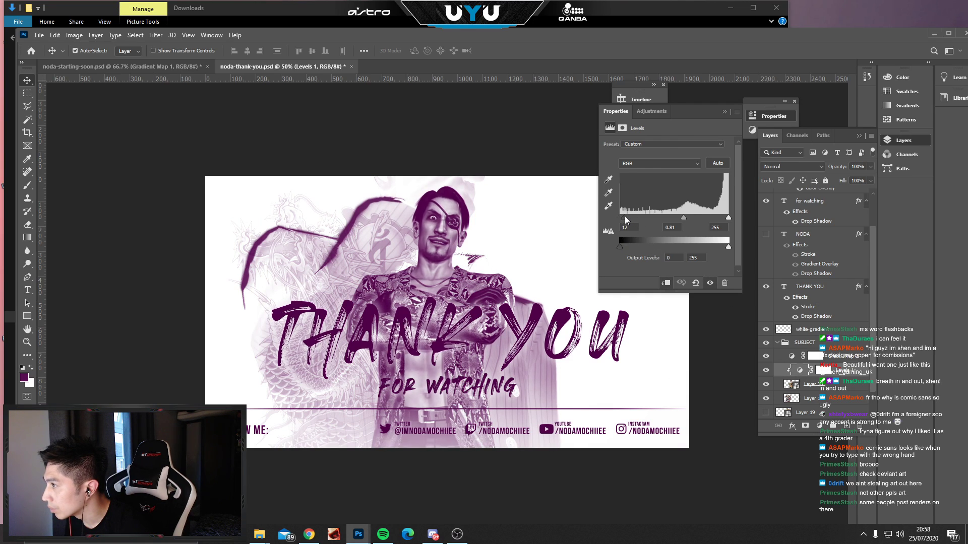
# Set the Levels 1 midtone input to 0.87 and the highlight input to 234 for the eyepatch character.
pyautogui.moveTo(684, 218)
pyautogui.mouseDown()
pyautogui.moveTo(725, 218)
pyautogui.moveTo(677, 217)
pyautogui.mouseUp()
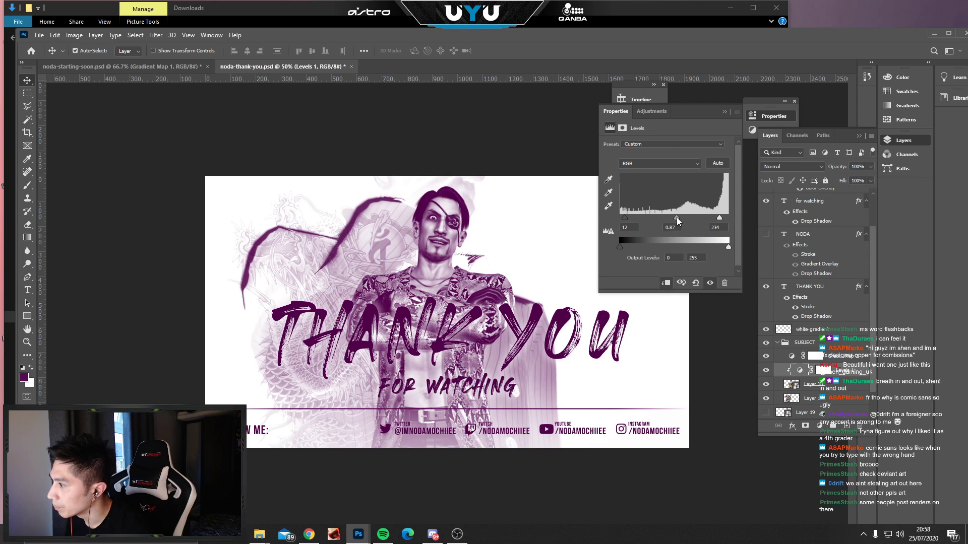
pyautogui.click(724, 111)
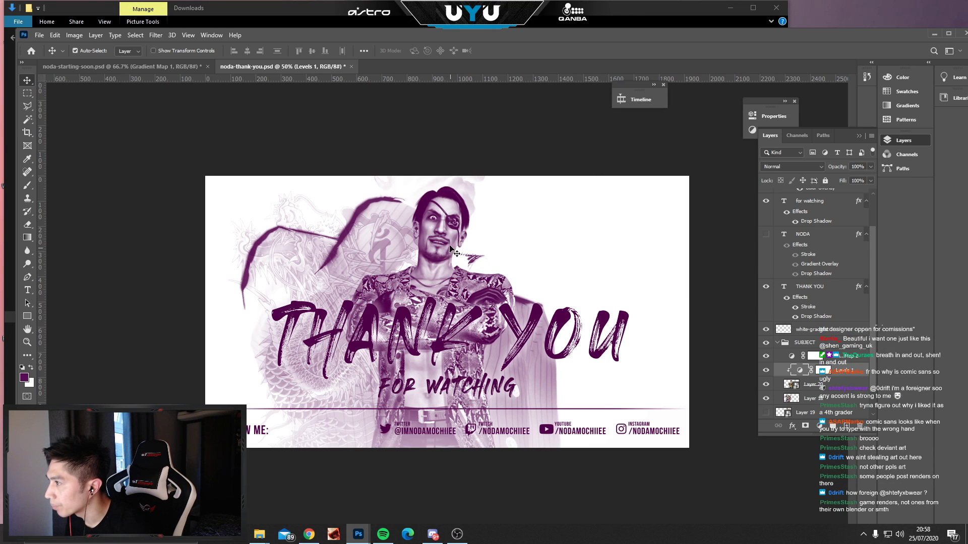
# Shift the eyepatch character 30 px to the right and delete the faded dragon artwork behind him.
pyautogui.click(791, 386)
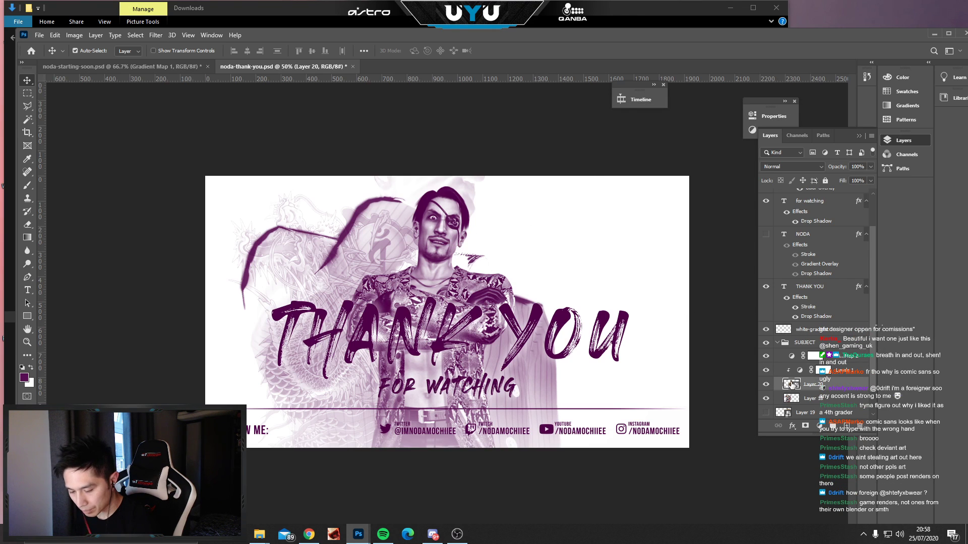
pyautogui.hotkey('shift', 'Right')
pyautogui.hotkey('shift', 'Right')
pyautogui.hotkey('shift', 'Right')
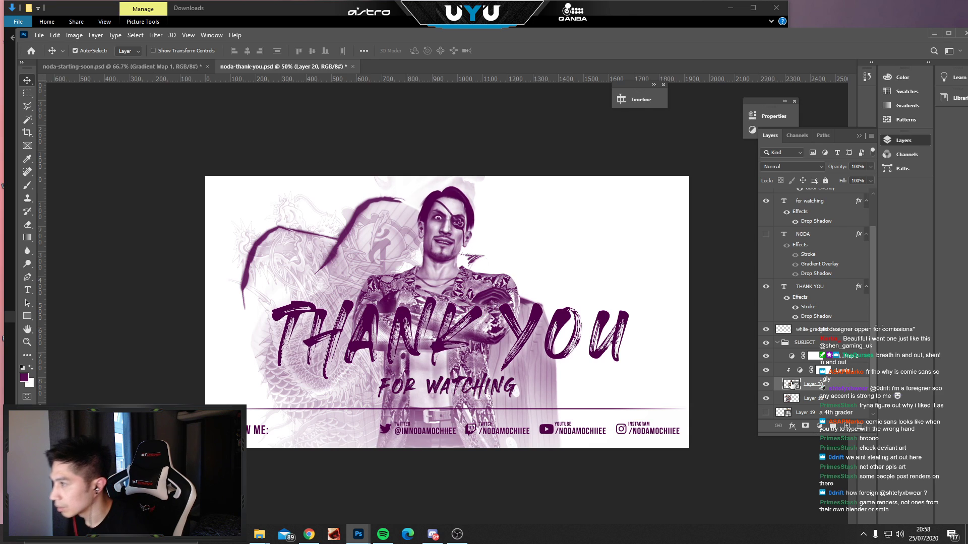
pyautogui.moveTo(375, 255); pyautogui.dragTo(351, 249)
pyautogui.press('Delete')
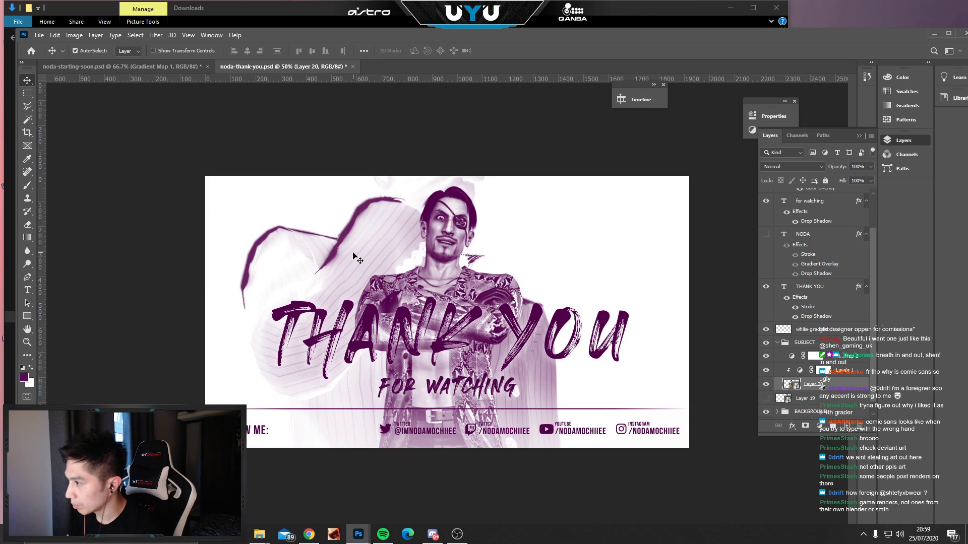
# Extend the eyepatch character's Layer 20 clip across the full length of the video timeline and check it at another frame.
pyautogui.click(640, 99)
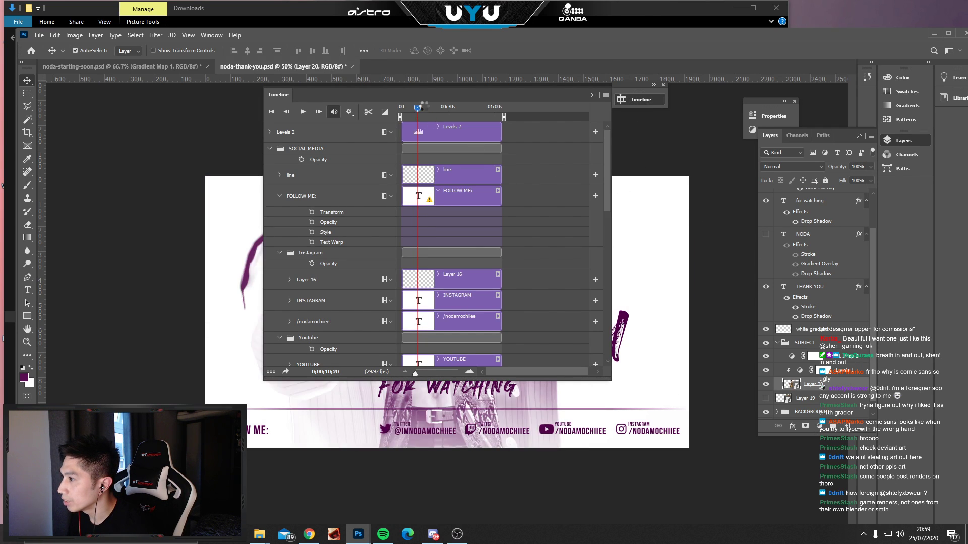
pyautogui.moveTo(485, 97); pyautogui.dragTo(676, 132)
pyautogui.scroll(-10, 701, 338)
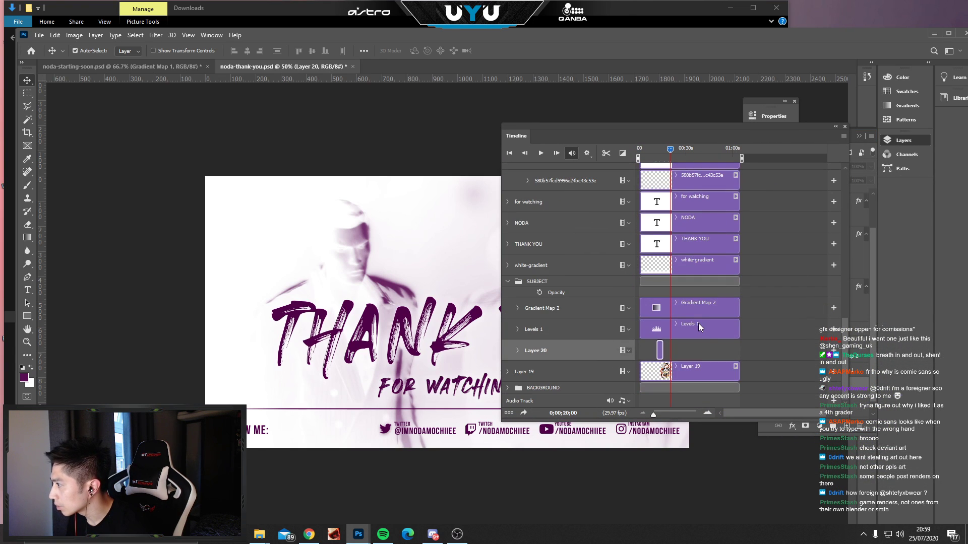
pyautogui.moveTo(657, 357); pyautogui.dragTo(737, 345)
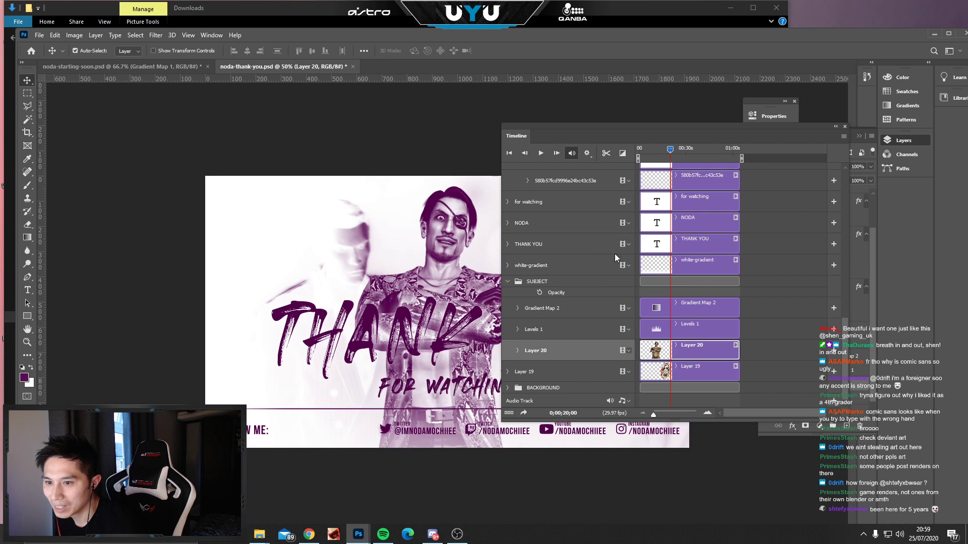
pyautogui.moveTo(671, 153); pyautogui.dragTo(703, 187)
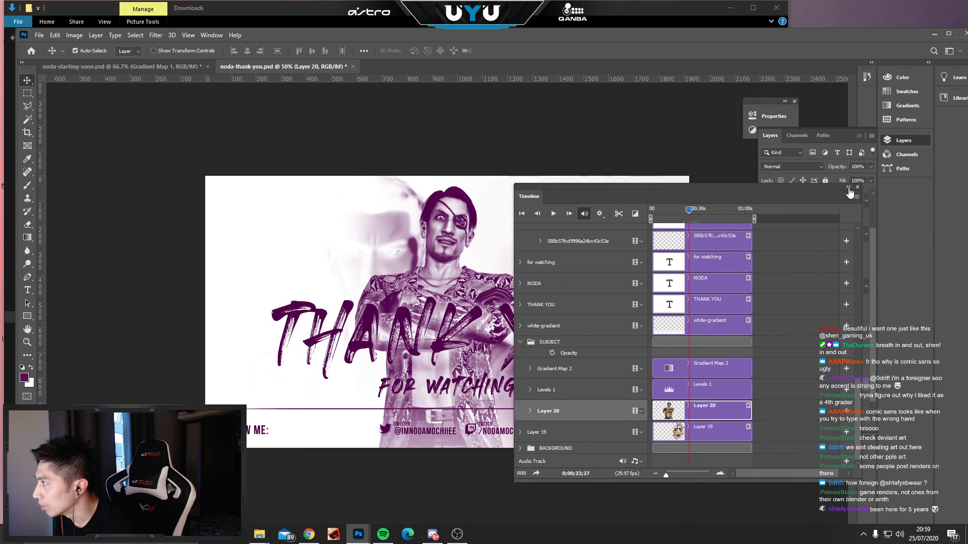
pyautogui.click(849, 187)
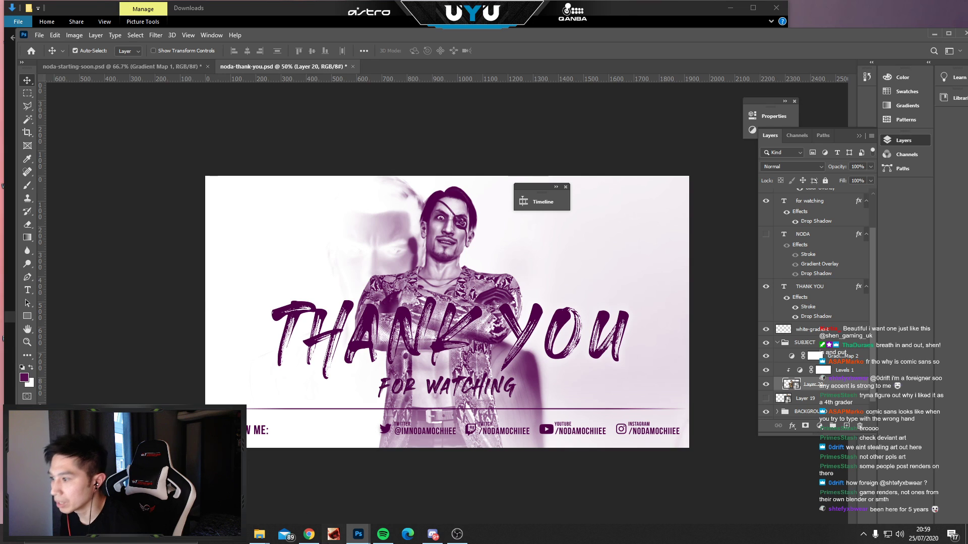
# Copy the hannya mask and snake artwork from its open image document into noda-thank-you.psd.
pyautogui.click(359, 534)
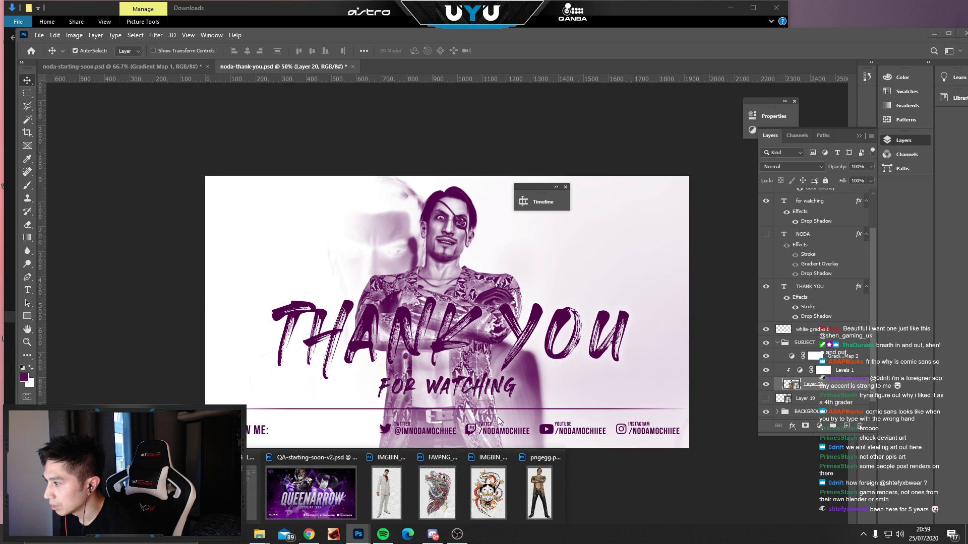
pyautogui.click(487, 491)
pyautogui.moveTo(551, 356); pyautogui.dragTo(311, 279)
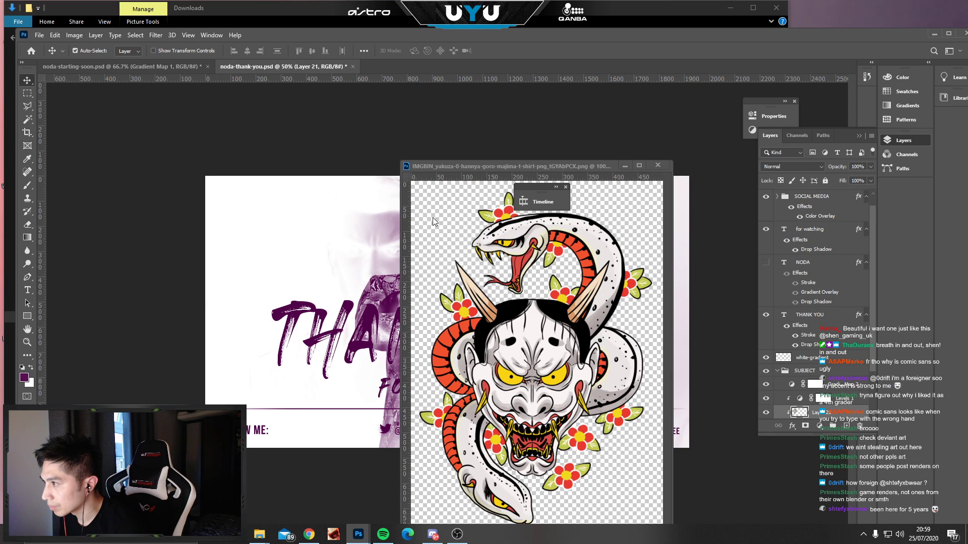
pyautogui.moveTo(532, 380); pyautogui.dragTo(296, 256)
pyautogui.click(626, 166)
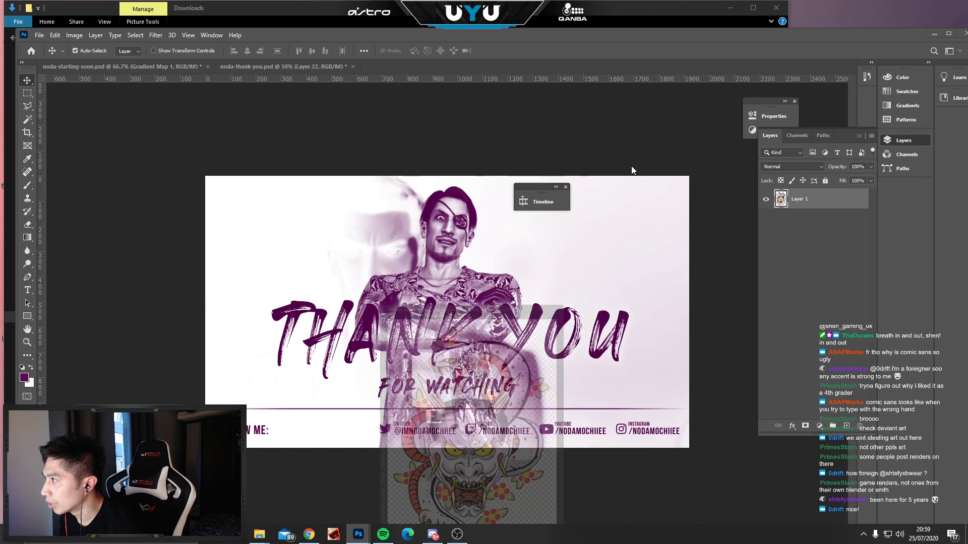
# Release the pasted hannya artwork layers from their clipping mask and delete the duplicate copy.
pyautogui.scroll(-1, 813, 384)
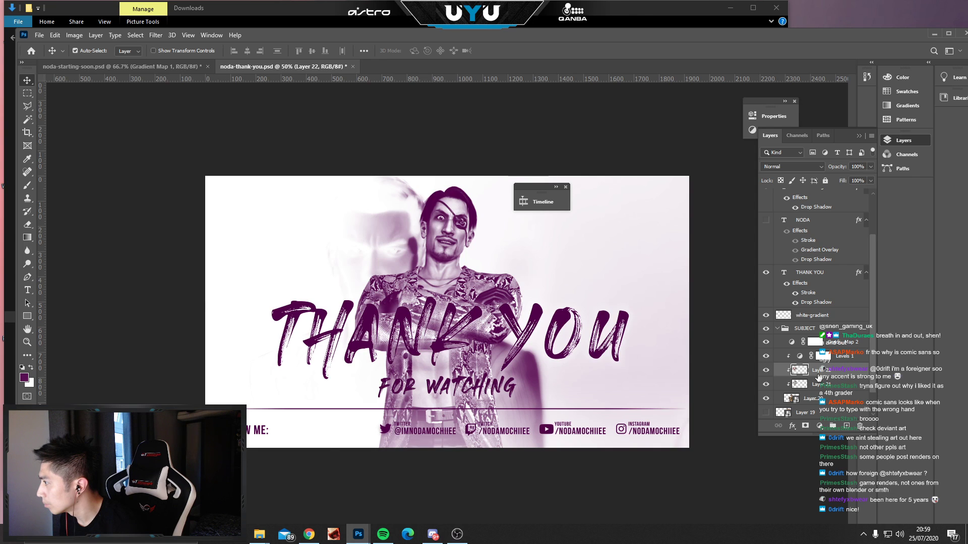
pyautogui.press('super')
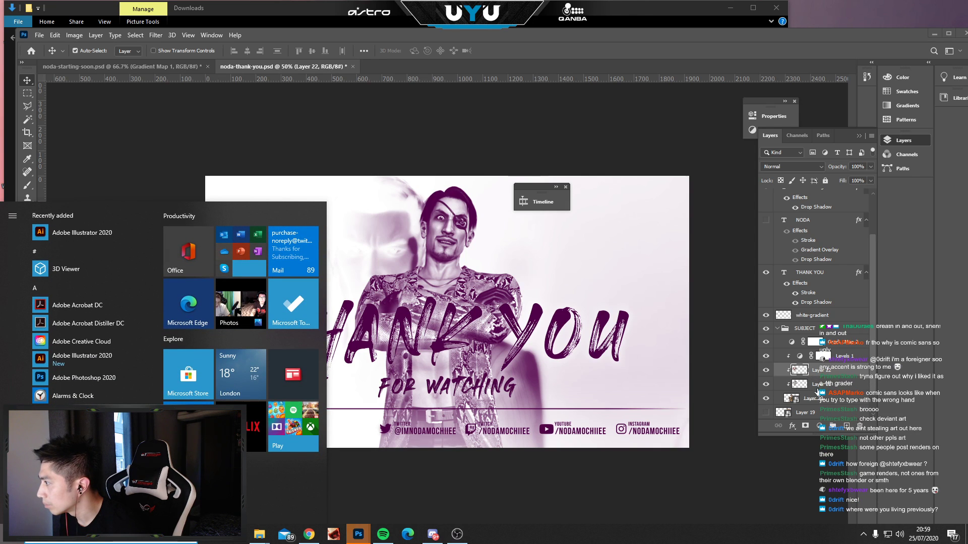
pyautogui.press('super')
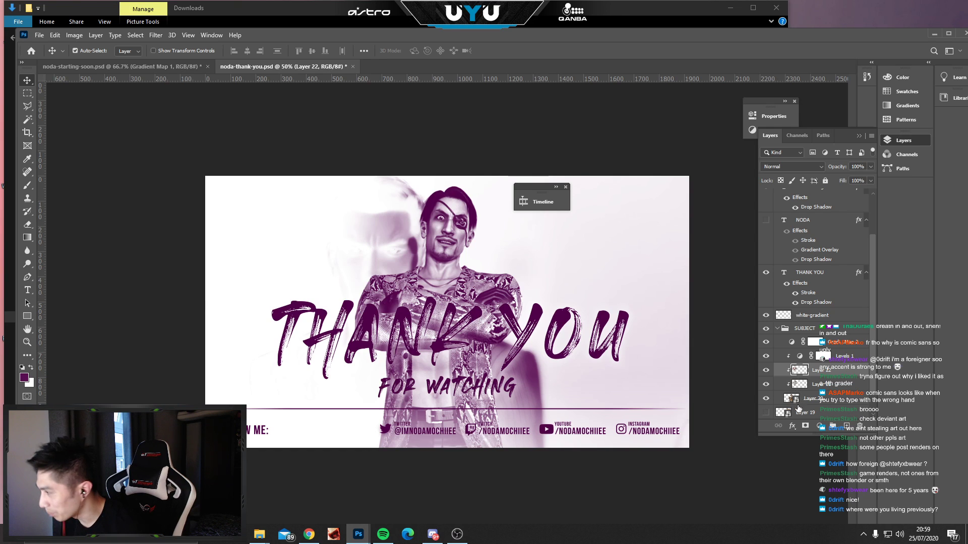
pyautogui.click(794, 385)
pyautogui.keyDown('alt'); pyautogui.click(794, 386); pyautogui.keyUp('alt')
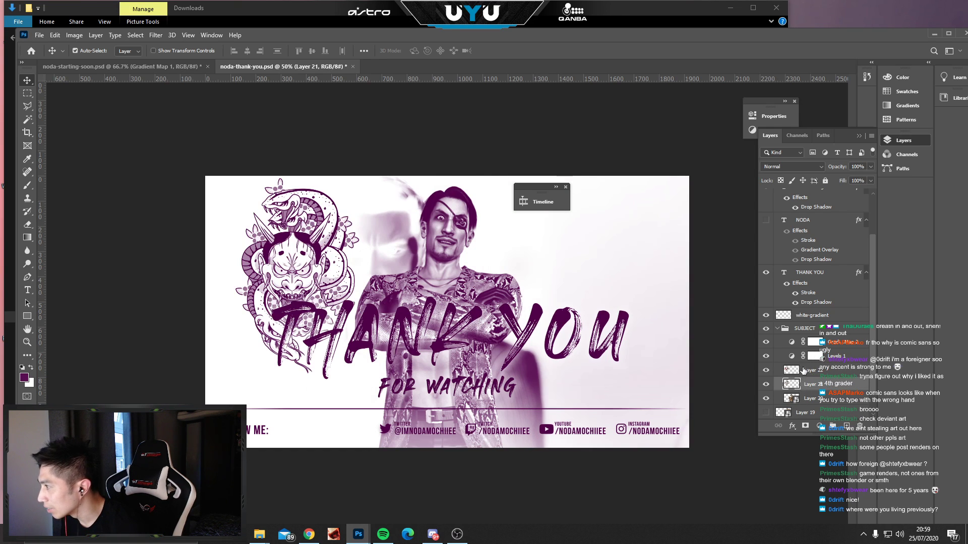
pyautogui.click(794, 370)
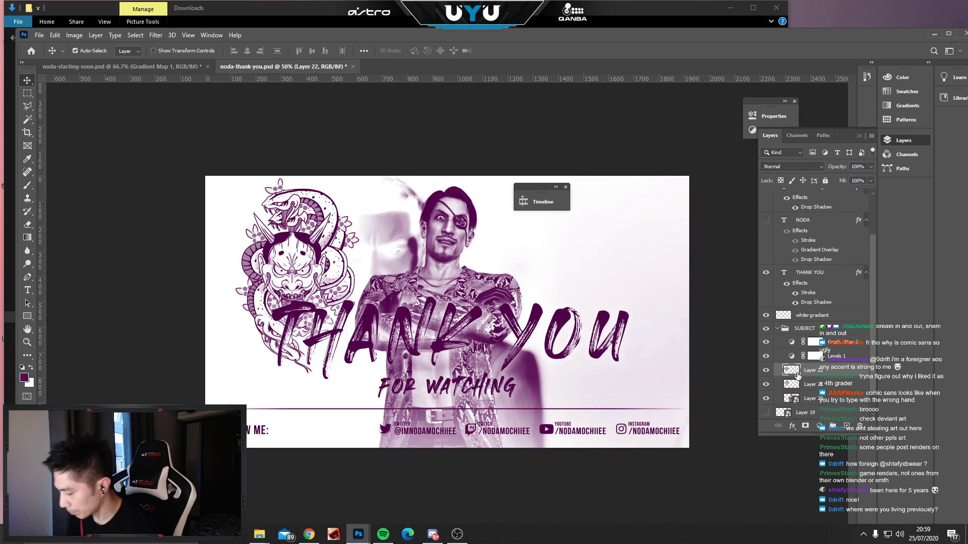
pyautogui.press('Delete')
# Place the hannya artwork layer beneath the eyepatch character and scale it proportionally to 164.67%, filling the canvas height to his left.
pyautogui.click(797, 360)
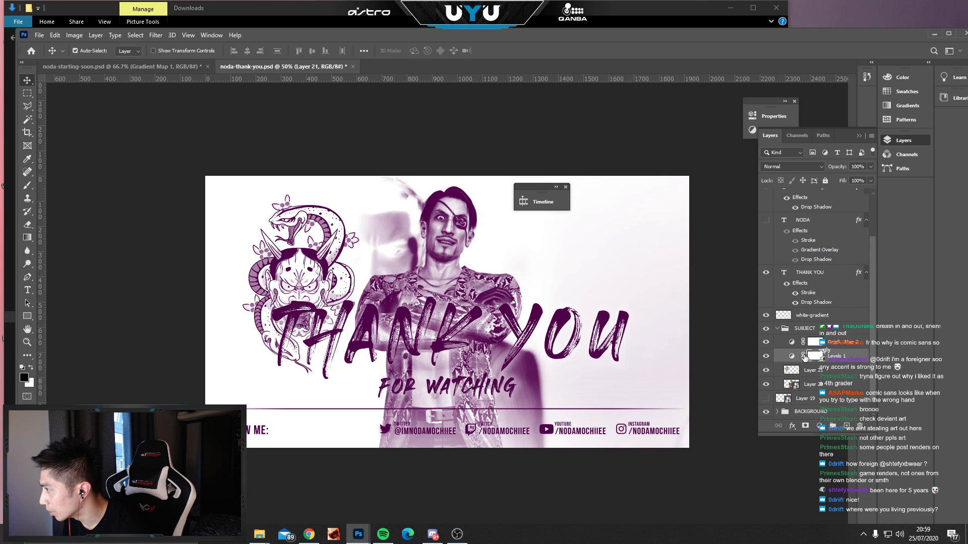
pyautogui.moveTo(791, 373); pyautogui.dragTo(802, 391)
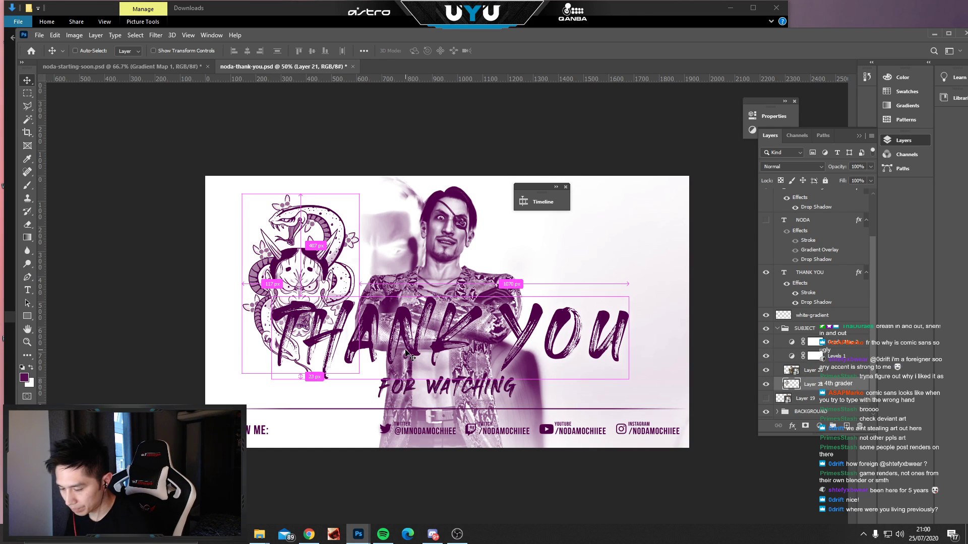
pyautogui.hotkey('ctrl', 't')
pyautogui.moveTo(357, 374); pyautogui.dragTo(361, 375)
pyautogui.hotkey('ctrl', 'z')
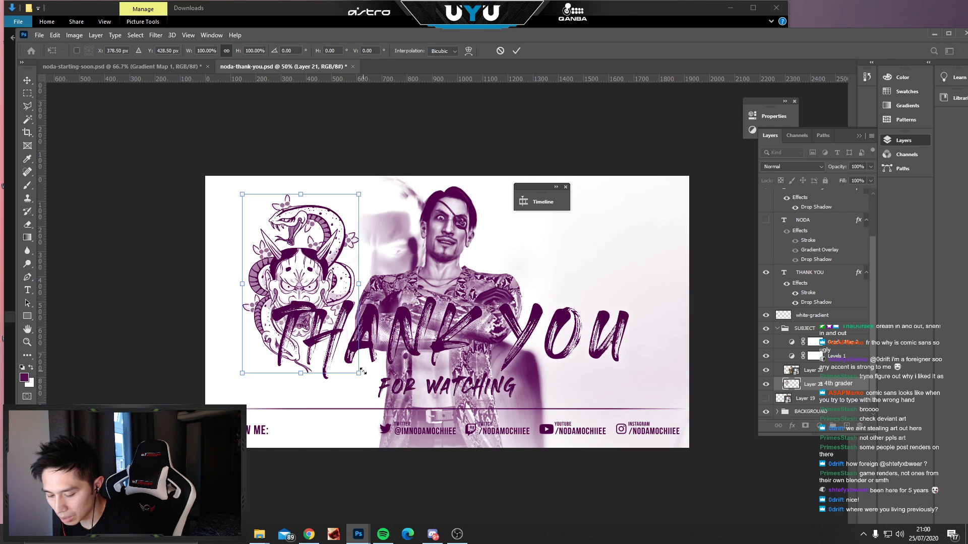
pyautogui.moveTo(362, 372); pyautogui.dragTo(425, 475)
pyautogui.moveTo(341, 239); pyautogui.dragTo(337, 218)
pyautogui.moveTo(238, 452)
pyautogui.mouseDown()
pyautogui.moveTo(225, 470)
pyautogui.moveTo(231, 460)
pyautogui.mouseUp()
pyautogui.moveTo(231, 172); pyautogui.dragTo(228, 166)
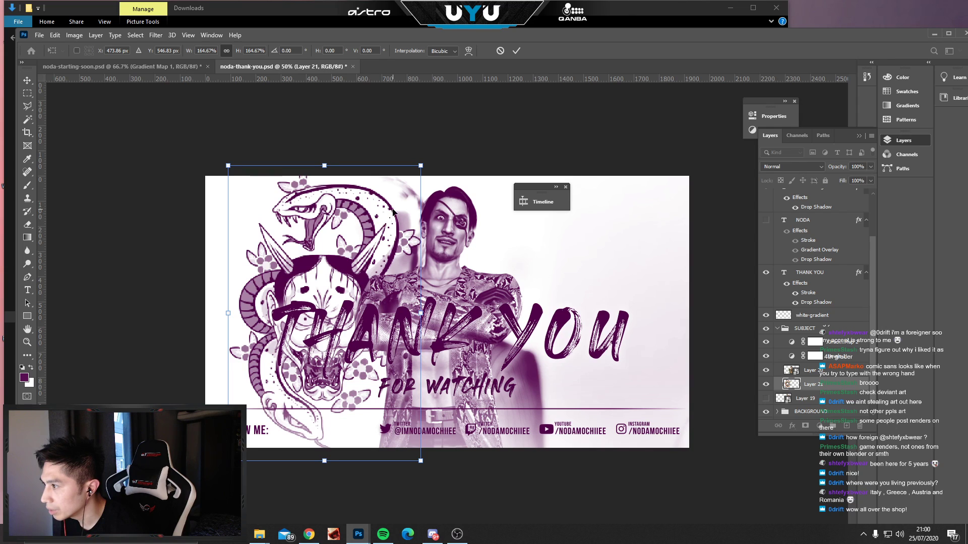
pyautogui.moveTo(393, 211); pyautogui.dragTo(401, 211)
pyautogui.hotkey('ctrl', 'z')
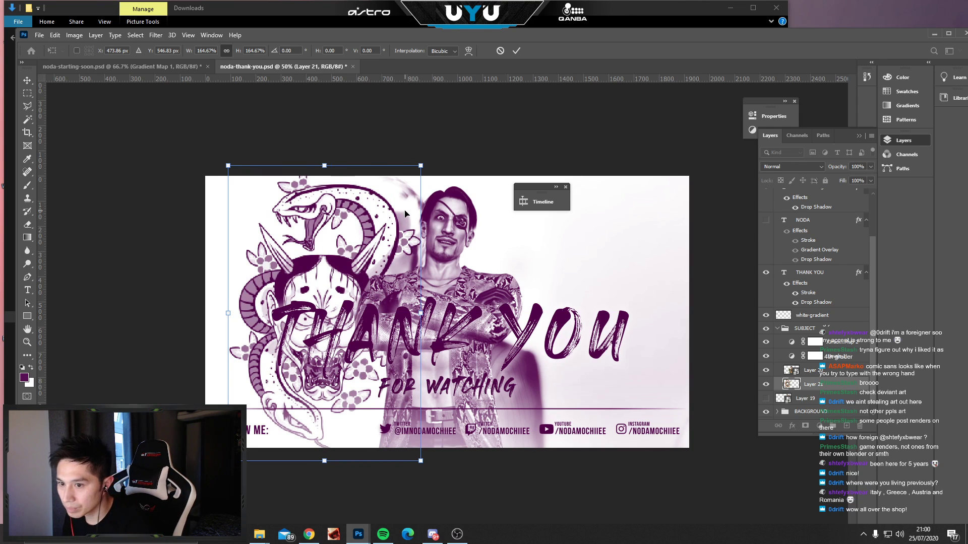
pyautogui.press('Return')
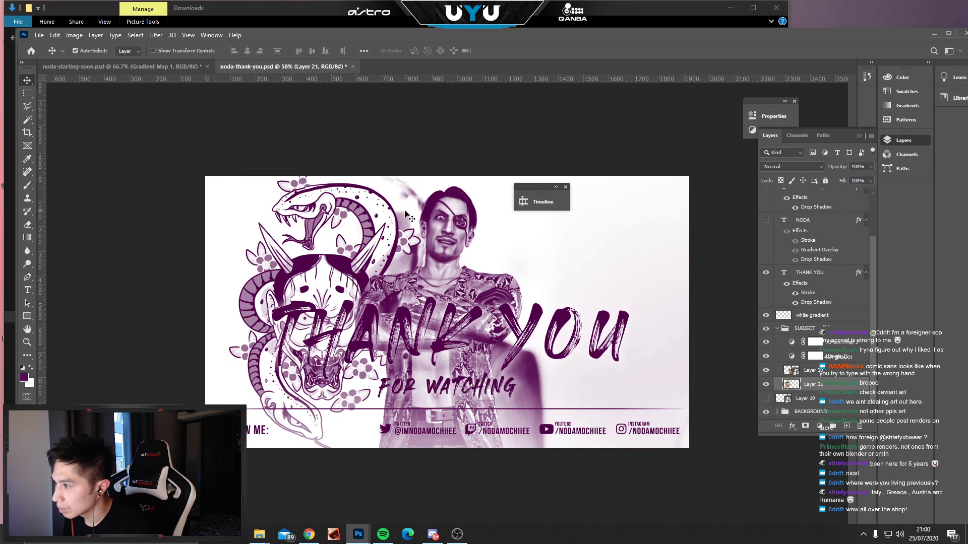
# Blend the hannya artwork layer with Multiply at 30% opacity.
pyautogui.click(790, 162)
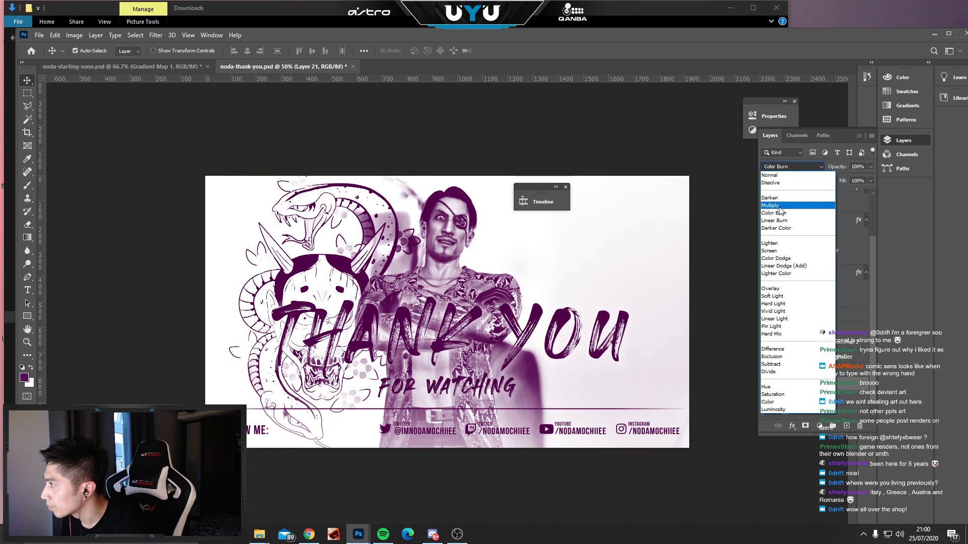
pyautogui.click(786, 195)
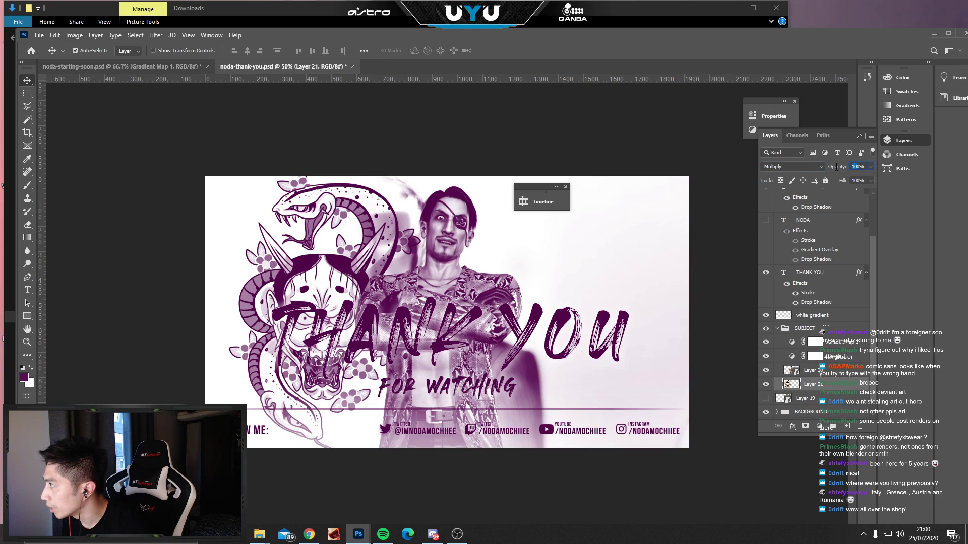
pyautogui.write('0')
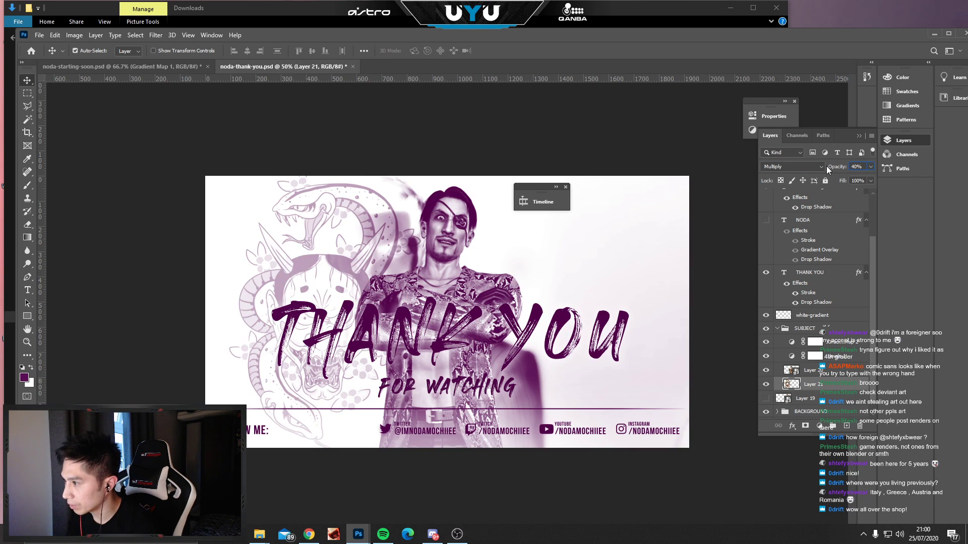
pyautogui.press('BackSpace')
pyautogui.write('3')
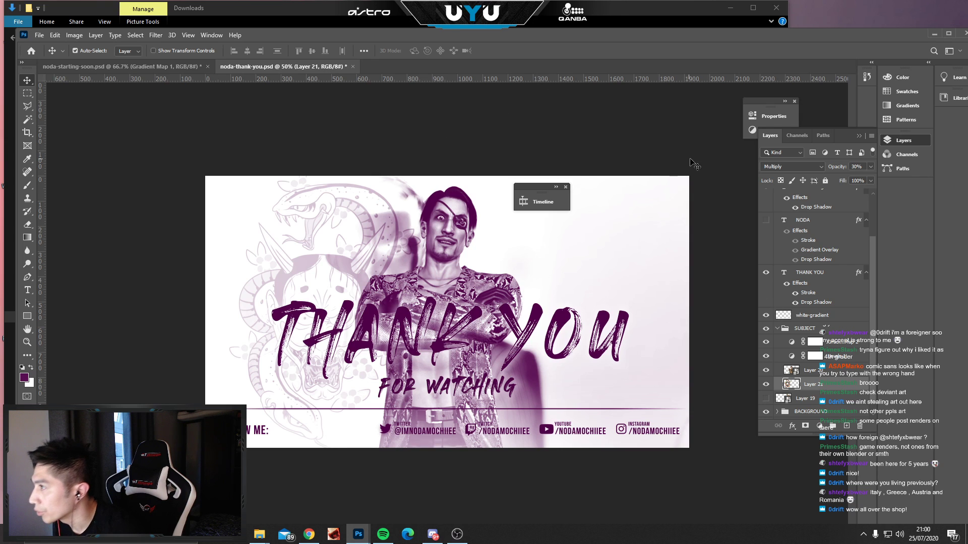
# Preview the animation from the first frame and extend the hannya artwork's Layer 21 clip back to the timeline's start.
pyautogui.click(544, 203)
pyautogui.moveTo(397, 194); pyautogui.dragTo(738, 132)
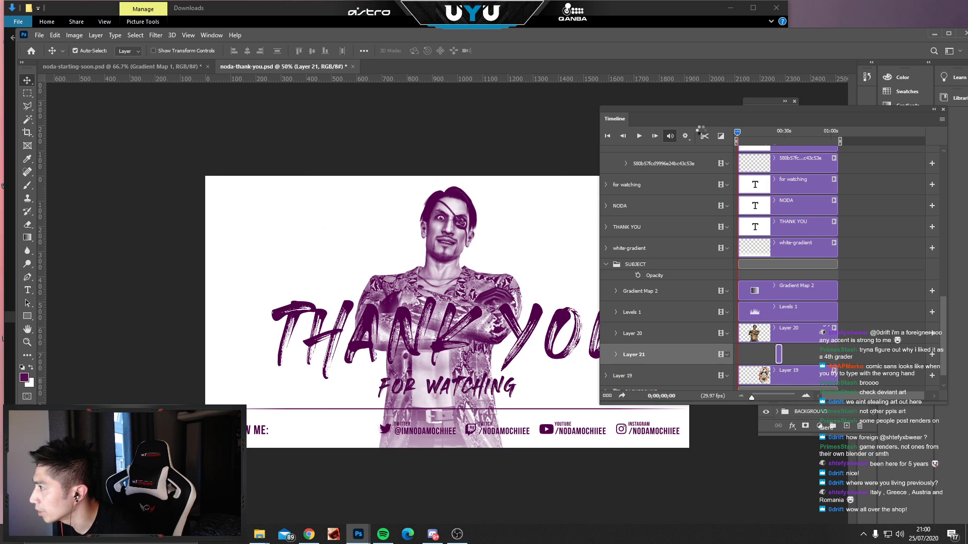
pyautogui.press('space')
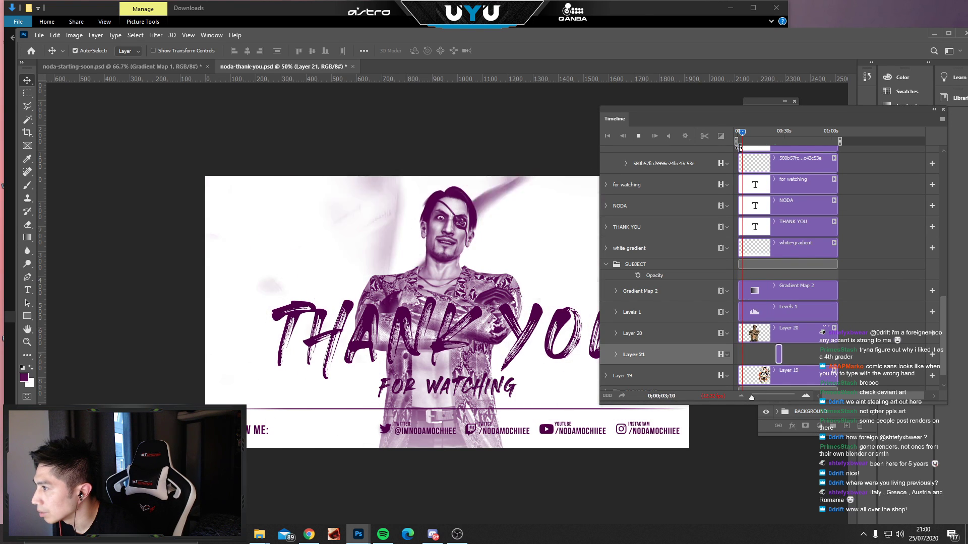
pyautogui.press('space')
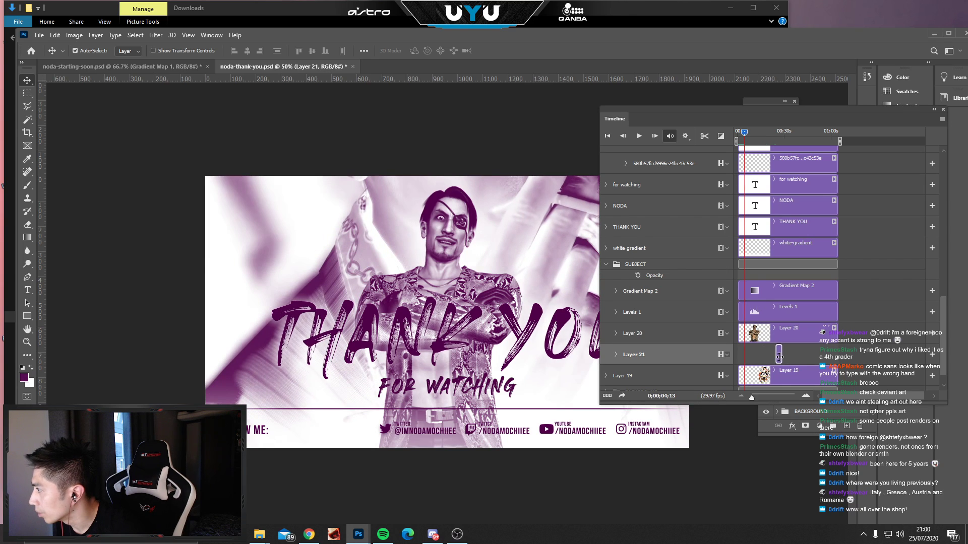
pyautogui.moveTo(778, 356); pyautogui.dragTo(739, 356)
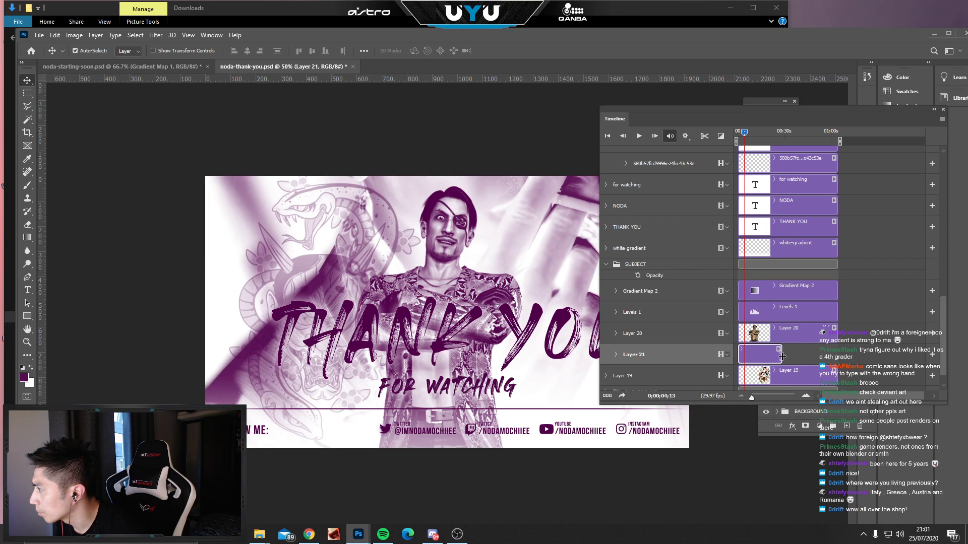
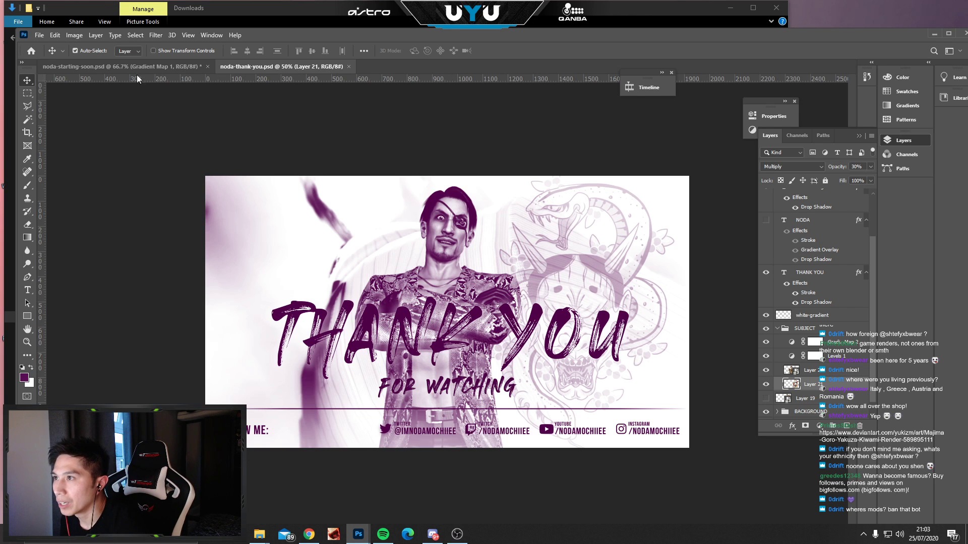
# Compare the noda-starting-soon.psd design with the thank-you screen and return to noda-thank-you.psd.
pyautogui.click(140, 62)
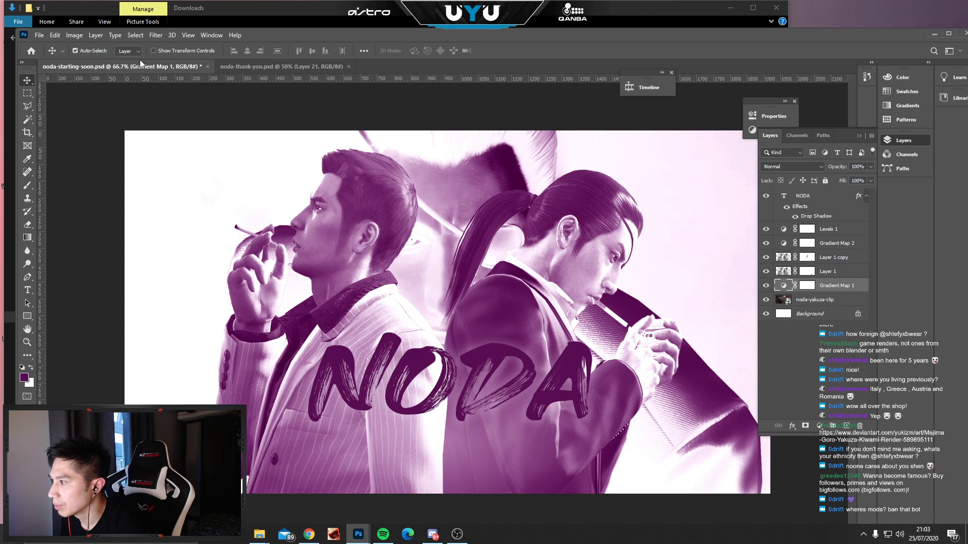
pyautogui.click(274, 70)
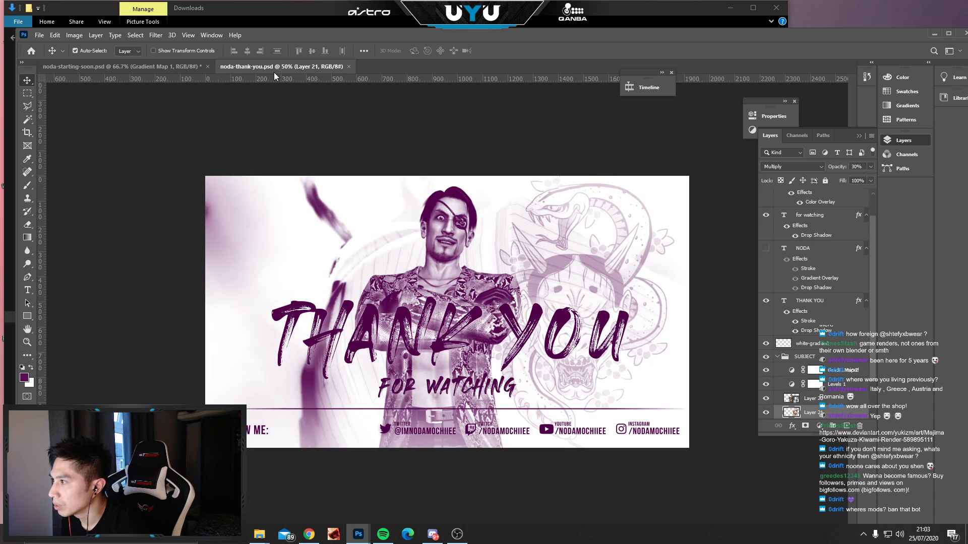
# Look through the Noda and queen-arrow project folders and find the QA-intermission Photoshop file.
pyautogui.moveTo(664, 44); pyautogui.dragTo(653, 120)
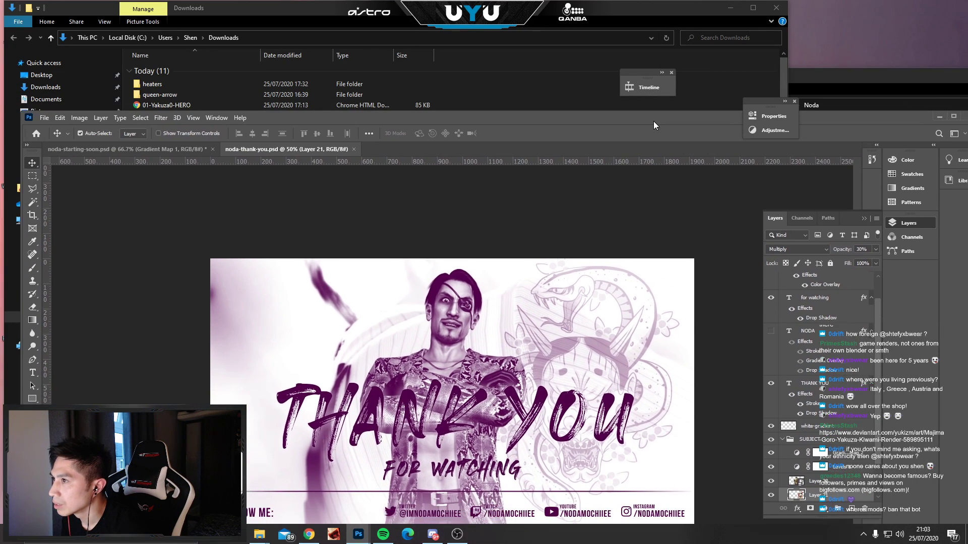
pyautogui.click(434, 75)
pyautogui.click(47, 146)
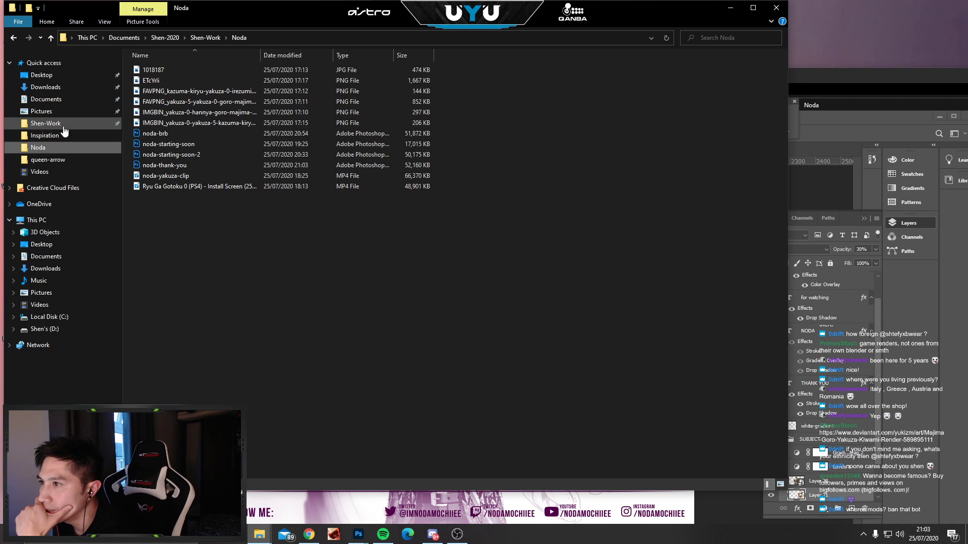
pyautogui.click(51, 160)
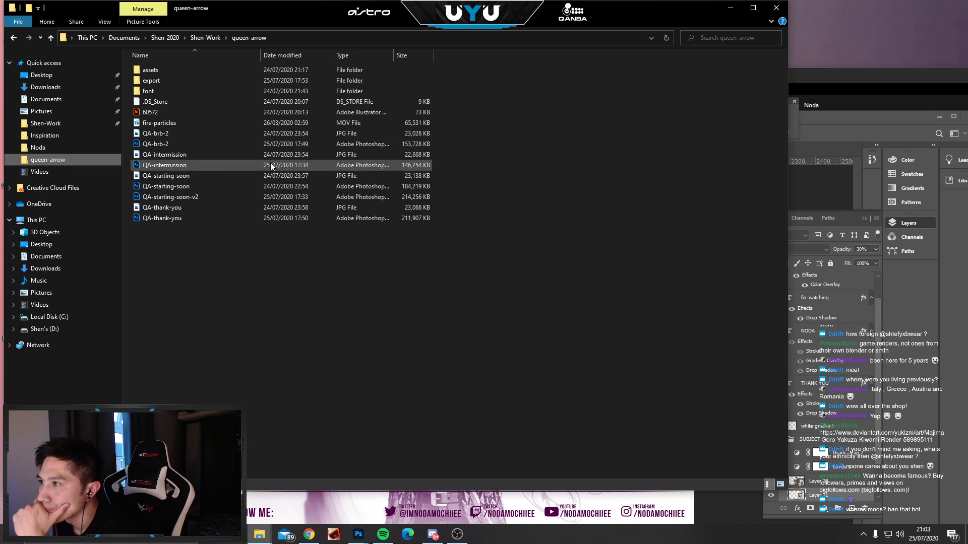
pyautogui.click(165, 166)
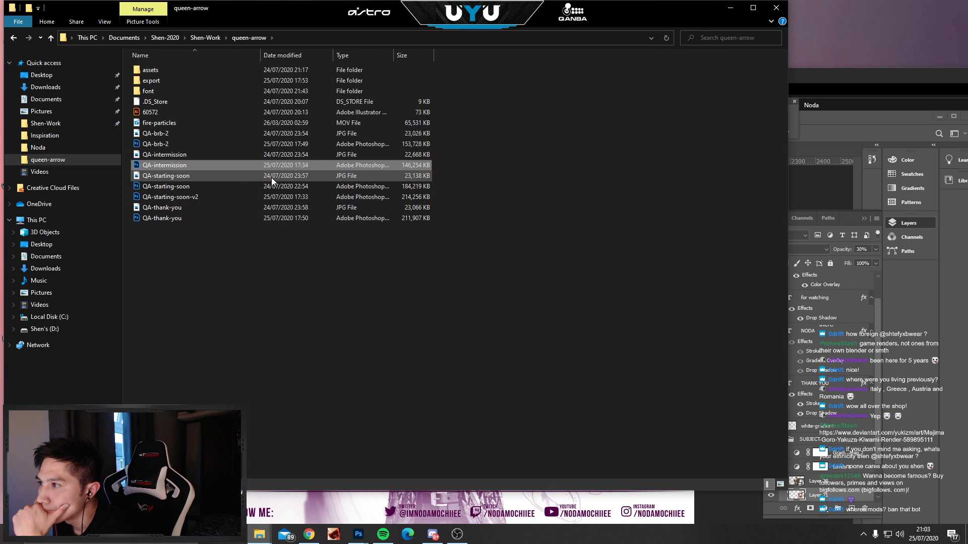
# Review the noda-brb.psd design from the Noda folder and close the file.
pyautogui.click(42, 152)
pyautogui.click(139, 168)
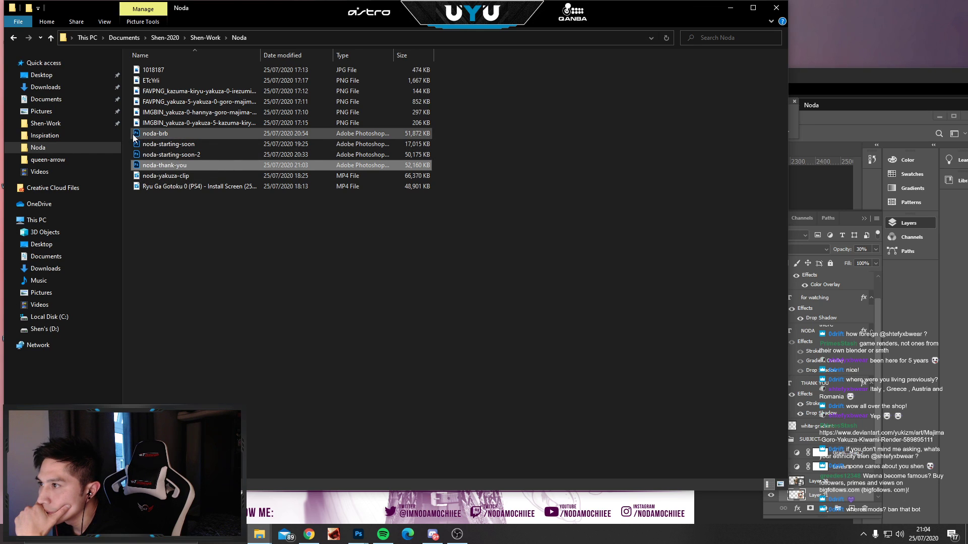
pyautogui.click(135, 137)
pyautogui.doubleClick(151, 134)
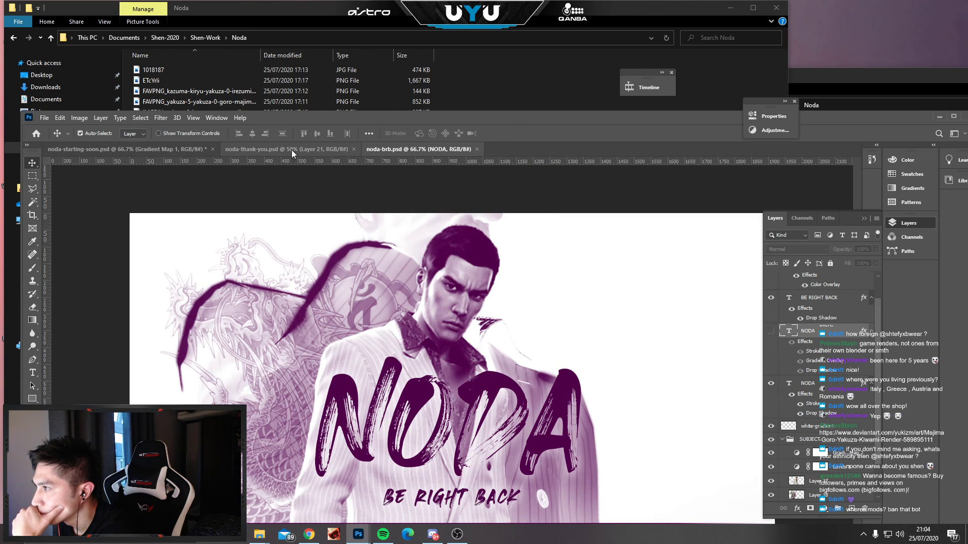
pyautogui.click(476, 149)
# Open noda-starting-soon-2.psd from the Noda folder and reposition the Photoshop window so the whole design is visible.
pyautogui.click(480, 69)
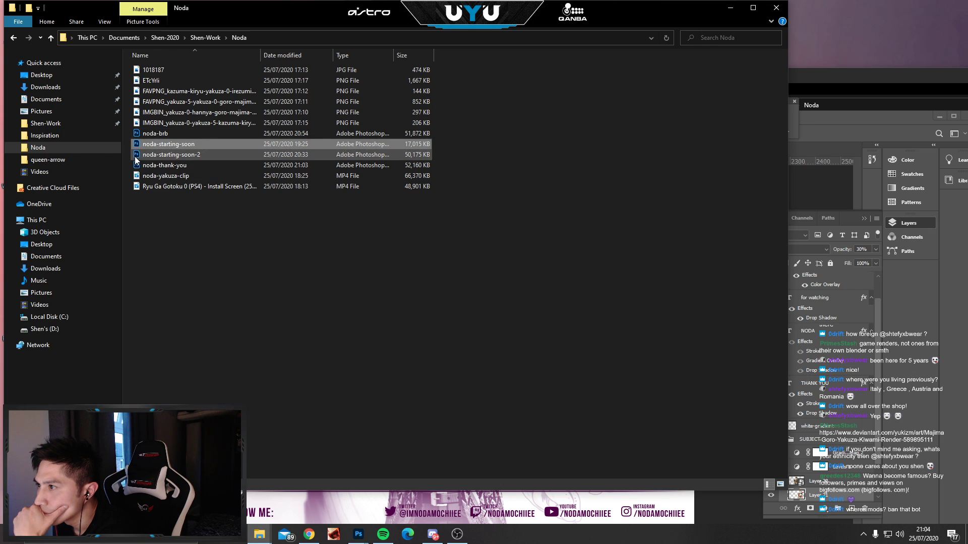
pyautogui.doubleClick(152, 155)
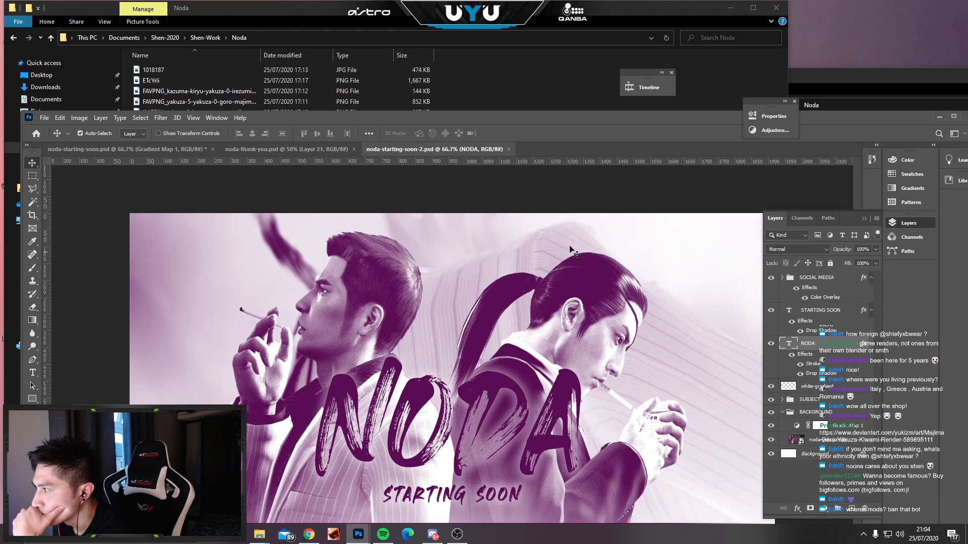
pyautogui.moveTo(540, 122); pyautogui.dragTo(494, 46)
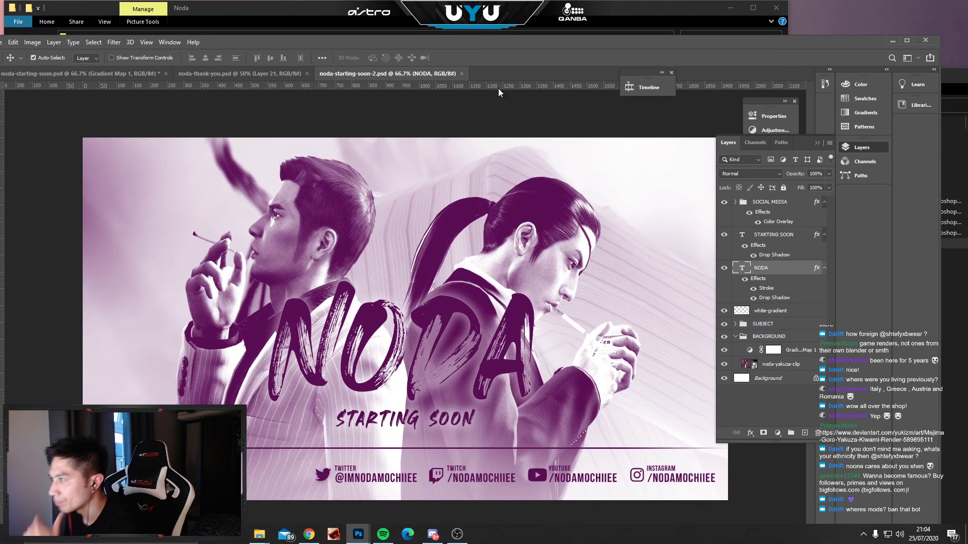
# Move the SUBJECT group with both characters horizontally toward the canvas's right side, to X 1213 px.
pyautogui.click(520, 241)
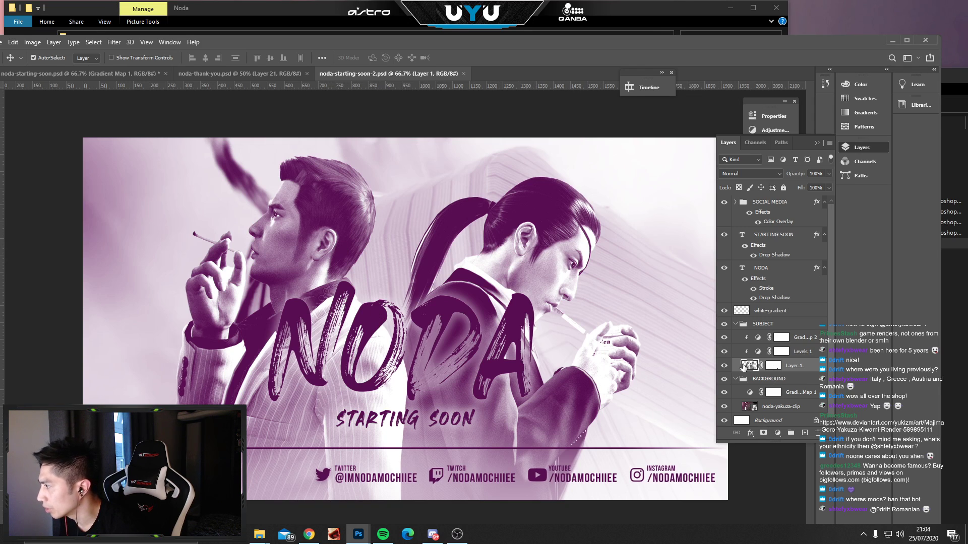
pyautogui.click(736, 325)
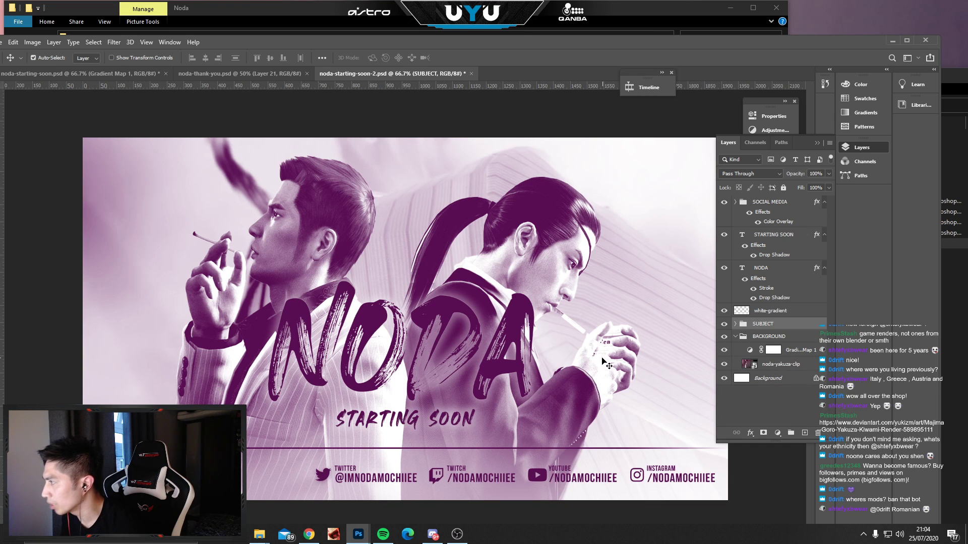
pyautogui.hotkey('ctrl', 't')
pyautogui.moveTo(387, 255); pyautogui.dragTo(513, 260)
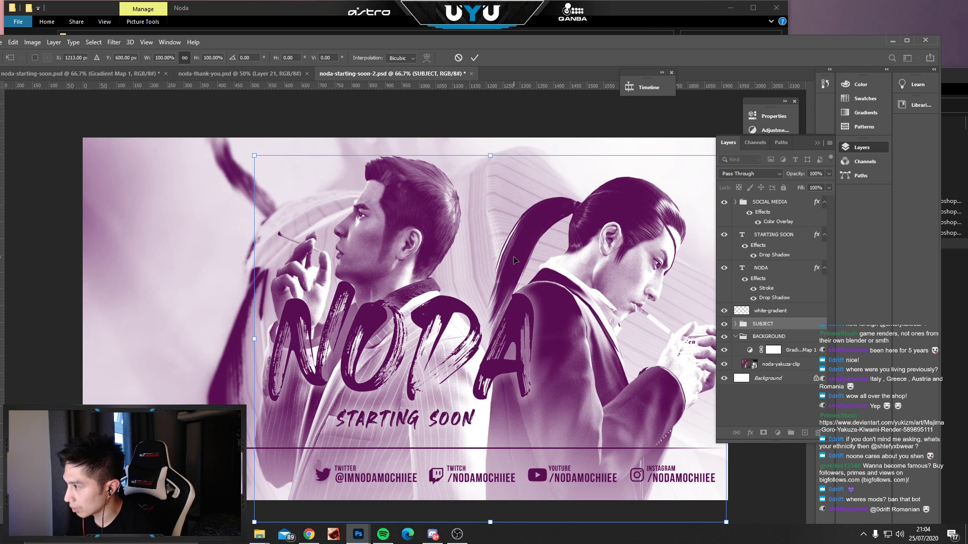
pyautogui.press('Return')
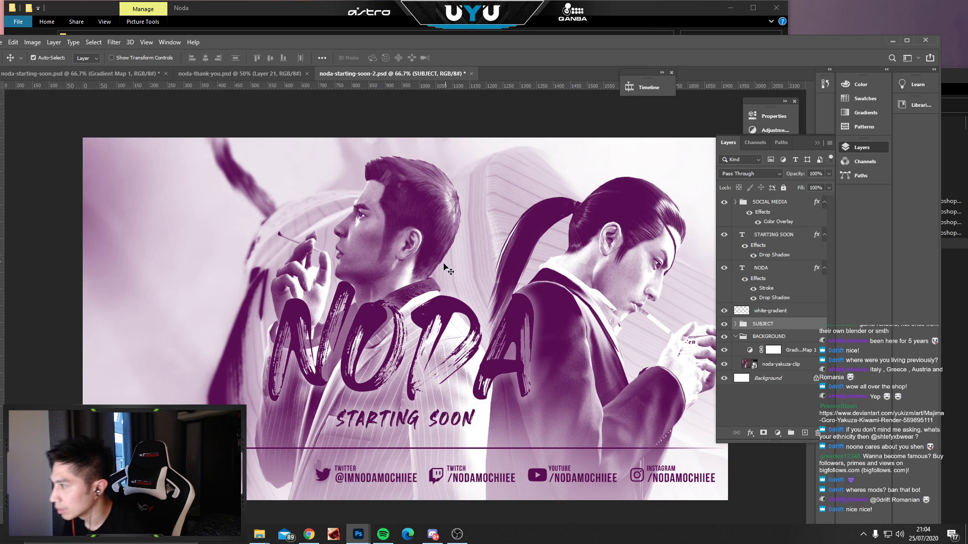
# Scale the NODA title proportionally to 27.26% and place it in the canvas's upper-left corner, with a small margin from the edge.
pyautogui.click(441, 306)
pyautogui.moveTo(441, 301); pyautogui.dragTo(277, 175)
pyautogui.hotkey('ctrl', 't')
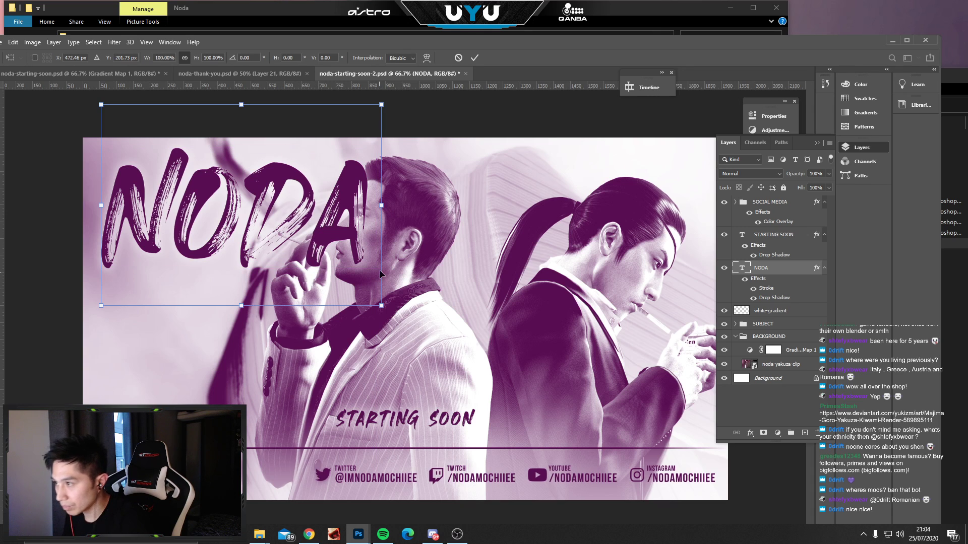
pyautogui.moveTo(381, 306); pyautogui.dragTo(238, 211)
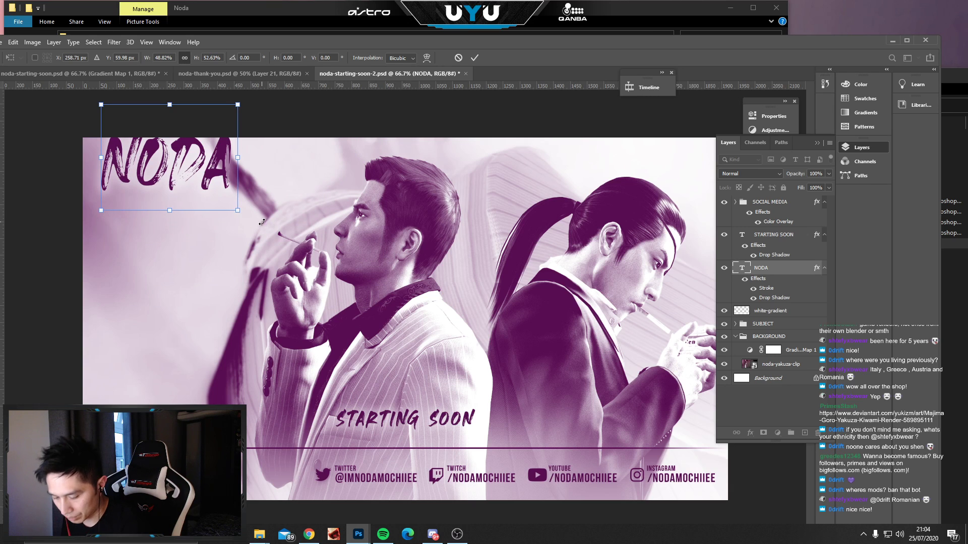
pyautogui.hotkey('ctrl', 'z')
pyautogui.moveTo(344, 274); pyautogui.dragTo(131, 176)
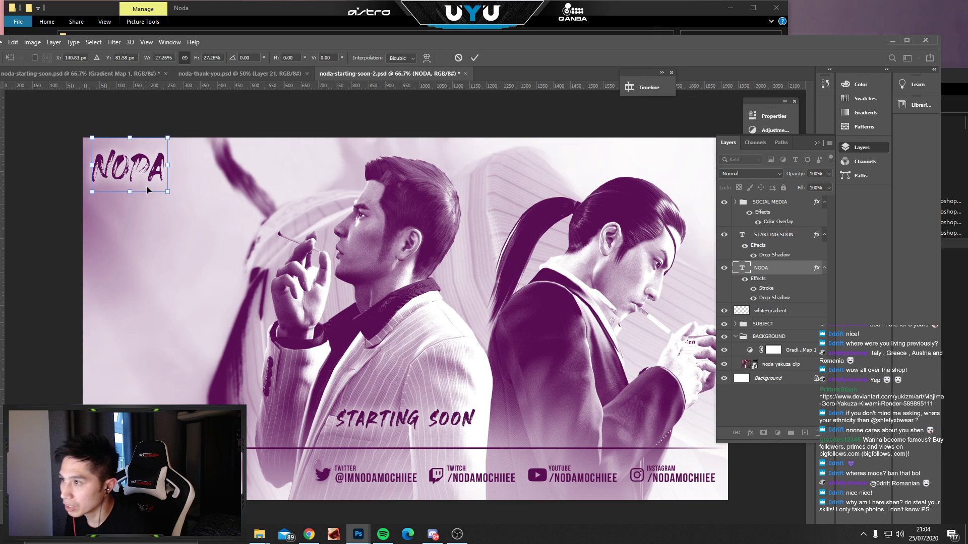
pyautogui.press('Right')
pyautogui.press('Right')
pyautogui.press('Right')
pyautogui.press('Right')
pyautogui.press('Right')
pyautogui.press('Right')
pyautogui.press('Right')
pyautogui.press('Right')
pyautogui.press('Right')
pyautogui.press('Right')
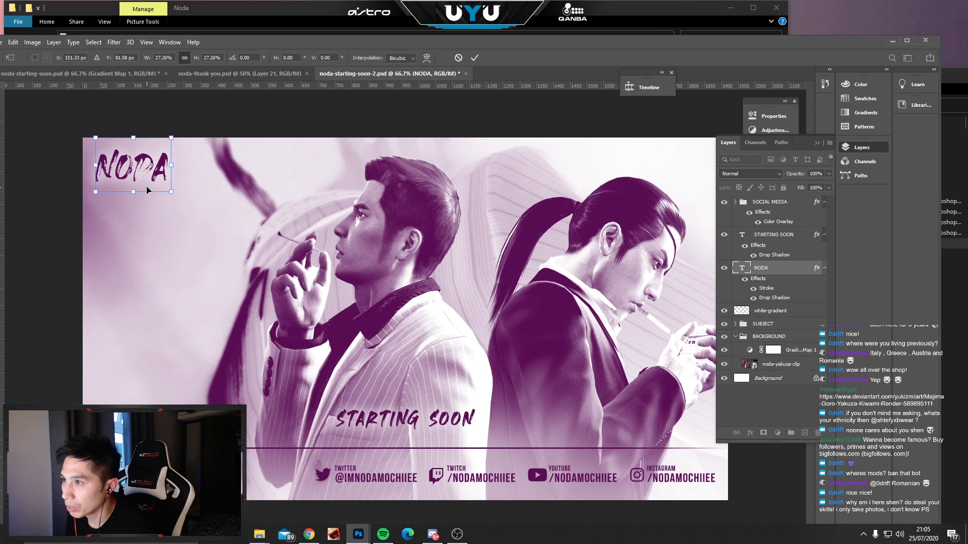
pyautogui.press('Left')
pyautogui.press('Return')
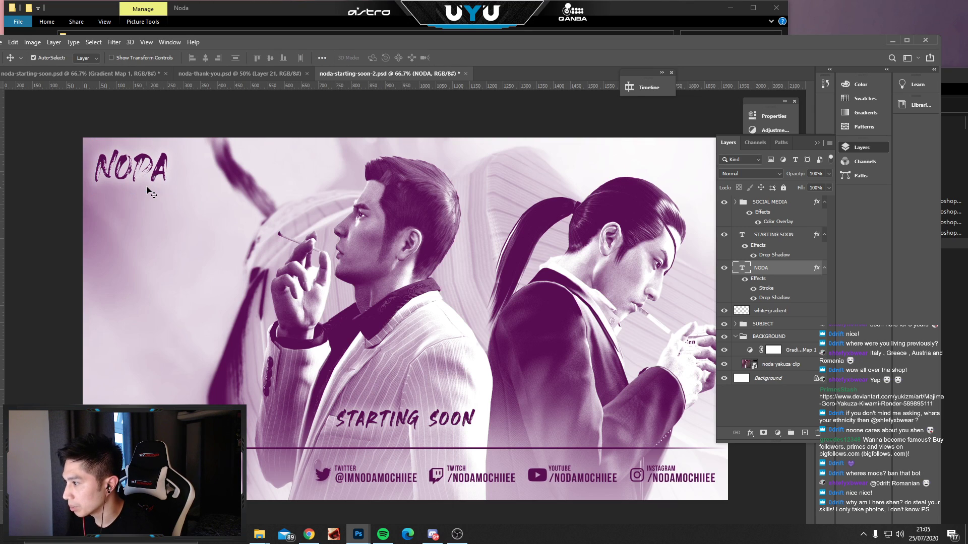
# Delete the STARTING SOON text layer from the design.
pyautogui.moveTo(387, 423); pyautogui.dragTo(433, 348)
pyautogui.press('Delete')
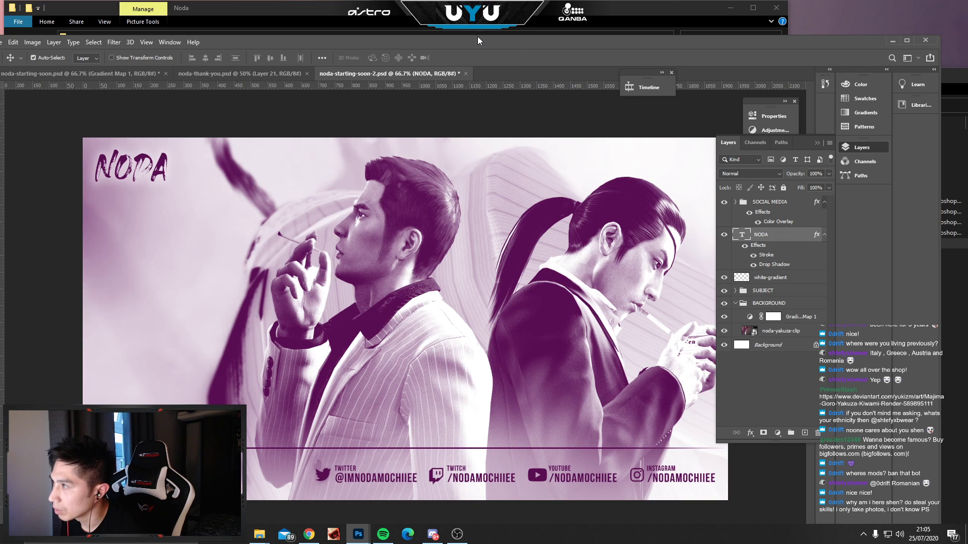
# Open QA-intermission.psd from the queen-arrow folder and float it beside the noda-starting-soon-2.psd canvas.
pyautogui.moveTo(476, 36); pyautogui.dragTo(513, 115)
pyautogui.click(500, 86)
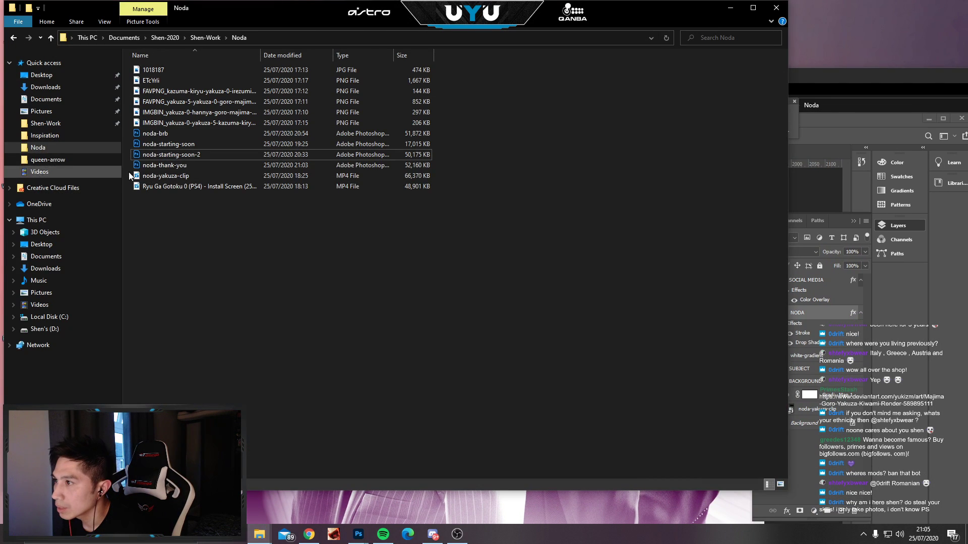
pyautogui.click(48, 159)
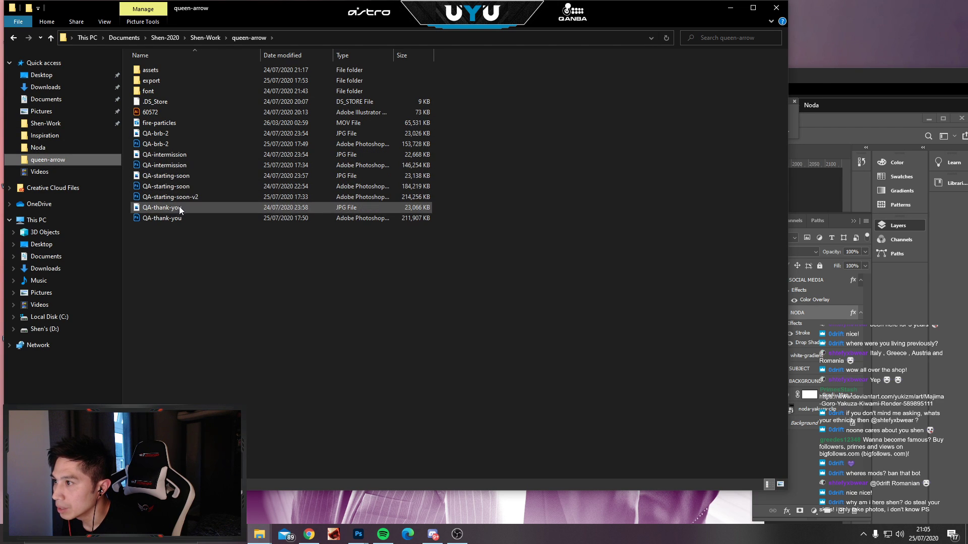
pyautogui.click(137, 167)
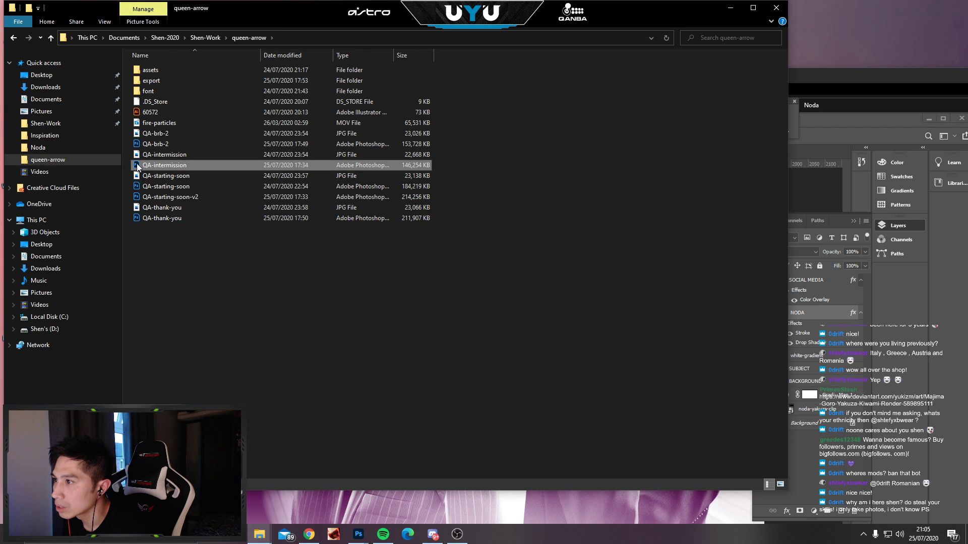
pyautogui.doubleClick(138, 166)
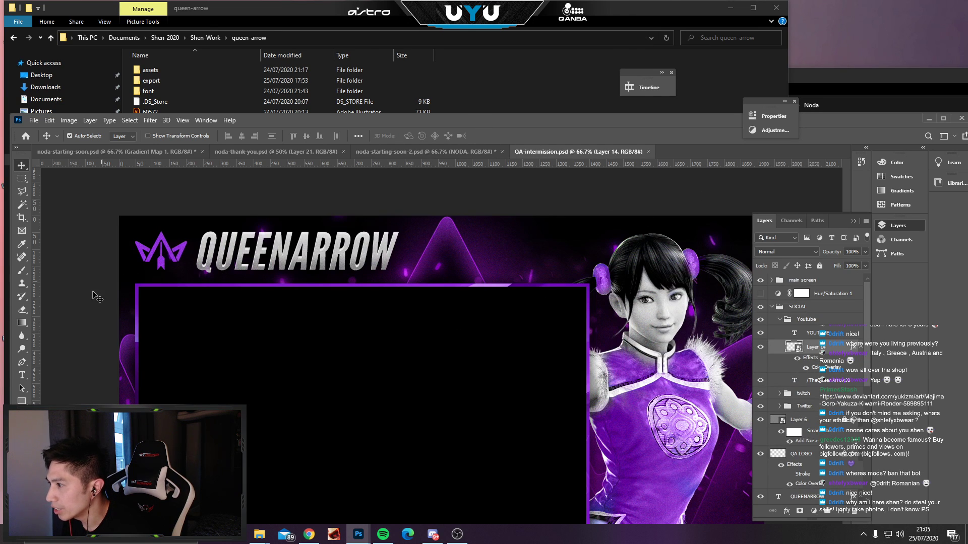
pyautogui.moveTo(515, 126); pyautogui.dragTo(514, 86)
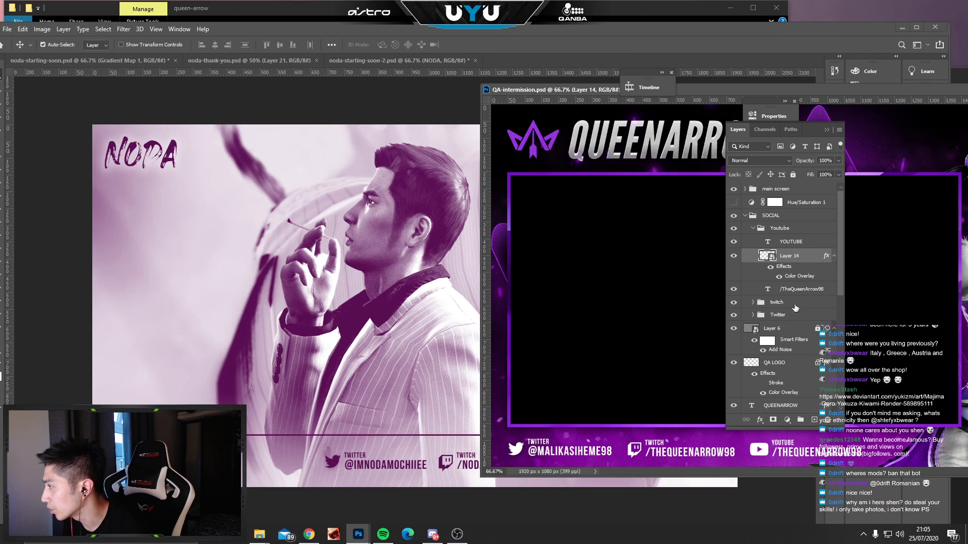
# Copy the main screen layer group from QA-intermission.psd into noda-starting-soon-2.psd.
pyautogui.click(900, 294)
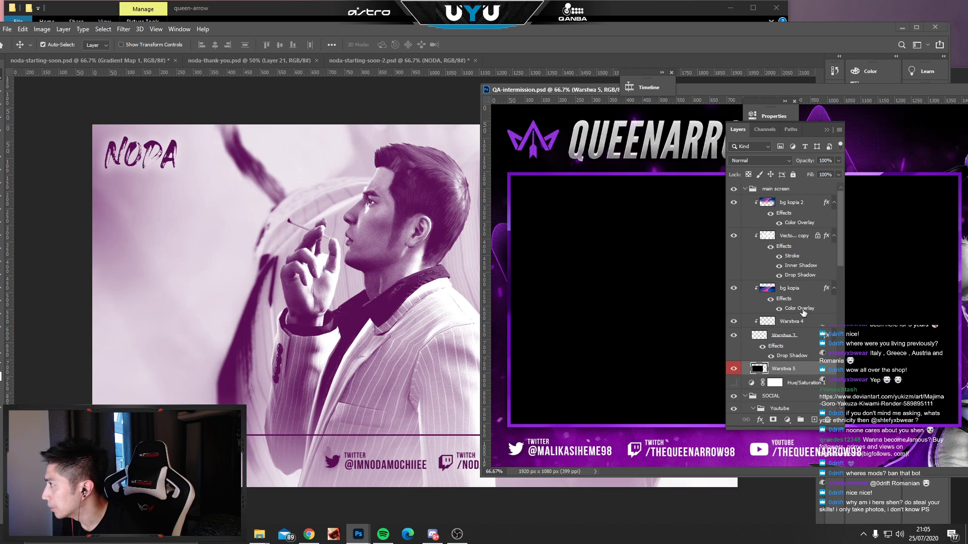
pyautogui.click(744, 189)
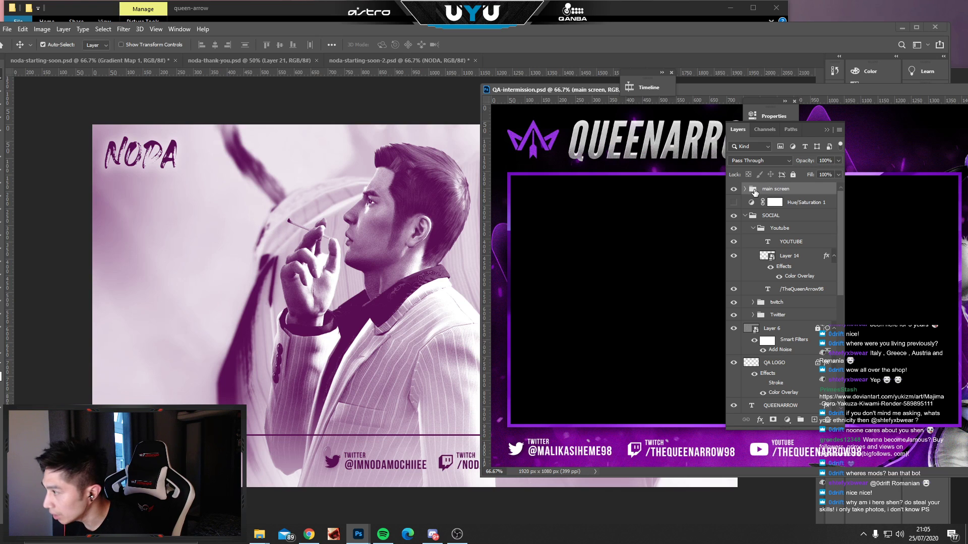
pyautogui.moveTo(755, 192); pyautogui.dragTo(239, 274)
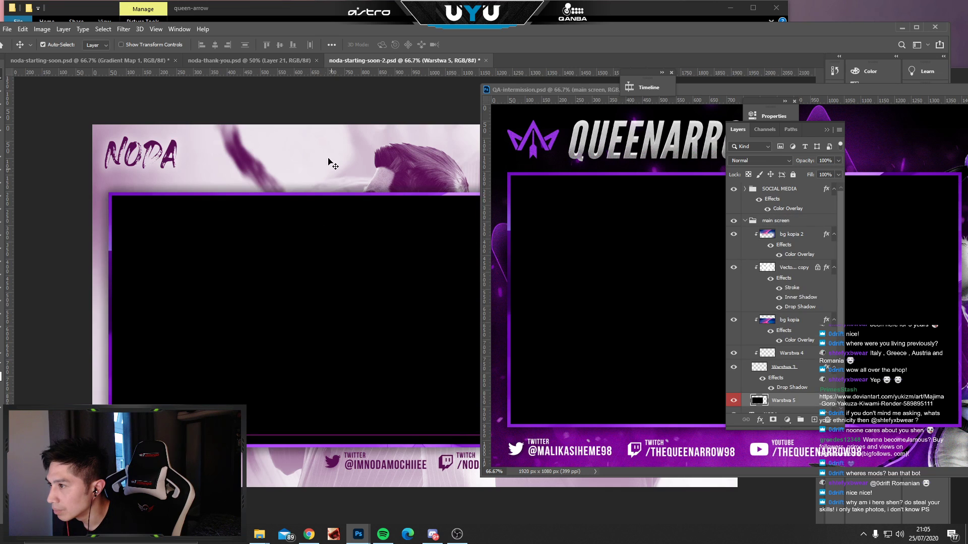
# Close QA-intermission.psd, saving its changes, and return to noda-starting-soon-2.psd.
pyautogui.moveTo(578, 92); pyautogui.dragTo(112, 175)
pyautogui.click(665, 174)
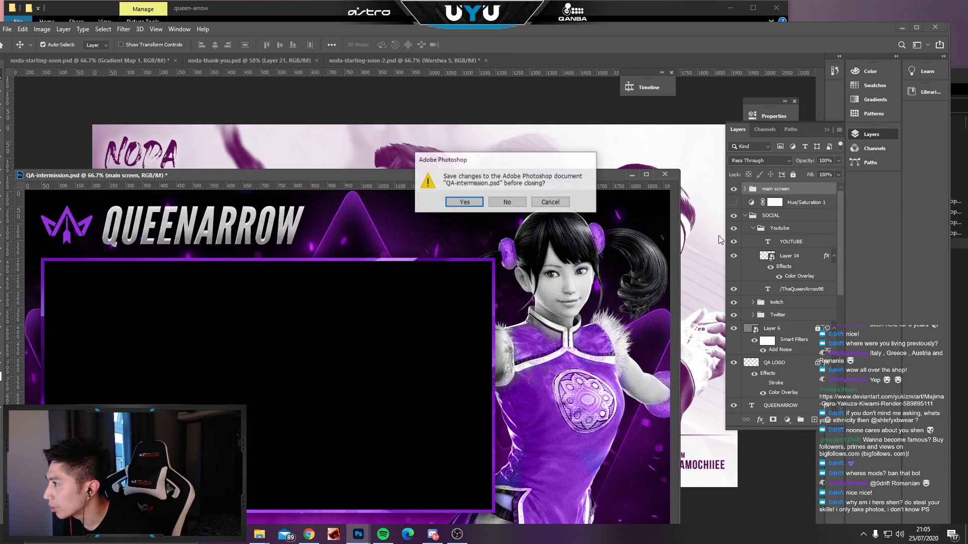
pyautogui.click(464, 204)
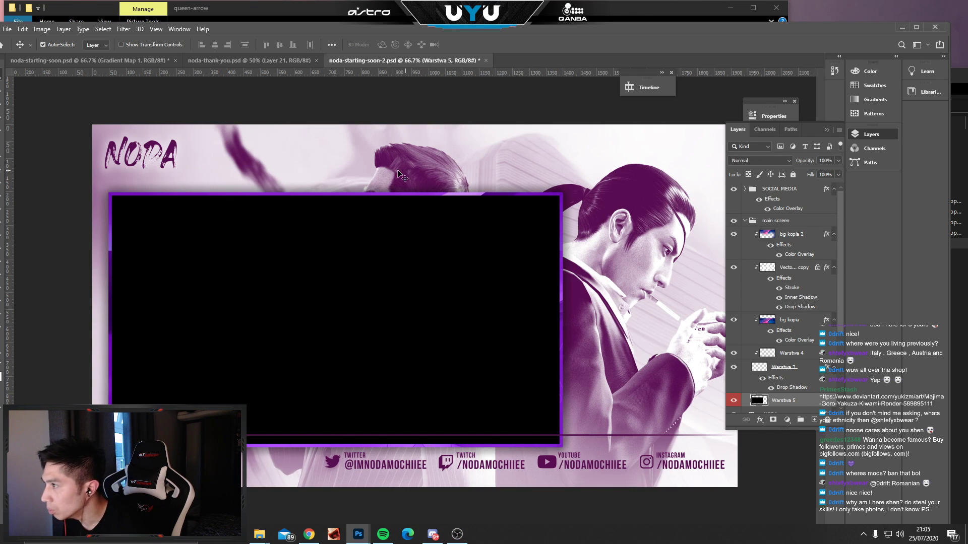
# Delete the horizontal line and the FOLLOW ME: text layer from the SOCIAL MEDIA group.
pyautogui.click(399, 436)
pyautogui.moveTo(399, 436); pyautogui.dragTo(406, 353)
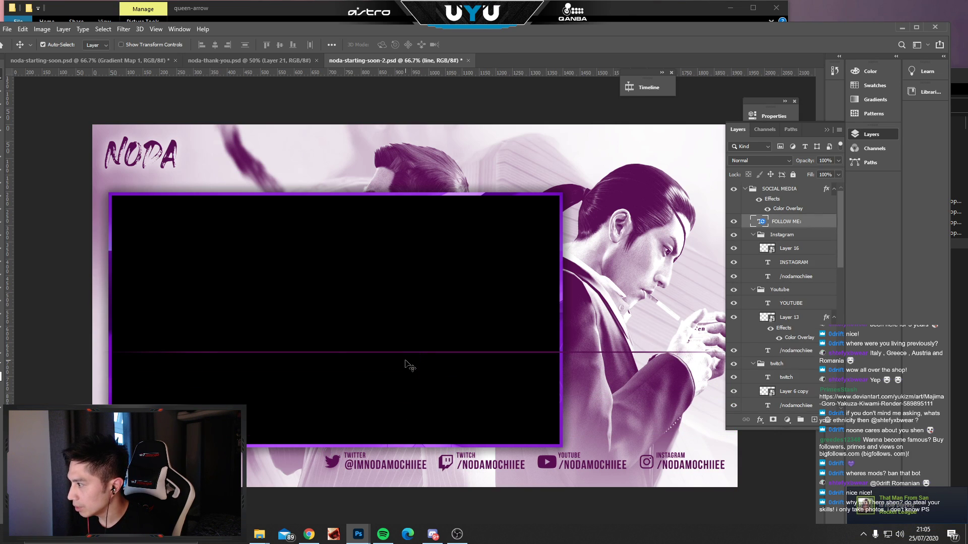
pyautogui.press('Delete')
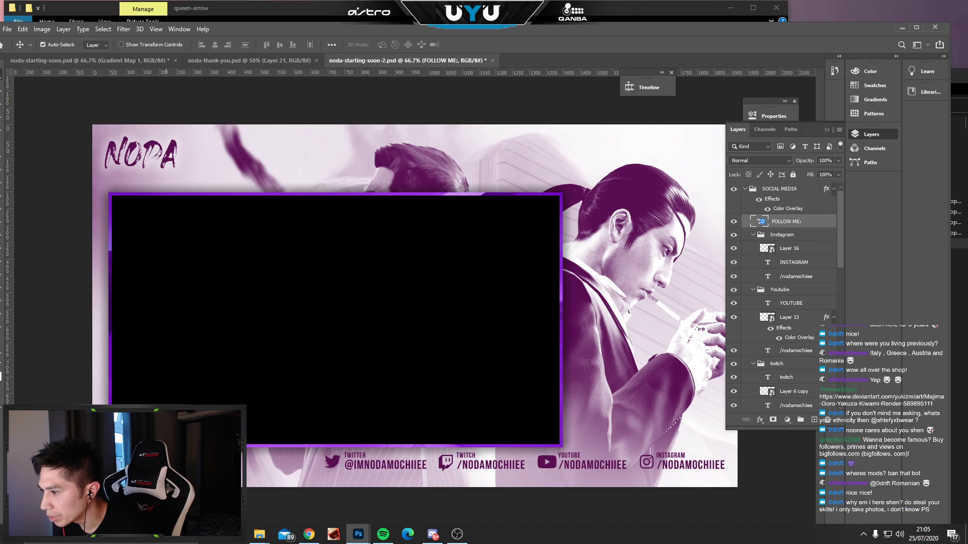
pyautogui.press('Delete')
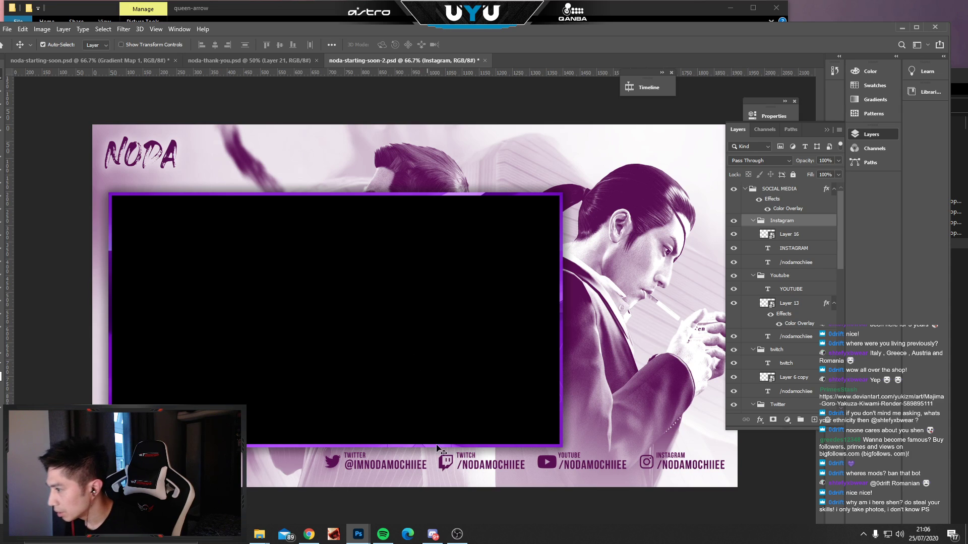
# Move the SOCIAL MEDIA group down 20 px and left to about X 644 px, lining it up with the frame's left edge.
pyautogui.click(746, 190)
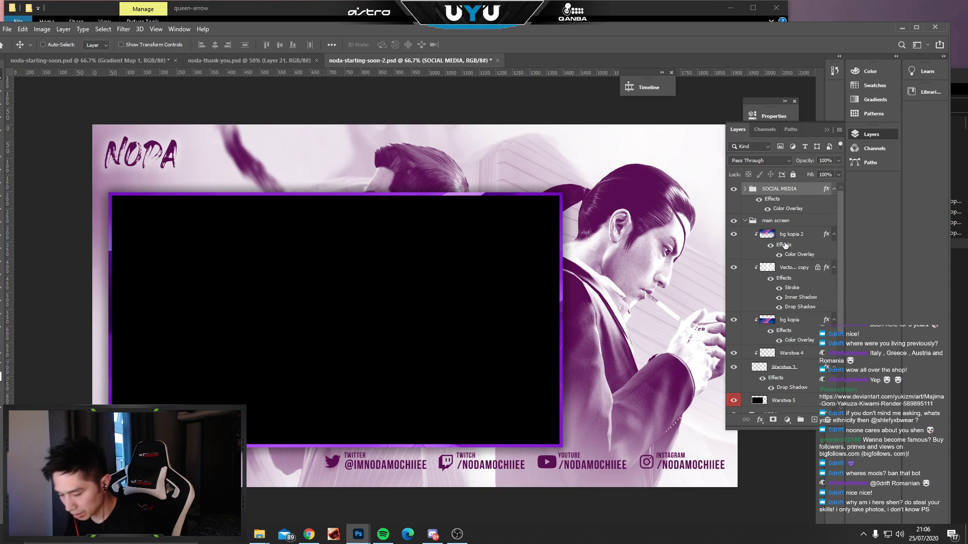
pyautogui.hotkey('ctrl', 't')
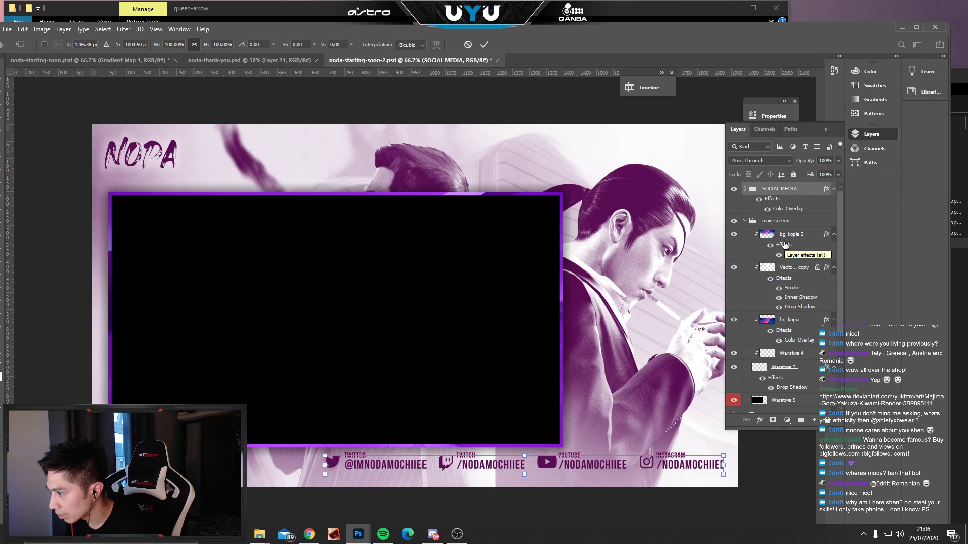
pyautogui.hotkey('shift', 'Down')
pyautogui.hotkey('shift', 'Down')
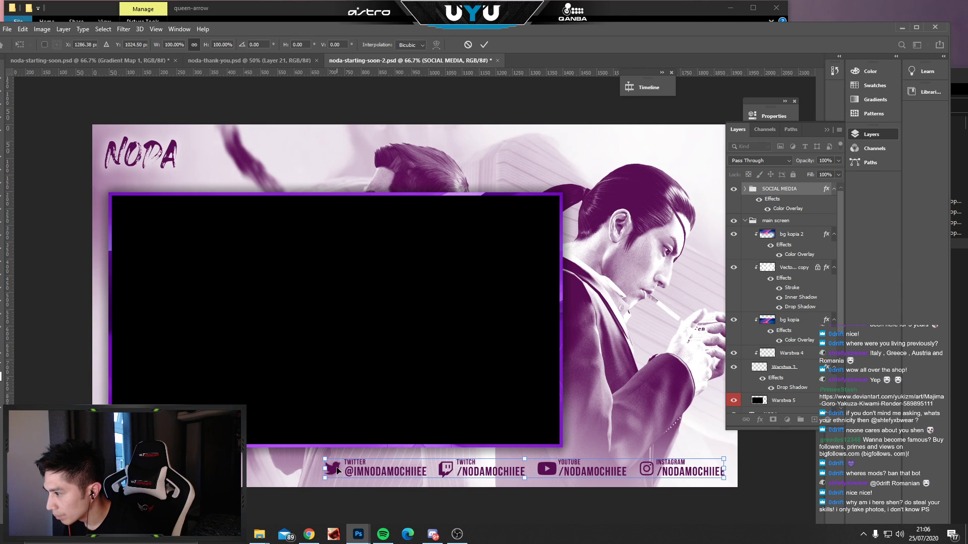
pyautogui.moveTo(157, 464); pyautogui.dragTo(115, 464)
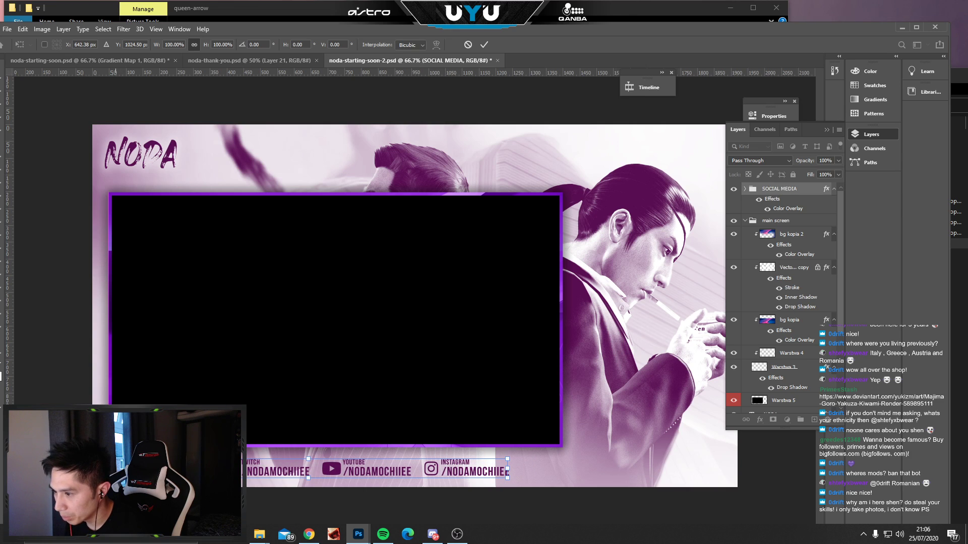
pyautogui.press('Right')
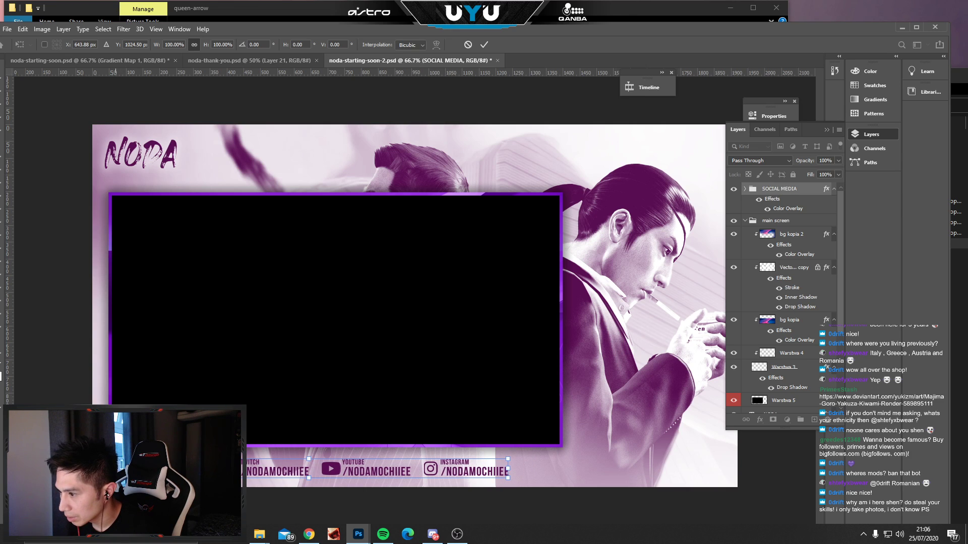
pyautogui.press('Return')
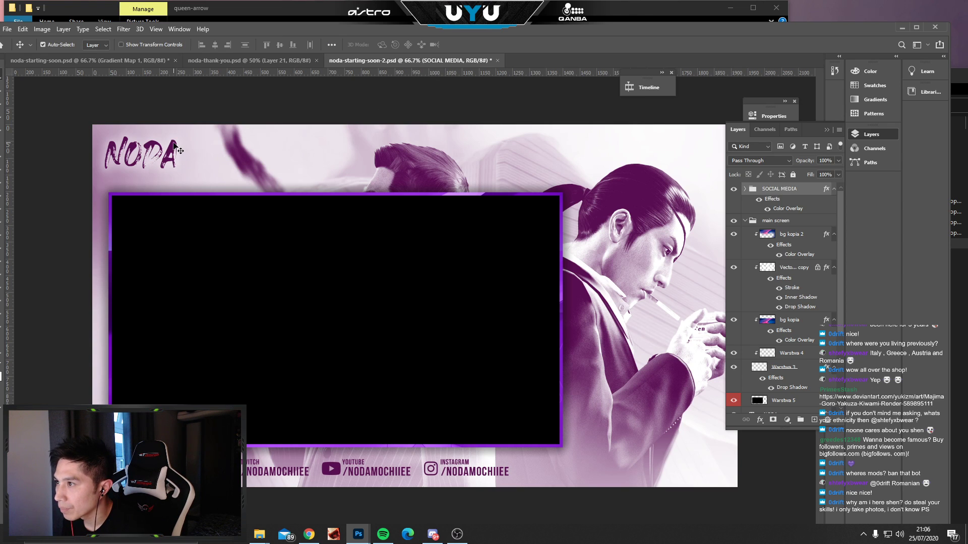
# Align the NODA text with the screen frame's left edge and move the main screen group up slightly.
pyautogui.moveTo(173, 148); pyautogui.dragTo(178, 145)
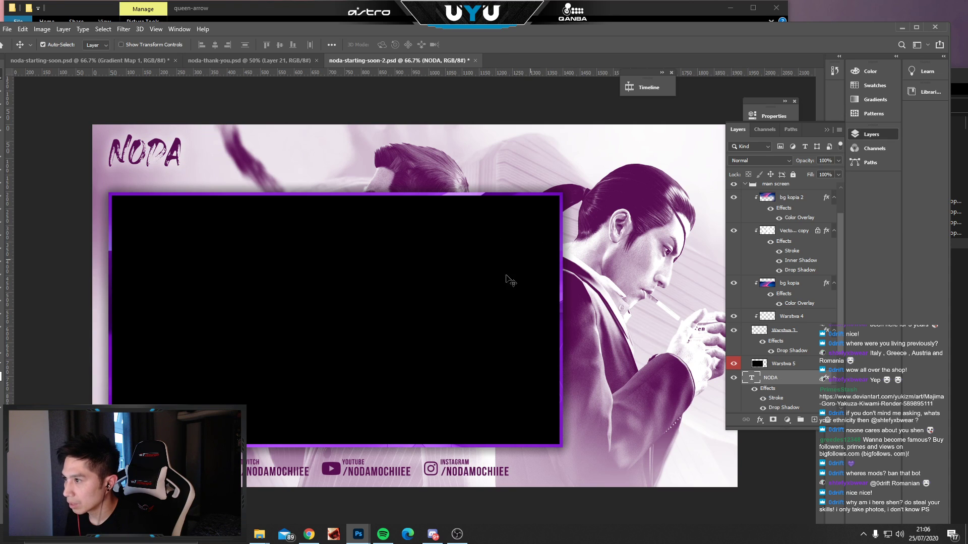
pyautogui.scroll(2, 793, 303)
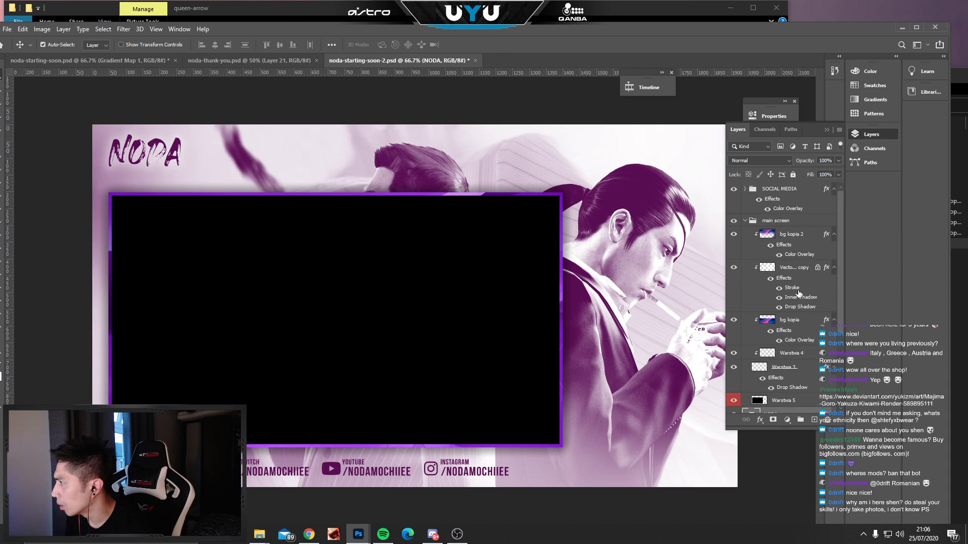
pyautogui.click(745, 221)
pyautogui.click(786, 220)
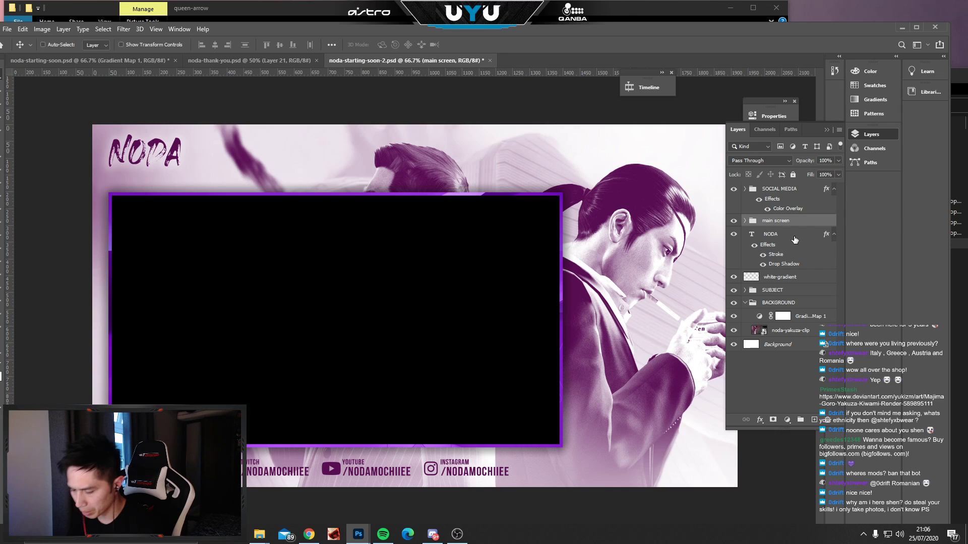
pyautogui.hotkey('ctrl', 't')
pyautogui.moveTo(490, 336); pyautogui.dragTo(491, 327)
pyautogui.press('Return')
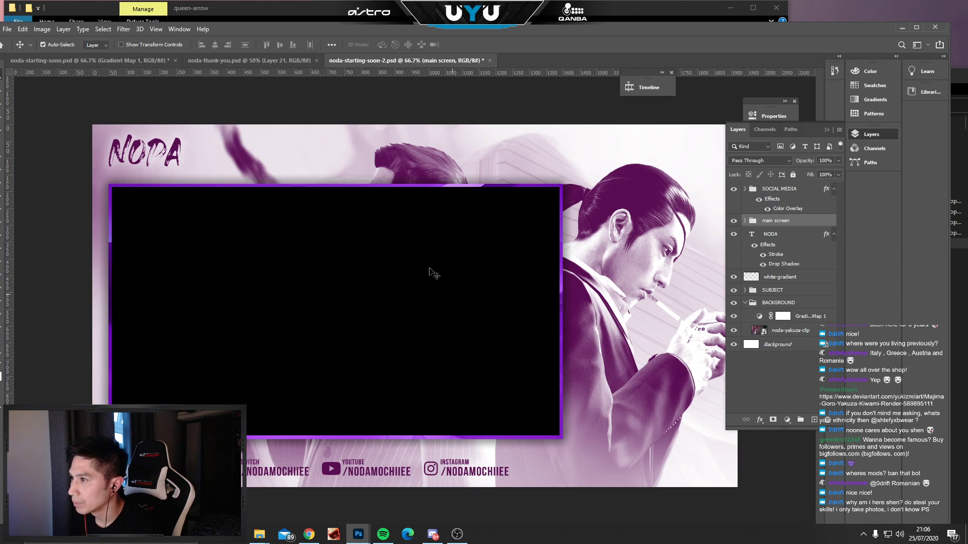
# Scale the NODA text up proportionally to about 113.75%, keeping its upper-left corner in place above the screen frame.
pyautogui.click(177, 152)
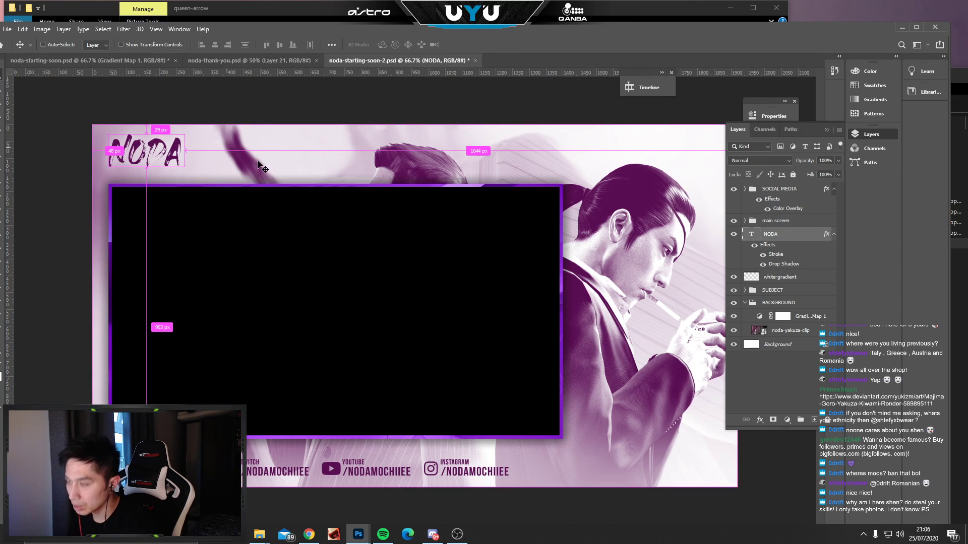
pyautogui.hotkey('ctrl', 't')
pyautogui.moveTo(183, 176); pyautogui.dragTo(211, 196)
pyautogui.hotkey('ctrl', 'z')
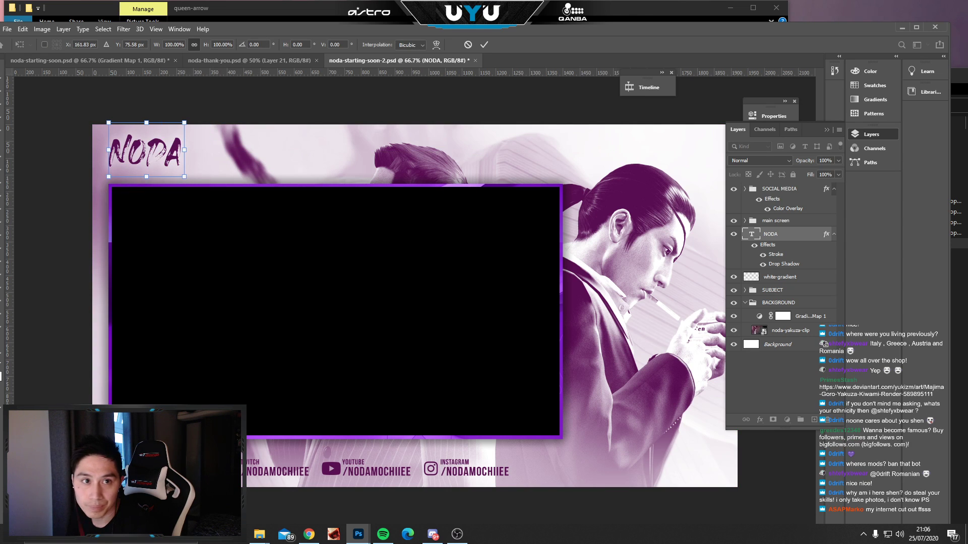
pyautogui.hotkey('alt', 'Tab')
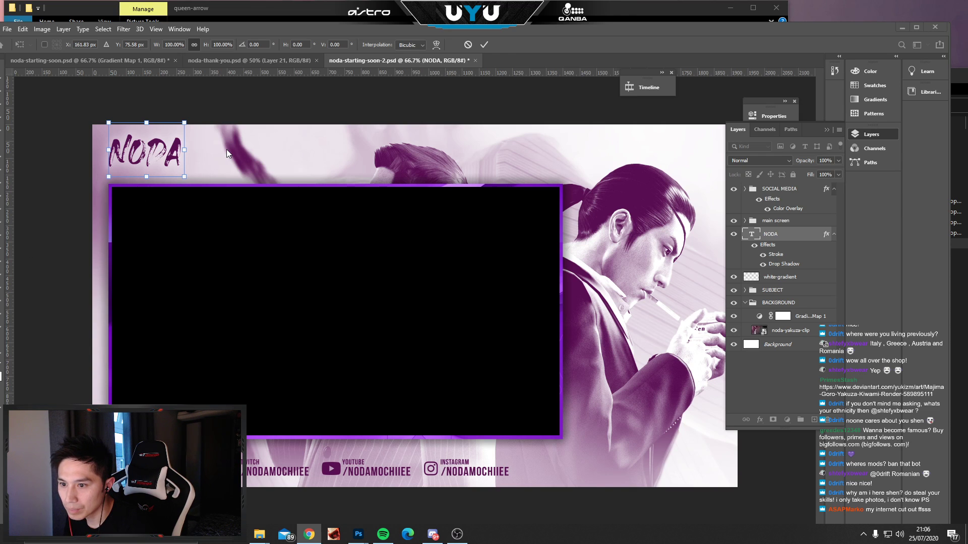
pyautogui.click(184, 175)
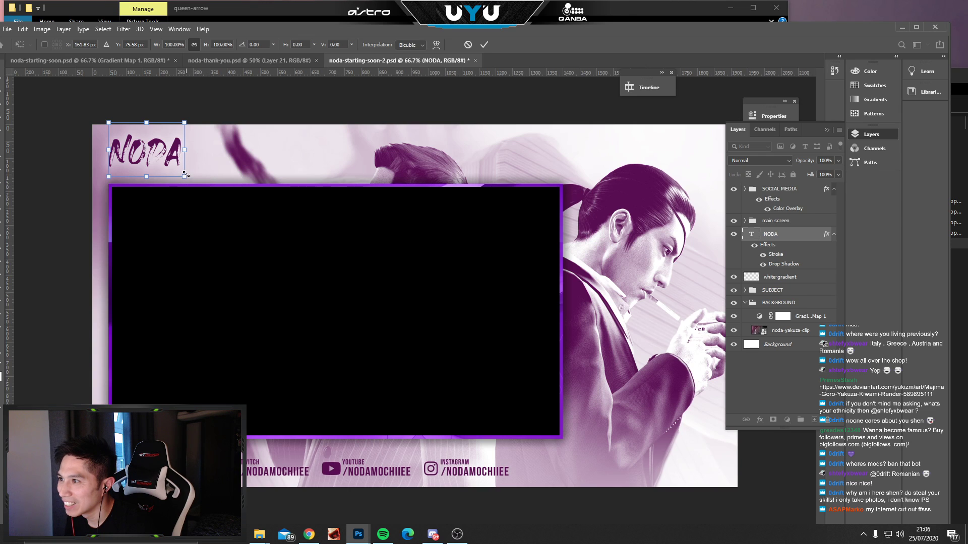
pyautogui.moveTo(193, 182)
pyautogui.mouseDown()
pyautogui.moveTo(221, 199)
pyautogui.moveTo(200, 180)
pyautogui.mouseUp()
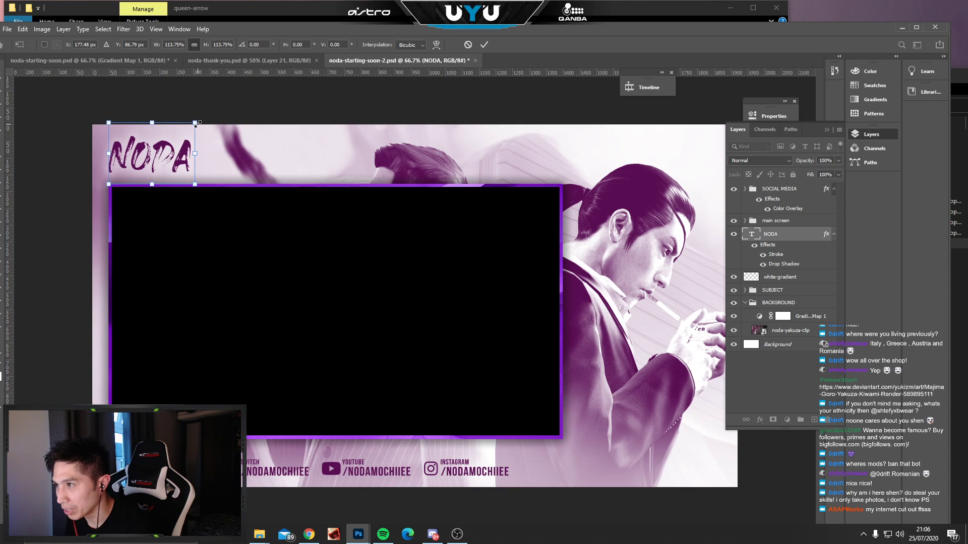
pyautogui.press('Return')
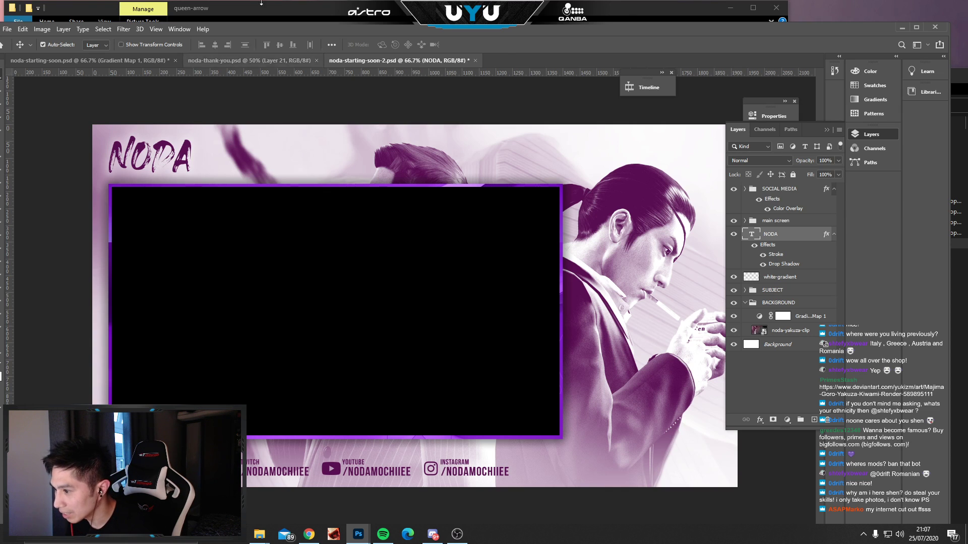
# Move the SOCIAL MEDIA group up to Y 1007.50 px beneath the screen frame.
pyautogui.click(779, 222)
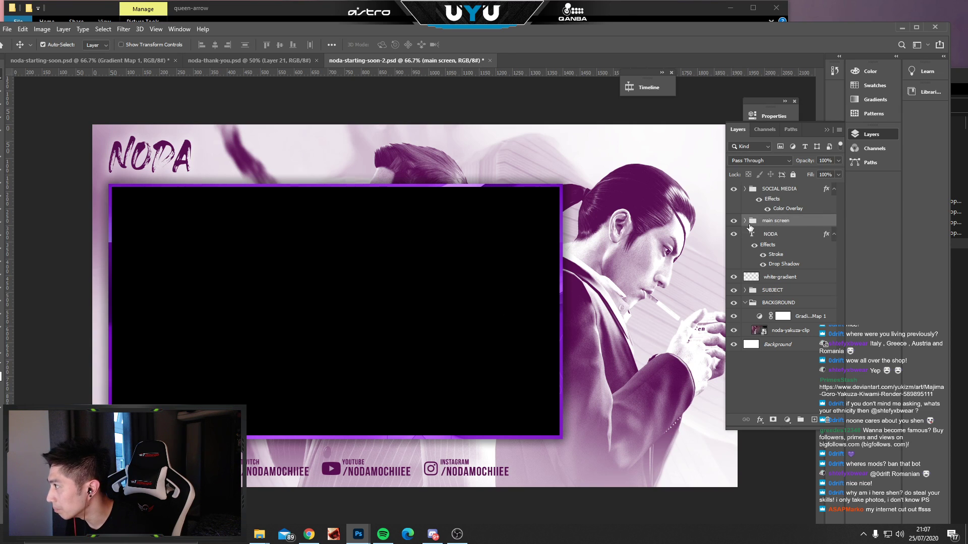
pyautogui.click(778, 190)
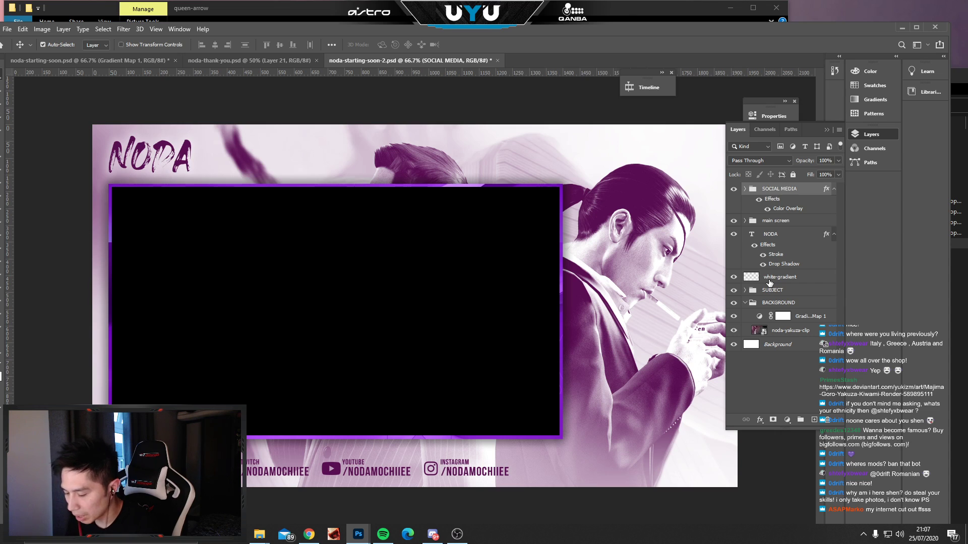
pyautogui.hotkey('ctrl', 't')
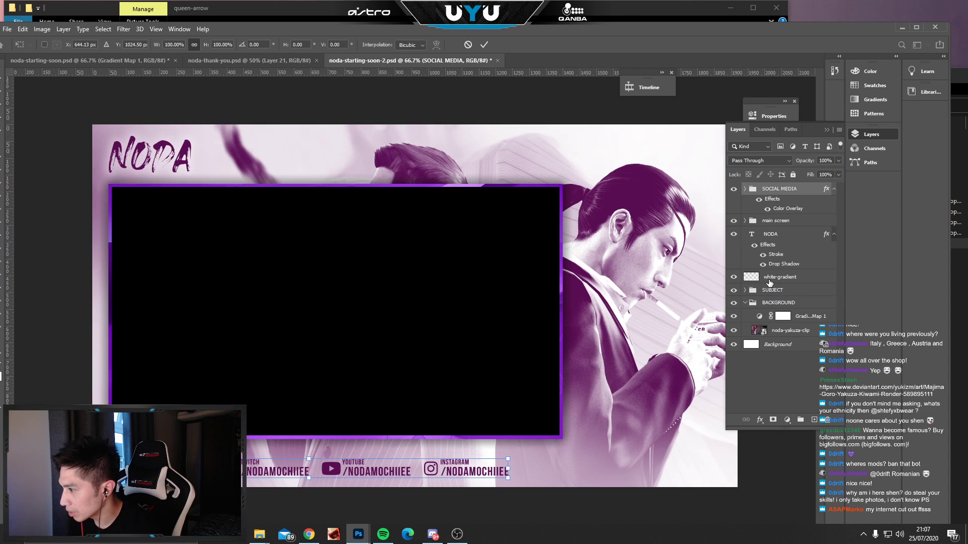
pyautogui.hotkey('shift', 'Up')
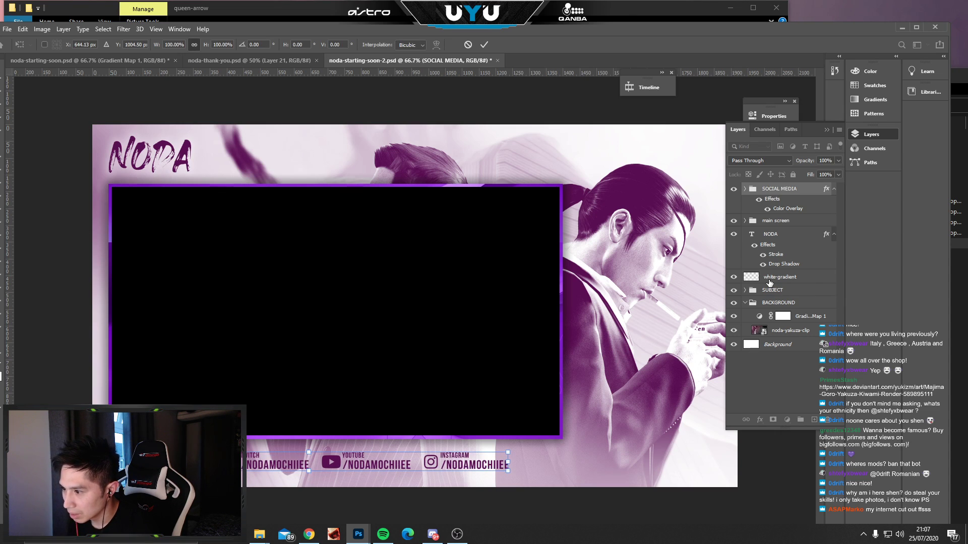
pyautogui.press('Down')
pyautogui.press('Down')
pyautogui.press('Down')
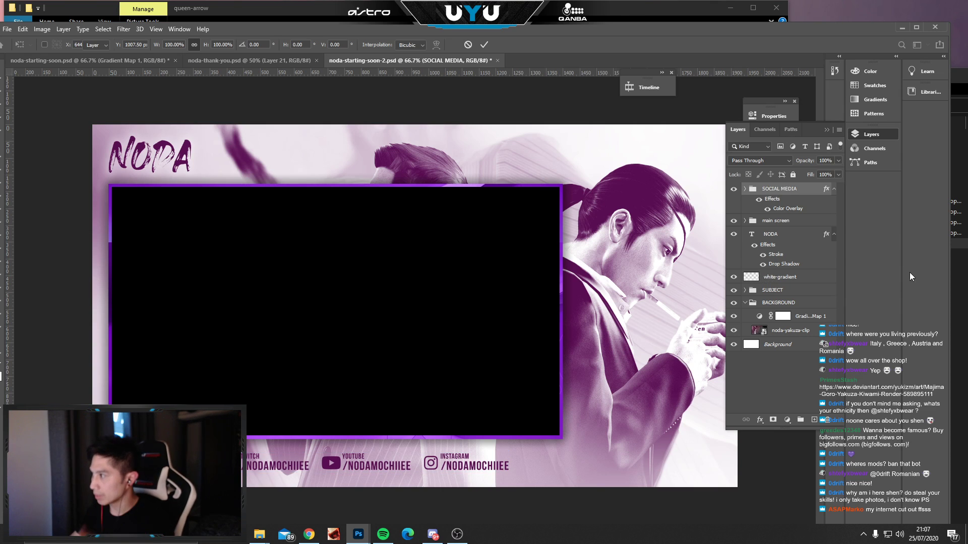
pyautogui.press('Return')
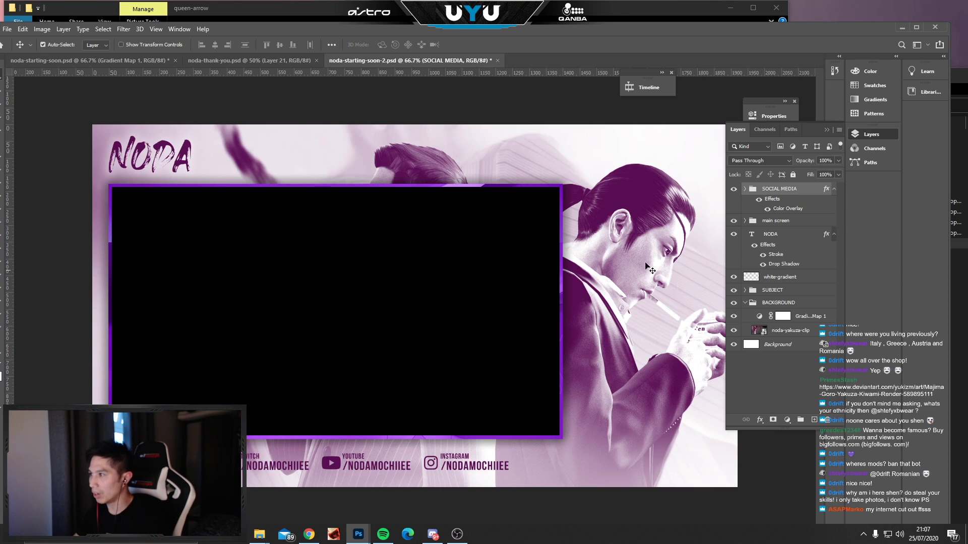
# Nudge the NODA text up by 2 px above the screen frame.
pyautogui.click(188, 144)
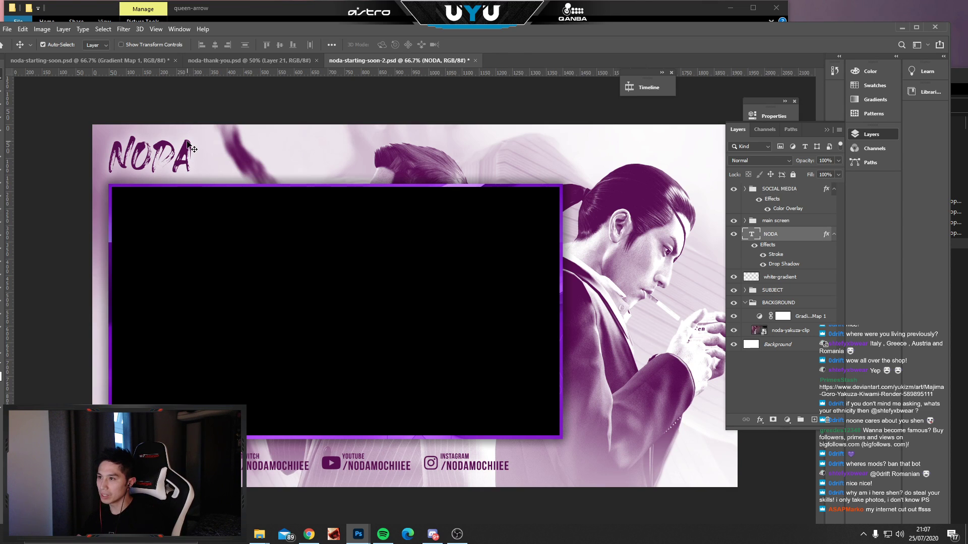
pyautogui.press('Up')
pyautogui.press('Up')
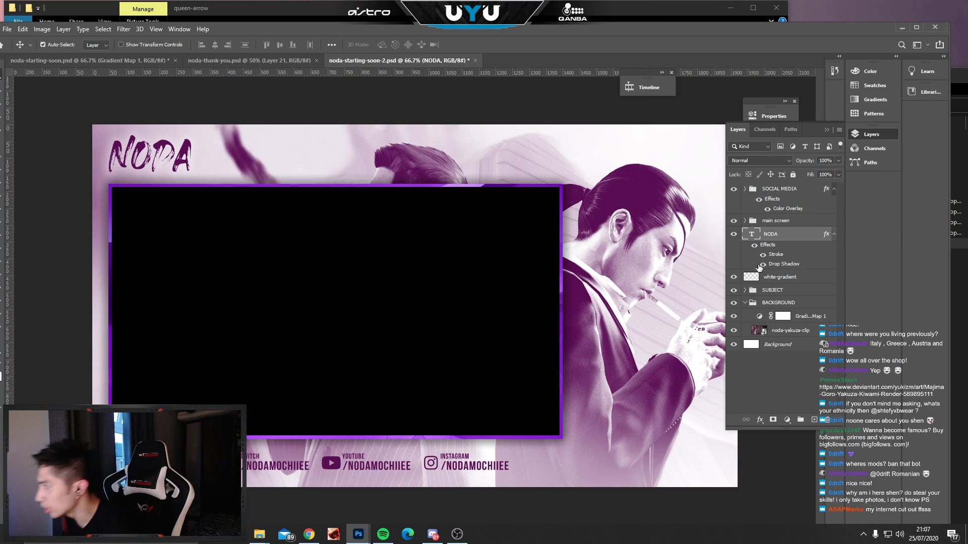
# Select the bg kopia 2 layer in the main screen group and copy the foreground colour's hex code 590d52.
pyautogui.click(762, 222)
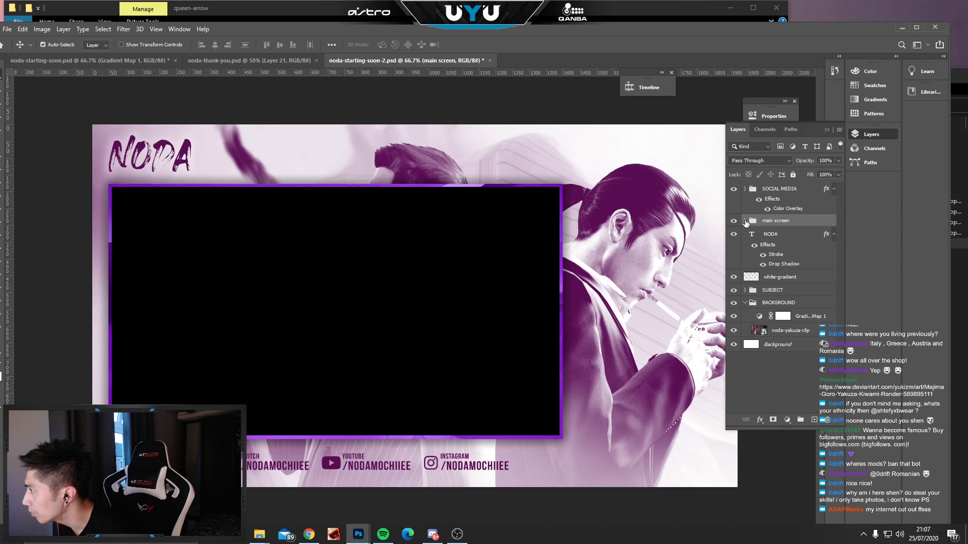
pyautogui.click(745, 221)
pyautogui.click(768, 237)
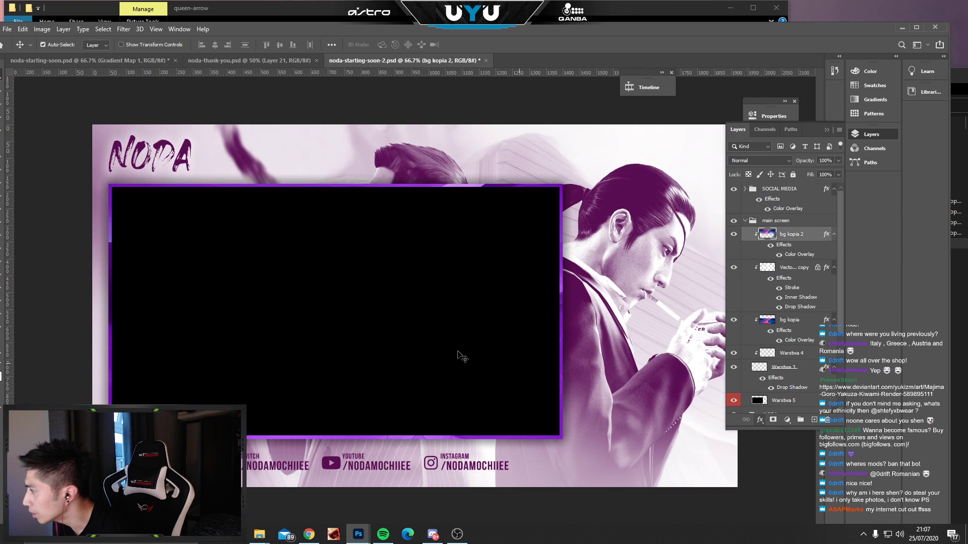
pyautogui.moveTo(247, 35); pyautogui.dragTo(299, 37)
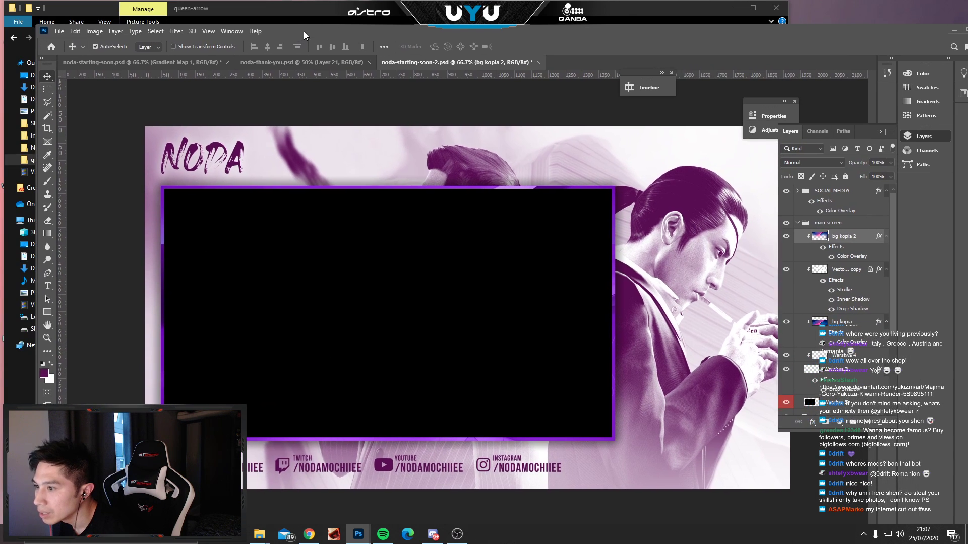
pyautogui.click(45, 375)
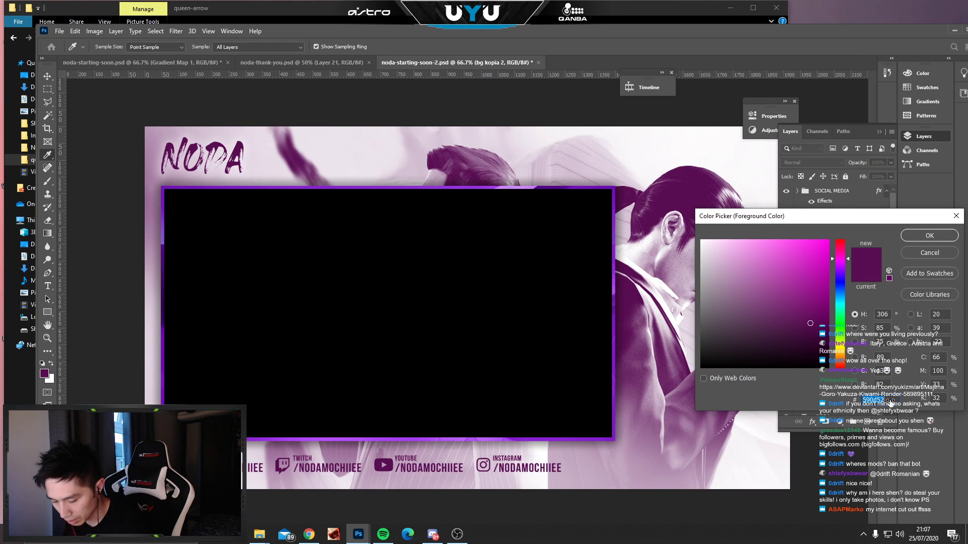
pyautogui.click(928, 241)
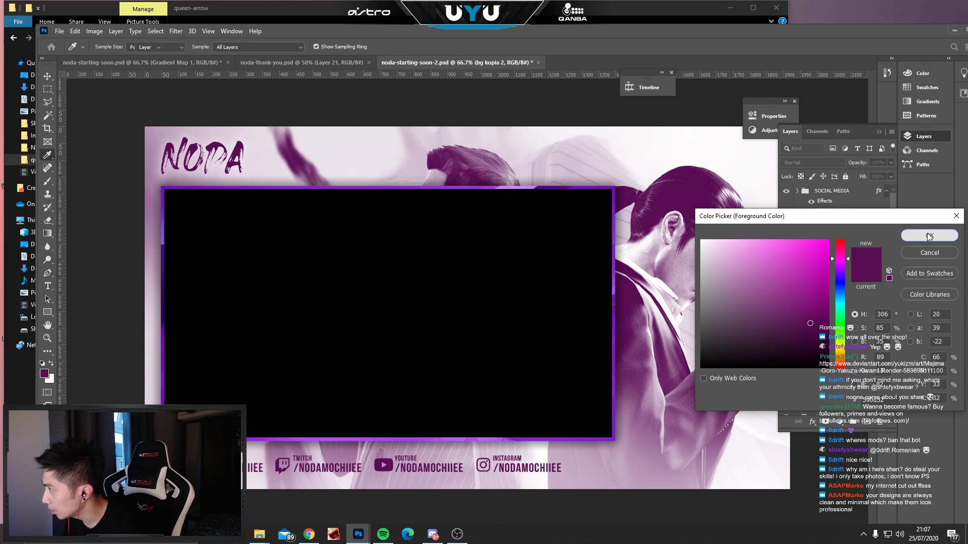
# Set the Color Overlay of the bg kopia 2 layer to the copied dark purple 590d52.
pyautogui.click(812, 421)
pyautogui.click(839, 483)
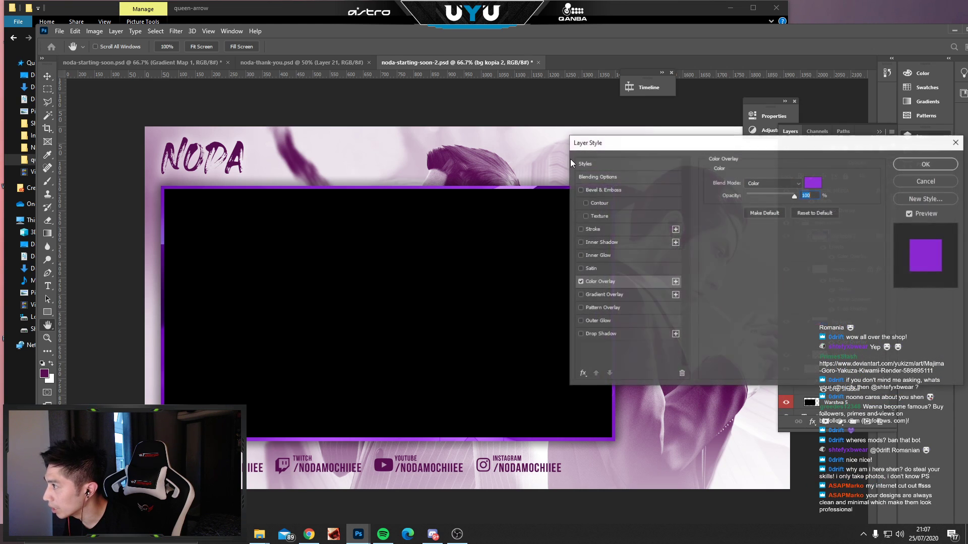
pyautogui.click(813, 182)
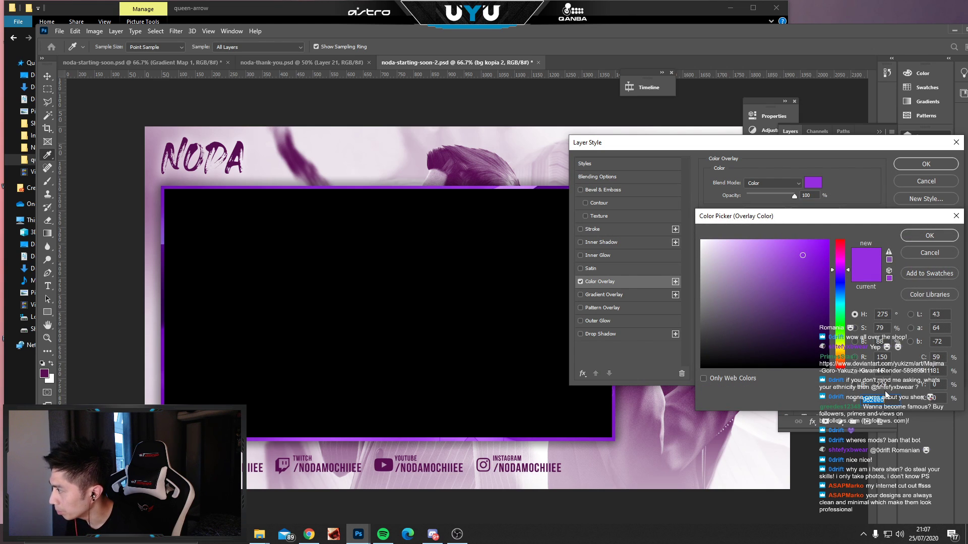
pyautogui.hotkey('ctrl', 'v')
pyautogui.press('Return')
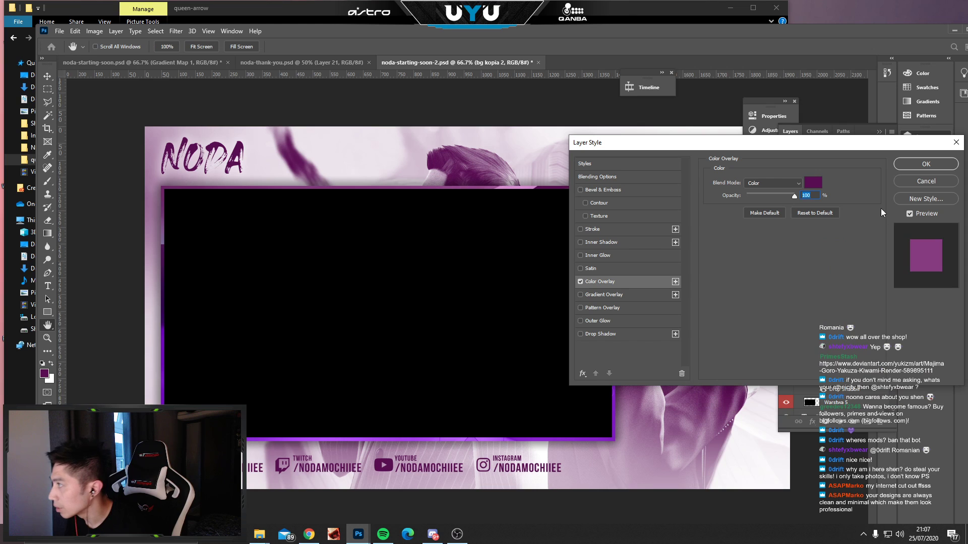
pyautogui.click(904, 166)
# Set the Color Overlay of the bg kopia layer in the main screen group to the copied dark purple 590d52.
pyautogui.click(815, 323)
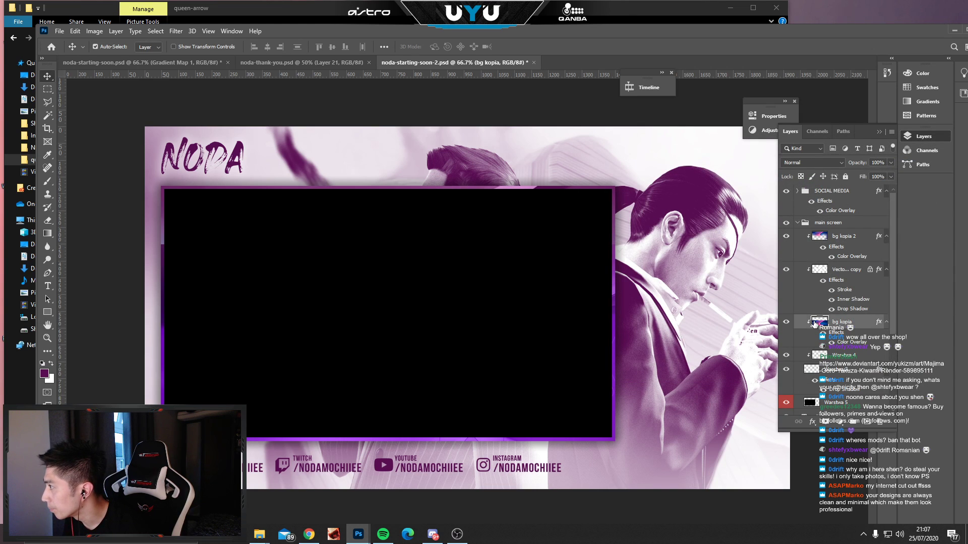
pyautogui.click(813, 424)
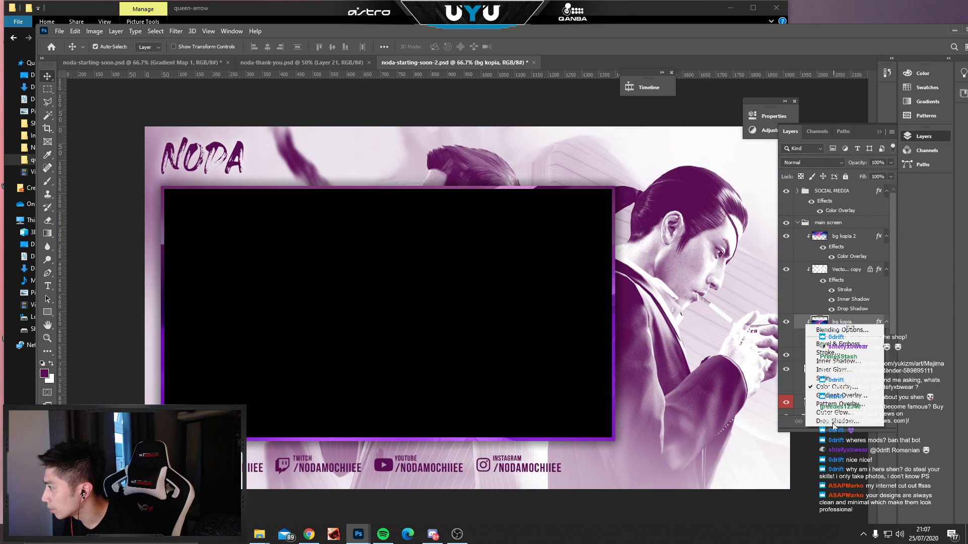
pyautogui.click(832, 388)
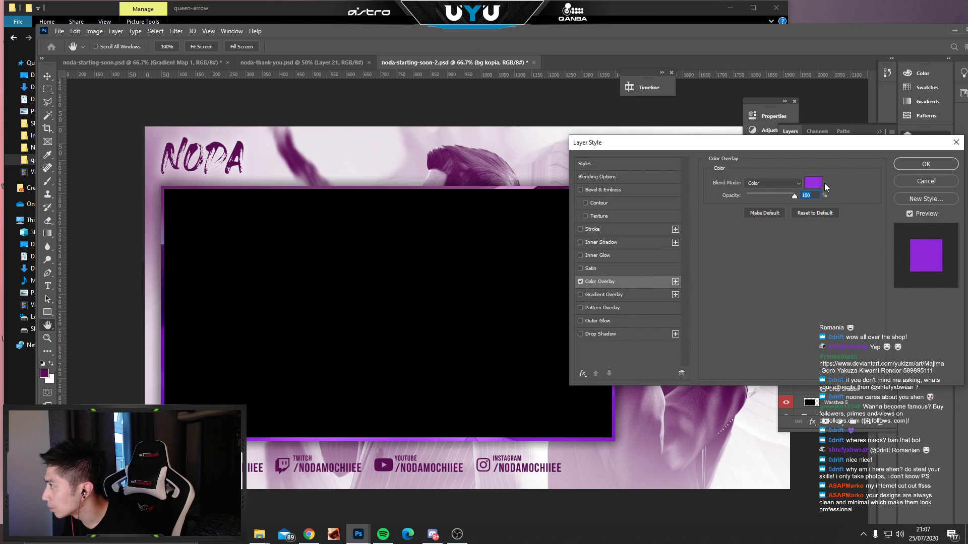
pyautogui.click(819, 183)
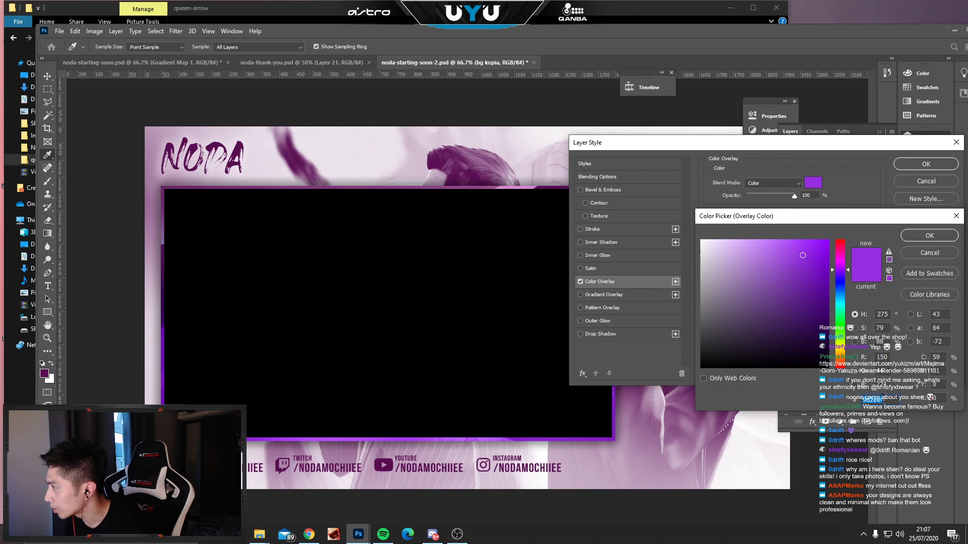
pyautogui.hotkey('ctrl', 'v')
pyautogui.press('Return')
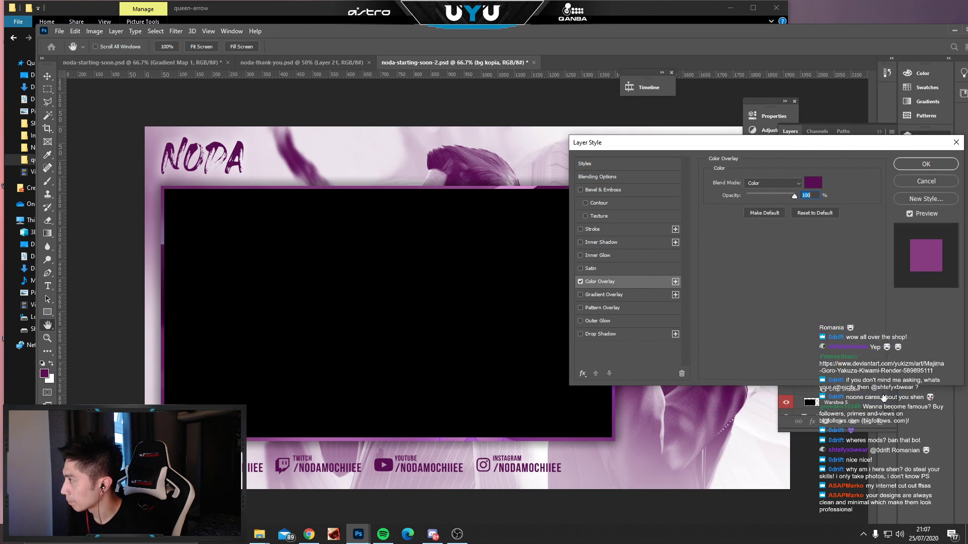
pyautogui.click(923, 160)
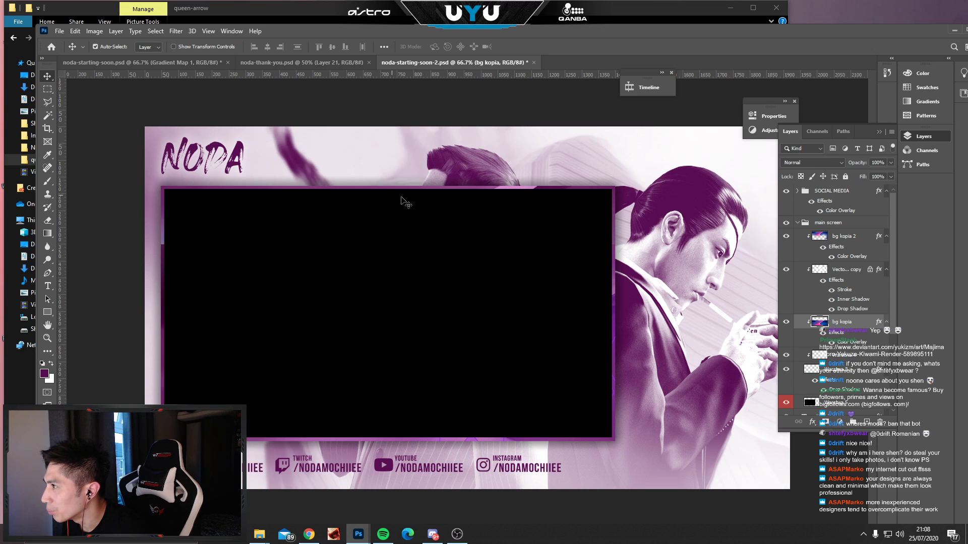
# Paint black with a 500 px brush on the SUBJECT group's Layer 1 mask to hide the extra figure above and below the screen frame.
pyautogui.scroll(-5, 846, 338)
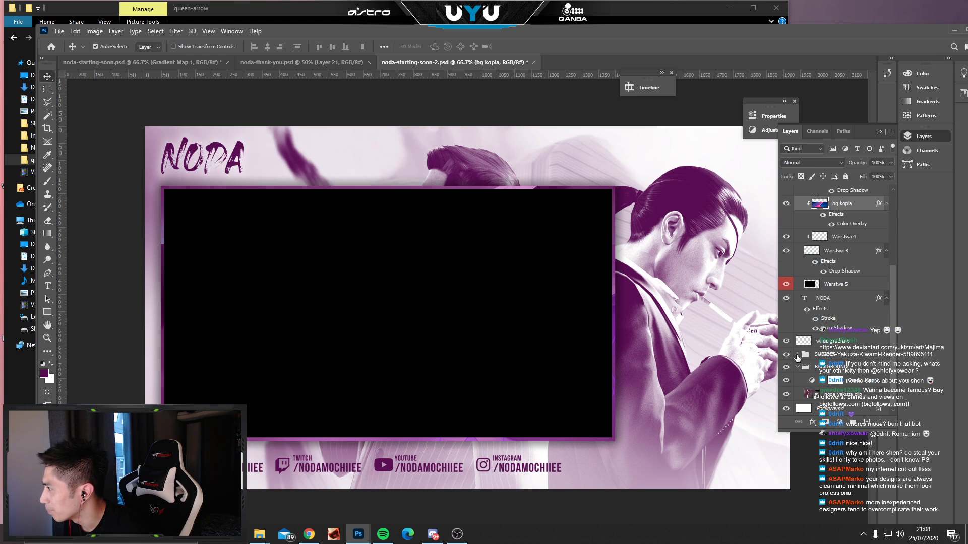
pyautogui.click(797, 355)
pyautogui.click(815, 396)
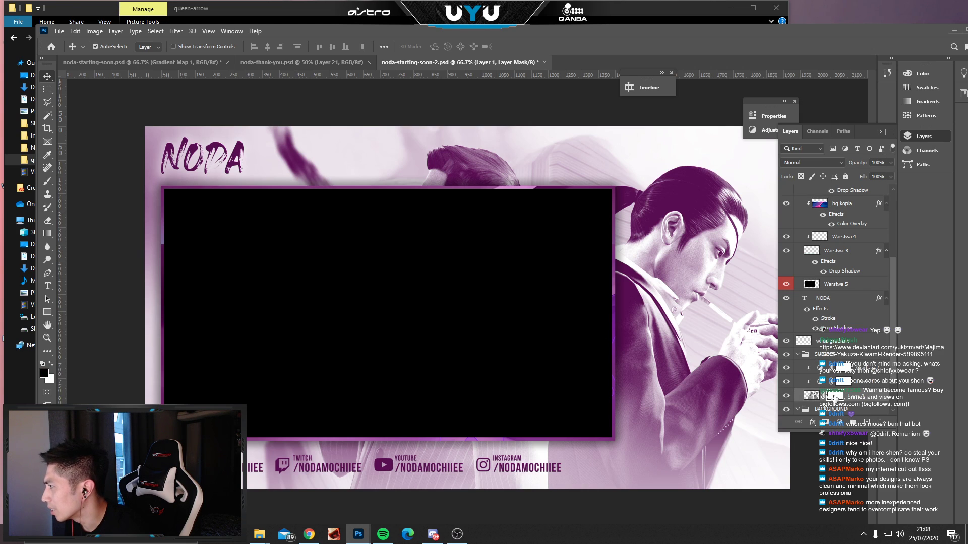
pyautogui.click(47, 184)
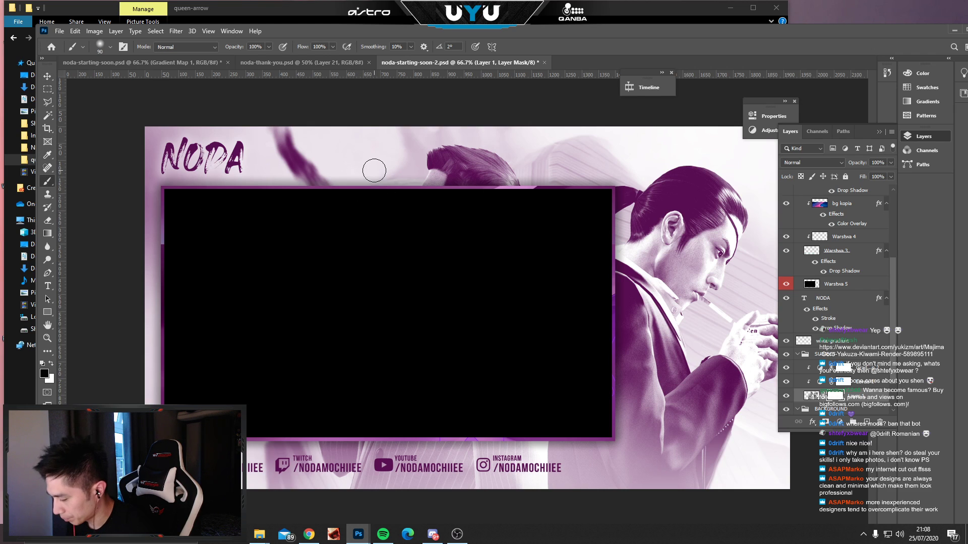
pyautogui.press(']')
pyautogui.press(']')
pyautogui.press(']')
pyautogui.press(']')
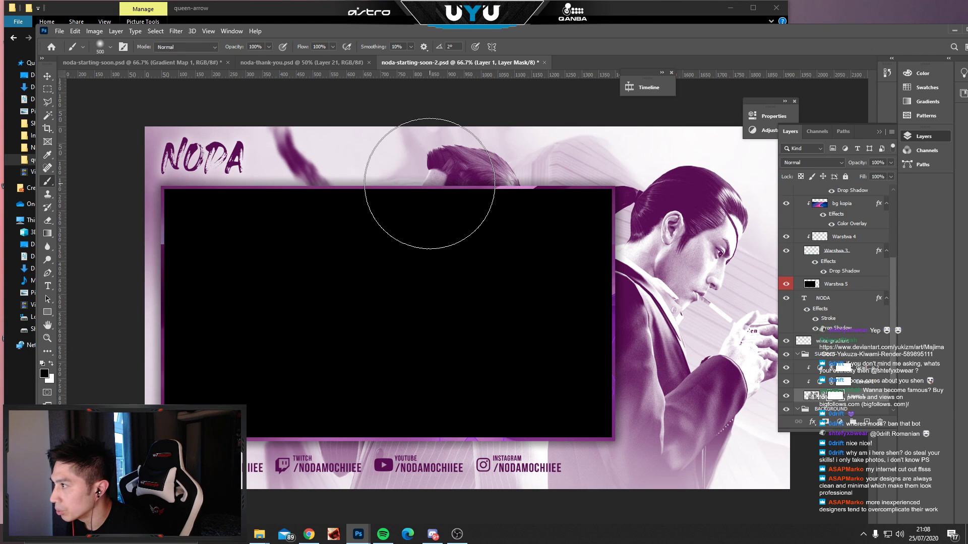
pyautogui.moveTo(429, 183)
pyautogui.mouseDown()
pyautogui.moveTo(412, 184)
pyautogui.moveTo(458, 169)
pyautogui.moveTo(471, 173)
pyautogui.moveTo(479, 200)
pyautogui.mouseUp()
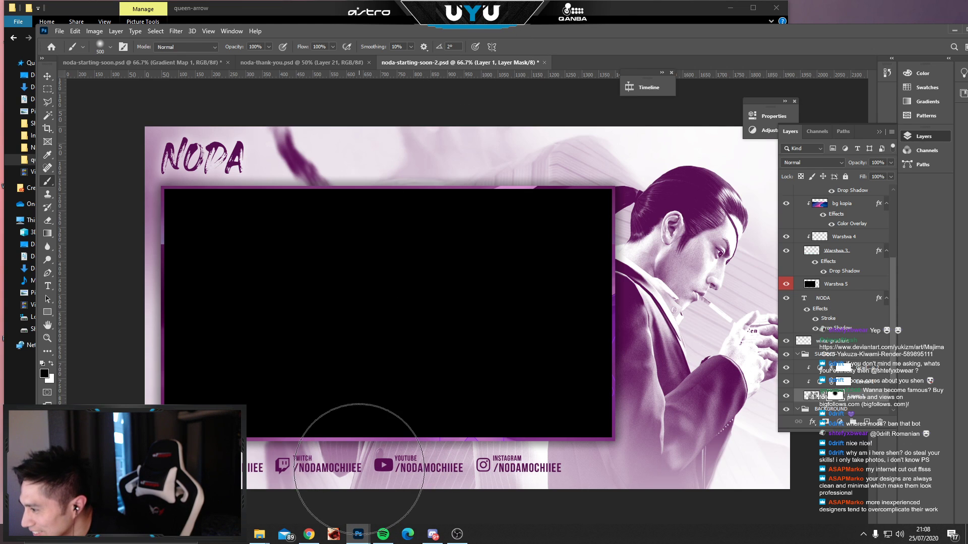
pyautogui.moveTo(353, 469); pyautogui.dragTo(466, 463)
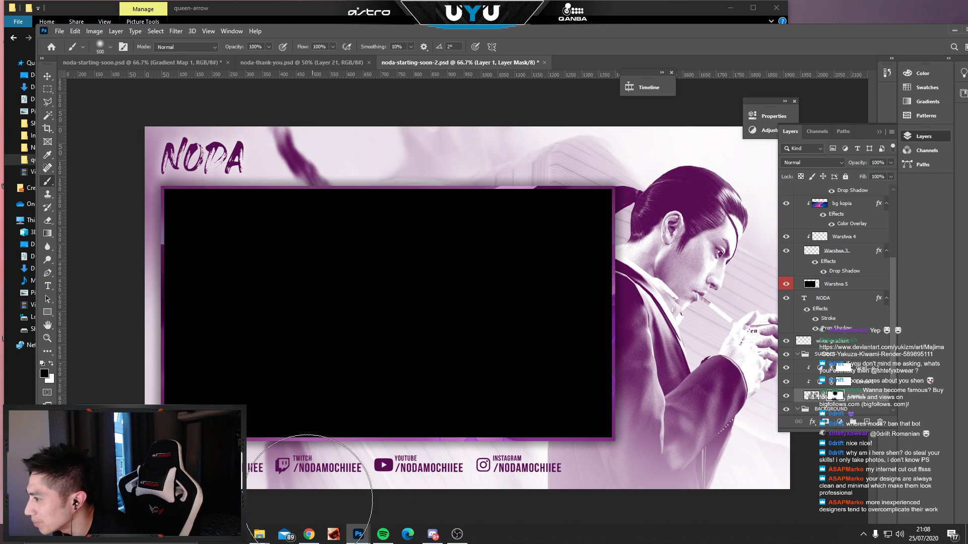
# Extend the NODA text clip in the timeline to span the same full duration as the white-gradient clip.
pyautogui.hotkey('ctrl', '-')
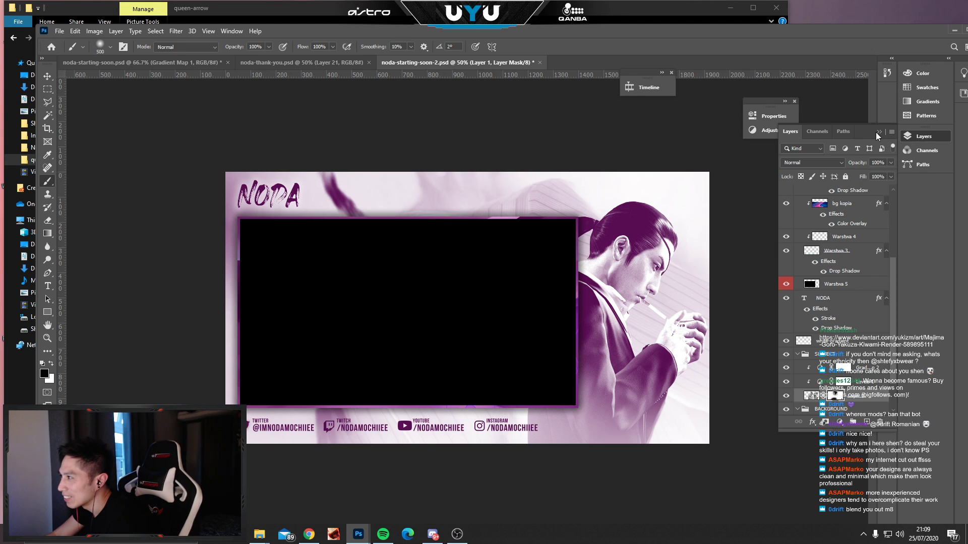
pyautogui.click(650, 89)
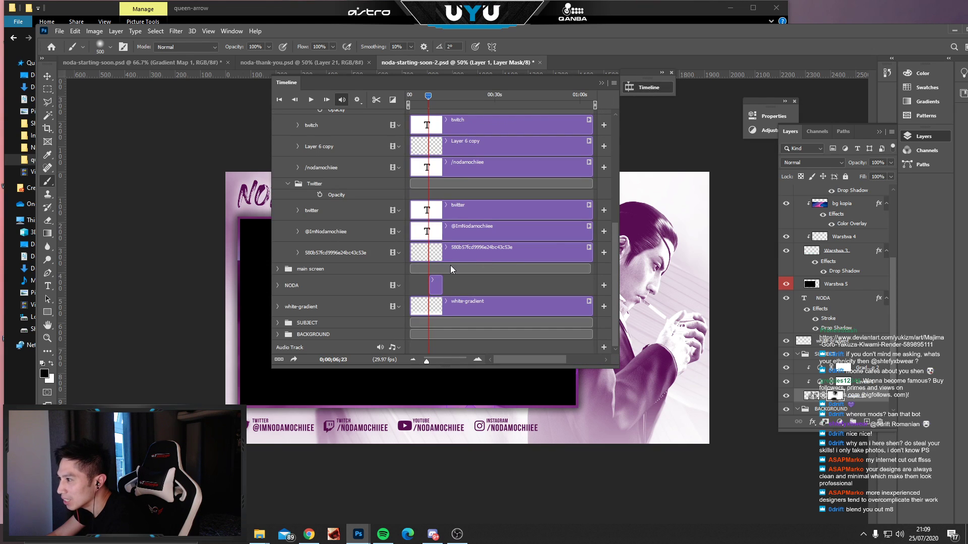
pyautogui.moveTo(431, 286); pyautogui.dragTo(609, 287)
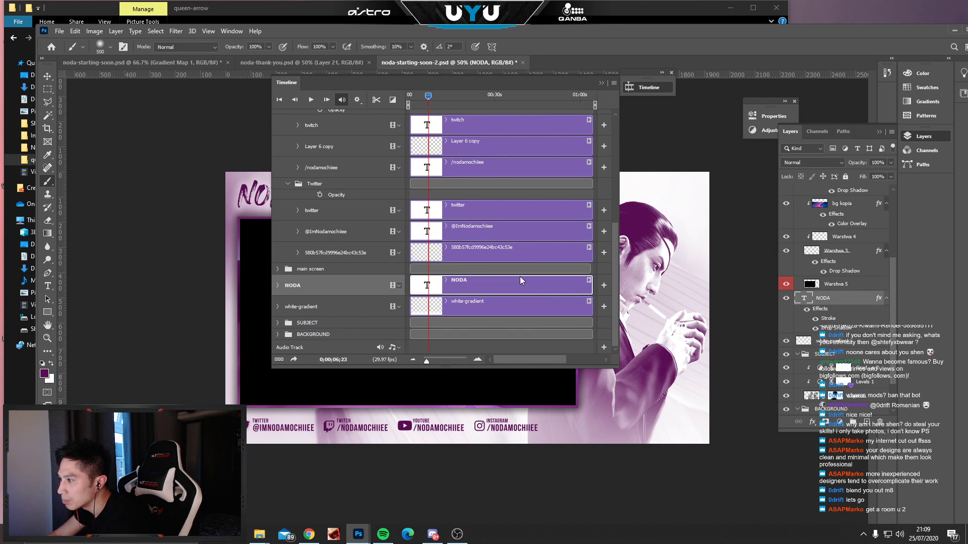
pyautogui.scroll(5, 503, 303)
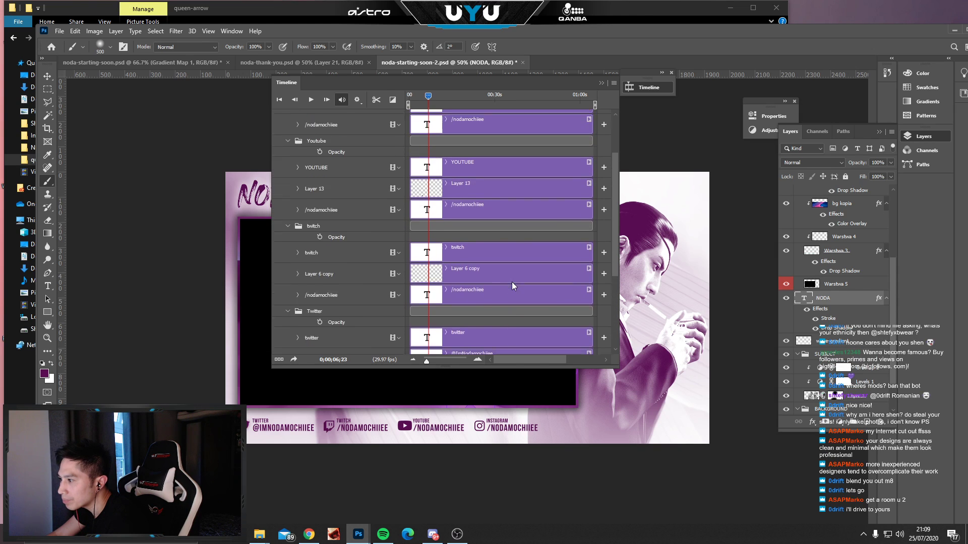
pyautogui.click(602, 85)
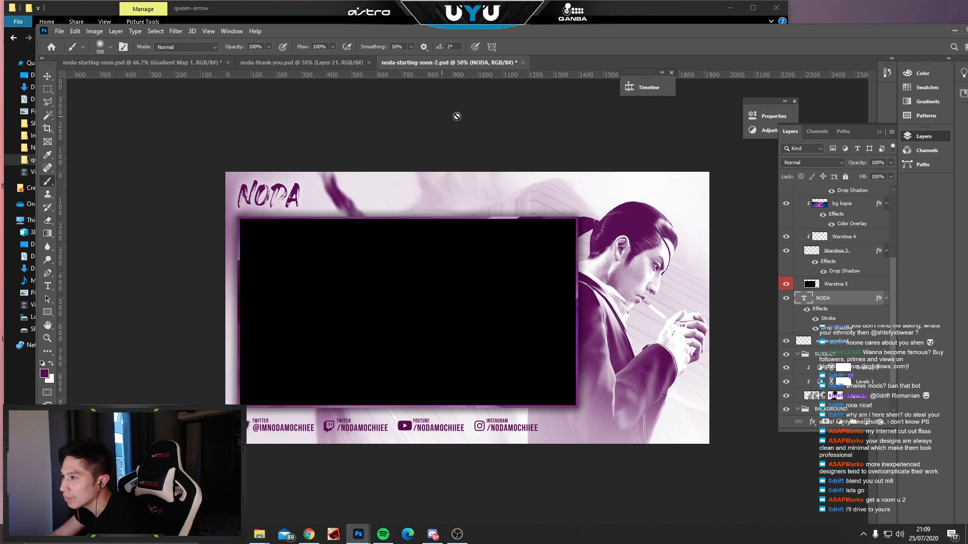
# Play the timeline animation from the start to preview the moving background behind the screen frame.
pyautogui.click(648, 87)
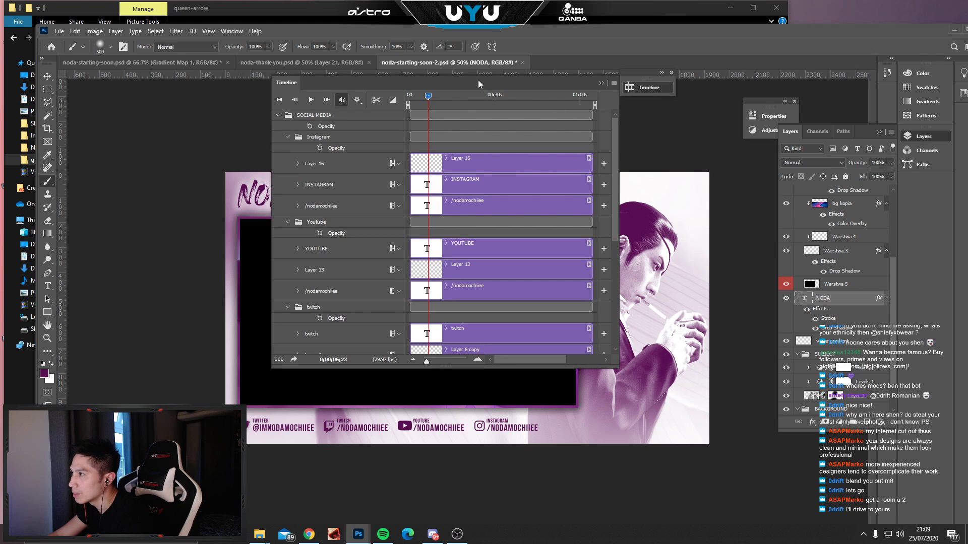
pyautogui.moveTo(479, 84); pyautogui.dragTo(781, 106)
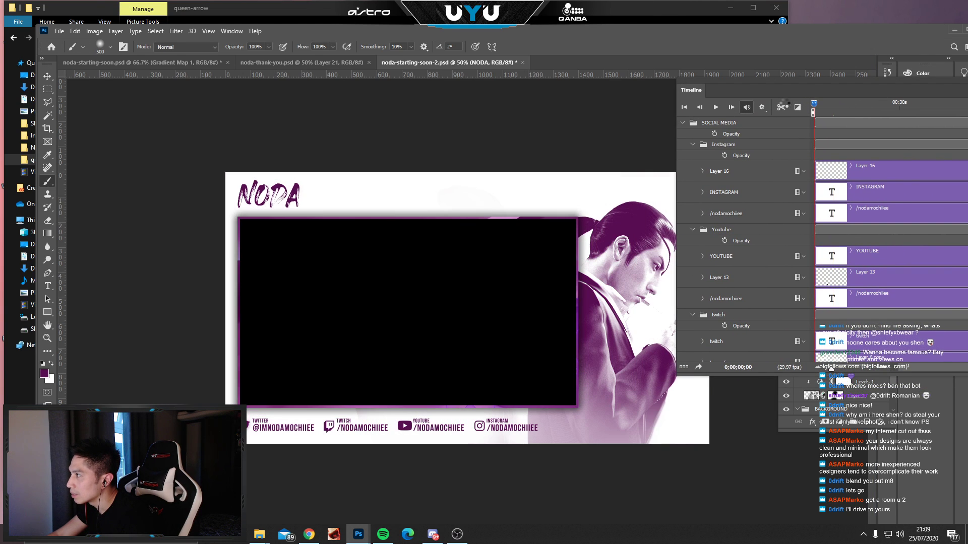
pyautogui.press('space')
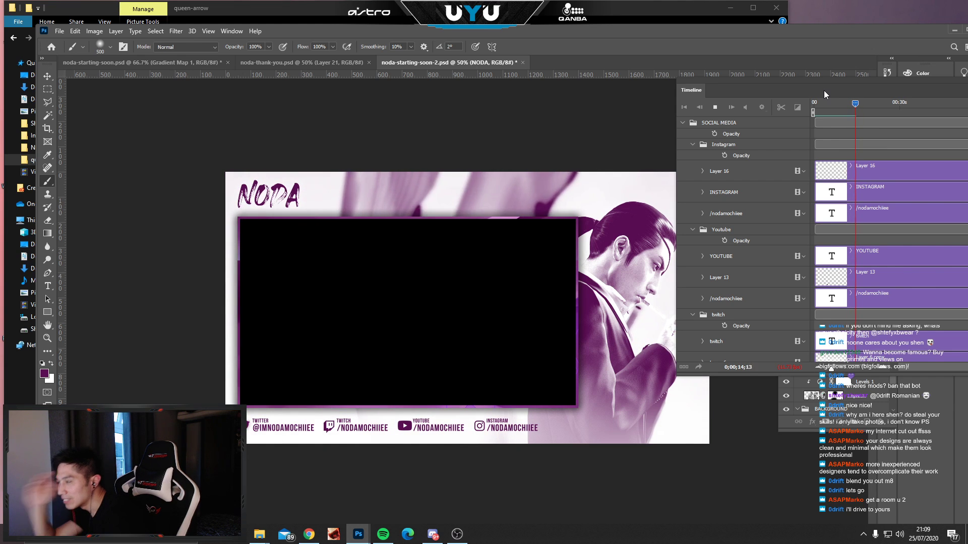
pyautogui.moveTo(748, 78); pyautogui.dragTo(396, 132)
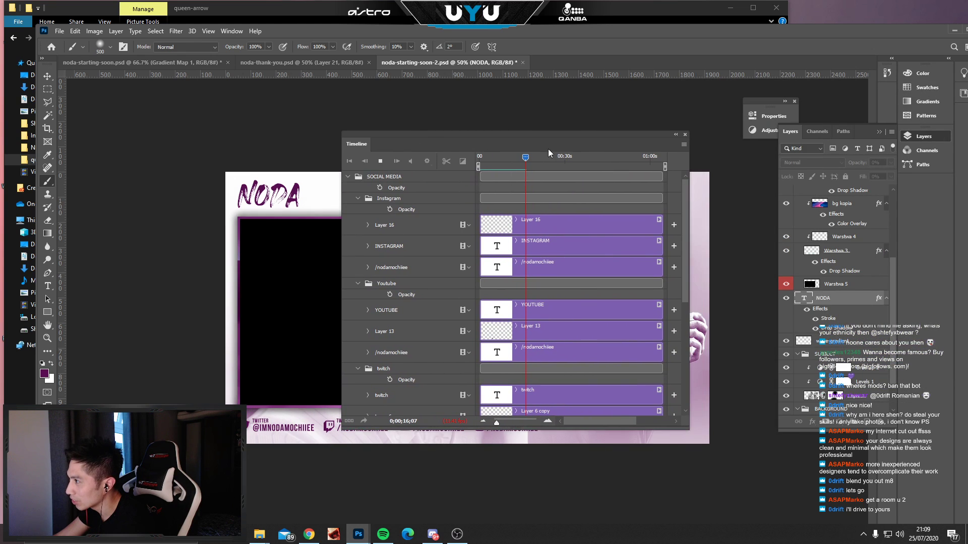
pyautogui.click(676, 135)
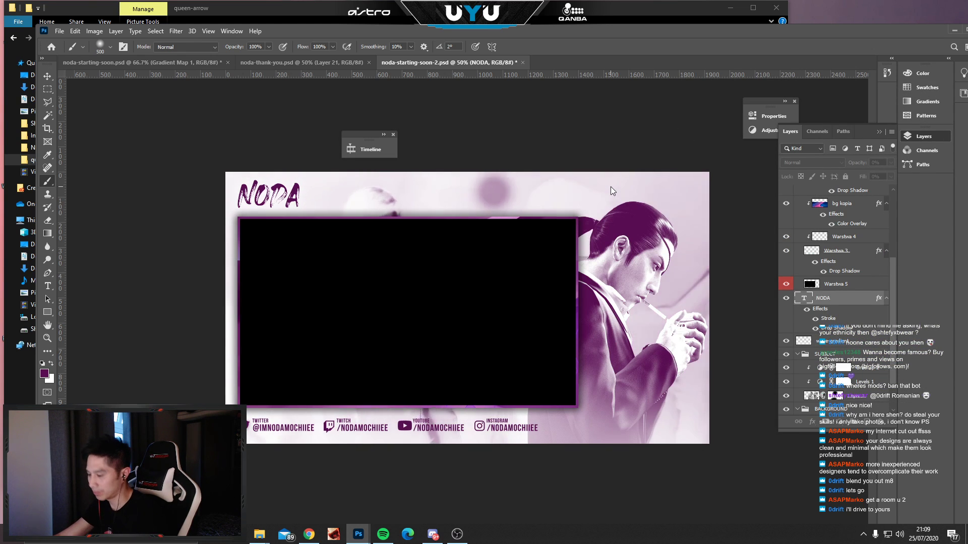
# Dock the floating Properties and Adjustments panels beneath Paths and move the collapsed Timeline panel off the artwork.
pyautogui.hotkey('ctrl', '+')
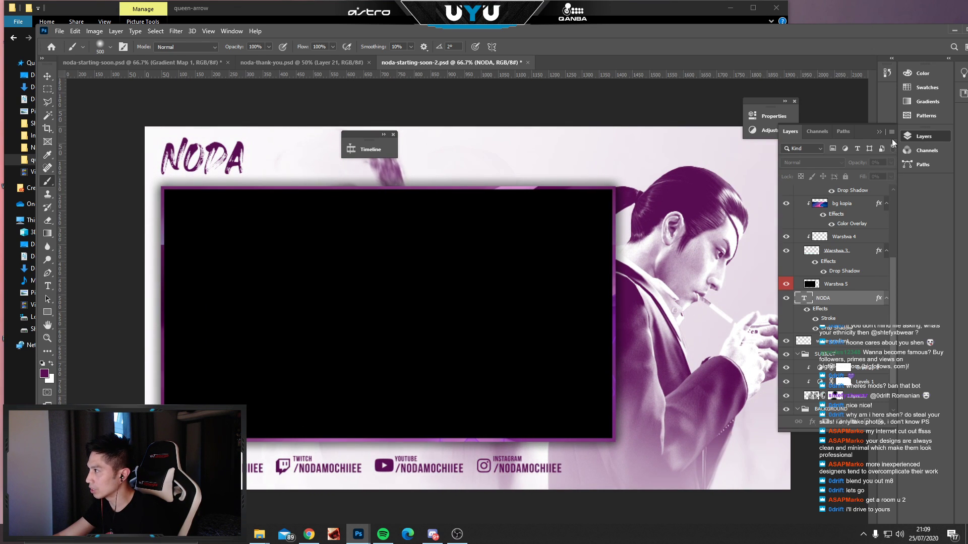
pyautogui.click(878, 131)
pyautogui.moveTo(764, 104); pyautogui.dragTo(911, 179)
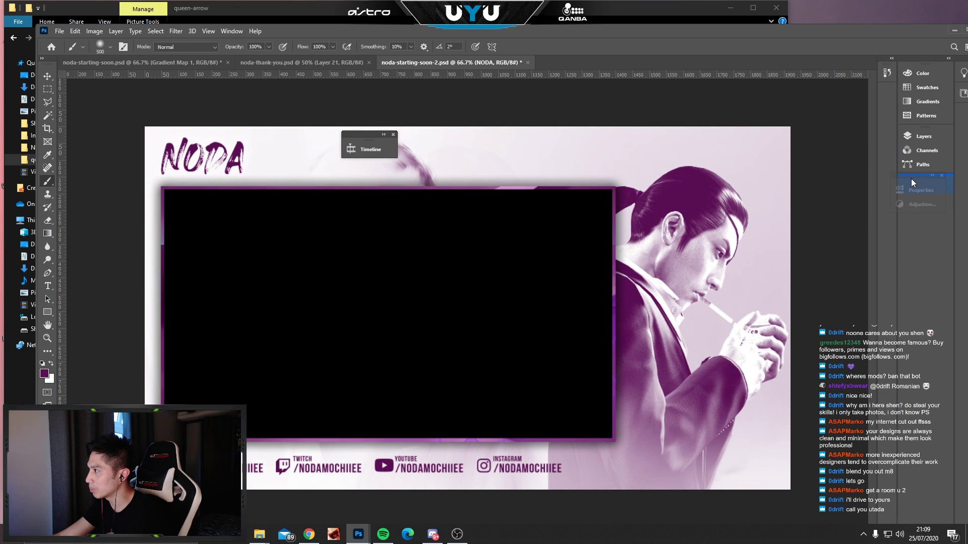
pyautogui.moveTo(364, 134); pyautogui.dragTo(830, 257)
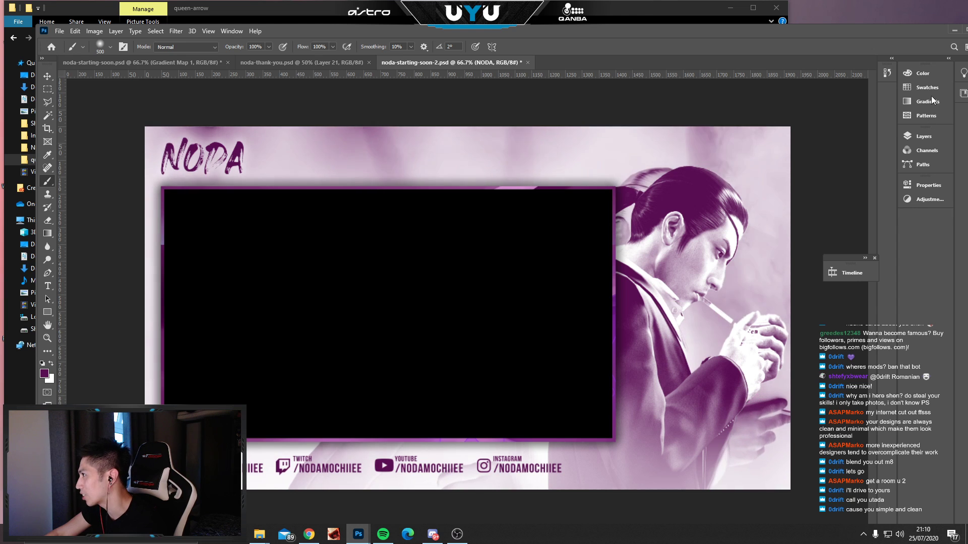
# Check the Color Overlay settings of the bg kopia 2 layer in the main screen group.
pyautogui.click(930, 136)
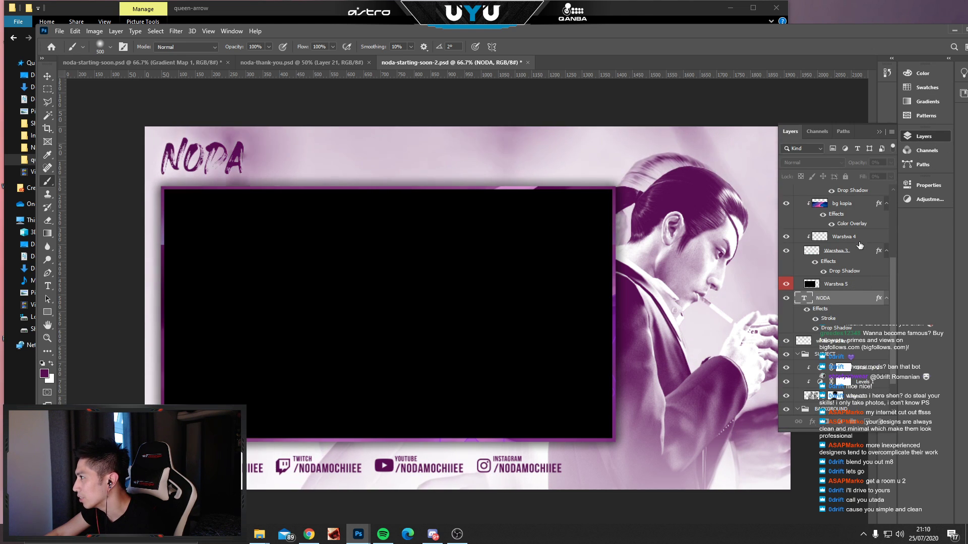
pyautogui.scroll(4, 852, 267)
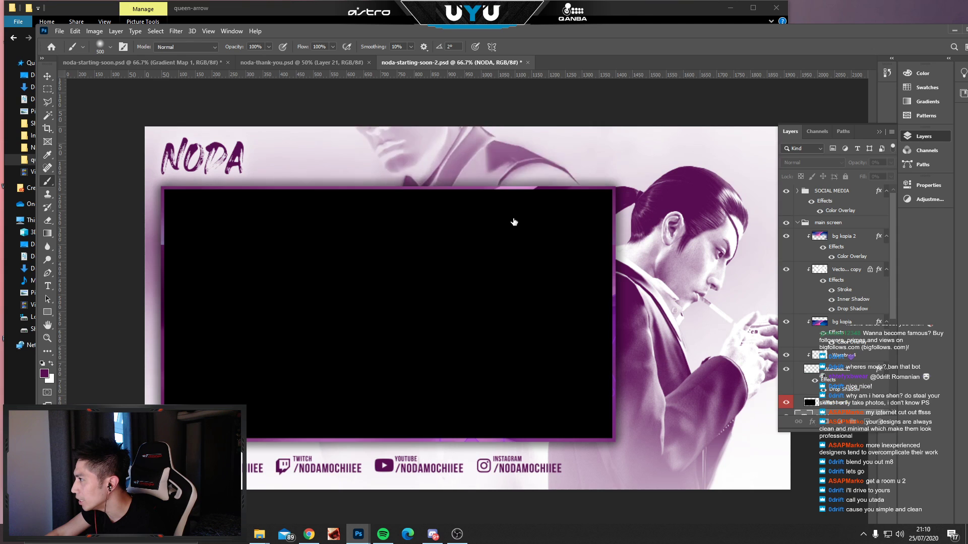
pyautogui.click(831, 246)
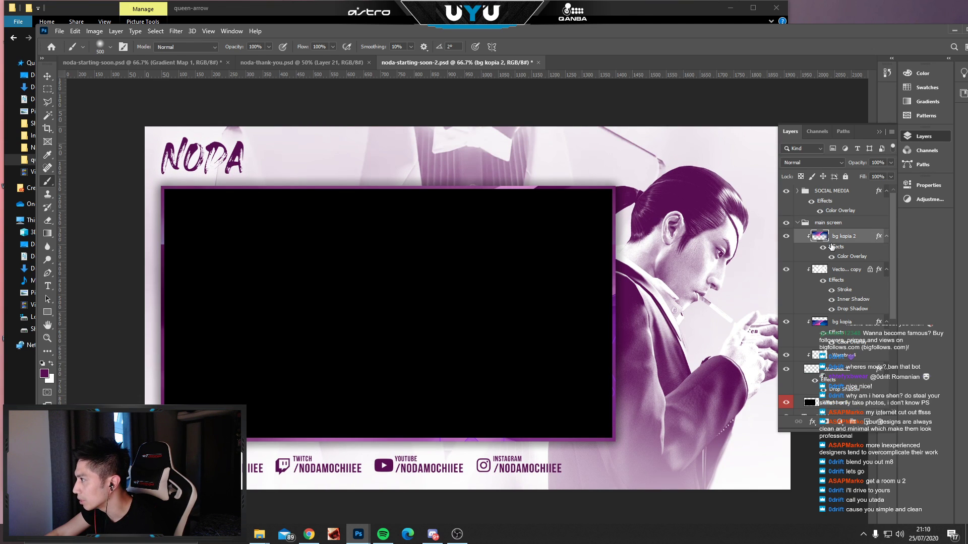
pyautogui.click(810, 425)
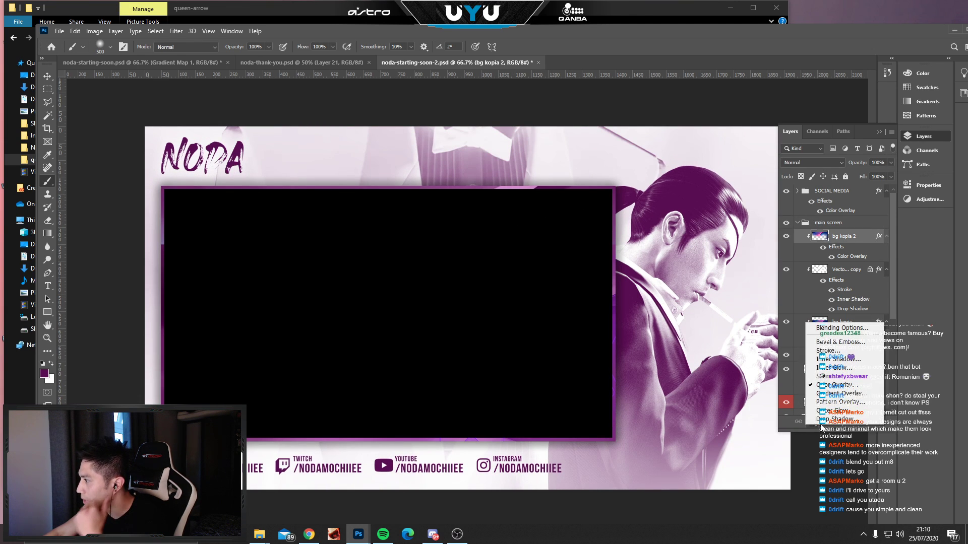
pyautogui.click(839, 386)
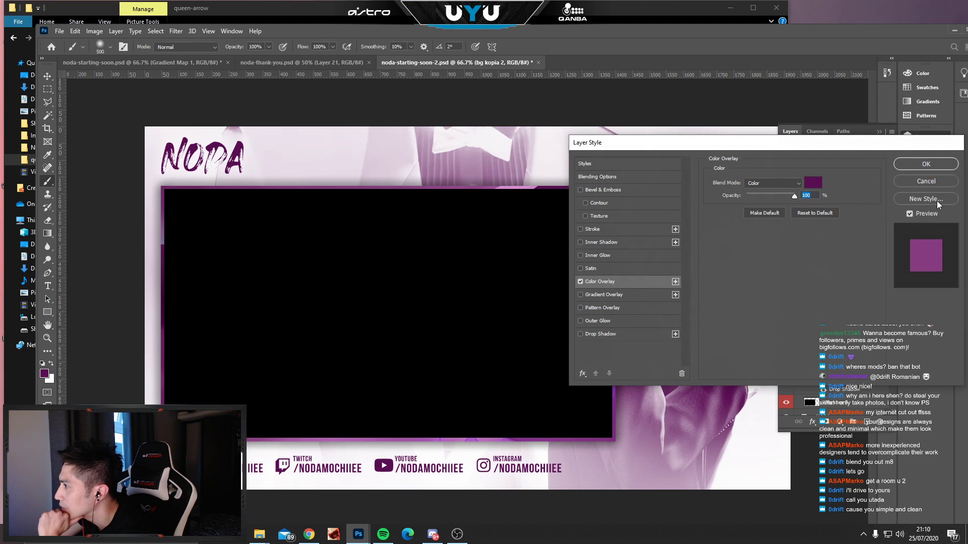
pyautogui.click(926, 163)
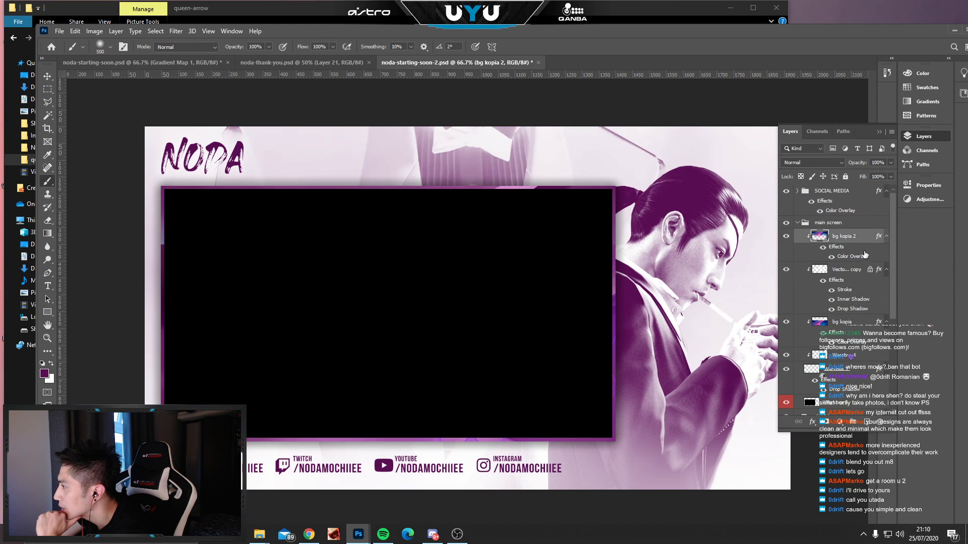
# Recolour the Drop Shadow of the Vector Smart Object copy layer with the dark purple foreground colour.
pyautogui.click(851, 272)
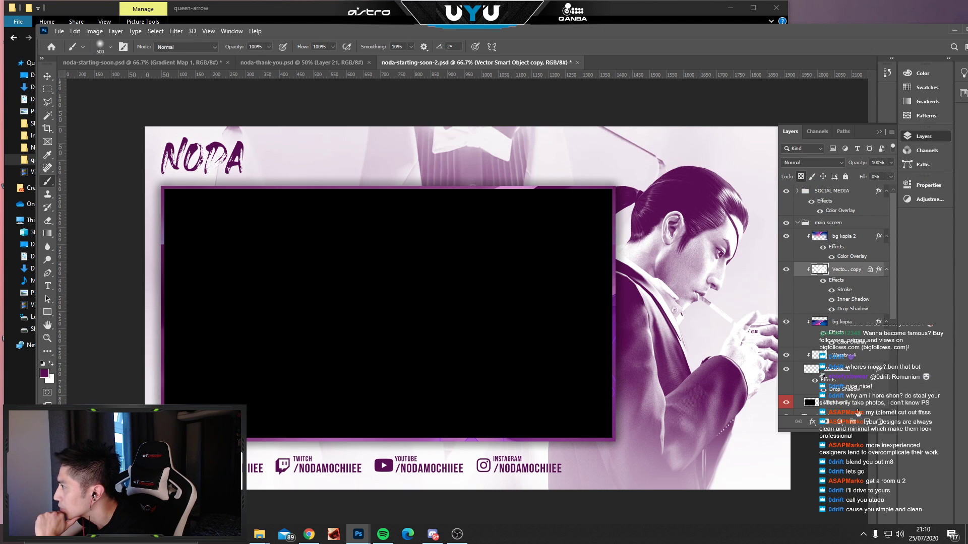
pyautogui.click(811, 422)
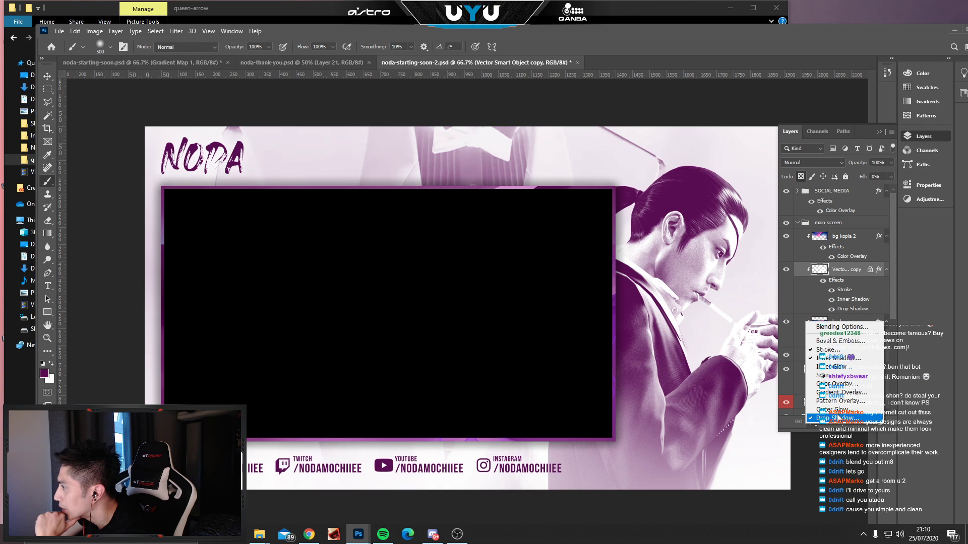
pyautogui.click(839, 420)
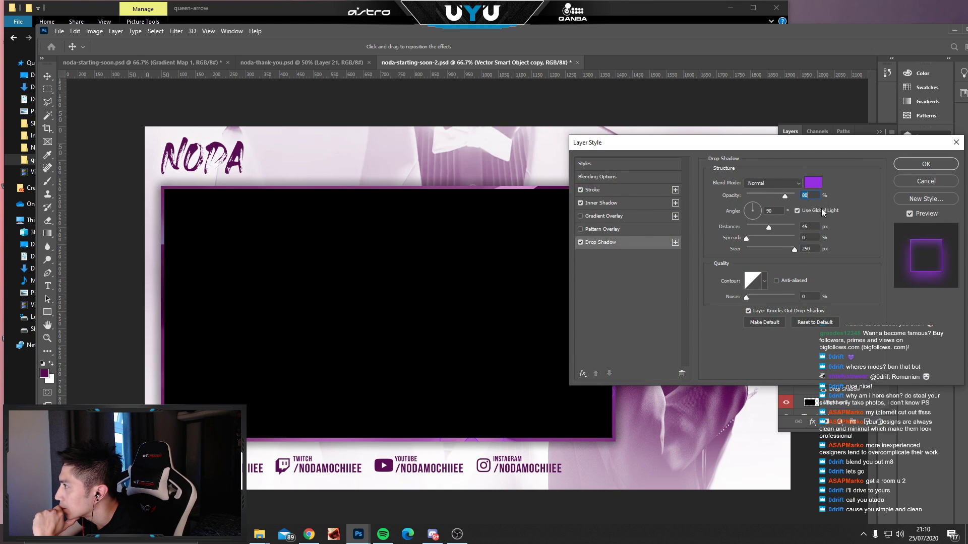
pyautogui.click(813, 183)
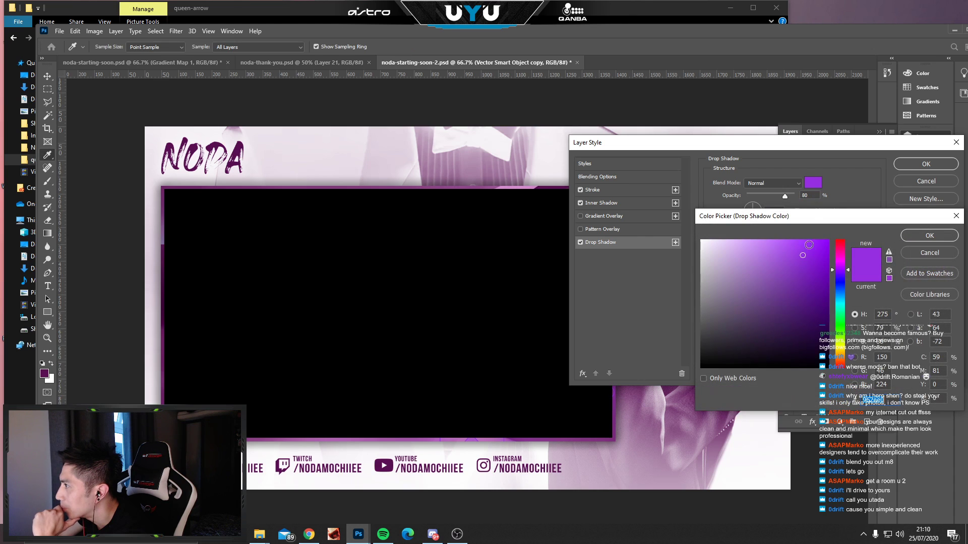
pyautogui.click(46, 374)
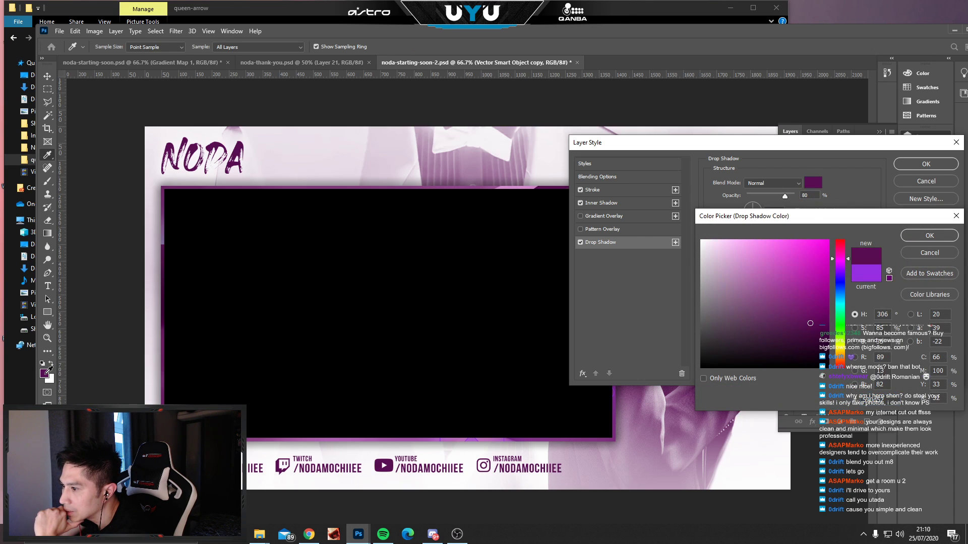
pyautogui.click(918, 241)
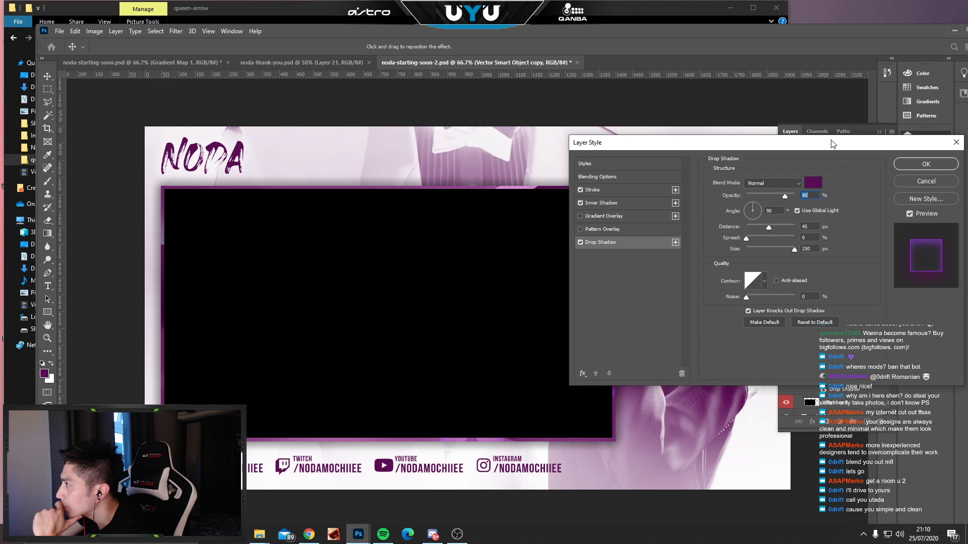
# Disable the Drop Shadow on the Vector Smart Object copy layer, keeping its Stroke and Inner Shadow, and apply the layer style.
pyautogui.moveTo(831, 145); pyautogui.dragTo(808, 269)
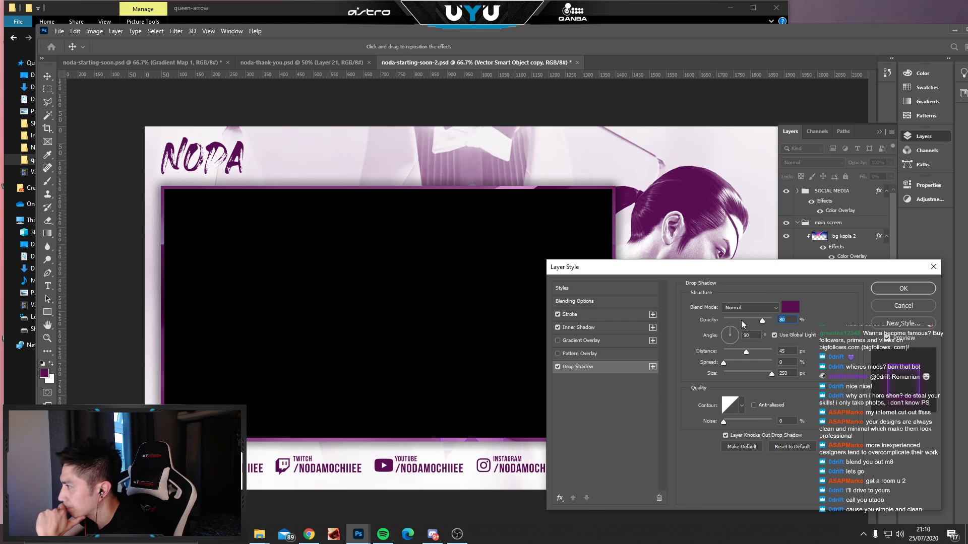
pyautogui.click(557, 367)
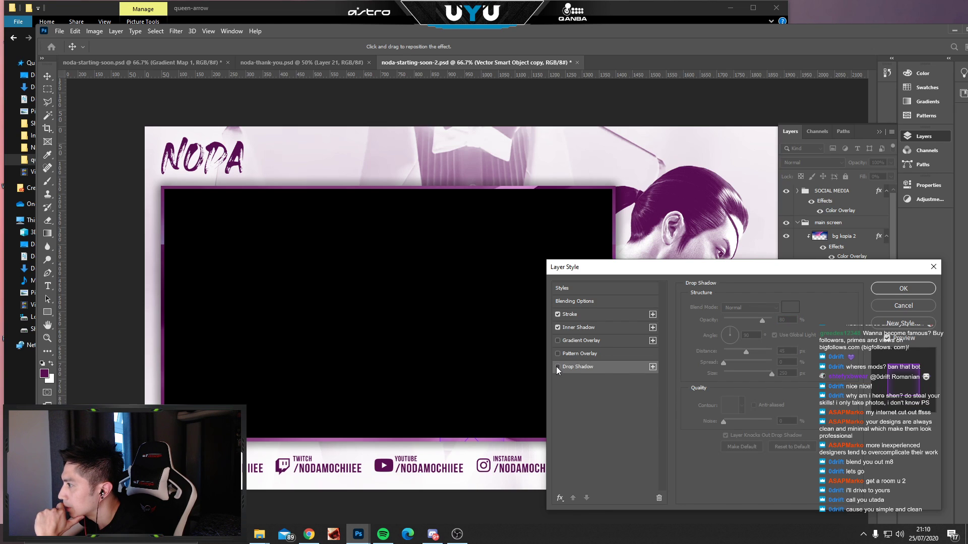
pyautogui.click(558, 328)
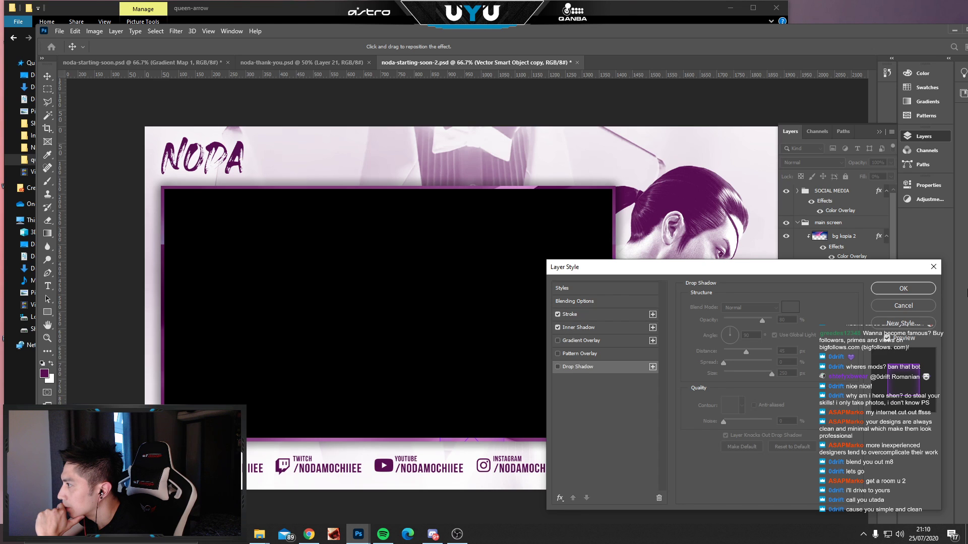
pyautogui.click(910, 288)
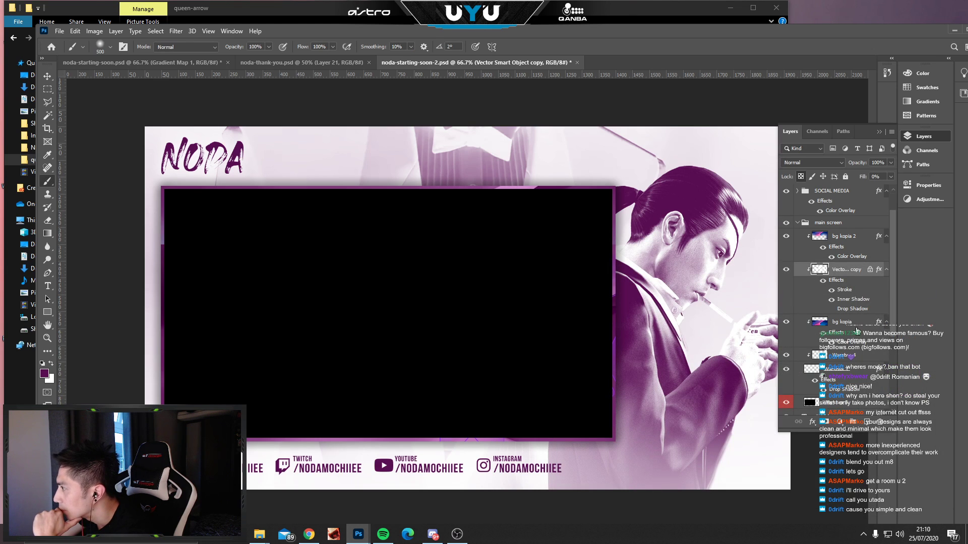
# Open the Drop Shadow settings of the Warstwa 3 layer and toggle the effect off and on to compare the frame's look.
pyautogui.scroll(-2, 857, 330)
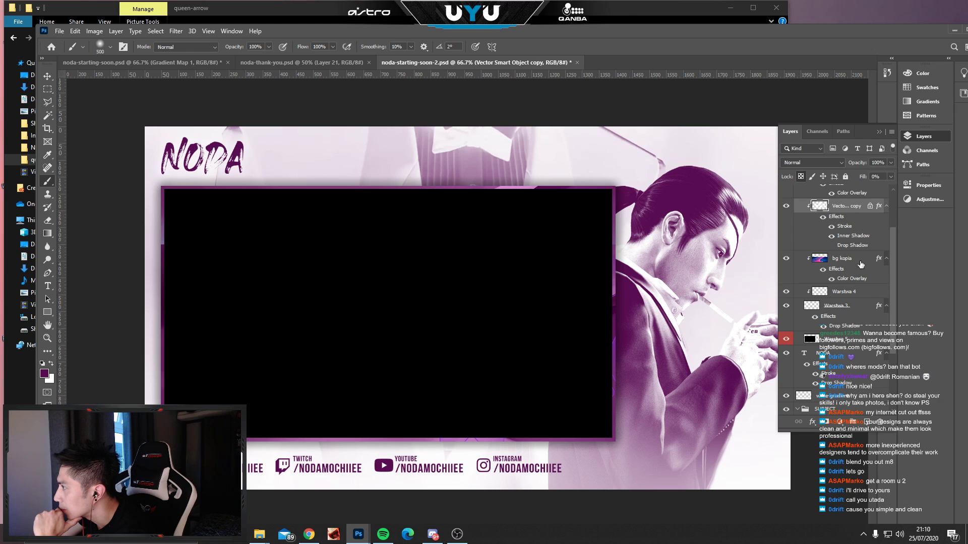
pyautogui.click(860, 264)
pyautogui.click(858, 305)
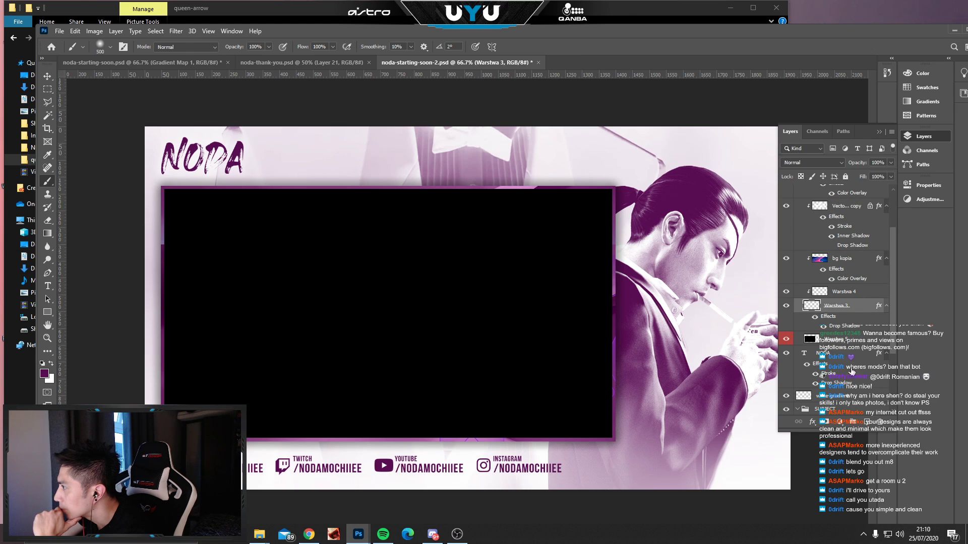
pyautogui.click(812, 424)
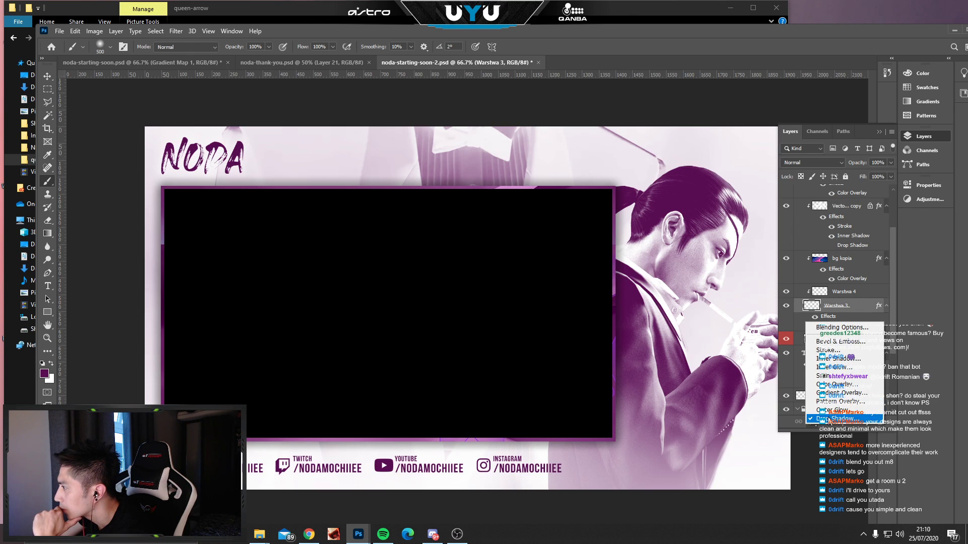
pyautogui.click(830, 419)
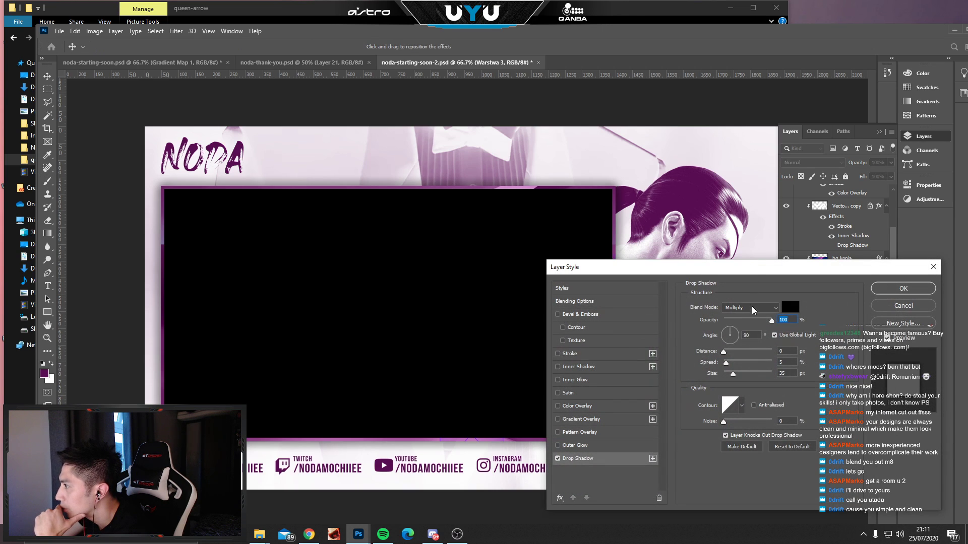
pyautogui.click(557, 457)
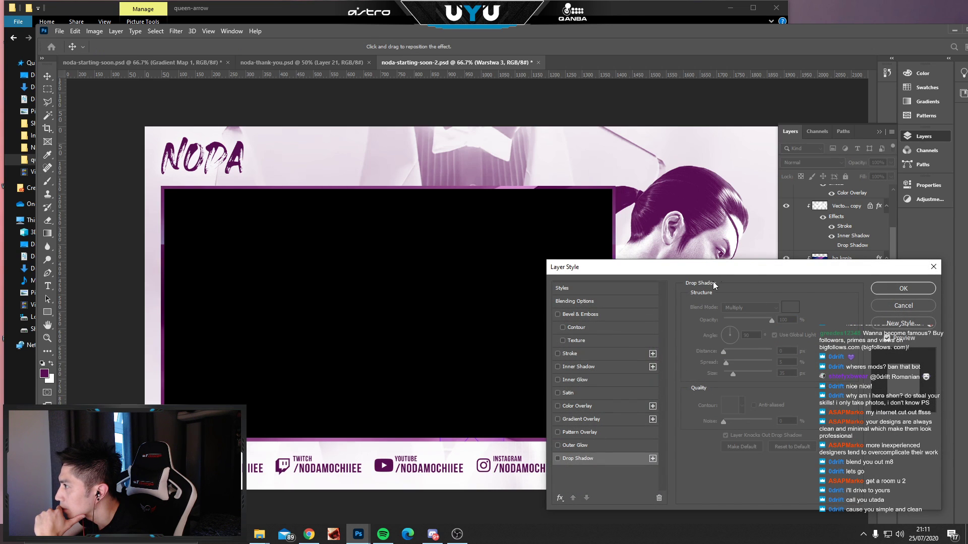
pyautogui.moveTo(713, 268); pyautogui.dragTo(809, 124)
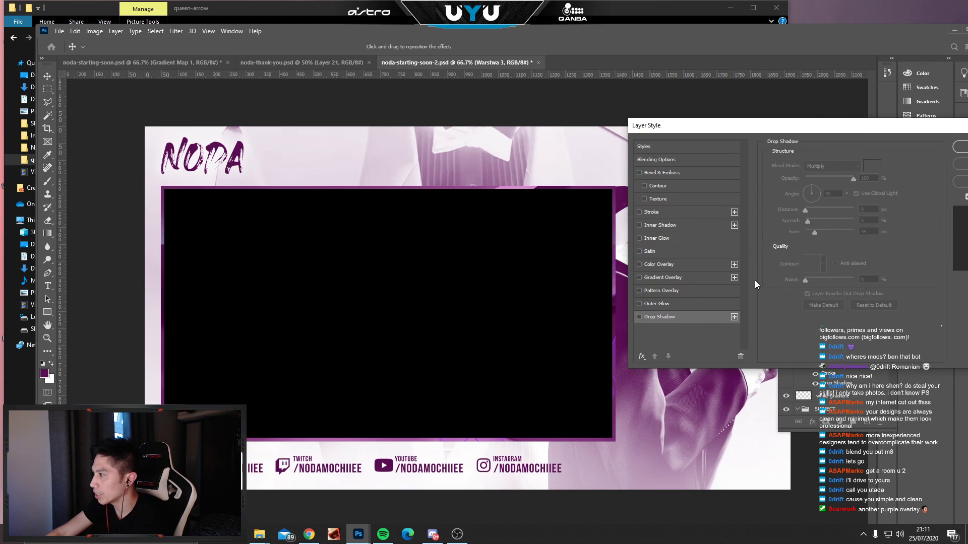
pyautogui.click(639, 317)
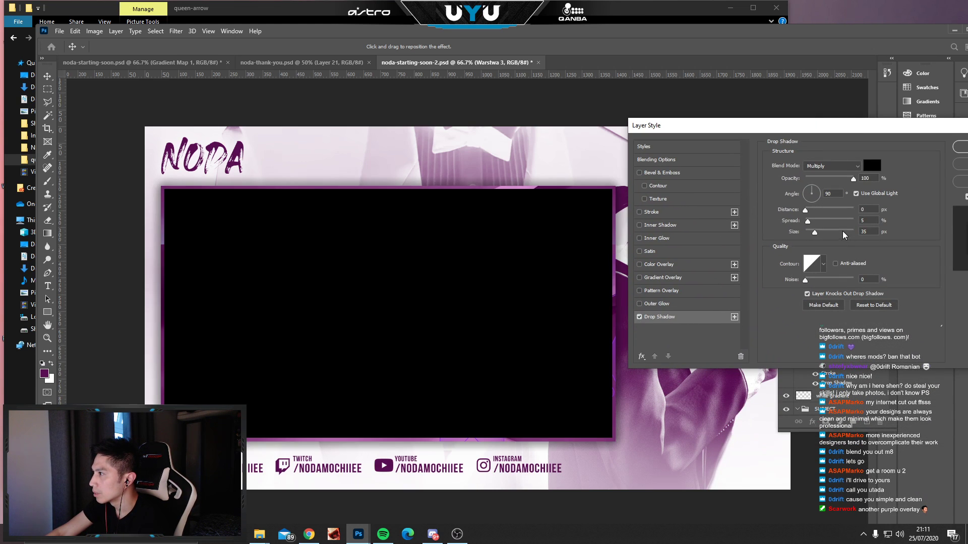
# Recolor the frame's drop shadow with the purple foreground color and set 50% opacity, 10 px distance and 0% spread.
pyautogui.click(872, 165)
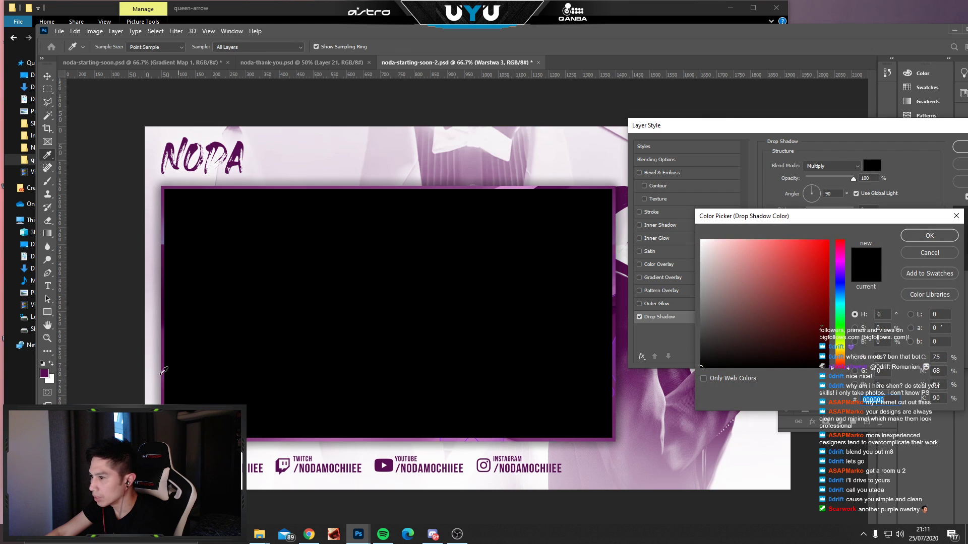
pyautogui.click(45, 373)
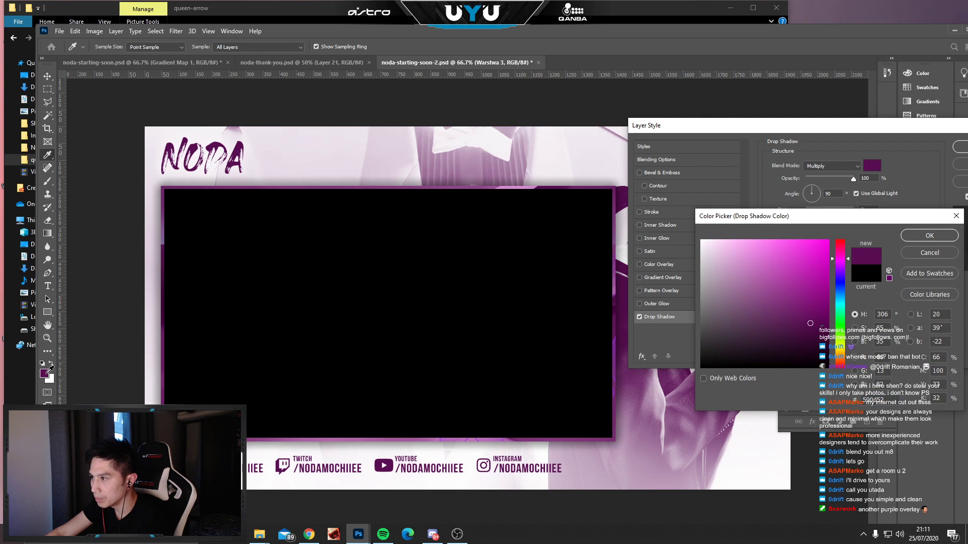
pyautogui.click(910, 236)
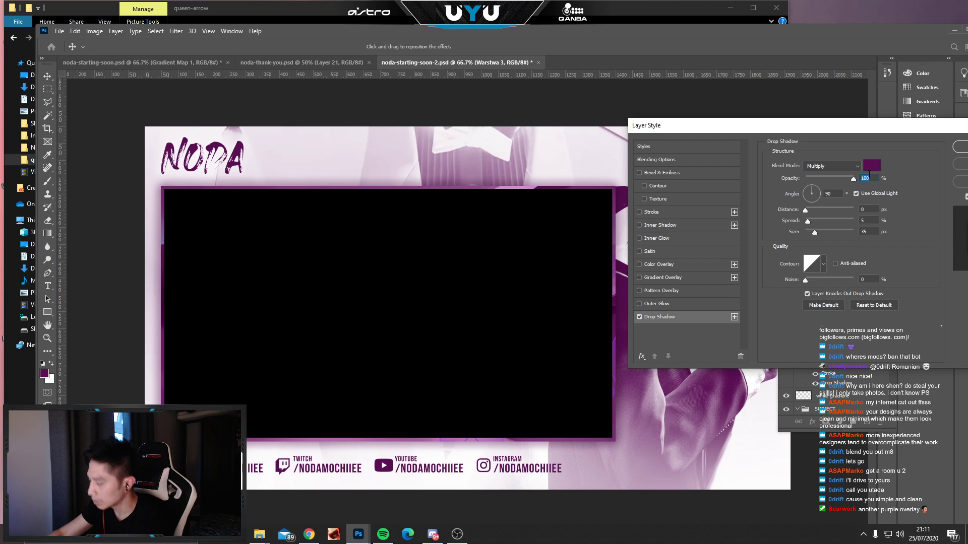
pyautogui.write('50')
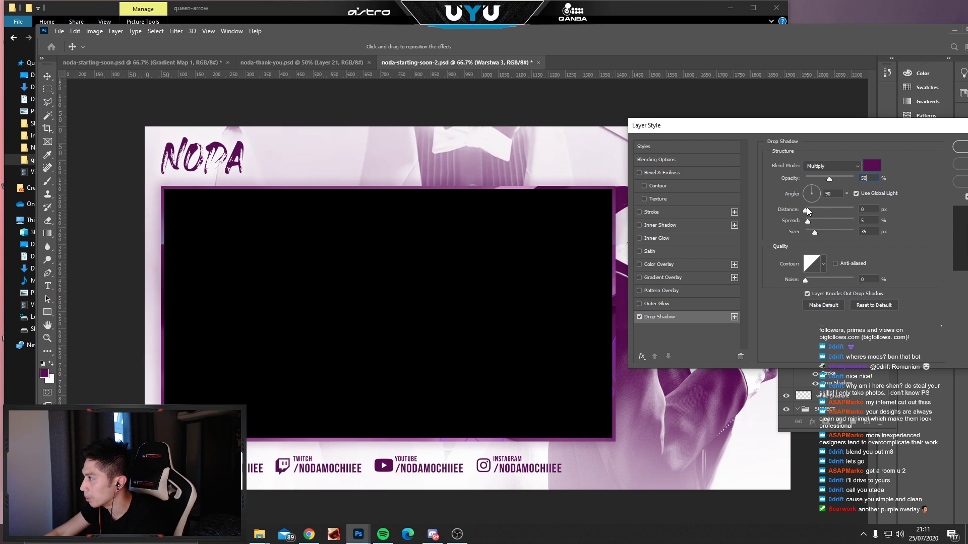
pyautogui.moveTo(809, 213); pyautogui.dragTo(811, 213)
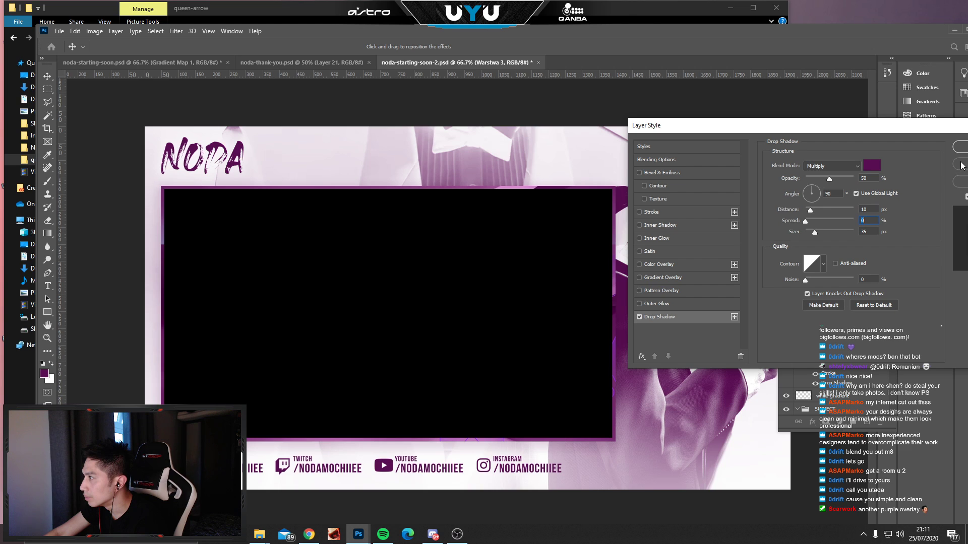
pyautogui.click(960, 146)
# Show the animation timeline clear of the artwork and play the overlay's animated background.
pyautogui.press('b')
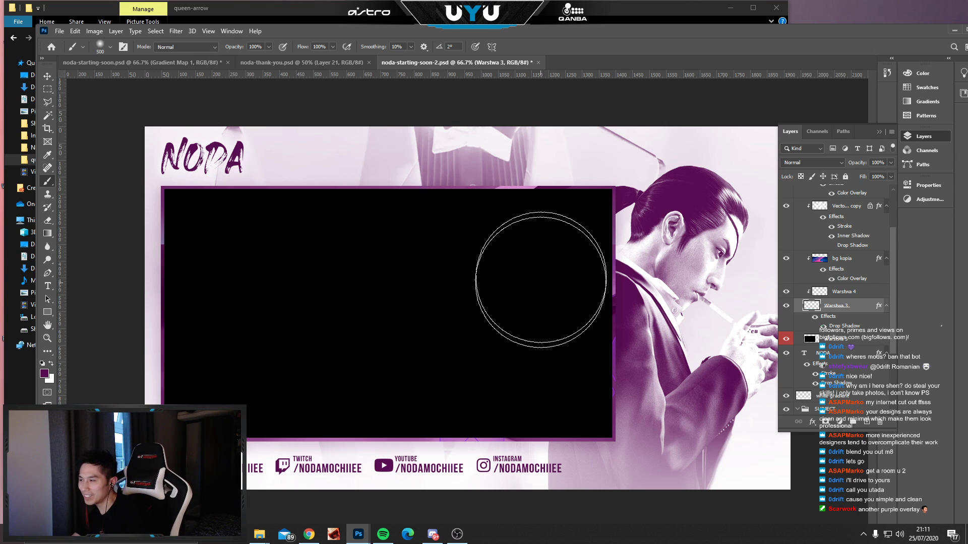
pyautogui.click(878, 133)
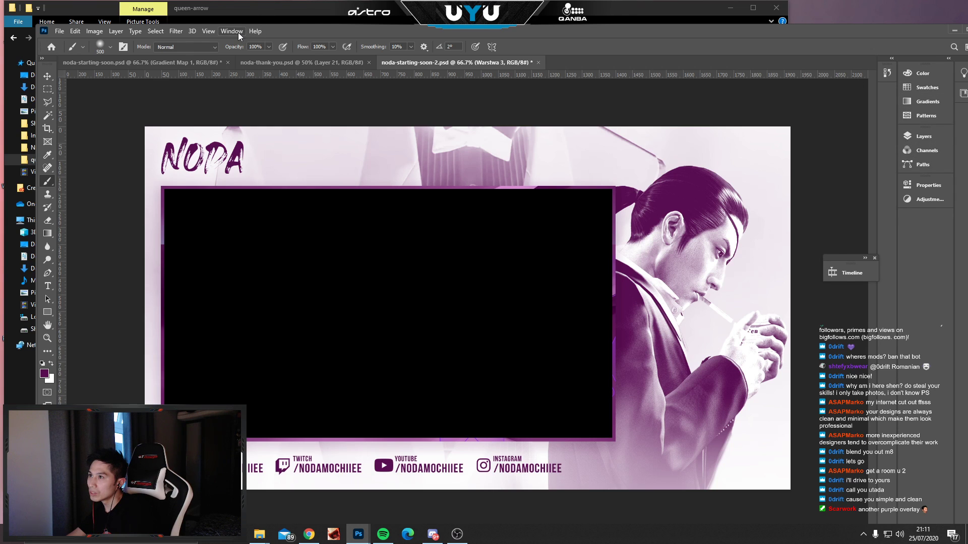
pyautogui.click(852, 273)
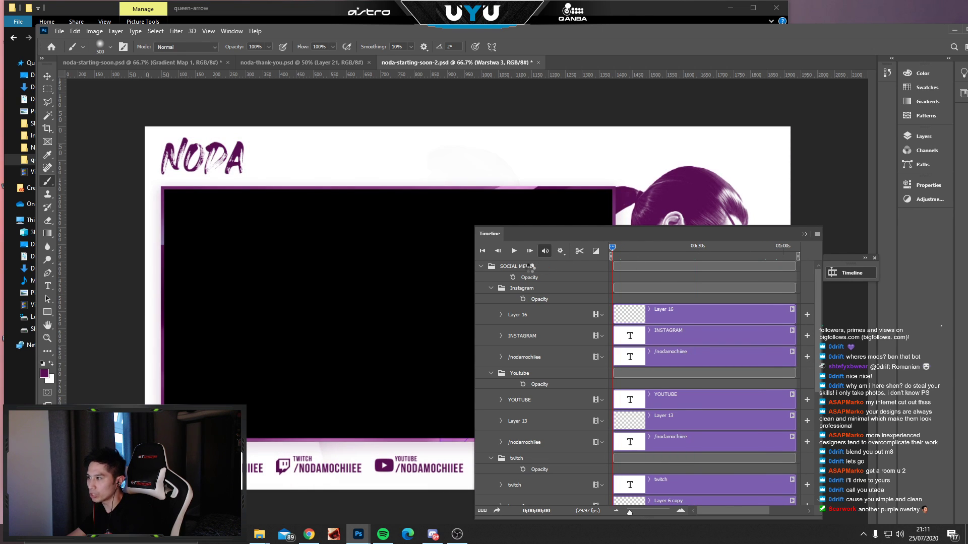
pyautogui.moveTo(578, 232); pyautogui.dragTo(867, 66)
pyautogui.moveTo(713, 30)
pyautogui.mouseDown()
pyautogui.moveTo(654, 5)
pyautogui.moveTo(705, 30)
pyautogui.moveTo(708, 14)
pyautogui.mouseUp()
pyautogui.moveTo(815, 62); pyautogui.dragTo(639, 121)
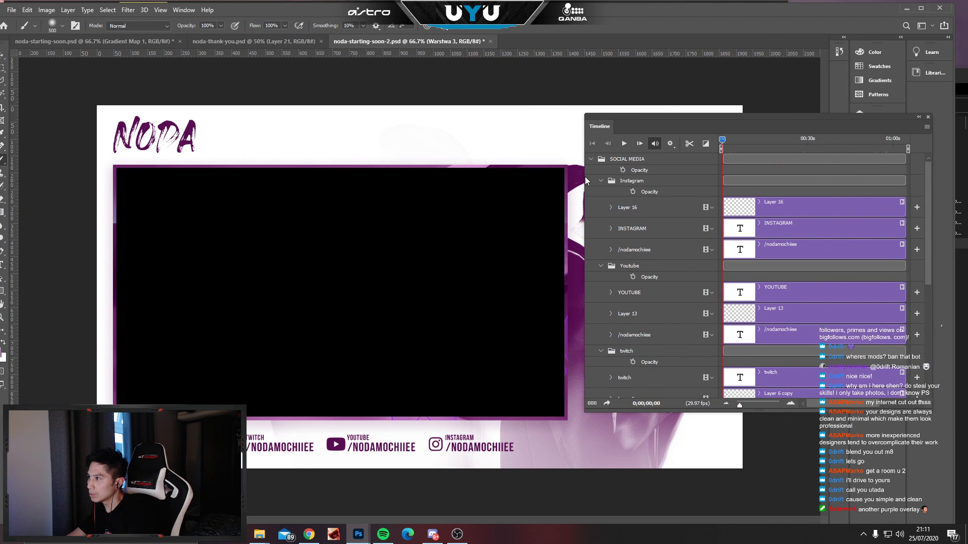
pyautogui.moveTo(583, 182); pyautogui.dragTo(697, 182)
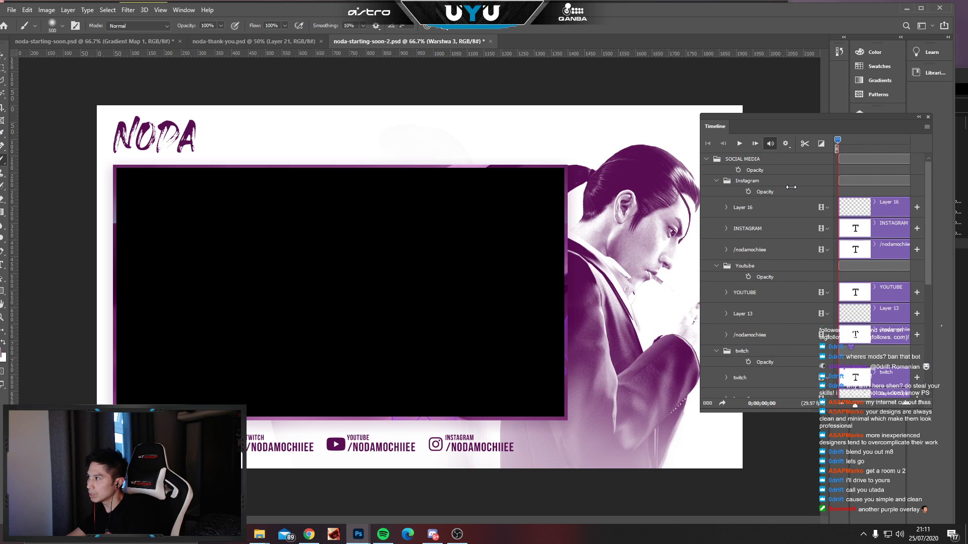
pyautogui.moveTo(792, 118); pyautogui.dragTo(855, 166)
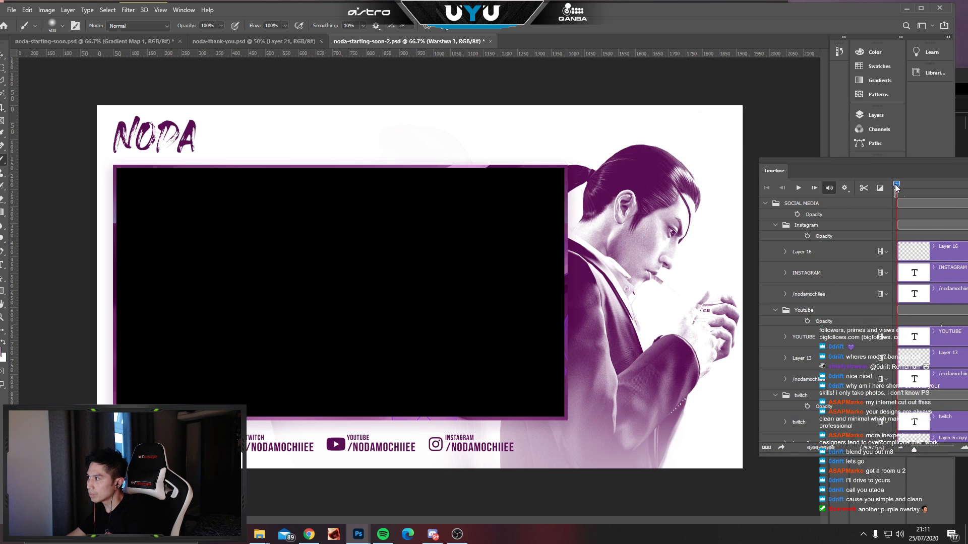
pyautogui.press('space')
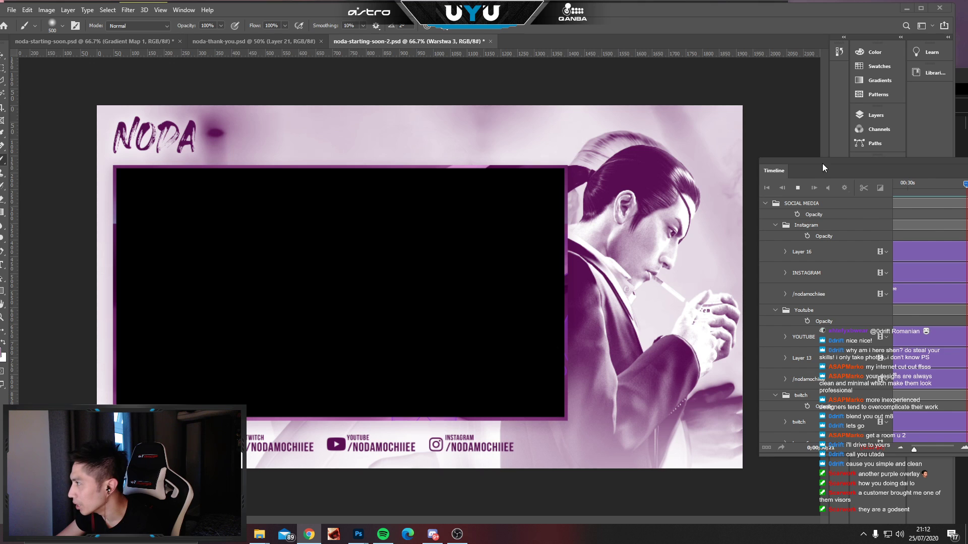
# Return the timeline playhead to the first frame and collapse the timeline.
pyautogui.moveTo(823, 164); pyautogui.dragTo(735, 141)
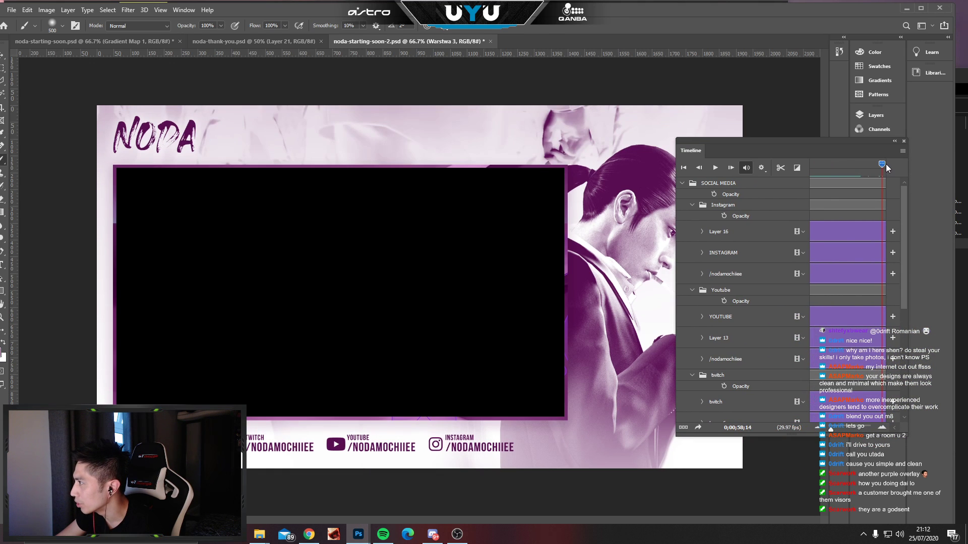
pyautogui.moveTo(884, 165); pyautogui.dragTo(819, 175)
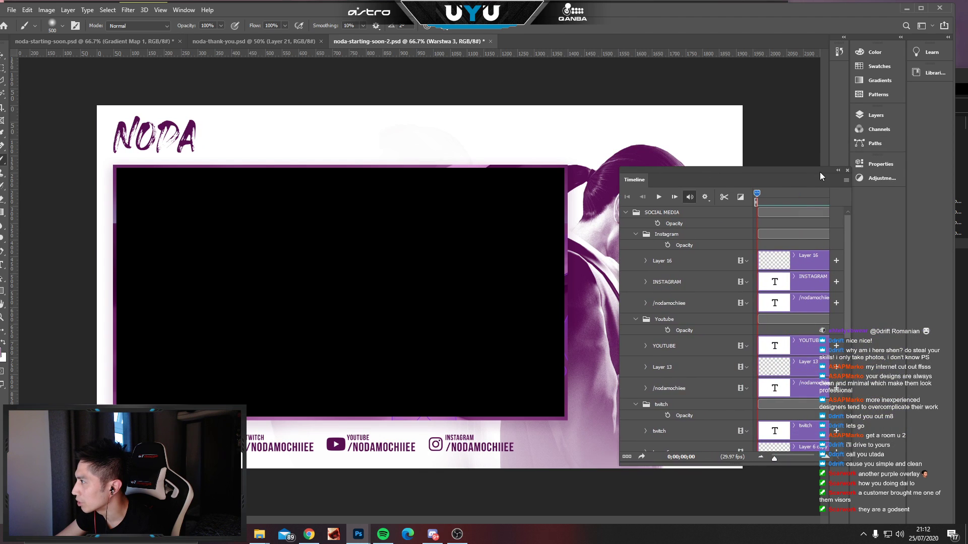
pyautogui.moveTo(748, 171); pyautogui.dragTo(818, 76)
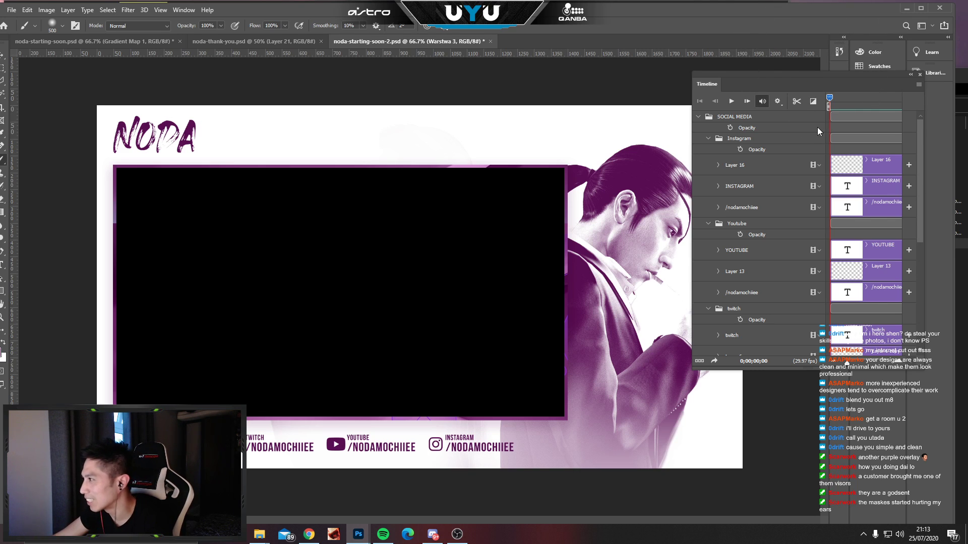
pyautogui.click(910, 75)
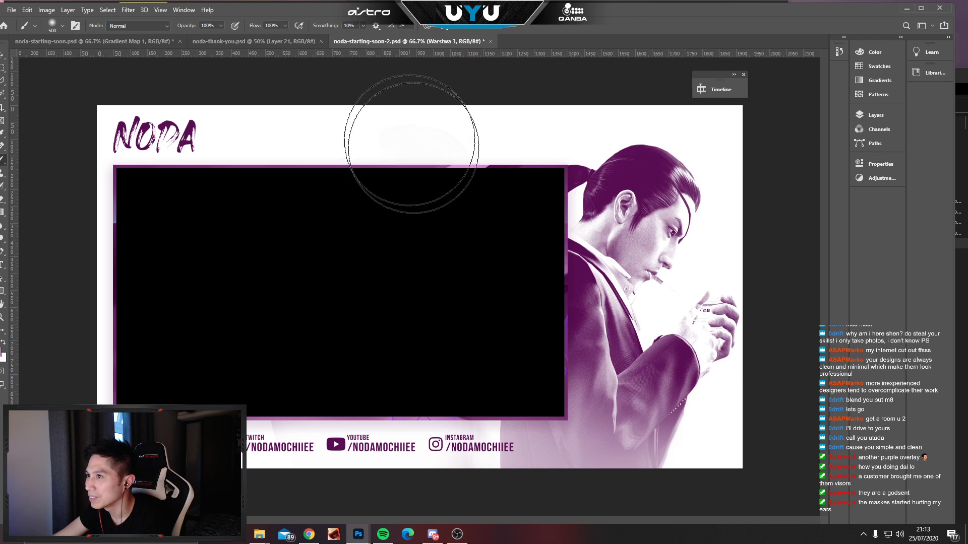
# Save the overlay on the computer as the Photoshop file noda-intermission in the Noda folder, with Maximize Compatibility on.
pyautogui.click(11, 10)
pyautogui.click(26, 132)
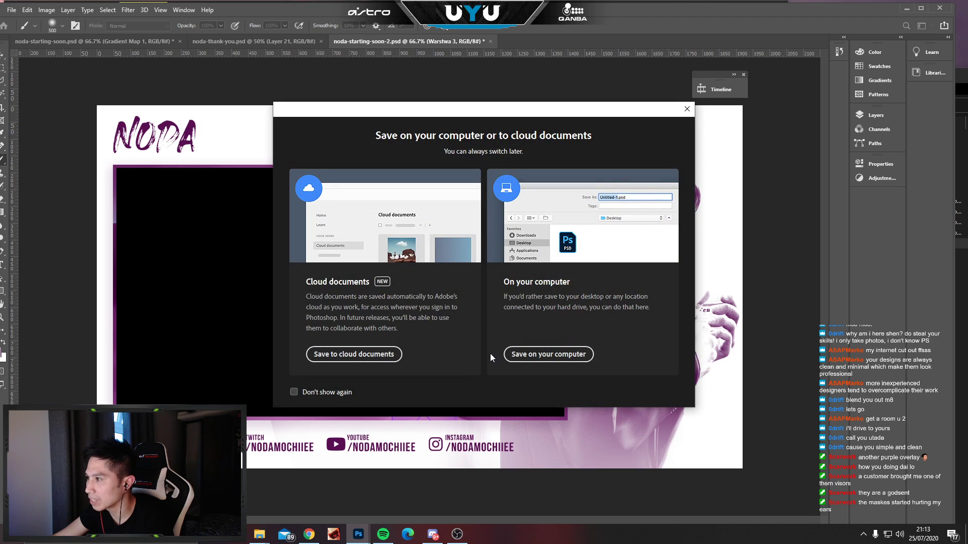
pyautogui.click(529, 354)
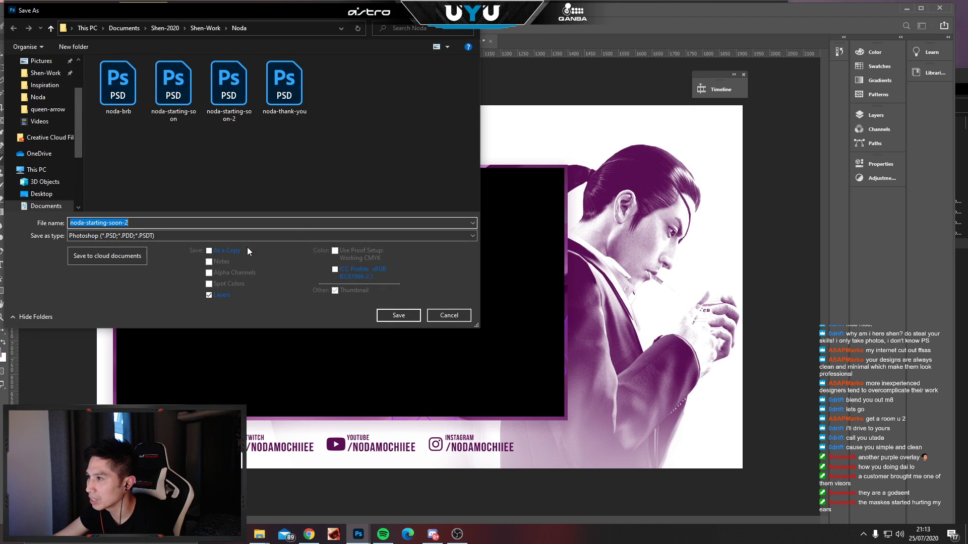
pyautogui.click(132, 224)
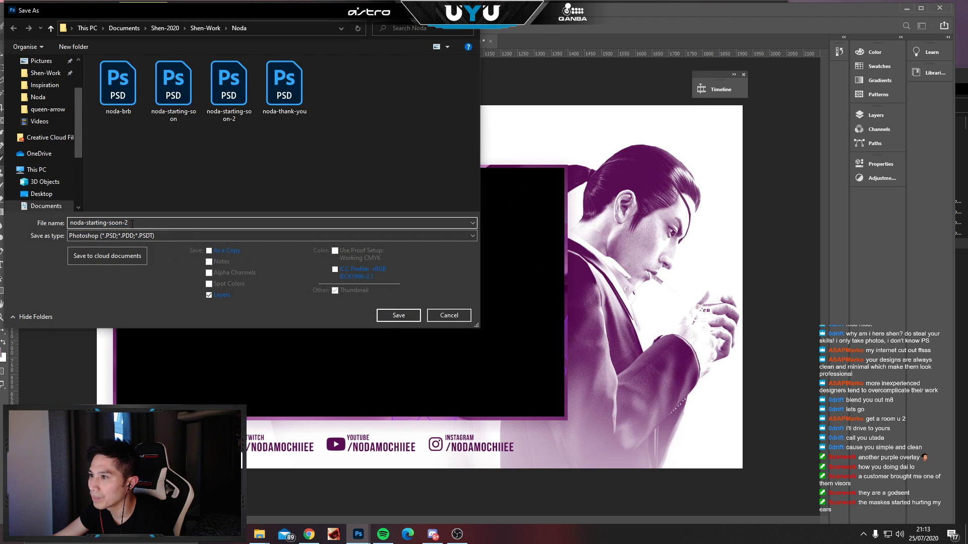
pyautogui.doubleClick(147, 222)
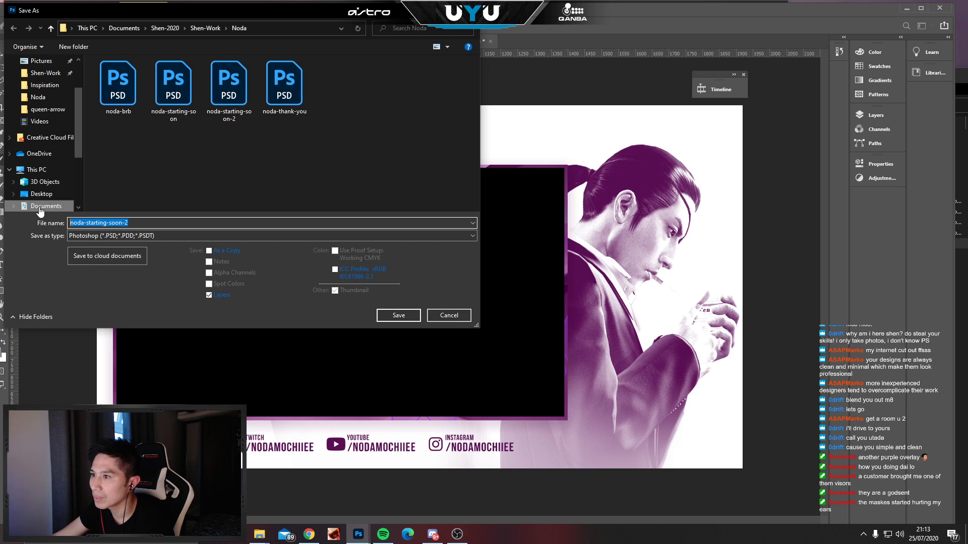
pyautogui.click(145, 222)
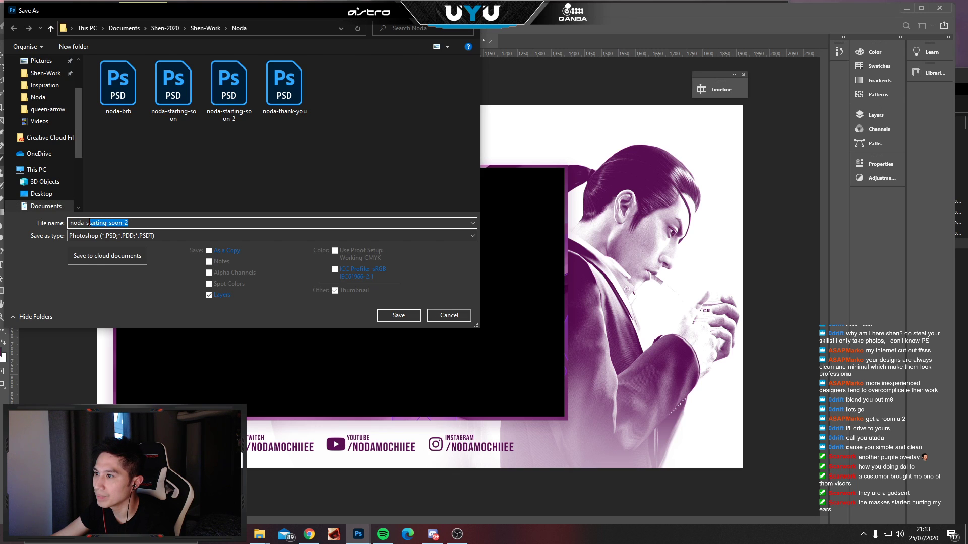
pyautogui.press('BackSpace')
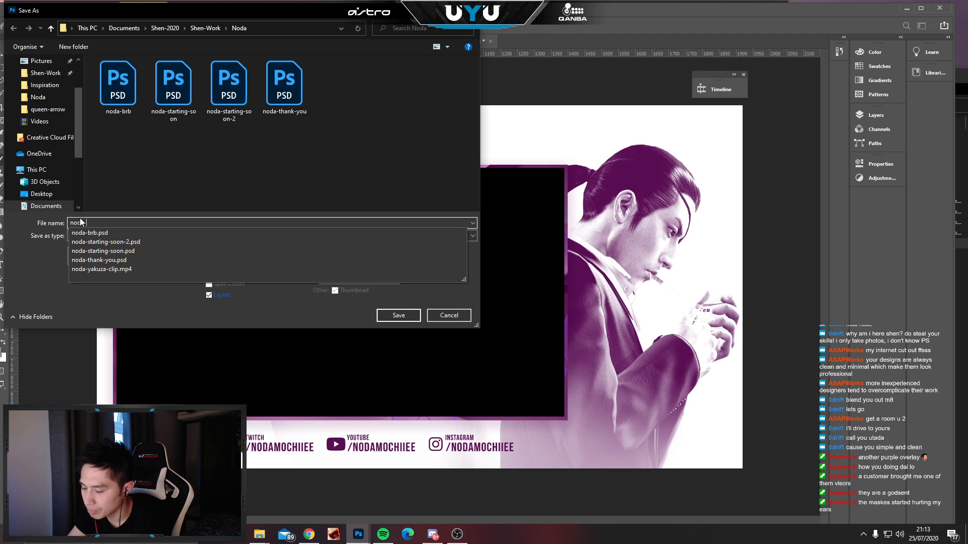
pyautogui.write('-intermission')
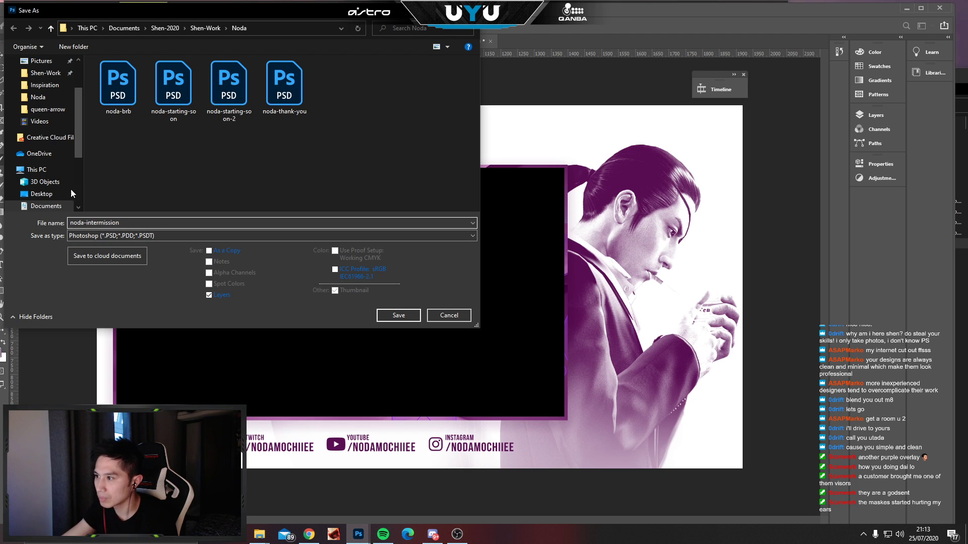
pyautogui.click(396, 316)
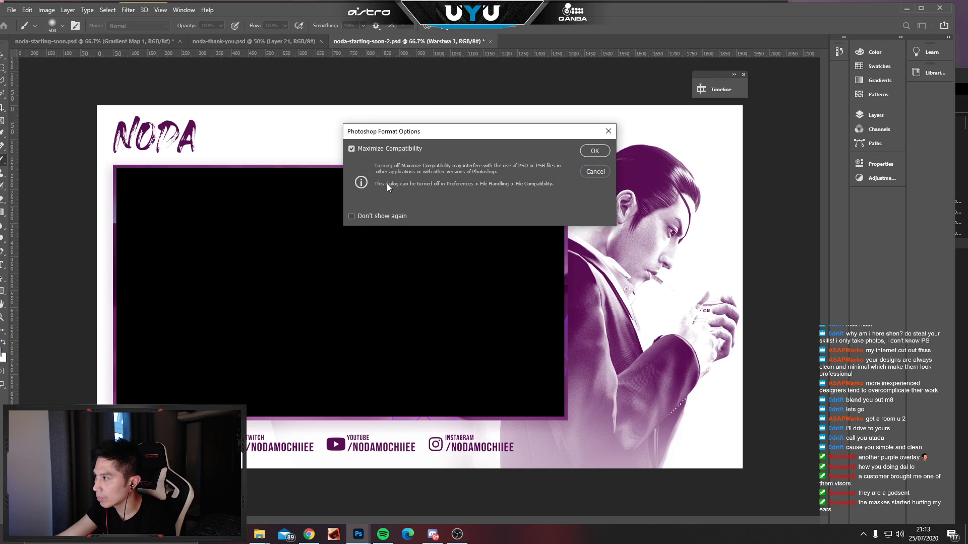
pyautogui.click(590, 152)
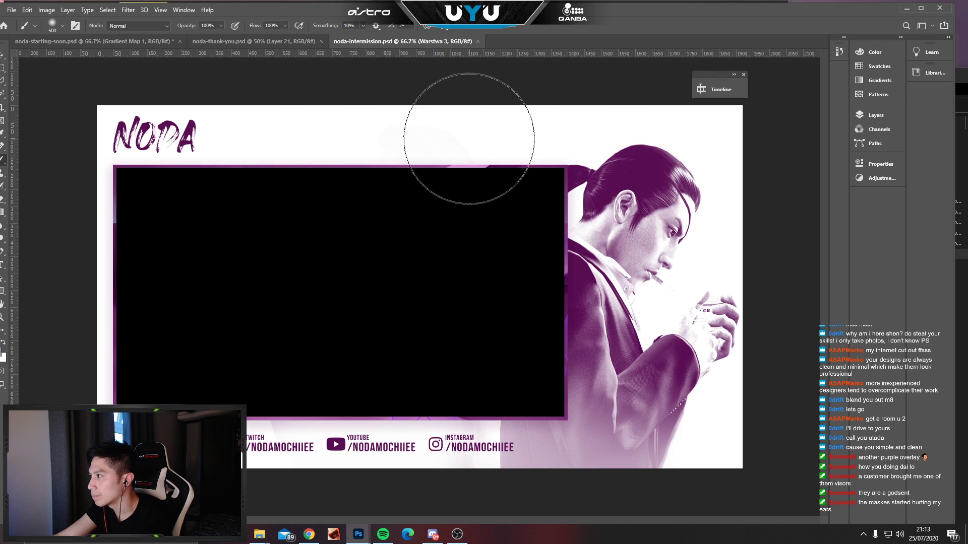
# Review the artwork in the open noda-thank-you and noda-starting-soon documents.
pyautogui.click(228, 41)
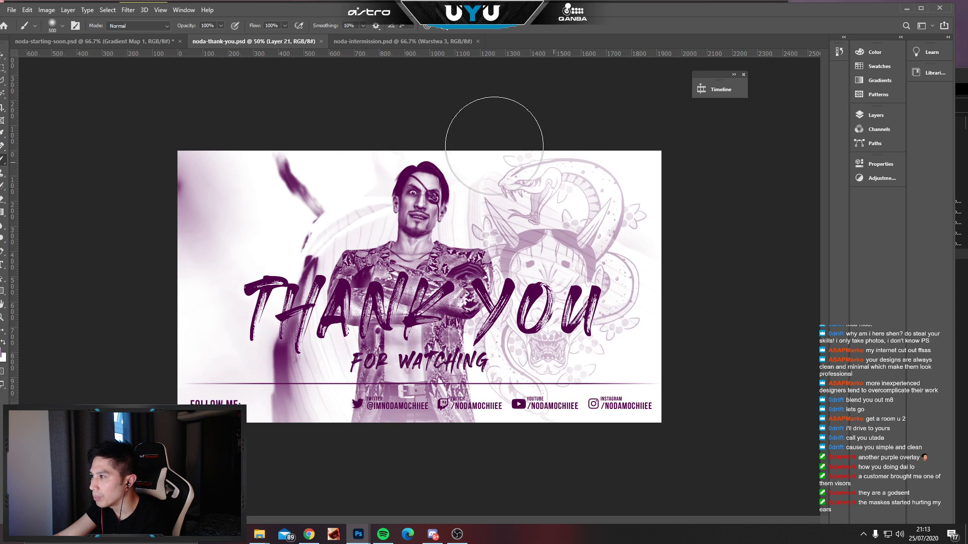
pyautogui.click(2, 56)
pyautogui.click(80, 42)
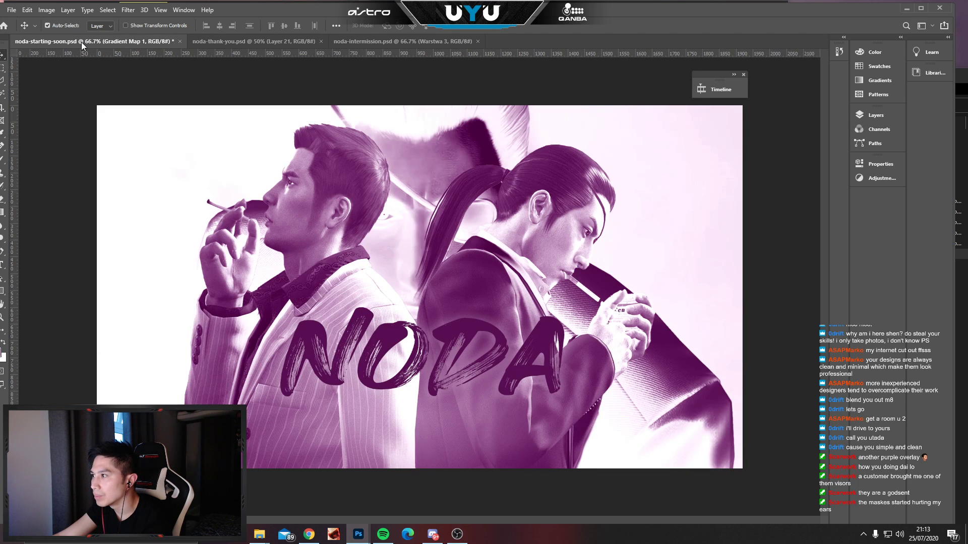
pyautogui.click(252, 41)
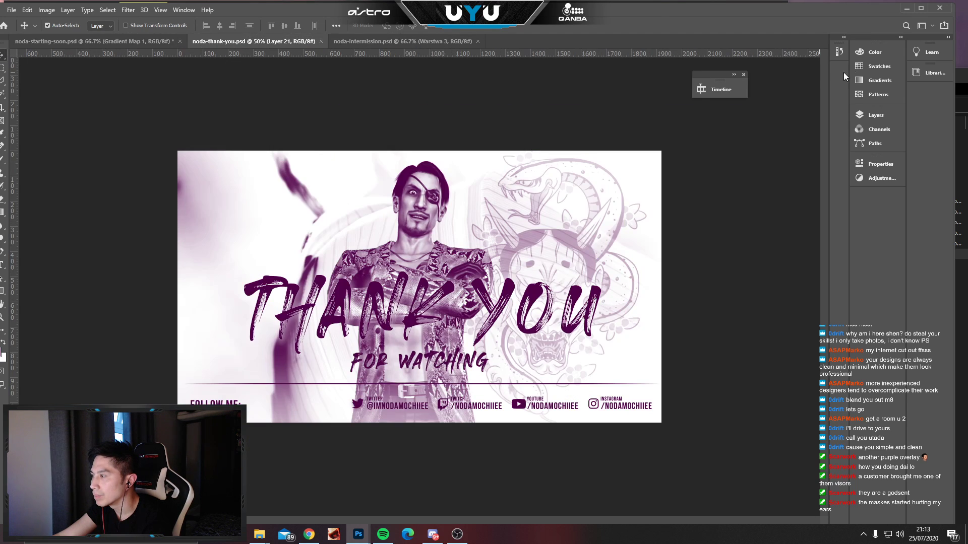
# Open noda-starting-soon-2.psd from the Noda folder in File Explorer and maximize the Photoshop window.
pyautogui.moveTo(474, 5); pyautogui.dragTo(496, 95)
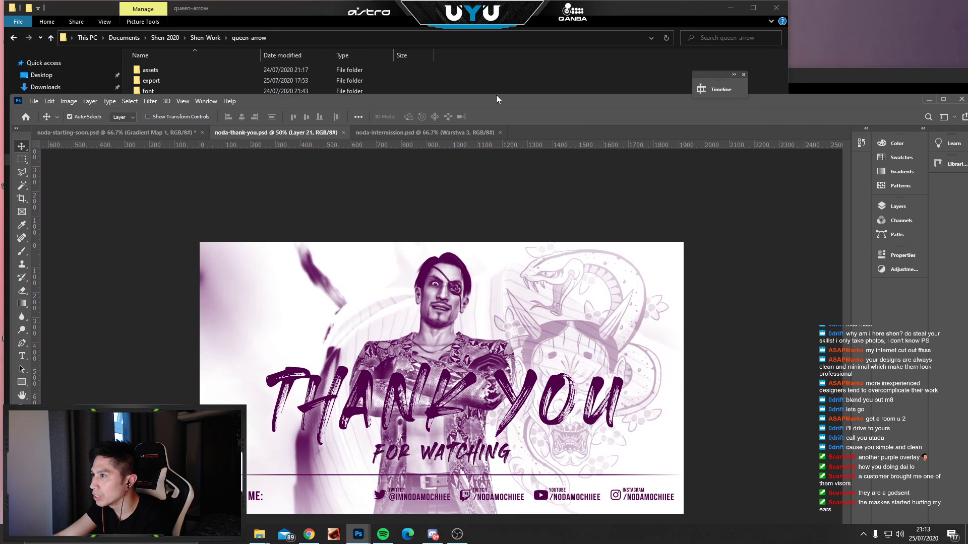
pyautogui.click(488, 81)
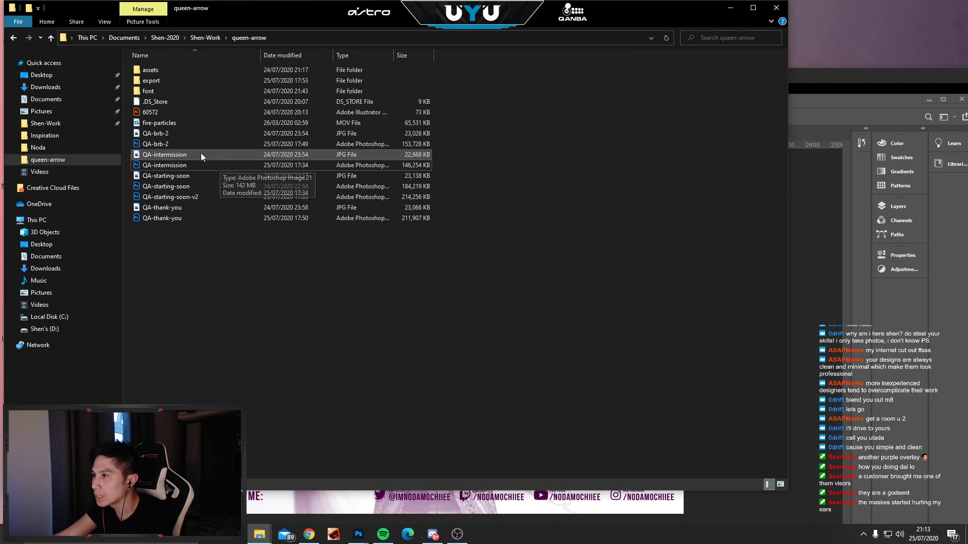
pyautogui.click(39, 148)
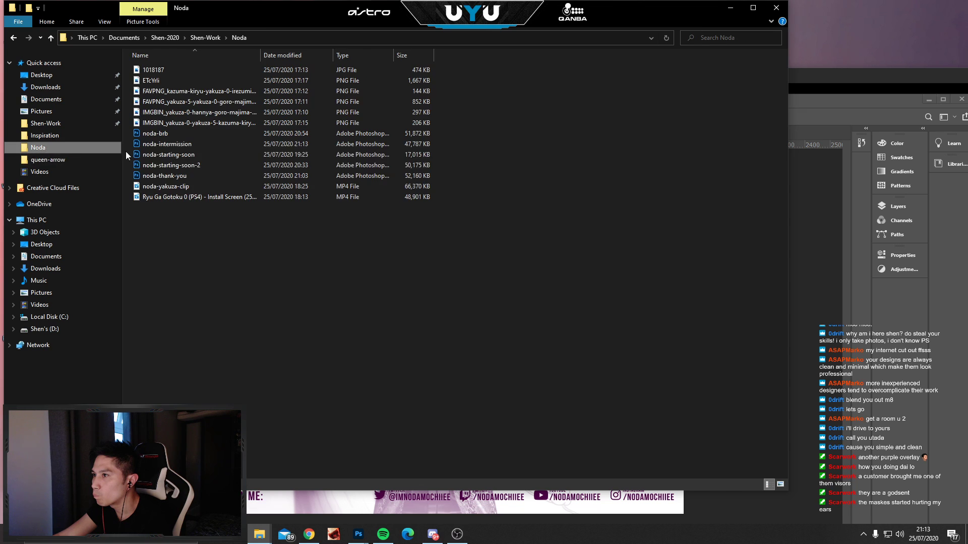
pyautogui.doubleClick(182, 174)
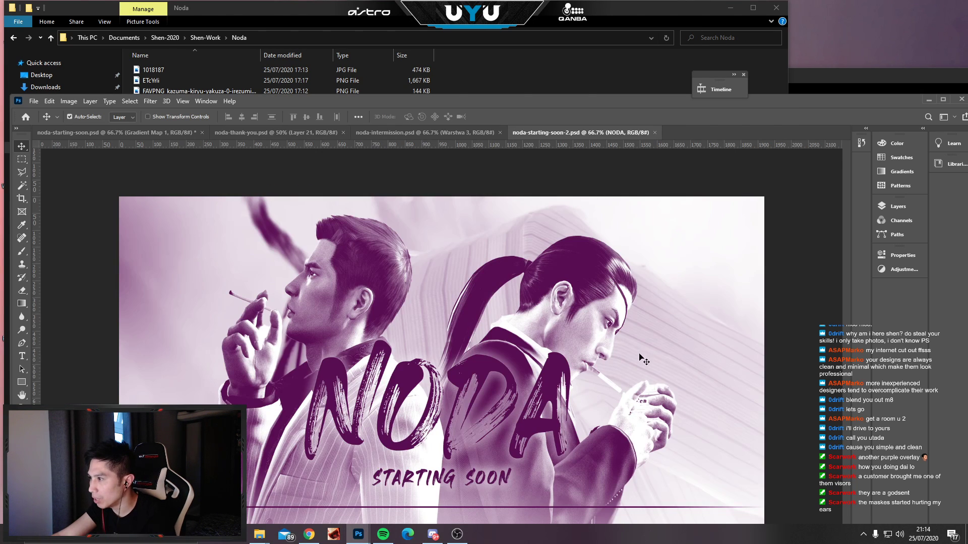
pyautogui.moveTo(461, 102); pyautogui.dragTo(456, 0)
# Try replacing the large NODA title text with THANK YOU.
pyautogui.click(10, 260)
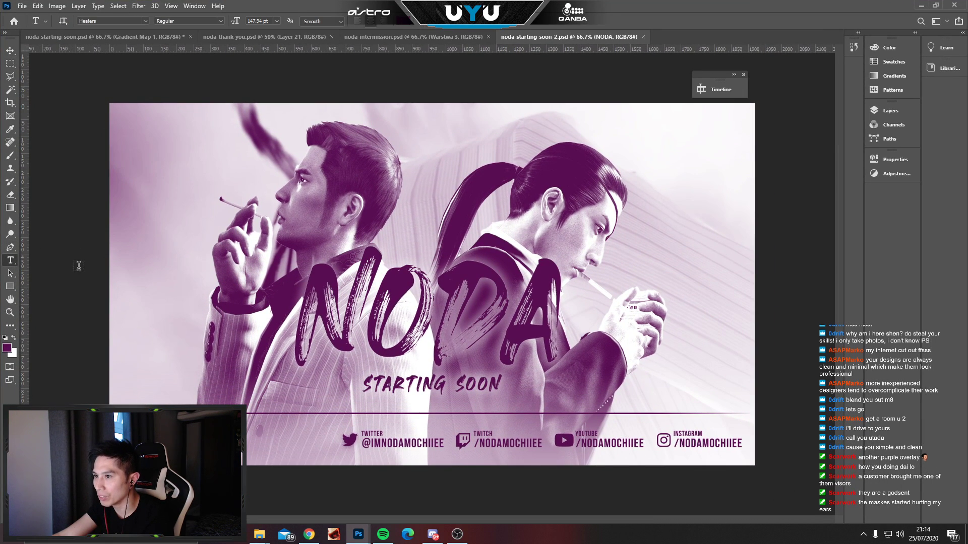
pyautogui.doubleClick(417, 333)
pyautogui.write('THSANK')
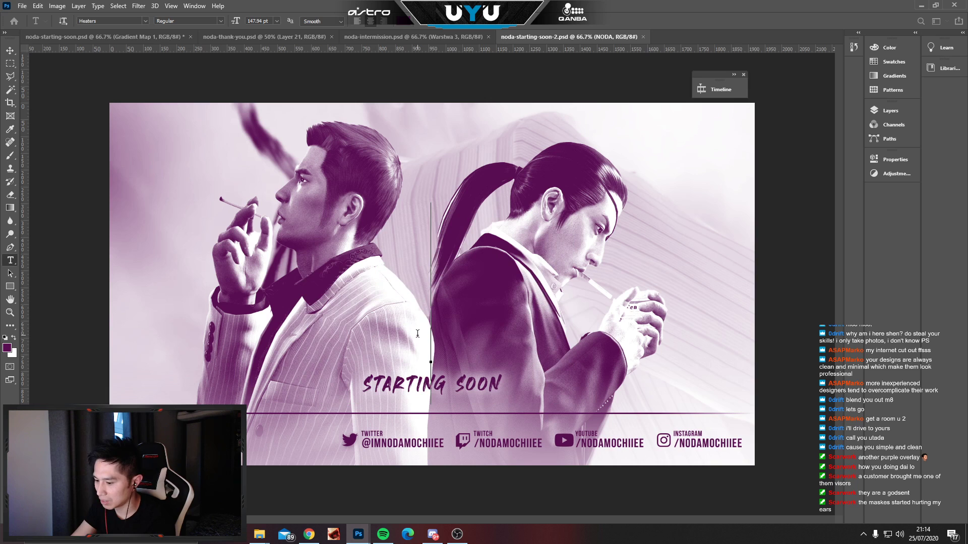
pyautogui.press('BackSpace')
pyautogui.press('BackSpace')
pyautogui.press('BackSpace')
pyautogui.press('BackSpace')
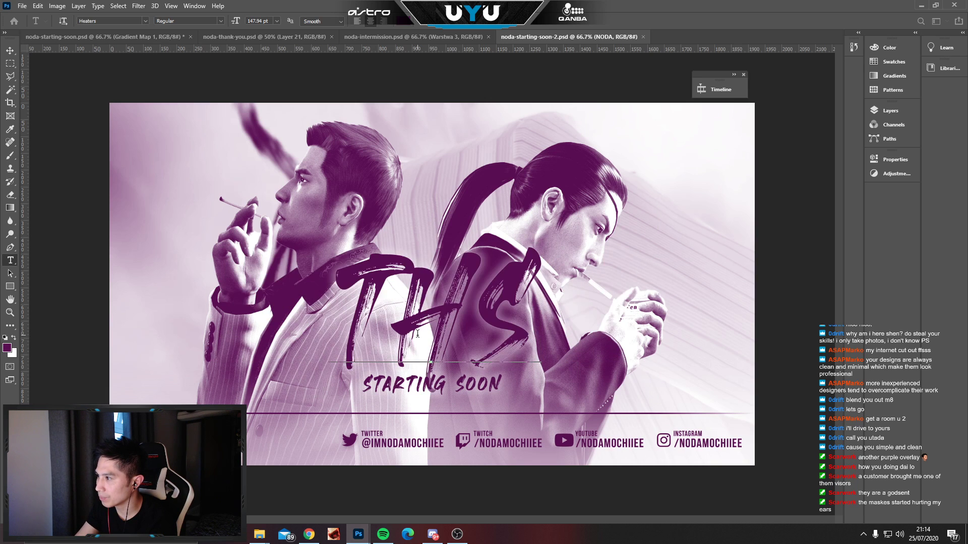
pyautogui.write('A')
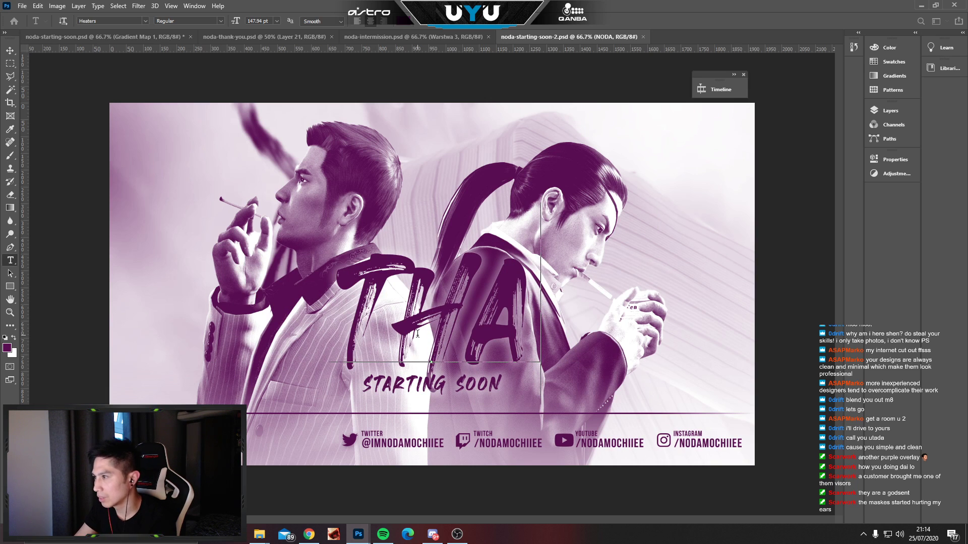
pyautogui.write('ML UPI')
pyautogui.press('BackSpace')
pyautogui.press('BackSpace')
pyautogui.press('BackSpace')
pyautogui.press('BackSpace')
pyautogui.press('BackSpace')
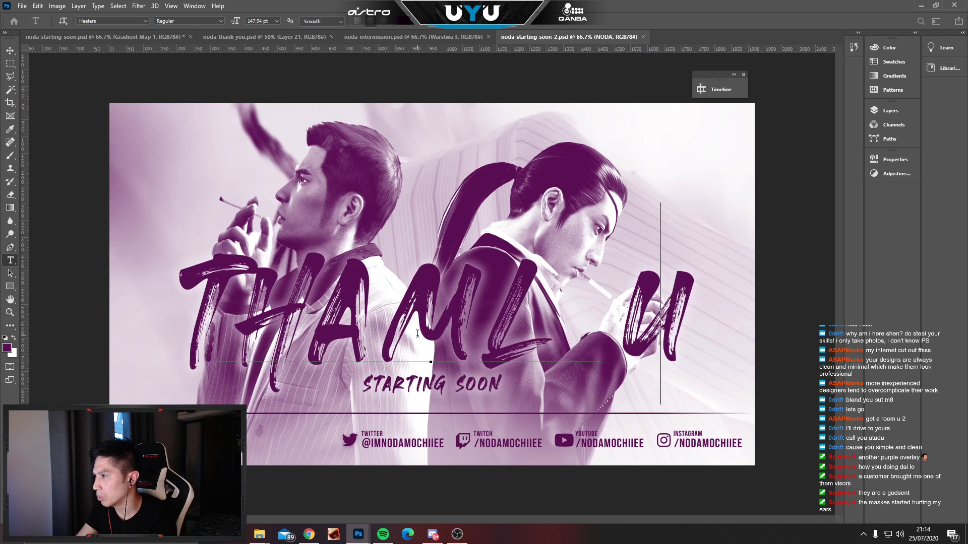
pyautogui.press('BackSpace')
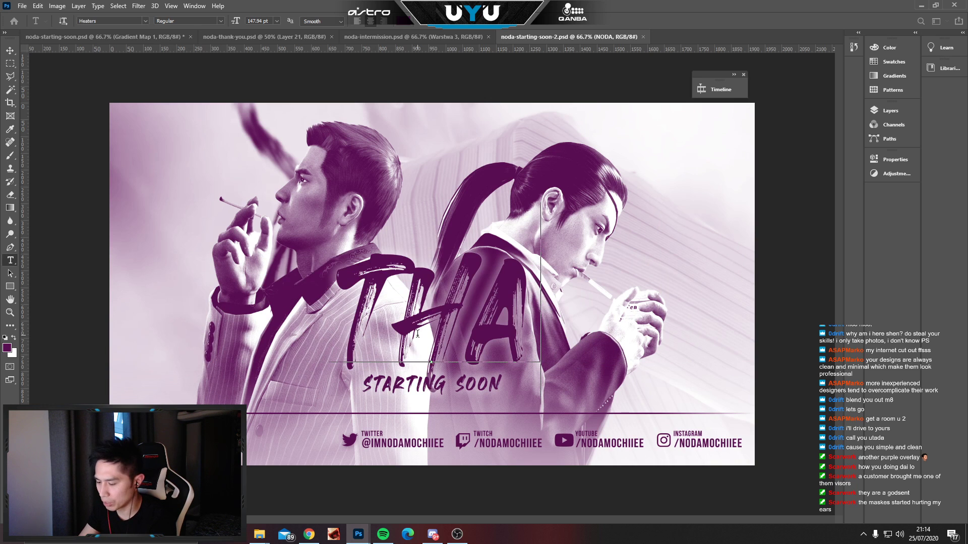
pyautogui.write('NK YOU')
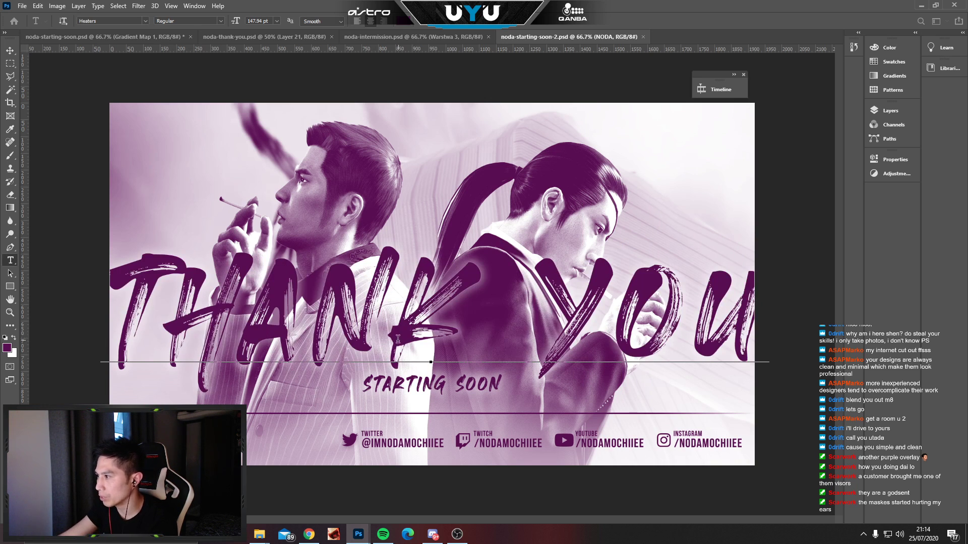
pyautogui.click(529, 272)
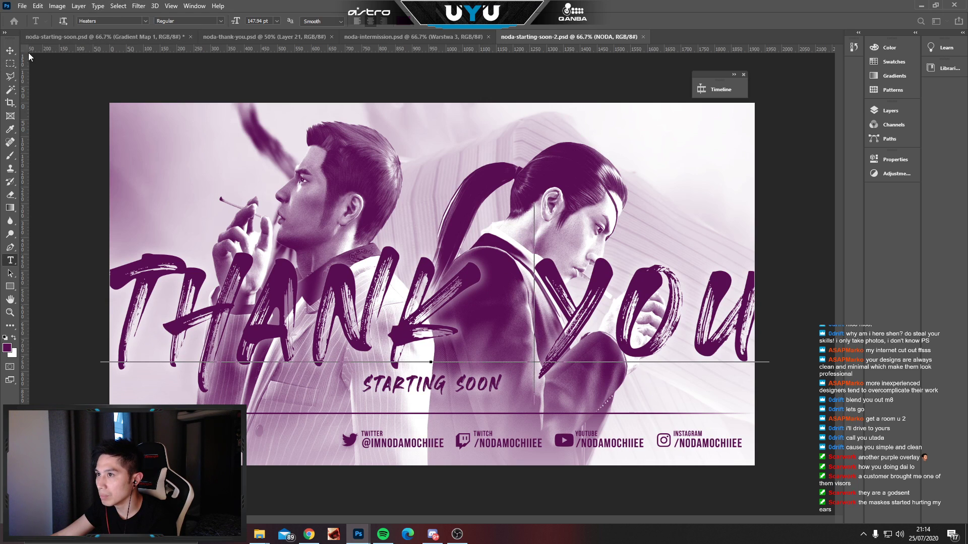
# Delete the large title and the STARTING SOON subtitle from the noda-starting-soon-2 artwork.
pyautogui.click(10, 53)
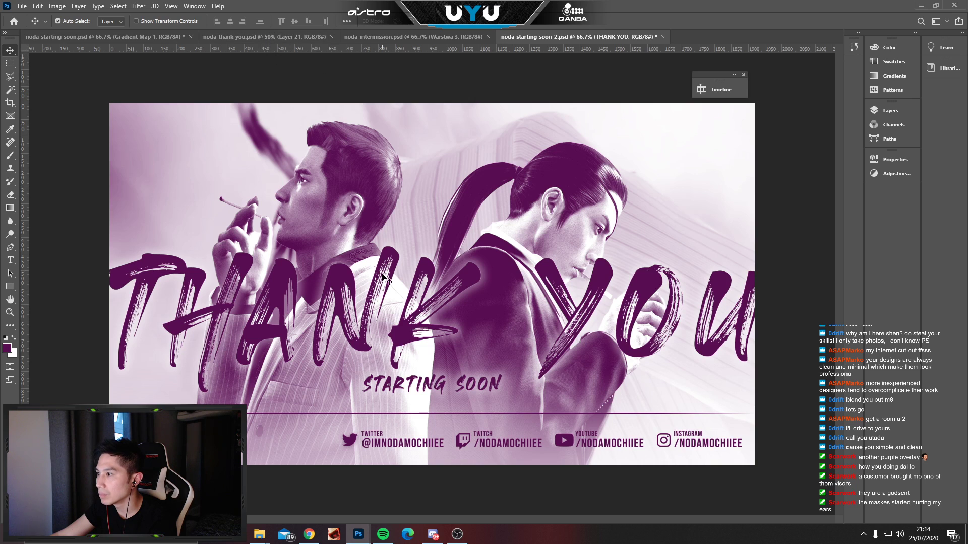
pyautogui.moveTo(391, 264); pyautogui.dragTo(397, 244)
pyautogui.press('Delete')
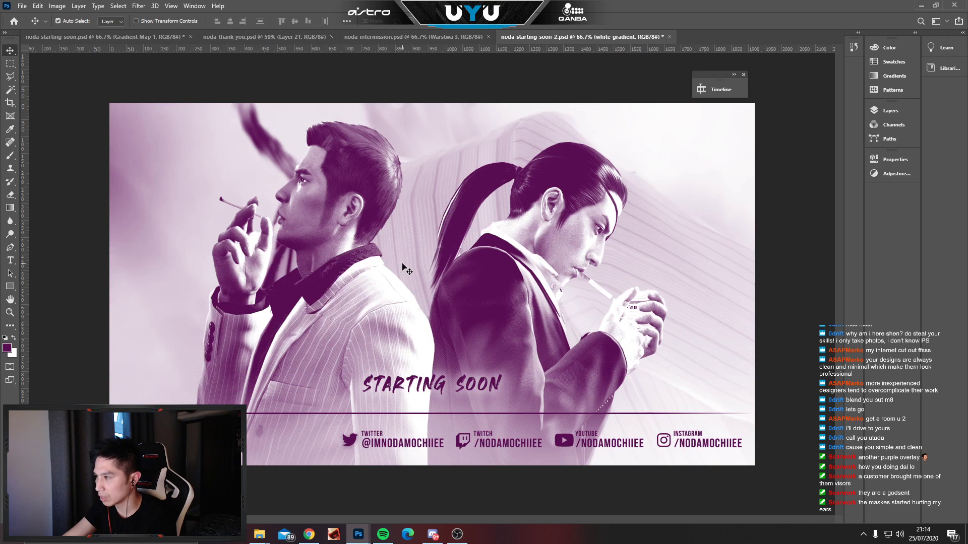
pyautogui.moveTo(403, 387); pyautogui.dragTo(408, 367)
pyautogui.press('Delete')
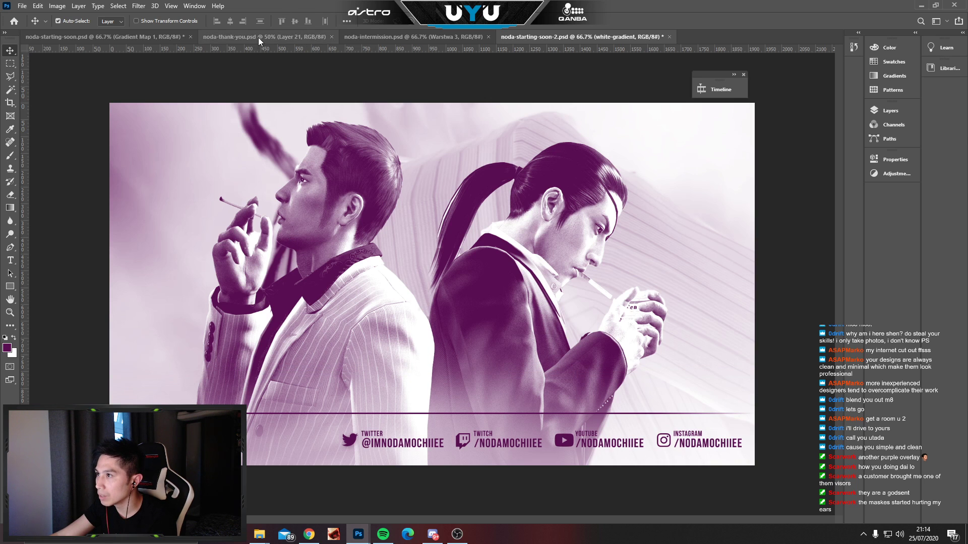
# Float noda-thank-you in its own window and copy its THANK YOU and FOR WATCHING text layers together into noda-starting-soon-2, above the divider line.
pyautogui.moveTo(233, 36); pyautogui.dragTo(512, 111)
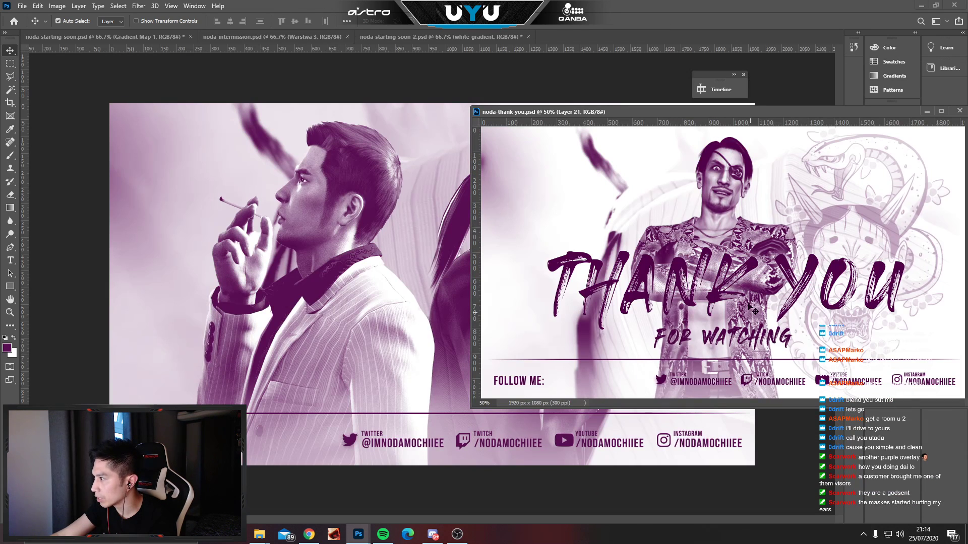
pyautogui.moveTo(751, 265); pyautogui.dragTo(752, 223)
pyautogui.hotkey('ctrl', 'z')
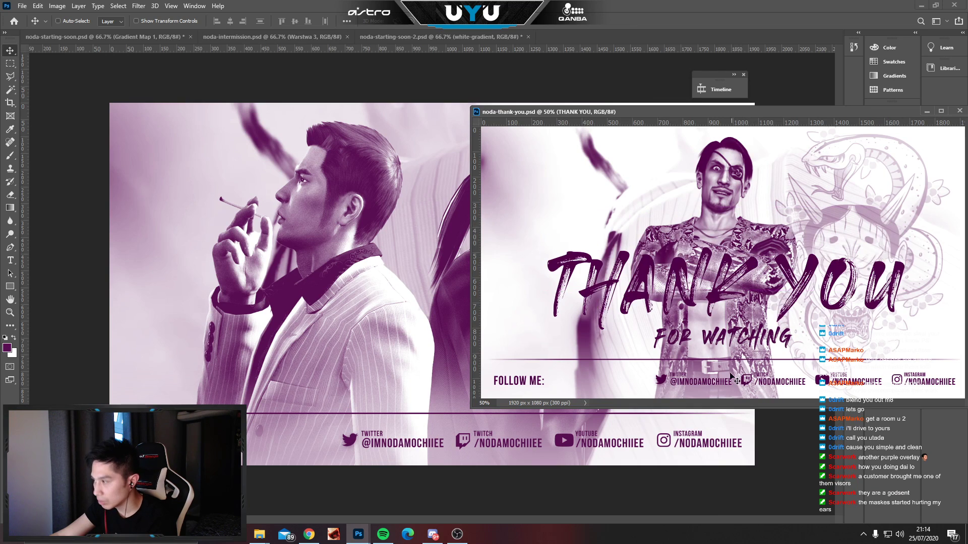
pyautogui.click(740, 337)
pyautogui.moveTo(749, 268); pyautogui.dragTo(751, 250)
pyautogui.hotkey('ctrl', 'z')
pyautogui.keyDown('shift'); pyautogui.click(736, 330); pyautogui.keyUp('shift')
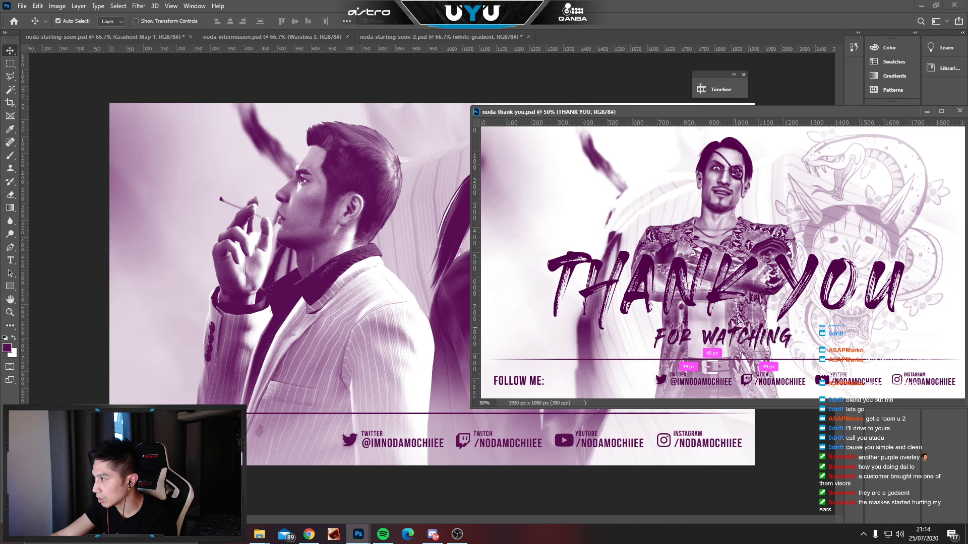
pyautogui.moveTo(735, 330); pyautogui.dragTo(736, 306)
pyautogui.hotkey('ctrl', 'z')
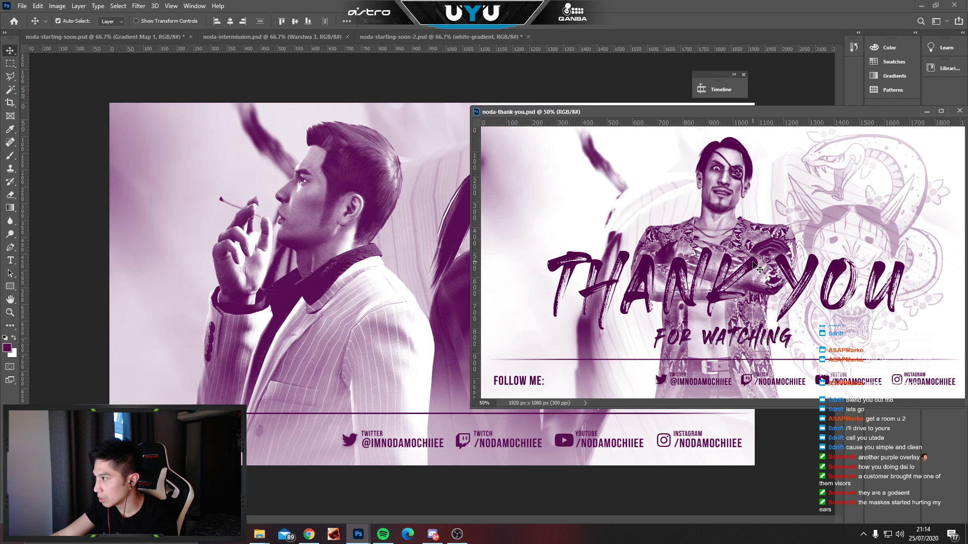
pyautogui.moveTo(751, 262); pyautogui.dragTo(567, 293)
pyautogui.moveTo(628, 315); pyautogui.dragTo(630, 314)
pyautogui.hotkey('ctrl', 'z')
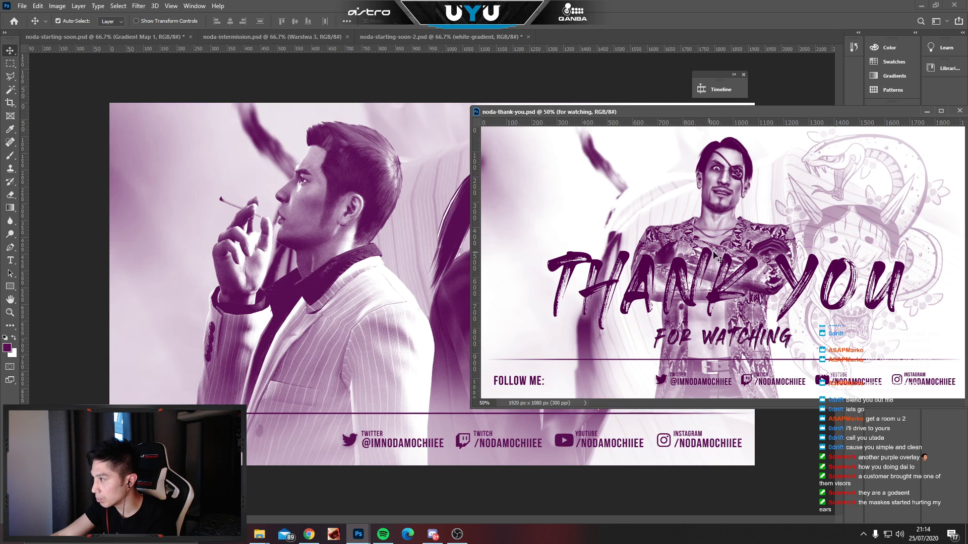
pyautogui.moveTo(761, 273); pyautogui.dragTo(366, 283)
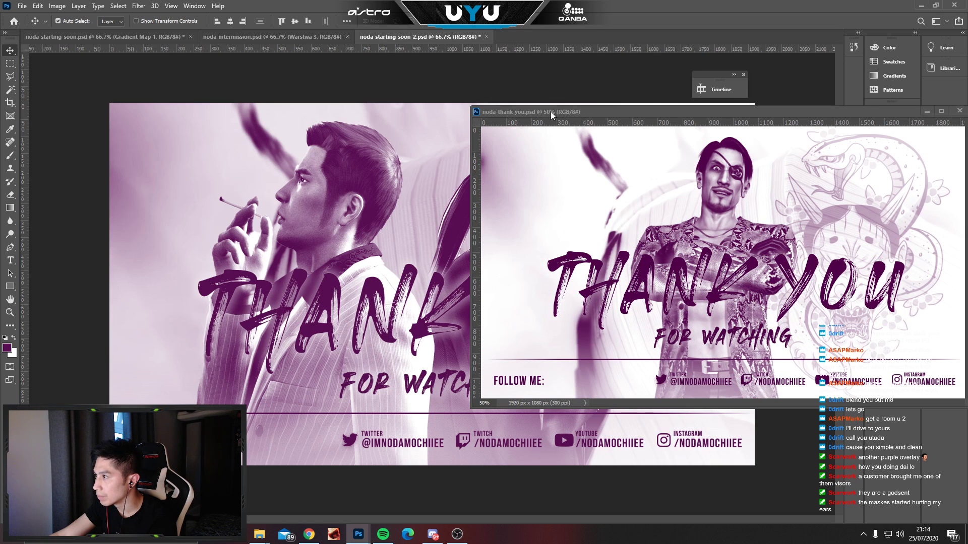
# Move the floating noda-thank-you document aside and close it.
pyautogui.moveTo(551, 111); pyautogui.dragTo(291, 89)
pyautogui.moveTo(675, 89); pyautogui.dragTo(605, 109)
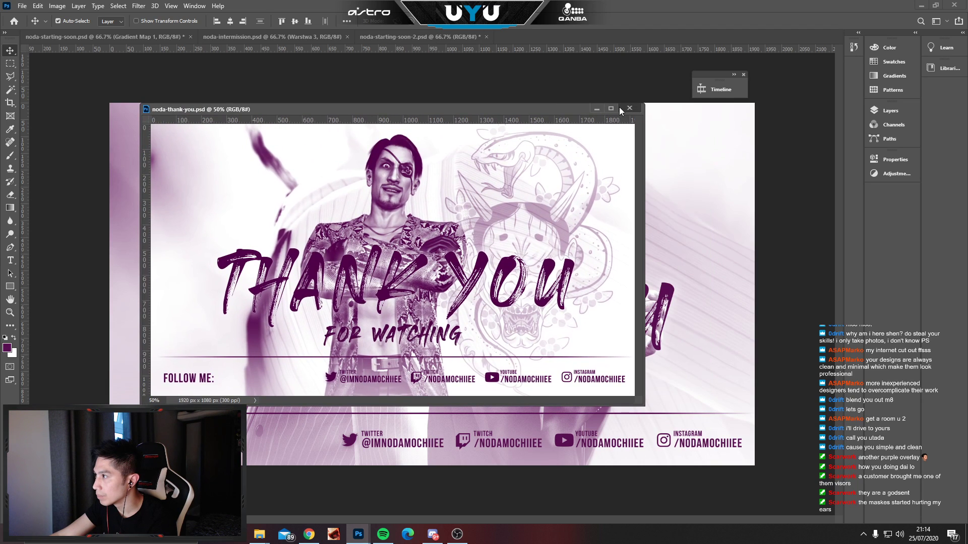
pyautogui.click(629, 108)
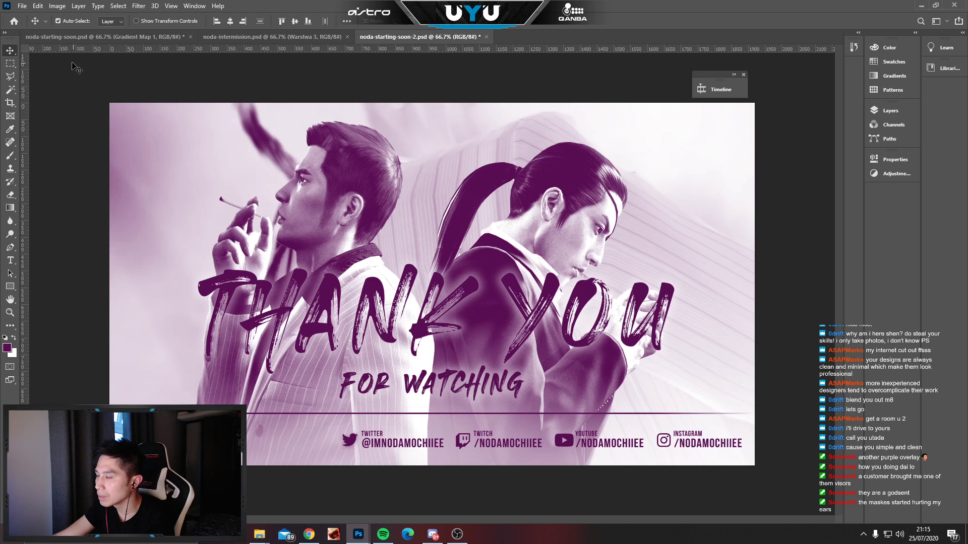
# Save the artwork as the Photoshop file noda-thank-you-2 in the Noda folder, with Maximize Compatibility on.
pyautogui.click(19, 6)
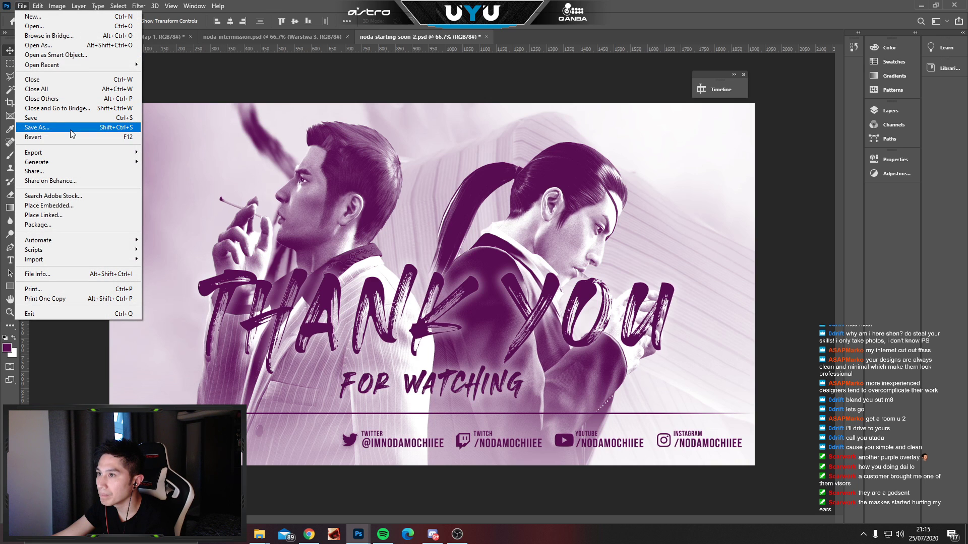
pyautogui.click(31, 123)
pyautogui.click(528, 354)
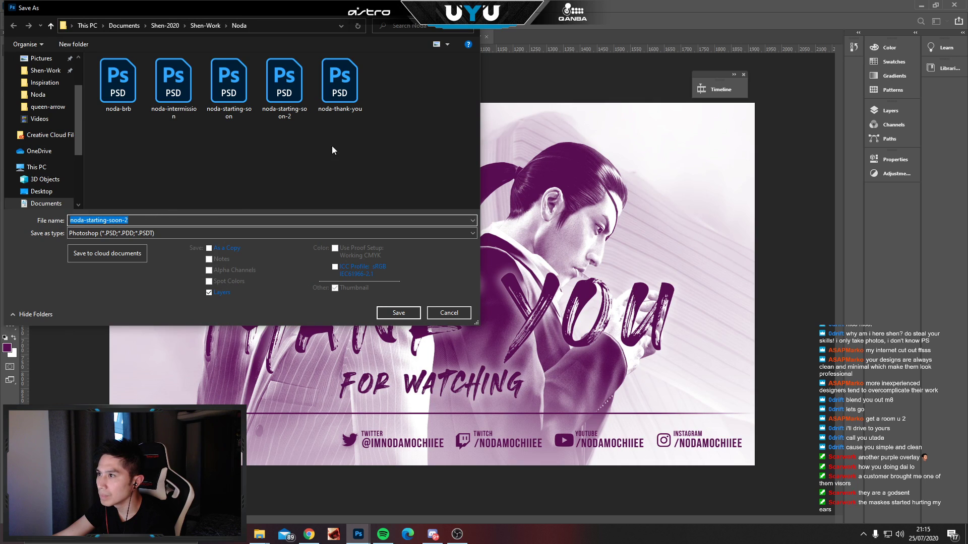
pyautogui.click(339, 83)
pyautogui.click(124, 219)
pyautogui.click(126, 220)
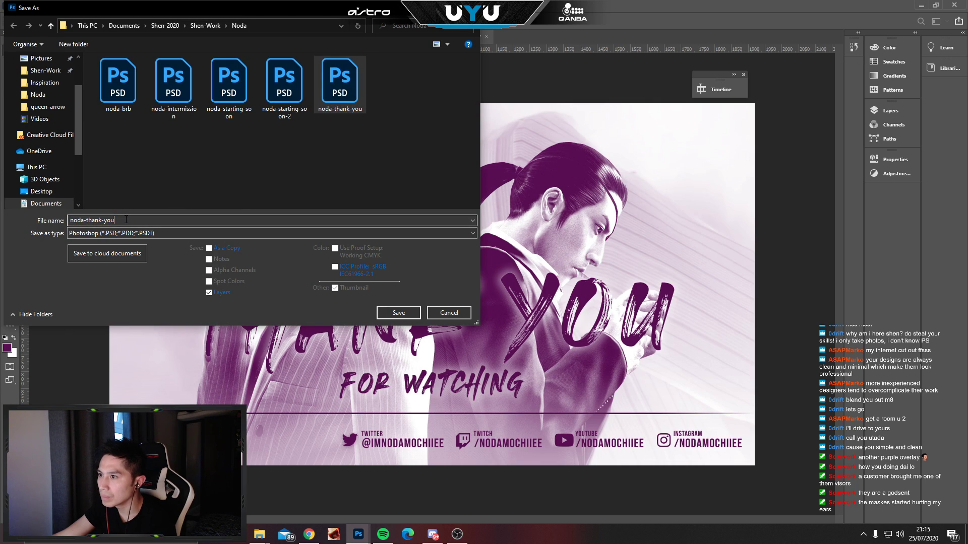
pyautogui.write('-2')
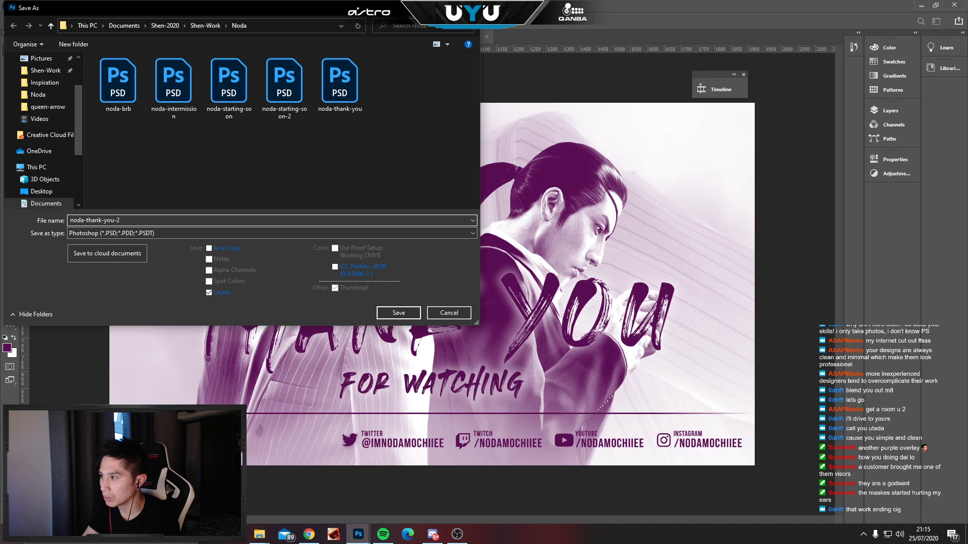
pyautogui.press('Return')
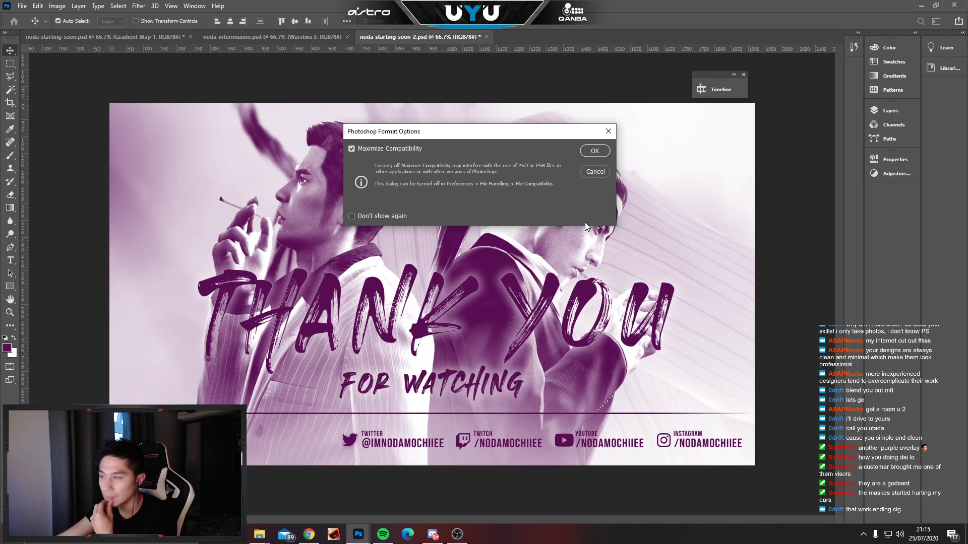
pyautogui.click(600, 151)
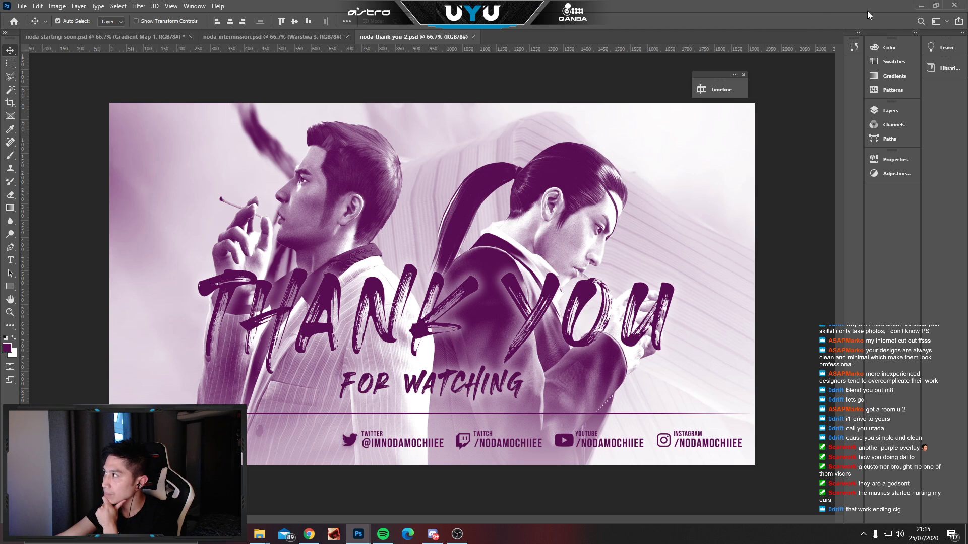
# Restore the Photoshop window to a smaller size and close noda-starting-soon.psd without saving its changes.
pyautogui.moveTo(794, 10); pyautogui.dragTo(788, 36)
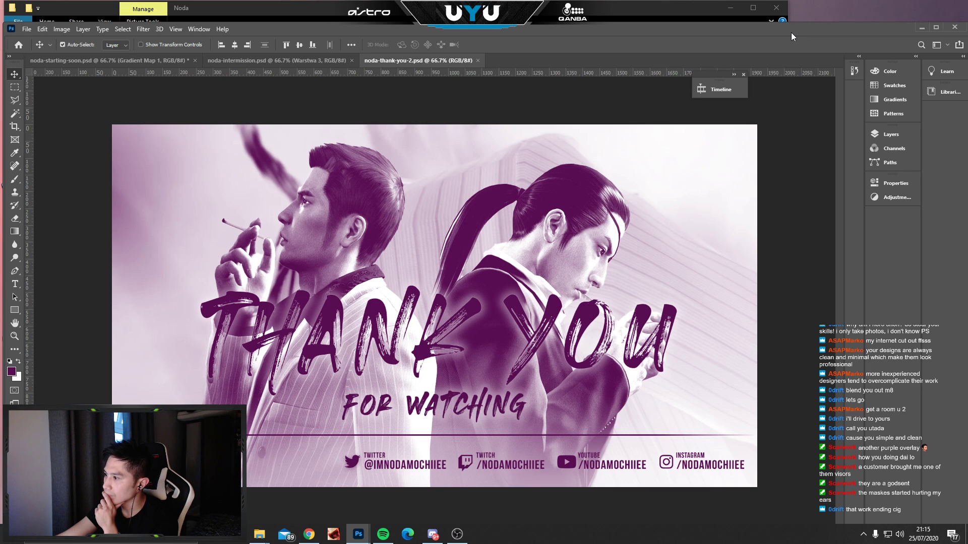
pyautogui.moveTo(635, 40); pyautogui.dragTo(611, 18)
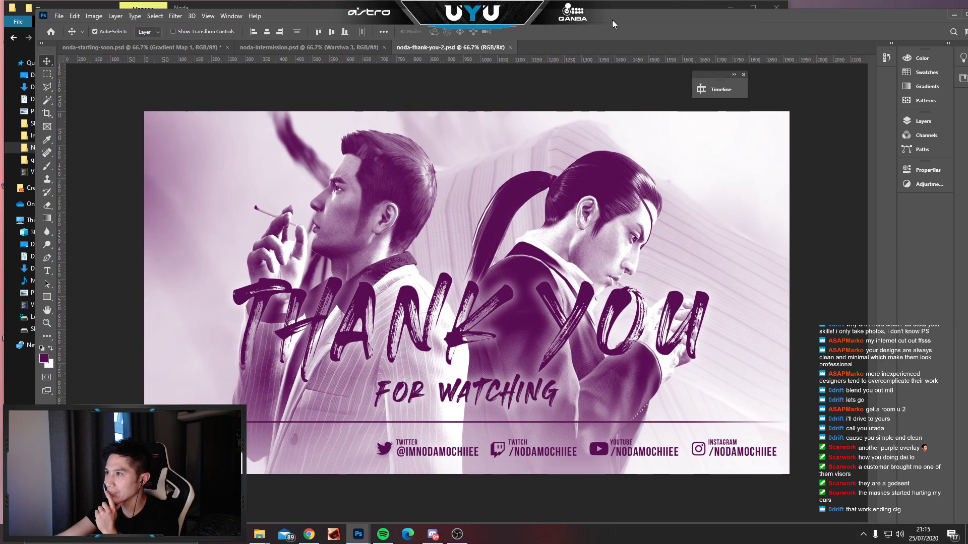
pyautogui.click(131, 49)
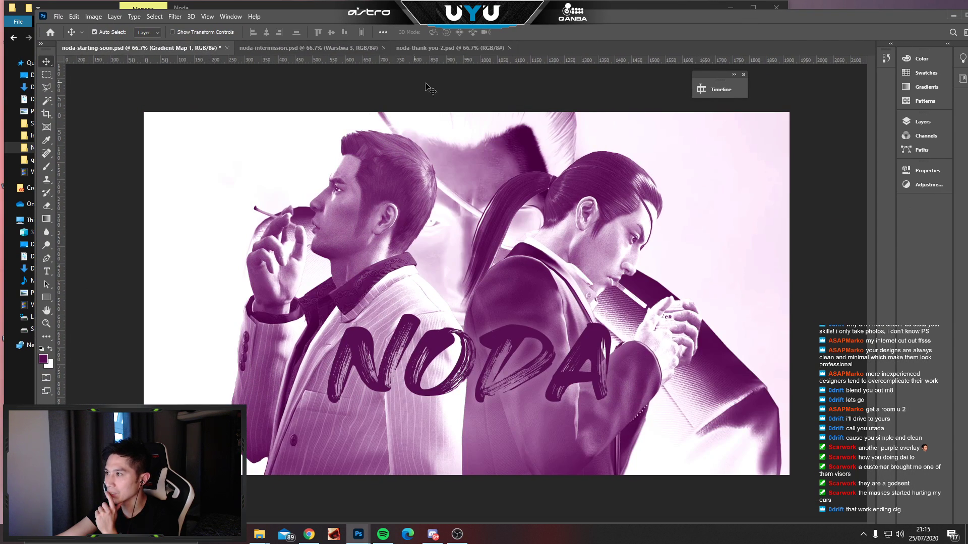
pyautogui.click(227, 48)
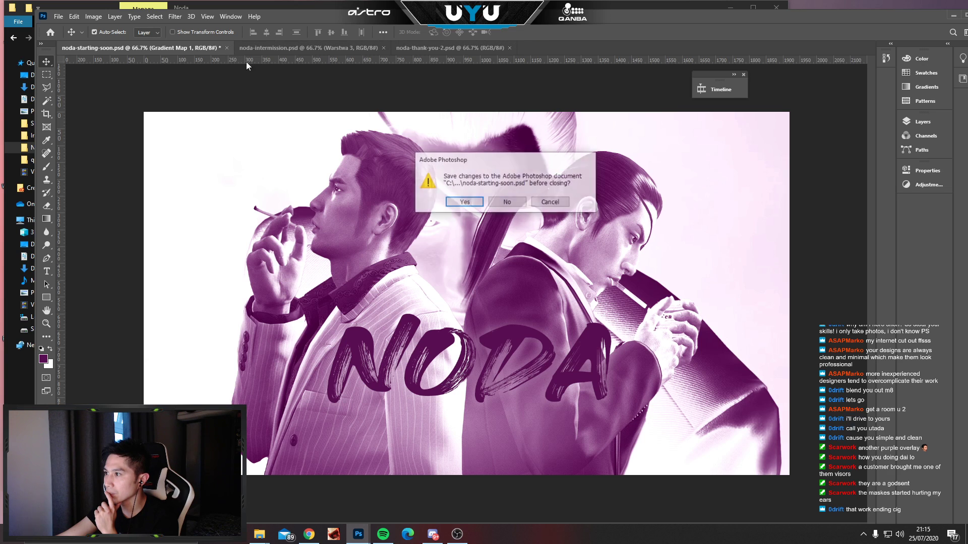
pyautogui.click(507, 202)
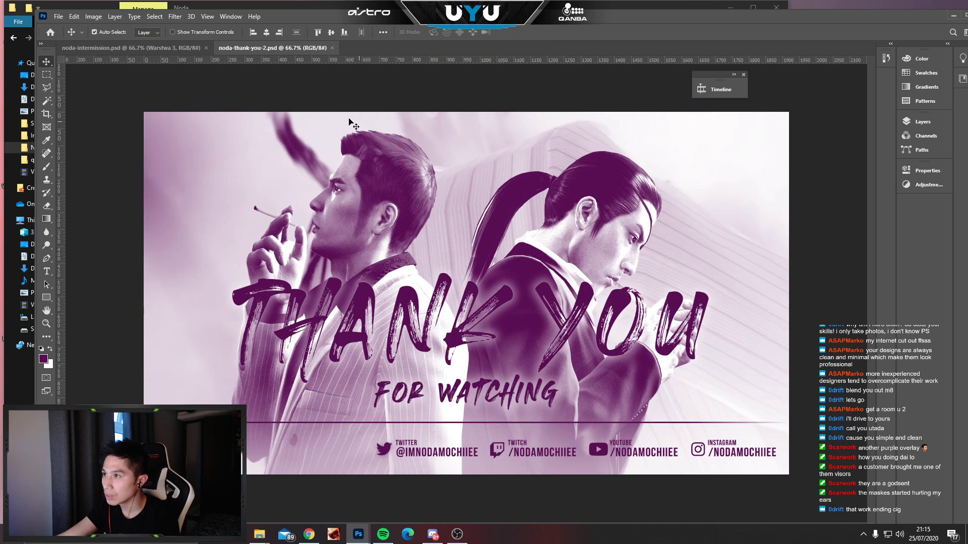
# Check the noda-intermission artwork, reopen noda-starting-soon-2.psd from the Noda folder in File Explorer, and move the Photoshop window back into view.
pyautogui.click(158, 48)
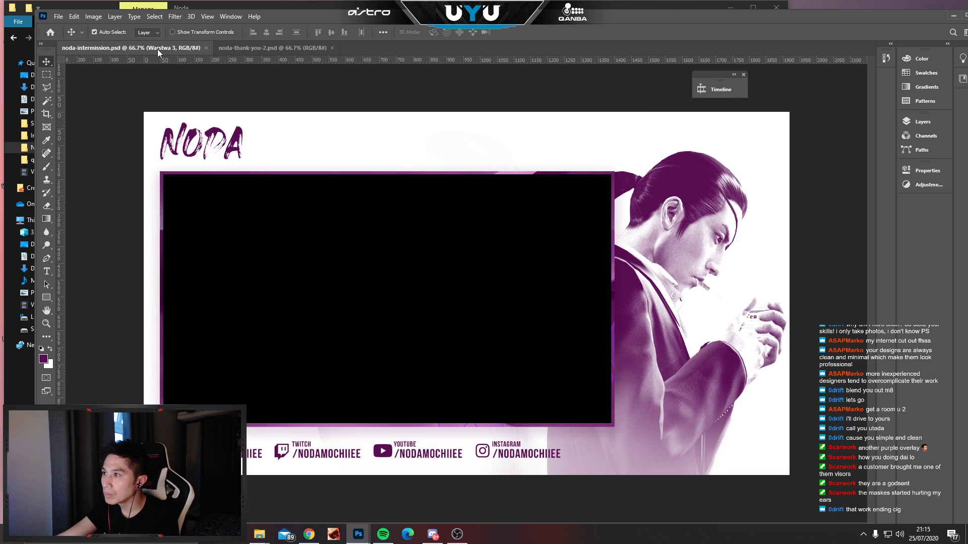
pyautogui.click(285, 47)
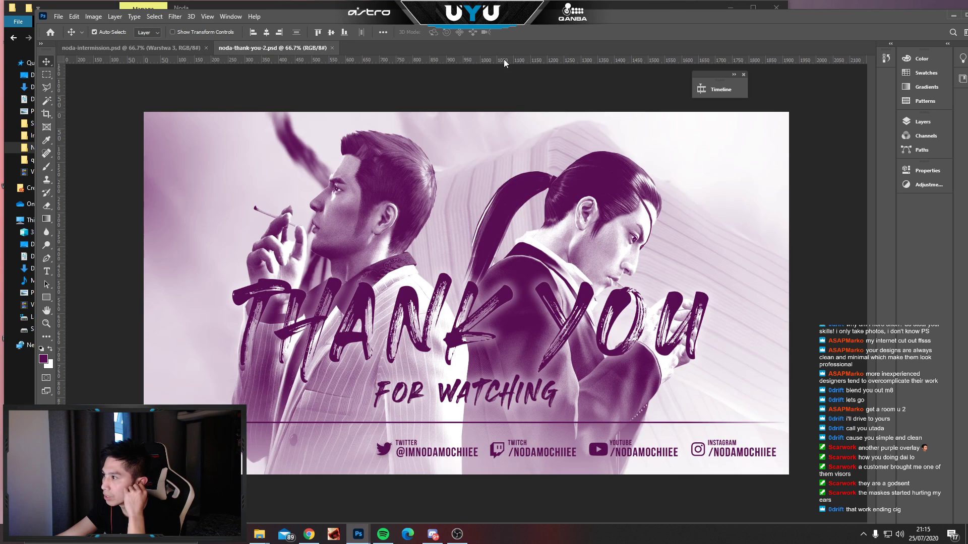
pyautogui.moveTo(491, 17); pyautogui.dragTo(465, 135)
pyautogui.click(462, 114)
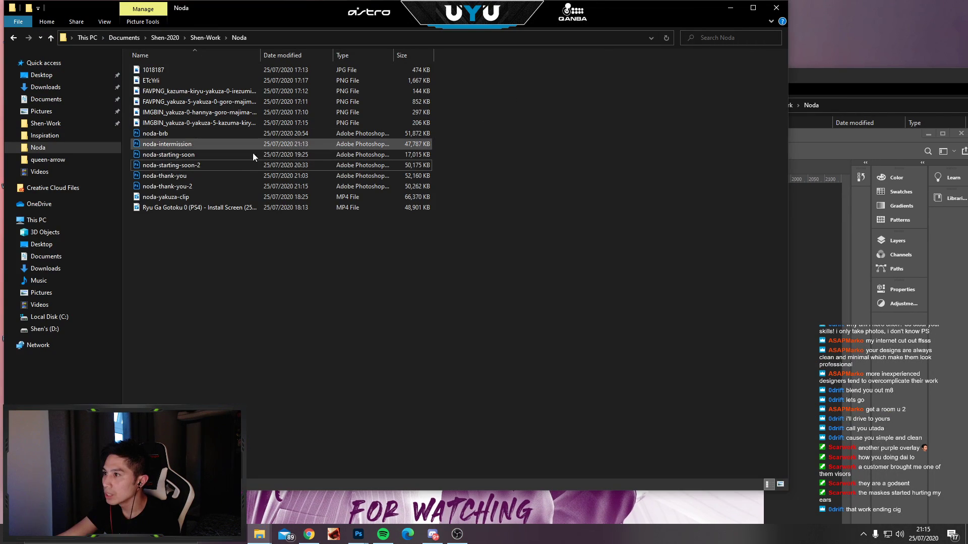
pyautogui.doubleClick(195, 177)
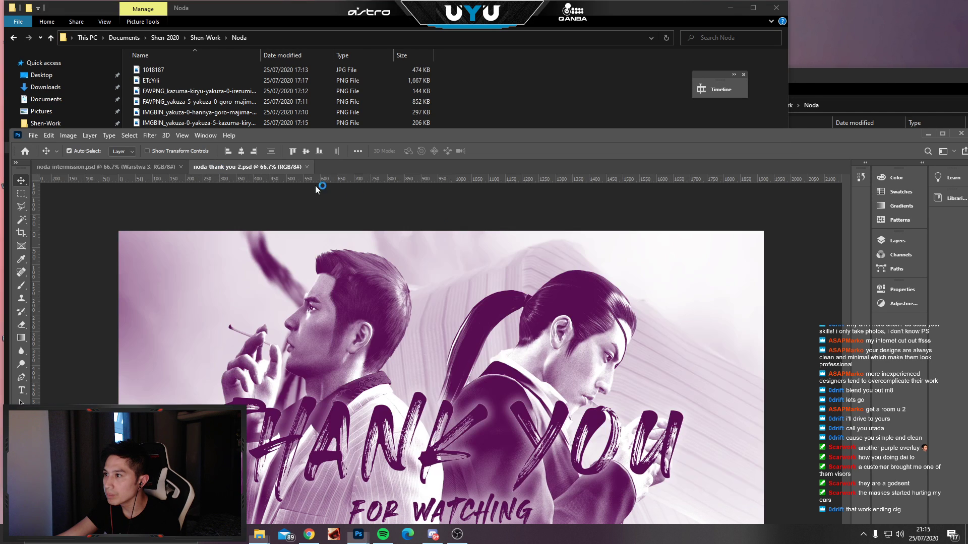
pyautogui.moveTo(517, 138); pyautogui.dragTo(550, 36)
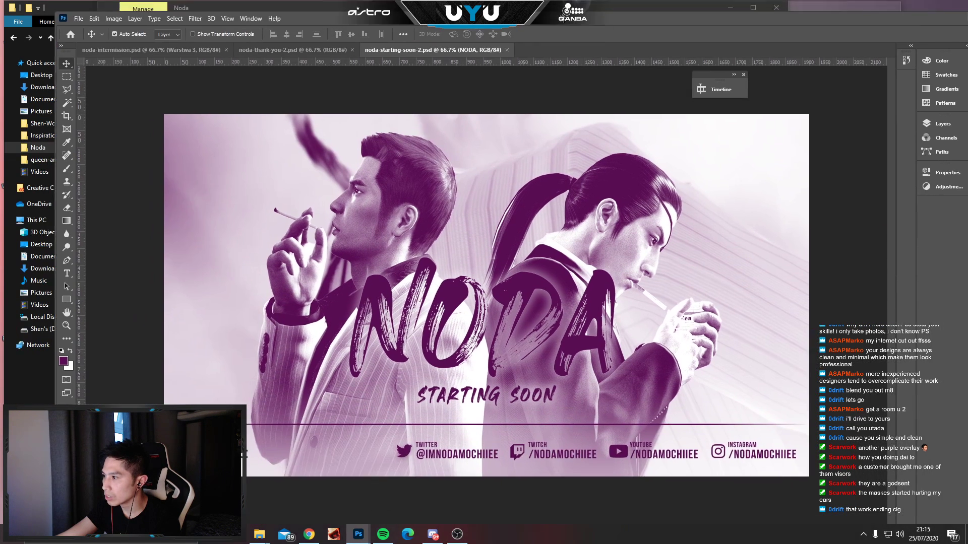
# Reorder the open documents so that noda-starting-soon-2.psd comes first, ahead of noda-intermission and noda-thank-you-2.
pyautogui.moveTo(393, 62); pyautogui.dragTo(115, 58)
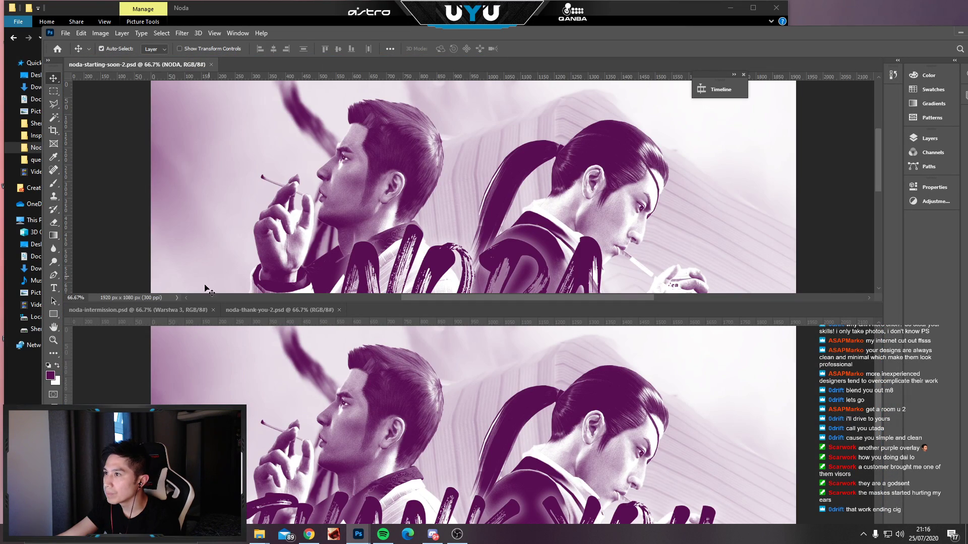
pyautogui.moveTo(136, 64); pyautogui.dragTo(175, 311)
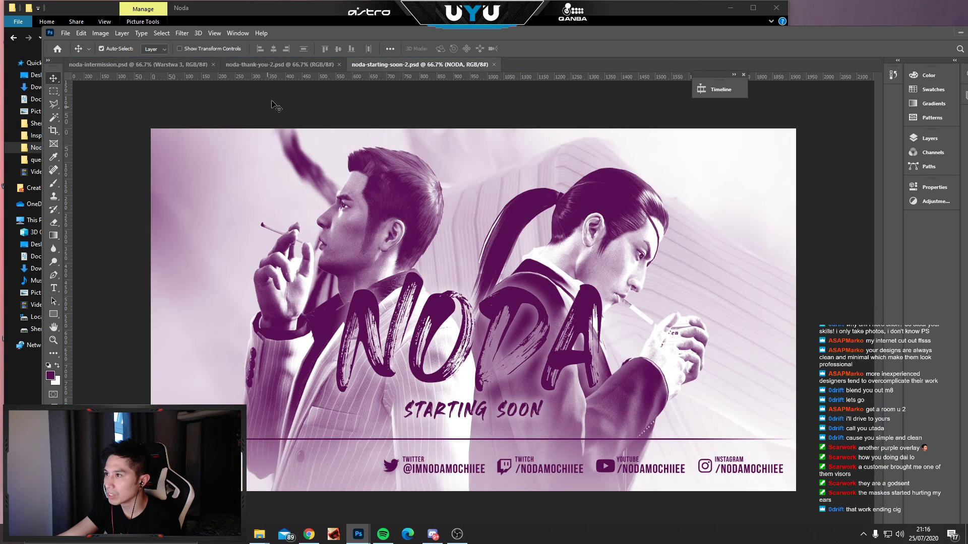
pyautogui.moveTo(402, 65); pyautogui.dragTo(116, 64)
# Open noda-brb from the Noda folder in File Explorer and place it between noda-intermission and noda-thank-you-2 in Photoshop.
pyautogui.moveTo(434, 33); pyautogui.dragTo(400, 180)
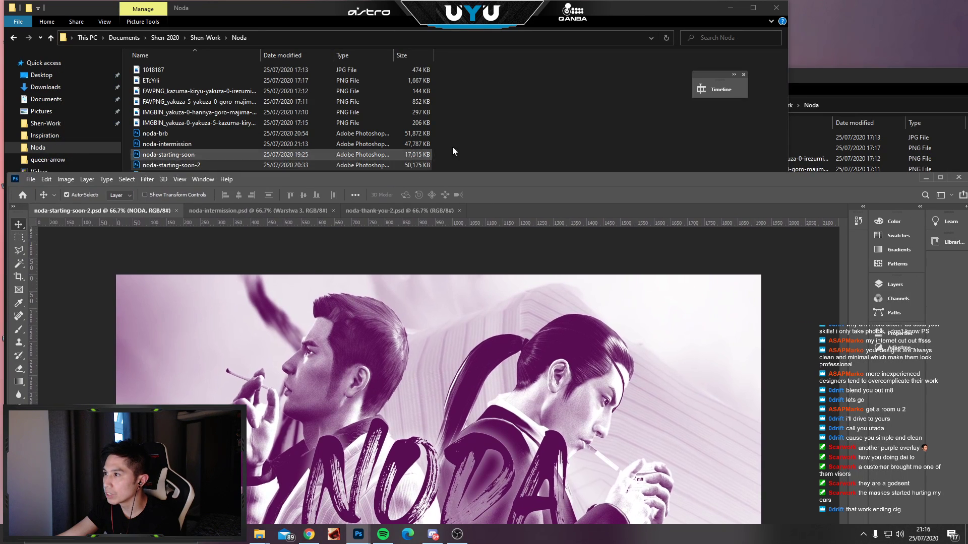
pyautogui.click(452, 148)
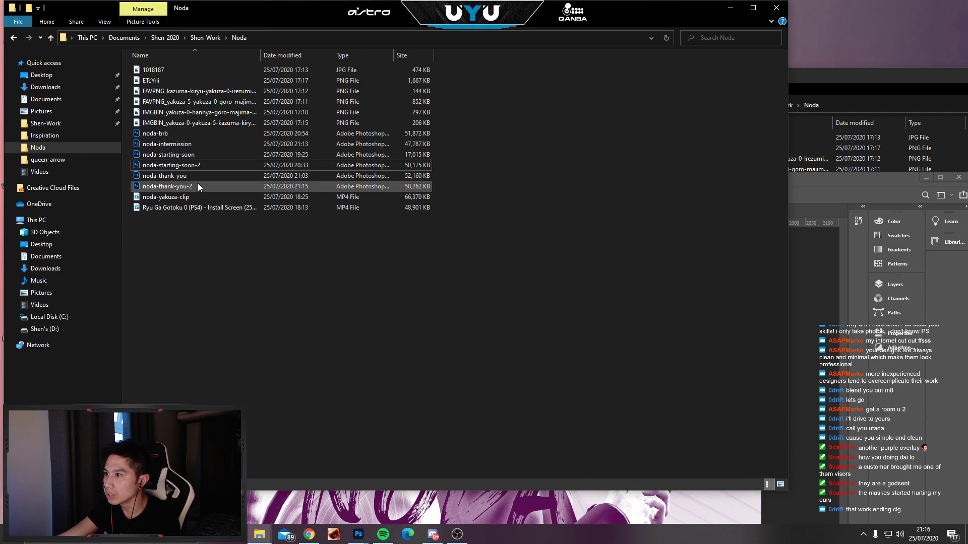
pyautogui.click(137, 135)
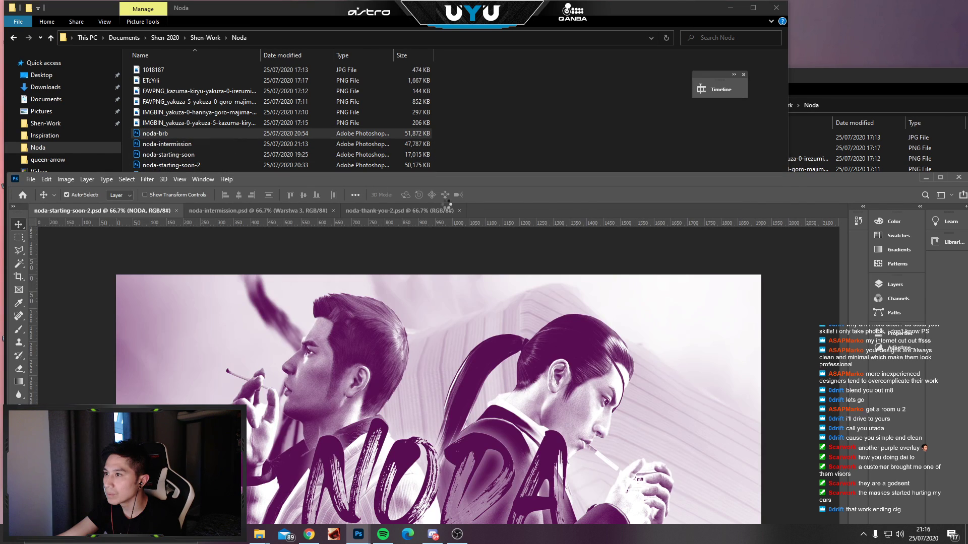
pyautogui.moveTo(533, 177); pyautogui.dragTo(525, 38)
pyautogui.moveTo(493, 70); pyautogui.dragTo(343, 71)
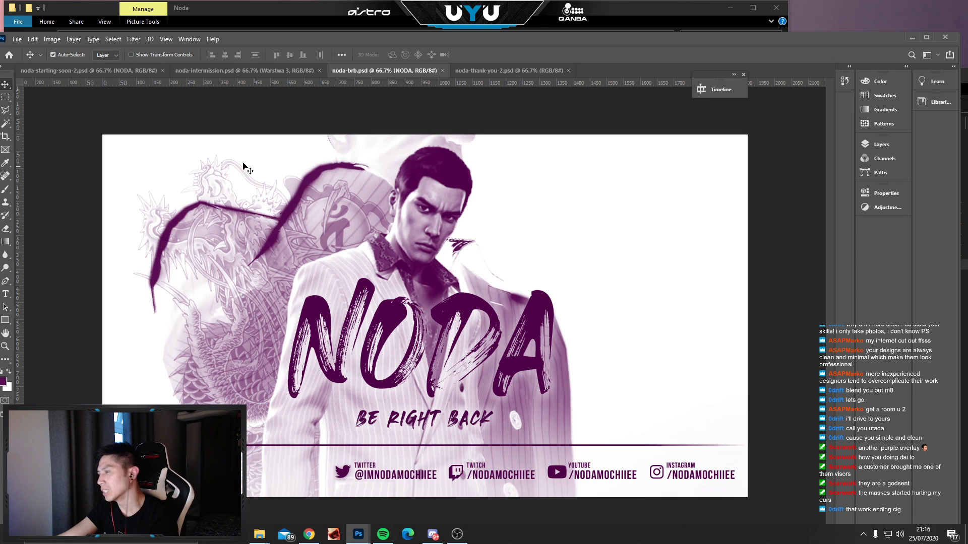
# Compare the starting-soon, intermission and thank-you artworks with the be-right-back screen, ending on noda-brb.
pyautogui.click(157, 70)
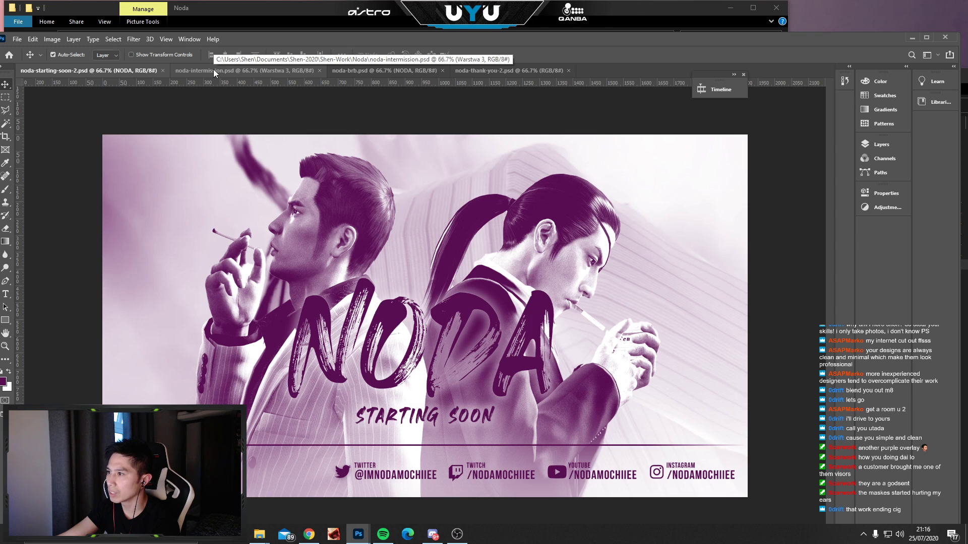
pyautogui.click(214, 70)
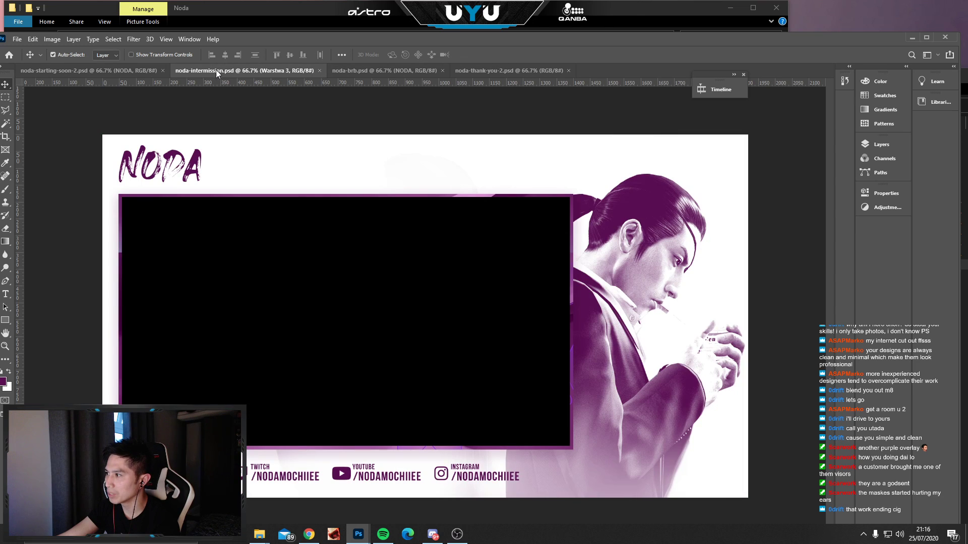
pyautogui.click(495, 71)
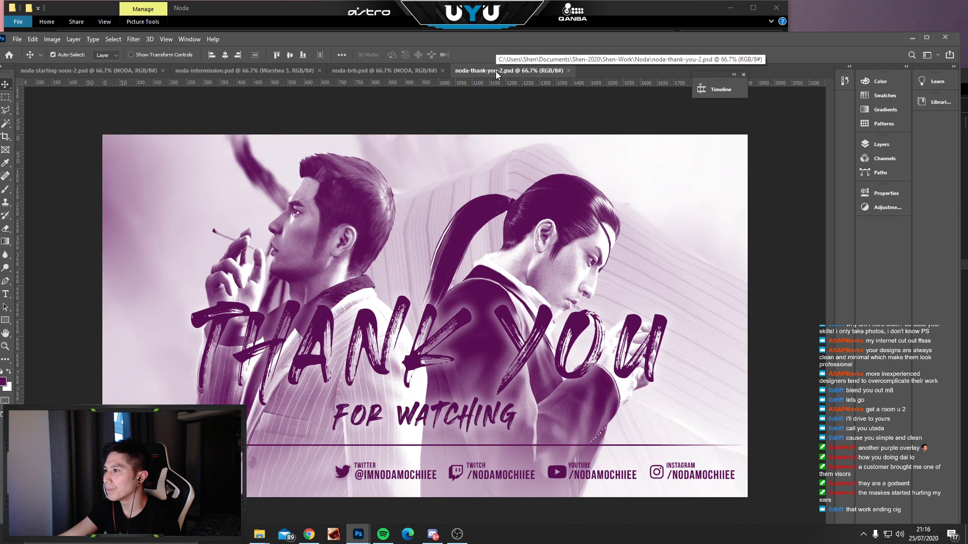
pyautogui.click(357, 73)
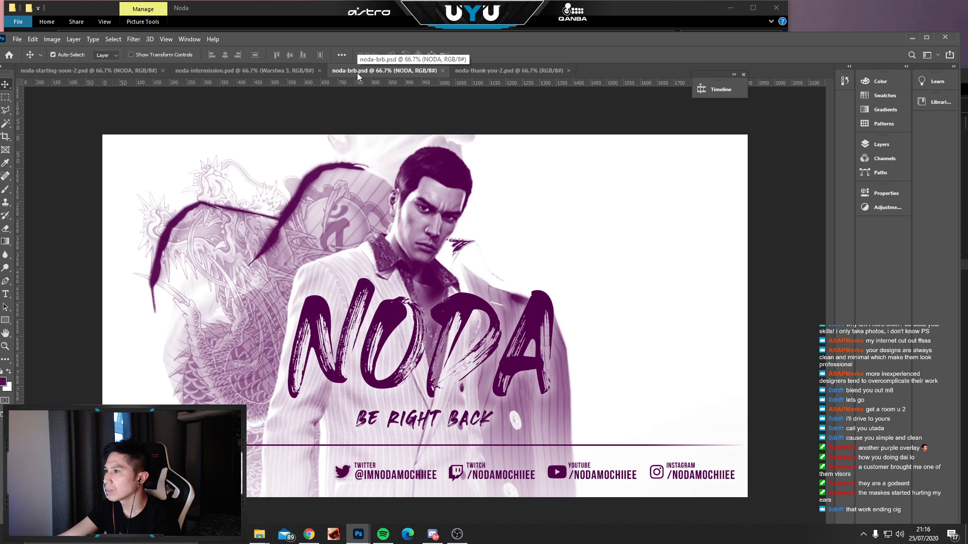
# Remove the front-facing man from noda-brb and move the pale dragon artwork to the right half of the canvas.
pyautogui.click(446, 177)
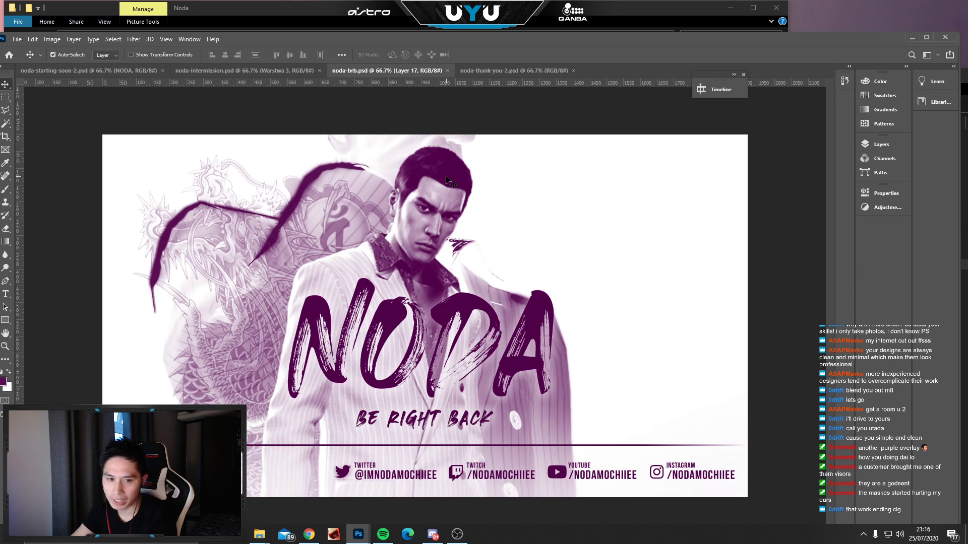
pyautogui.hotkey('ctrl', 'v')
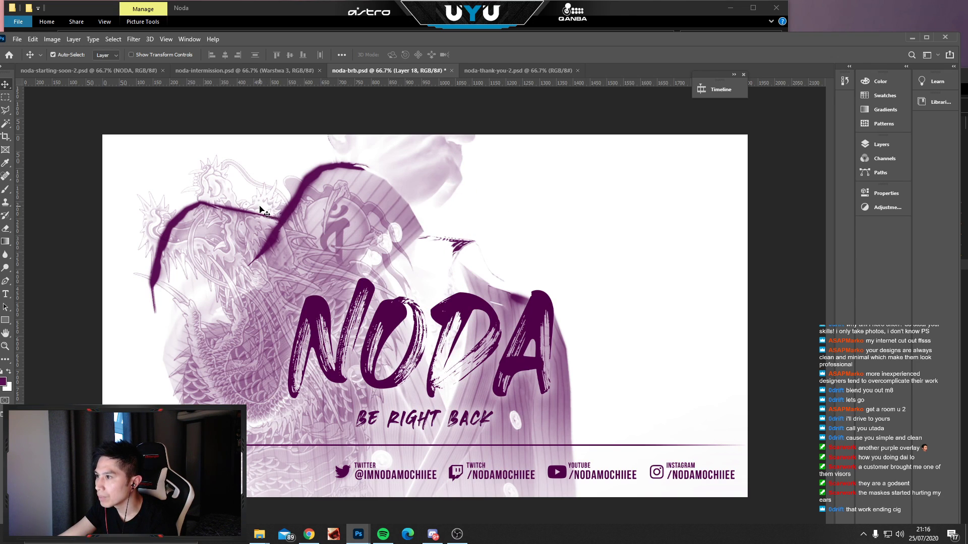
pyautogui.moveTo(260, 208); pyautogui.dragTo(579, 236)
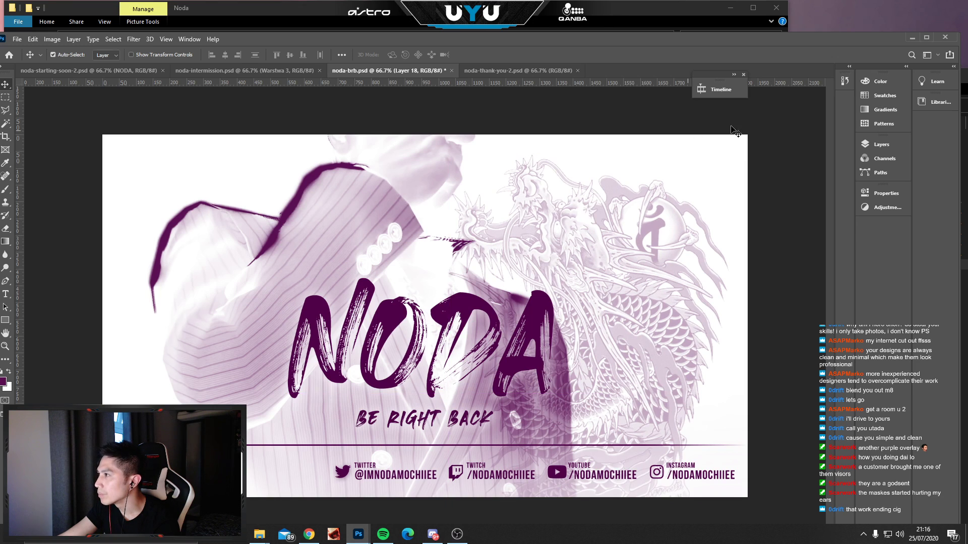
# Scrub the noda-brb timeline back to about one second to check the background clip.
pyautogui.click(721, 90)
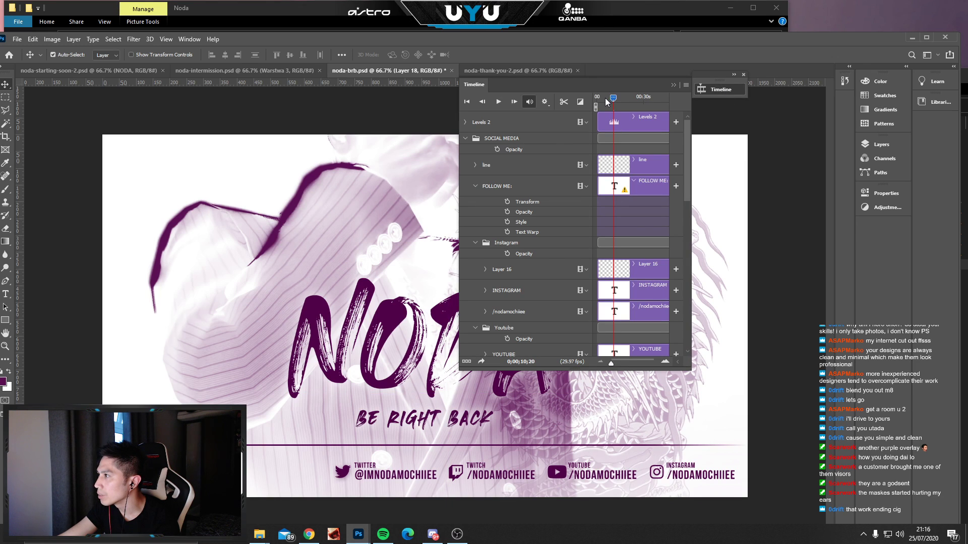
pyautogui.moveTo(606, 98); pyautogui.dragTo(598, 100)
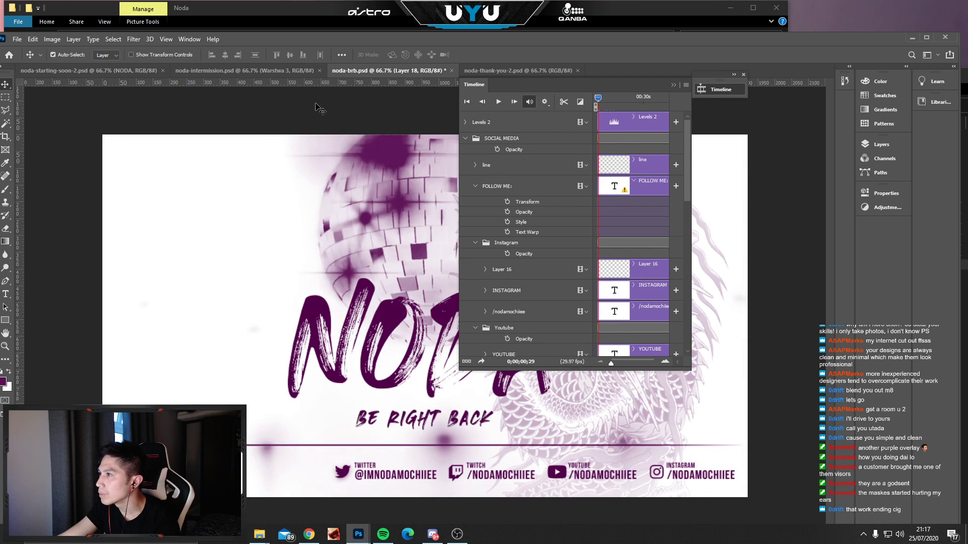
# Collapse the SUBJECT group in noda-starting-soon-2 and place that document below noda-brb so both are visible.
pyautogui.click(90, 72)
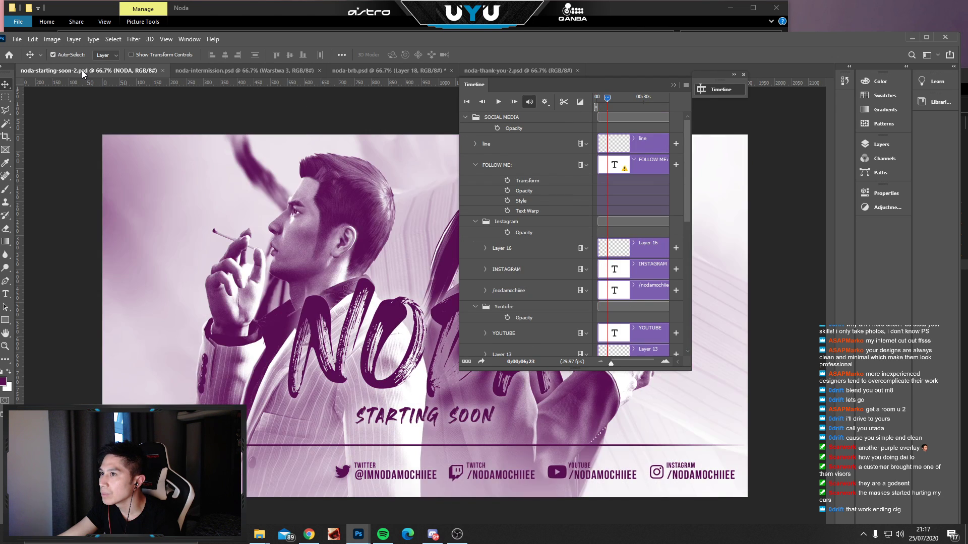
pyautogui.click(377, 210)
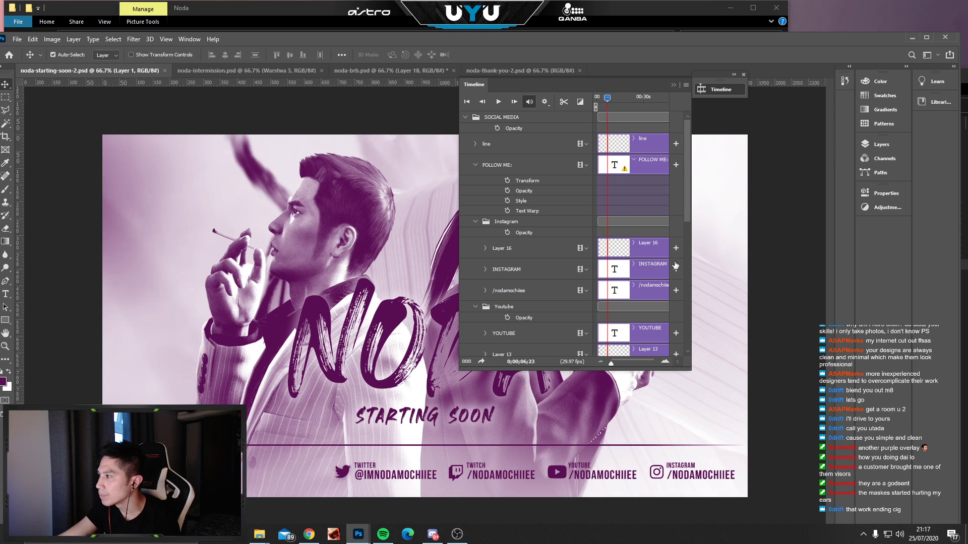
pyautogui.scroll(-1, 625, 252)
pyautogui.click(672, 86)
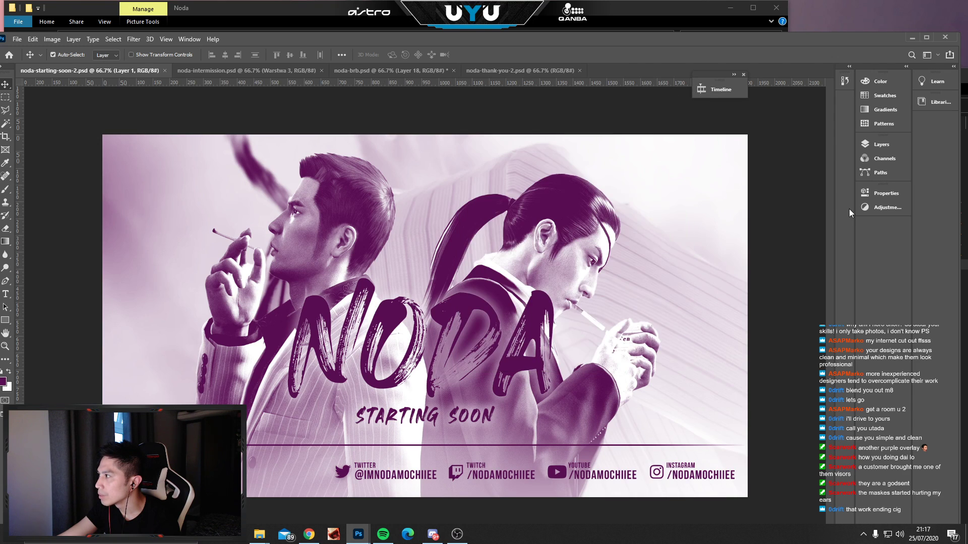
pyautogui.click(886, 144)
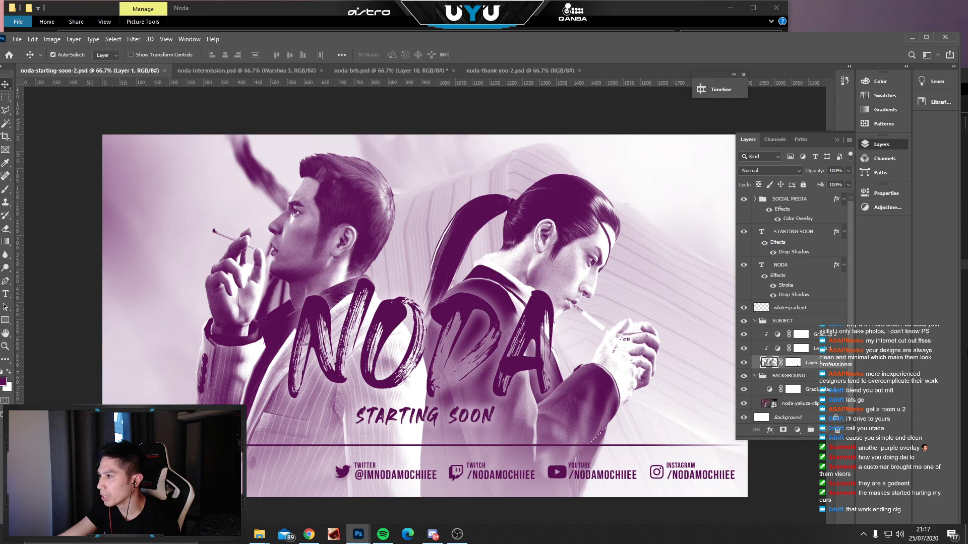
pyautogui.scroll(-1, 816, 345)
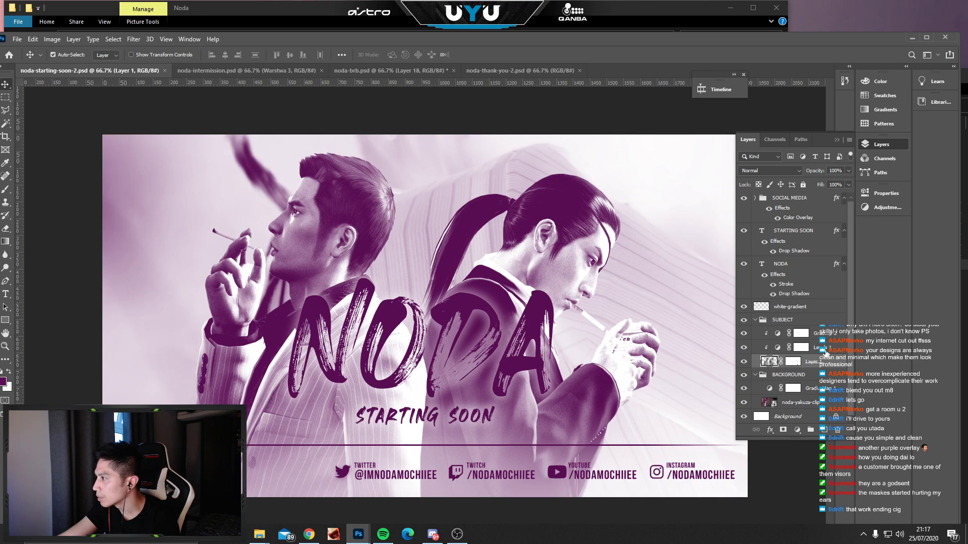
pyautogui.click(756, 320)
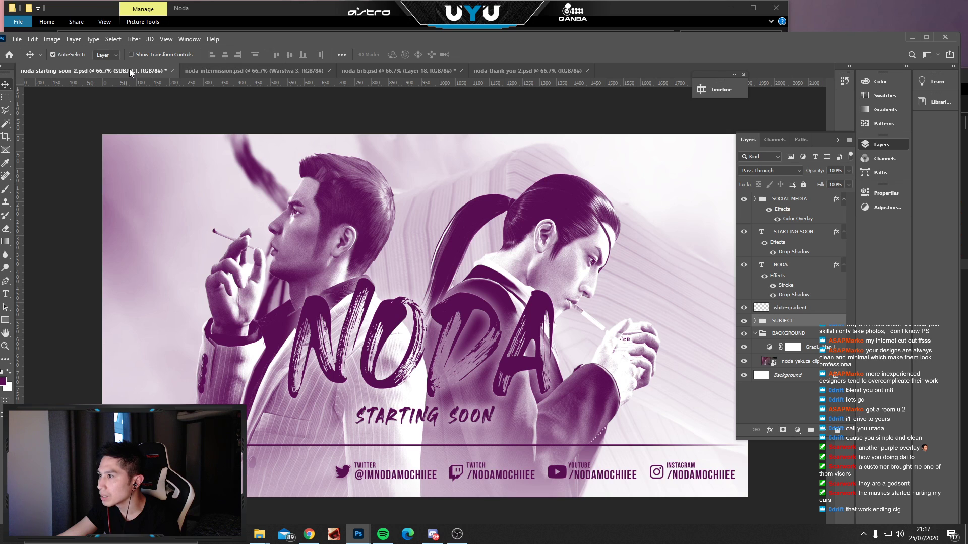
pyautogui.moveTo(129, 69); pyautogui.dragTo(336, 432)
# Try copying the SUBJECT group into noda-brb above the dragon layer, and undo the copy.
pyautogui.moveTo(757, 322); pyautogui.dragTo(393, 252)
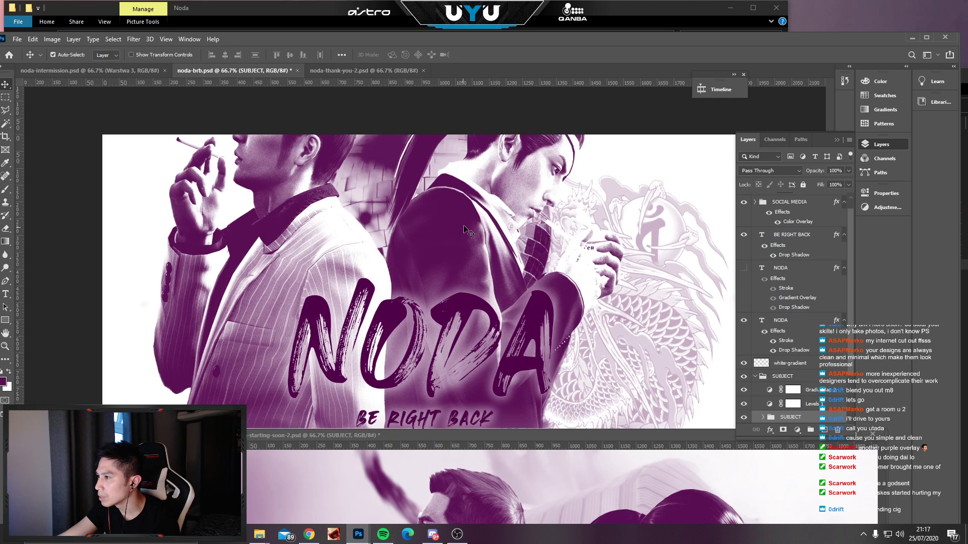
pyautogui.moveTo(437, 37); pyautogui.dragTo(418, 39)
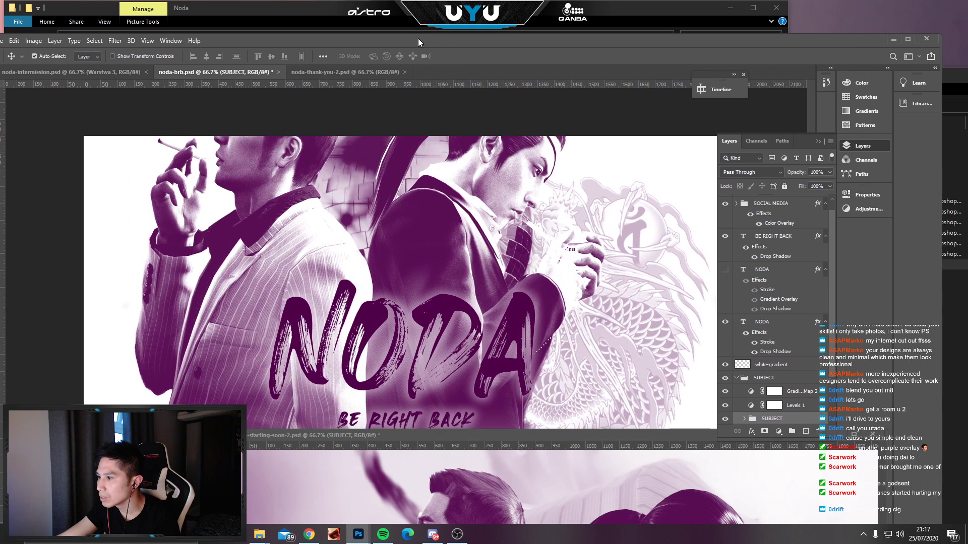
pyautogui.hotkey('ctrl', 'z')
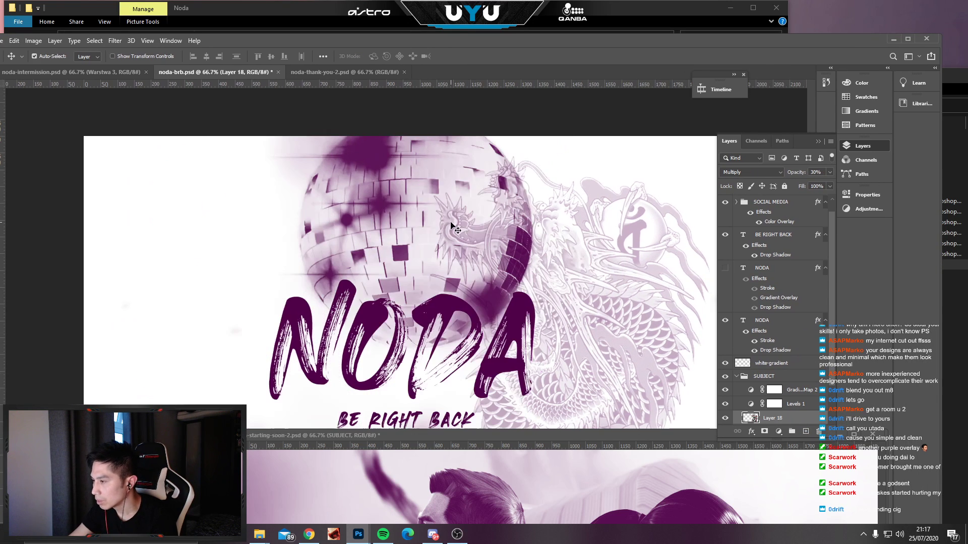
# Copy the SUBJECT group from noda-starting-soon-2 into the centre of noda-brb, and regroup noda-starting-soon-2 with the other documents.
pyautogui.click(452, 498)
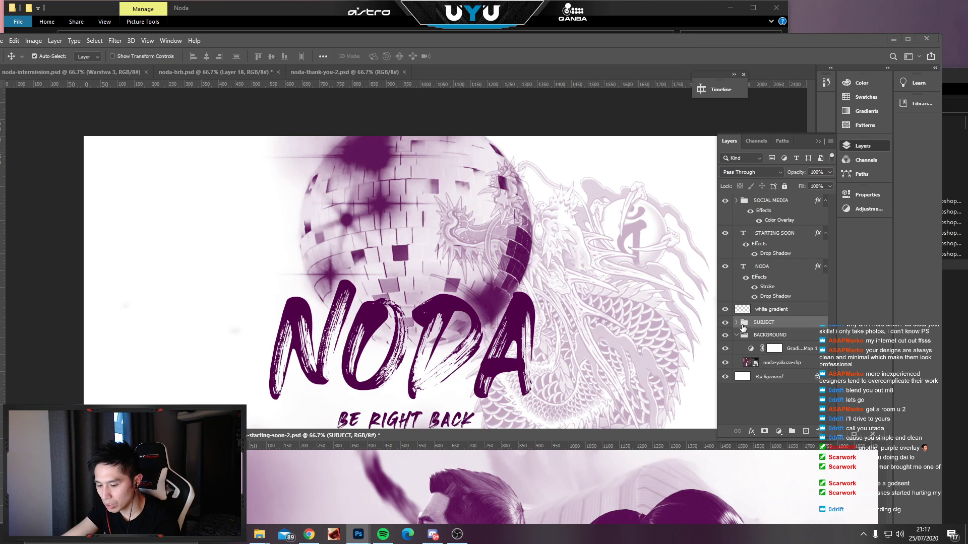
pyautogui.moveTo(743, 328); pyautogui.dragTo(366, 277)
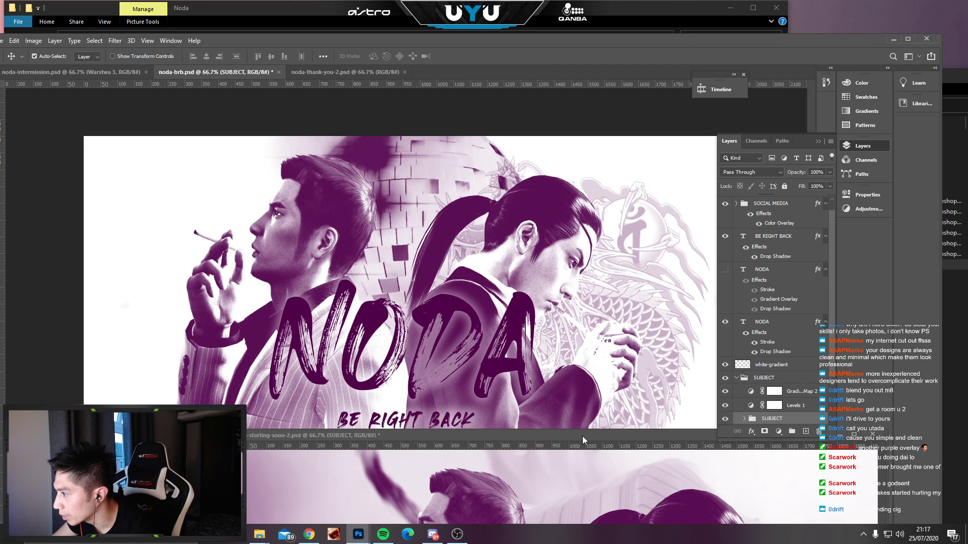
pyautogui.moveTo(583, 437); pyautogui.dragTo(439, 68)
pyautogui.doubleClick(421, 38)
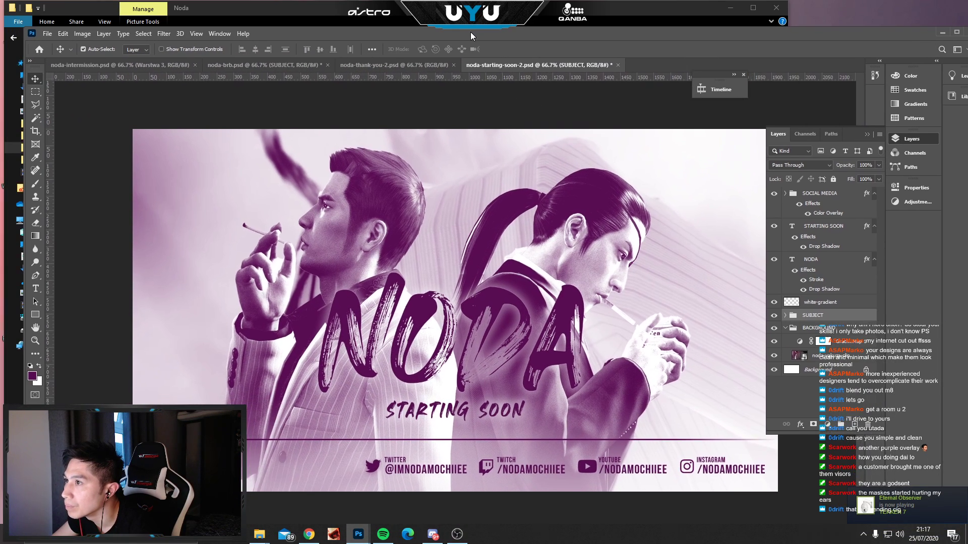
# Paint the ponytailed man out on Layer 1's mask in noda-brb with a soft black brush, sized 500 and reduced to 250.
pyautogui.click(267, 68)
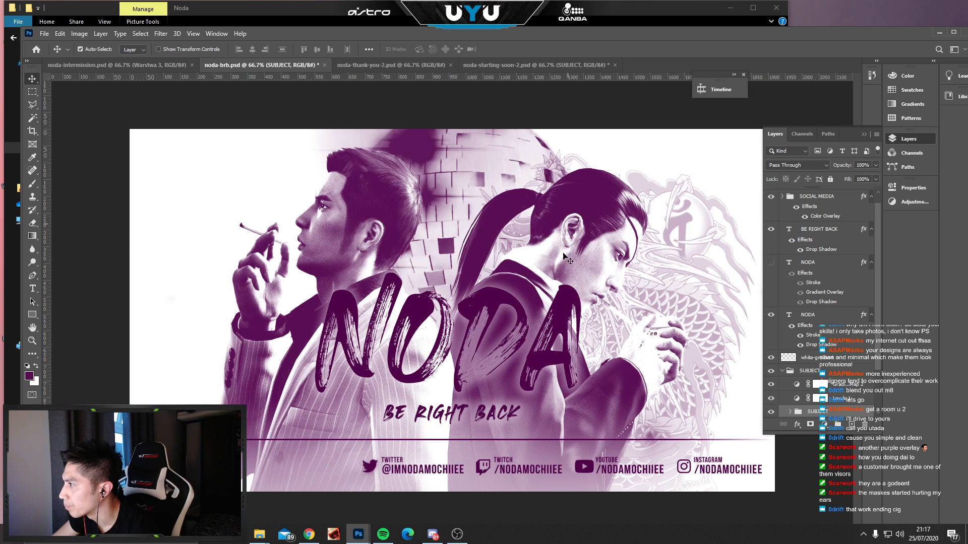
pyautogui.click(608, 250)
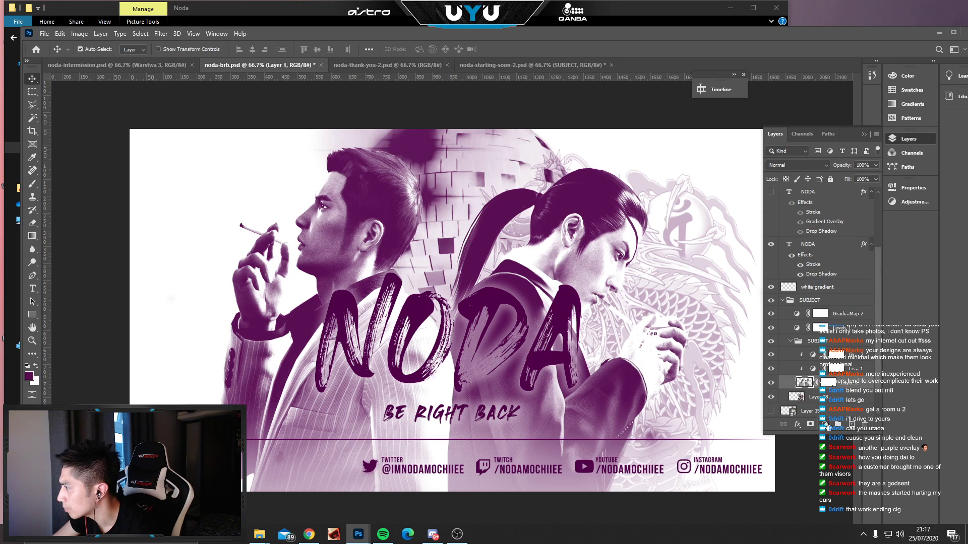
pyautogui.click(832, 383)
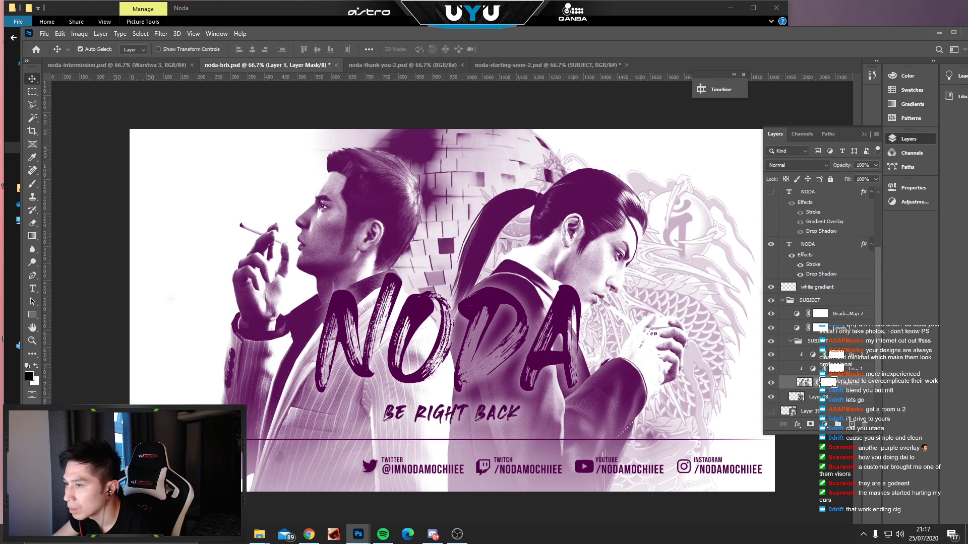
pyautogui.click(34, 186)
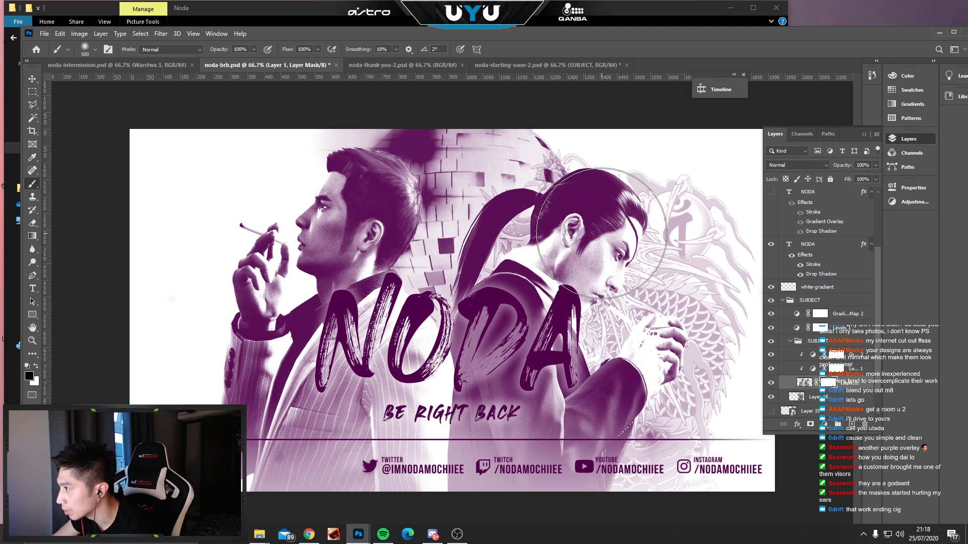
pyautogui.moveTo(601, 233)
pyautogui.mouseDown()
pyautogui.moveTo(588, 227)
pyautogui.moveTo(600, 216)
pyautogui.moveTo(528, 210)
pyautogui.moveTo(600, 188)
pyautogui.moveTo(515, 210)
pyautogui.moveTo(625, 217)
pyautogui.moveTo(580, 302)
pyautogui.moveTo(564, 297)
pyautogui.moveTo(603, 360)
pyautogui.moveTo(650, 362)
pyautogui.moveTo(676, 353)
pyautogui.moveTo(681, 287)
pyautogui.moveTo(647, 363)
pyautogui.mouseUp()
pyautogui.press('[')
pyautogui.press('[')
pyautogui.press('[')
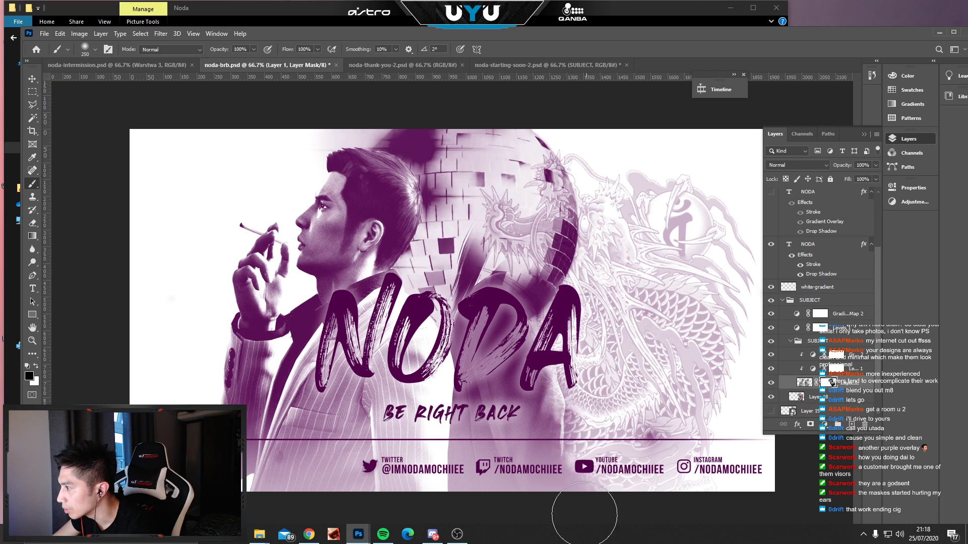
pyautogui.moveTo(585, 514)
pyautogui.mouseDown()
pyautogui.moveTo(551, 451)
pyautogui.moveTo(547, 385)
pyautogui.moveTo(531, 531)
pyautogui.moveTo(491, 484)
pyautogui.moveTo(527, 244)
pyautogui.moveTo(503, 286)
pyautogui.moveTo(478, 234)
pyautogui.moveTo(518, 308)
pyautogui.moveTo(477, 267)
pyautogui.moveTo(542, 344)
pyautogui.moveTo(474, 268)
pyautogui.moveTo(570, 364)
pyautogui.moveTo(535, 289)
pyautogui.moveTo(565, 355)
pyautogui.moveTo(484, 300)
pyautogui.moveTo(519, 368)
pyautogui.moveTo(487, 333)
pyautogui.moveTo(513, 379)
pyautogui.moveTo(504, 369)
pyautogui.moveTo(515, 422)
pyautogui.moveTo(493, 388)
pyautogui.moveTo(496, 488)
pyautogui.moveTo(479, 313)
pyautogui.mouseUp()
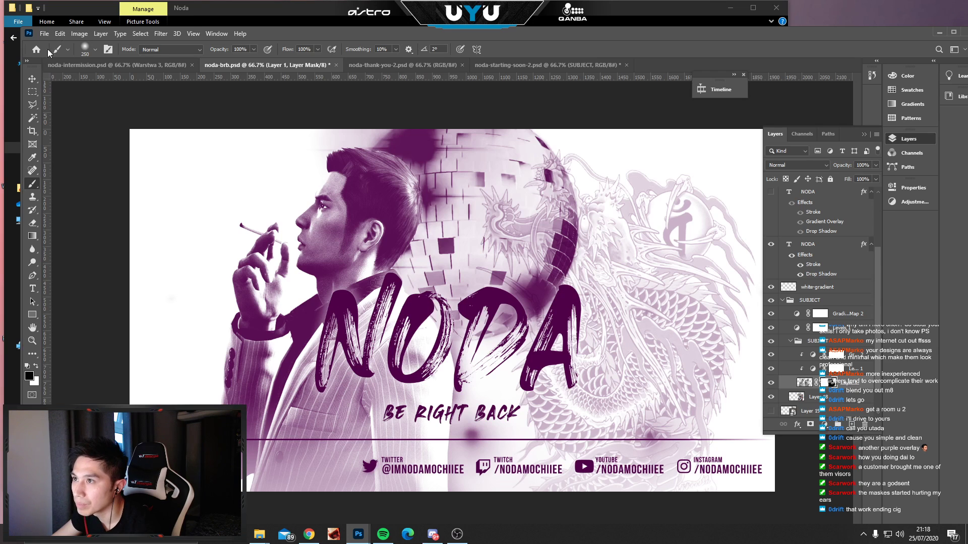
# Move the dragon artwork left behind the smoking man and set the timeline playhead to 0;00;10;22.
pyautogui.click(37, 79)
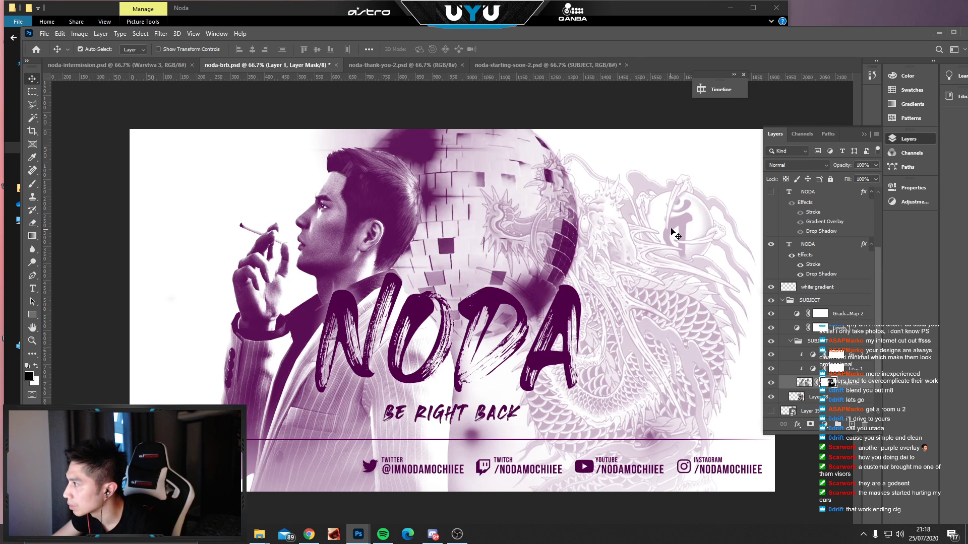
pyautogui.moveTo(662, 222); pyautogui.dragTo(558, 224)
pyautogui.click(721, 90)
pyautogui.moveTo(599, 99); pyautogui.dragTo(626, 98)
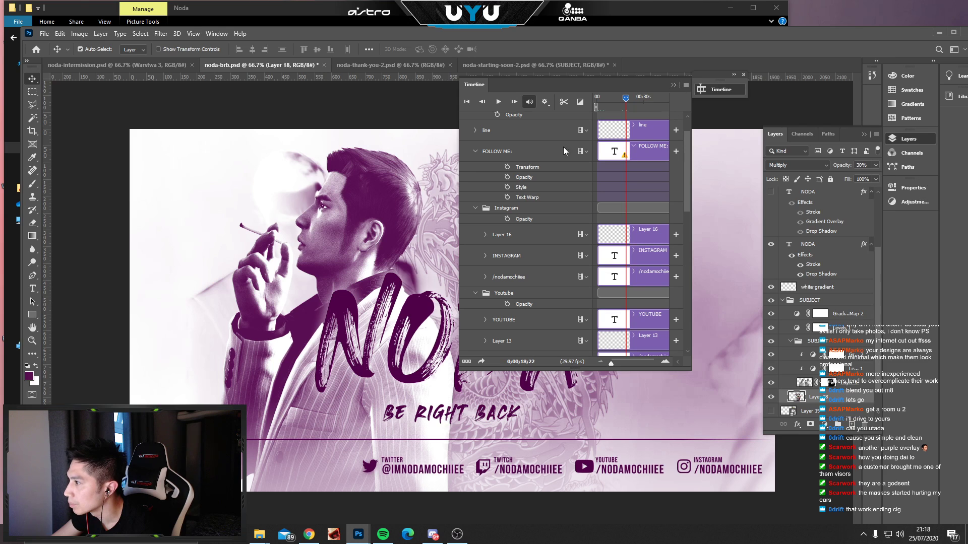
# Play the noda-brb background animation with the canvas unobstructed and check the dragon artwork up close.
pyautogui.click(674, 85)
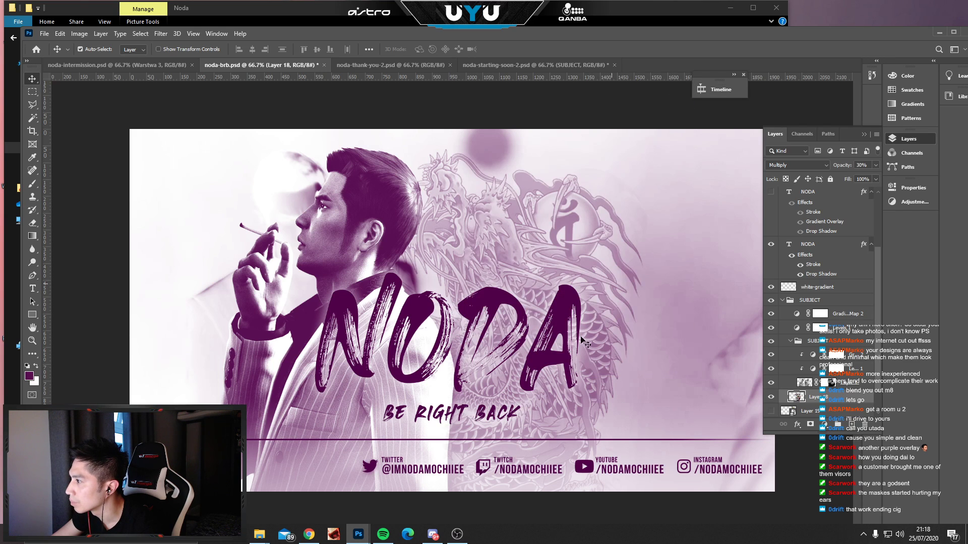
pyautogui.press('space')
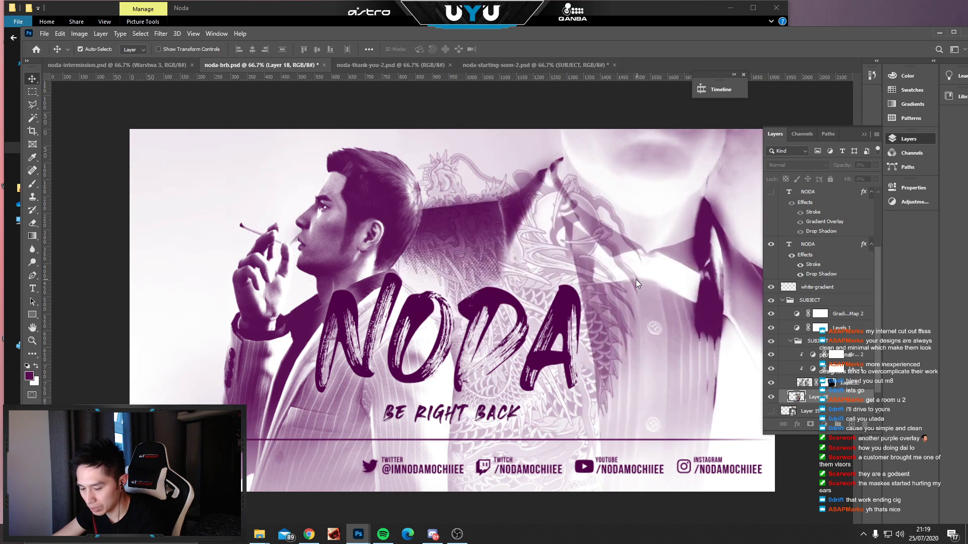
pyautogui.press('z')
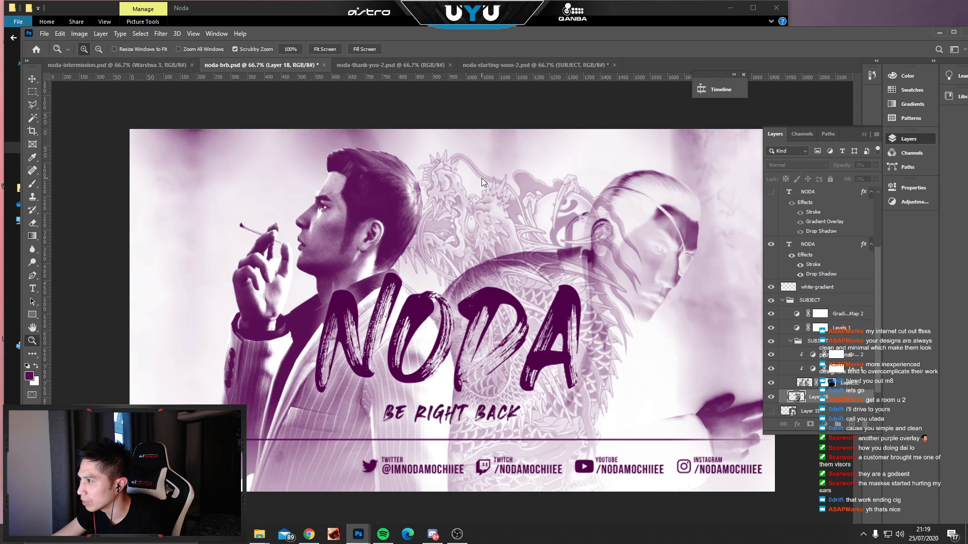
pyautogui.press('space')
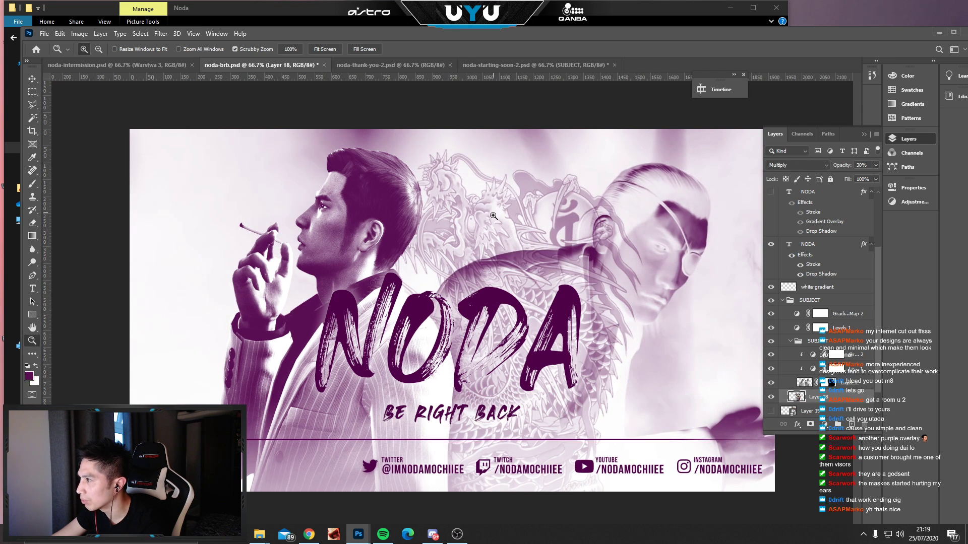
pyautogui.click(488, 224)
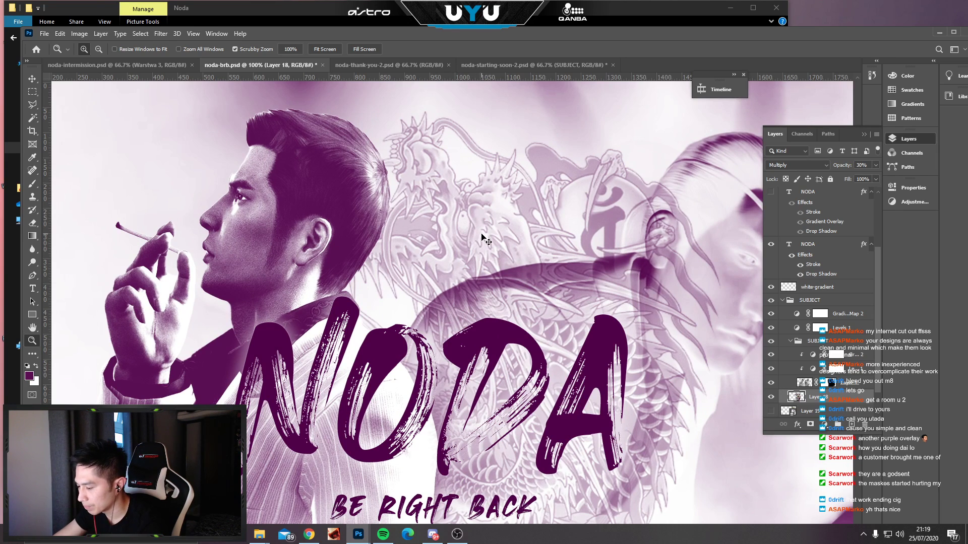
pyautogui.hotkey('ctrl', '-')
# Move the dragon artwork about 769 px left so it sits behind the smoking man's hand and cigarette.
pyautogui.click(32, 79)
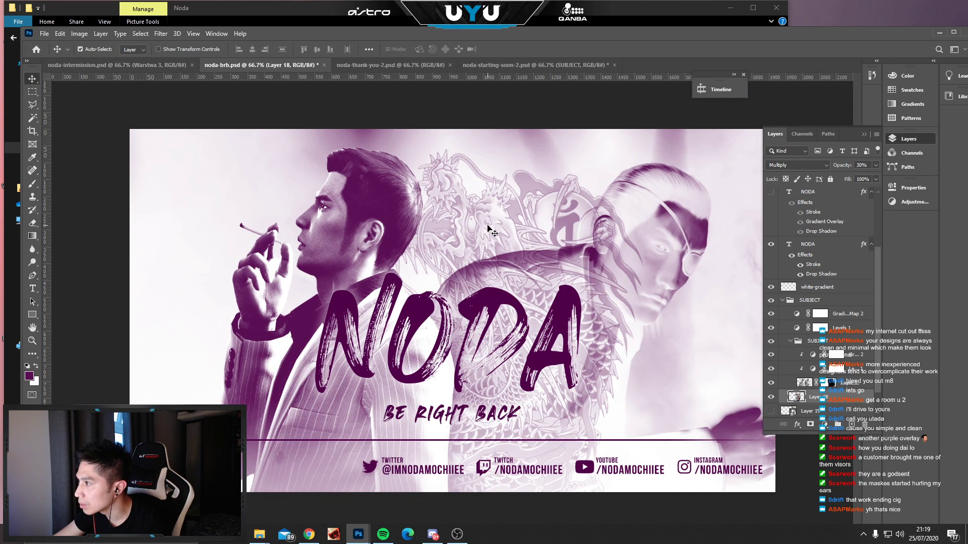
pyautogui.moveTo(488, 228); pyautogui.dragTo(231, 204)
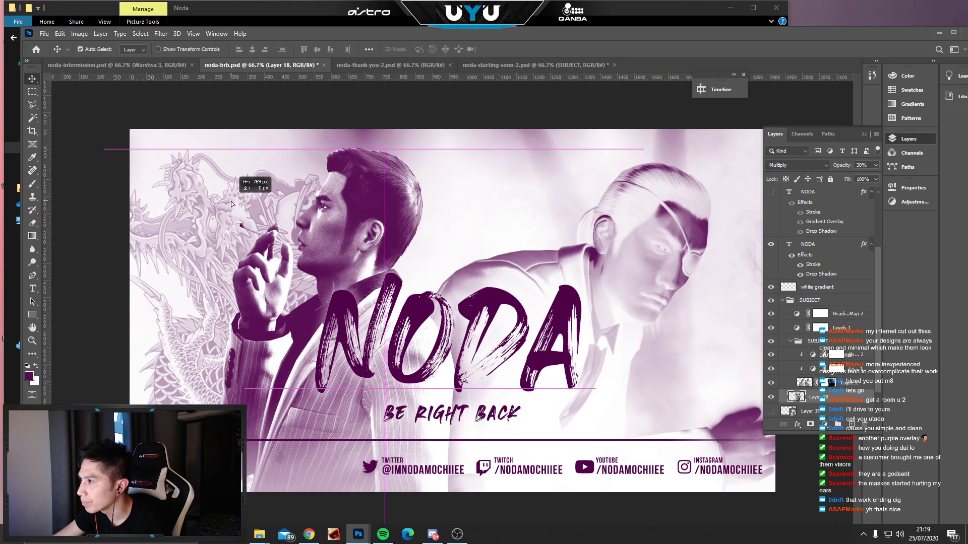
pyautogui.moveTo(230, 204); pyautogui.dragTo(232, 204)
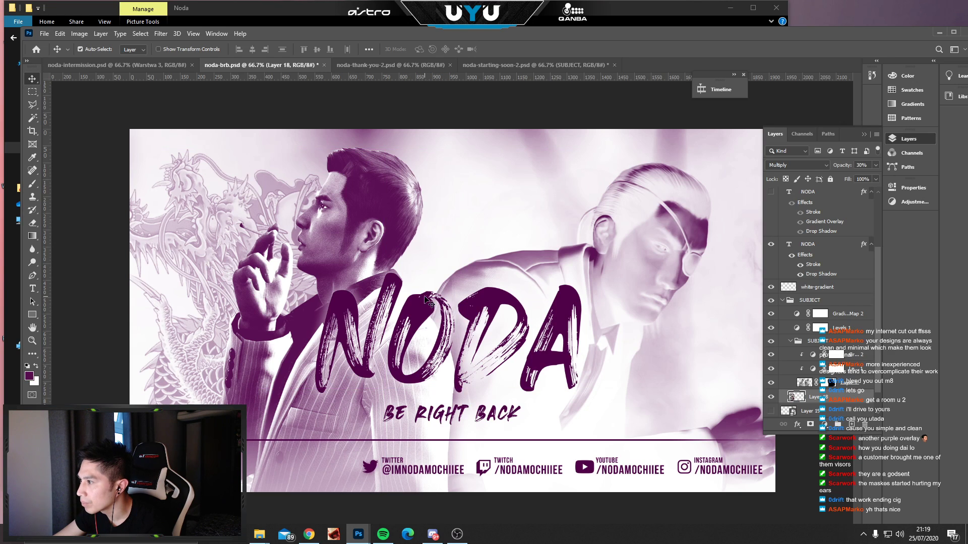
# Move the NODA title and the BE RIGHT BACK text into the open area right of the smoking man.
pyautogui.click(425, 313)
pyautogui.moveTo(431, 309); pyautogui.dragTo(562, 231)
pyautogui.moveTo(462, 408); pyautogui.dragTo(573, 409)
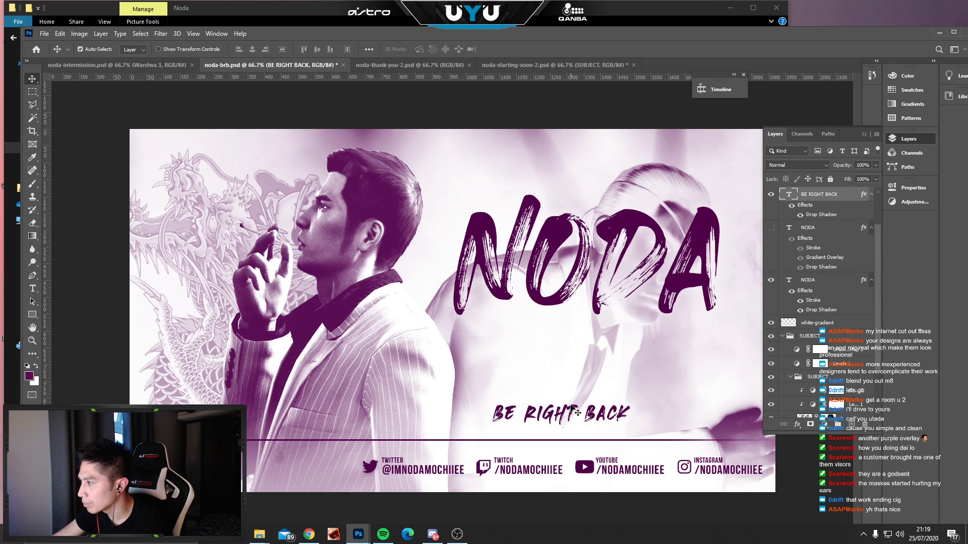
# Delete the visible NODA title layer from noda-brb.
pyautogui.click(638, 232)
pyautogui.press('ctrl')
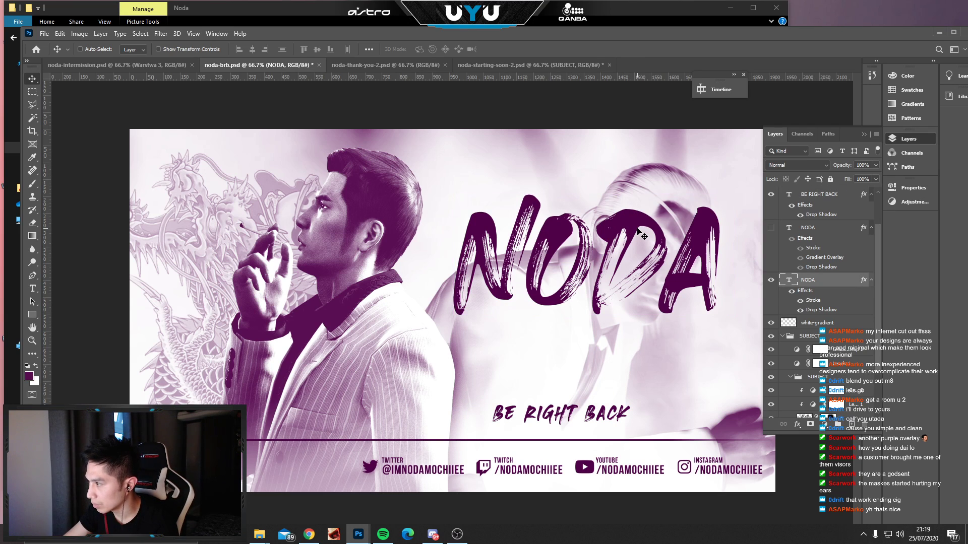
pyautogui.press('Delete')
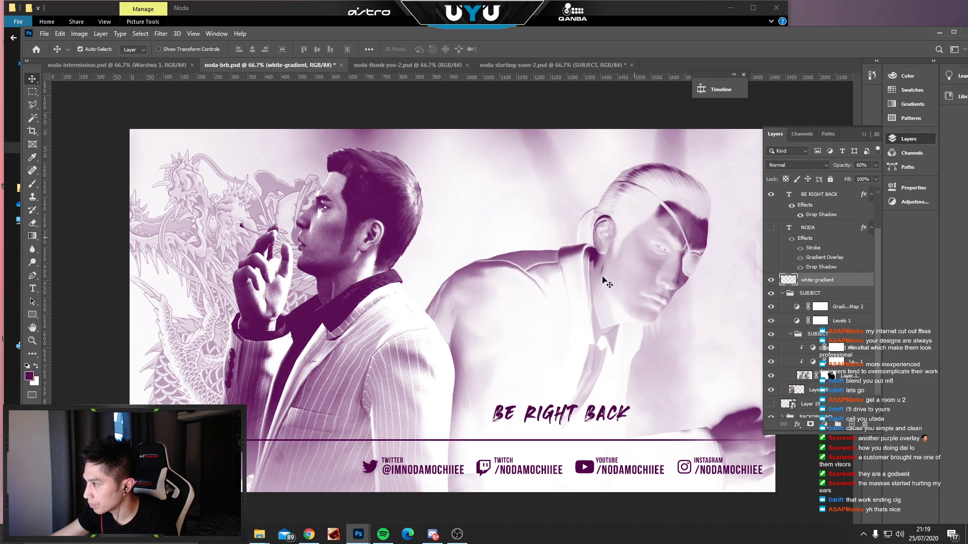
# Move the BE RIGHT BACK text straight up into the title area and break BACK onto a second line.
pyautogui.moveTo(553, 425); pyautogui.dragTo(554, 241)
pyautogui.click(37, 291)
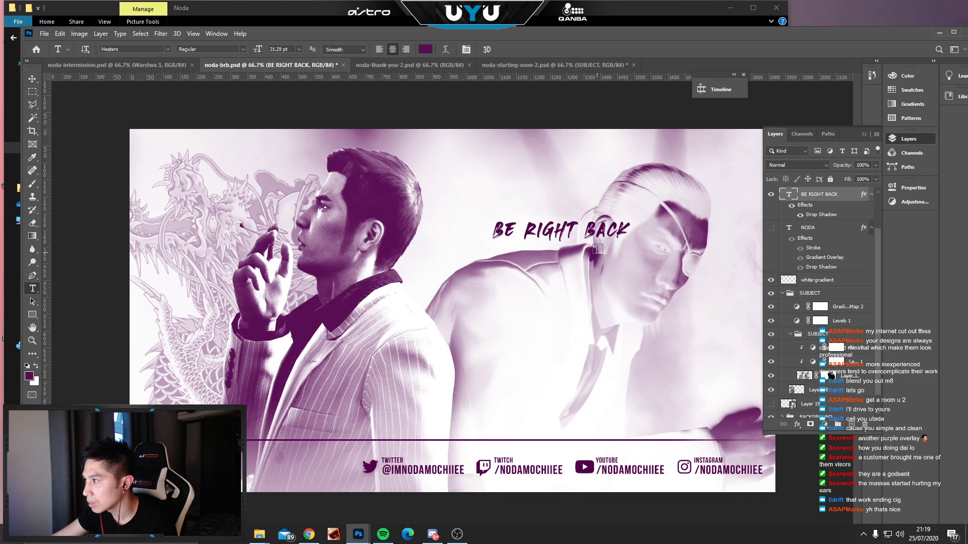
pyautogui.click(587, 229)
pyautogui.press('BackSpace')
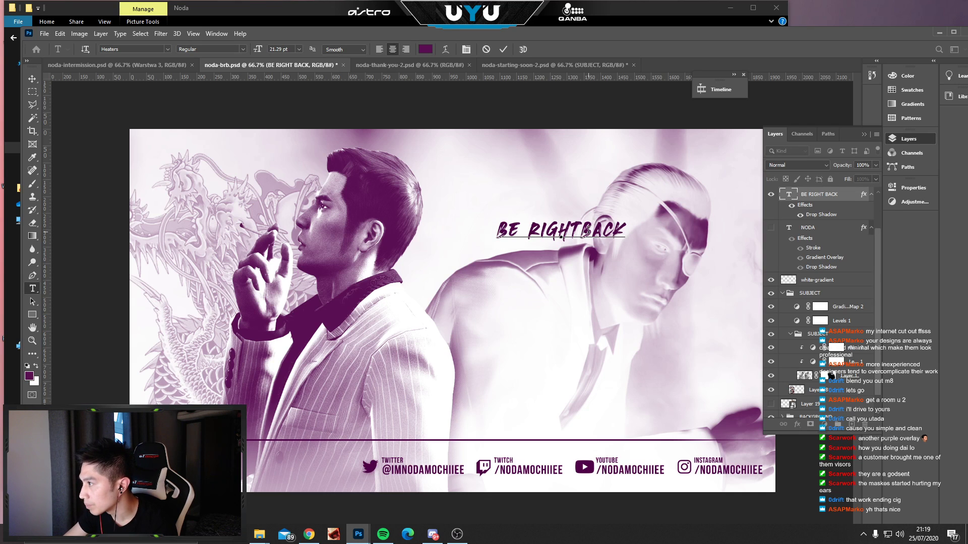
pyautogui.press('Return')
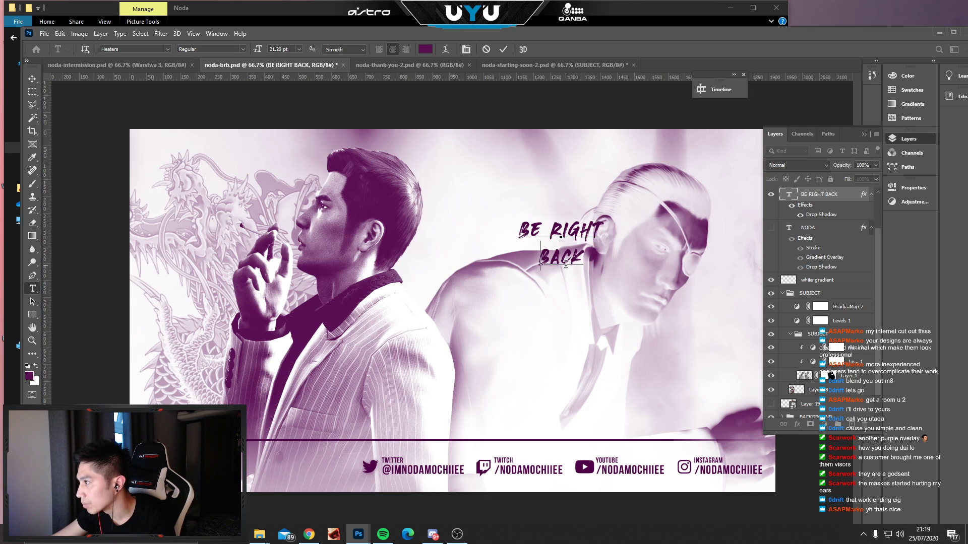
# Left-align the BE RIGHT BACK text and break RIGHT onto its own line to make three lines.
pyautogui.moveTo(575, 258); pyautogui.dragTo(577, 219)
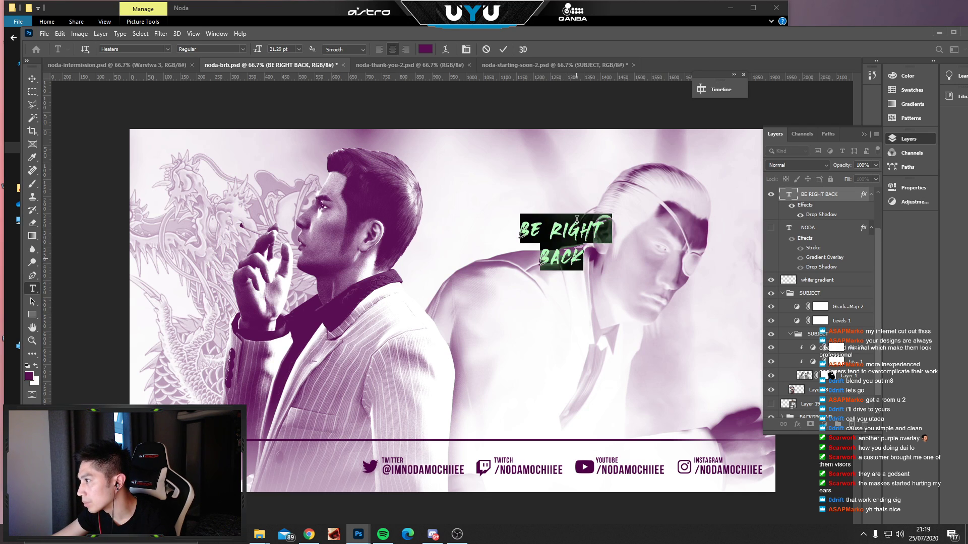
pyautogui.click(379, 50)
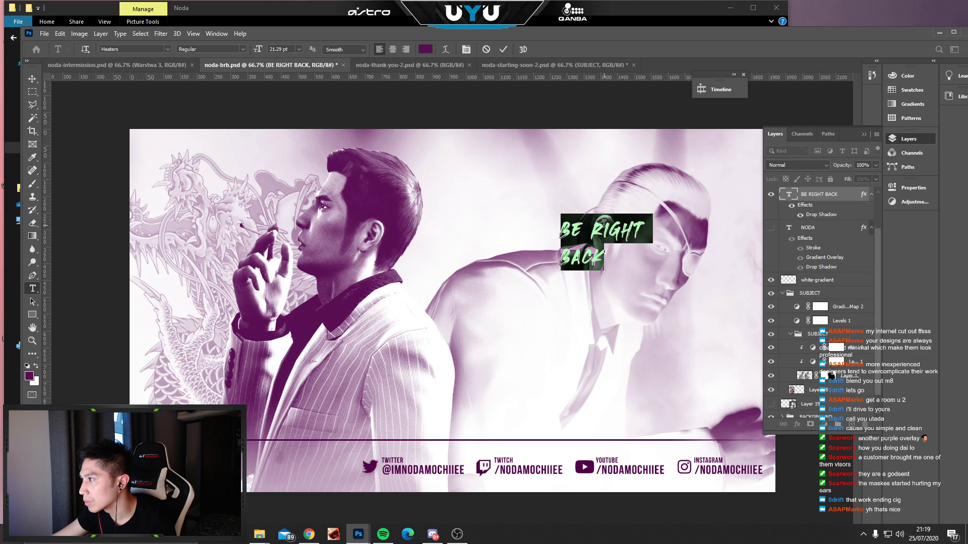
pyautogui.click(594, 229)
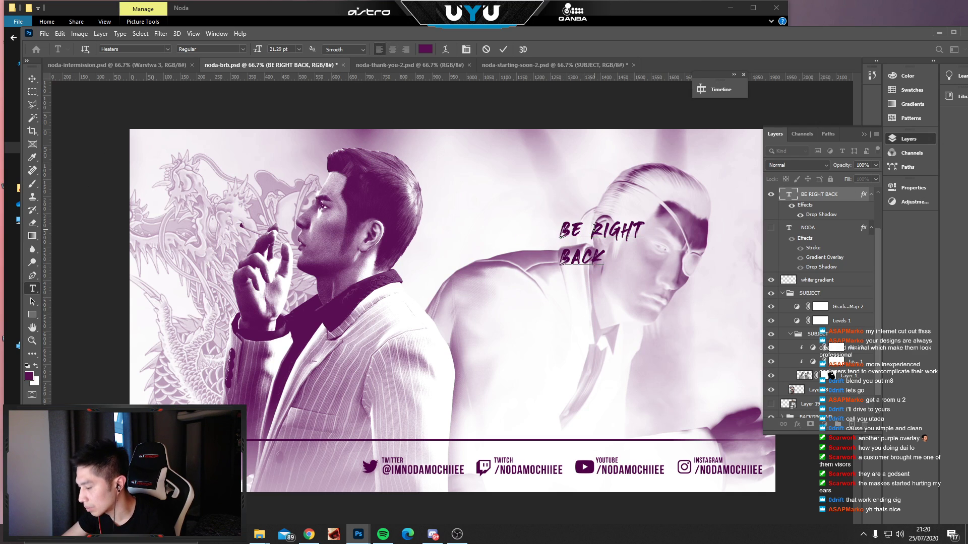
pyautogui.press('Return')
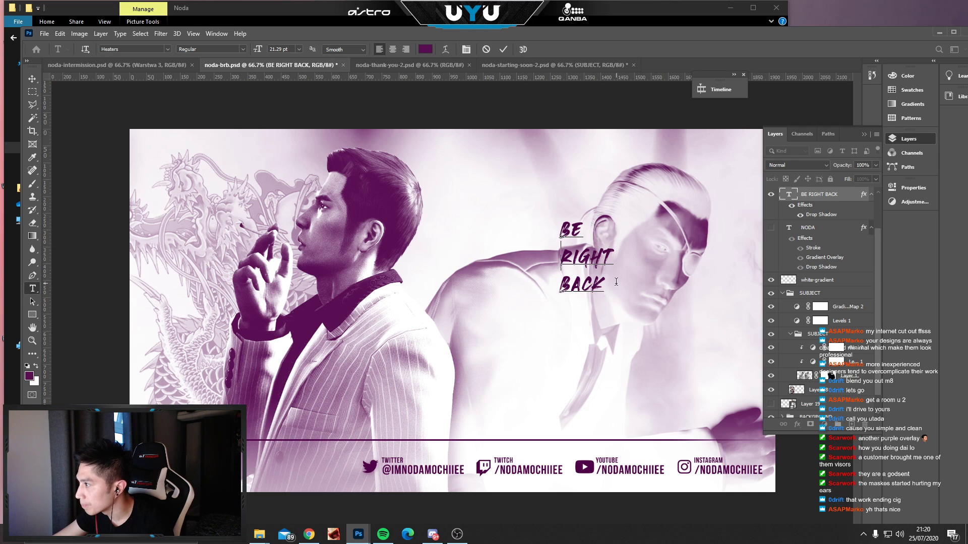
# Tighten the line spacing of the whole three-line BE RIGHT BACK text.
pyautogui.hotkey('ctrl', 'a')
pyautogui.hotkey('alt', 'Up')
pyautogui.hotkey('alt', 'Up')
pyautogui.hotkey('alt', 'Up')
pyautogui.hotkey('alt', 'Up')
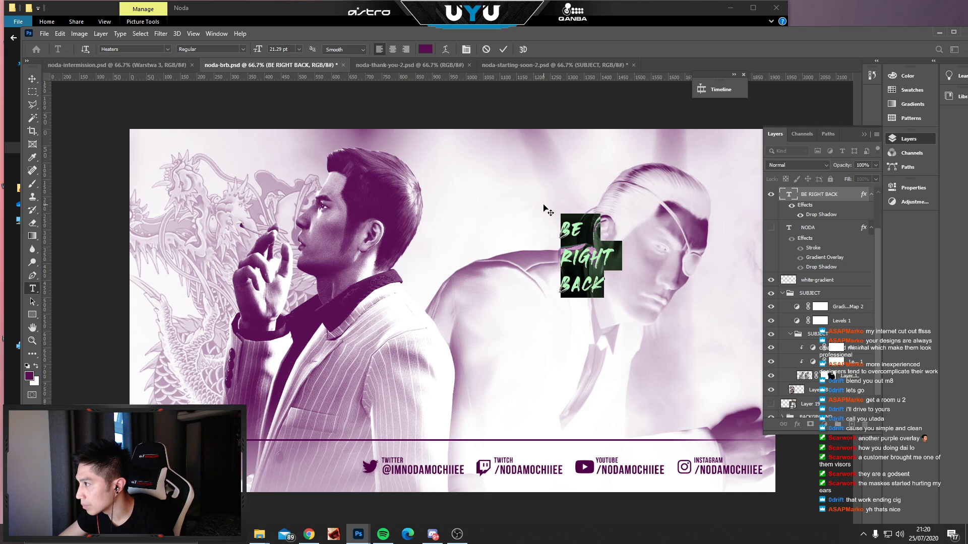
pyautogui.click(32, 79)
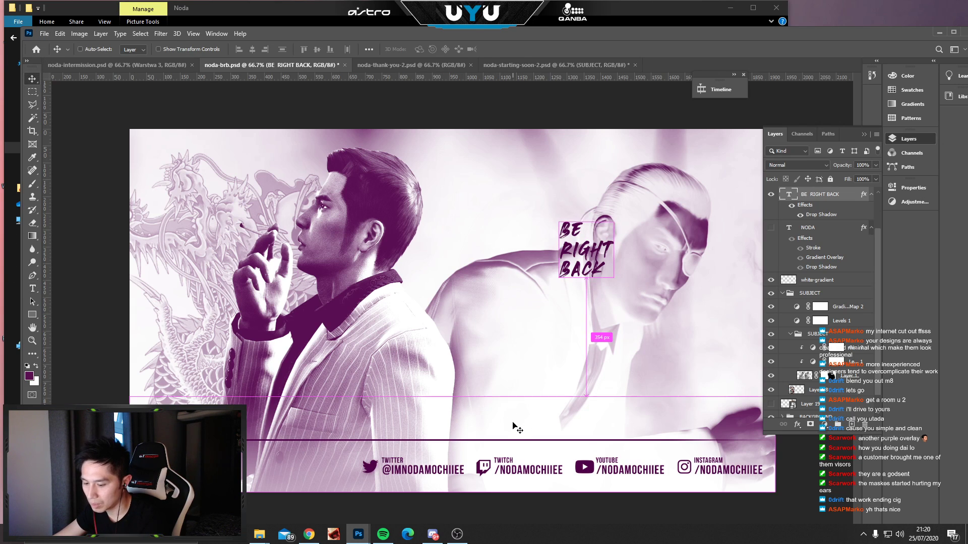
# Scale the BE RIGHT BACK text to about 264% and shift it slightly right beside the smoking man.
pyautogui.hotkey('ctrl', 't')
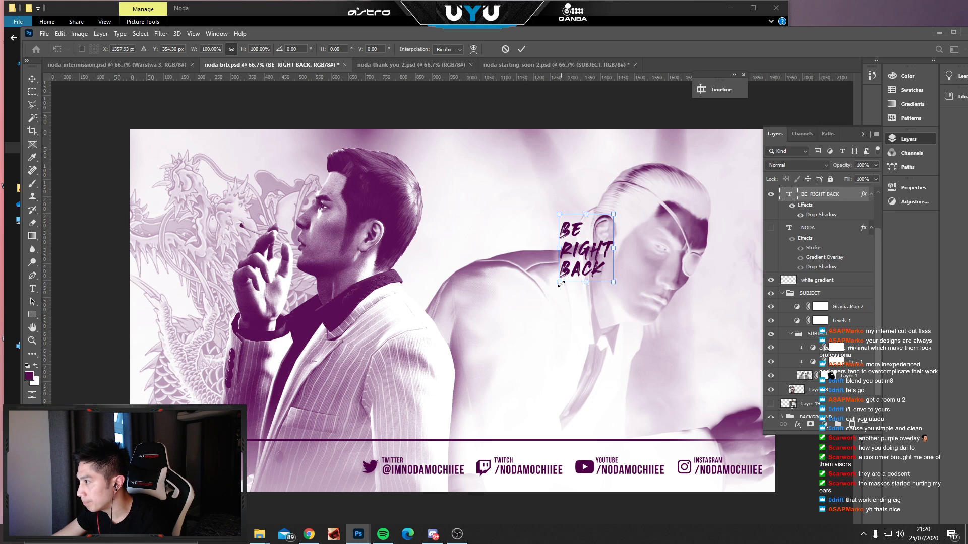
pyautogui.moveTo(560, 284); pyautogui.dragTo(485, 404)
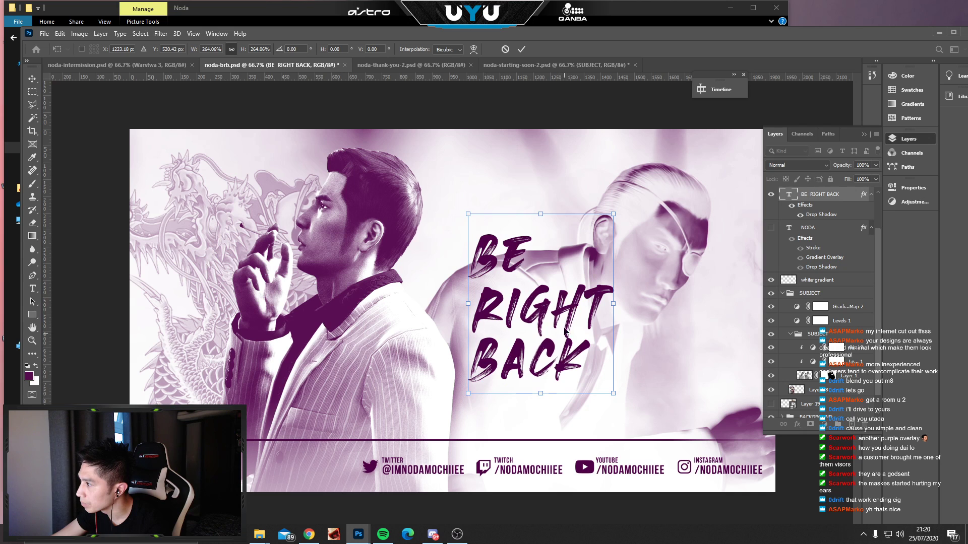
pyautogui.moveTo(571, 302); pyautogui.dragTo(578, 312)
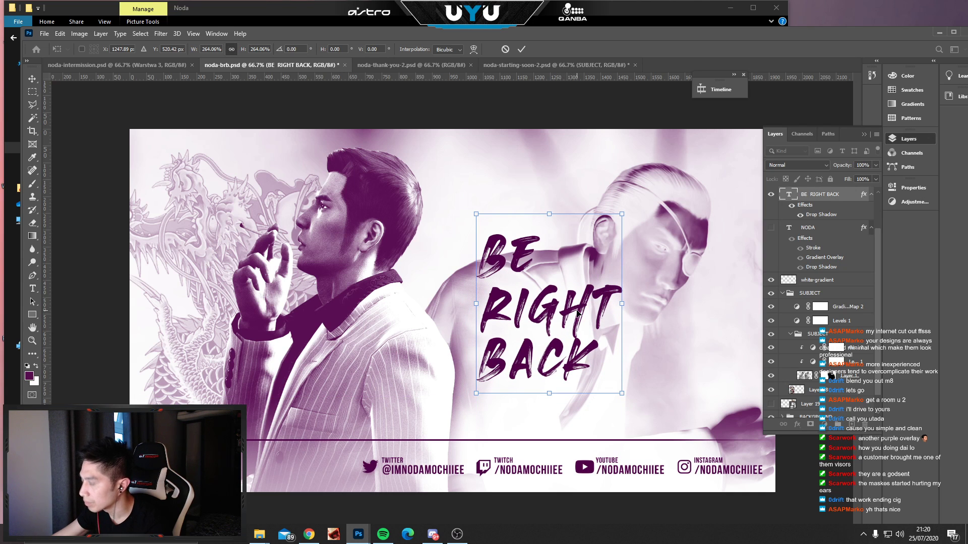
pyautogui.hotkey('ctrl', '-')
pyautogui.press('Right')
pyautogui.press('Right')
pyautogui.press('Right')
pyautogui.press('Right')
pyautogui.press('Right')
pyautogui.press('Right')
pyautogui.press('Right')
pyautogui.press('Right')
pyautogui.press('Right')
pyautogui.press('Right')
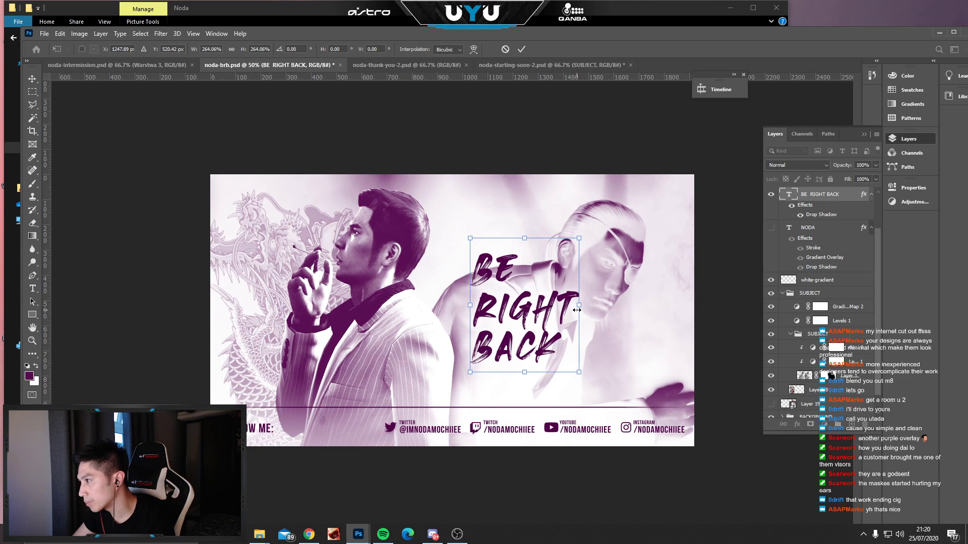
pyautogui.press('Return')
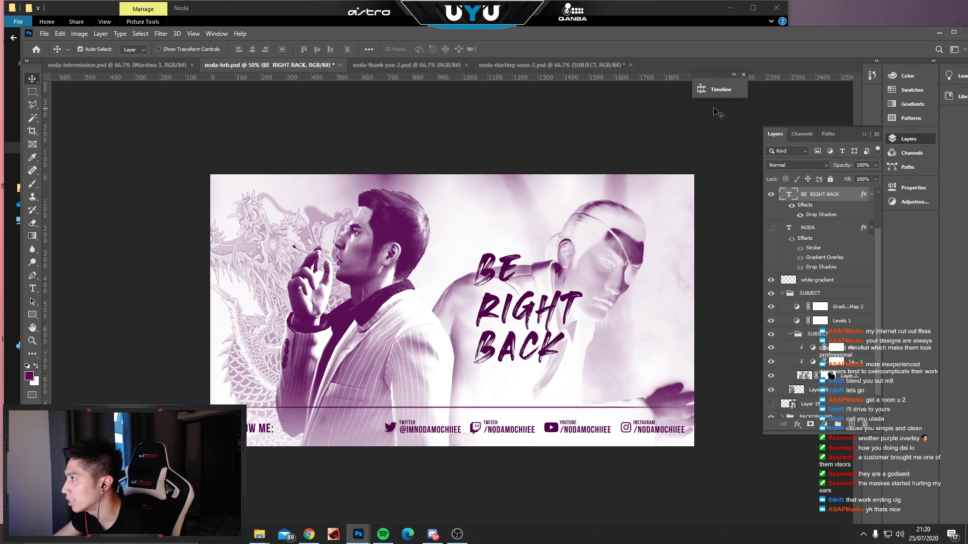
# Rewind the timeline to the start and briefly play the overlay animation.
pyautogui.click(720, 89)
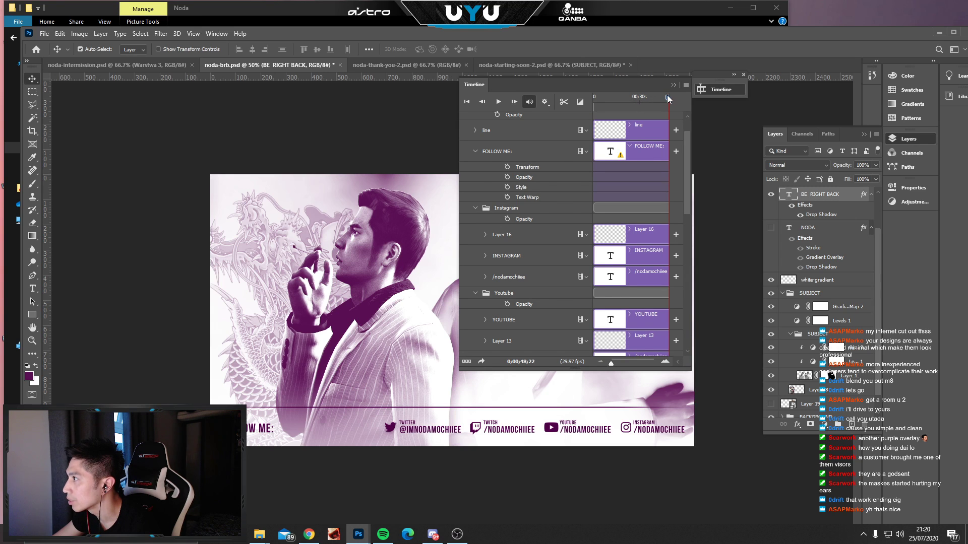
pyautogui.moveTo(667, 95); pyautogui.dragTo(507, 94)
pyautogui.press('space')
pyautogui.press('space')
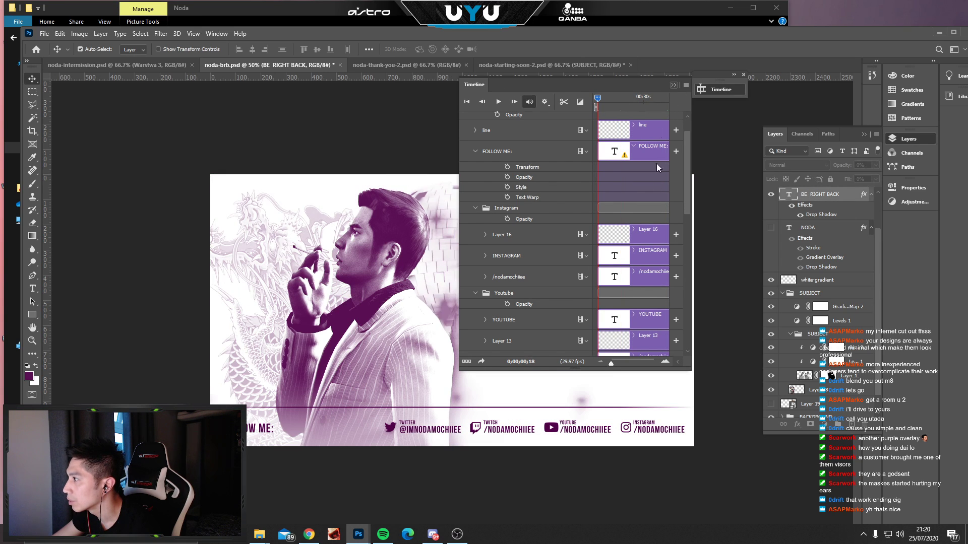
# Lengthen the Timeline panel, place it clear of the canvas, and play the animation to 0;00;11;03.
pyautogui.moveTo(687, 372); pyautogui.dragTo(687, 476)
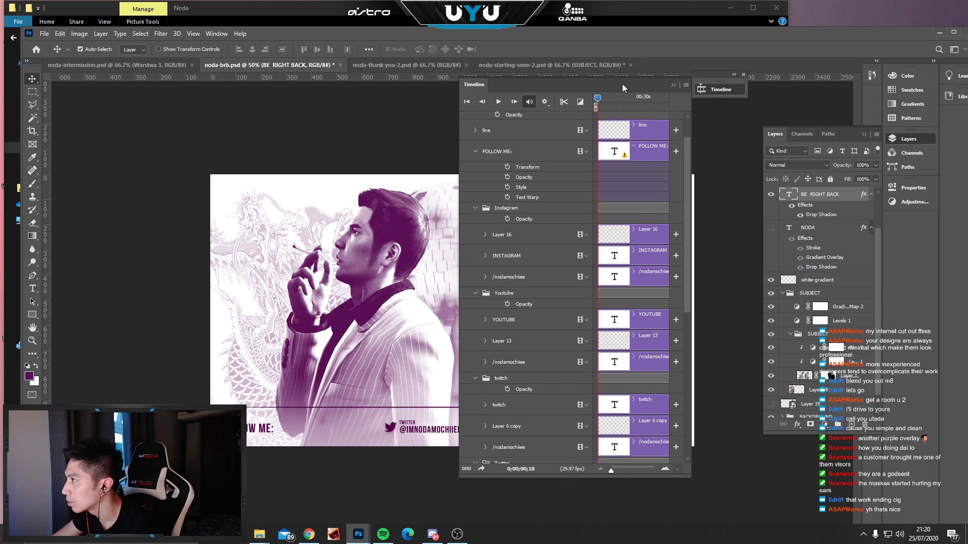
pyautogui.moveTo(622, 83); pyautogui.dragTo(475, 62)
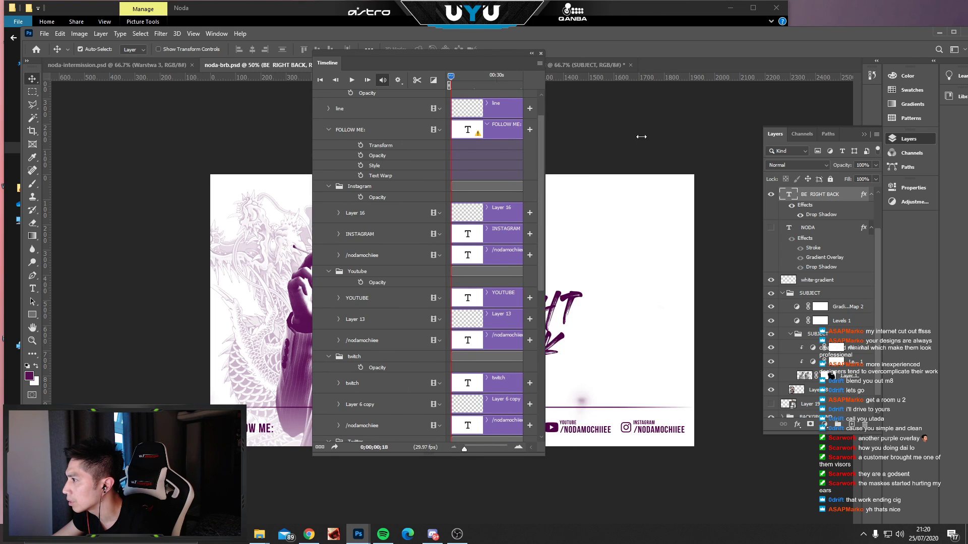
pyautogui.moveTo(641, 137); pyautogui.dragTo(719, 143)
pyautogui.moveTo(476, 54); pyautogui.dragTo(864, 83)
pyautogui.press('space')
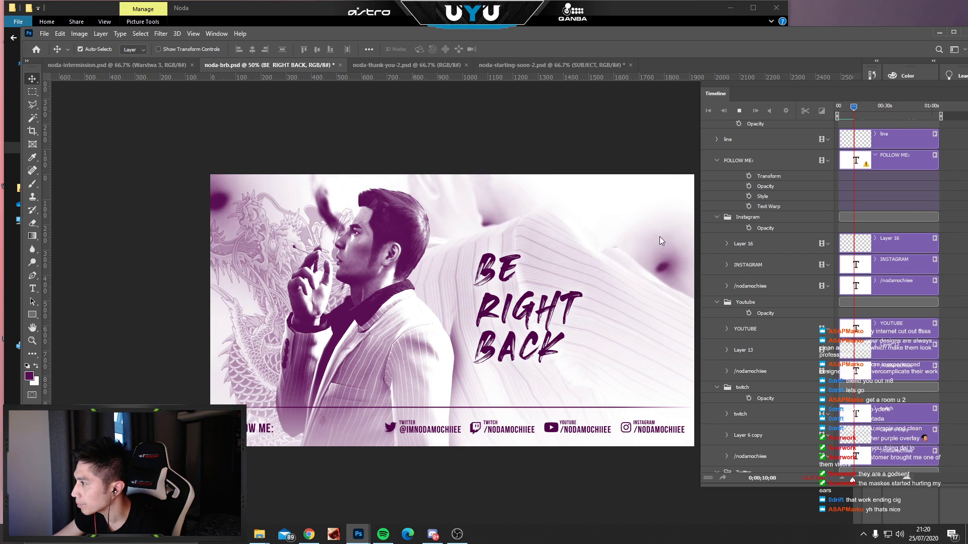
pyautogui.press('space')
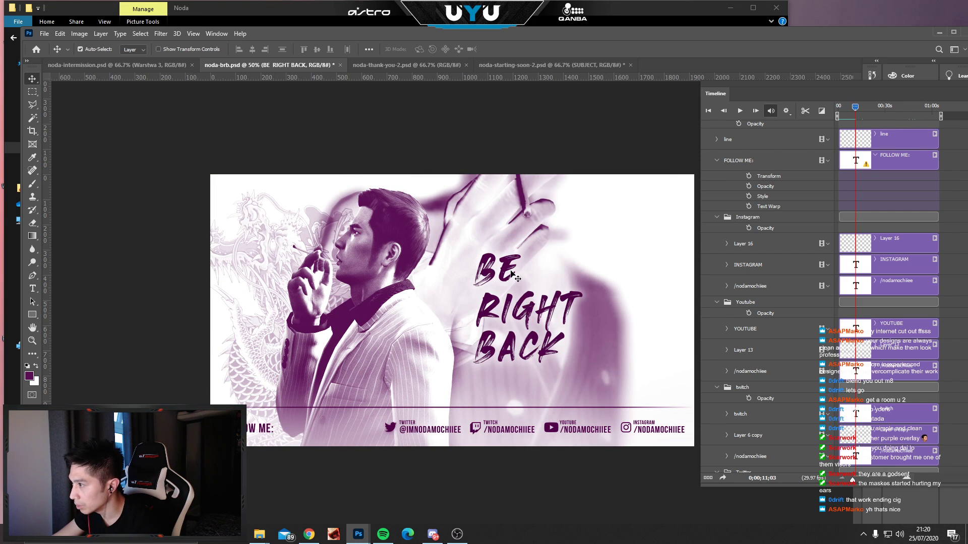
# Scale the BE RIGHT BACK title up to about 152% so it fills the white area beside the man.
pyautogui.hotkey('ctrl', 't')
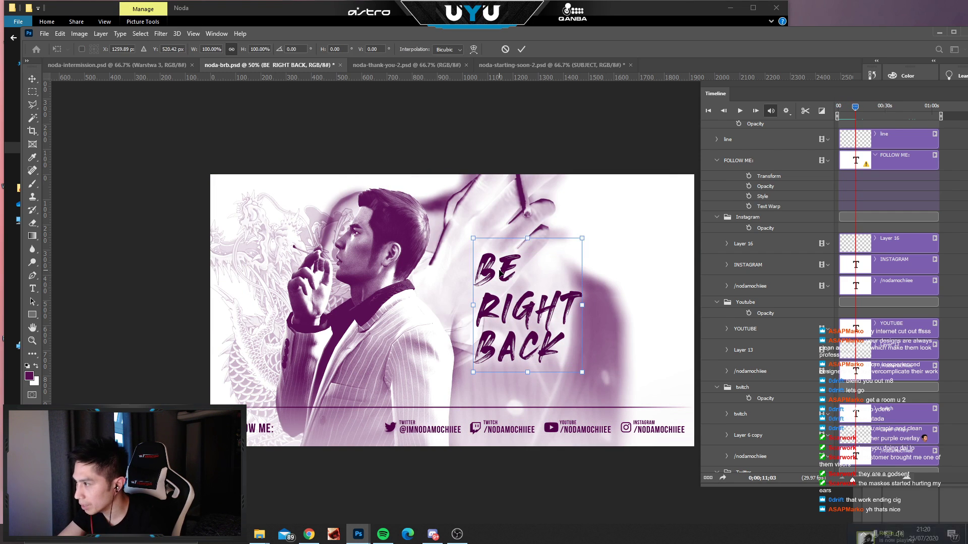
pyautogui.moveTo(583, 239); pyautogui.dragTo(638, 211)
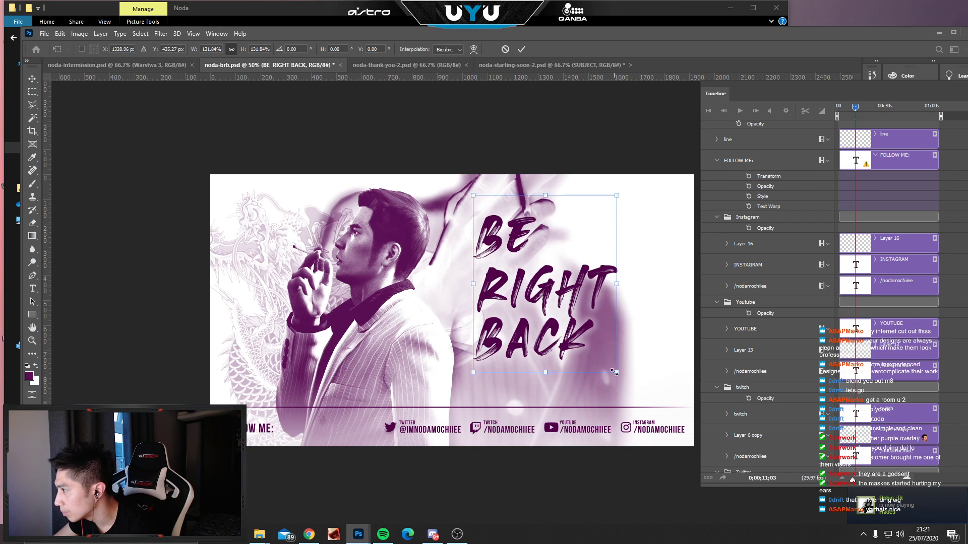
pyautogui.moveTo(615, 372); pyautogui.dragTo(638, 400)
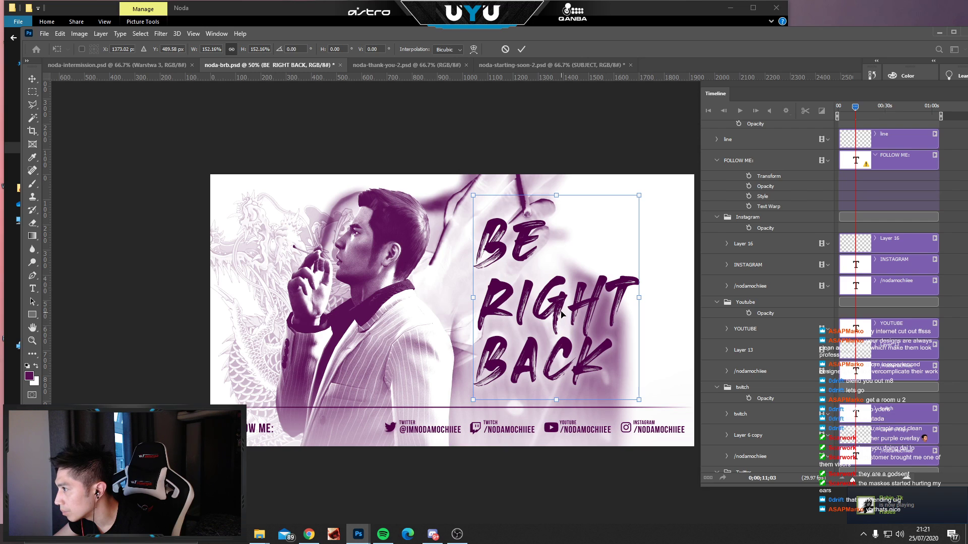
# Nudge the enlarged BE RIGHT BACK title to about X 1381 px, Y 476 px and apply the transform.
pyautogui.moveTo(561, 314); pyautogui.dragTo(559, 317)
pyautogui.press('Up')
pyautogui.press('Up')
pyautogui.press('Up')
pyautogui.press('Up')
pyautogui.press('Up')
pyautogui.press('Up')
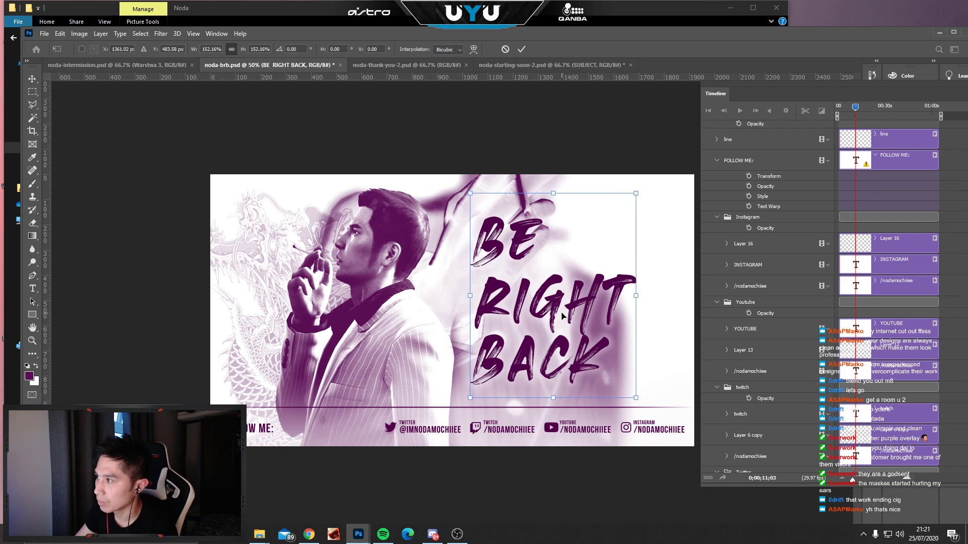
pyautogui.press('Right')
pyautogui.press('Right')
pyautogui.press('Right')
pyautogui.press('Right')
pyautogui.press('Right')
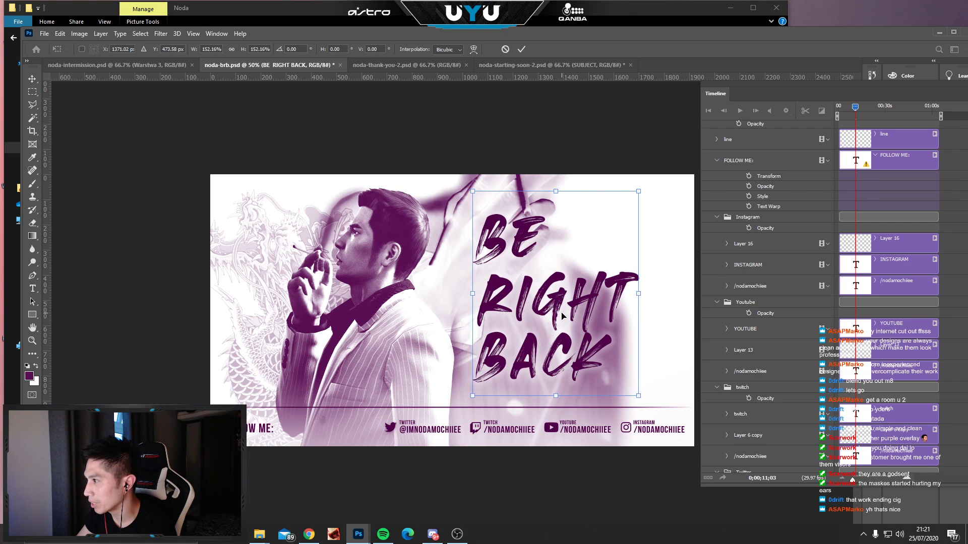
pyautogui.press('Right')
pyautogui.press('Right')
pyautogui.press('Right')
pyautogui.press('Right')
pyautogui.press('Right')
pyautogui.press('Down')
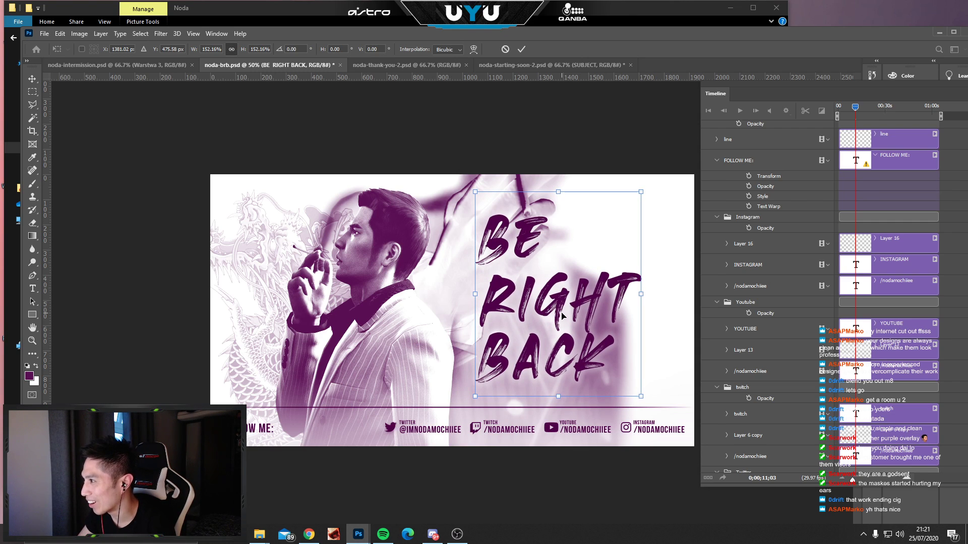
pyautogui.press('Return')
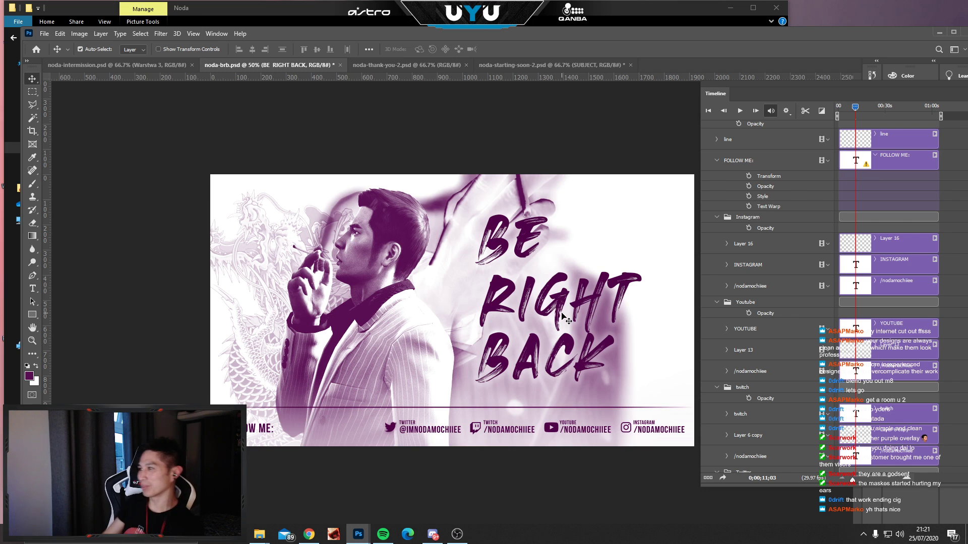
# Play the overlay animation to 0;00;20;04 and shift the dragon artwork right, closer behind the smoking man.
pyautogui.press('space')
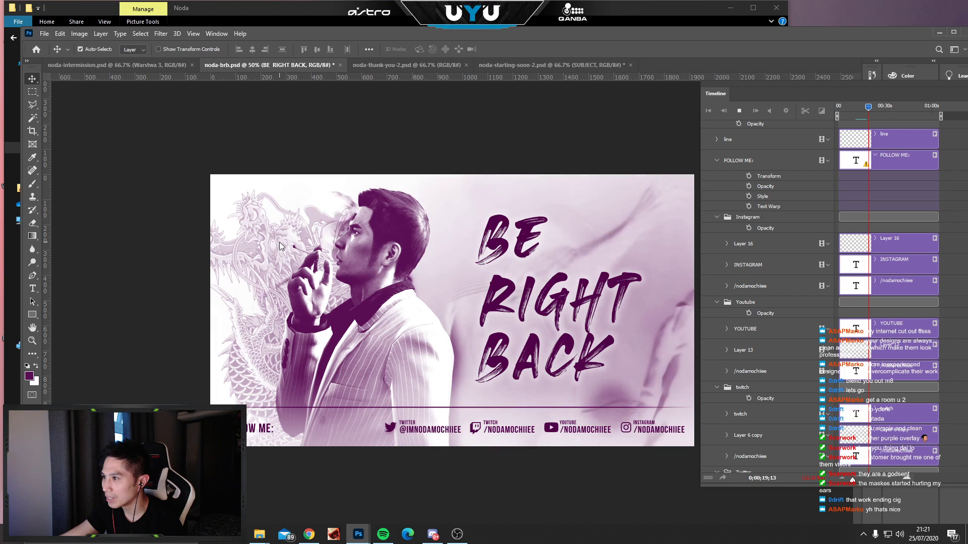
pyautogui.press('space')
pyautogui.moveTo(282, 246)
pyautogui.mouseDown()
pyautogui.moveTo(286, 233)
pyautogui.moveTo(300, 246)
pyautogui.mouseUp()
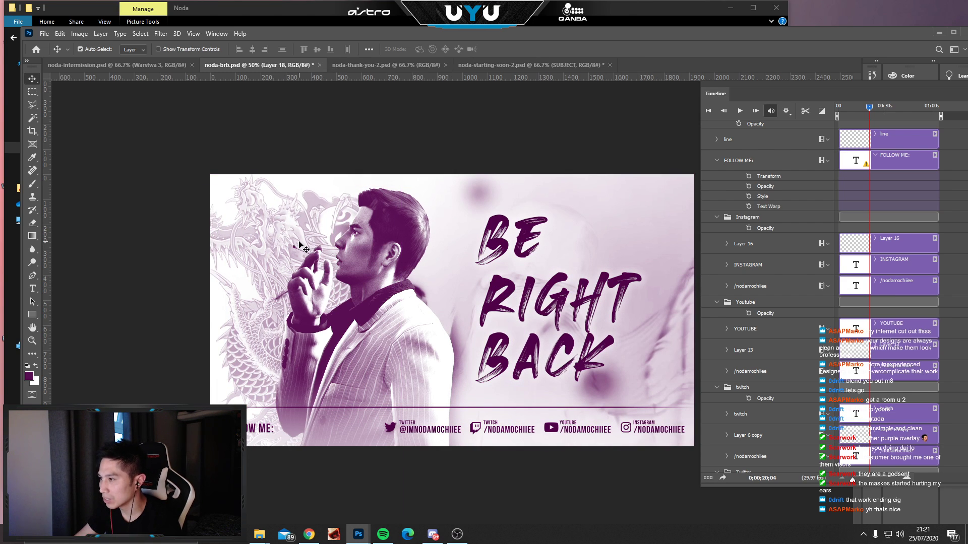
pyautogui.hotkey('shift', 'Right')
pyautogui.hotkey('shift', 'Right')
pyautogui.hotkey('shift', 'Right')
pyautogui.hotkey('shift', 'Right')
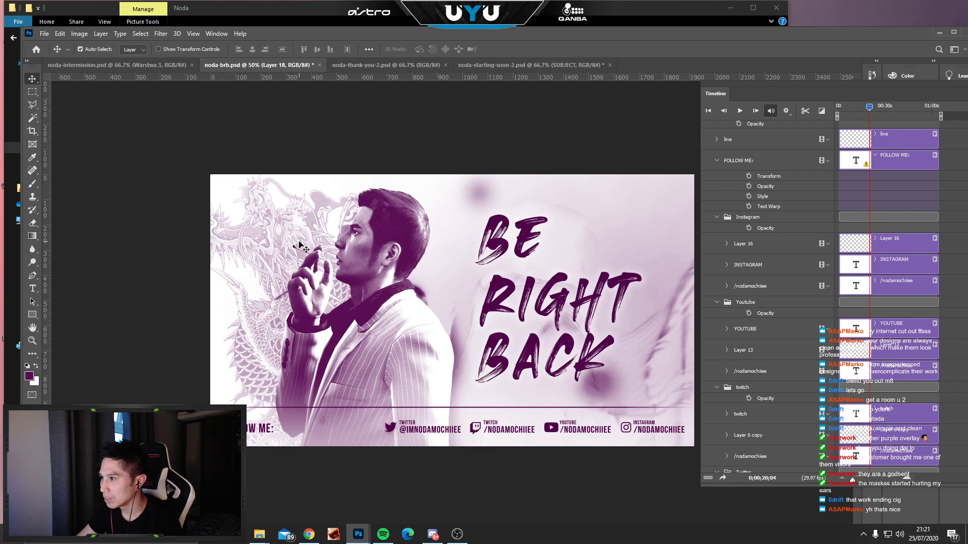
pyautogui.hotkey('shift', 'Right')
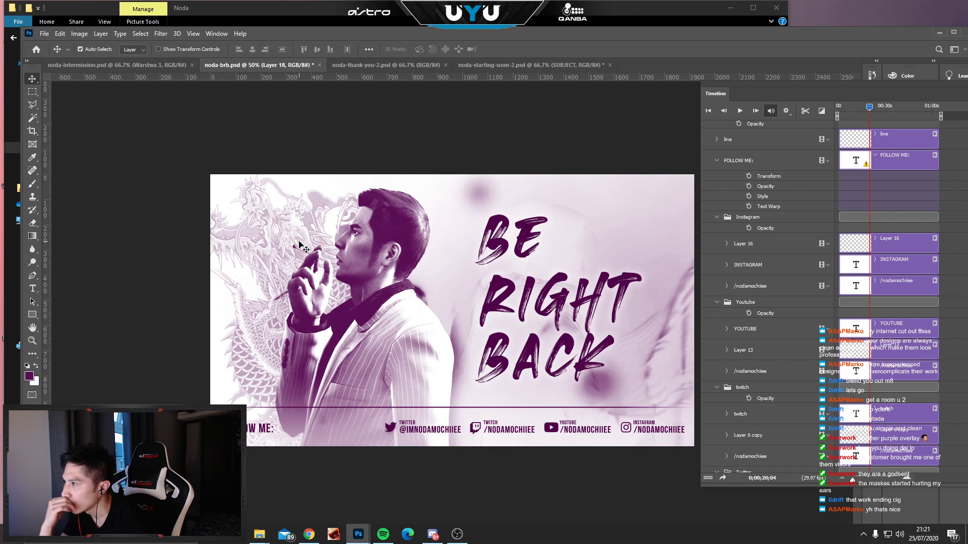
# Raise the BE RIGHT BACK title slightly and tighten the kerning between the letters of BACK.
pyautogui.moveTo(527, 245); pyautogui.dragTo(526, 237)
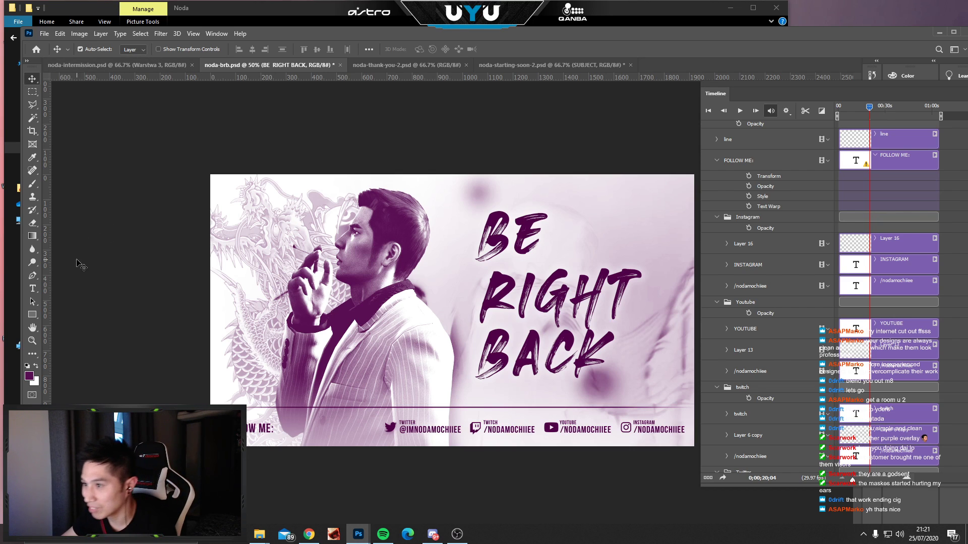
pyautogui.click(32, 288)
pyautogui.click(513, 348)
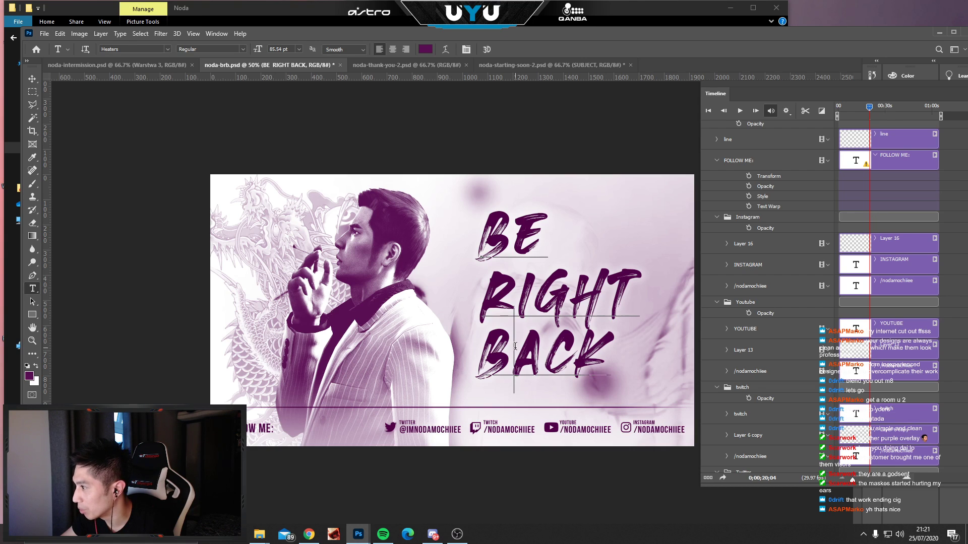
pyautogui.hotkey('alt', 'Left')
pyautogui.hotkey('alt', 'Left')
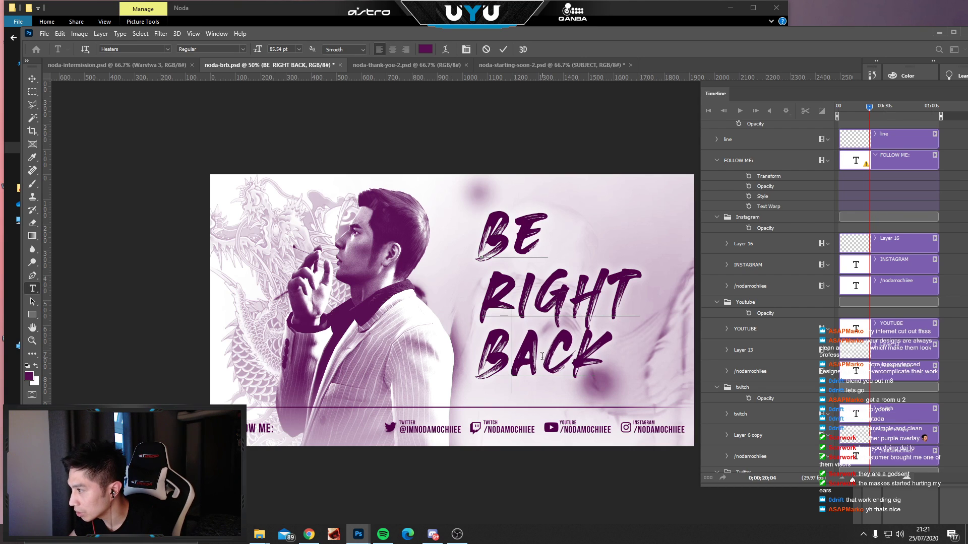
pyautogui.click(542, 356)
pyautogui.hotkey('alt', 'Left')
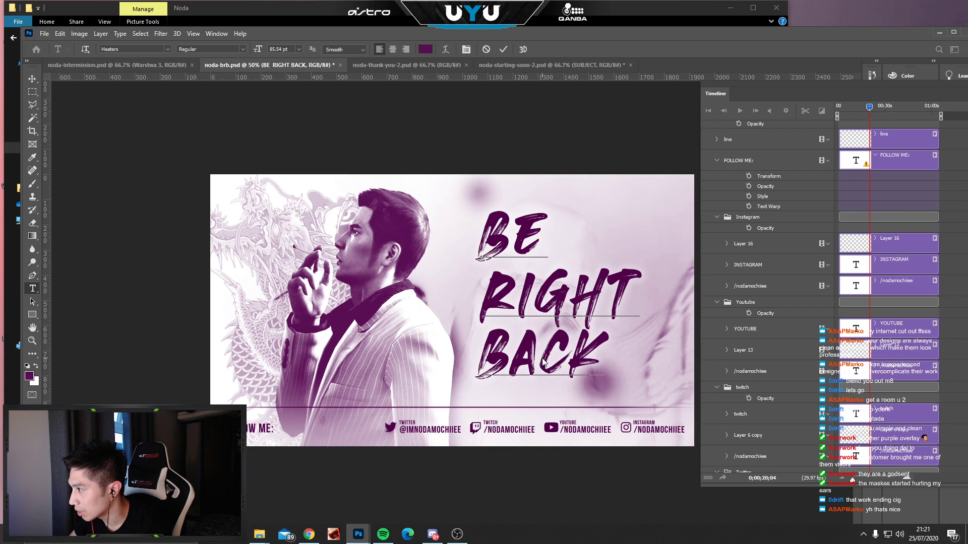
pyautogui.hotkey('alt', 'space')
pyautogui.press('Escape')
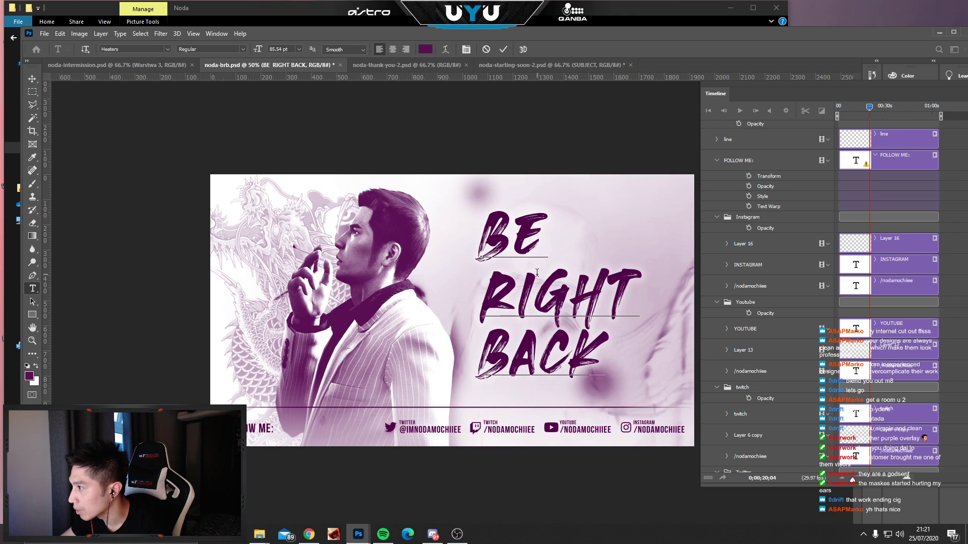
# Tighten the kerning between the letters of RIGHT and BE, and finish editing the title text.
pyautogui.click(546, 288)
pyautogui.hotkey('alt', 'Left')
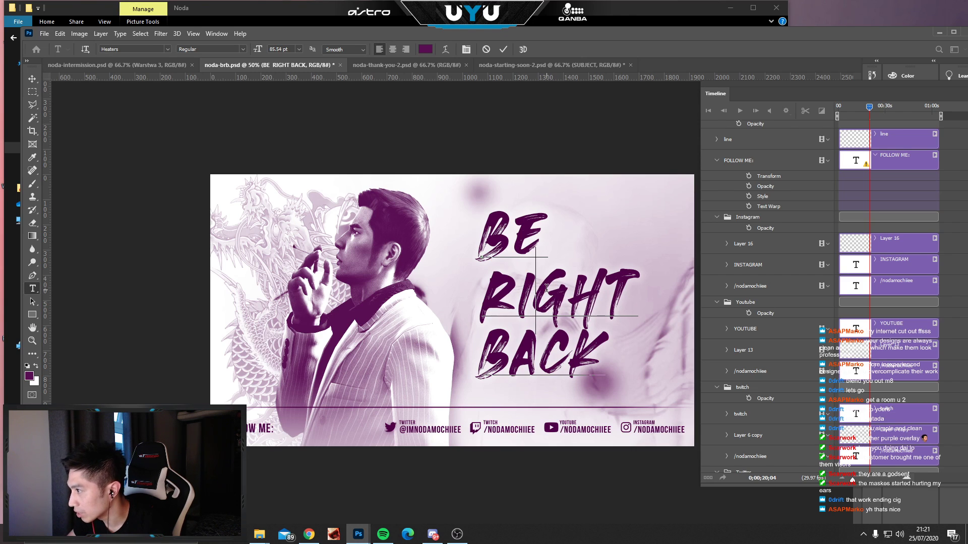
pyautogui.press('Right')
pyautogui.hotkey('alt', 'Left')
pyautogui.press('Right')
pyautogui.hotkey('alt', 'Right')
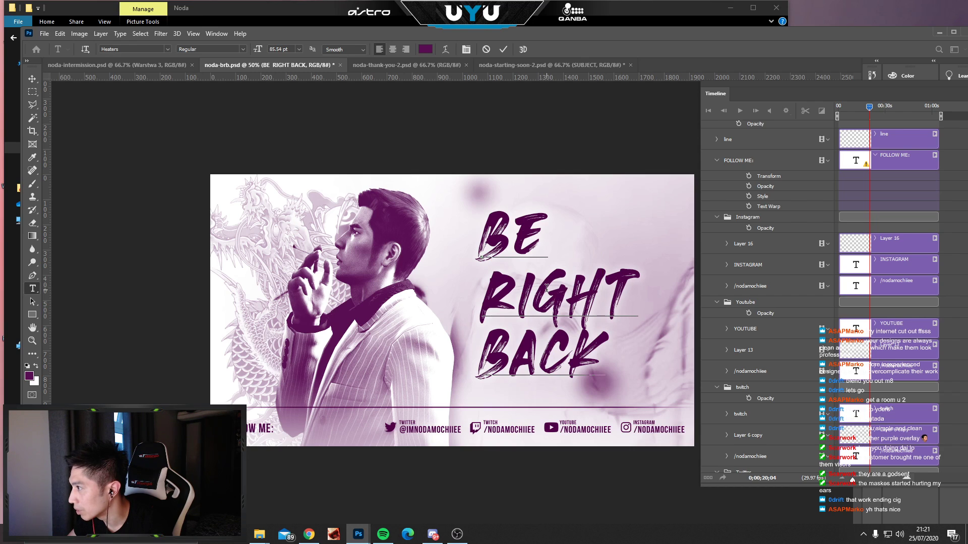
pyautogui.press('Left')
pyautogui.press('Left')
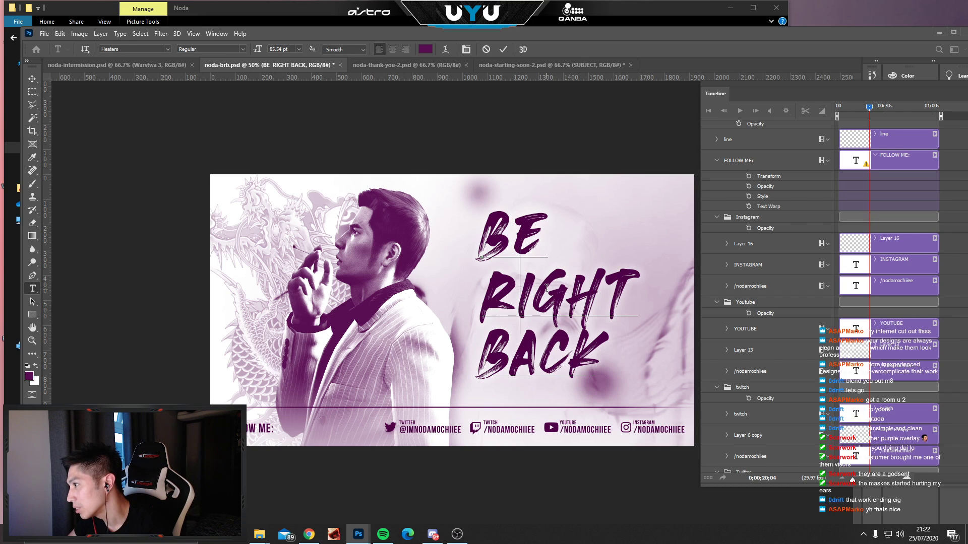
pyautogui.hotkey('alt', 'Left')
pyautogui.press('Right')
pyautogui.hotkey('alt', 'Right')
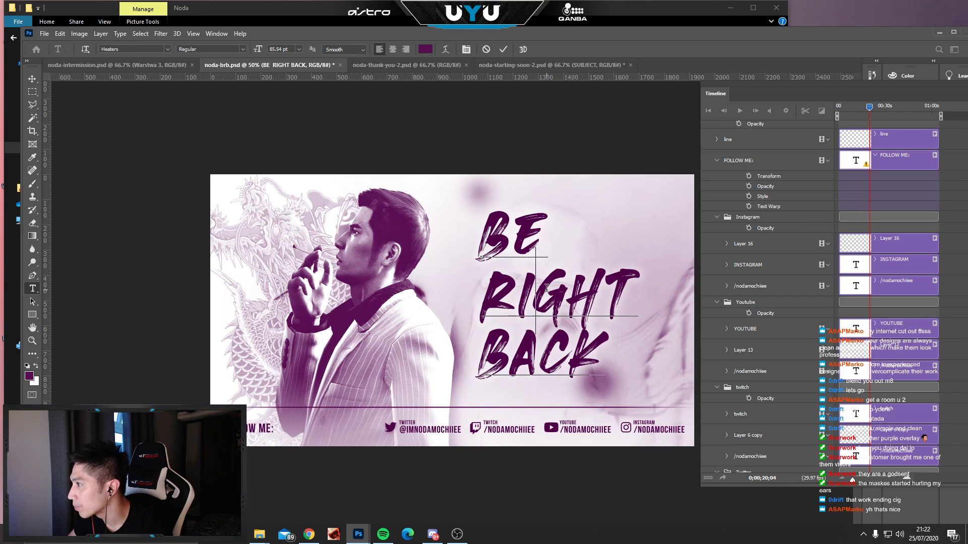
pyautogui.hotkey('alt', 'Left')
pyautogui.press('Left')
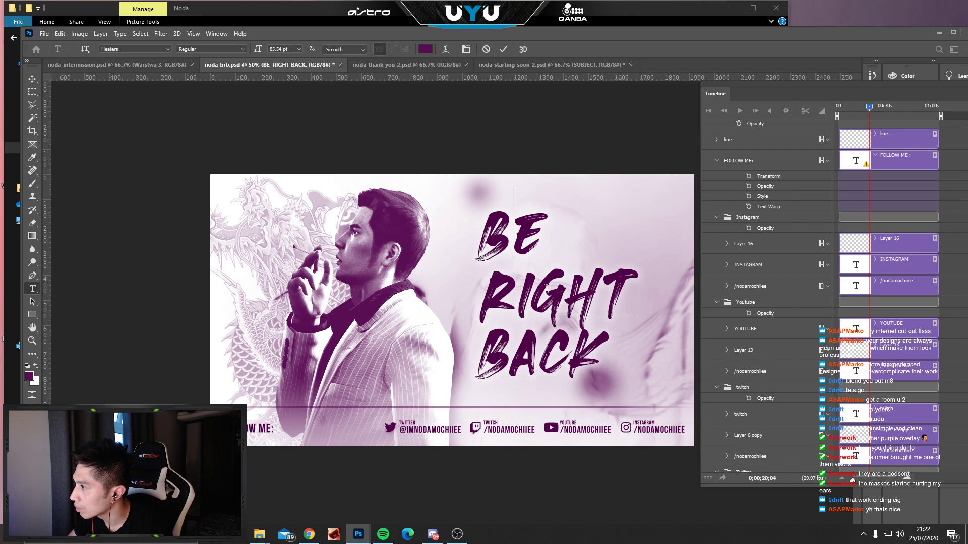
pyautogui.hotkey('alt', 'Left')
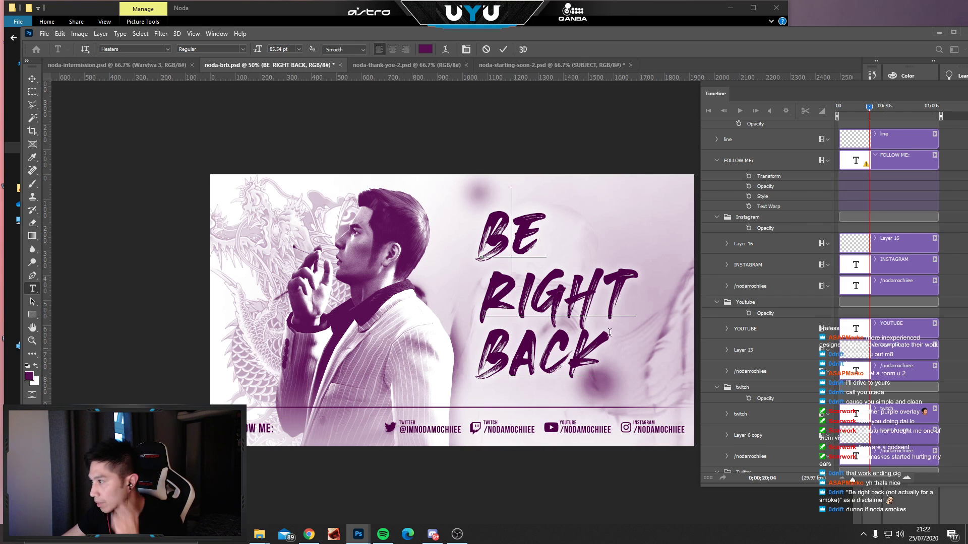
pyautogui.click(30, 82)
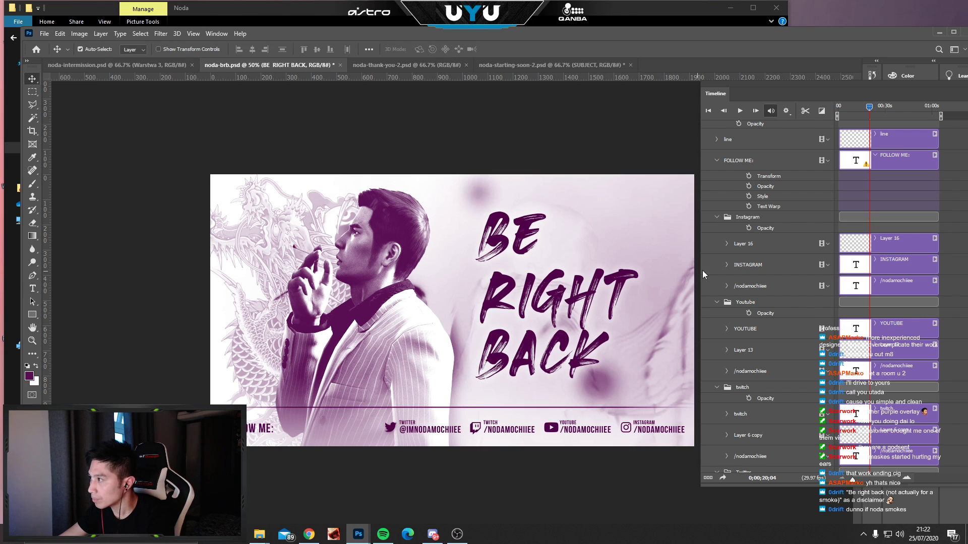
# Play the be-right-back animation from the start to check the title over the moving background, and rewind it.
pyautogui.moveTo(872, 108); pyautogui.dragTo(802, 101)
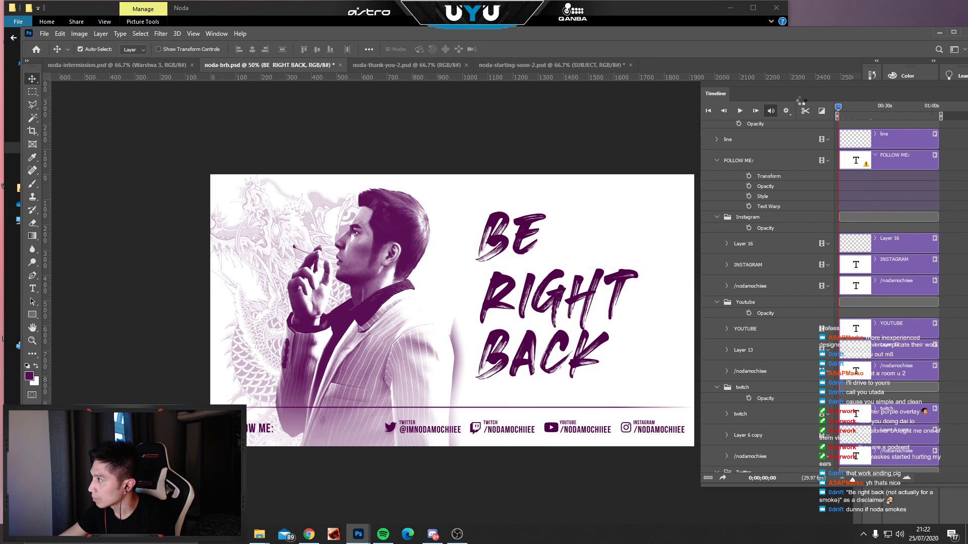
pyautogui.press('space')
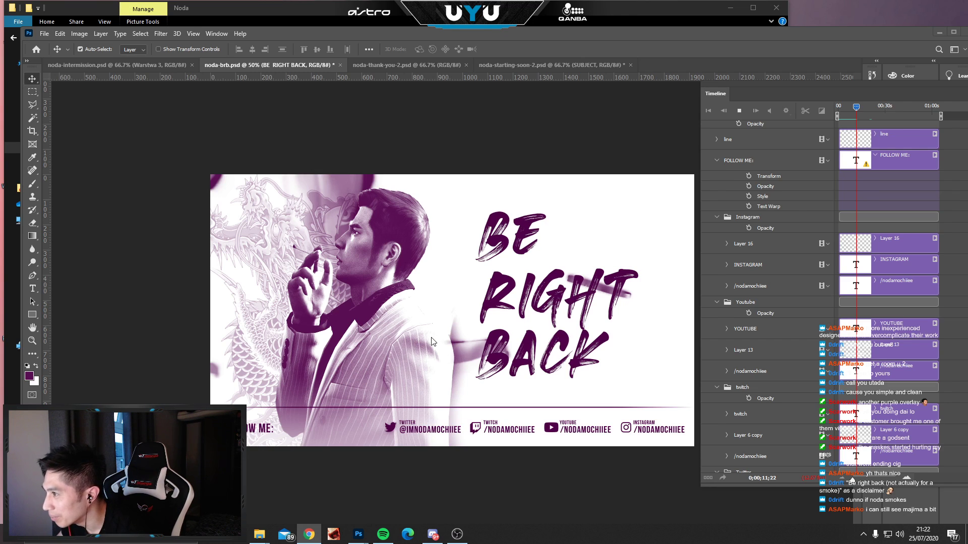
pyautogui.click(855, 109)
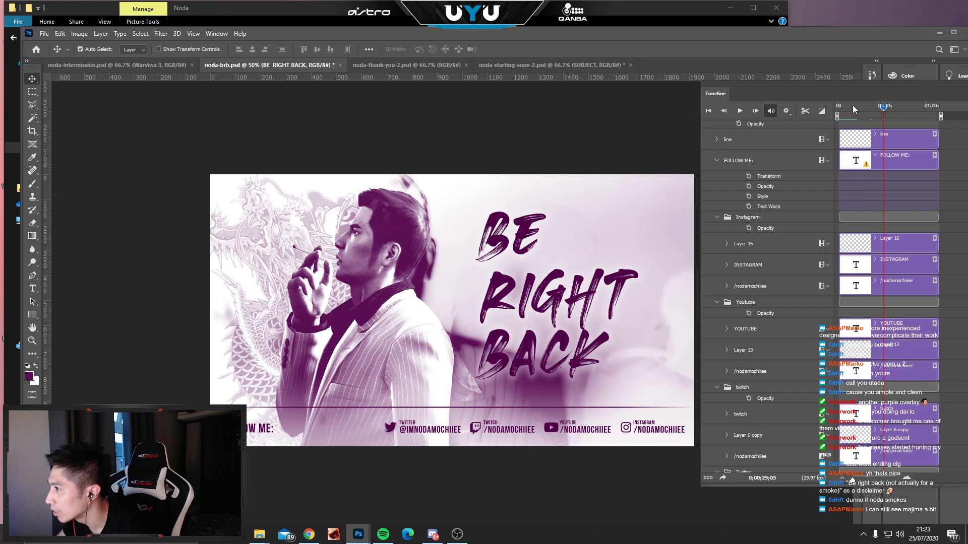
pyautogui.press('space')
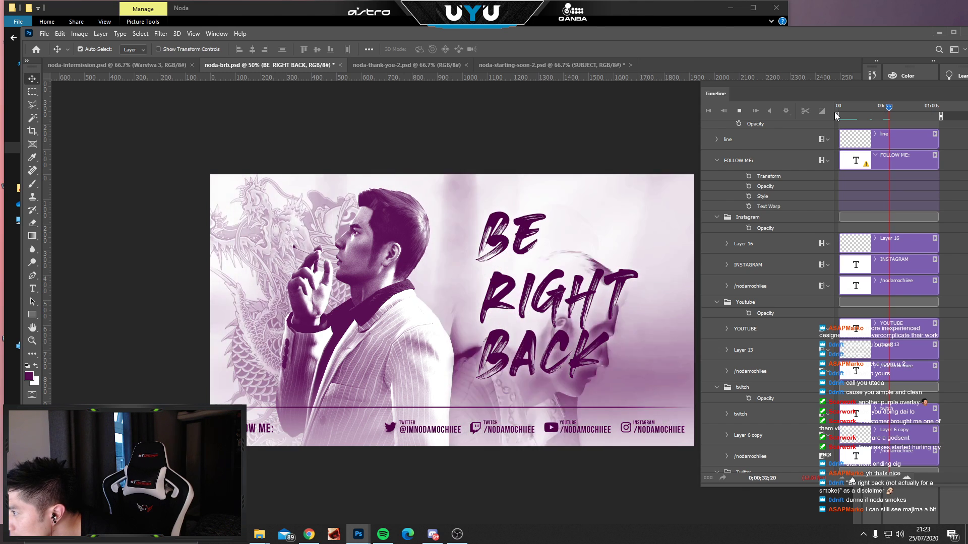
pyautogui.press('space')
pyautogui.moveTo(888, 109); pyautogui.dragTo(816, 115)
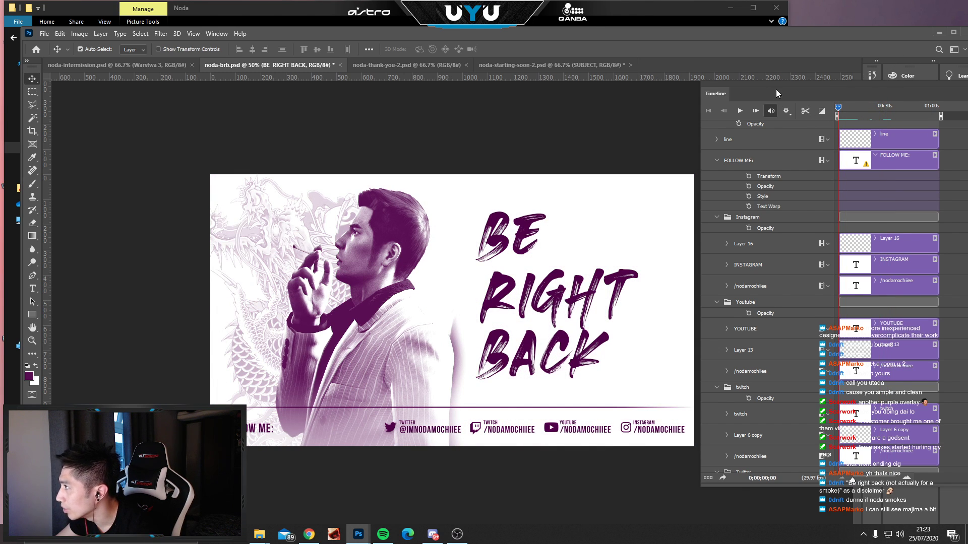
# Collapse the Timeline panel, bring up the layer list, and select the mask of Layer 1 in the SUBJECT group.
pyautogui.moveTo(776, 89); pyautogui.dragTo(537, 91)
pyautogui.click(855, 85)
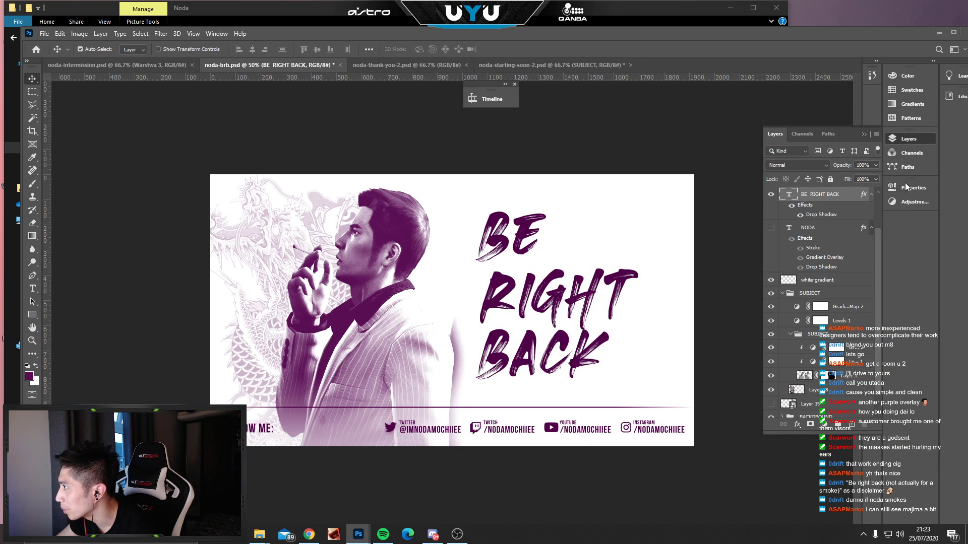
pyautogui.click(917, 138)
pyautogui.click(911, 141)
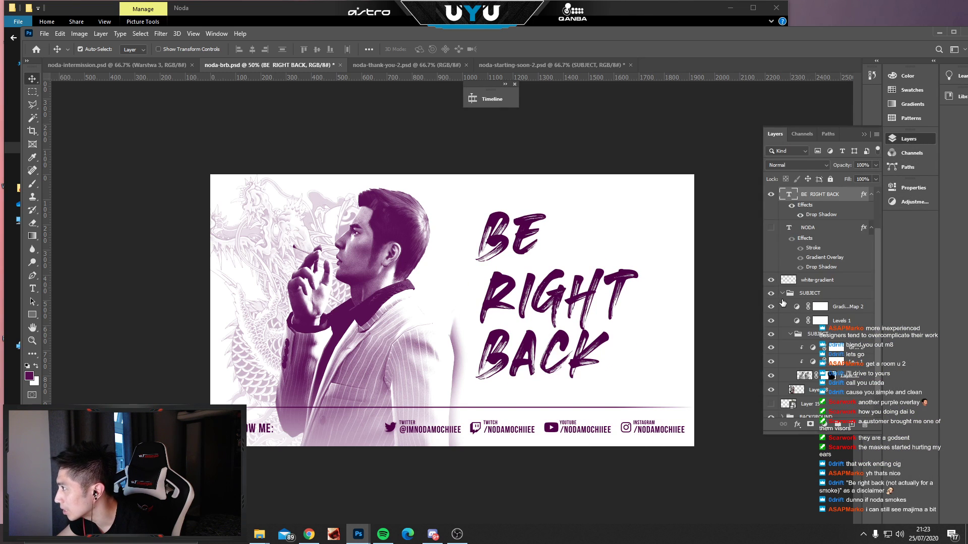
pyautogui.scroll(-1, 815, 326)
pyautogui.click(807, 347)
pyautogui.click(827, 355)
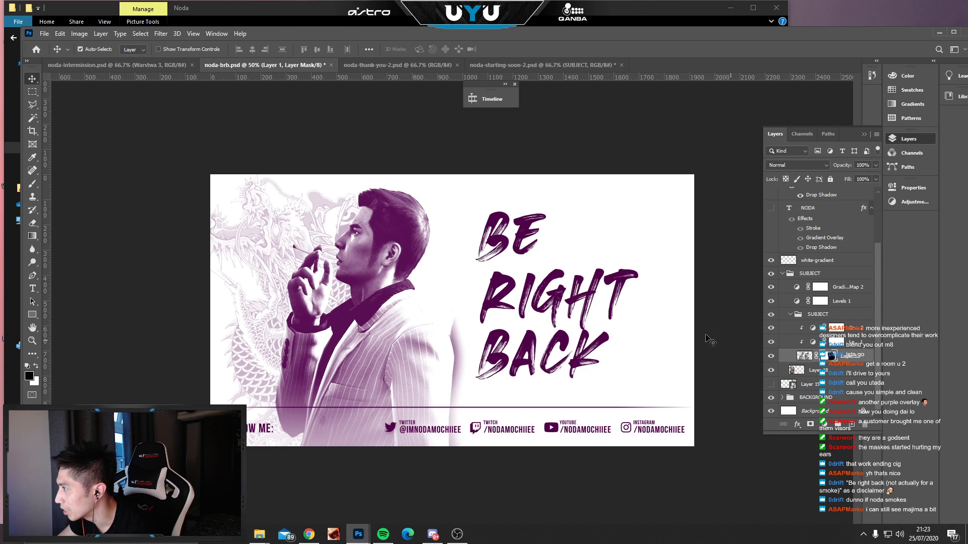
# Paint black on the Layer 1 mask with a size 70 brush to remove the purple fringe beside the jacket's back edge.
pyautogui.click(36, 185)
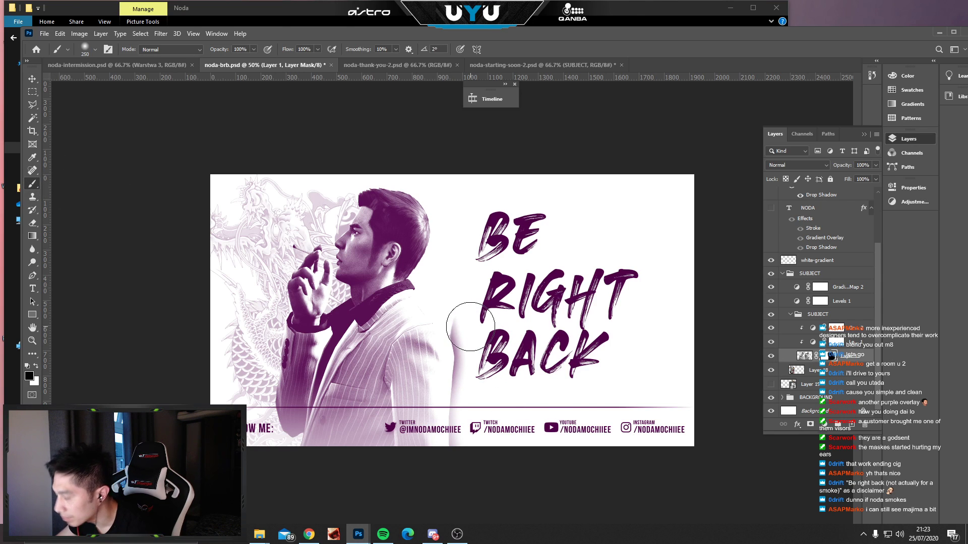
pyautogui.scroll(4, 471, 330)
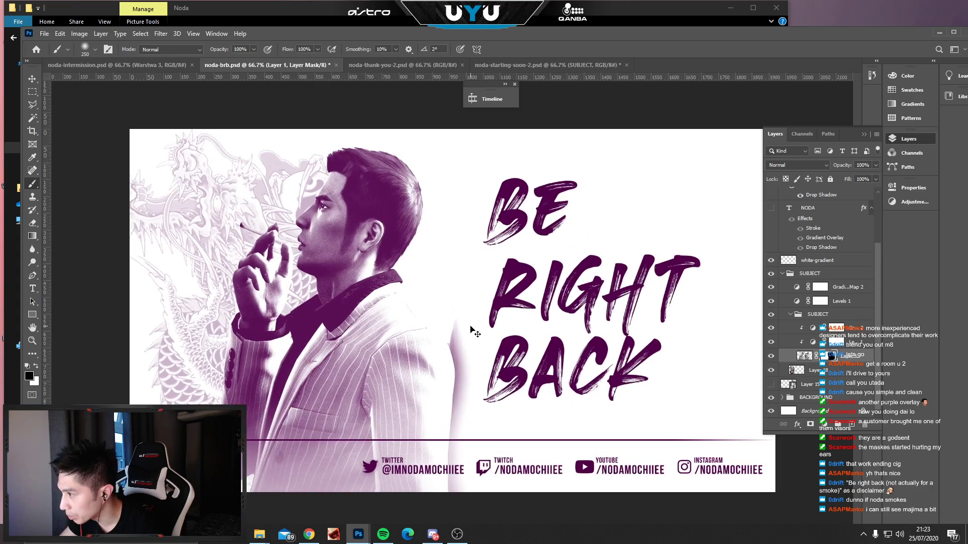
pyautogui.moveTo(471, 333)
pyautogui.mouseDown()
pyautogui.moveTo(406, 199)
pyautogui.moveTo(364, 177)
pyautogui.moveTo(281, 214)
pyautogui.mouseUp()
pyautogui.press('[')
pyautogui.press('[')
pyautogui.press('[')
pyautogui.press('[')
pyautogui.press('[')
pyautogui.press('[')
pyautogui.press('[')
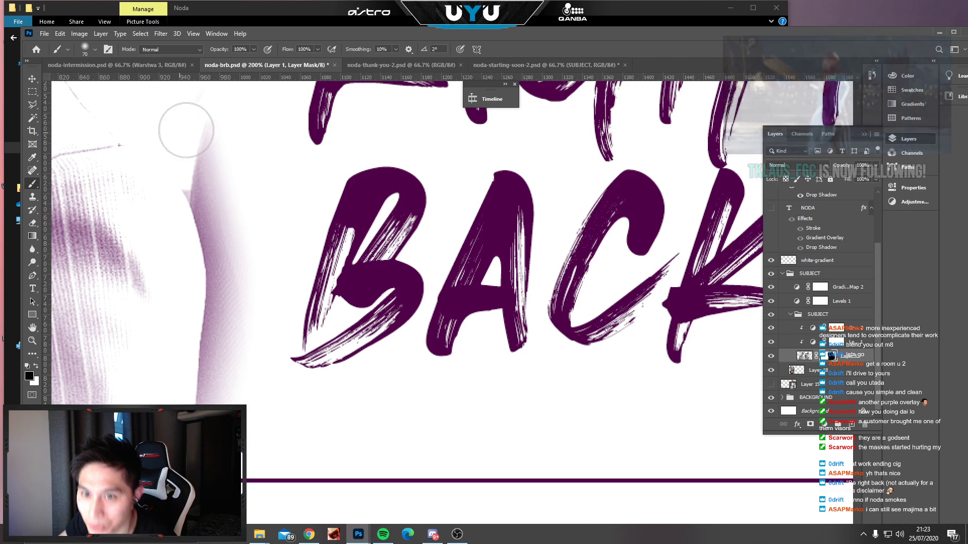
pyautogui.moveTo(232, 127)
pyautogui.mouseDown()
pyautogui.moveTo(220, 190)
pyautogui.moveTo(216, 177)
pyautogui.moveTo(223, 200)
pyautogui.moveTo(215, 184)
pyautogui.moveTo(244, 282)
pyautogui.moveTo(223, 182)
pyautogui.moveTo(251, 265)
pyautogui.moveTo(239, 242)
pyautogui.moveTo(252, 325)
pyautogui.moveTo(249, 294)
pyautogui.moveTo(247, 335)
pyautogui.moveTo(243, 294)
pyautogui.moveTo(243, 467)
pyautogui.moveTo(262, 379)
pyautogui.moveTo(239, 313)
pyautogui.moveTo(239, 434)
pyautogui.mouseUp()
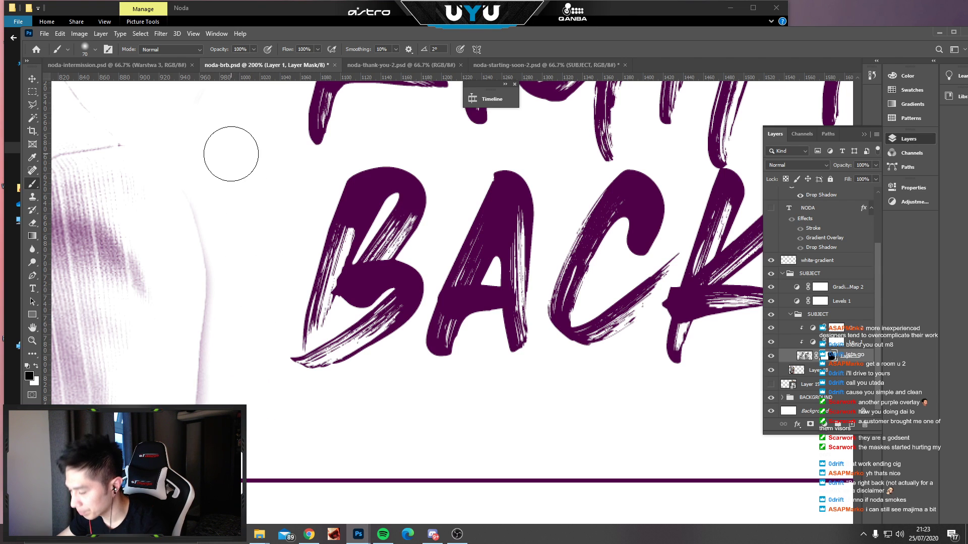
# Save the be-right-back document as a new Photoshop file named noda-brb-2, with Maximize Compatibility on.
pyautogui.hotkey('ctrl', '0')
pyautogui.hotkey('ctrl', '-')
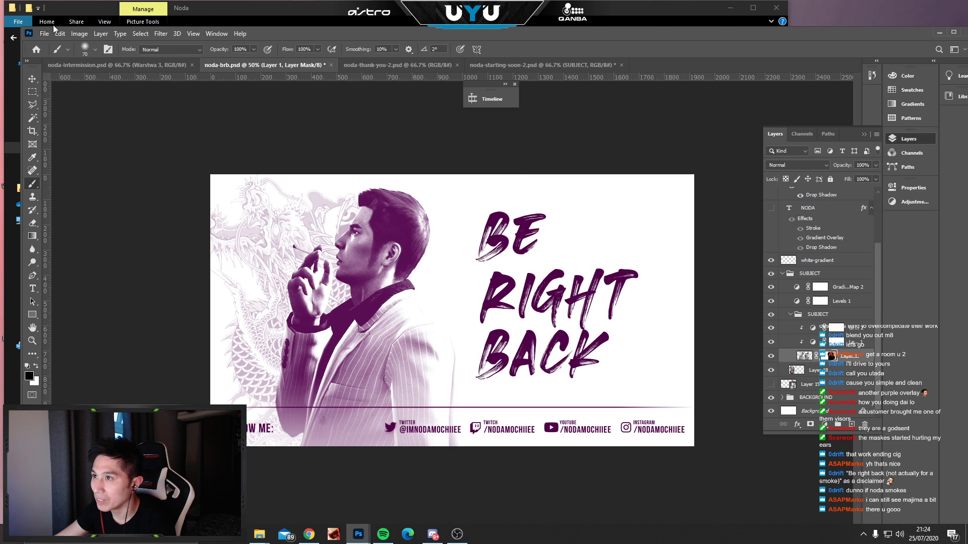
pyautogui.click(80, 34)
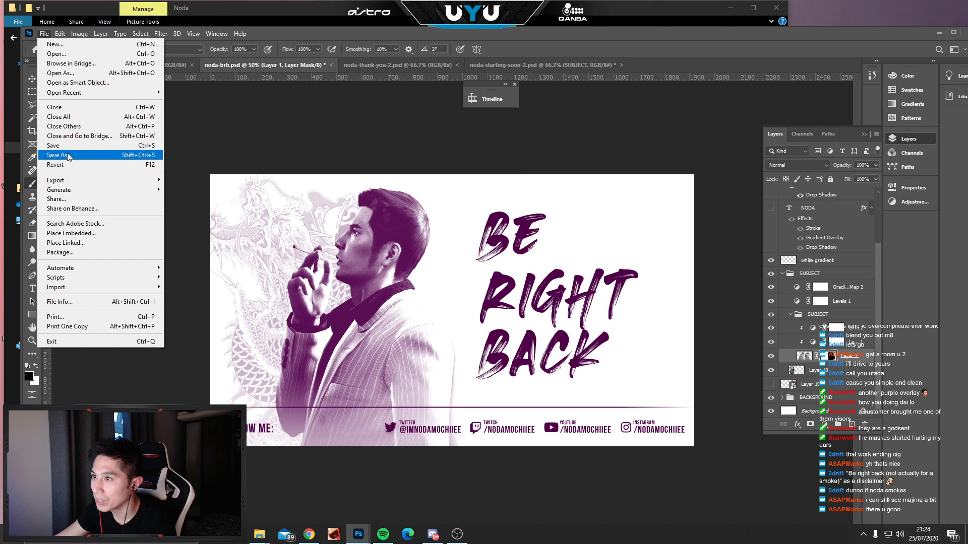
pyautogui.click(67, 155)
pyautogui.click(509, 355)
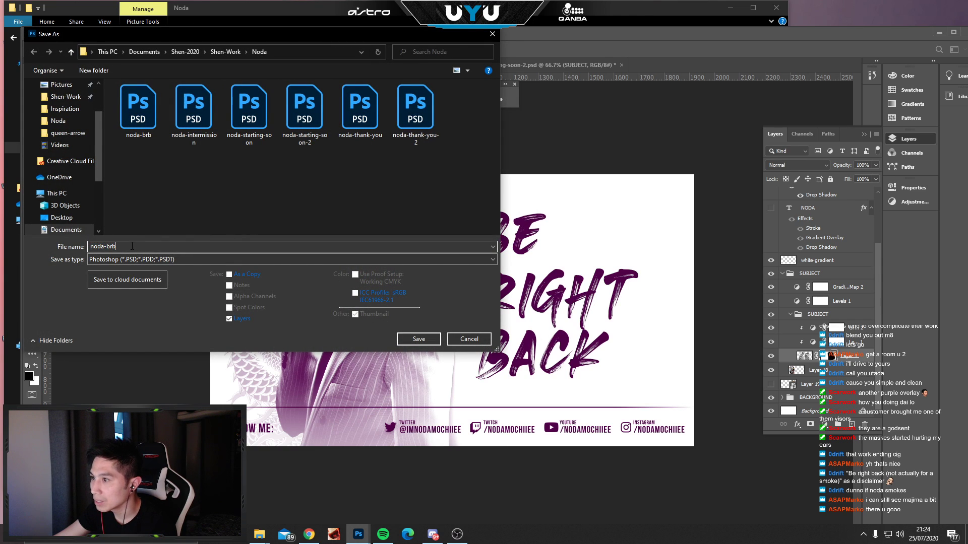
pyautogui.click(417, 339)
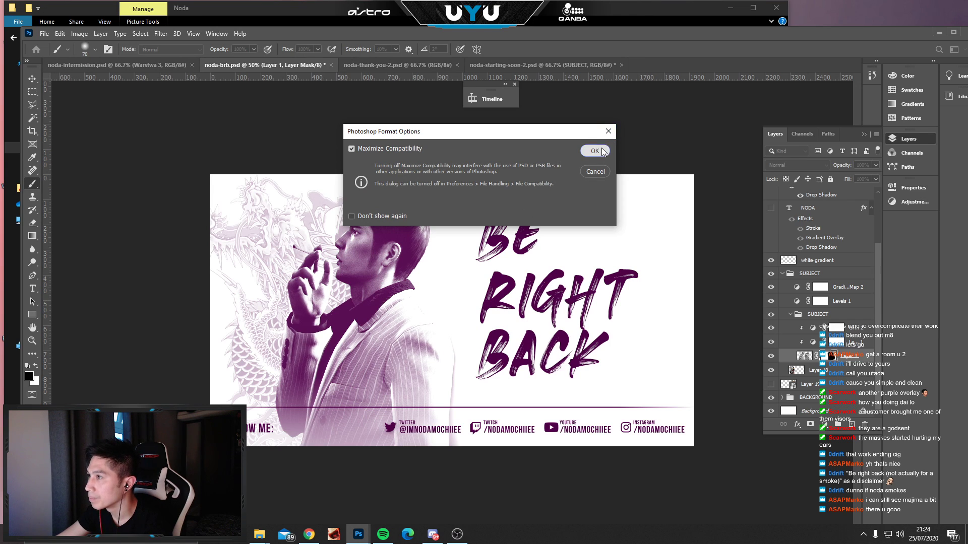
pyautogui.click(600, 150)
# Try to move the noda-starting-soon-2 document ahead of the other open documents.
pyautogui.click(105, 63)
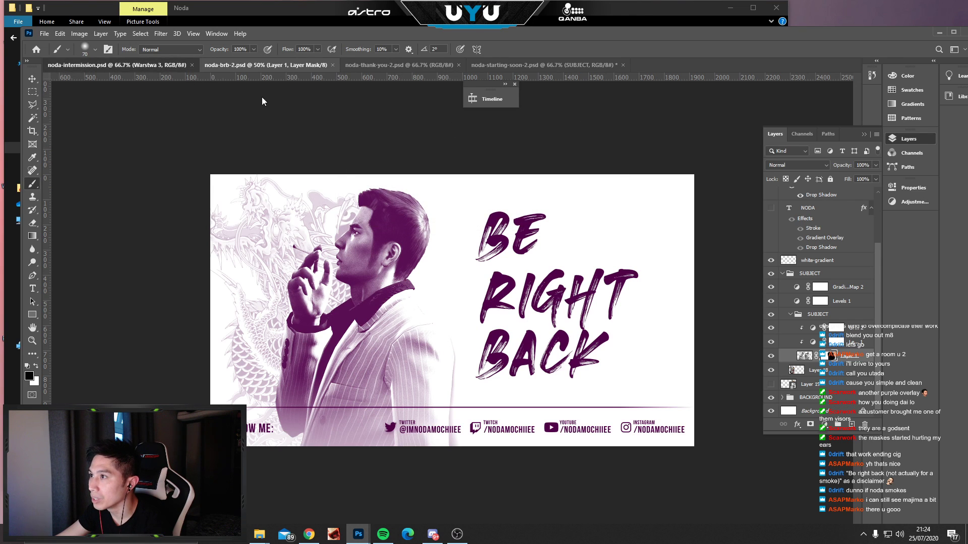
pyautogui.click(523, 64)
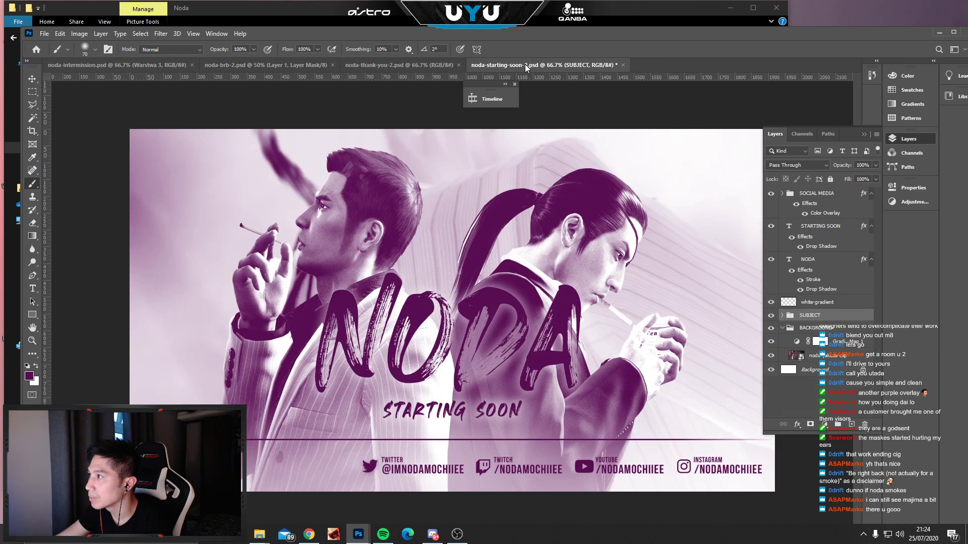
pyautogui.moveTo(532, 62); pyautogui.dragTo(119, 59)
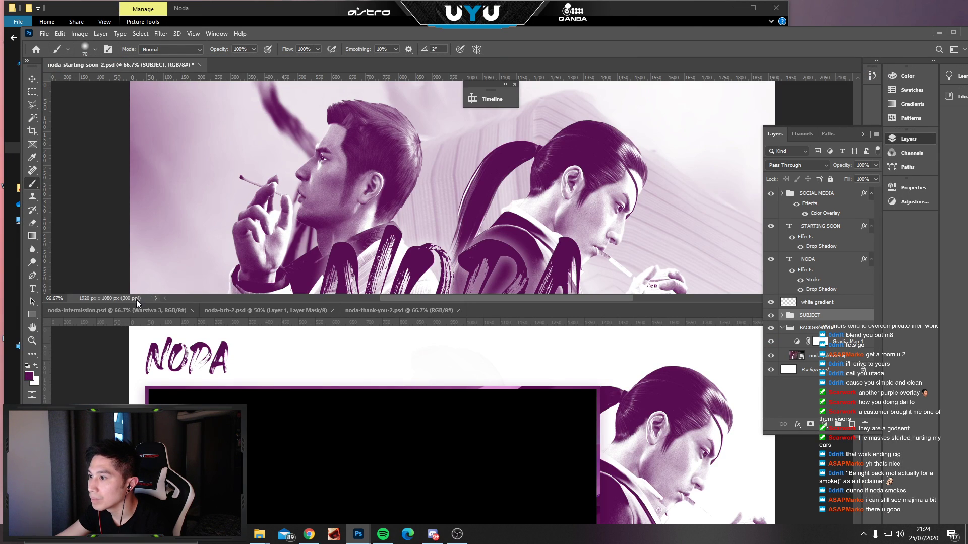
pyautogui.moveTo(146, 65); pyautogui.dragTo(135, 315)
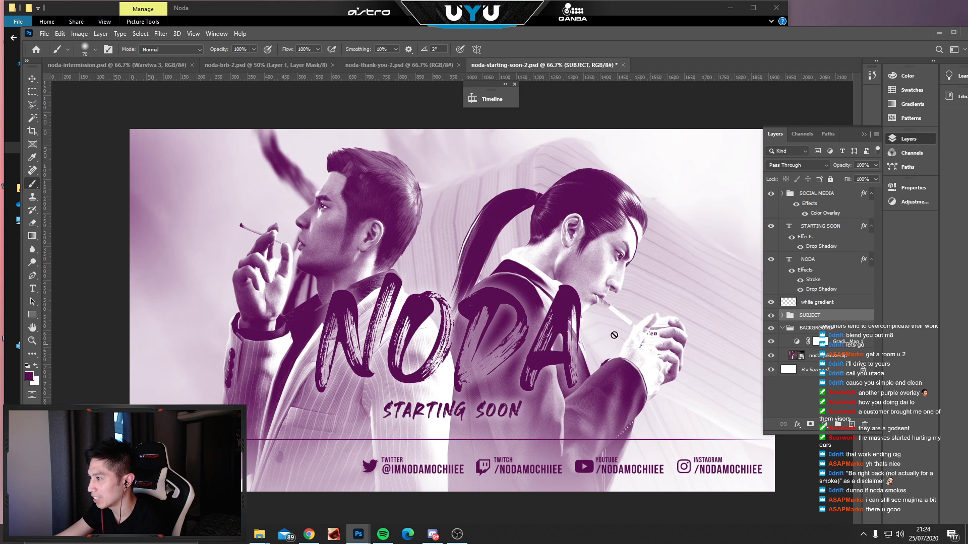
# Advance the noda-brb-2 timeline to a frame that shows the purple moving background, and collapse the Timeline panel.
pyautogui.click(222, 64)
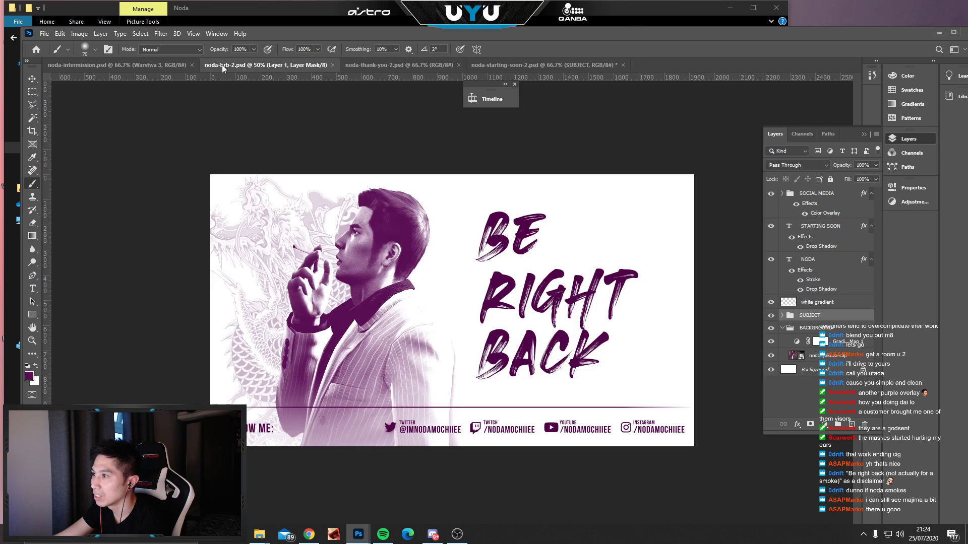
pyautogui.click(489, 99)
pyautogui.moveTo(196, 108); pyautogui.dragTo(224, 107)
pyautogui.click(444, 94)
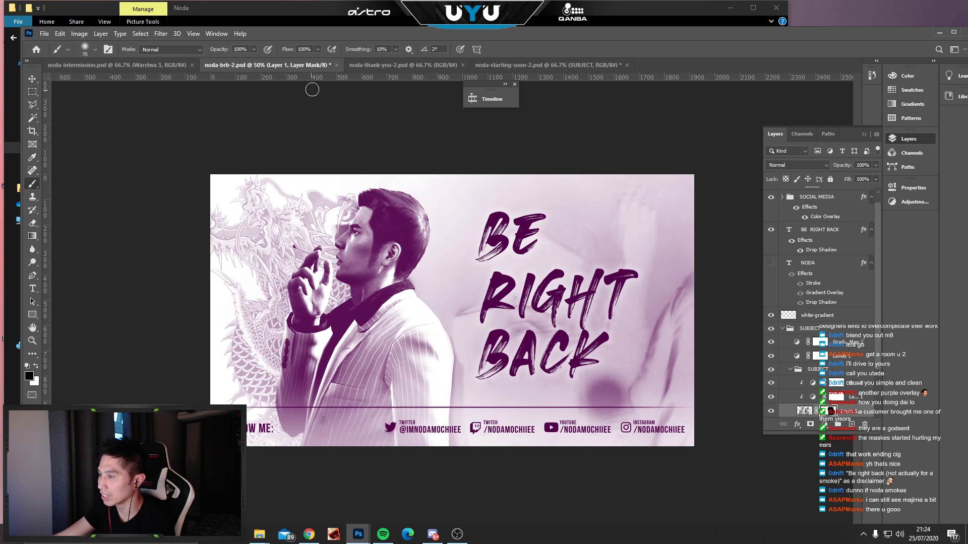
# Look at the thank-you and starting-soon screens, and move noda-intermission to the end of the open documents.
pyautogui.click(382, 64)
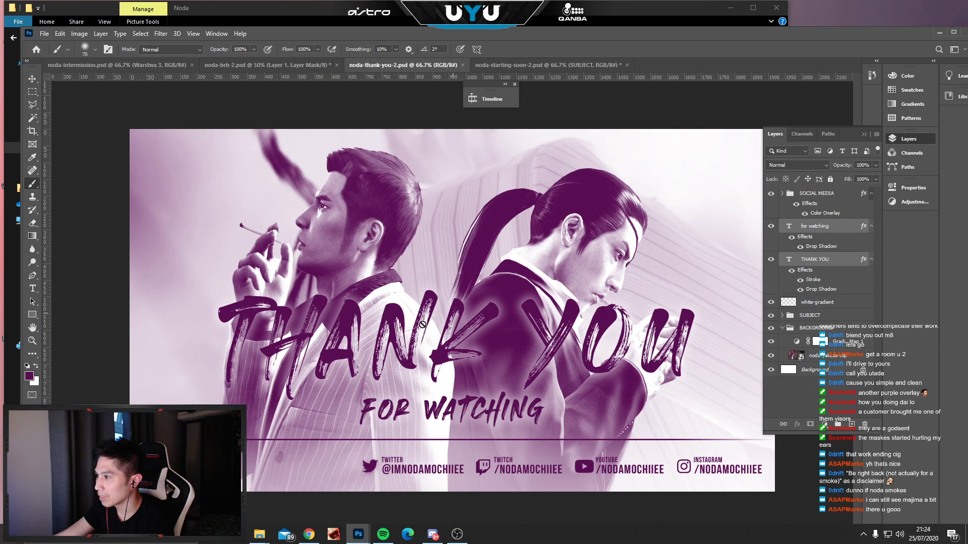
pyautogui.click(536, 65)
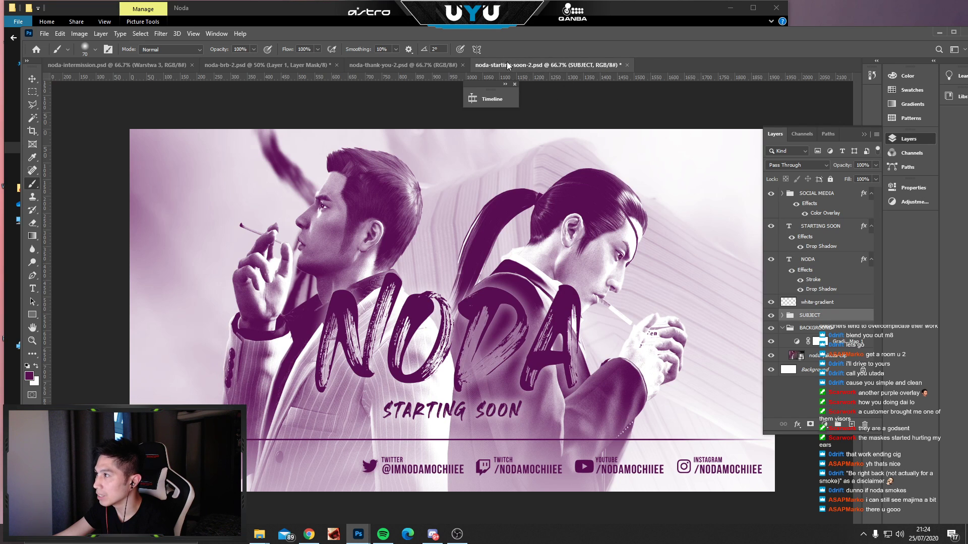
pyautogui.click(101, 63)
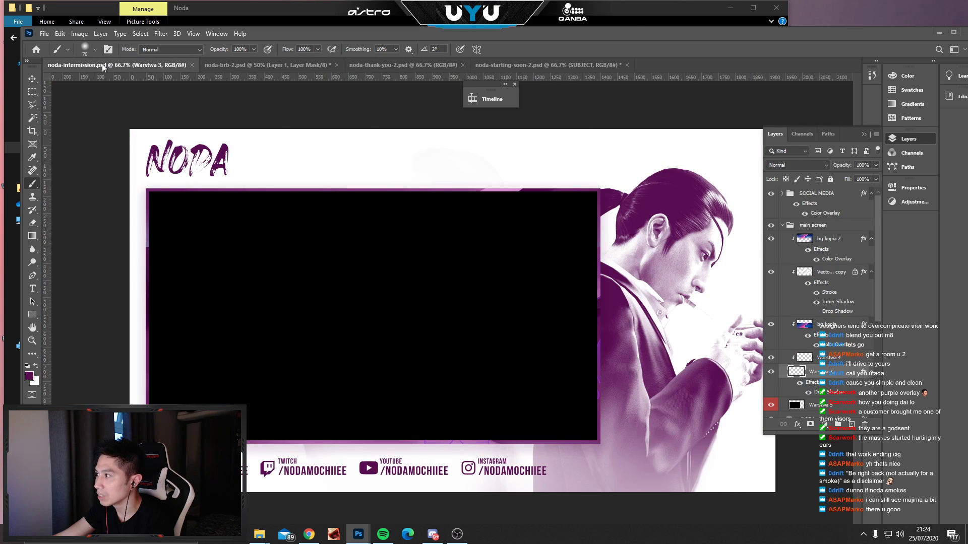
pyautogui.moveTo(102, 63); pyautogui.dragTo(490, 71)
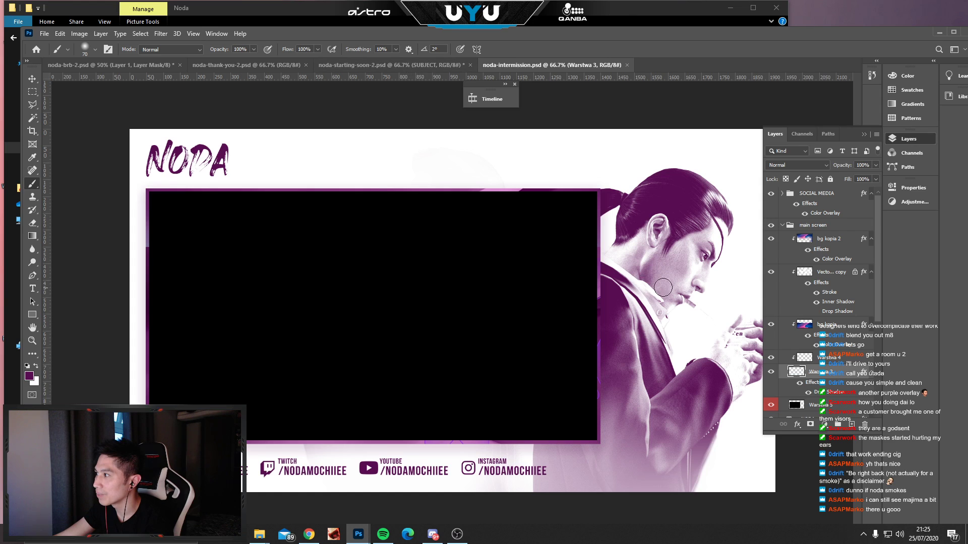
# Advance the noda-intermission timeline to a little before the 00:30s mark to show the moving background, and collapse the Timeline panel.
pyautogui.click(491, 99)
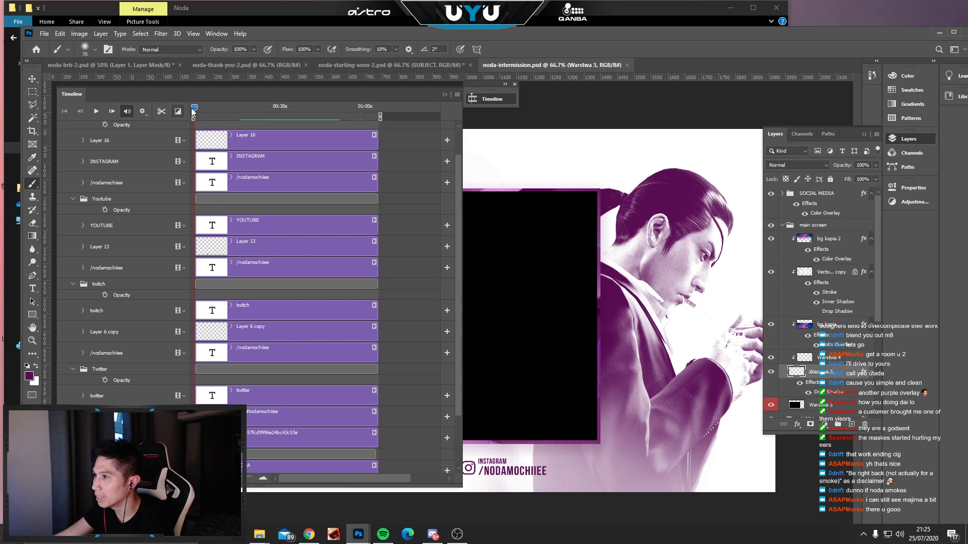
pyautogui.moveTo(193, 109); pyautogui.dragTo(264, 108)
pyautogui.click(444, 95)
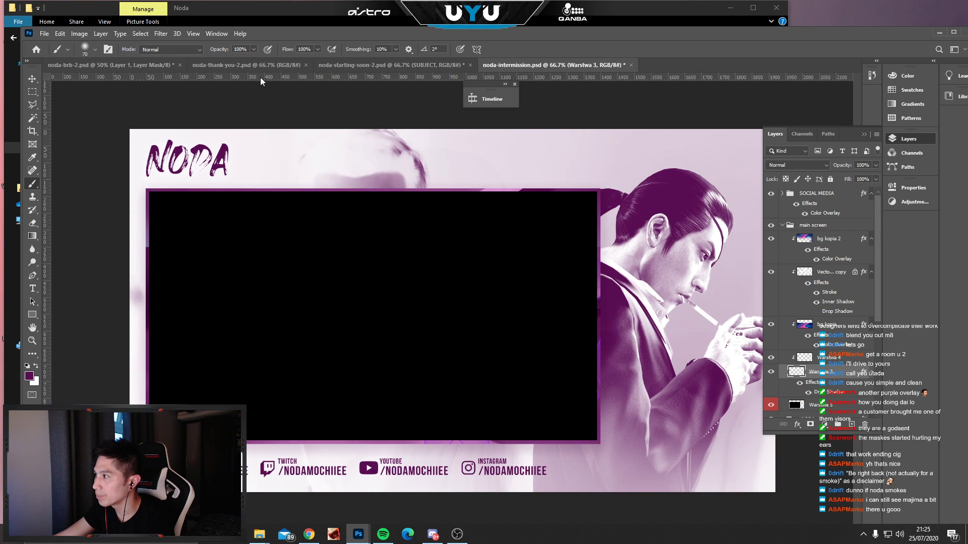
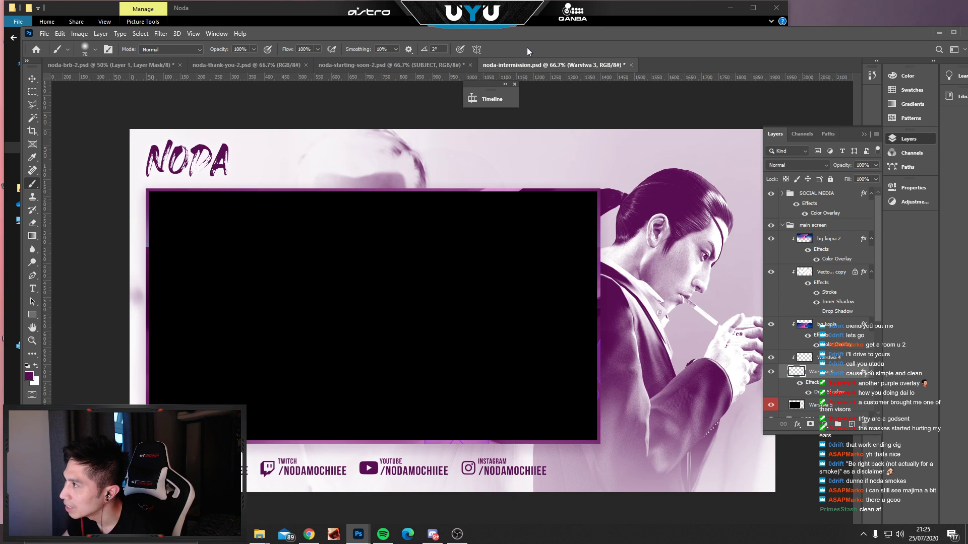
# Reorder the open documents so that noda-starting-soon-2 comes first and noda-intermission second.
pyautogui.moveTo(518, 65); pyautogui.dragTo(457, 59)
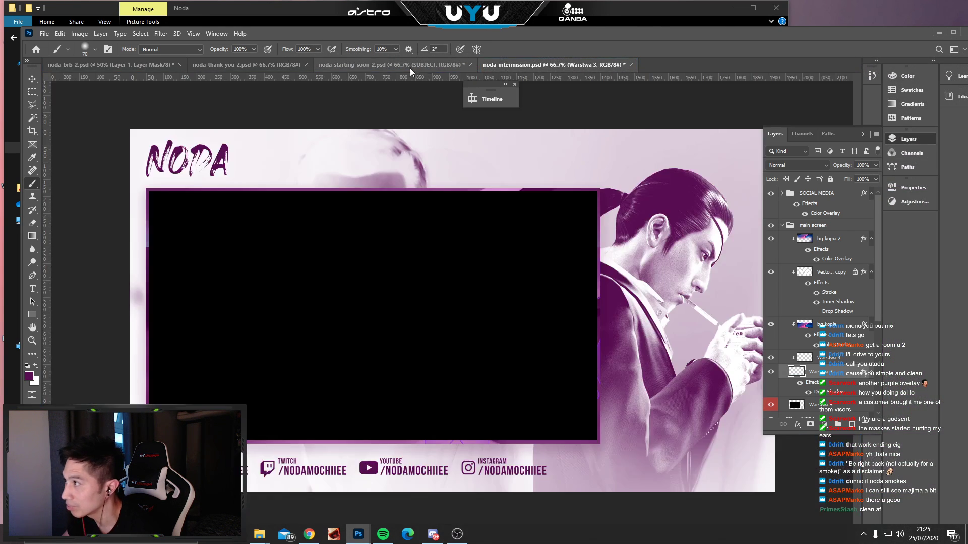
pyautogui.click(391, 63)
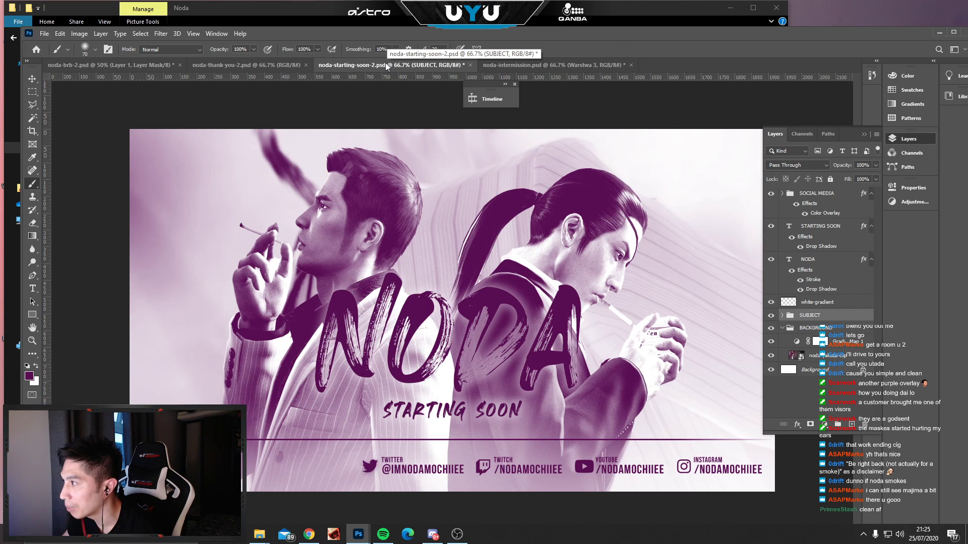
pyautogui.moveTo(379, 65); pyautogui.dragTo(102, 67)
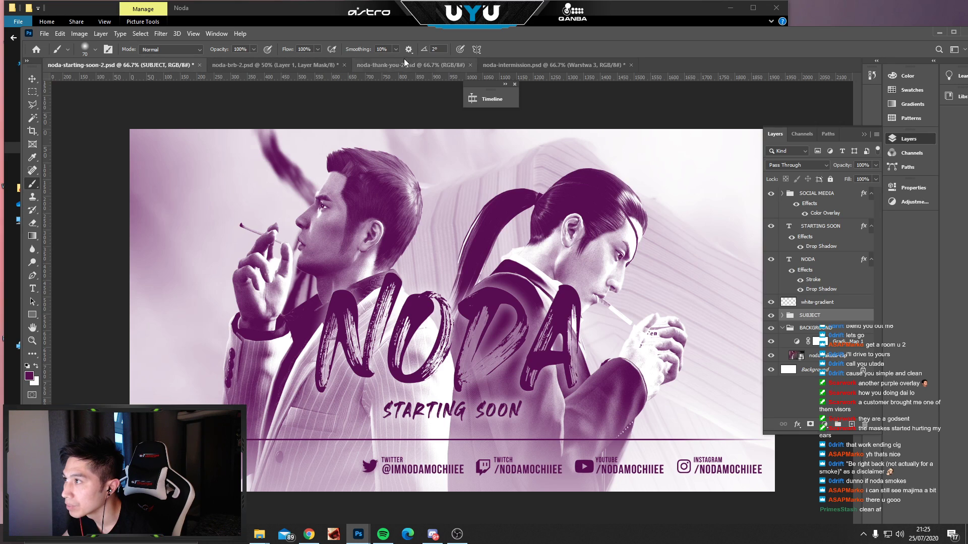
pyautogui.moveTo(525, 62); pyautogui.dragTo(237, 68)
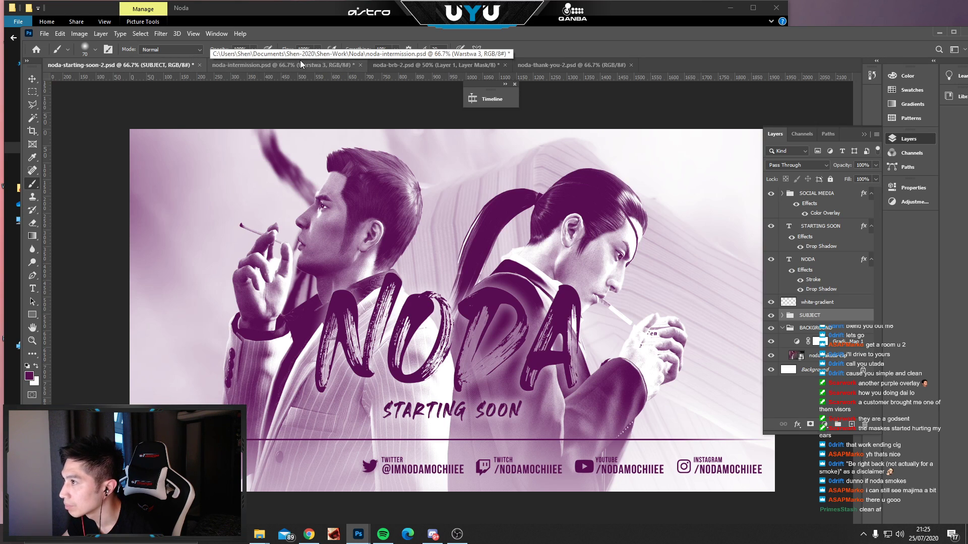
# Collapse the layer list and compare the intermission, be-right-back, thank-you and starting-soon screens for consistency across the set.
pyautogui.click(287, 69)
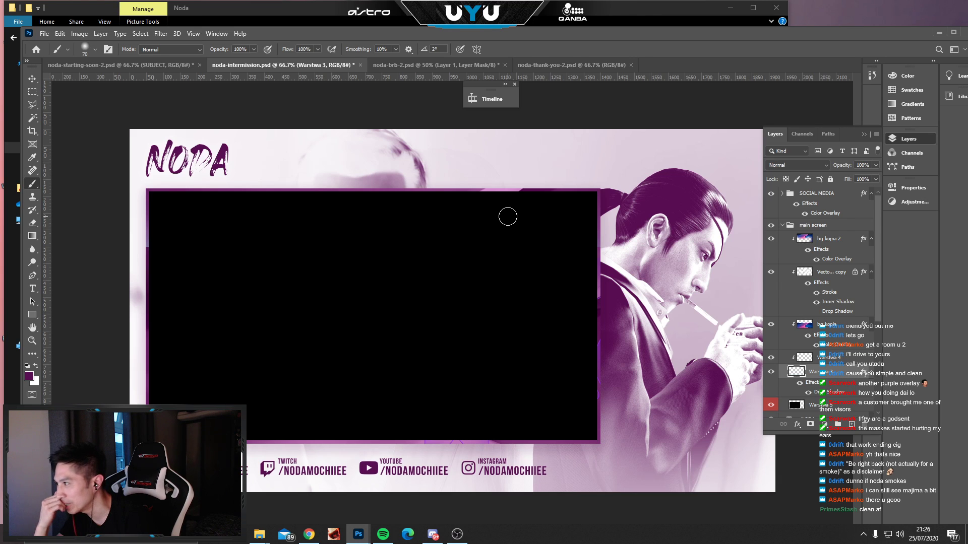
pyautogui.click(864, 135)
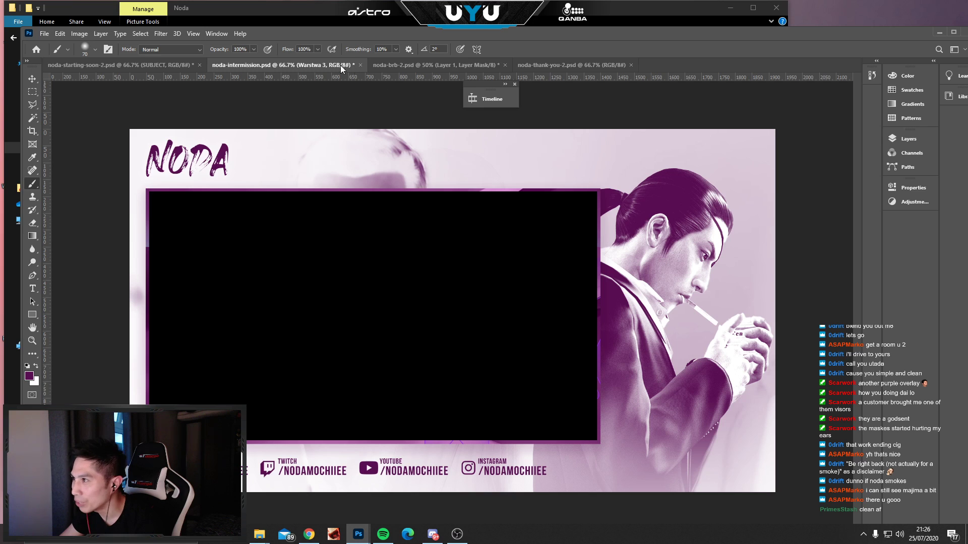
pyautogui.click(419, 64)
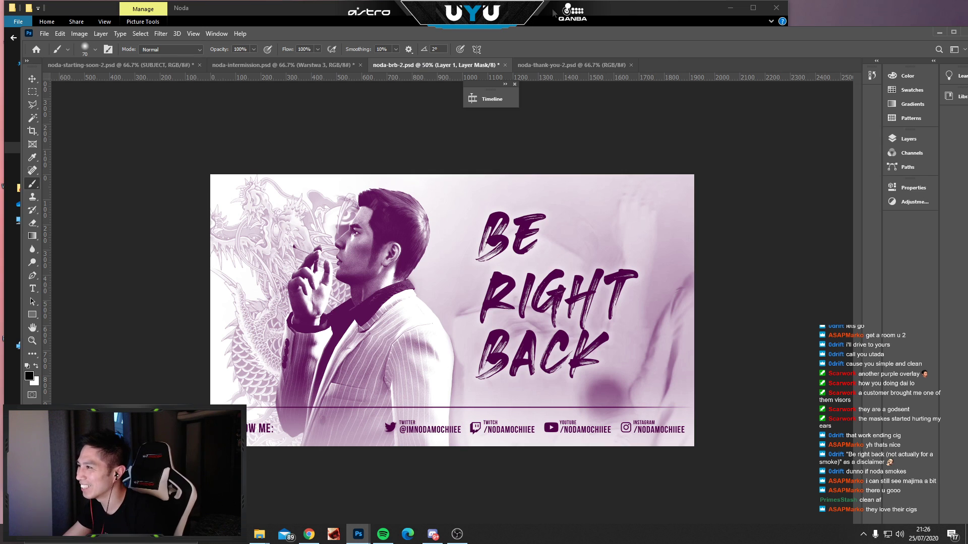
pyautogui.click(539, 63)
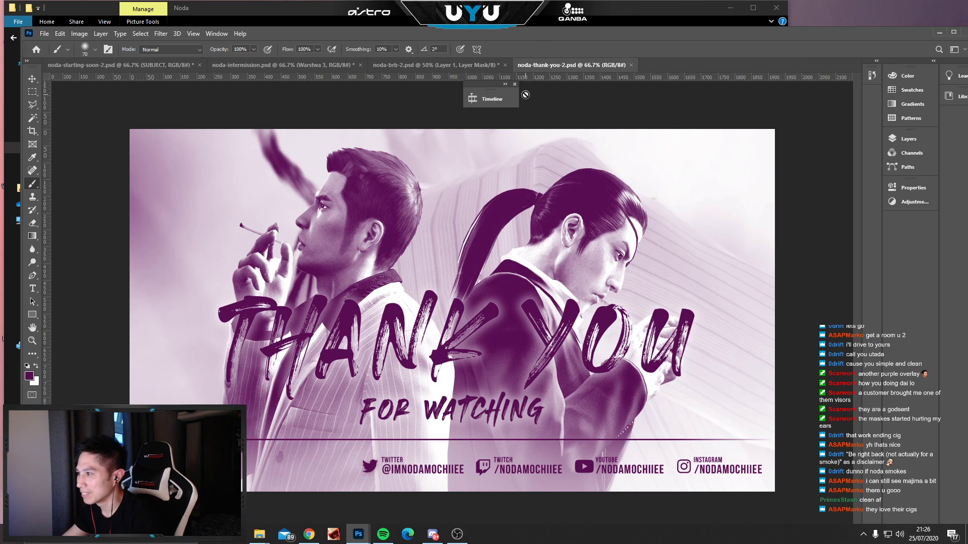
pyautogui.click(135, 64)
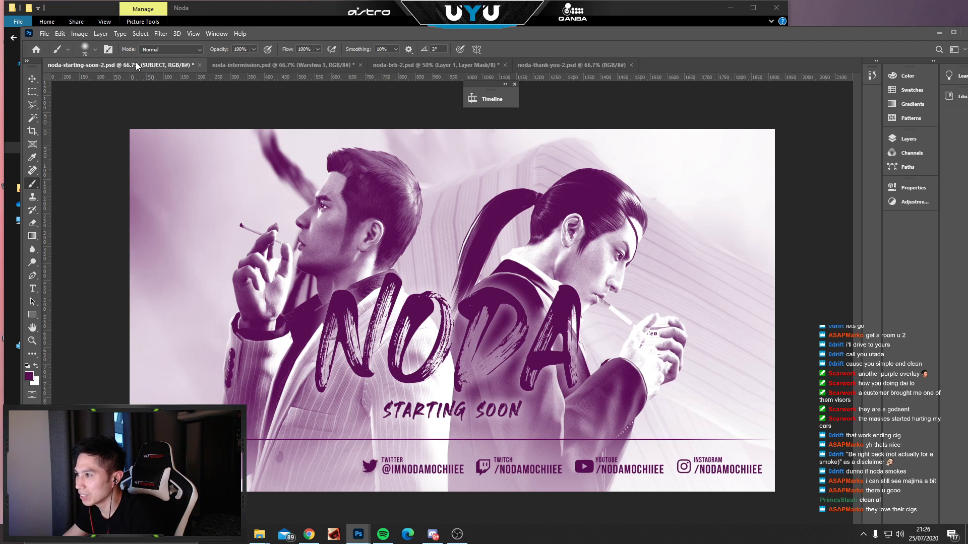
pyautogui.click(579, 64)
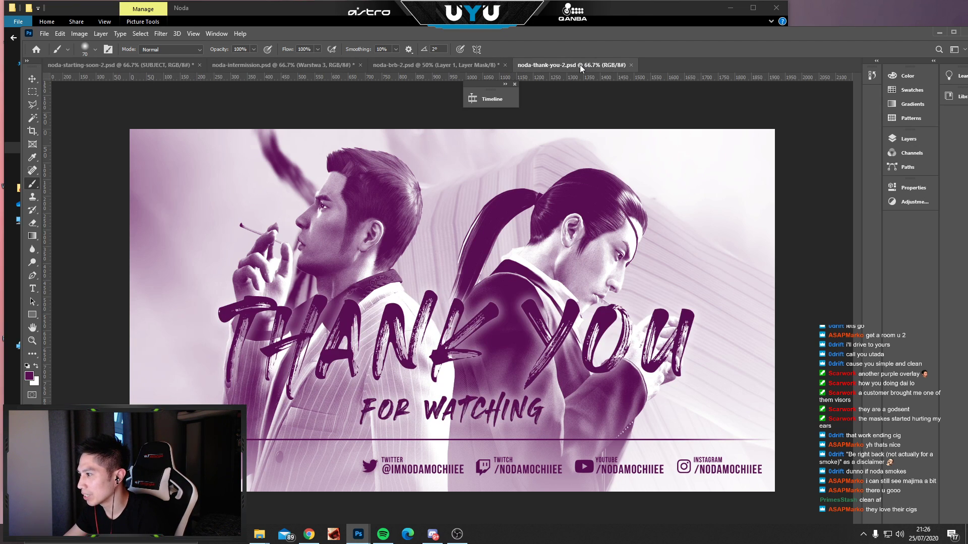
pyautogui.click(151, 65)
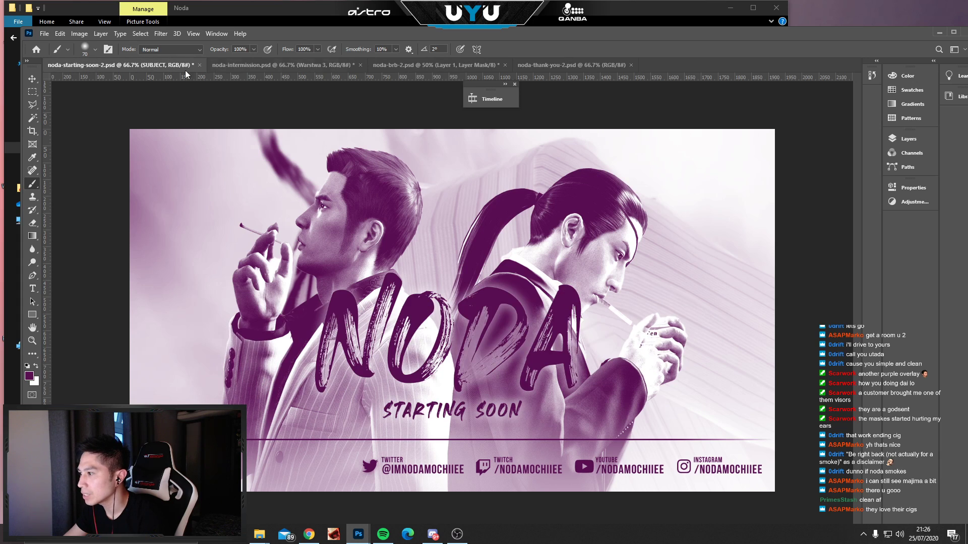
pyautogui.click(545, 68)
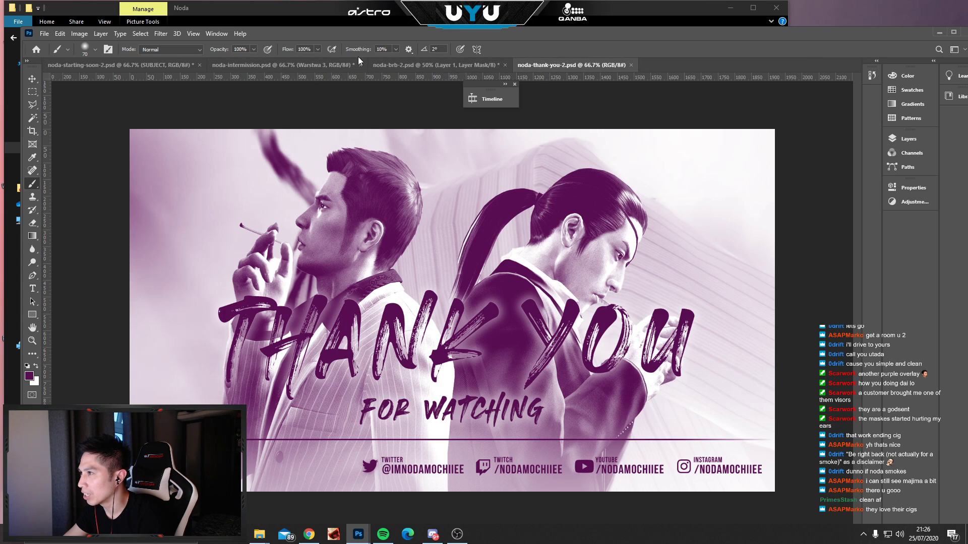
pyautogui.click(286, 68)
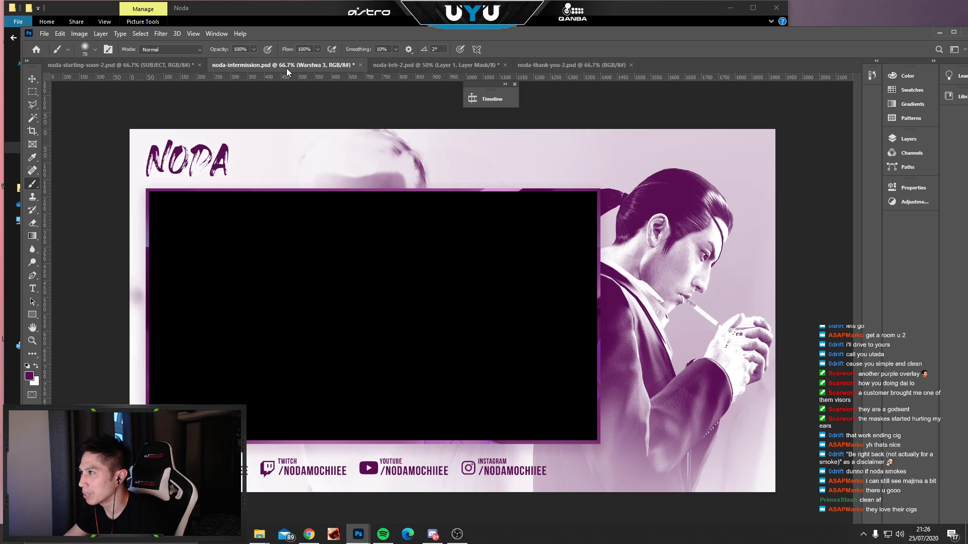
pyautogui.click(400, 65)
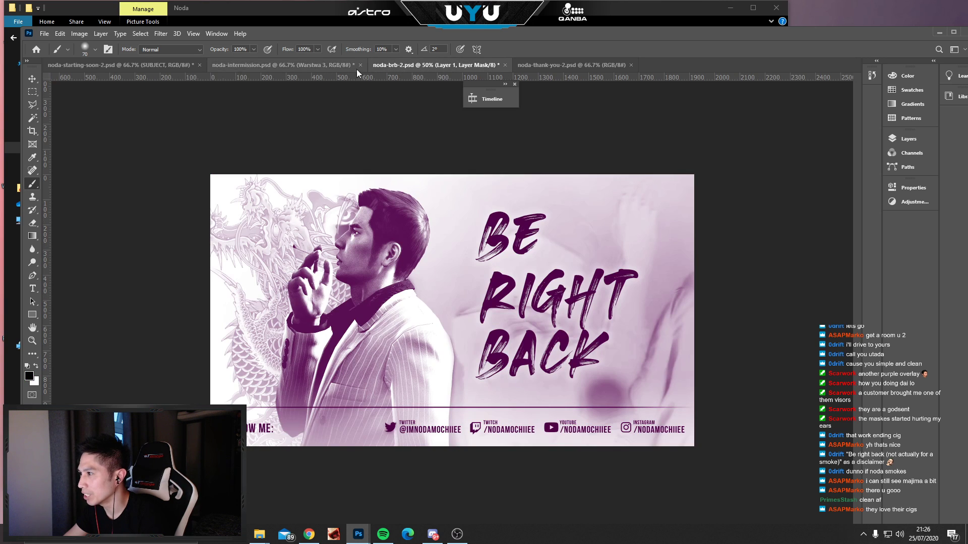
pyautogui.click(303, 66)
pyautogui.click(144, 67)
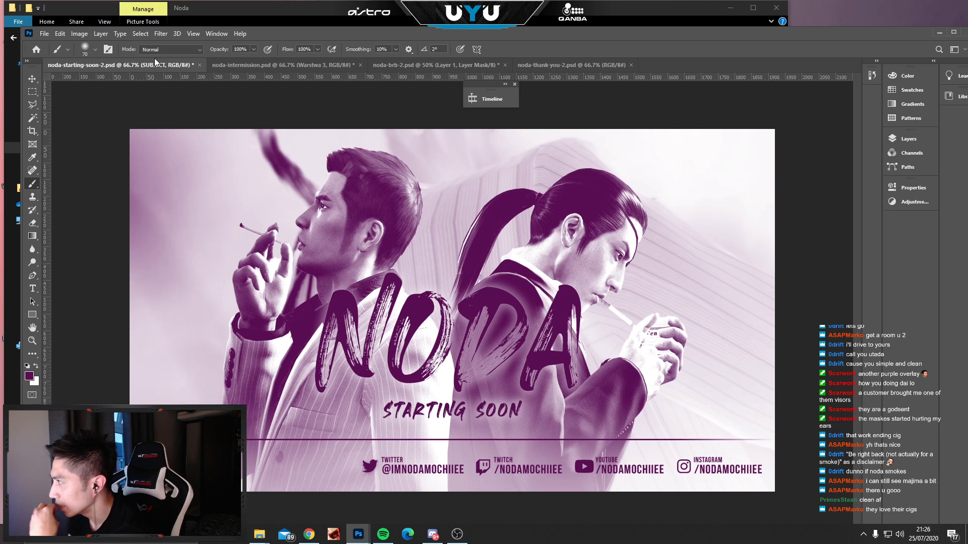
# Reopen the layer list of noda-starting-soon-2, and switch to the Noda project folder in File Explorer.
pyautogui.click(895, 135)
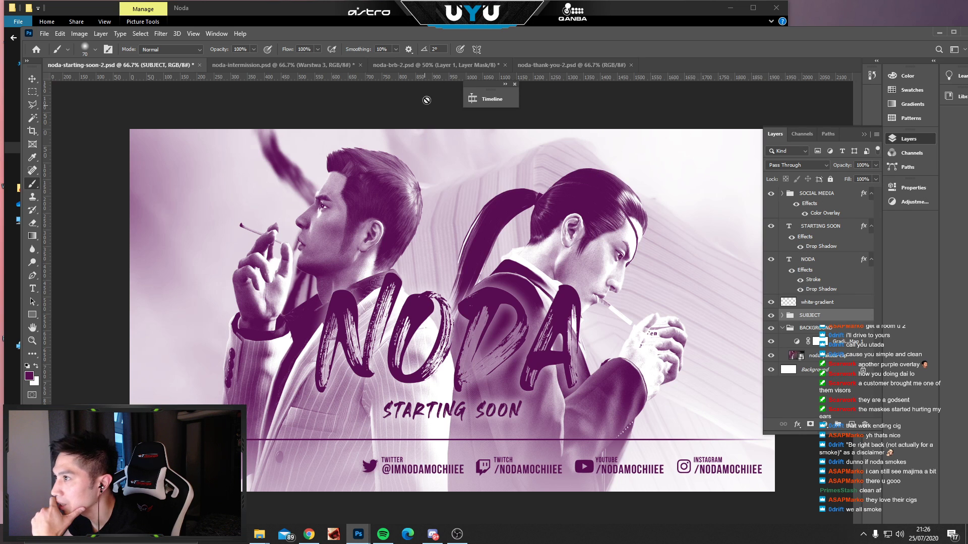
pyautogui.moveTo(523, 37)
pyautogui.mouseDown()
pyautogui.moveTo(616, 99)
pyautogui.moveTo(601, 112)
pyautogui.moveTo(549, 56)
pyautogui.moveTo(517, 46)
pyautogui.mouseUp()
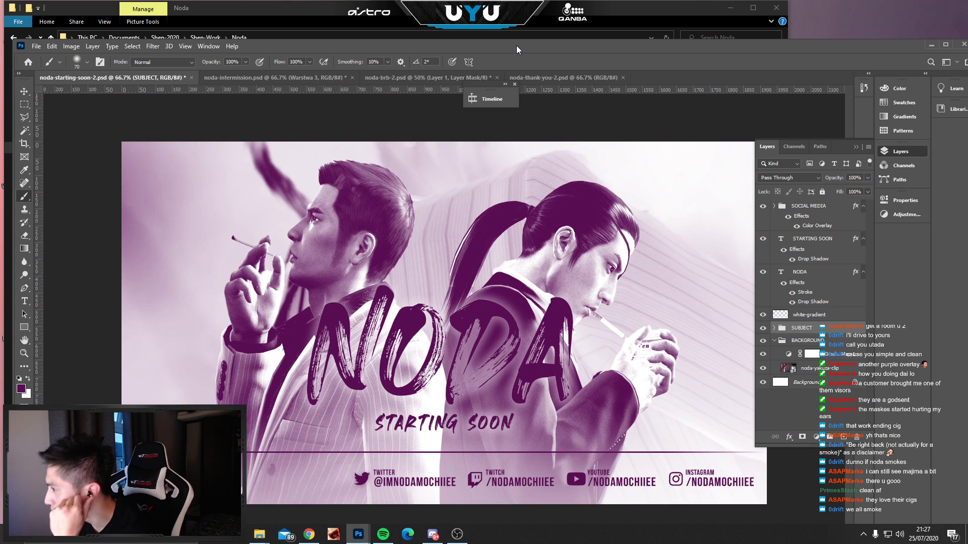
pyautogui.click(534, 24)
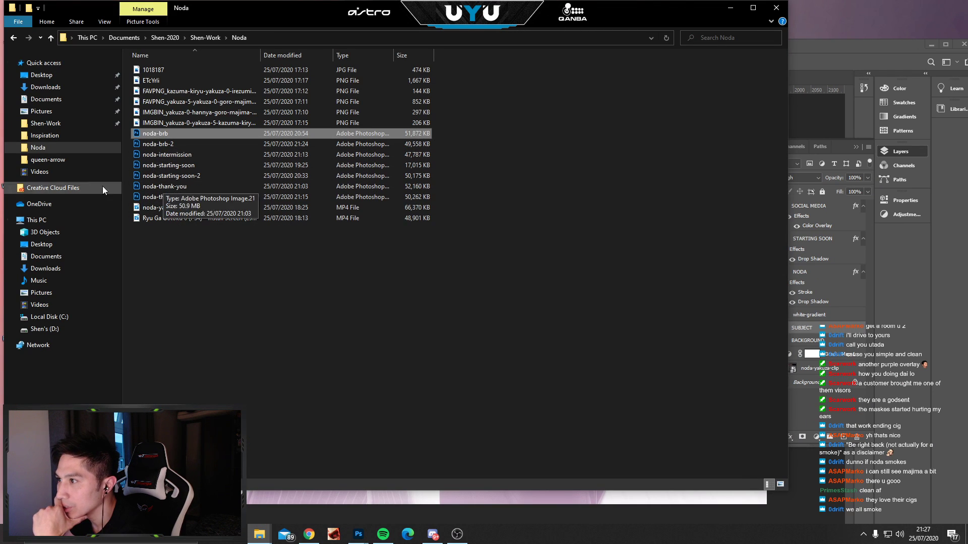
# Open the QA-intermission Photoshop document from the queen-arrow folder and float it in its own window.
pyautogui.click(58, 160)
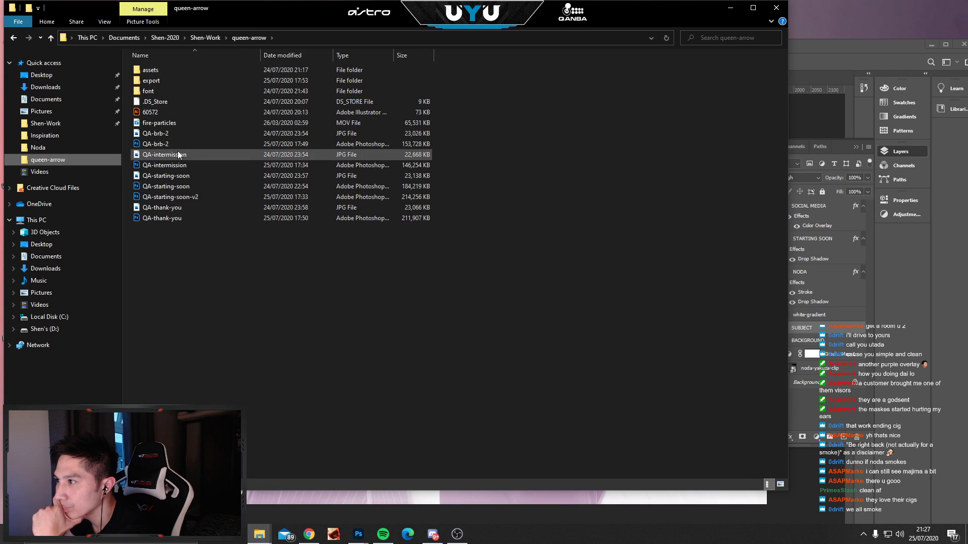
pyautogui.doubleClick(183, 167)
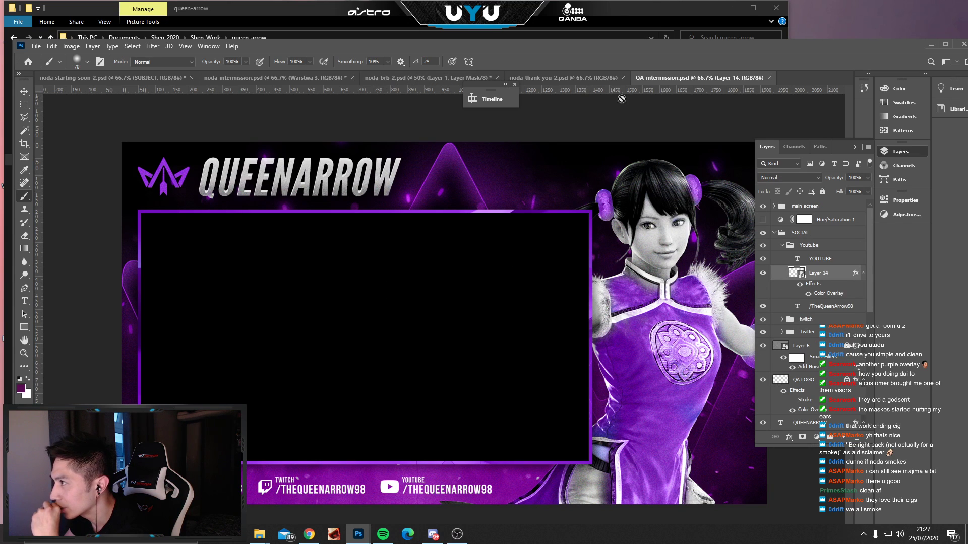
pyautogui.moveTo(678, 83); pyautogui.dragTo(666, 189)
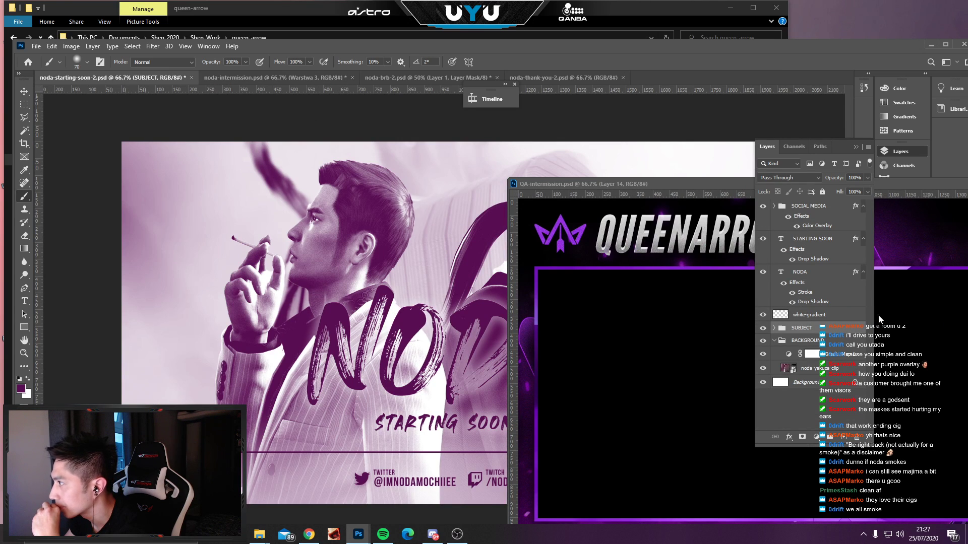
# Copy the Soft Light noise overlay, Layer 6, from QA-intermission to the top of noda-starting-soon-2 and rasterize the copy.
pyautogui.click(710, 186)
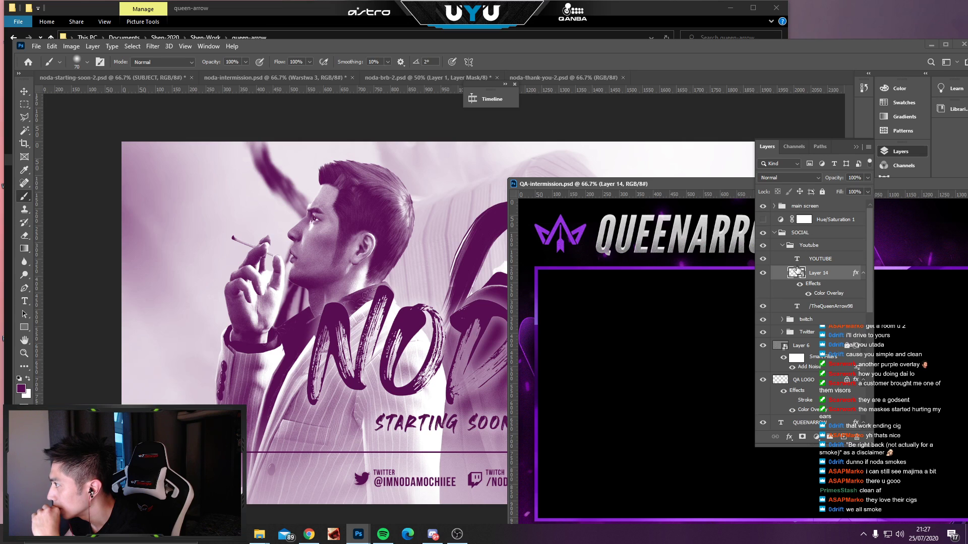
pyautogui.click(782, 348)
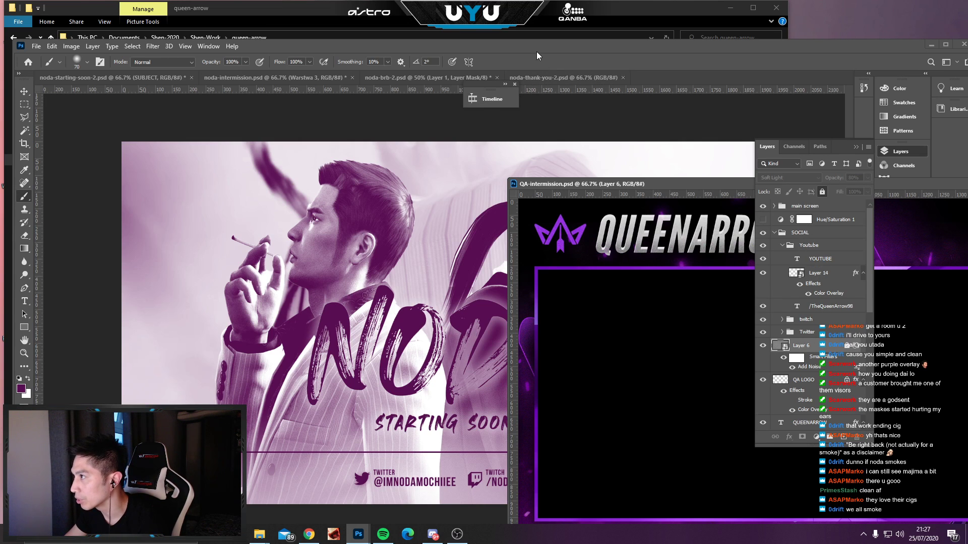
pyautogui.moveTo(690, 184); pyautogui.dragTo(542, 286)
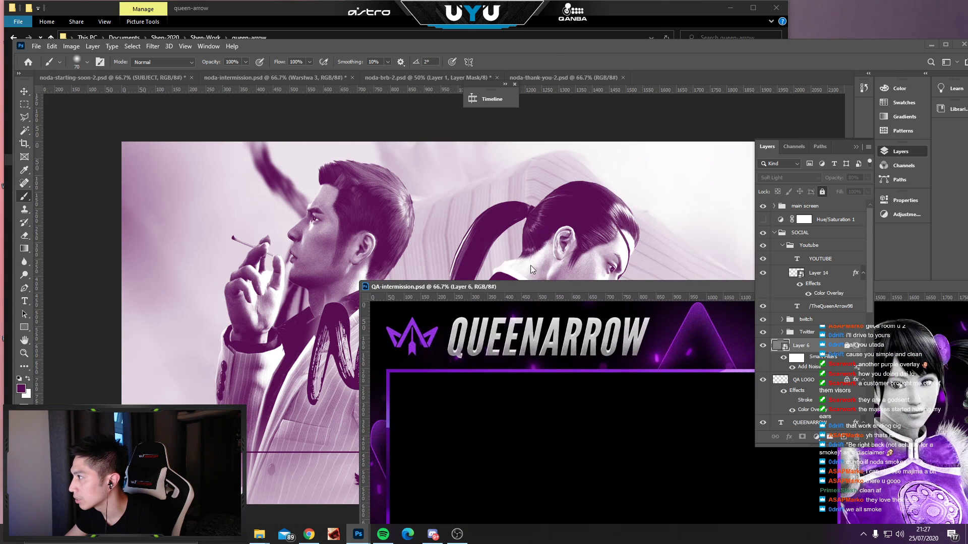
pyautogui.click(597, 149)
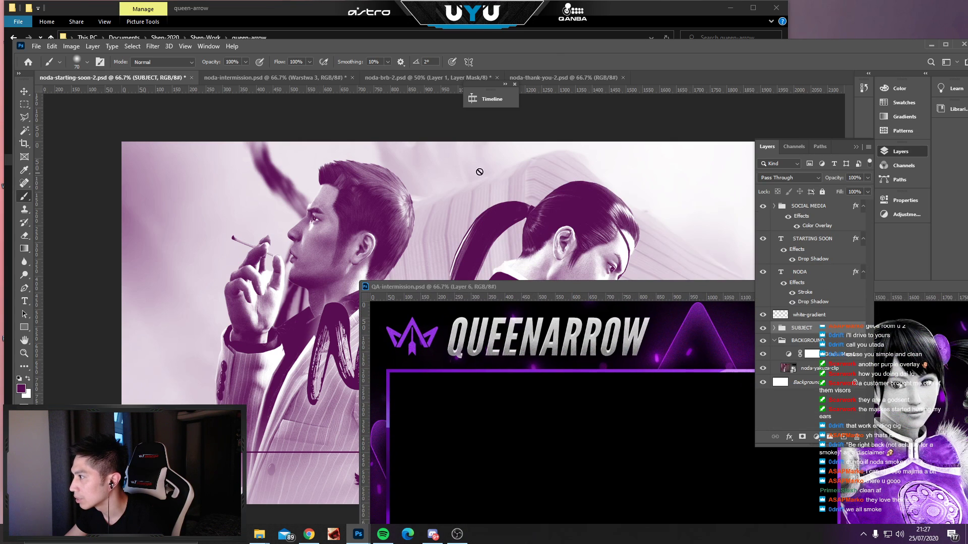
pyautogui.click(805, 208)
pyautogui.click(724, 288)
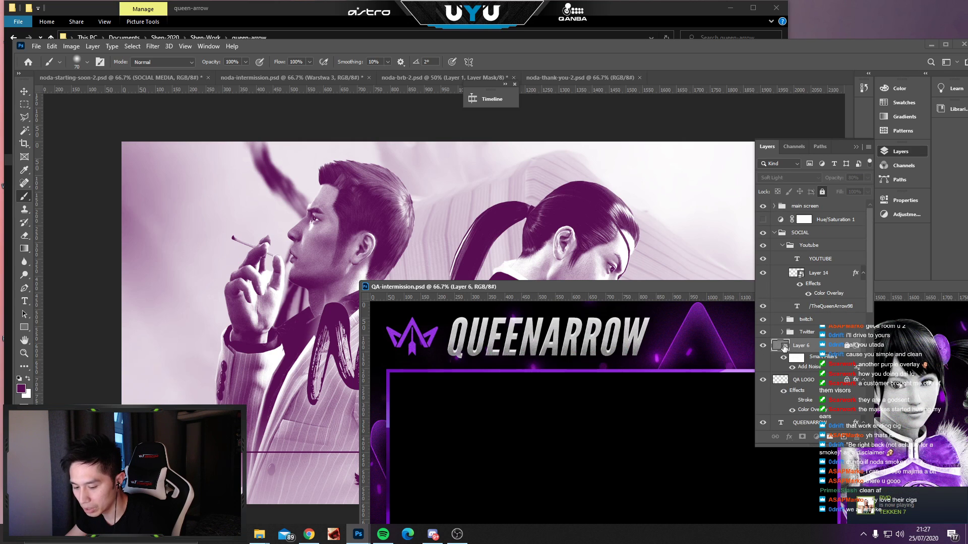
pyautogui.moveTo(784, 347); pyautogui.dragTo(386, 222)
pyautogui.click(387, 223)
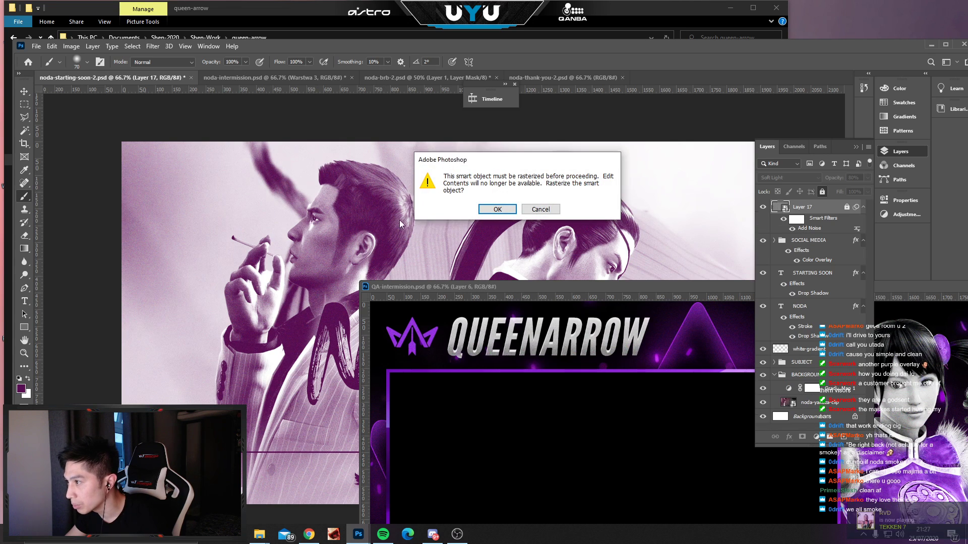
pyautogui.click(498, 210)
# Move the QA-intermission window off the NODA artwork and bring Layer 6 to the top of its layer stack.
pyautogui.moveTo(533, 291); pyautogui.dragTo(721, 347)
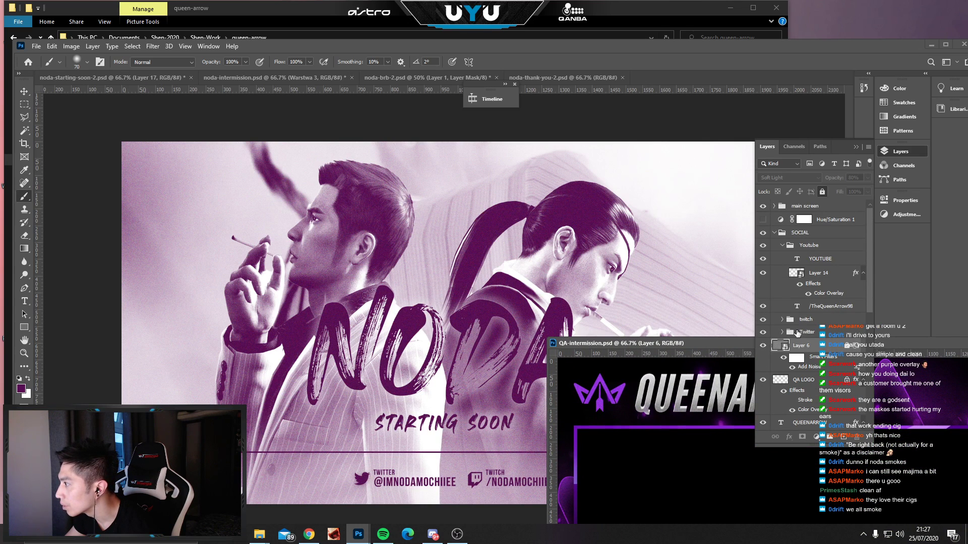
pyautogui.keyDown('ctrl'); pyautogui.click(797, 333); pyautogui.keyUp('ctrl')
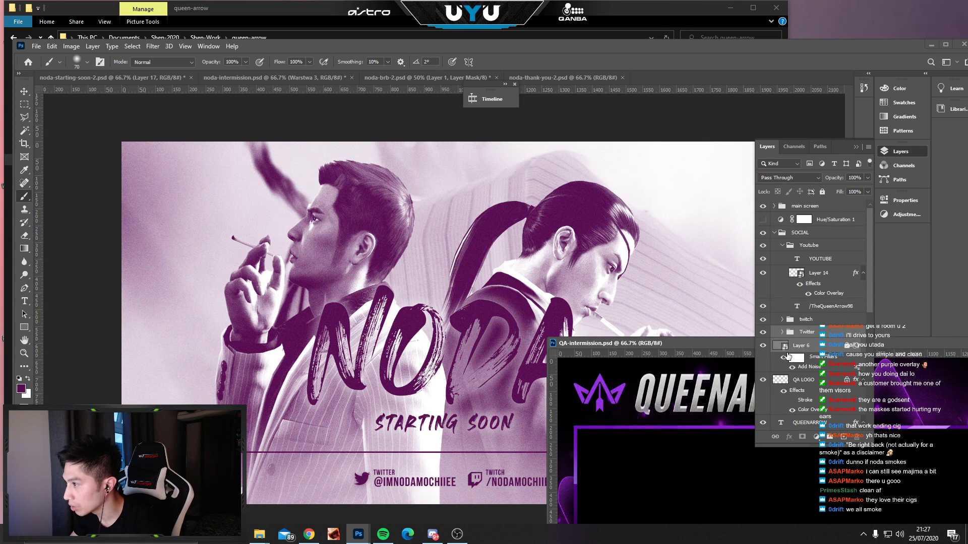
pyautogui.click(806, 349)
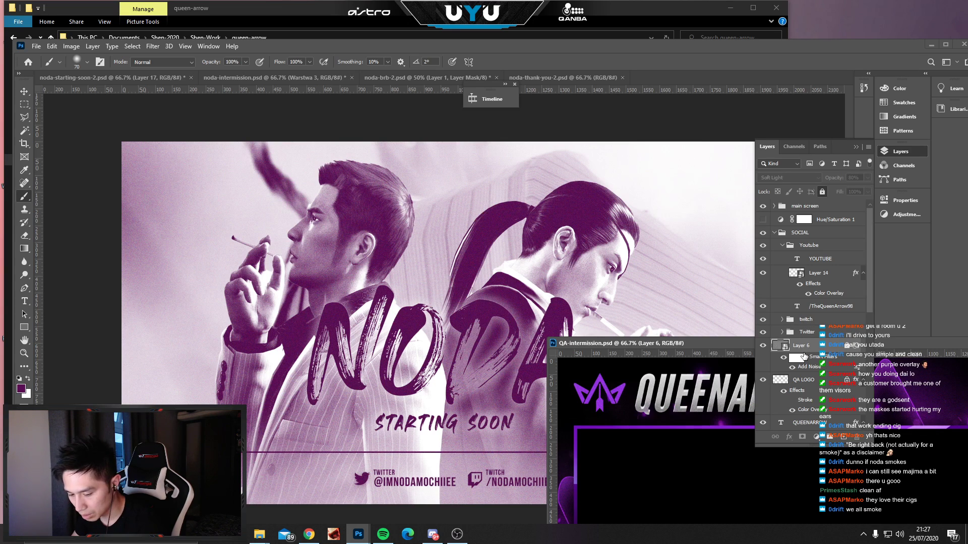
pyautogui.hotkey('ctrl', 'shift', ']')
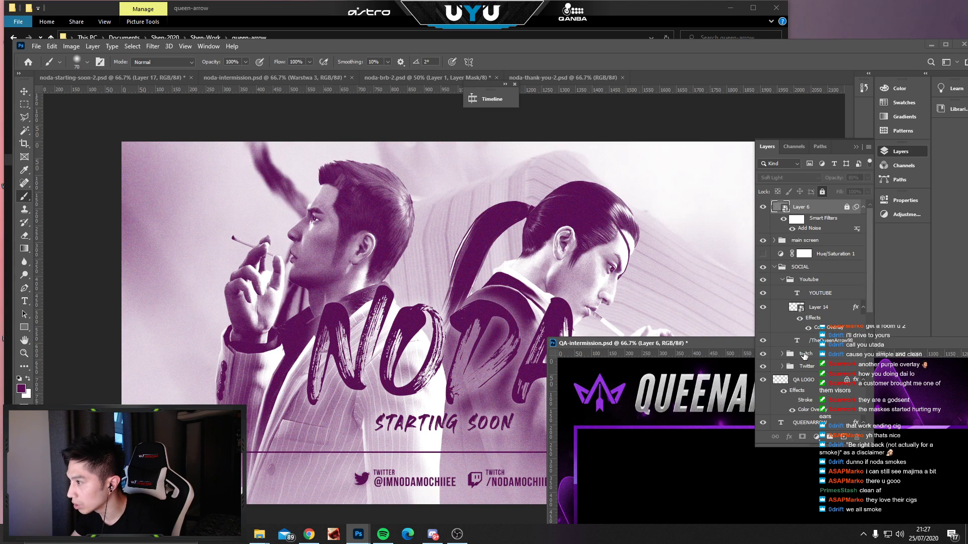
pyautogui.click(763, 255)
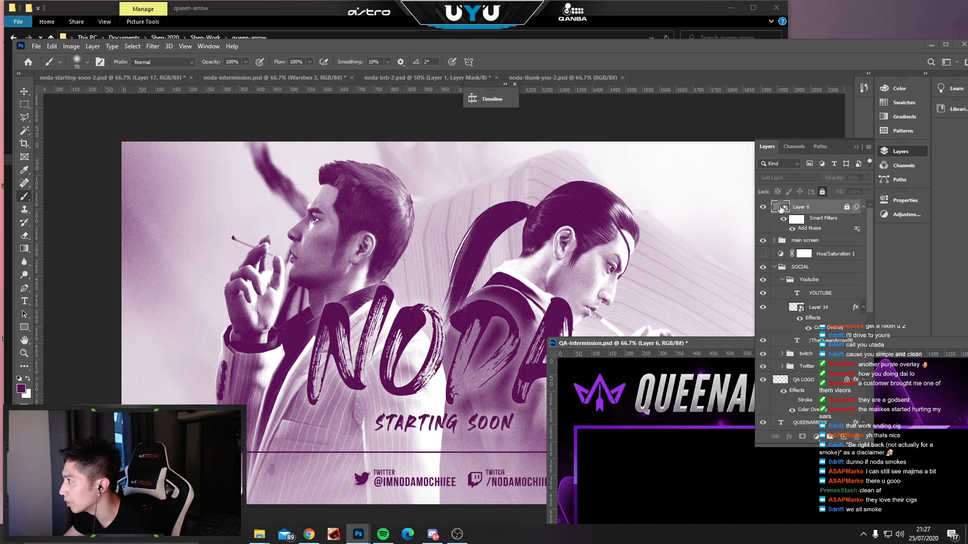
# Unlock Layer 6 in QA-intermission to inspect its smart object contents, then close the contents and minimize the document.
pyautogui.doubleClick(780, 208)
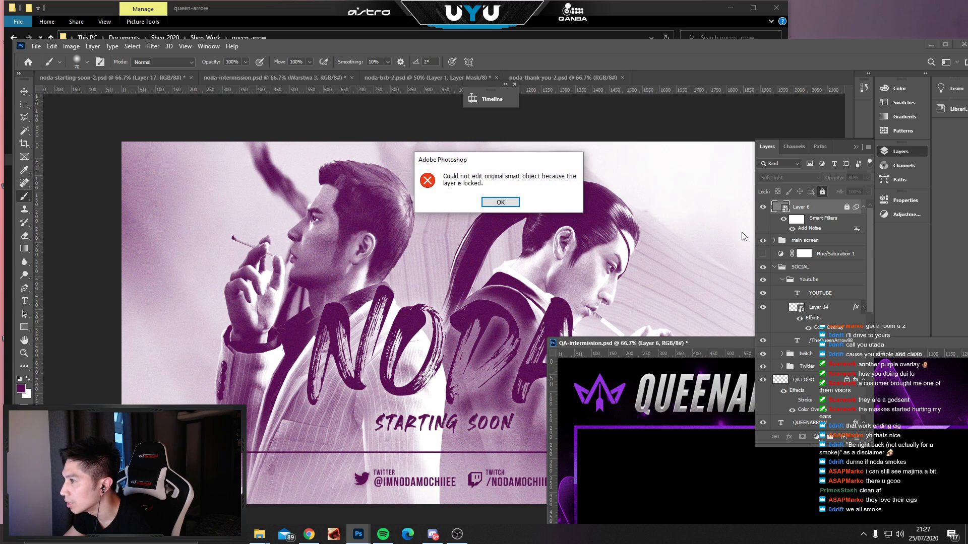
pyautogui.click(504, 202)
pyautogui.click(847, 207)
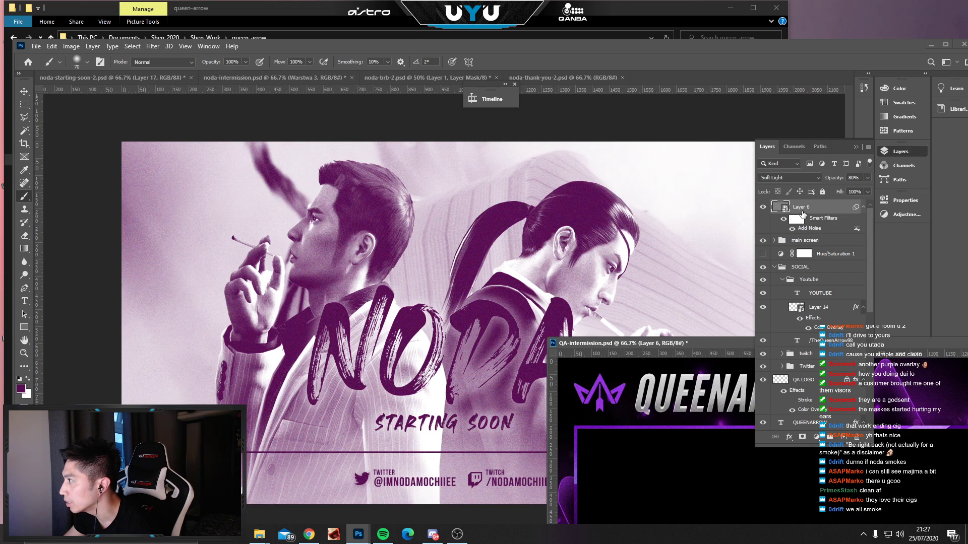
pyautogui.doubleClick(780, 207)
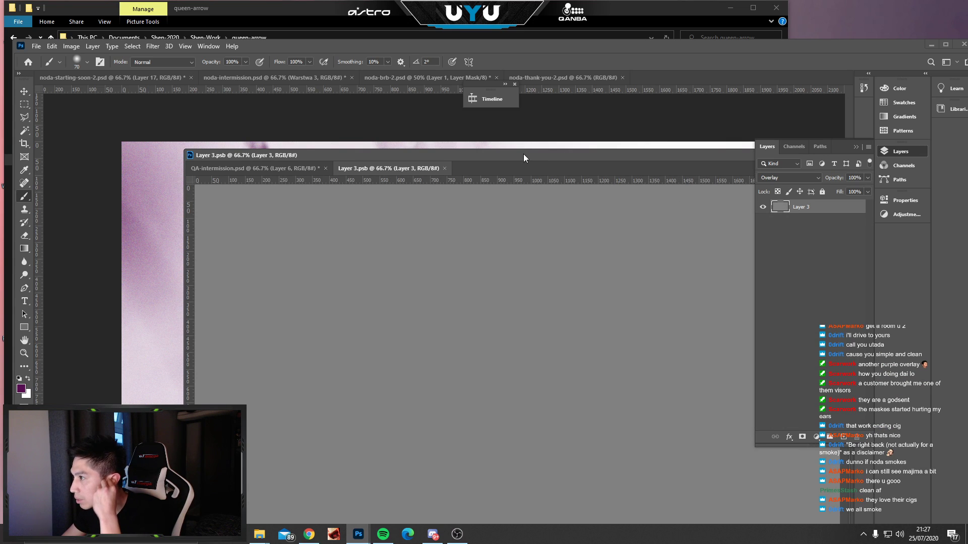
pyautogui.moveTo(524, 157); pyautogui.dragTo(479, 123)
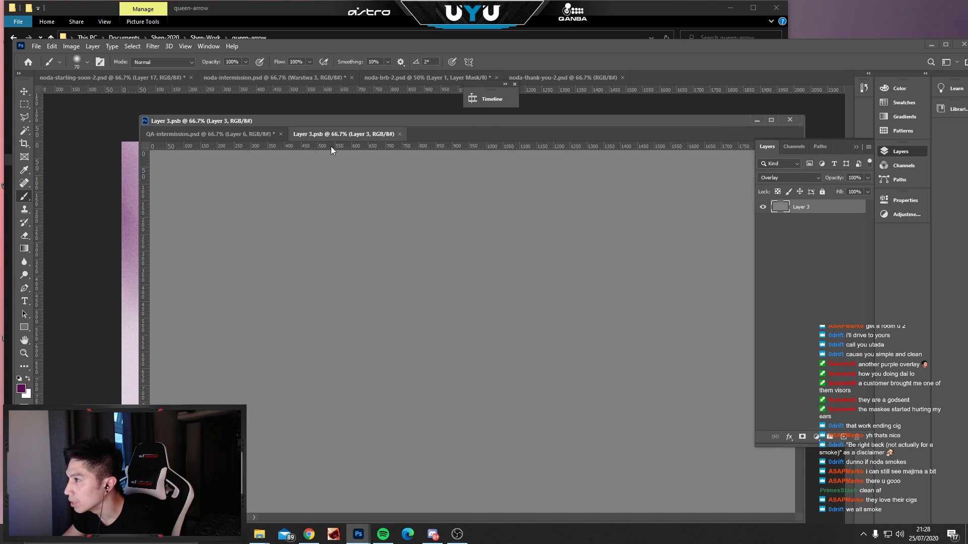
pyautogui.click(400, 135)
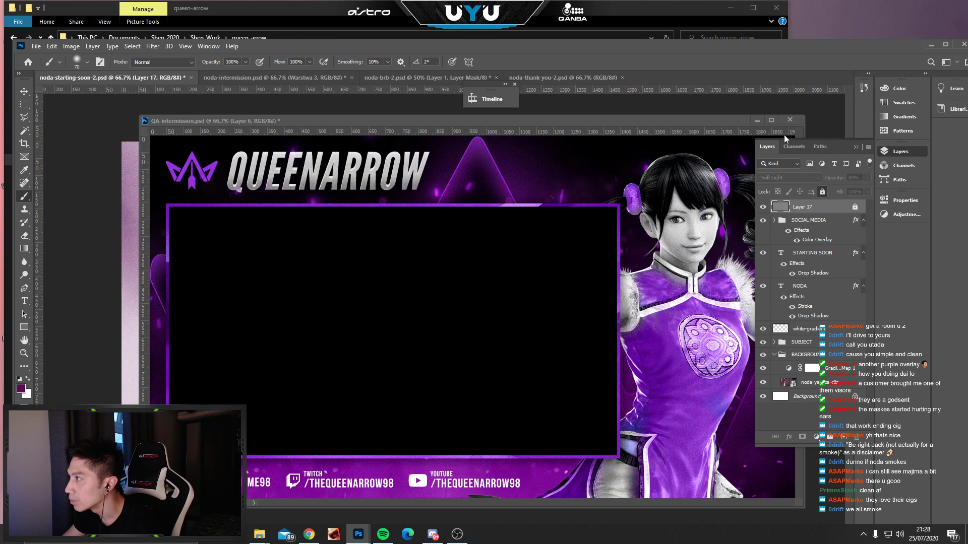
pyautogui.click(754, 121)
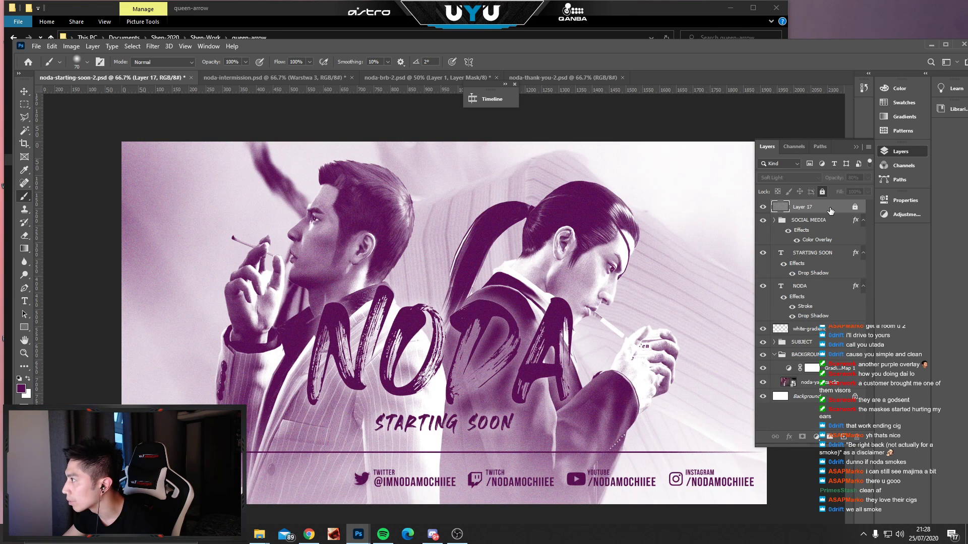
# Unlock the noise overlay at the top of noda-starting-soon-2, keep it on Soft Light and set its opacity to 60%.
pyautogui.doubleClick(788, 210)
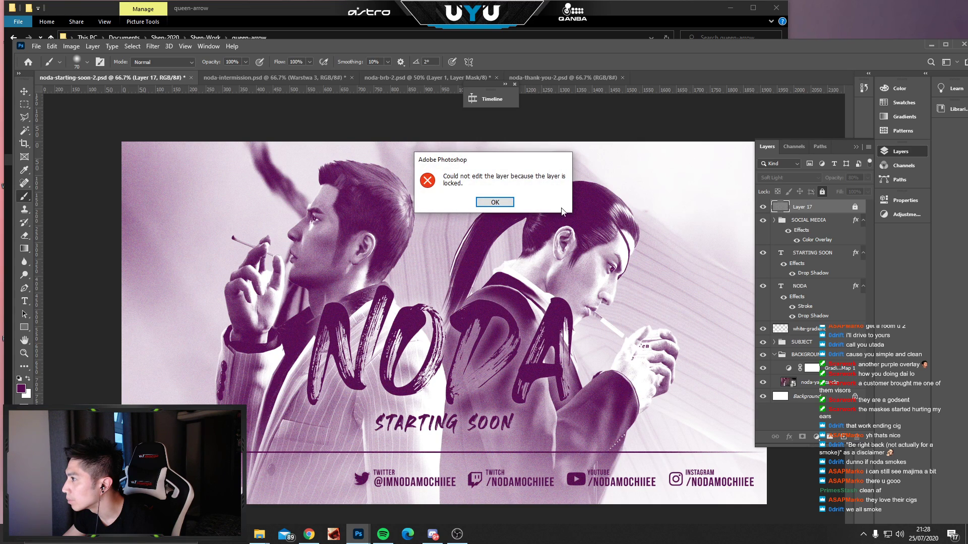
pyautogui.click(496, 202)
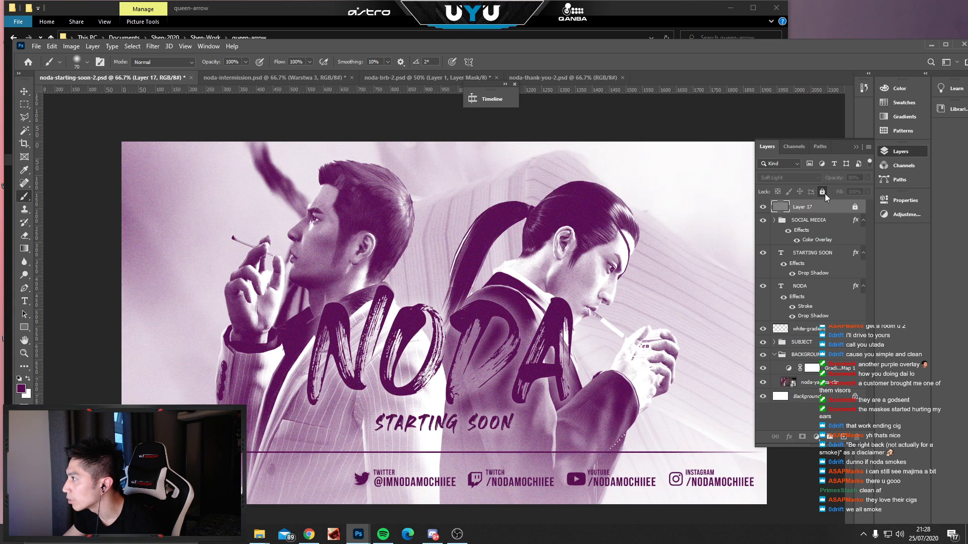
pyautogui.click(822, 192)
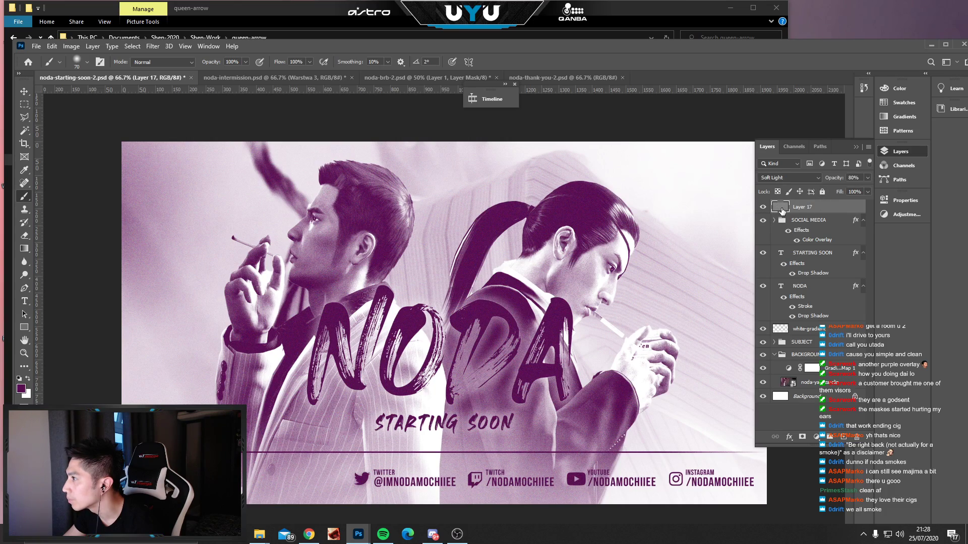
pyautogui.click(800, 180)
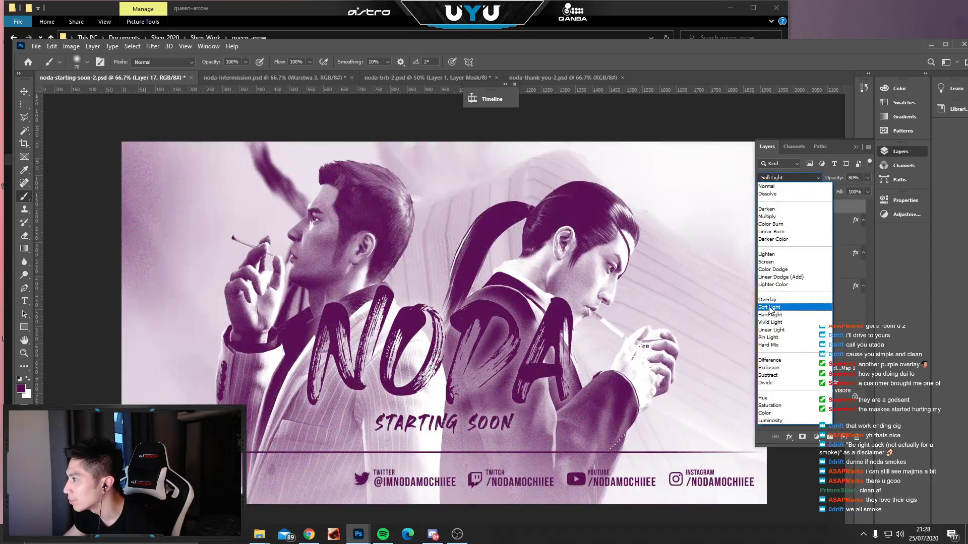
pyautogui.click(769, 308)
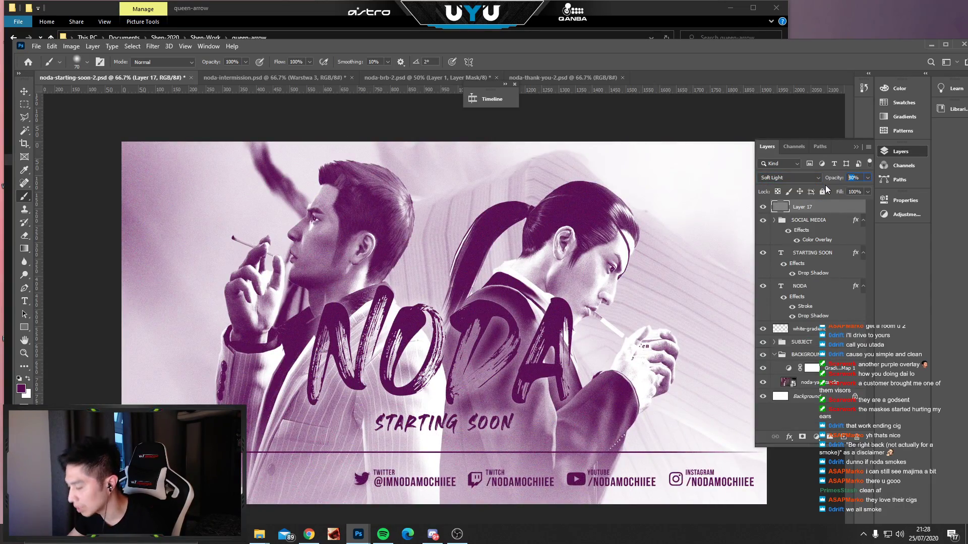
pyautogui.write('60')
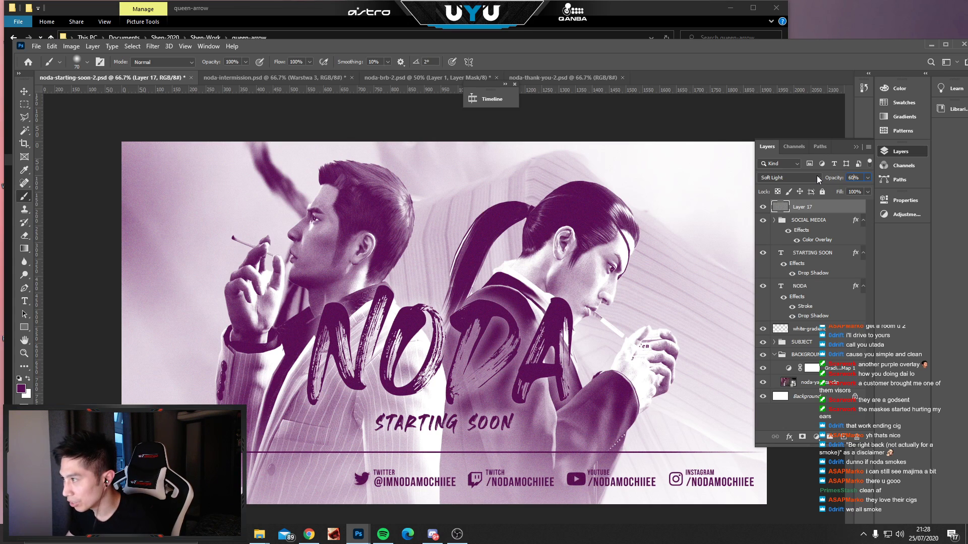
# Compare the starting-soon artwork with the noise overlay hidden and shown repeatedly, leaving the overlay visible.
pyautogui.click(763, 208)
pyautogui.click(763, 208)
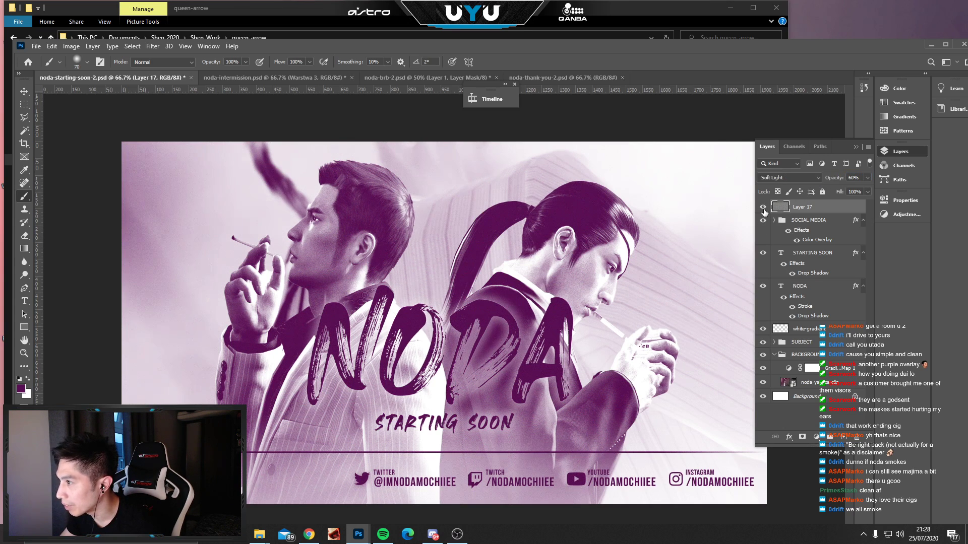
pyautogui.click(763, 208)
pyautogui.click(763, 208)
pyautogui.click(763, 208)
pyautogui.click(763, 208)
pyautogui.click(763, 208)
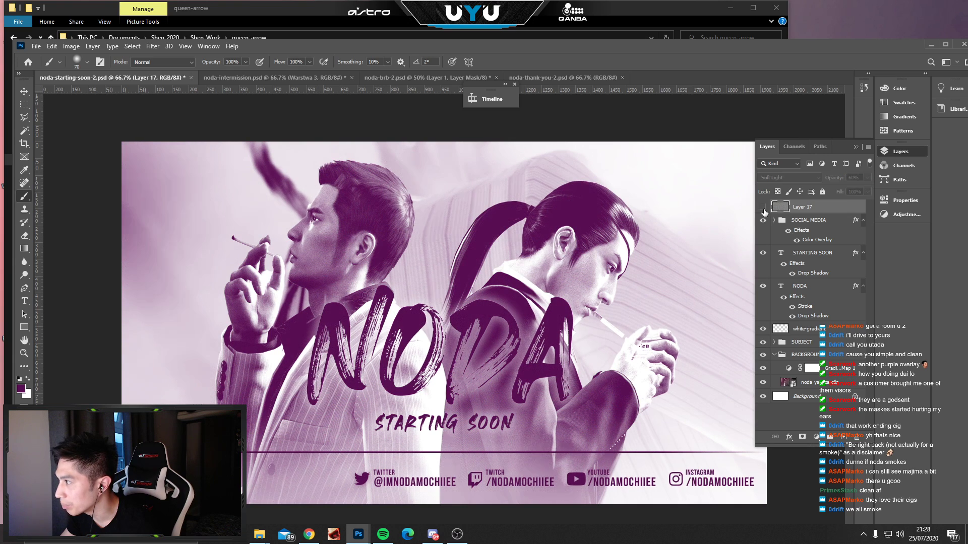
pyautogui.click(763, 208)
pyautogui.click(763, 208)
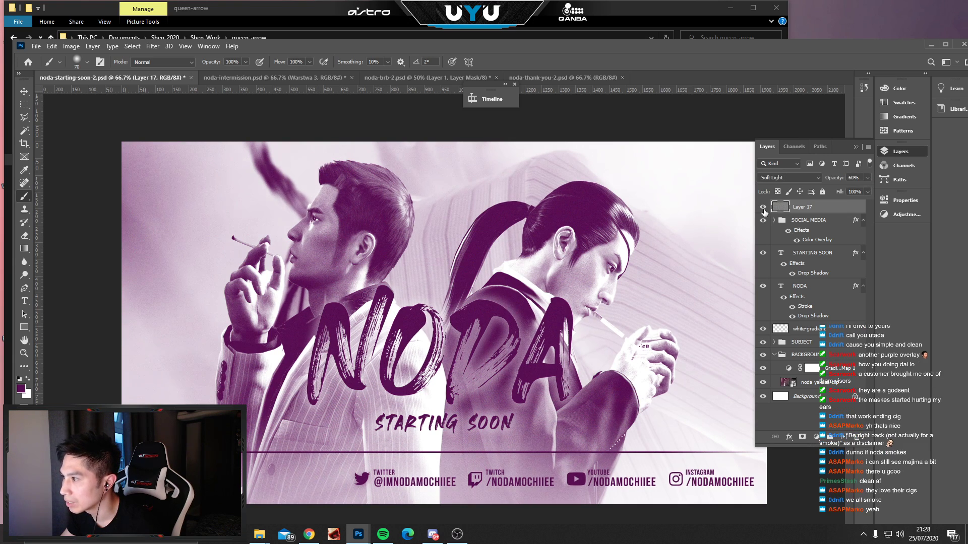
pyautogui.click(763, 208)
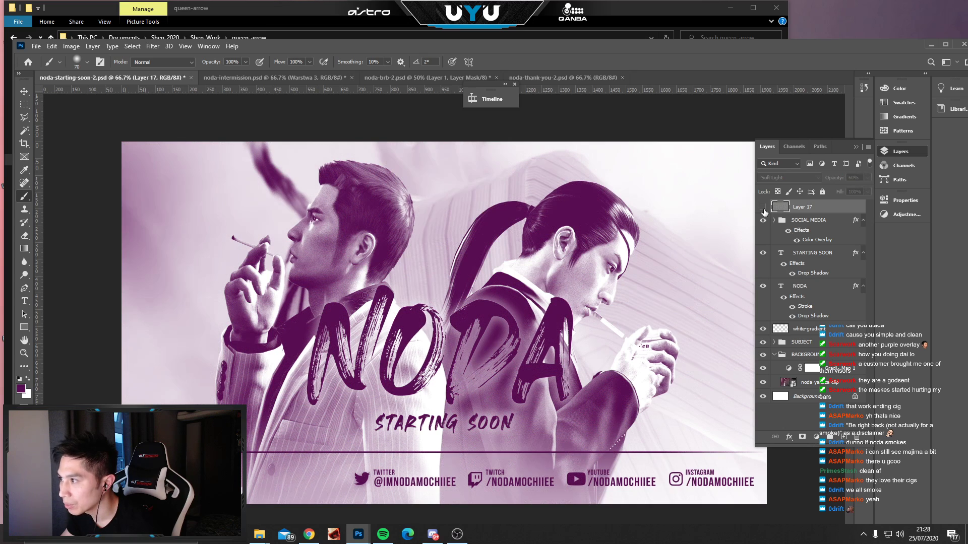
pyautogui.click(763, 208)
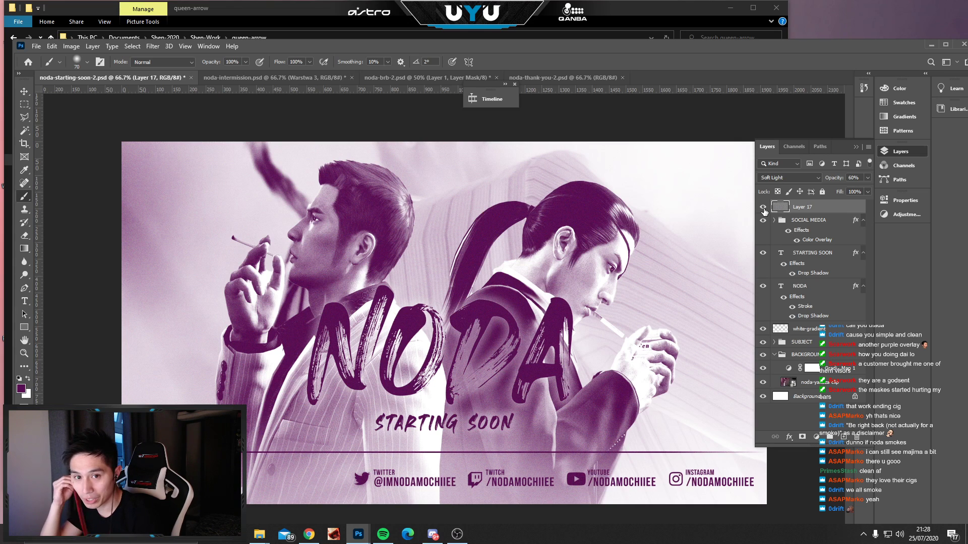
pyautogui.click(763, 209)
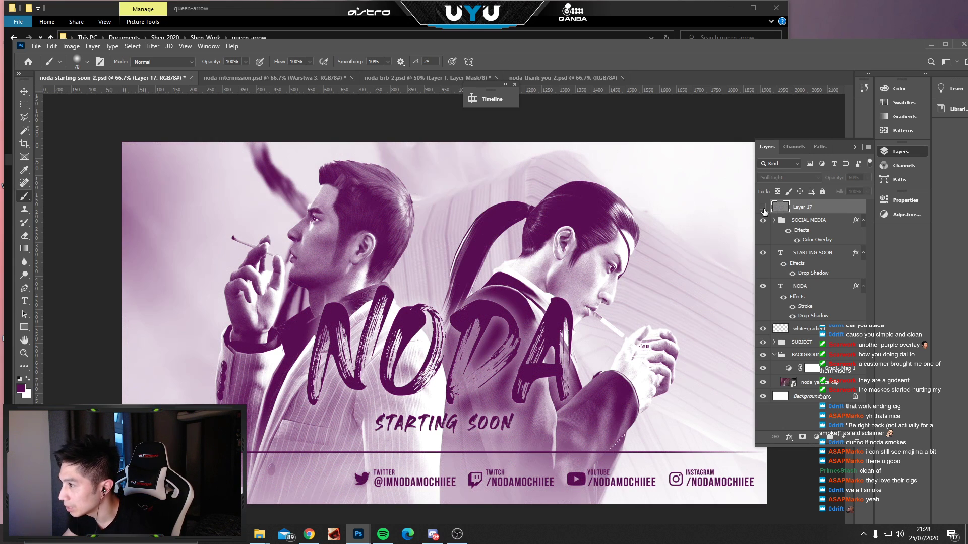
pyautogui.click(763, 207)
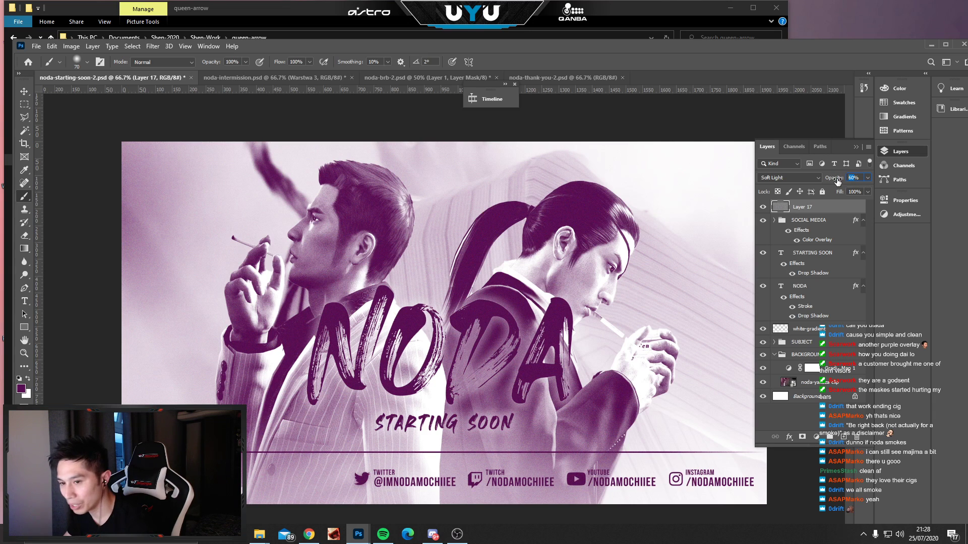
# Try other opacities such as 70% on the noise overlay, and return it to 60%.
pyautogui.press('BackSpace')
pyautogui.write('50')
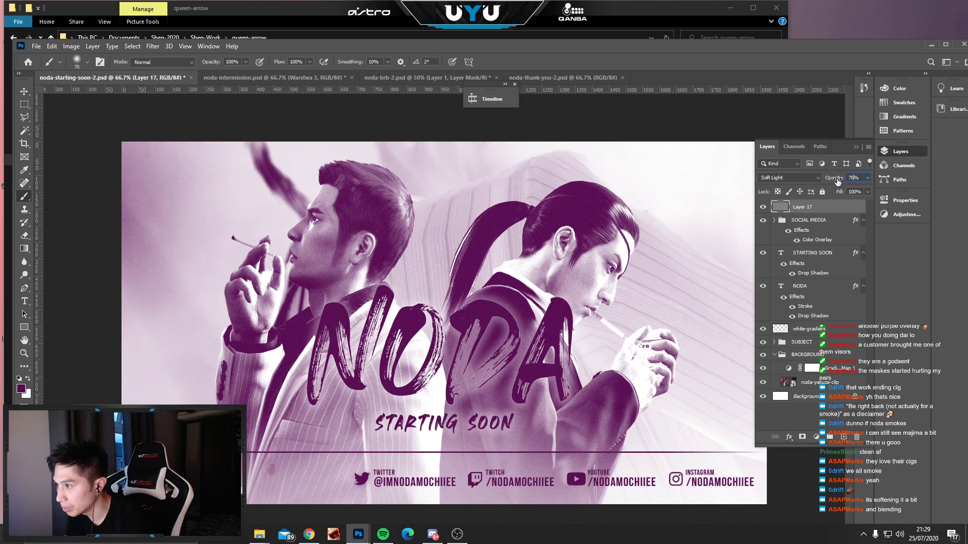
pyautogui.write('60')
pyautogui.press('Return')
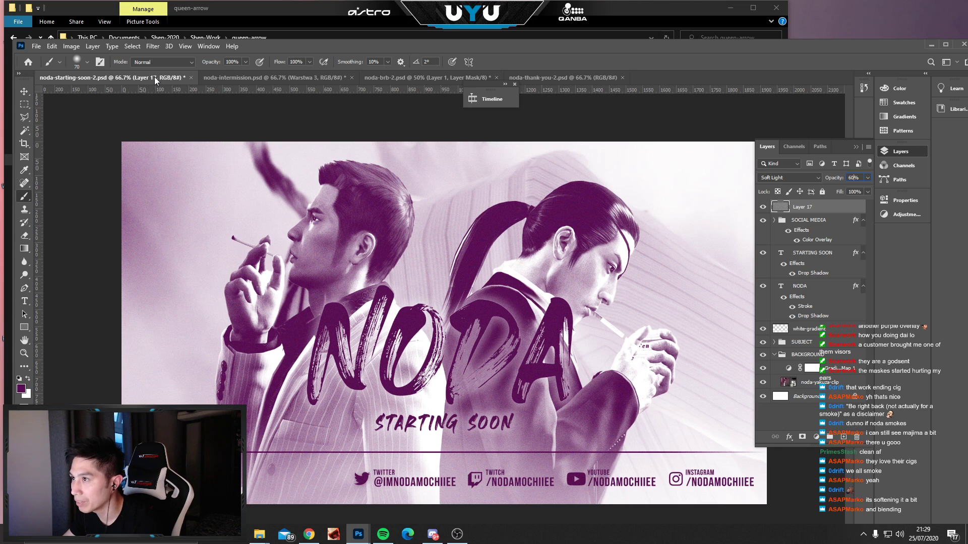
# Copy the noise overlay from noda-starting-soon-2 into noda-intermission above the SOCIAL MEDIA group, with the main screen group collapsed, and re-dock the source document.
pyautogui.moveTo(149, 75); pyautogui.dragTo(191, 258)
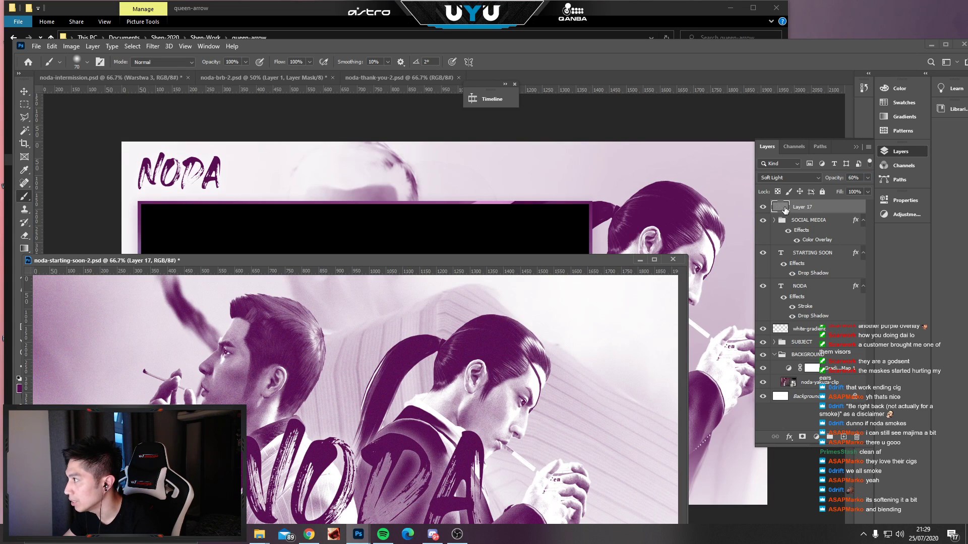
pyautogui.click(216, 171)
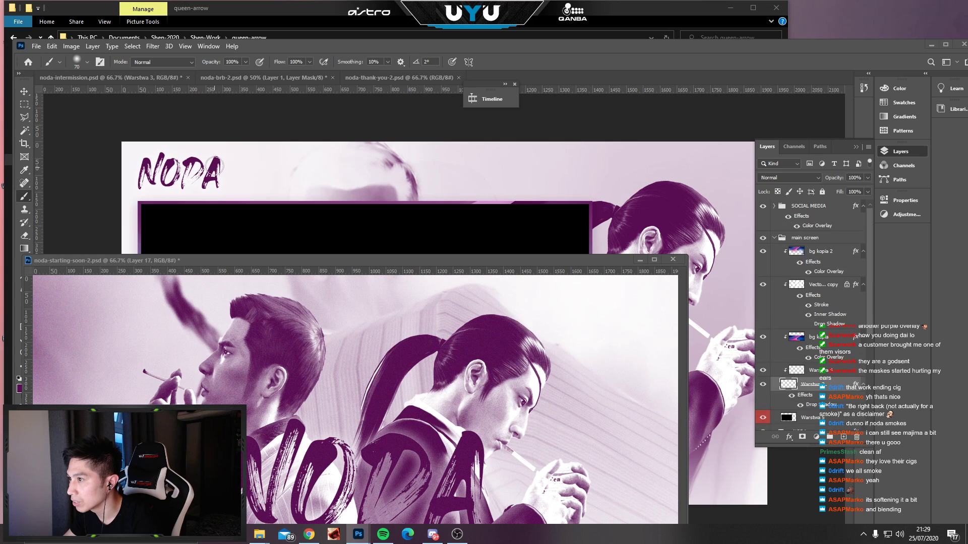
pyautogui.click(25, 90)
pyautogui.click(216, 168)
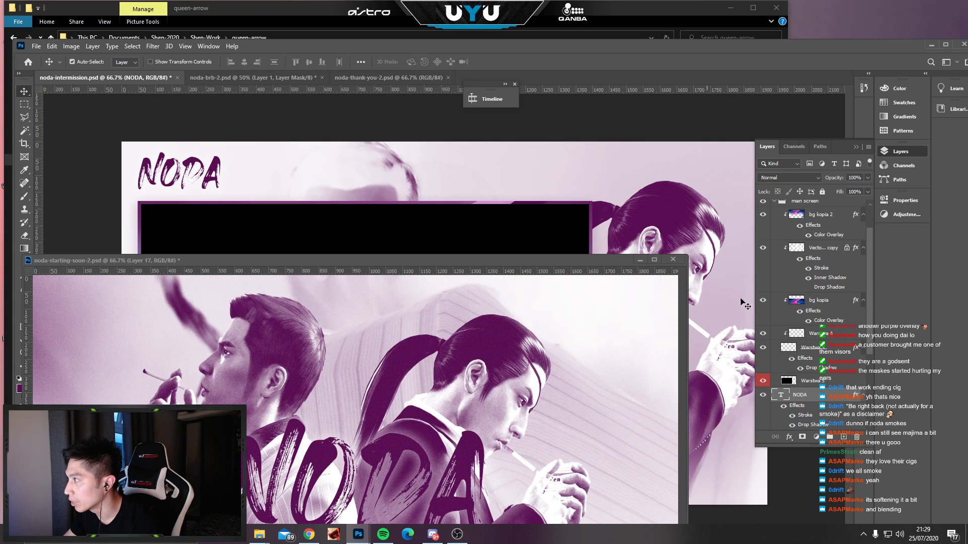
pyautogui.scroll(1, 801, 255)
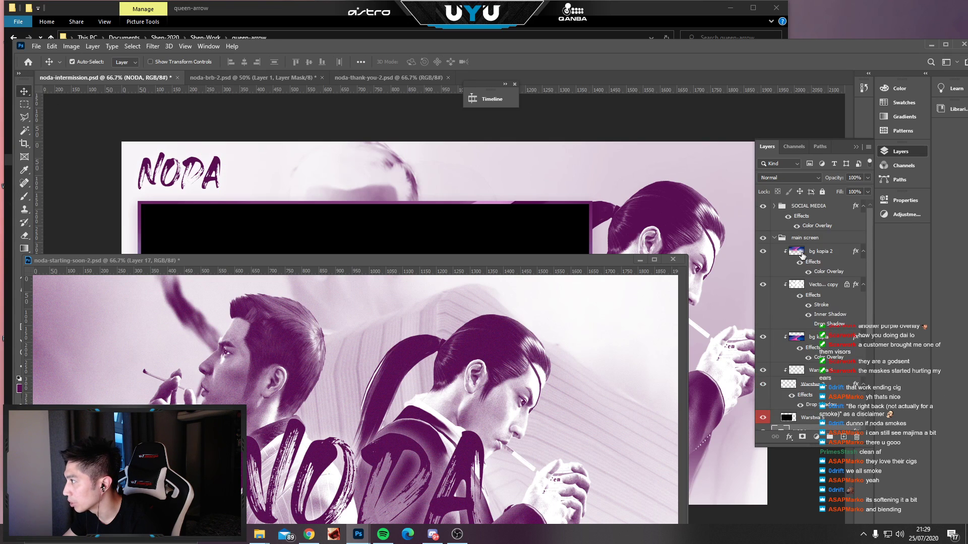
pyautogui.click(774, 238)
pyautogui.click(783, 211)
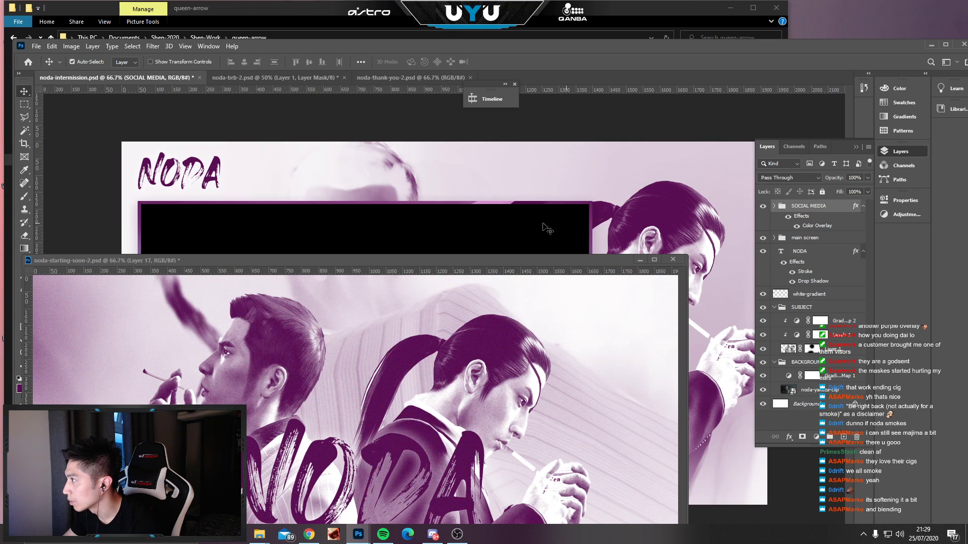
pyautogui.click(465, 384)
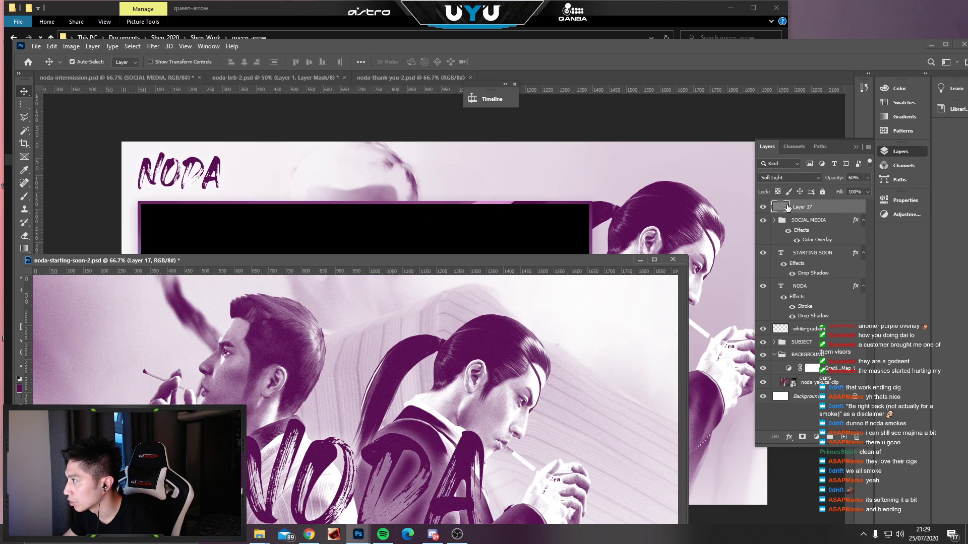
pyautogui.moveTo(787, 207); pyautogui.dragTo(489, 164)
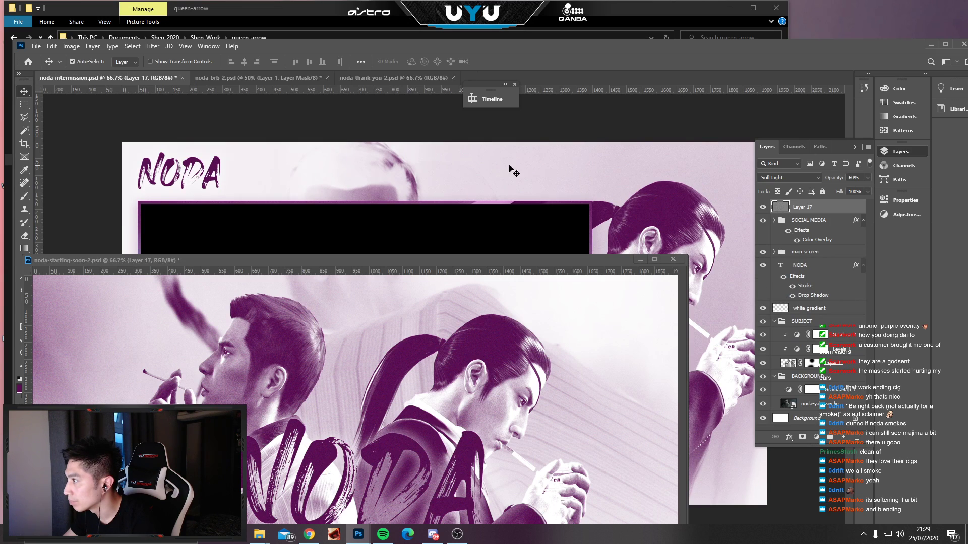
pyautogui.moveTo(602, 258); pyautogui.dragTo(568, 82)
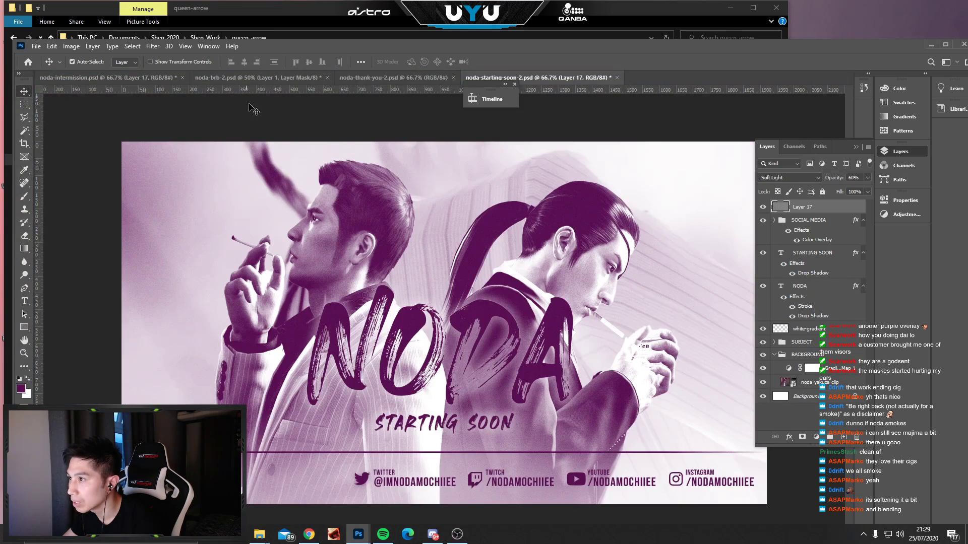
# Check noda-intermission with the noise overlay hidden and shown, and set the overlay's opacity to 40%.
pyautogui.click(125, 79)
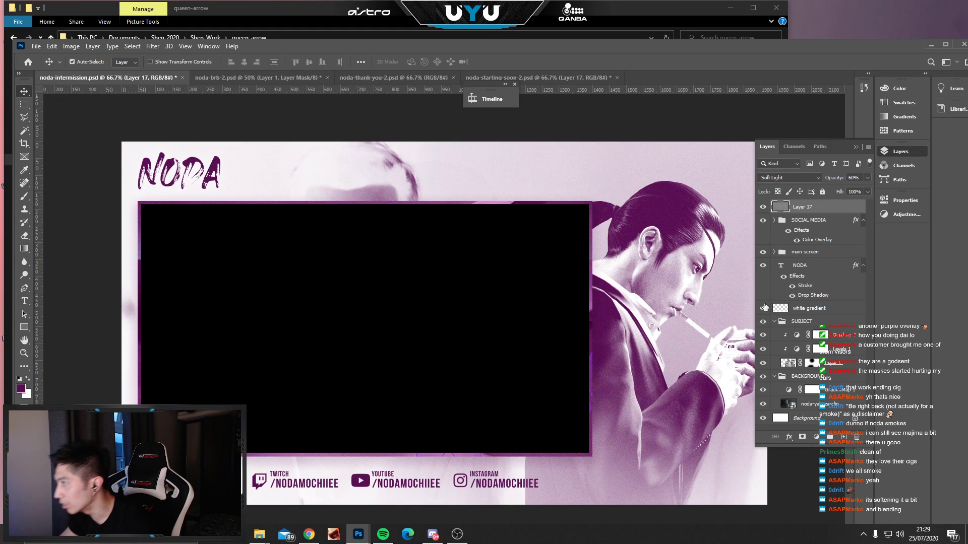
pyautogui.click(762, 207)
pyautogui.click(762, 207)
pyautogui.click(762, 207)
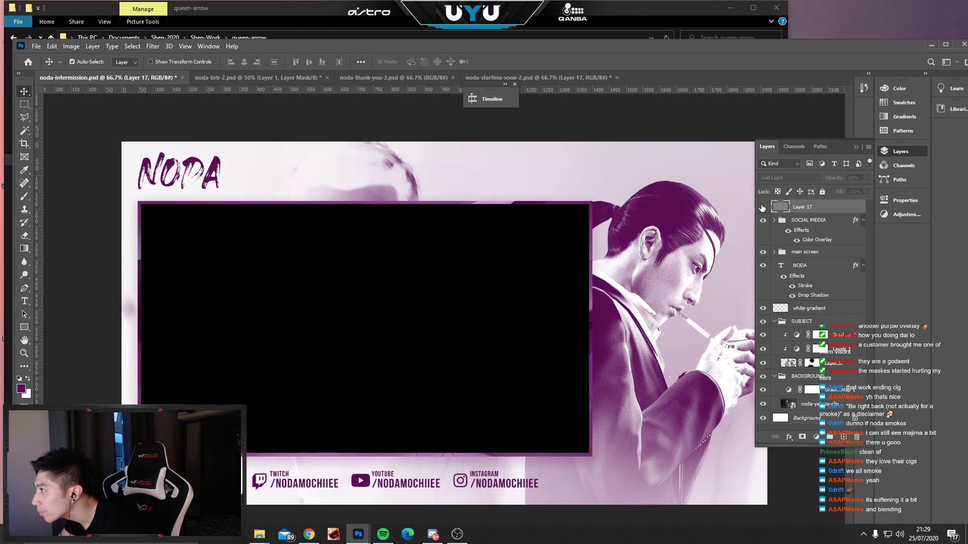
pyautogui.click(762, 208)
pyautogui.moveTo(854, 177); pyautogui.dragTo(830, 177)
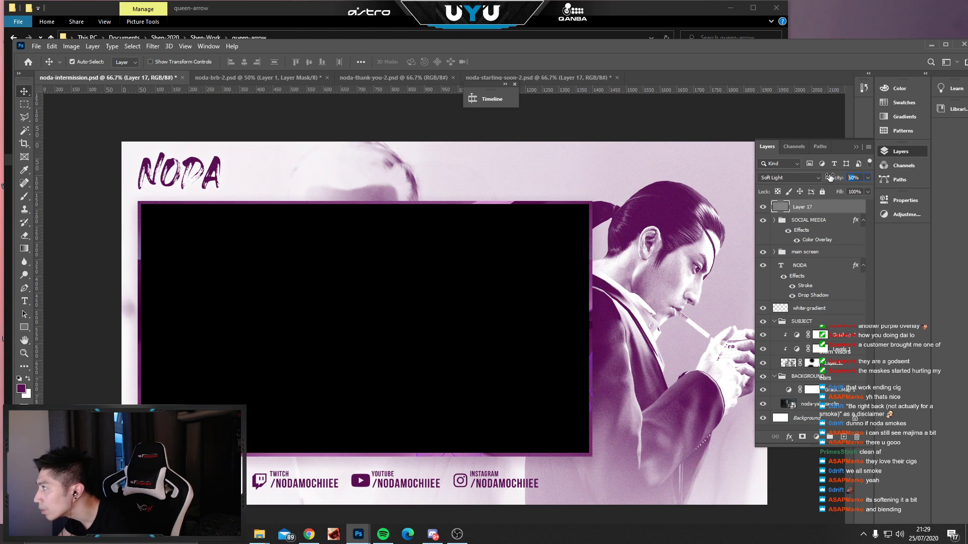
pyautogui.write('40')
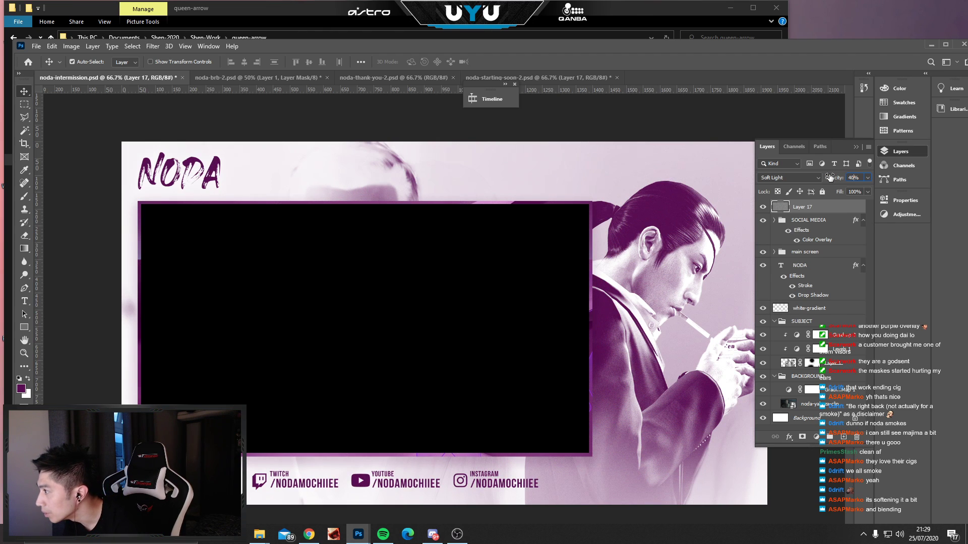
# Compare the intermission artwork with the noise overlay hidden and shown repeatedly, leaving the overlay visible.
pyautogui.click(759, 208)
pyautogui.click(760, 207)
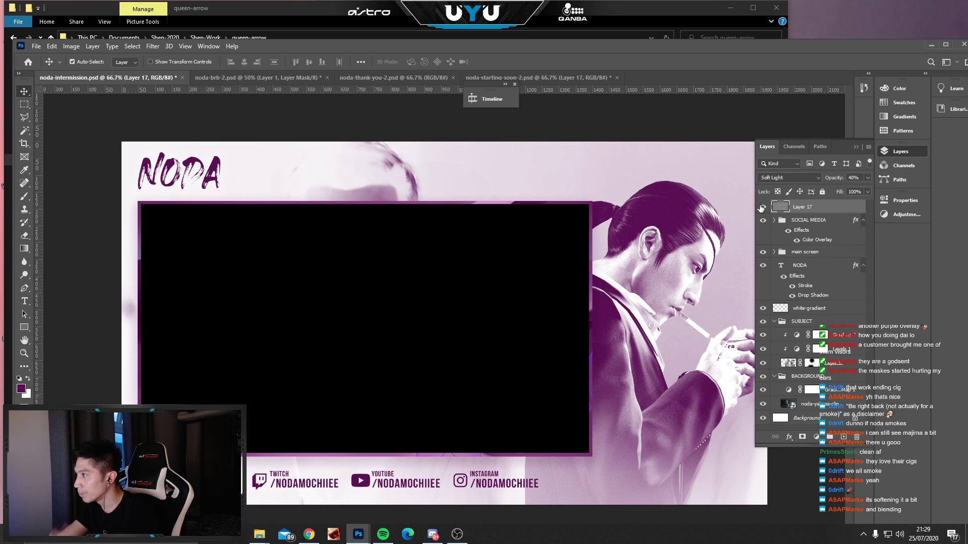
pyautogui.click(762, 208)
pyautogui.click(761, 208)
pyautogui.click(761, 208)
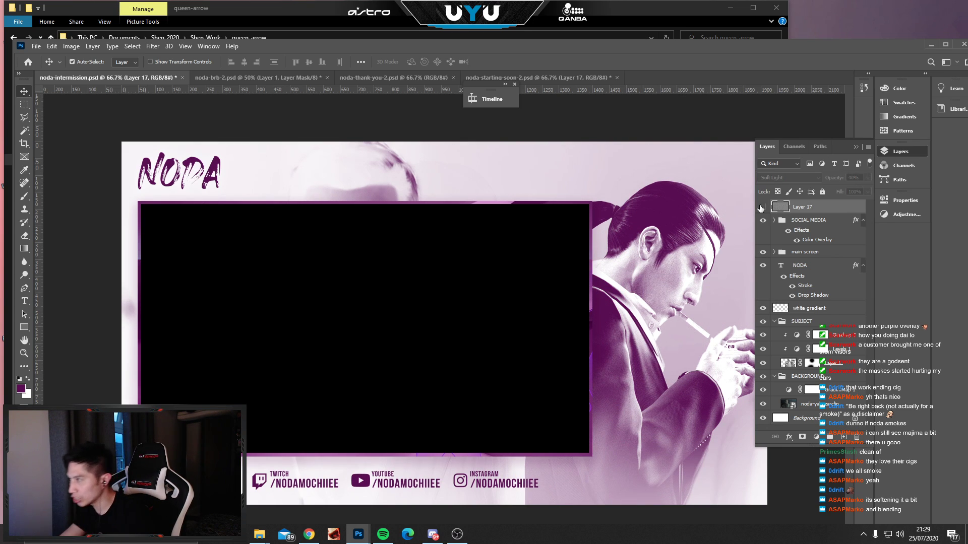
pyautogui.click(760, 208)
pyautogui.click(761, 208)
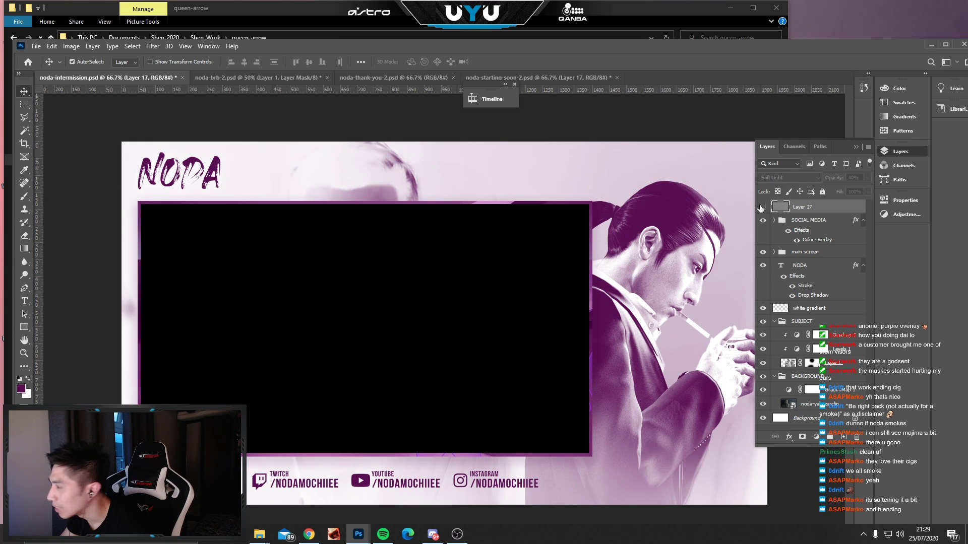
pyautogui.click(761, 208)
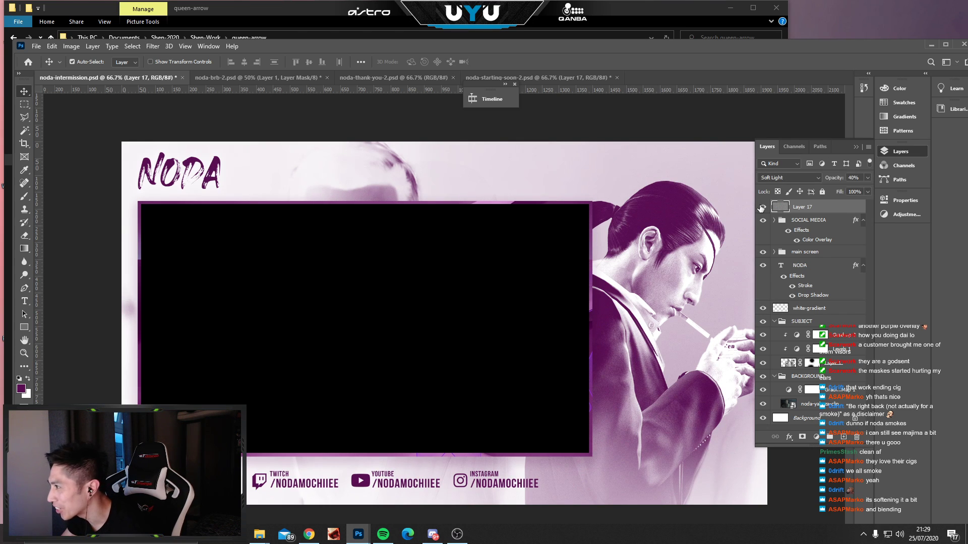
pyautogui.click(760, 208)
pyautogui.click(761, 208)
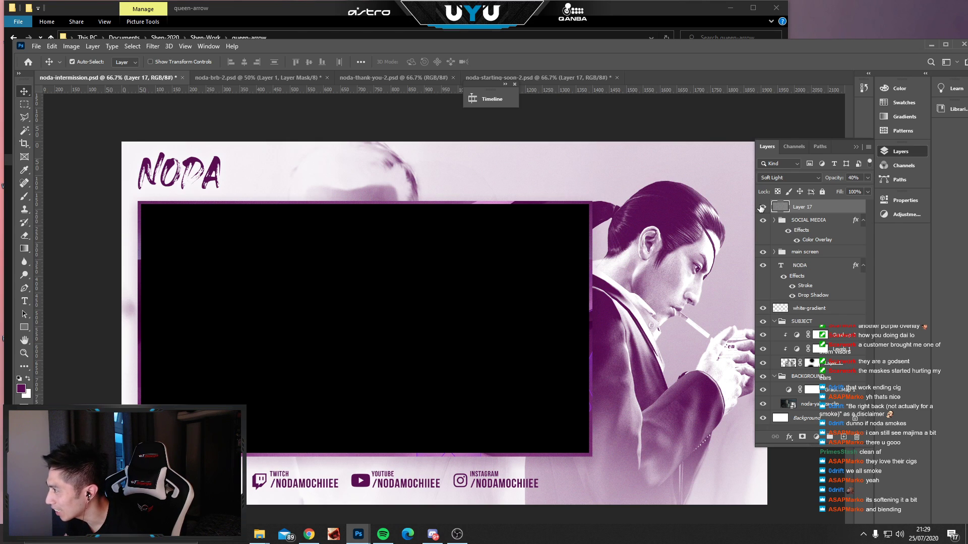
pyautogui.click(761, 208)
pyautogui.click(761, 207)
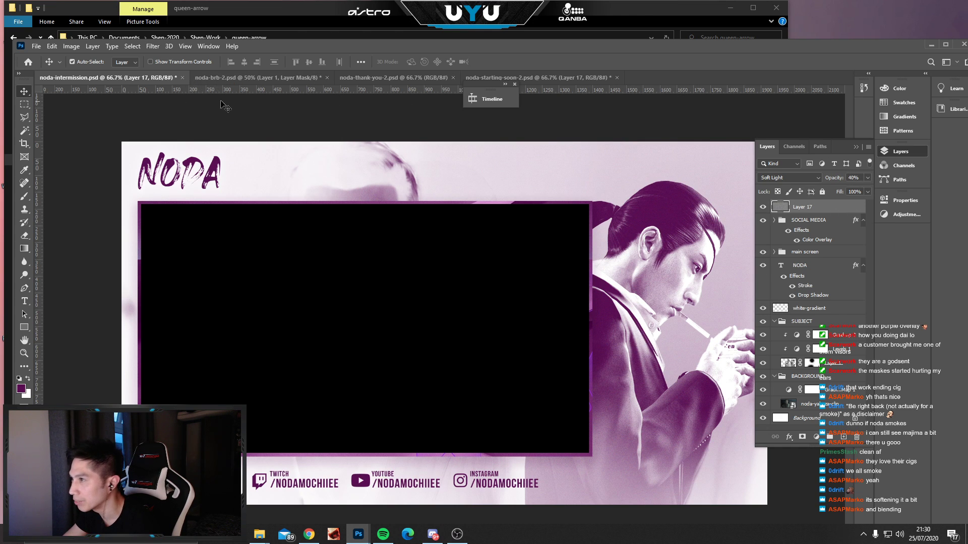
pyautogui.click(244, 79)
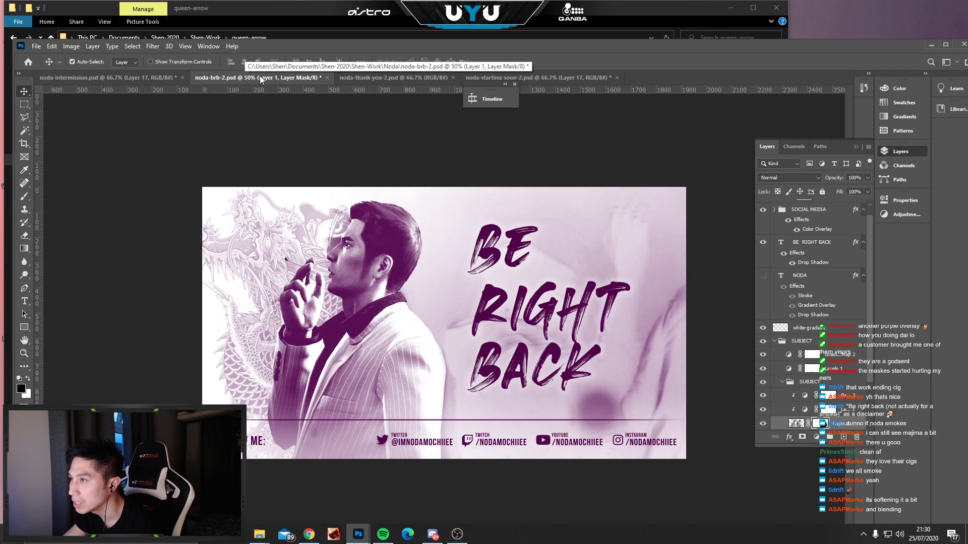
pyautogui.moveTo(261, 80); pyautogui.dragTo(345, 131)
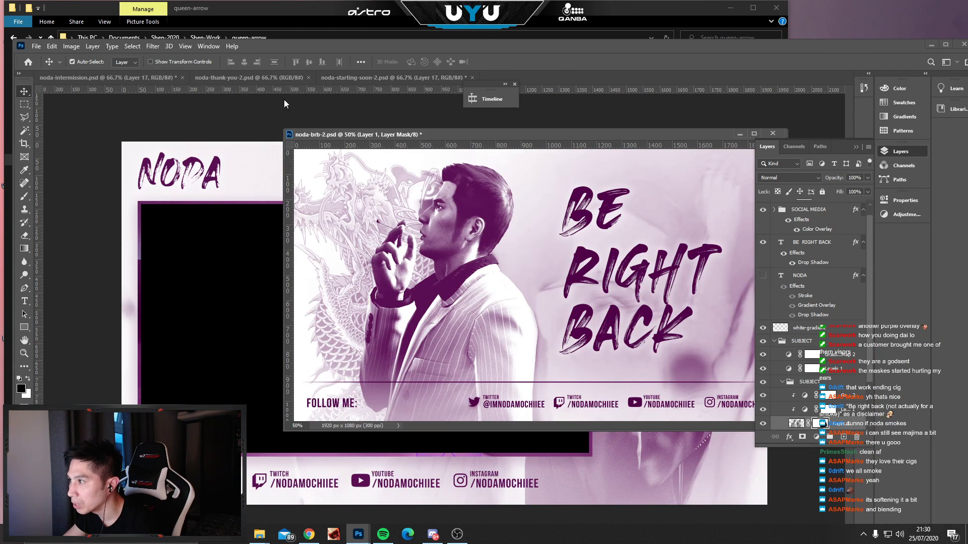
pyautogui.scroll(1, 839, 348)
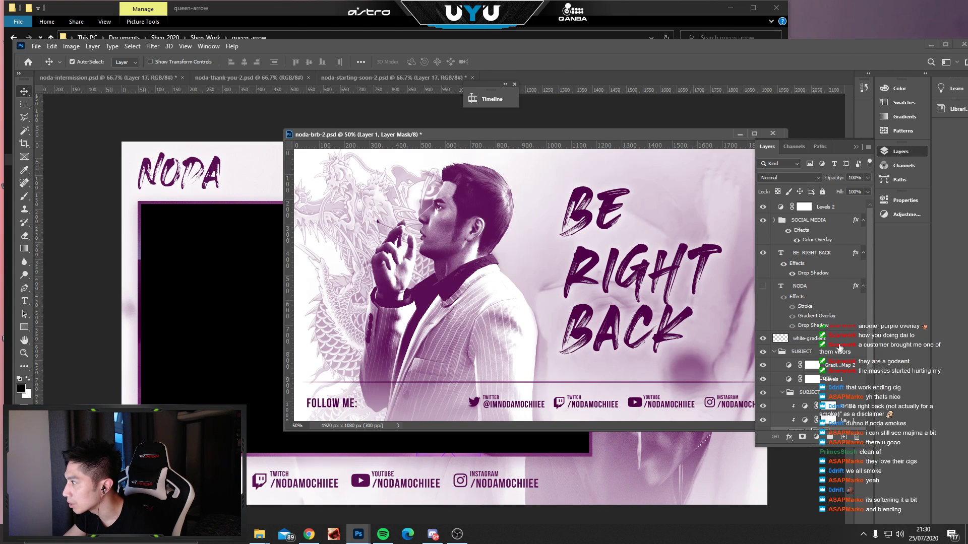
pyautogui.click(235, 247)
pyautogui.moveTo(428, 135); pyautogui.dragTo(595, 166)
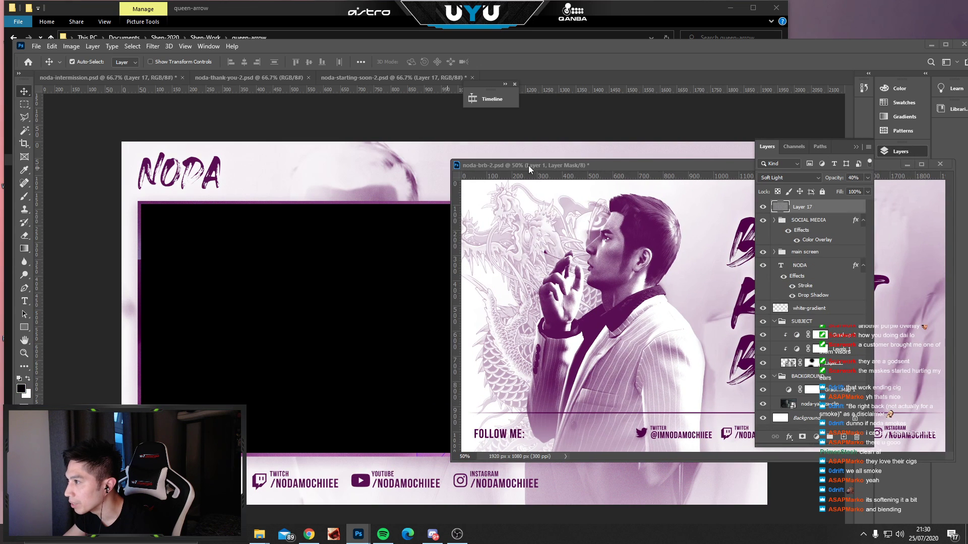
pyautogui.moveTo(506, 46); pyautogui.dragTo(345, 63)
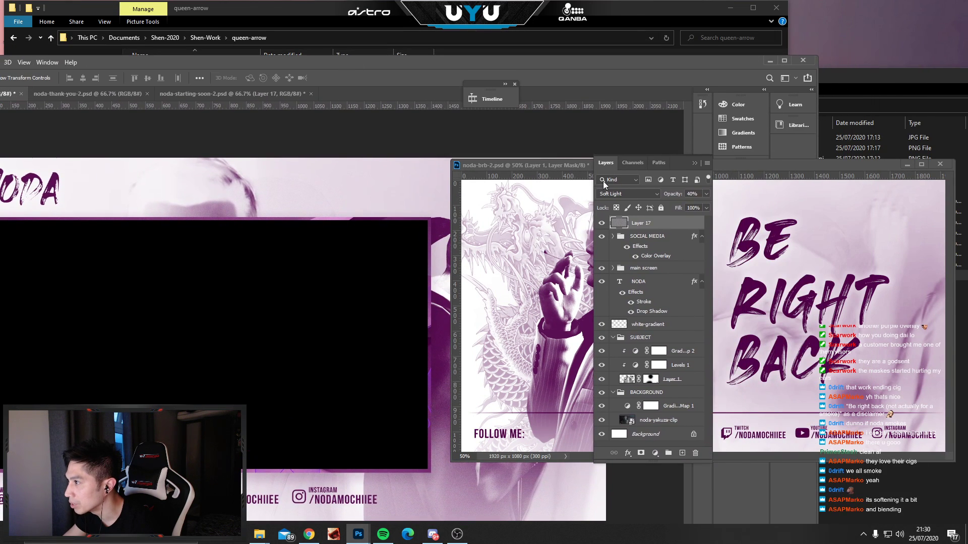
pyautogui.moveTo(555, 162); pyautogui.dragTo(566, 257)
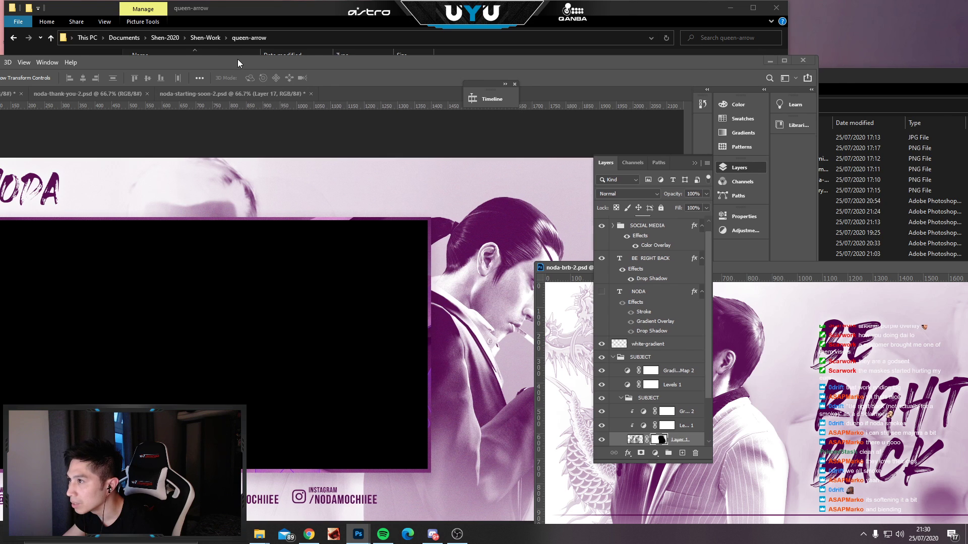
pyautogui.moveTo(239, 62); pyautogui.dragTo(413, 57)
pyautogui.moveTo(606, 269); pyautogui.dragTo(268, 87)
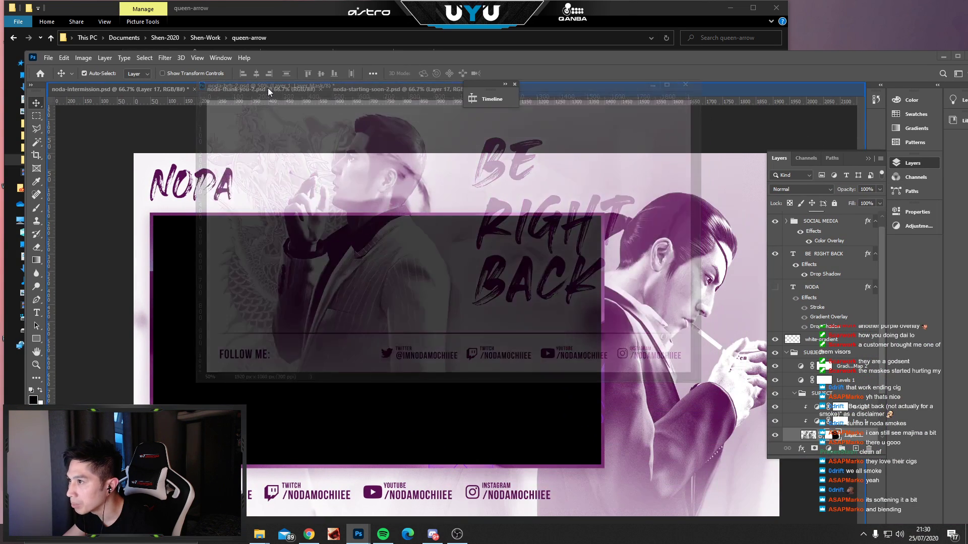
# Float noda-intermission and copy its noise overlay into noda-brb-2 above the Levels 2 adjustment layer.
pyautogui.click(109, 89)
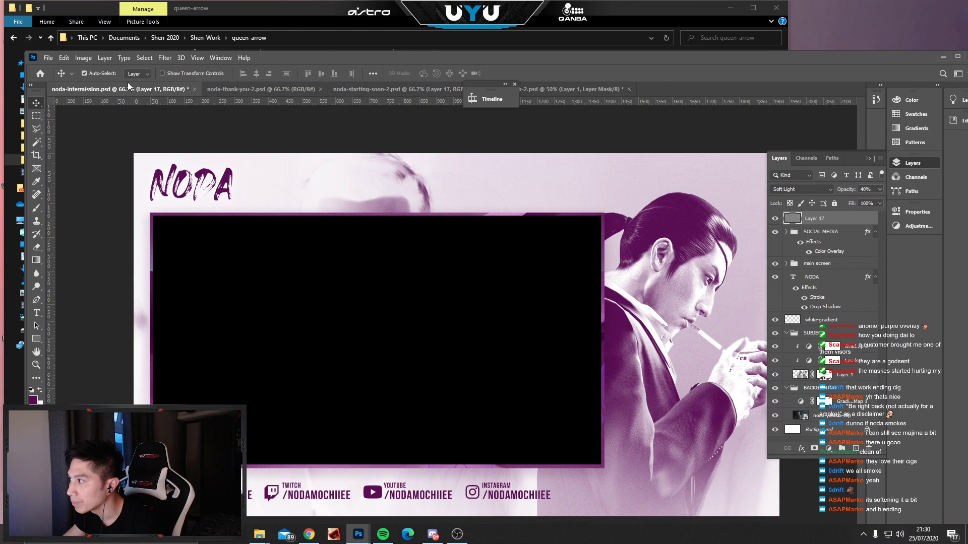
pyautogui.moveTo(104, 87); pyautogui.dragTo(551, 298)
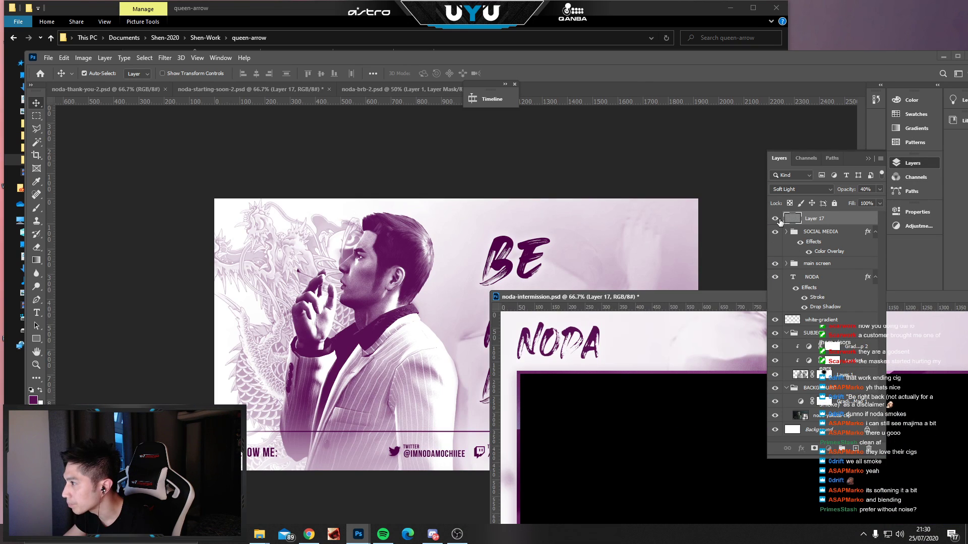
pyautogui.click(404, 253)
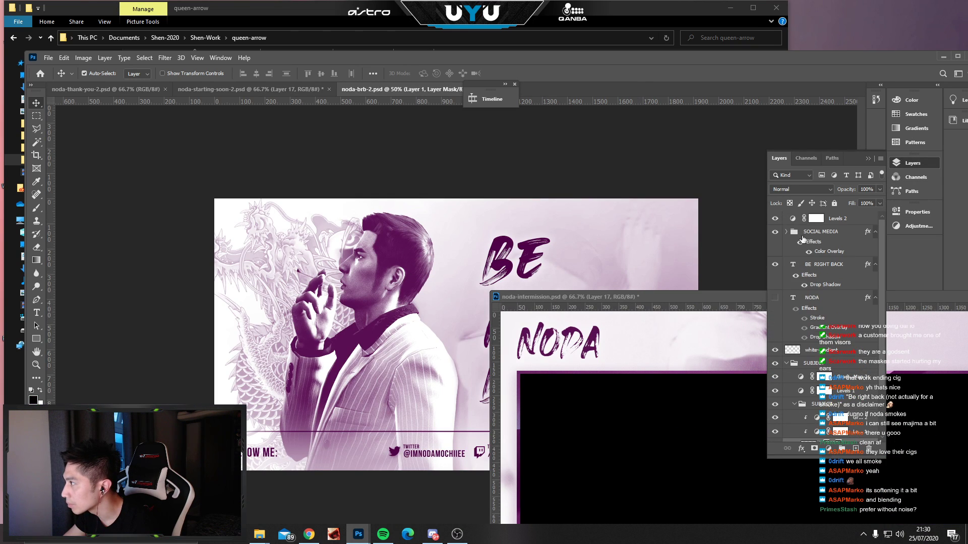
pyautogui.click(836, 220)
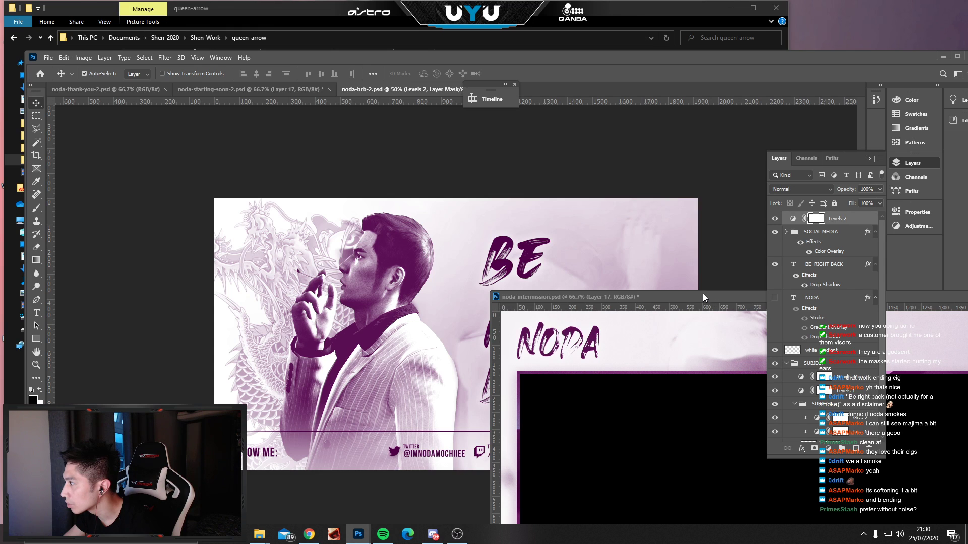
pyautogui.moveTo(703, 293); pyautogui.dragTo(661, 270)
pyautogui.moveTo(794, 219); pyautogui.dragTo(430, 220)
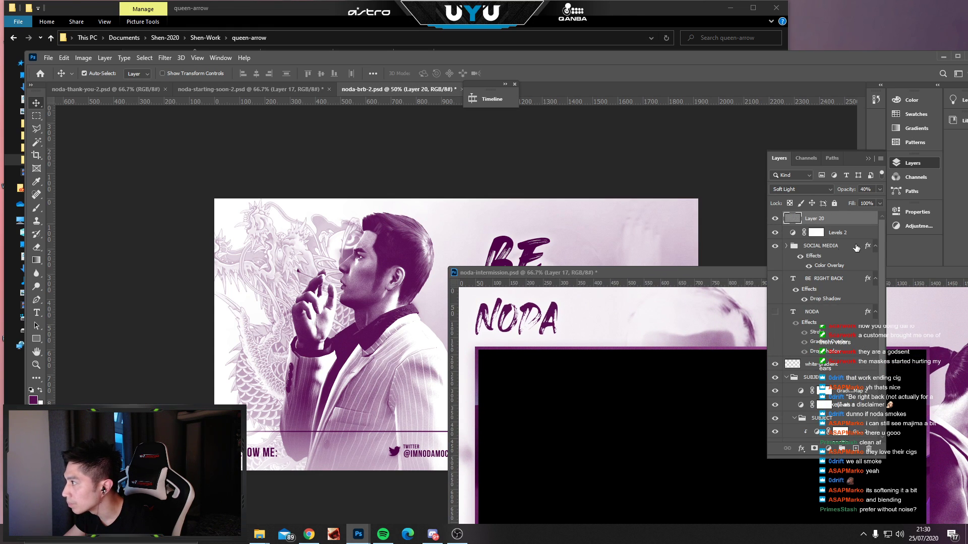
# Try 80% and 60% opacity on the noise overlay in noda-brb-2, set it to 50%, and dock noda-intermission back among the open documents.
pyautogui.write('80')
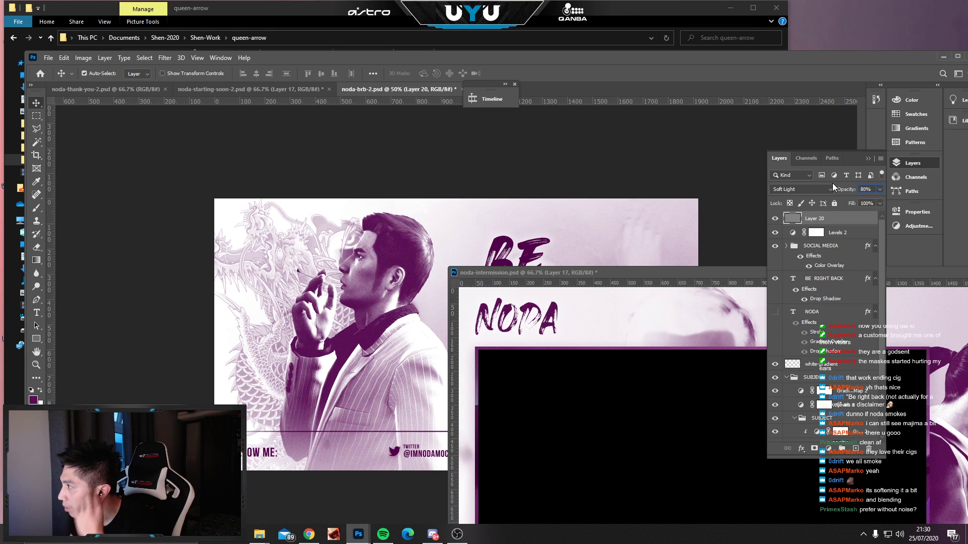
pyautogui.write('0')
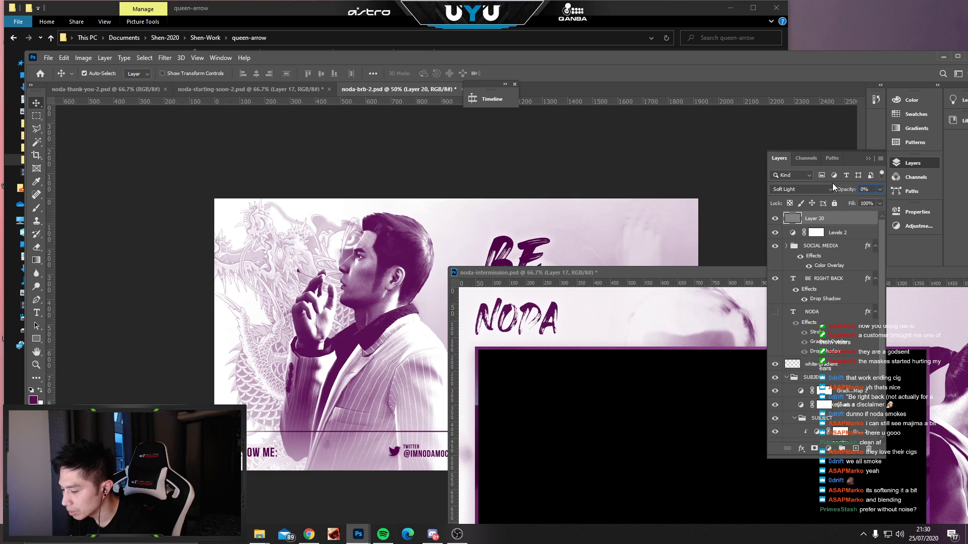
pyautogui.write('60')
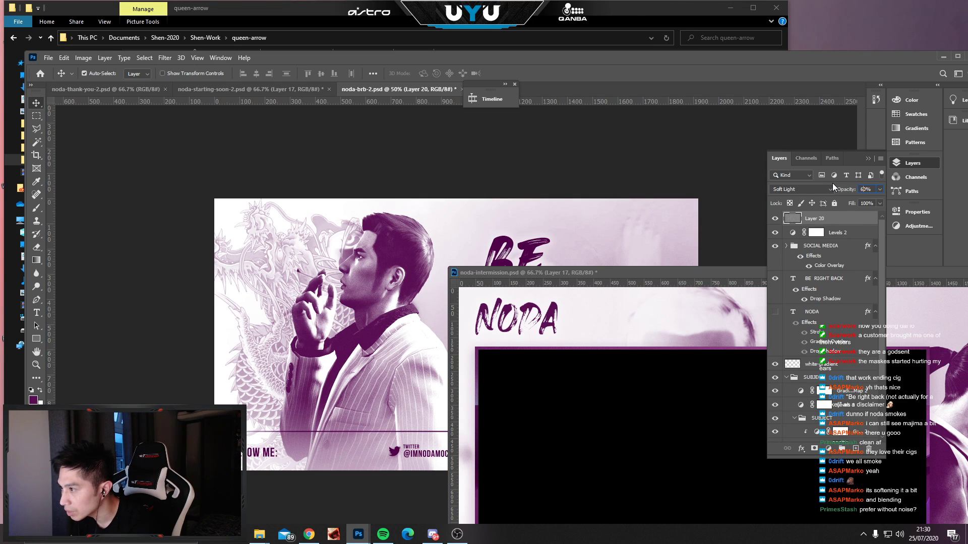
pyautogui.write('50')
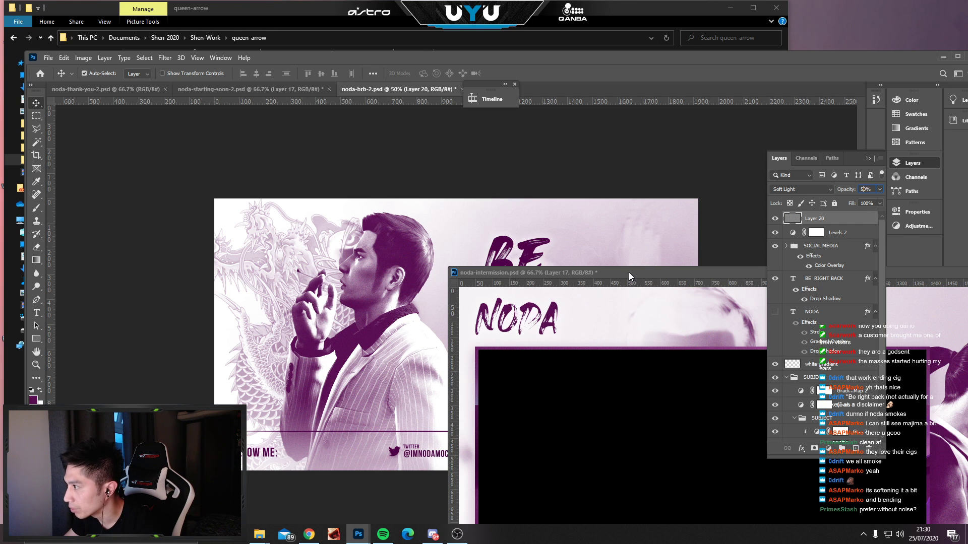
pyautogui.moveTo(628, 272); pyautogui.dragTo(290, 86)
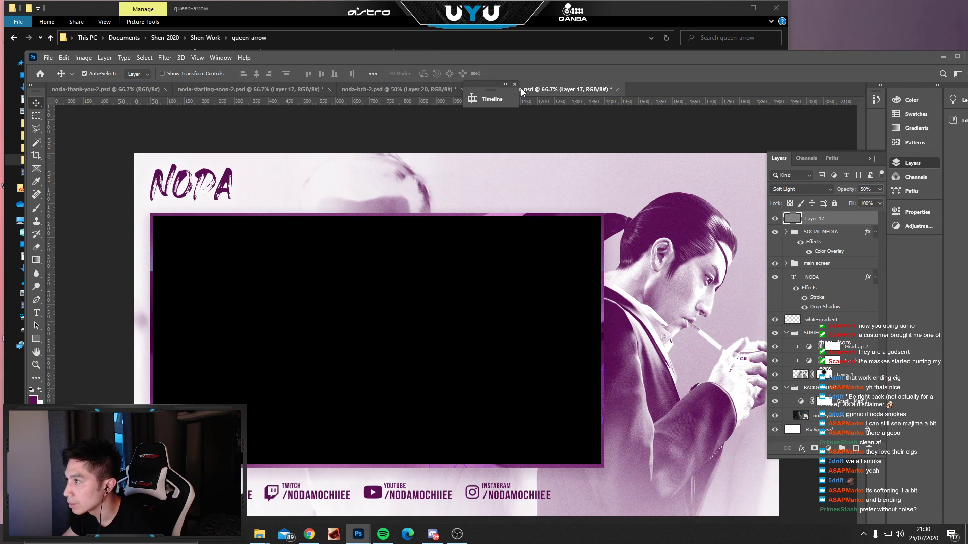
# Float noda-intermission and noda-starting-soon-2, and copy the noise overlay into noda-thank-you-2 above the SOCIAL MEDIA group at 40% opacity.
pyautogui.moveTo(534, 88); pyautogui.dragTo(629, 163)
pyautogui.click(419, 92)
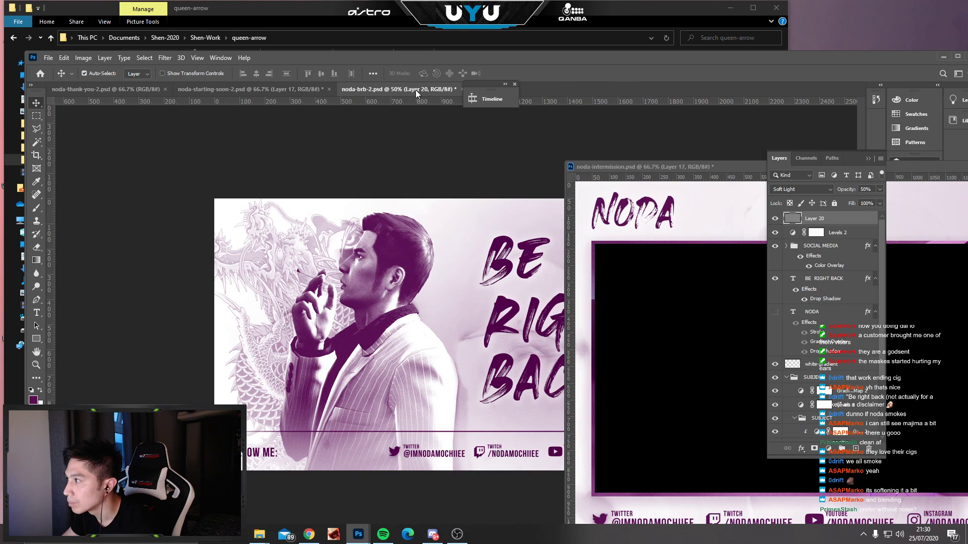
pyautogui.click(280, 89)
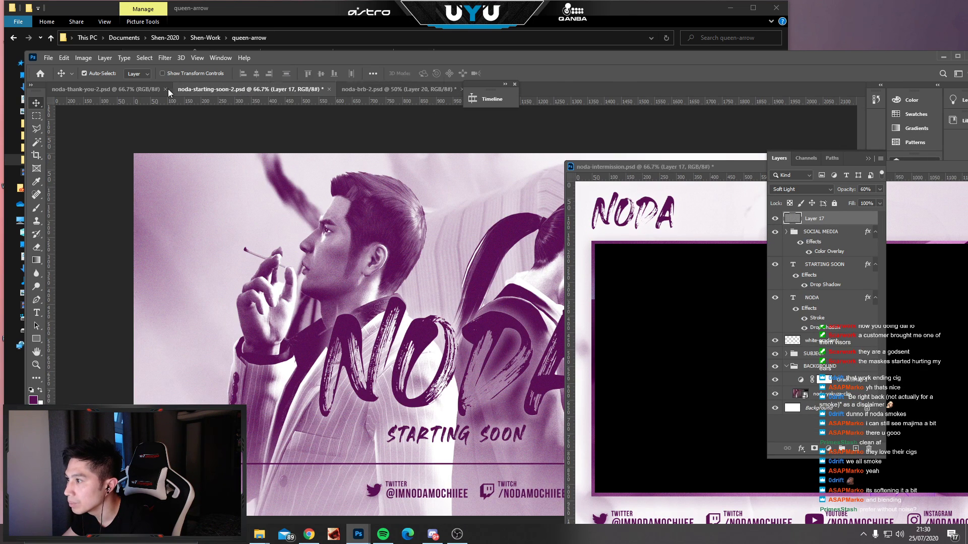
pyautogui.click(123, 88)
pyautogui.click(247, 89)
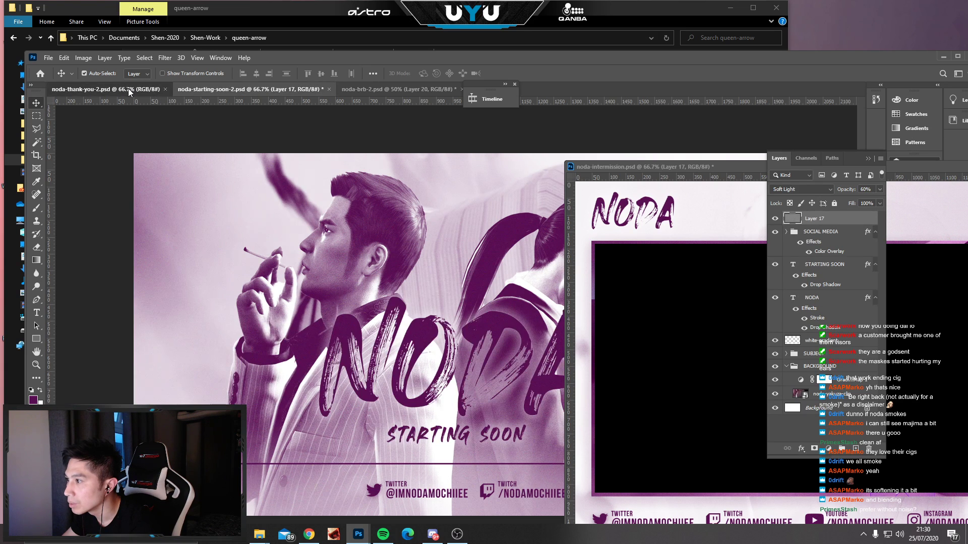
pyautogui.click(128, 88)
pyautogui.moveTo(247, 90); pyautogui.dragTo(399, 230)
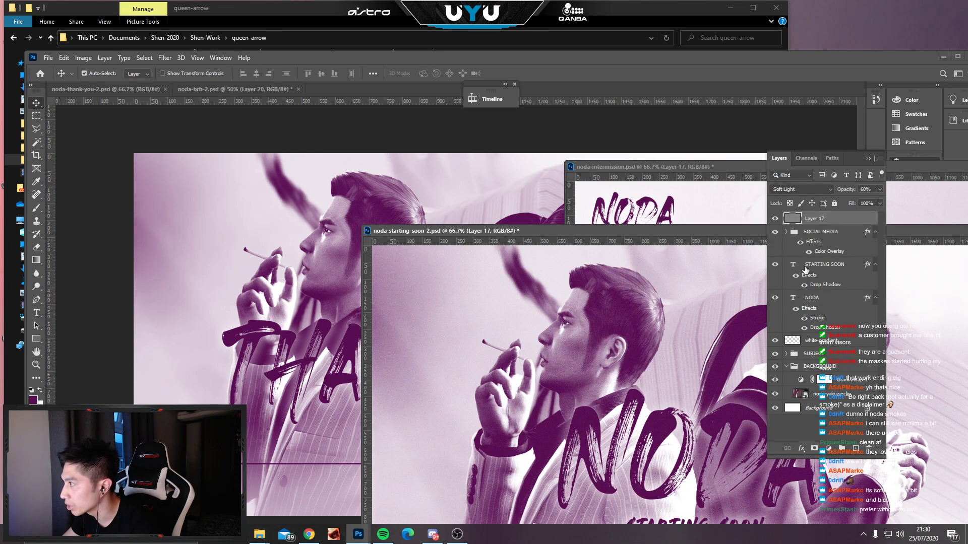
pyautogui.click(362, 218)
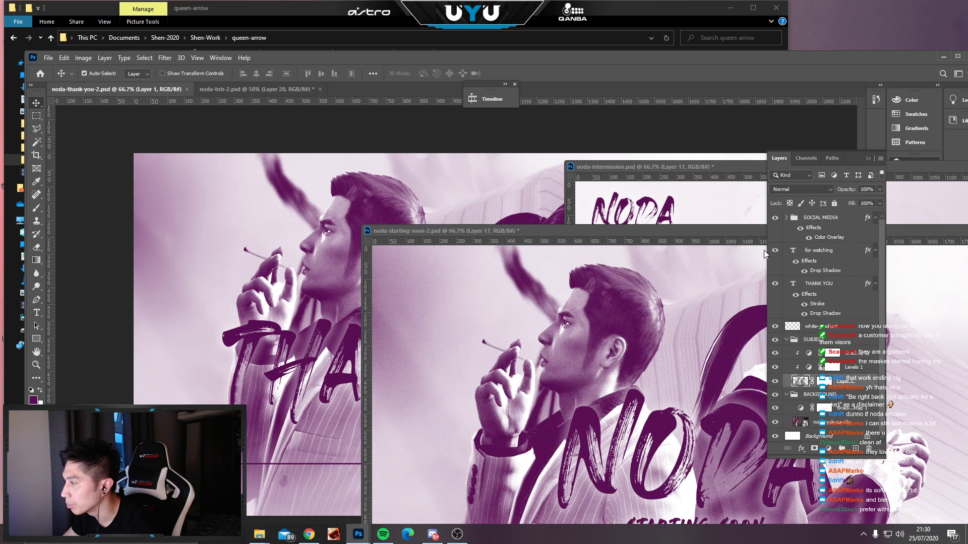
pyautogui.click(827, 218)
pyautogui.click(726, 250)
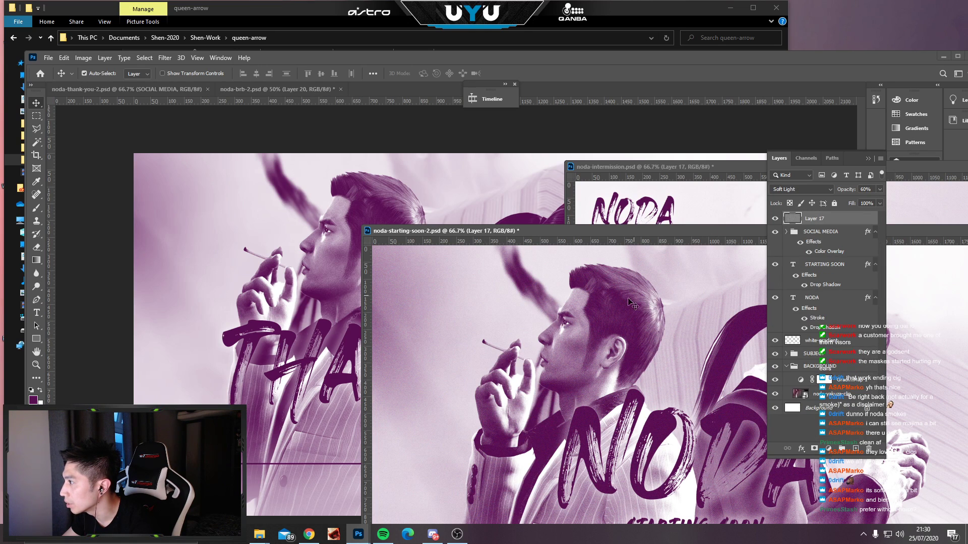
pyautogui.moveTo(795, 221); pyautogui.dragTo(393, 181)
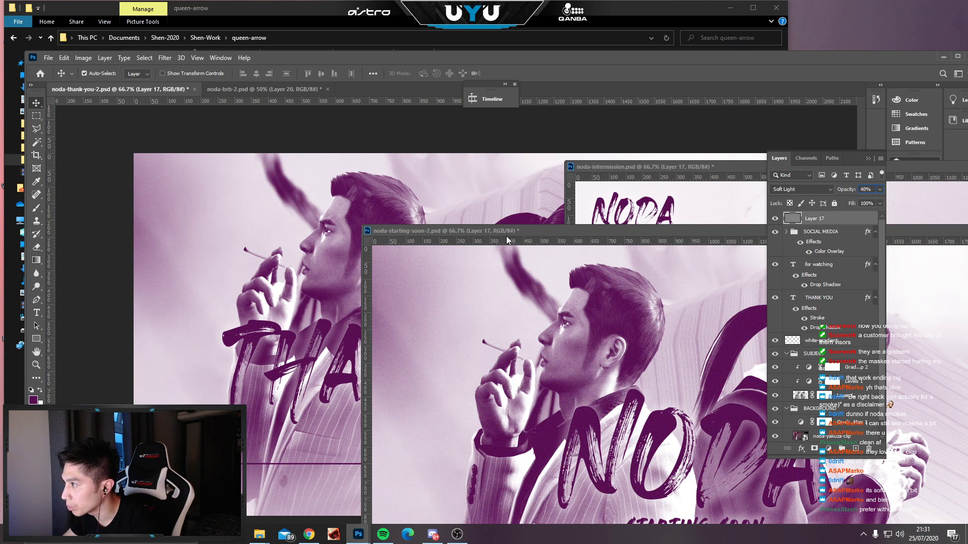
# Set the noise overlay's opacity to 40% in noda-starting-soon-2, save the file, and dock it back among the open documents.
pyautogui.click(556, 232)
pyautogui.moveTo(555, 230); pyautogui.dragTo(226, 91)
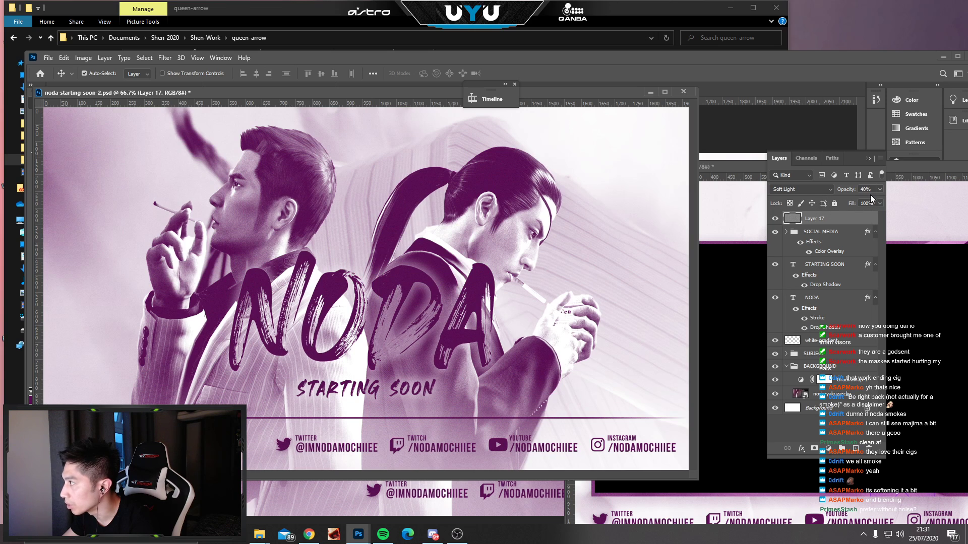
pyautogui.moveTo(311, 101); pyautogui.dragTo(506, 121)
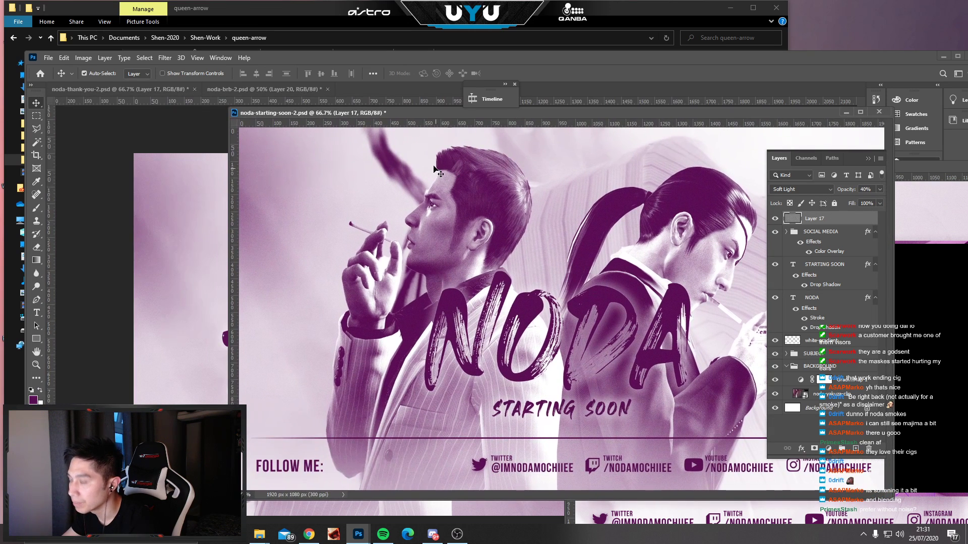
pyautogui.click(180, 193)
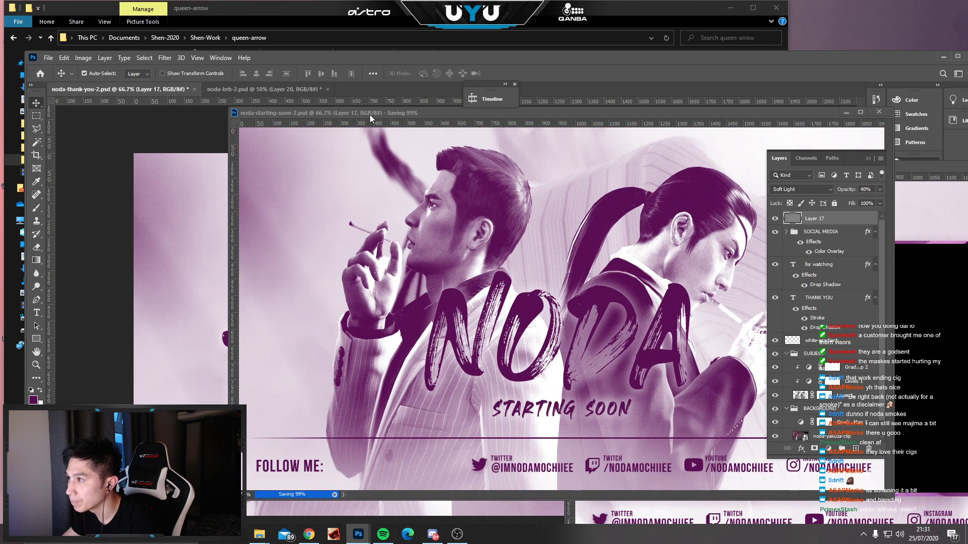
pyautogui.click(175, 176)
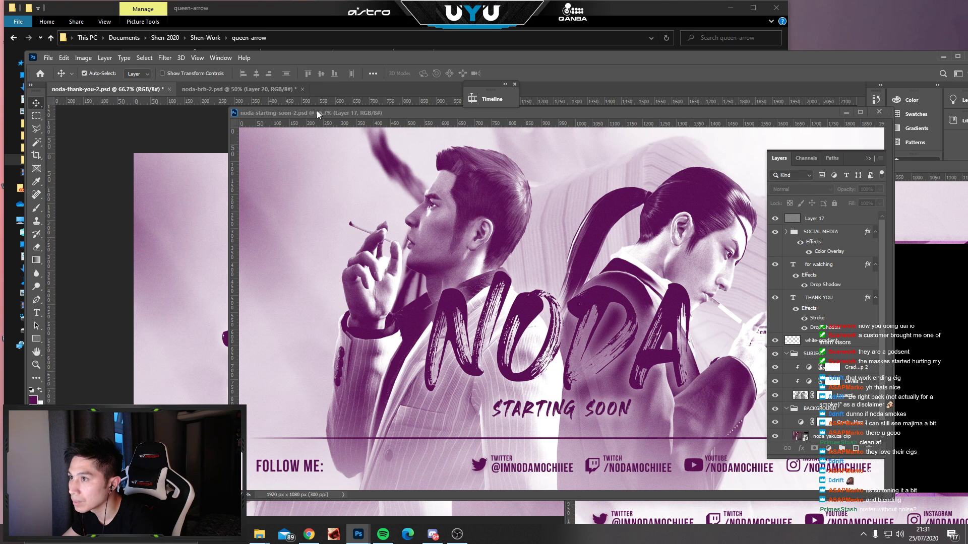
pyautogui.moveTo(306, 117); pyautogui.dragTo(352, 92)
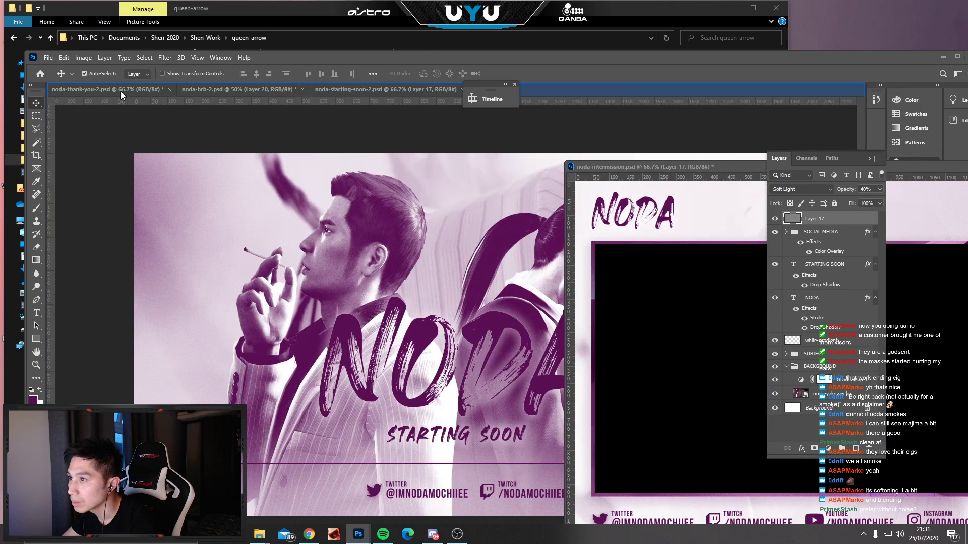
# Save noda-thank-you-2, noda-intermission and noda-brb-2, docking the floating noda-intermission back among the open documents.
pyautogui.click(120, 91)
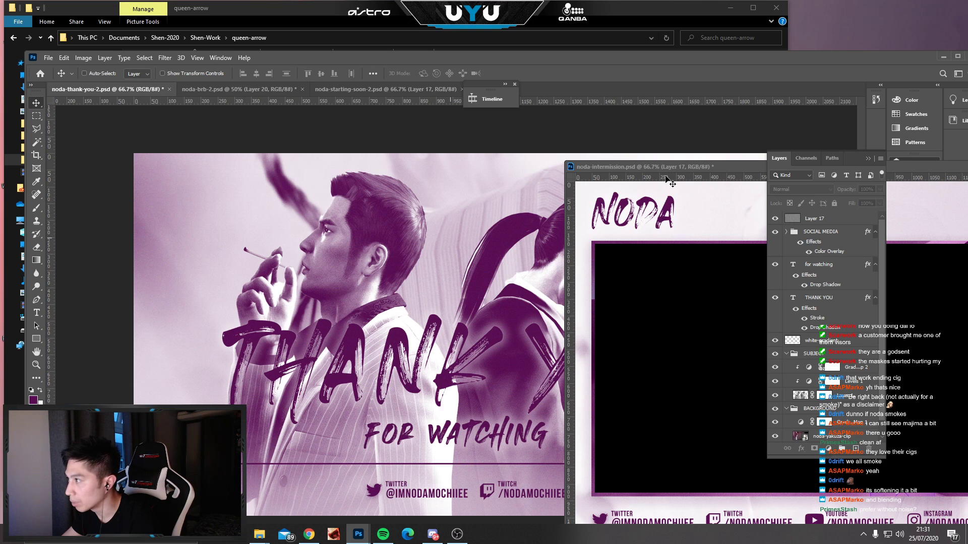
pyautogui.hotkey('ctrl', 's')
pyautogui.moveTo(651, 164); pyautogui.dragTo(299, 85)
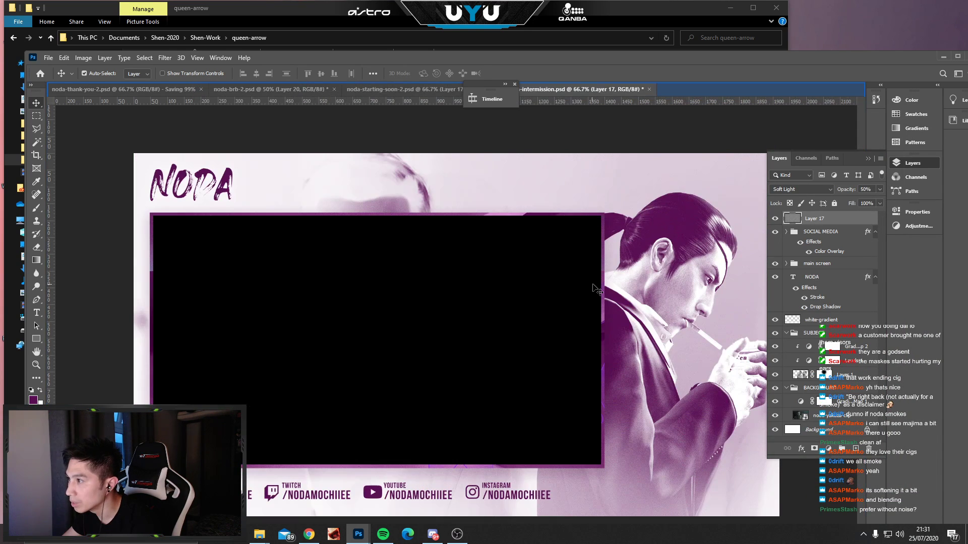
pyautogui.hotkey('ctrl', 's')
pyautogui.click(247, 89)
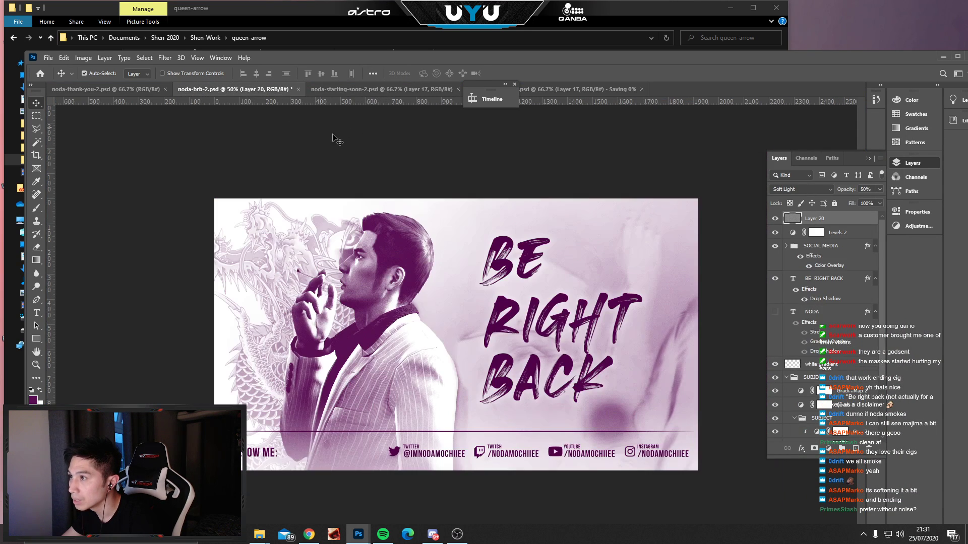
pyautogui.hotkey('ctrl', 's')
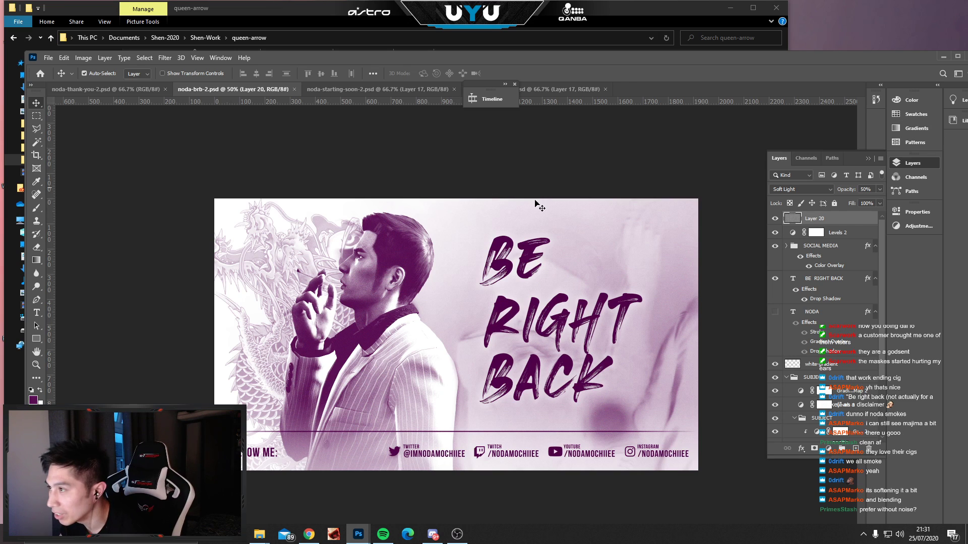
# Hide the noise overlay in noda-brb-2, noda-thank-you-2, noda-starting-soon-2 and noda-intermission, and save noda-intermission.
pyautogui.click(774, 219)
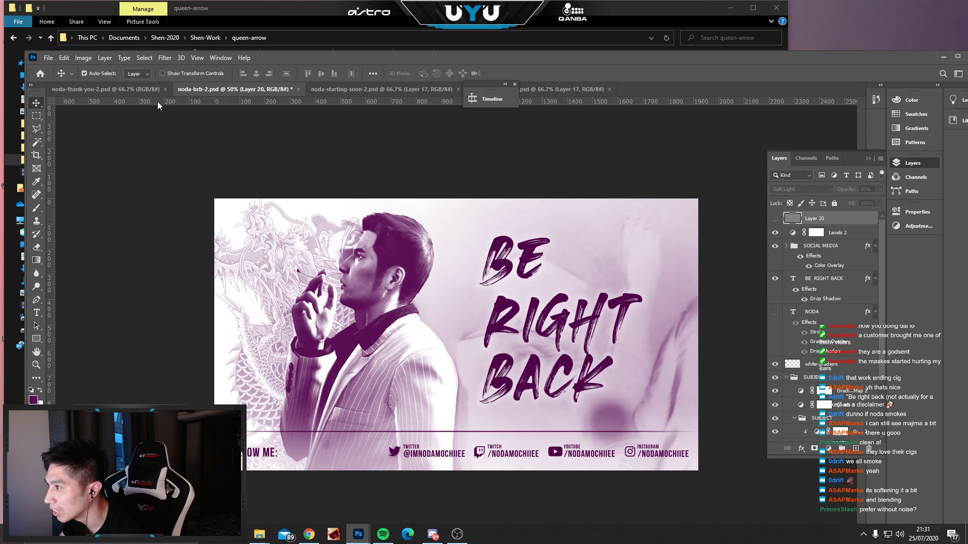
pyautogui.hotkey('ctrl', 'shift', 'Tab')
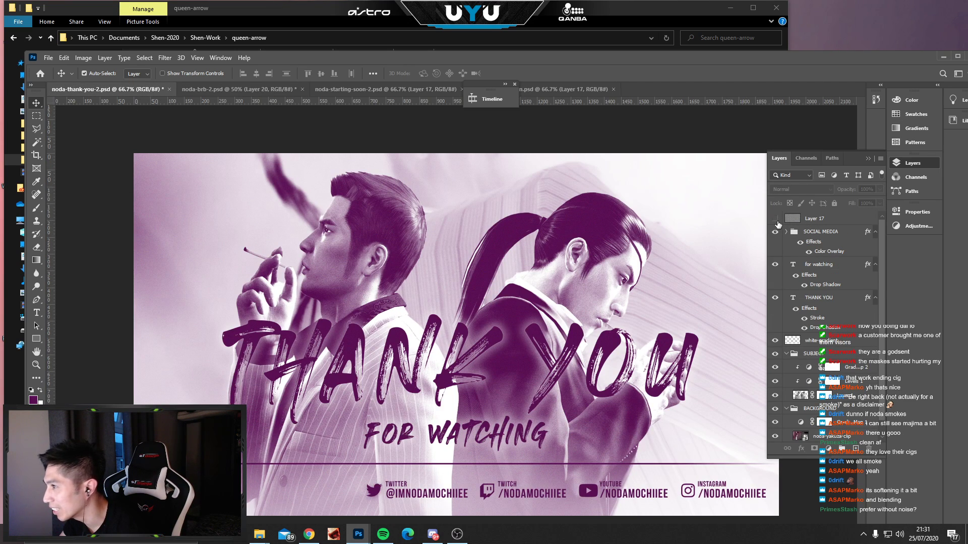
pyautogui.click(352, 90)
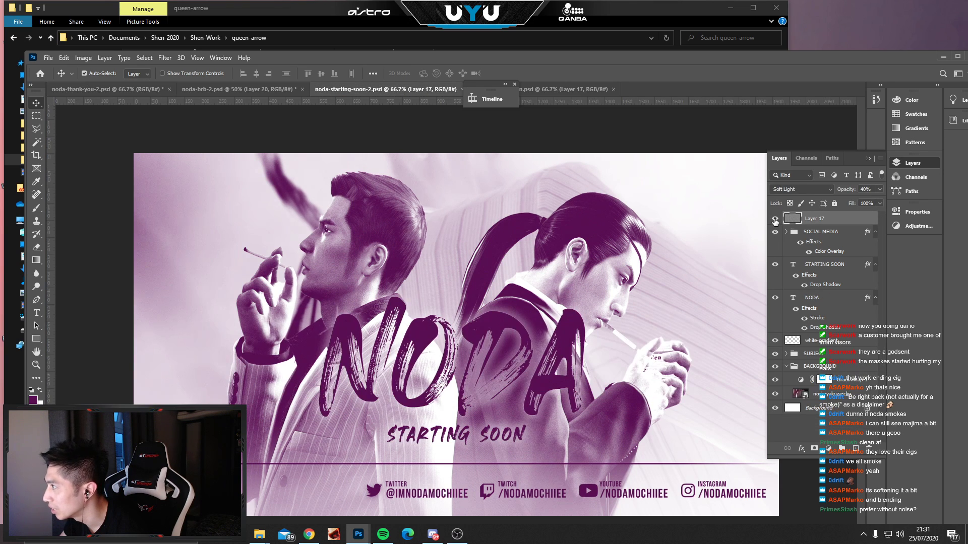
pyautogui.click(565, 89)
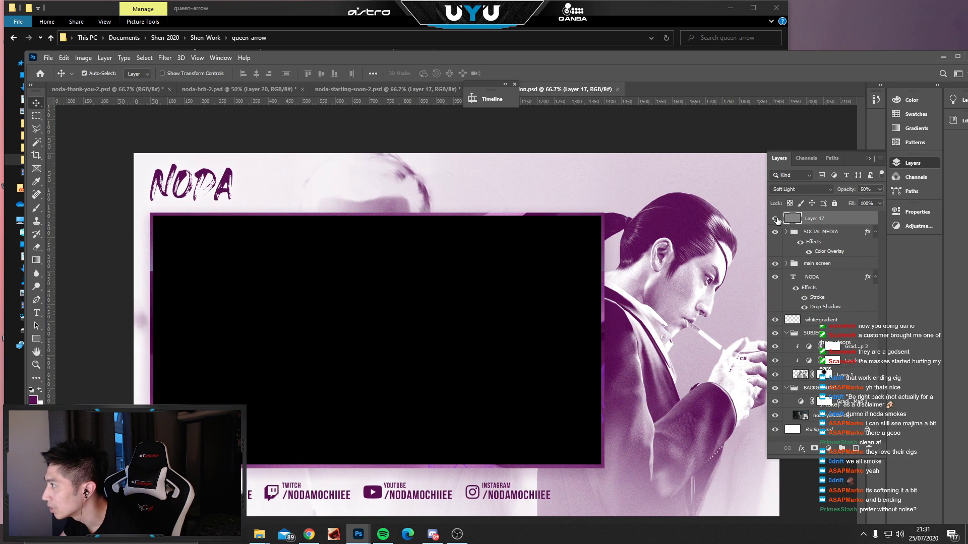
pyautogui.click(775, 218)
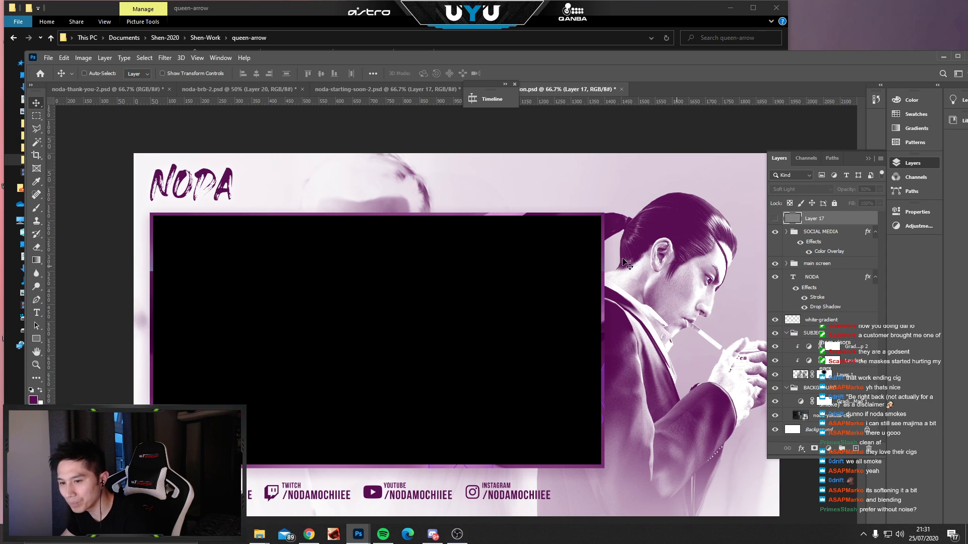
pyautogui.hotkey('ctrl', 's')
# Review the thank-you, be-right-back, starting-soon and intermission screens with their noise overlays hidden.
pyautogui.click(116, 86)
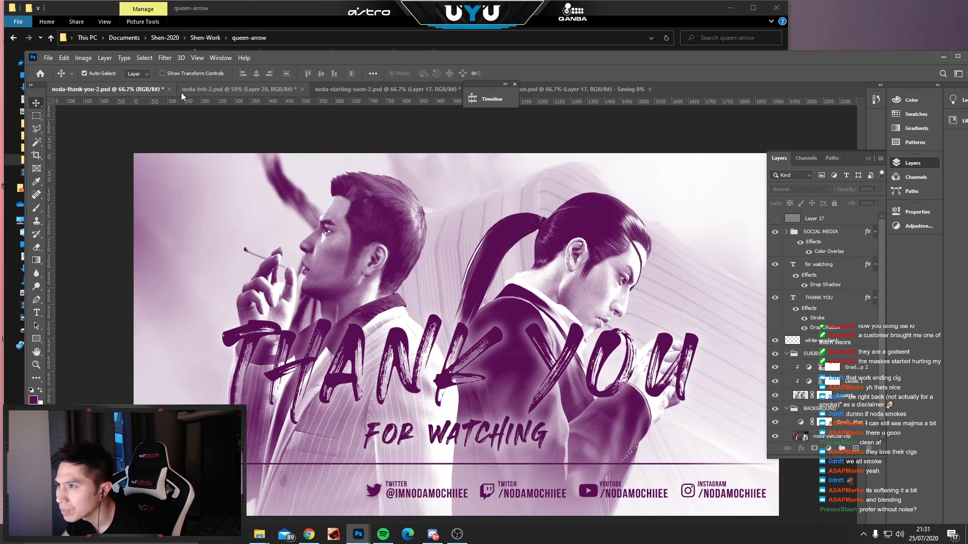
pyautogui.click(206, 88)
pyautogui.click(347, 91)
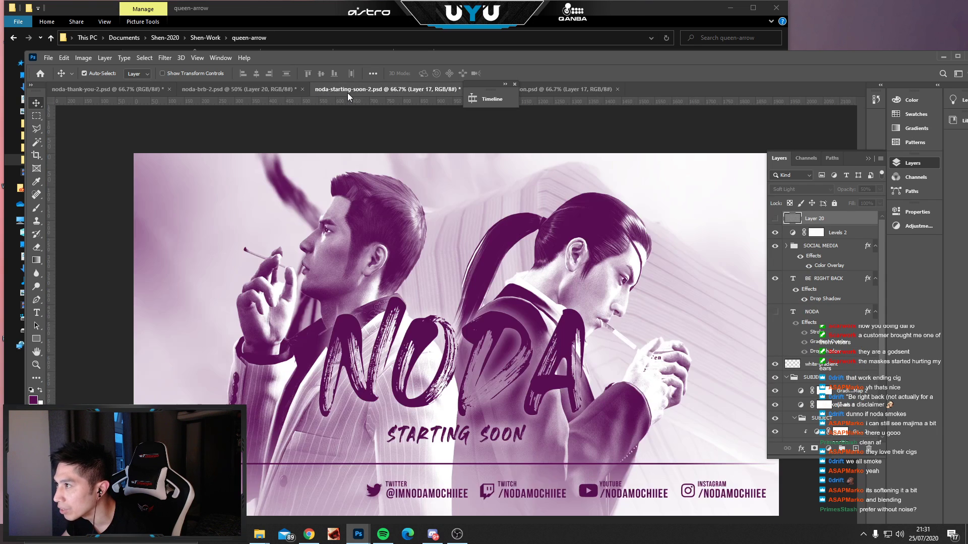
pyautogui.click(571, 86)
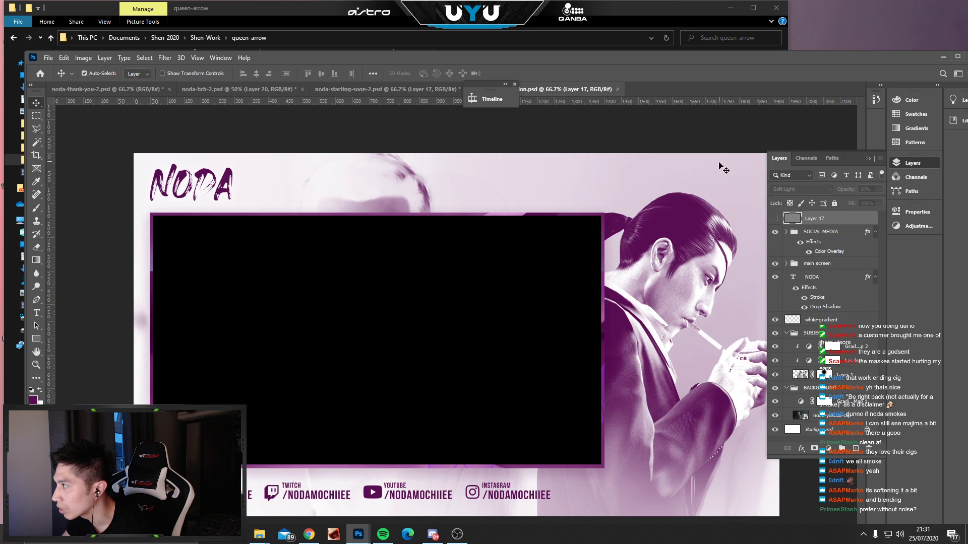
pyautogui.click(406, 91)
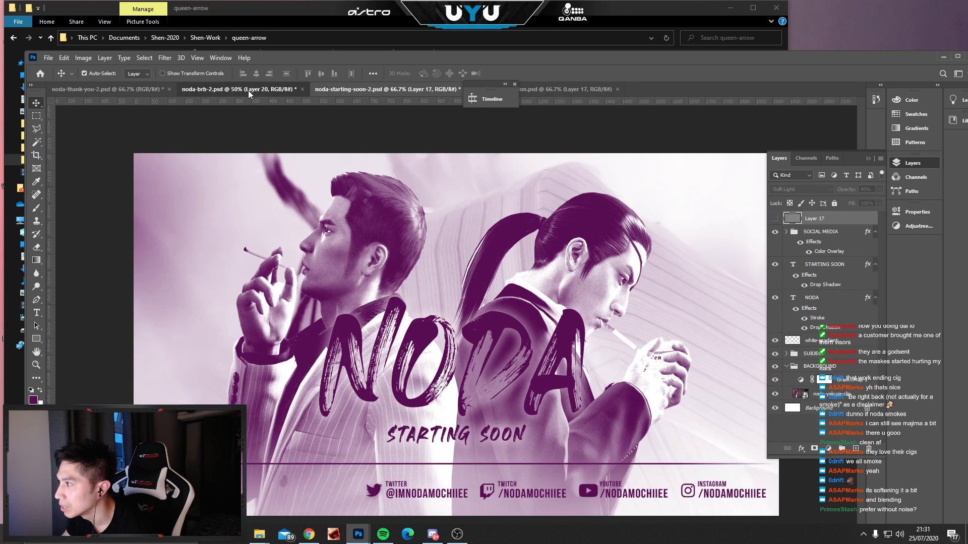
pyautogui.click(248, 90)
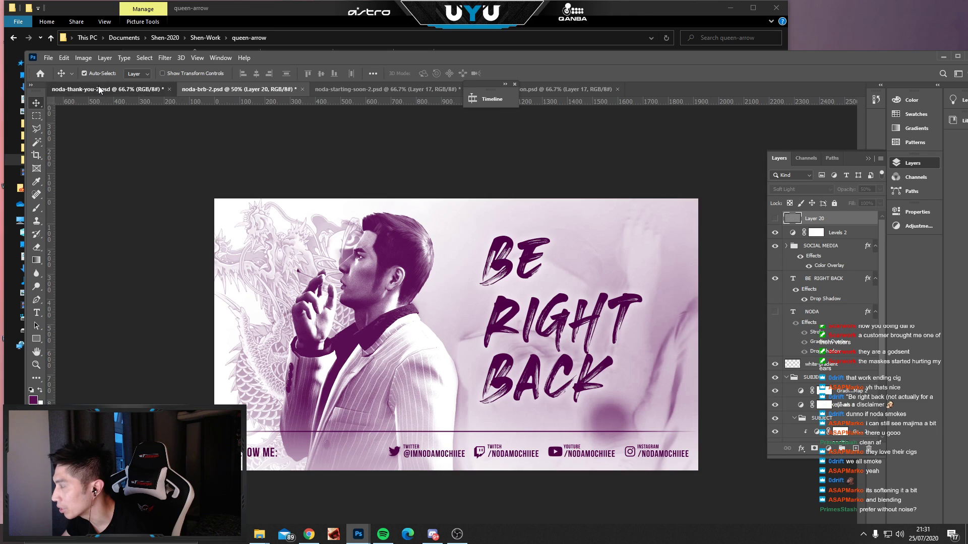
pyautogui.click(99, 87)
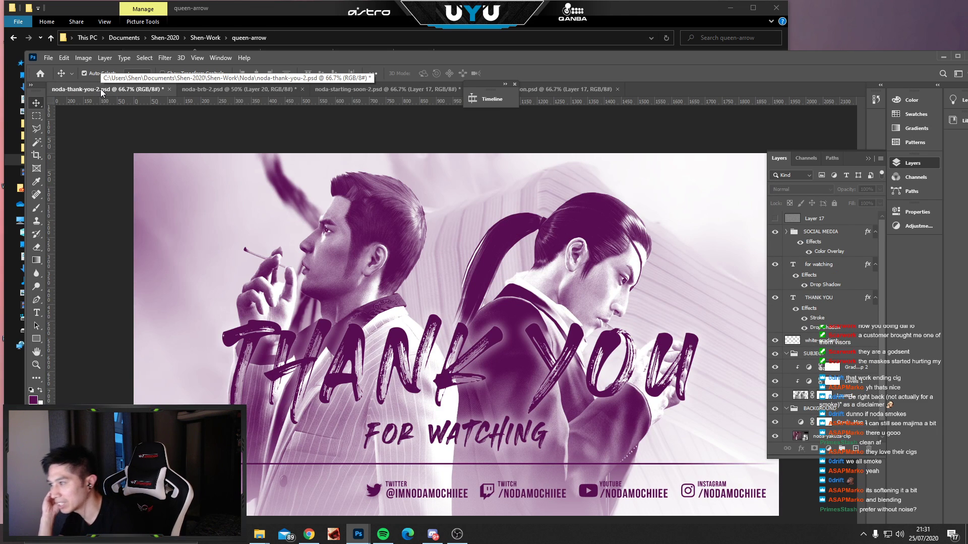
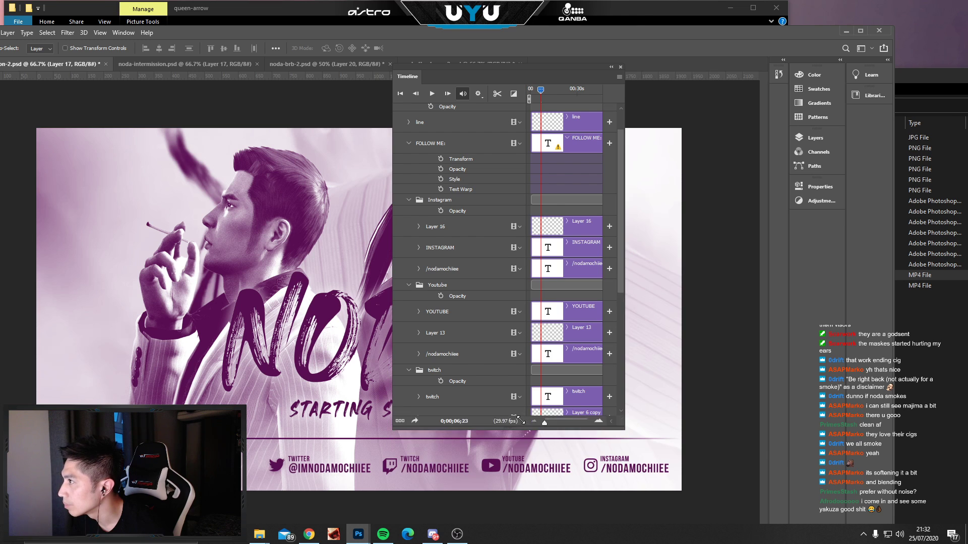
# Maximize the workspace, move the Timeline clear of the artwork, and play the noda-starting-soon-2 animation to about 20 seconds.
pyautogui.moveTo(441, 75); pyautogui.dragTo(783, 147)
pyautogui.moveTo(636, 34); pyautogui.dragTo(655, 8)
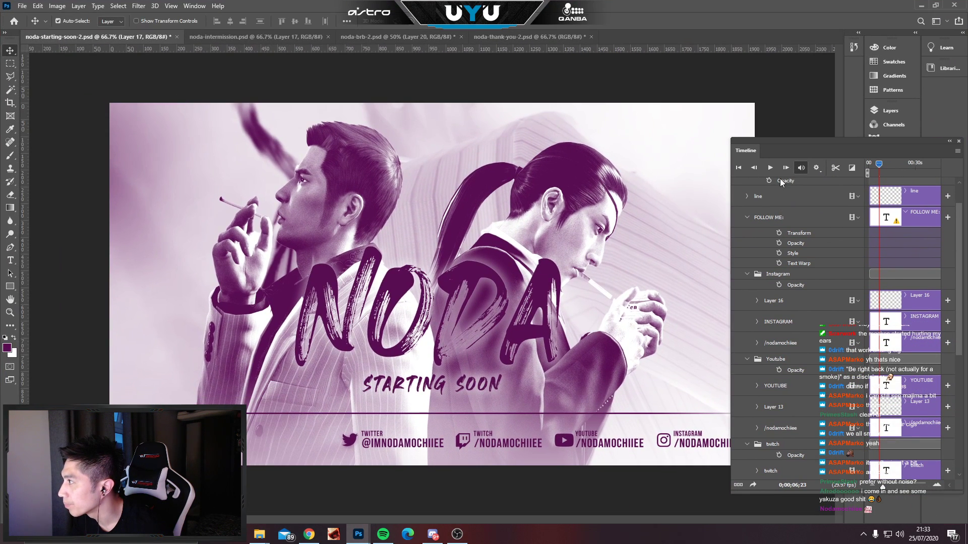
pyautogui.moveTo(779, 144); pyautogui.dragTo(815, 151)
pyautogui.press('space')
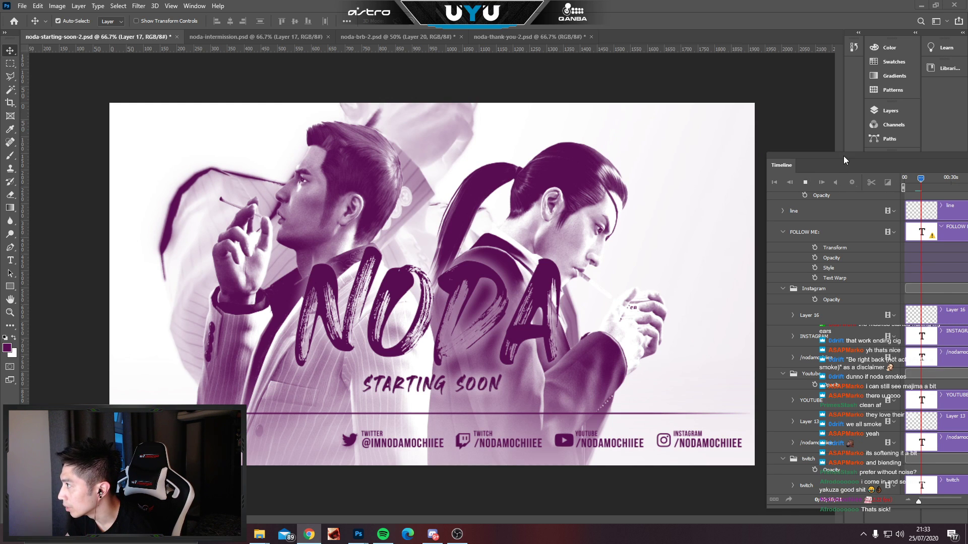
pyautogui.moveTo(843, 156); pyautogui.dragTo(791, 145)
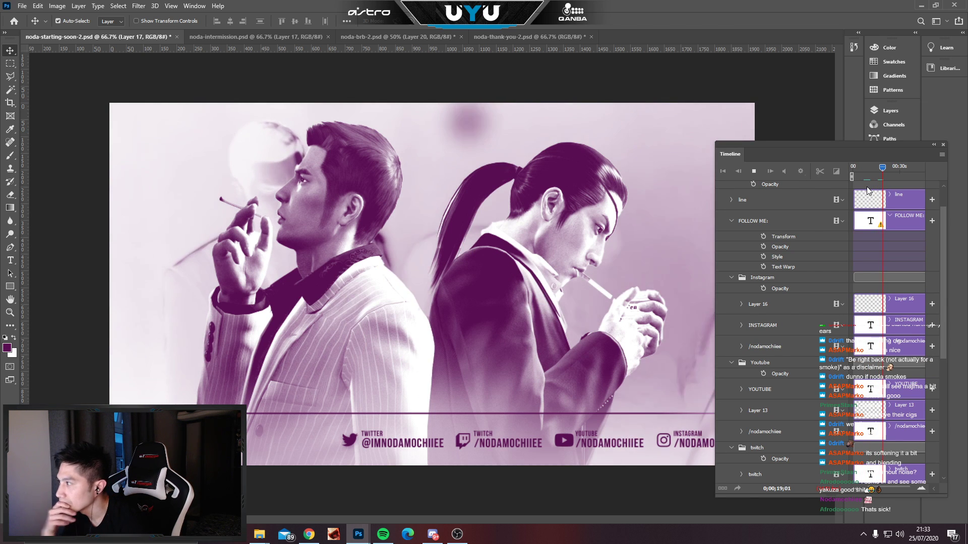
pyautogui.press('space')
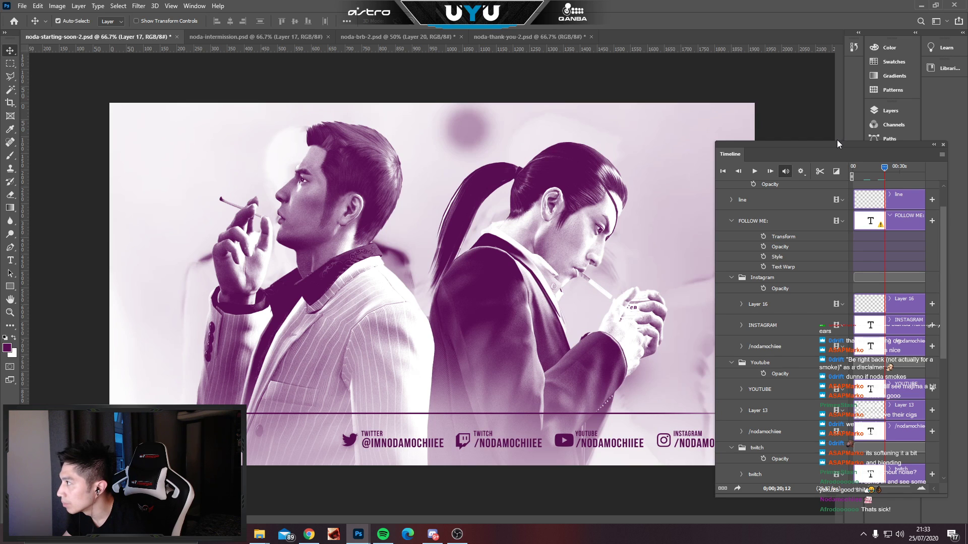
# Enlarge the Timeline and extend the STARTING SOON and NODA text clips across the full one-minute animation.
pyautogui.moveTo(747, 146); pyautogui.dragTo(273, 66)
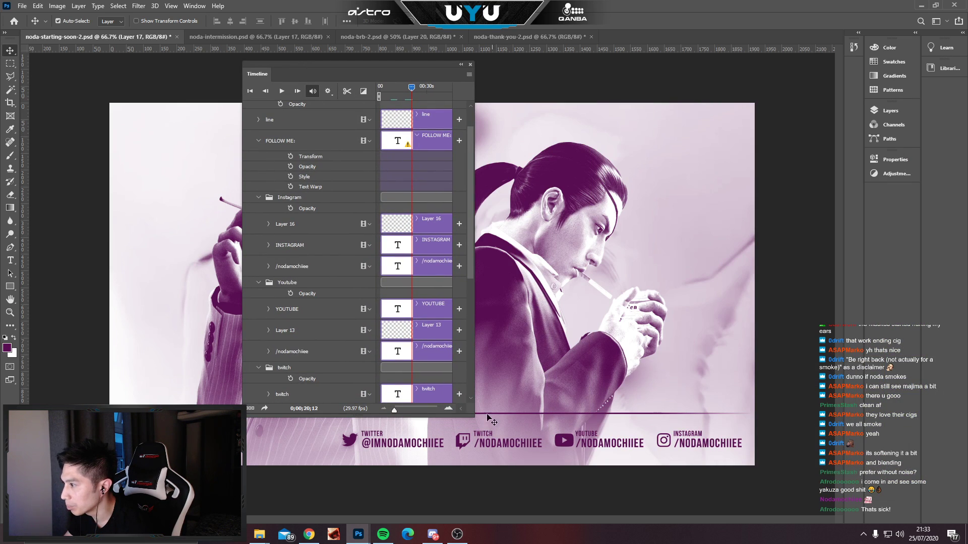
pyautogui.moveTo(472, 417); pyautogui.dragTo(741, 510)
pyautogui.scroll(-5, 427, 330)
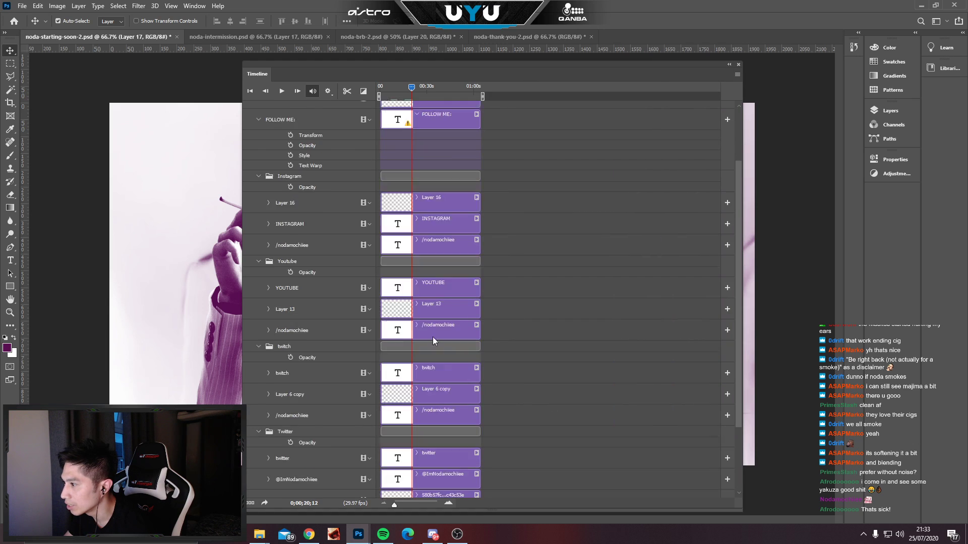
pyautogui.click(391, 407)
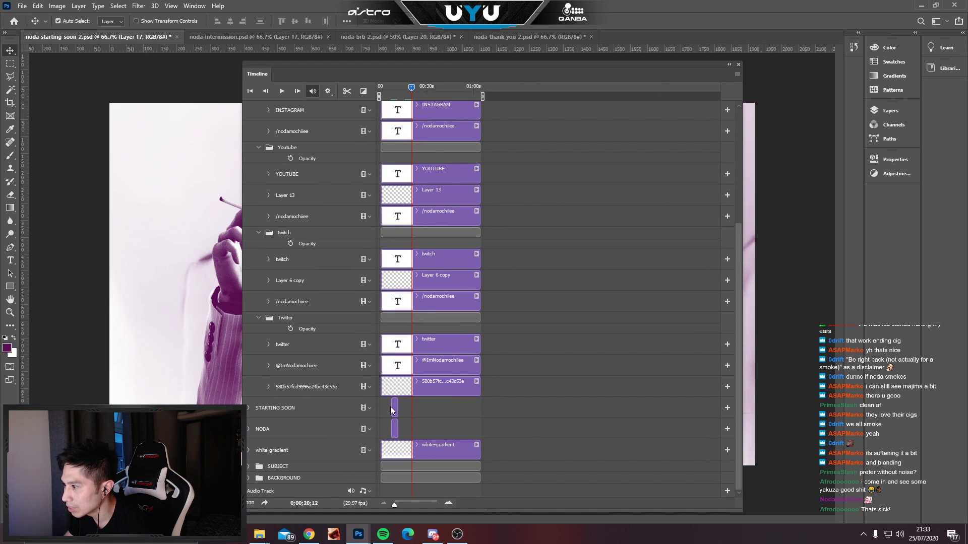
pyautogui.moveTo(391, 407); pyautogui.dragTo(483, 408)
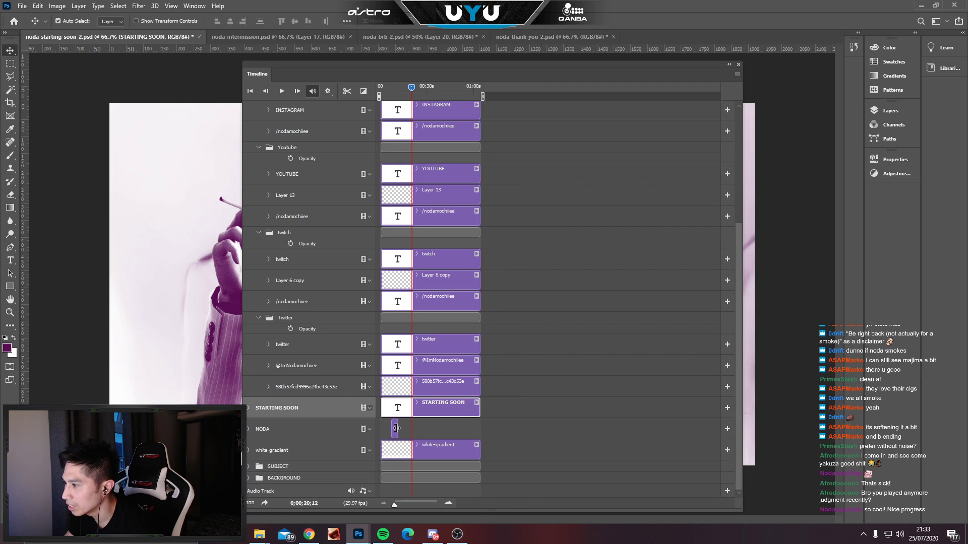
pyautogui.click(393, 429)
pyautogui.moveTo(393, 429); pyautogui.dragTo(481, 429)
# Shrink the Timeline and move it clear of the noda-starting-soon-2 artwork, keeping its playback controls reachable.
pyautogui.moveTo(458, 65); pyautogui.dragTo(813, 82)
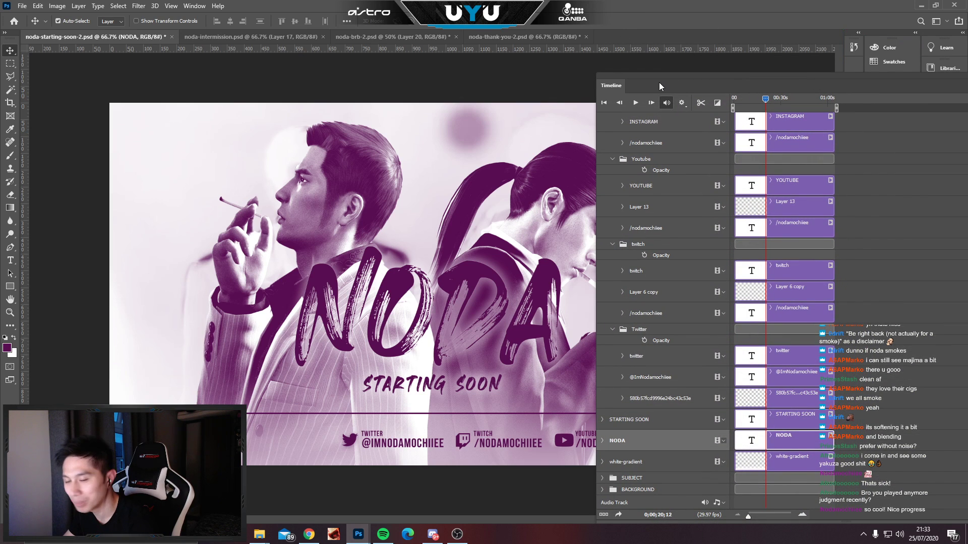
pyautogui.moveTo(673, 75); pyautogui.dragTo(534, 54)
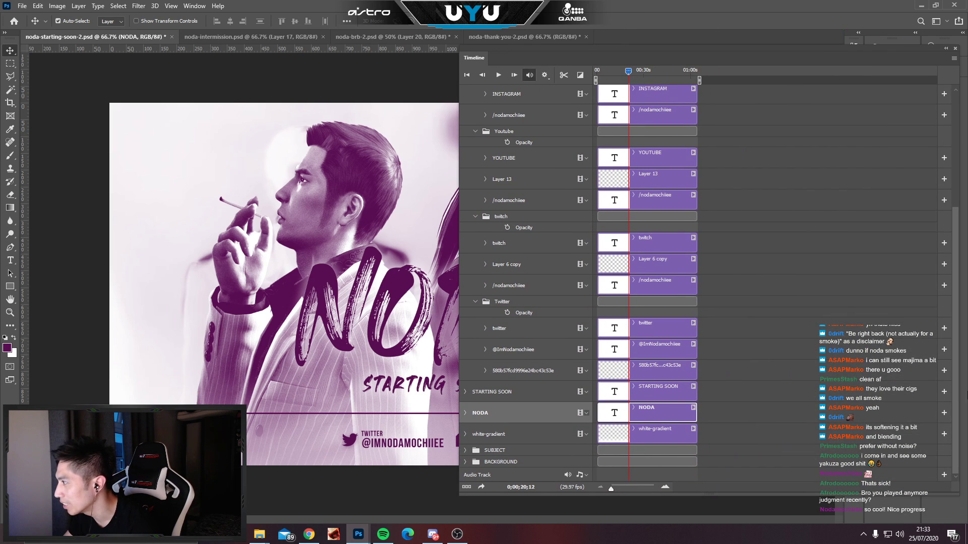
pyautogui.moveTo(957, 492); pyautogui.dragTo(747, 488)
pyautogui.moveTo(504, 47); pyautogui.dragTo(630, 62)
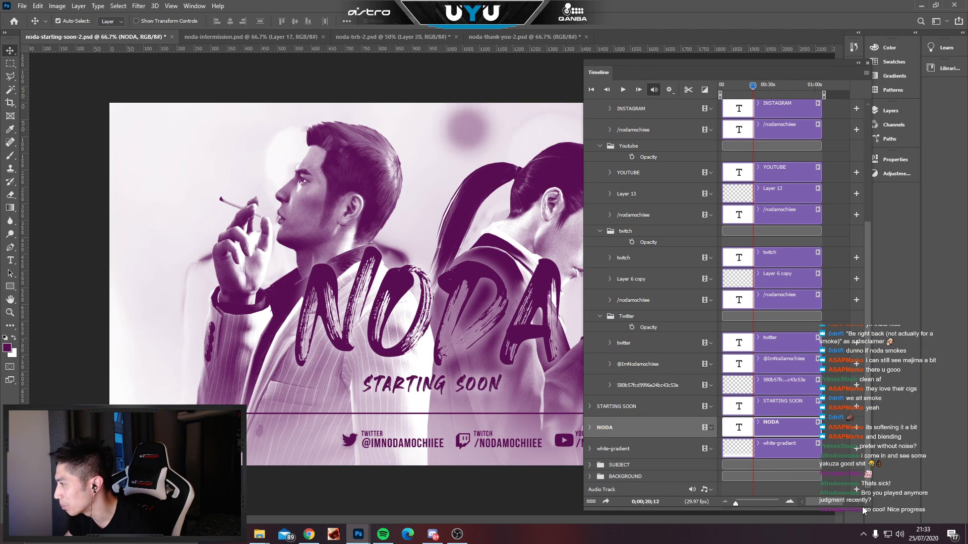
pyautogui.moveTo(867, 469); pyautogui.dragTo(770, 469)
pyautogui.moveTo(676, 65); pyautogui.dragTo(808, 73)
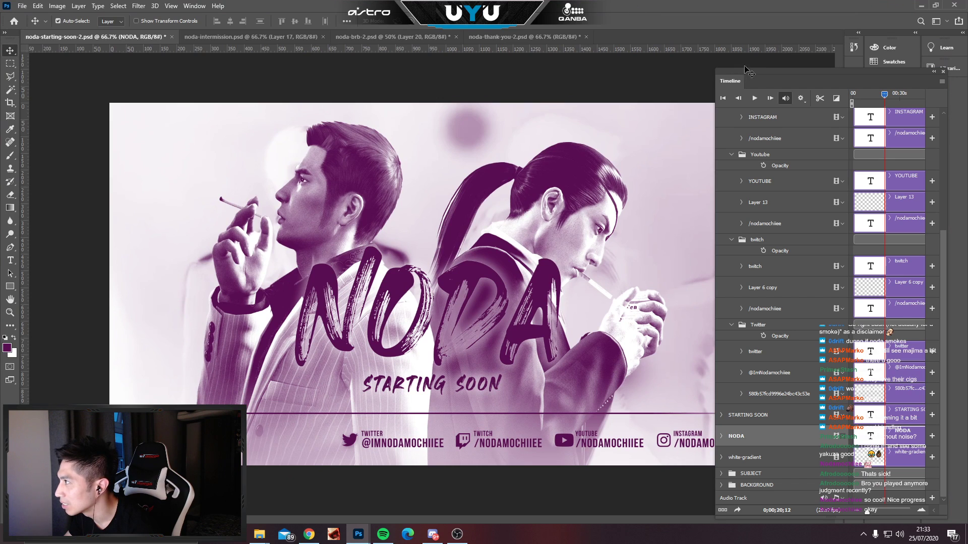
pyautogui.moveTo(773, 73); pyautogui.dragTo(836, 112)
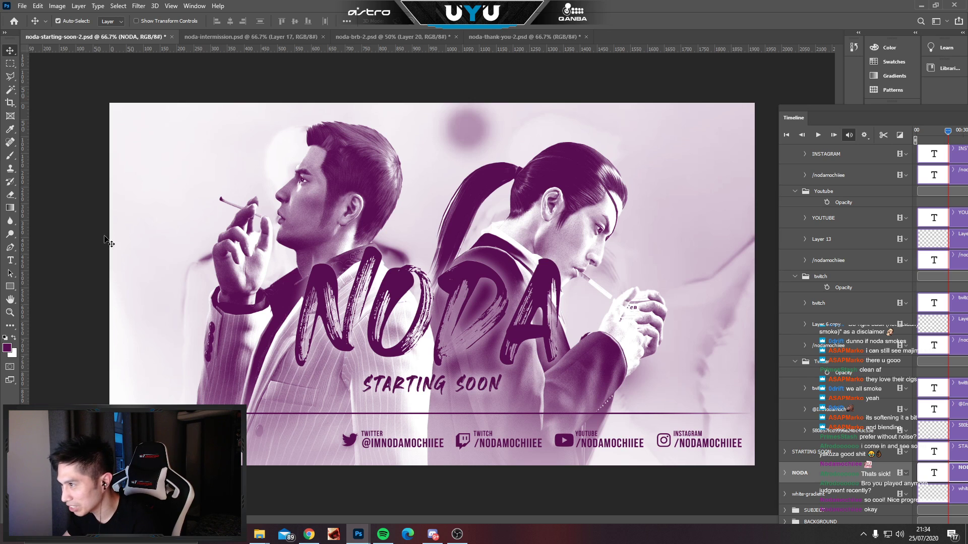
# Play the noda-starting-soon-2 animation to about 50 seconds and the noda-intermission animation to about 43 seconds.
pyautogui.click(819, 136)
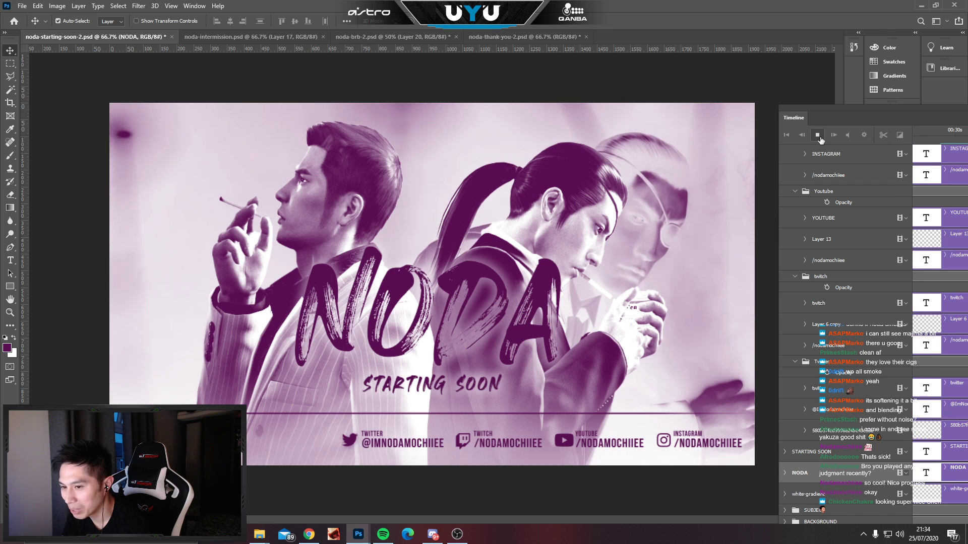
pyautogui.click(818, 135)
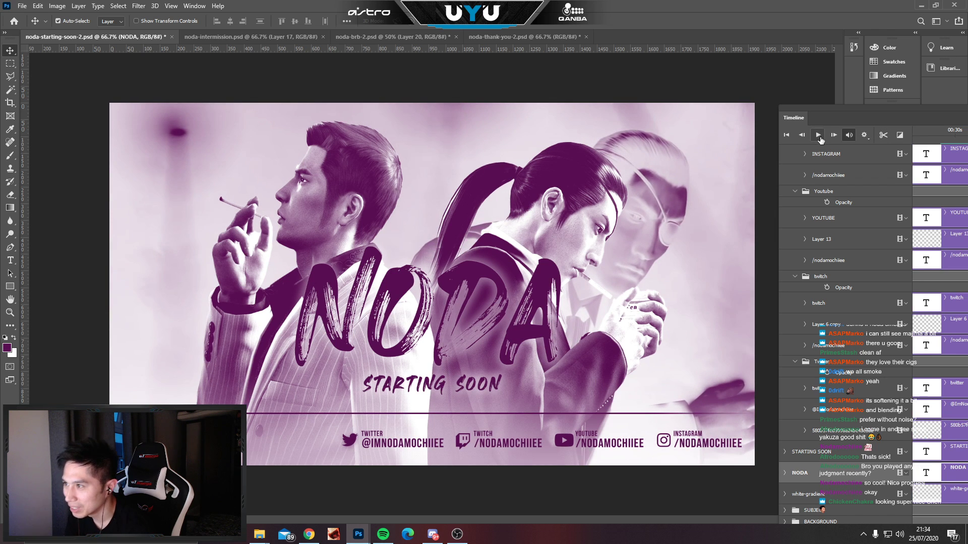
pyautogui.click(240, 35)
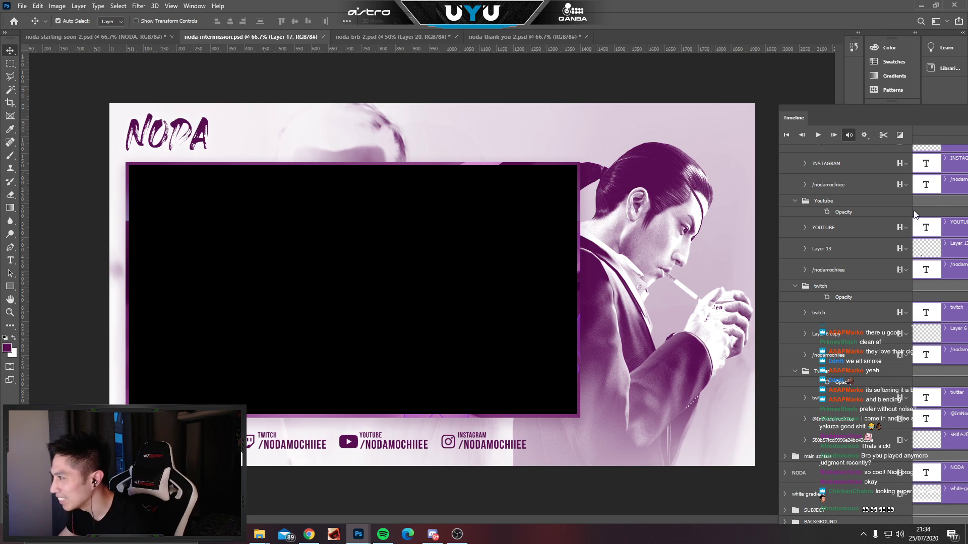
pyautogui.click(817, 135)
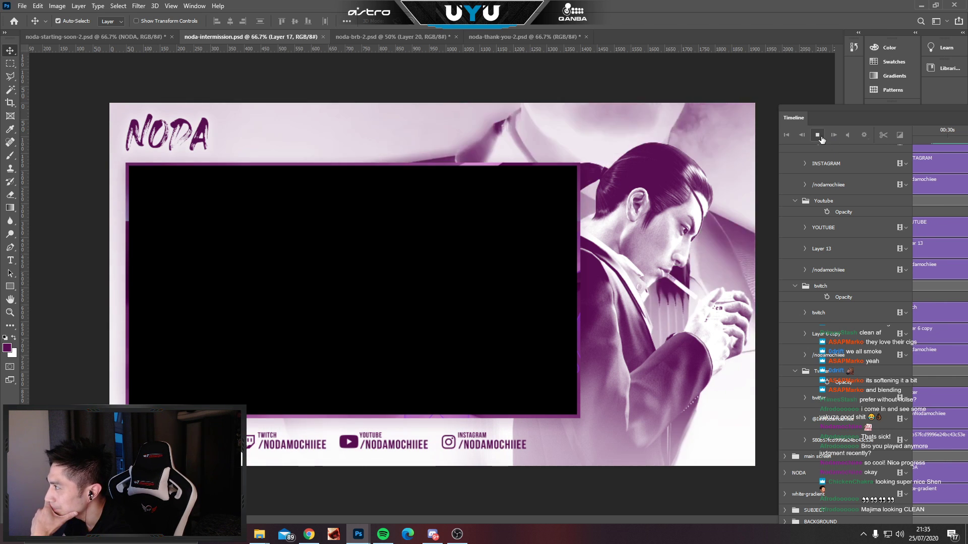
pyautogui.press('space')
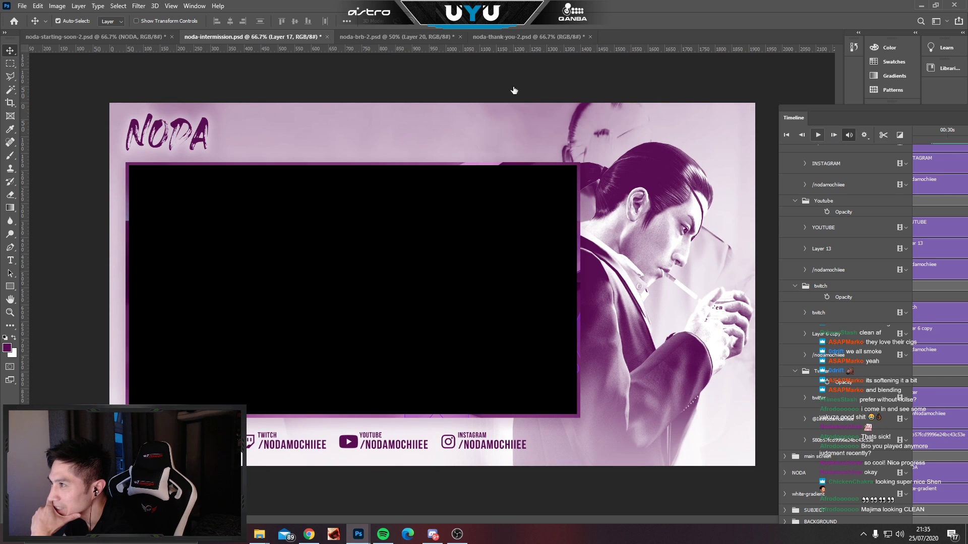
# Play the noda-brb-2 animation to about 57 seconds and the noda-thank-you-2 animation to about 23 seconds, keeping the Timeline off the artwork.
pyautogui.click(387, 38)
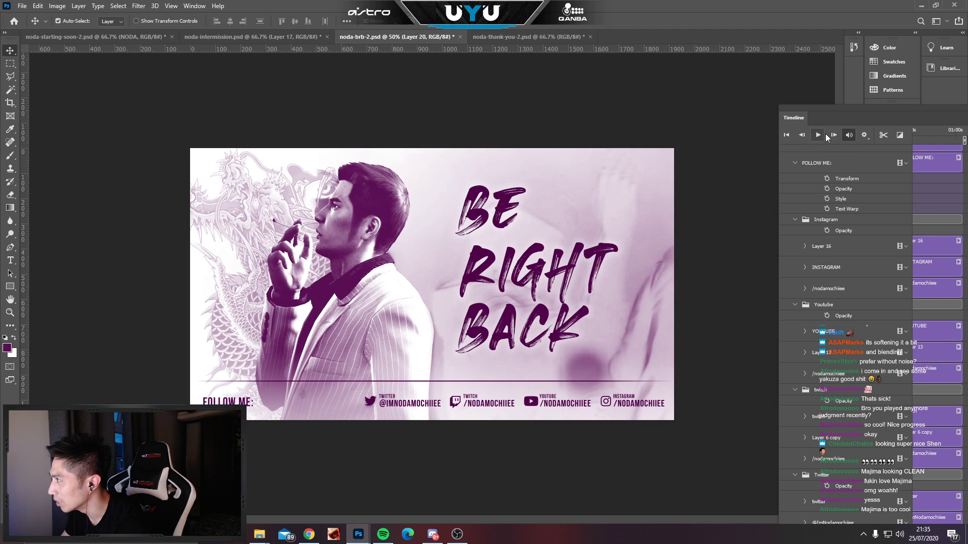
pyautogui.moveTo(889, 112); pyautogui.dragTo(854, 13)
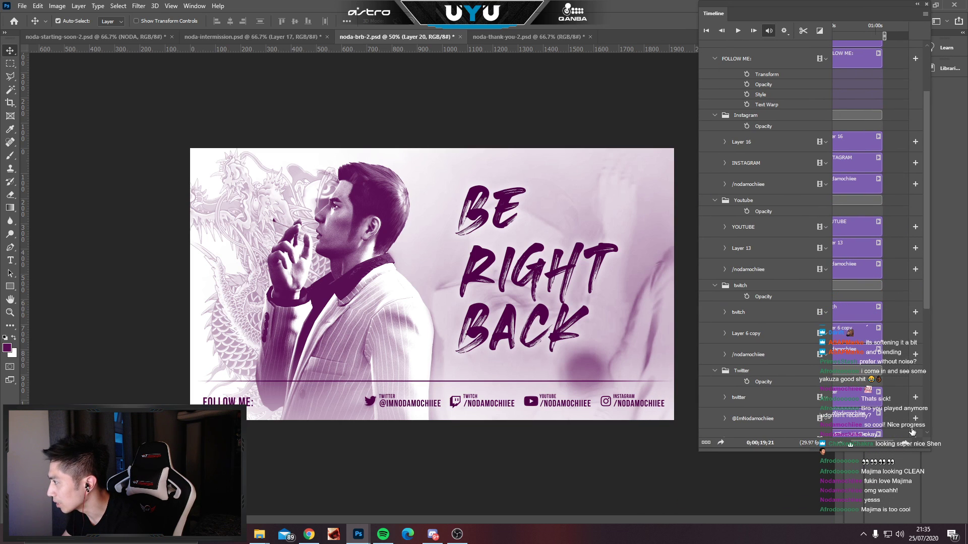
pyautogui.click(738, 31)
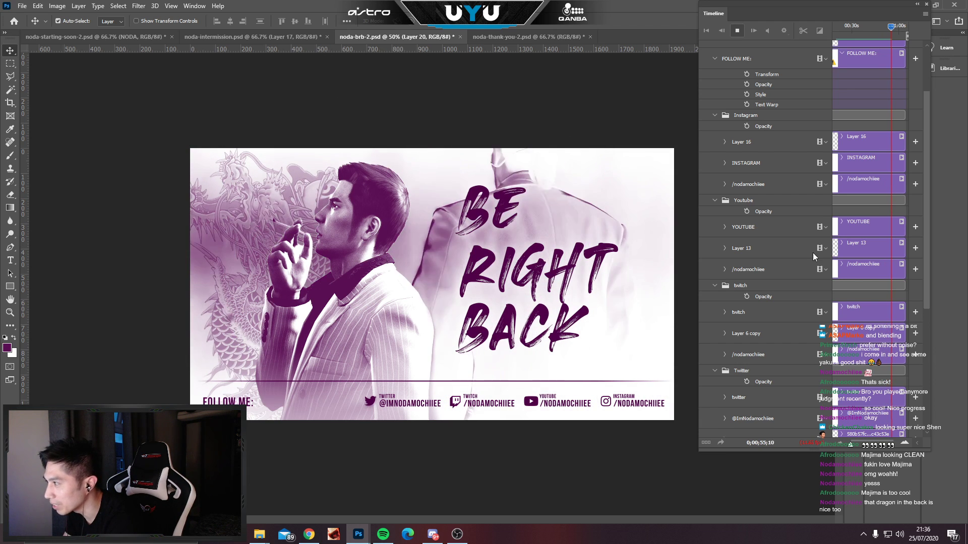
pyautogui.click(737, 32)
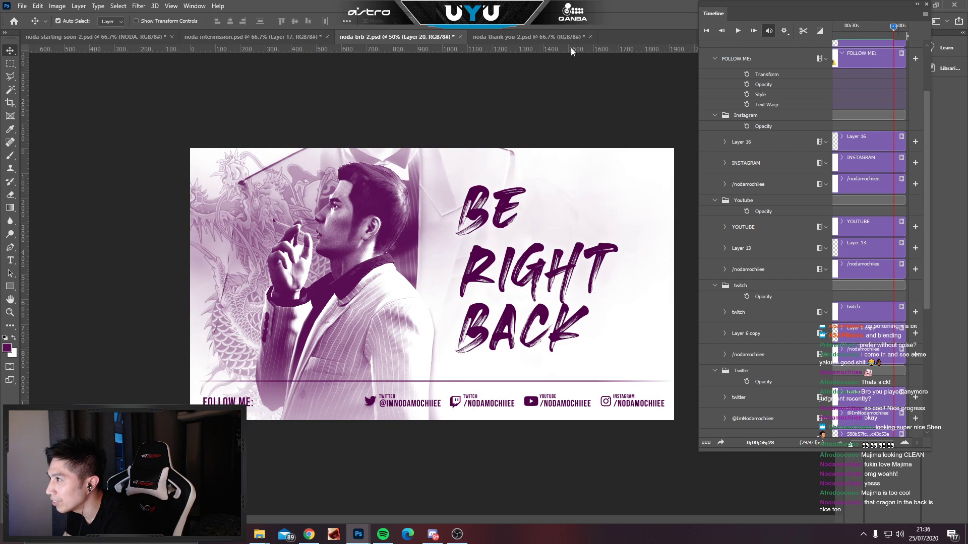
pyautogui.click(499, 36)
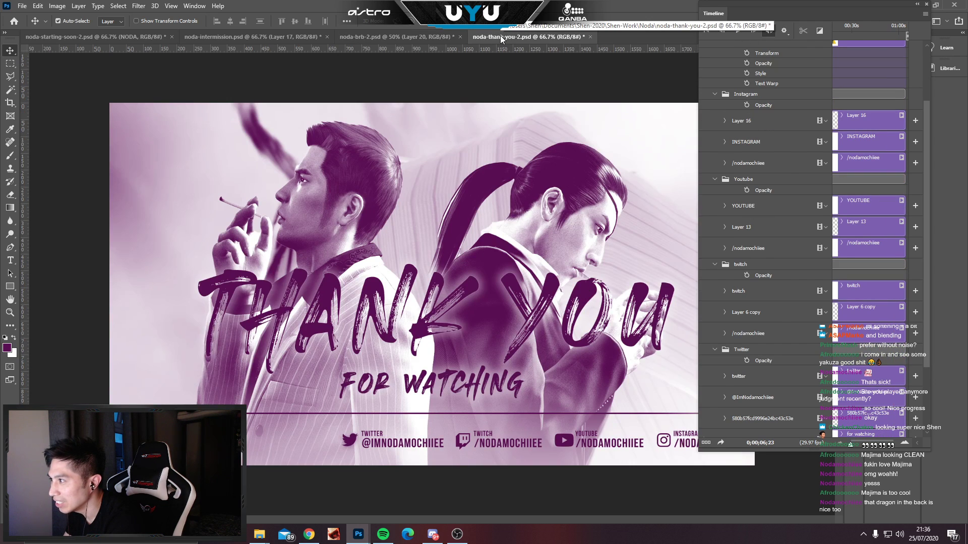
pyautogui.moveTo(779, 7); pyautogui.dragTo(829, 19)
pyautogui.click(789, 44)
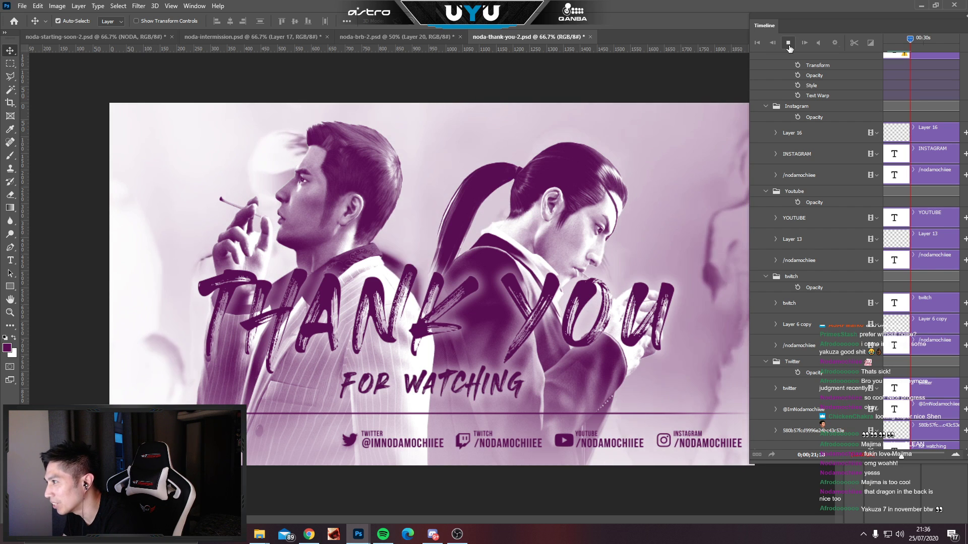
# Compare the starting-soon, intermission, be-right-back and thank-you screens one after another.
pyautogui.click(111, 35)
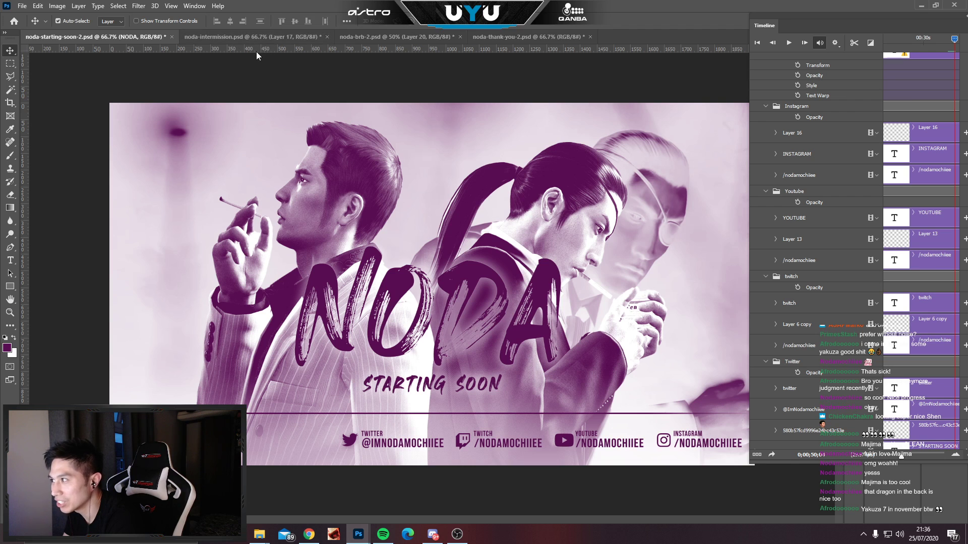
pyautogui.click(265, 32)
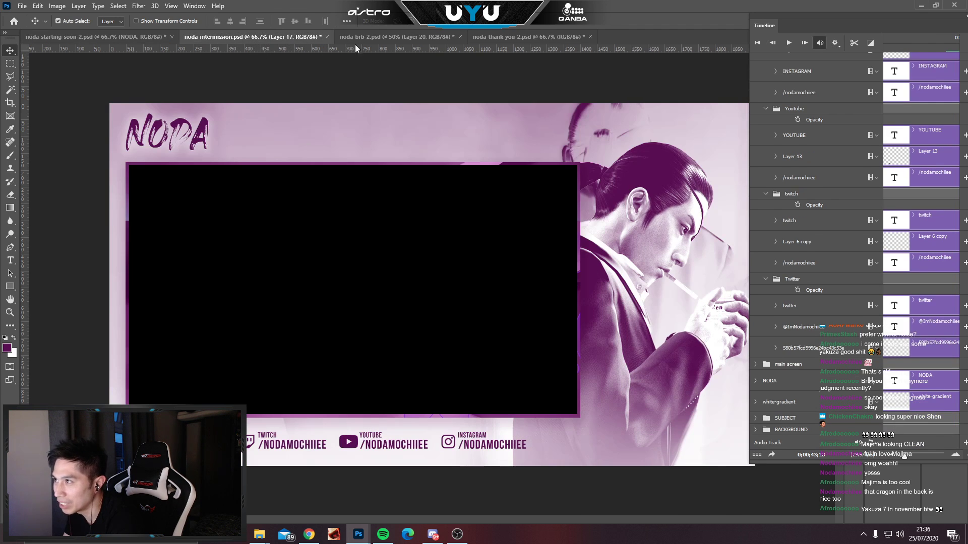
pyautogui.click(388, 34)
pyautogui.click(507, 35)
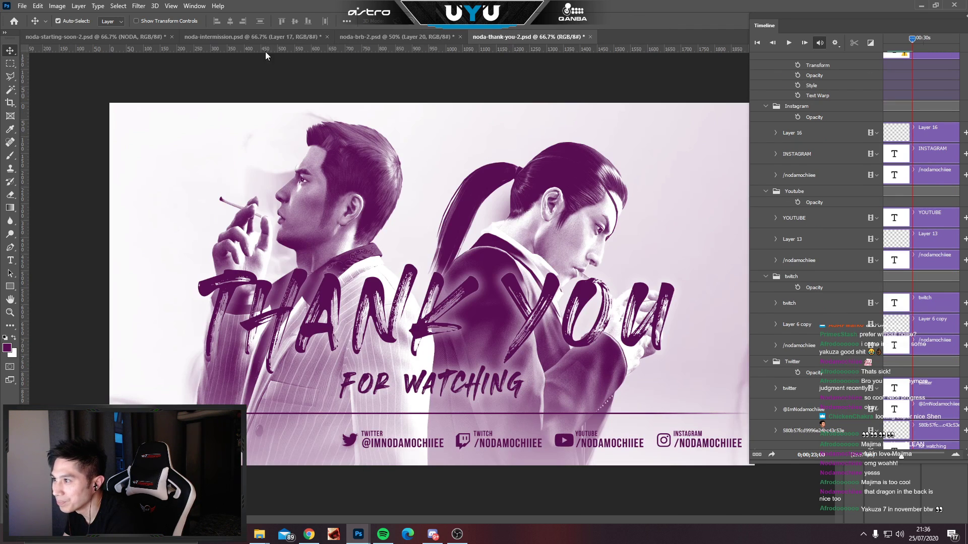
# Tighten the letter spacing of the STARTING SOON text in noda-starting-soon-2 and save the document.
pyautogui.click(121, 34)
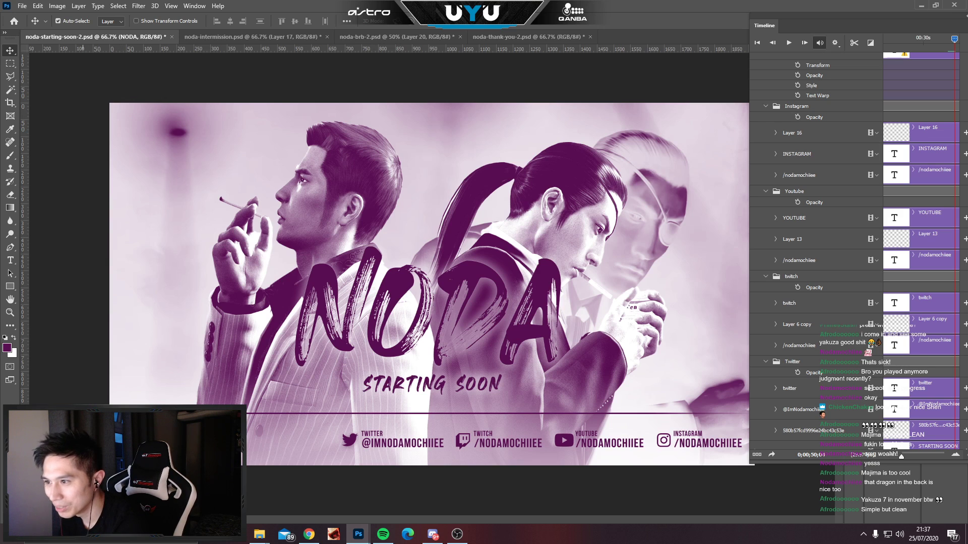
pyautogui.click(10, 260)
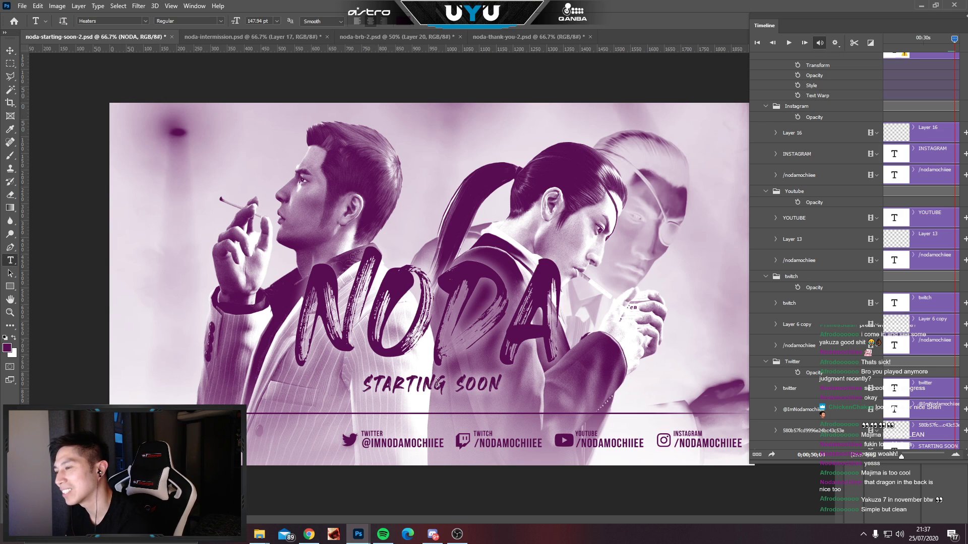
pyautogui.click(477, 382)
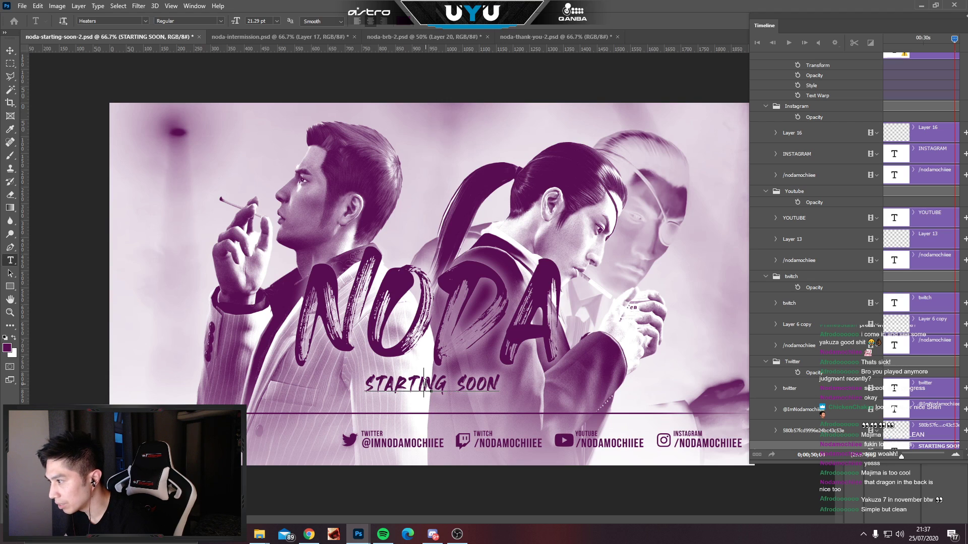
pyautogui.press('Left')
pyautogui.press('Left')
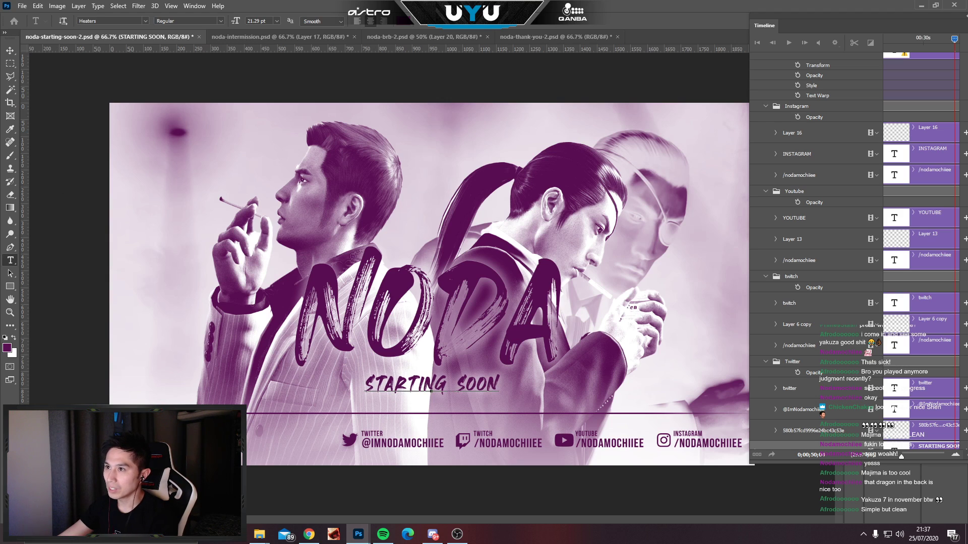
pyautogui.click(10, 50)
pyautogui.press('ctrl')
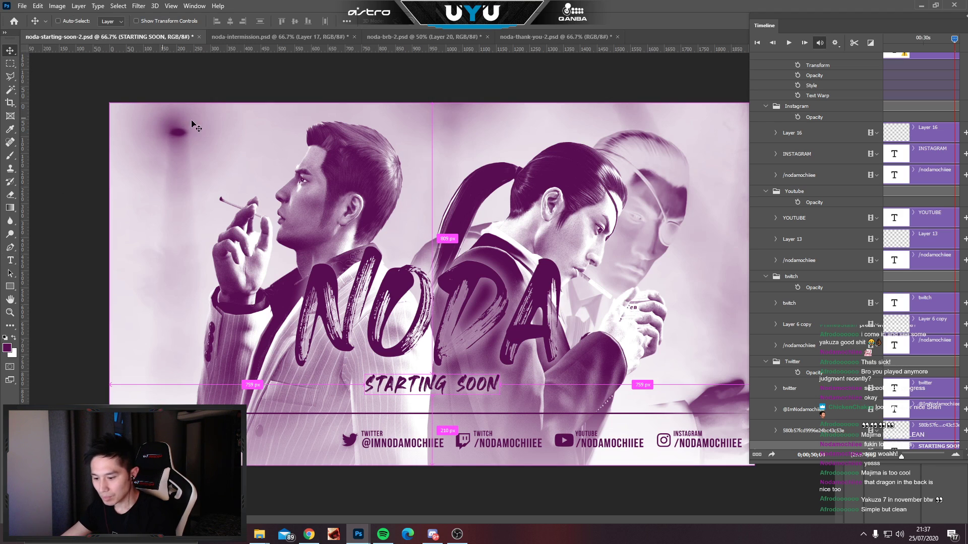
pyautogui.hotkey('ctrl', 's')
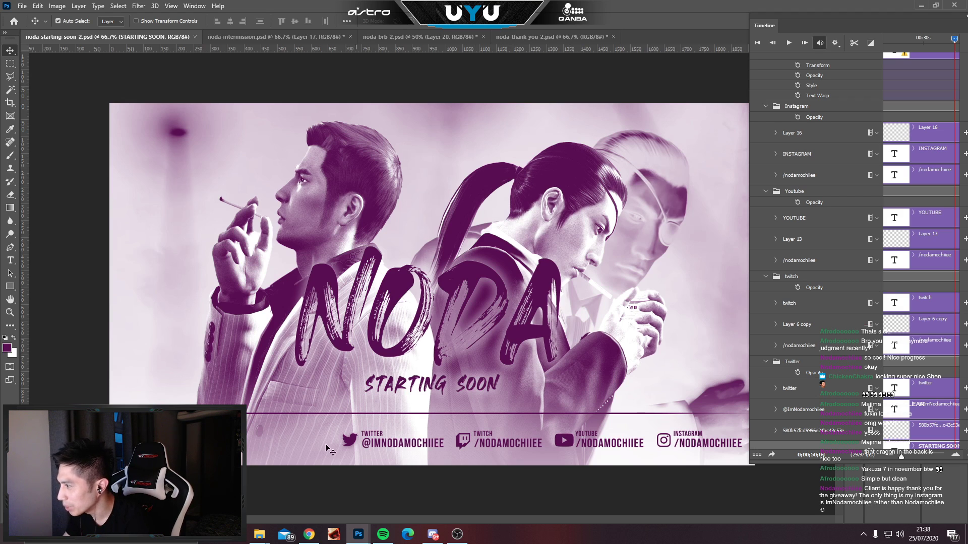
# Insert IM after the slash in the Instagram handle on noda-starting-soon-2.
pyautogui.click(11, 260)
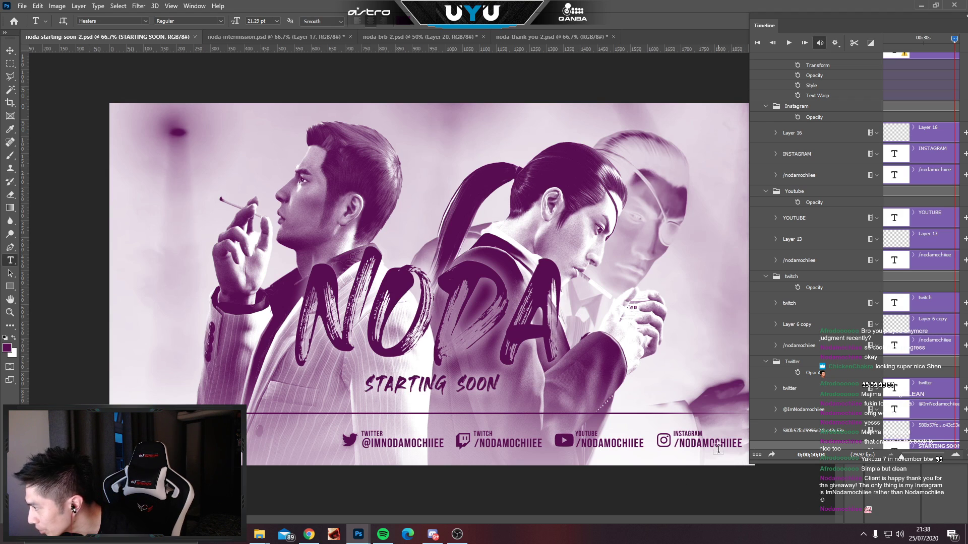
pyautogui.click(678, 445)
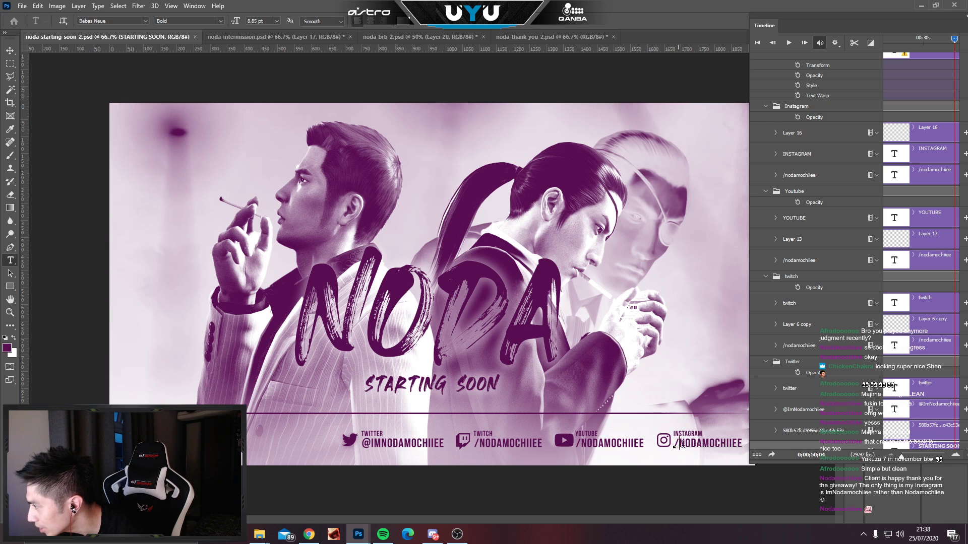
pyautogui.write('IM')
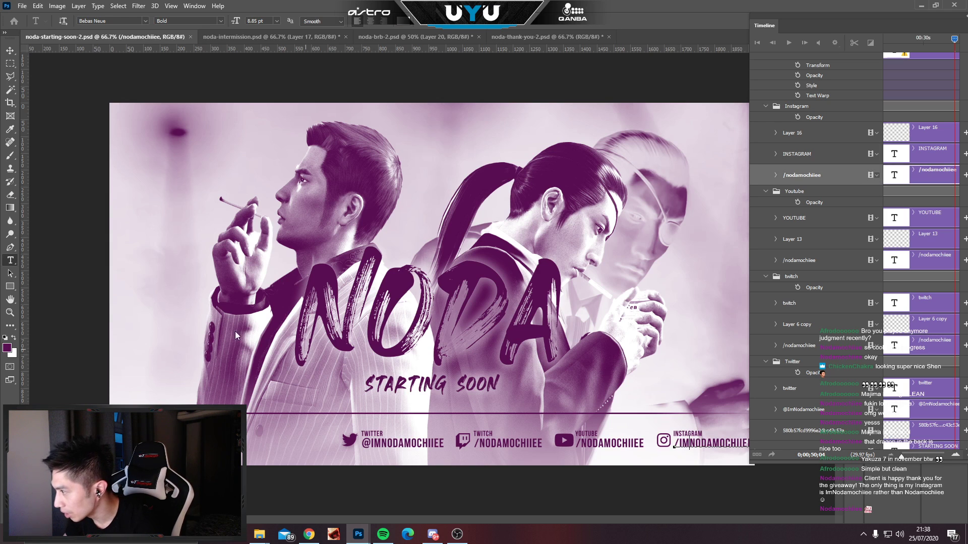
pyautogui.click(10, 51)
# Move the application window clear of the Timeline, collapse the Timeline, and open the layer list for noda-starting-soon-2.
pyautogui.moveTo(506, 3); pyautogui.dragTo(408, 14)
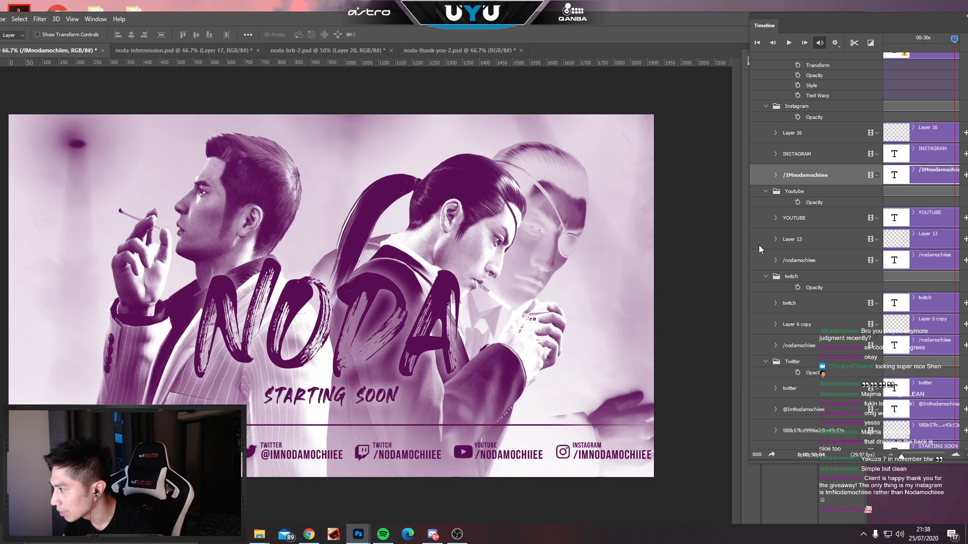
pyautogui.click(365, 456)
pyautogui.moveTo(820, 28); pyautogui.dragTo(648, 98)
pyautogui.click(798, 85)
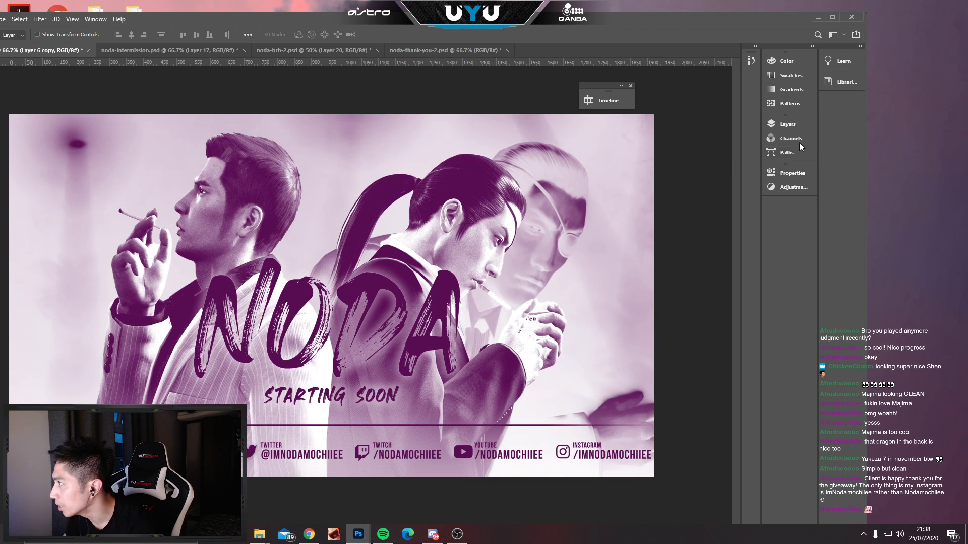
pyautogui.click(792, 124)
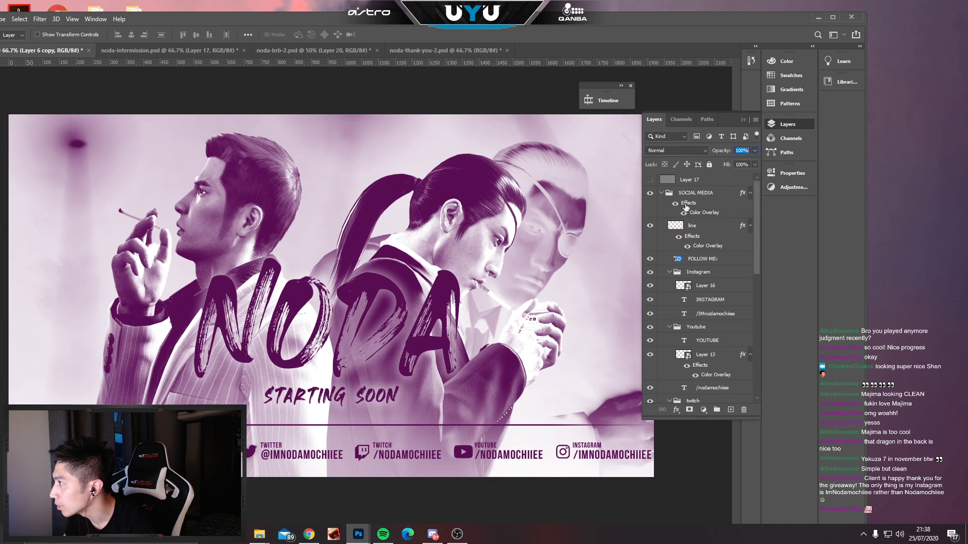
# Collapse the Instagram, Youtube, twitch and Twitter groups inside the SOCIAL MEDIA group.
pyautogui.click(662, 194)
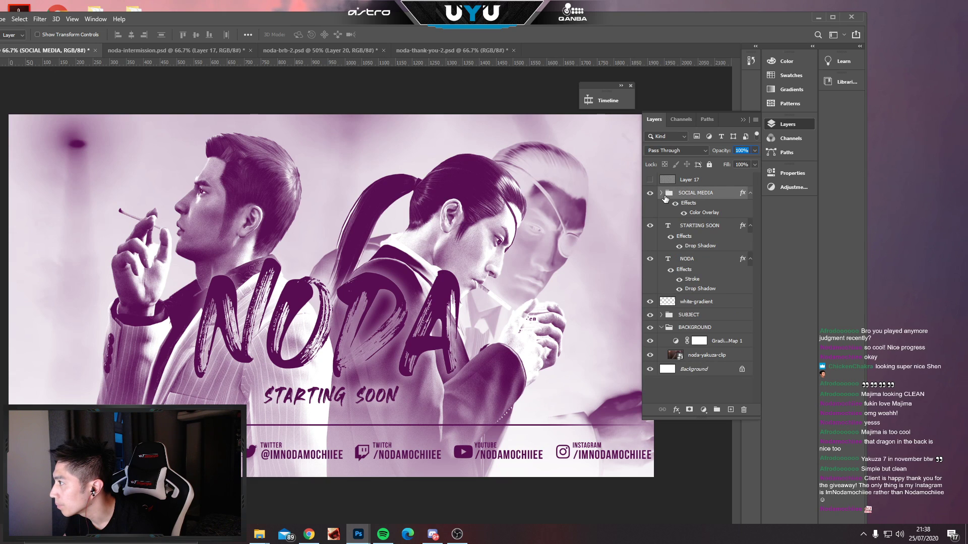
pyautogui.click(662, 194)
pyautogui.scroll(-1, 712, 272)
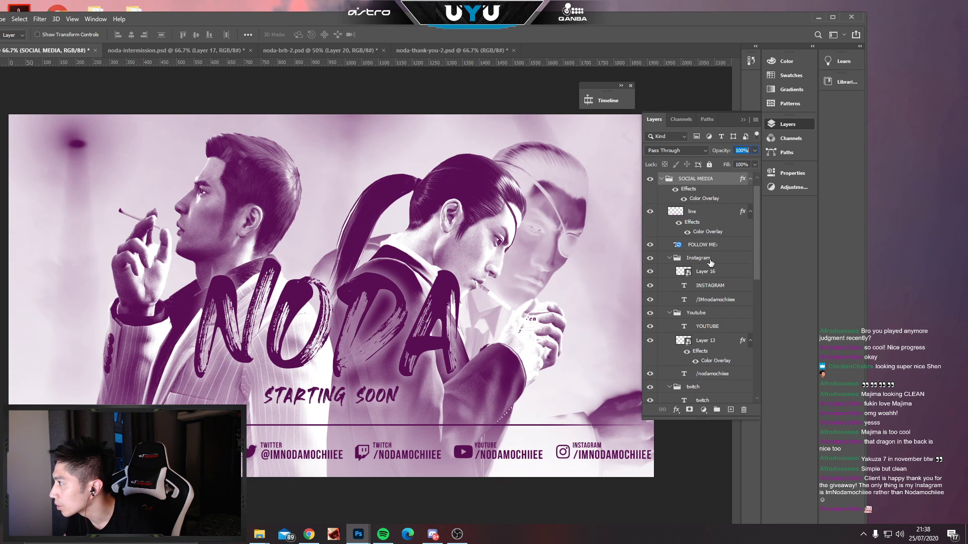
pyautogui.click(711, 258)
pyautogui.click(669, 258)
pyautogui.click(669, 271)
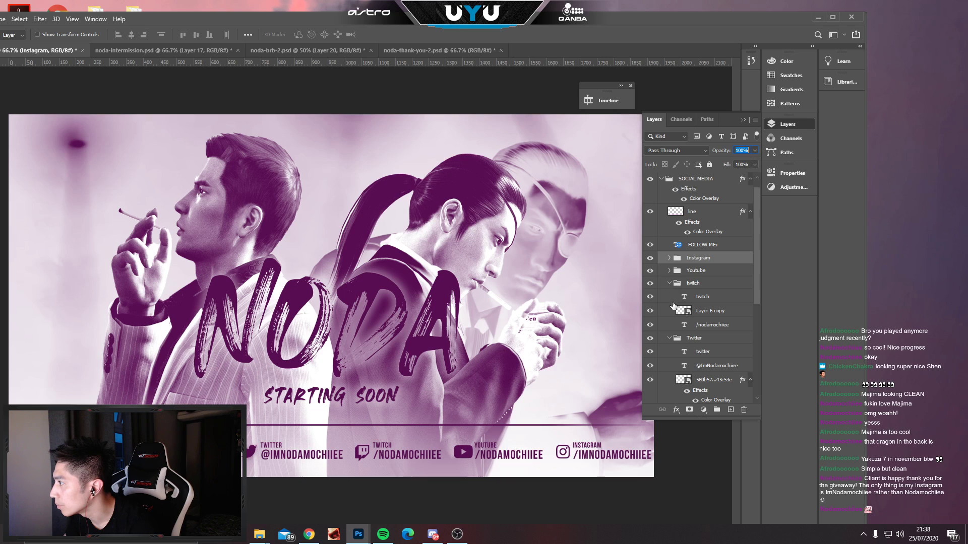
pyautogui.click(670, 284)
pyautogui.click(669, 296)
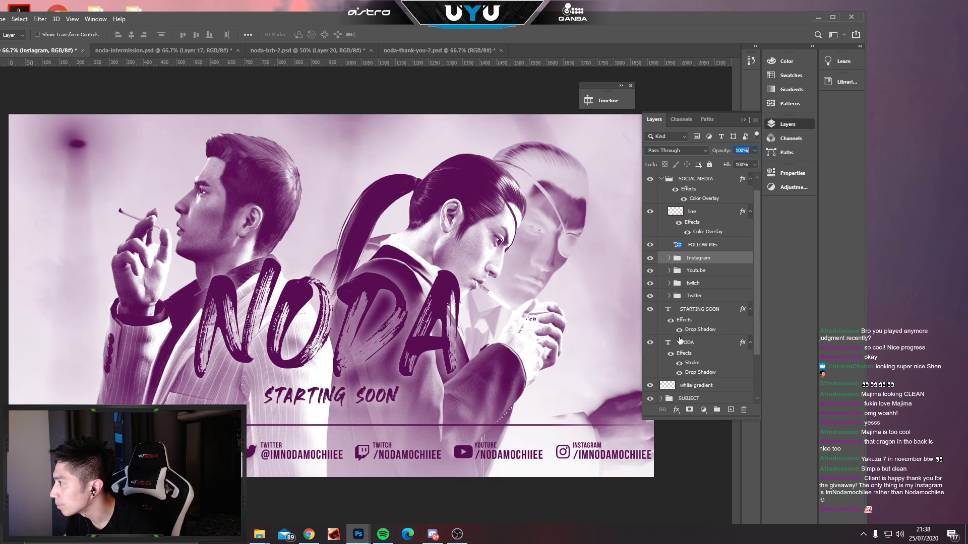
# Shift the Instagram, Youtube, twitch and Twitter groups together leftward to leave a margin at the canvas edge, and collapse SOCIAL MEDIA.
pyautogui.keyDown('shift'); pyautogui.click(701, 298); pyautogui.keyUp('shift')
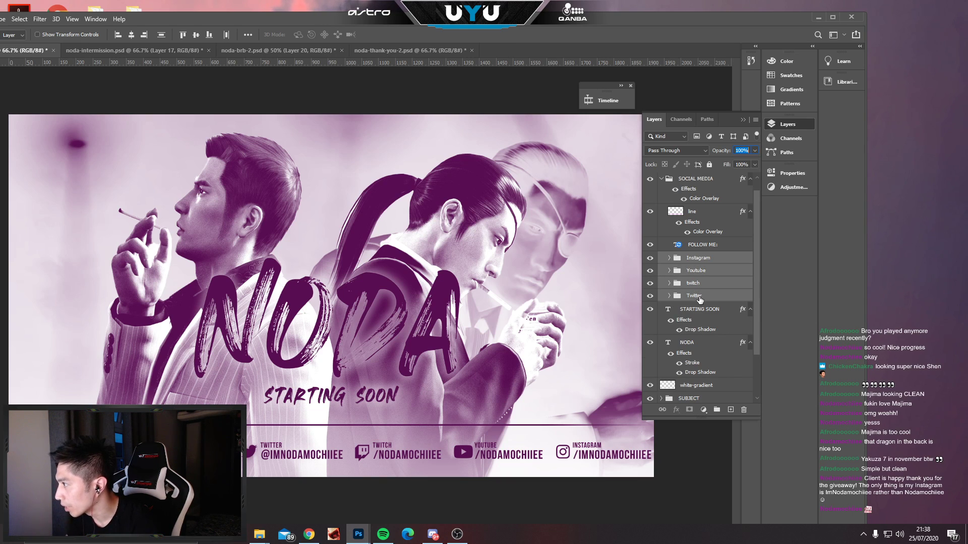
pyautogui.click(701, 262)
pyautogui.keyDown('shift'); pyautogui.click(697, 296); pyautogui.keyUp('shift')
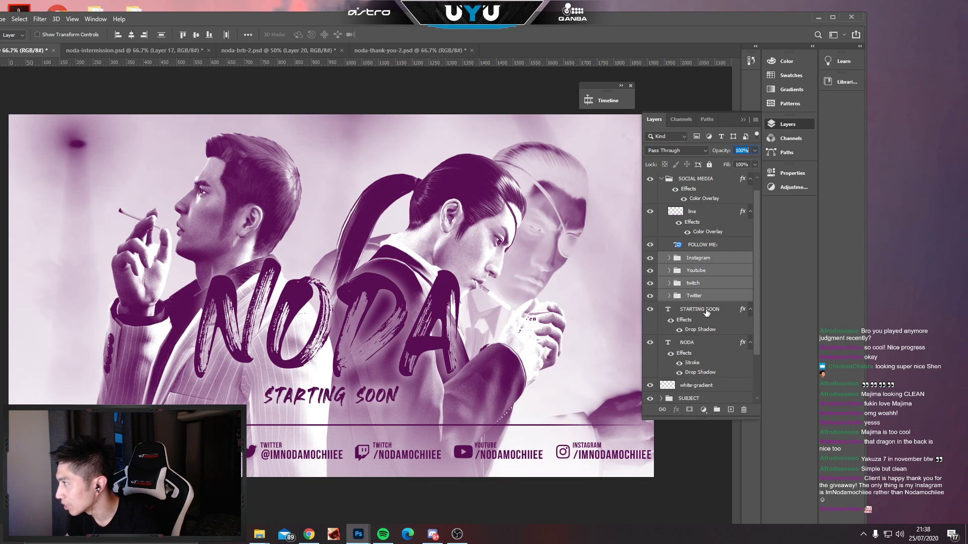
pyautogui.hotkey('ctrl', 't')
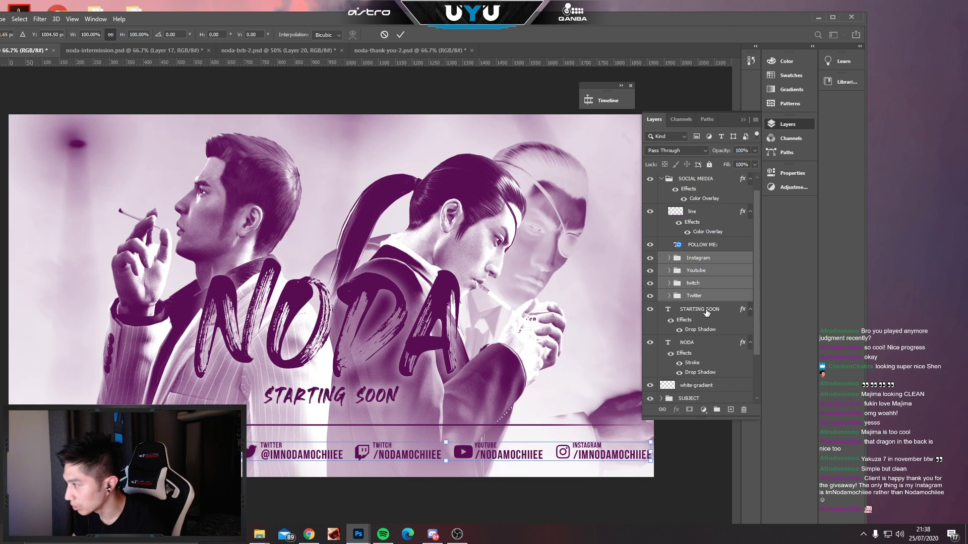
pyautogui.hotkey('shift', 'Right')
pyautogui.hotkey('shift', 'Right')
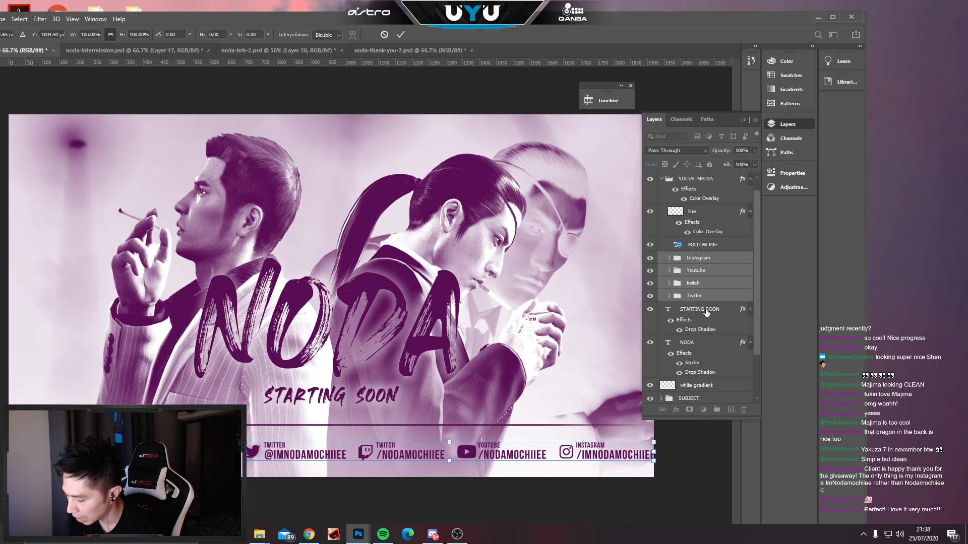
pyautogui.hotkey('shift', 'Left')
pyautogui.hotkey('shift', 'Left')
pyautogui.hotkey('shift', 'Left')
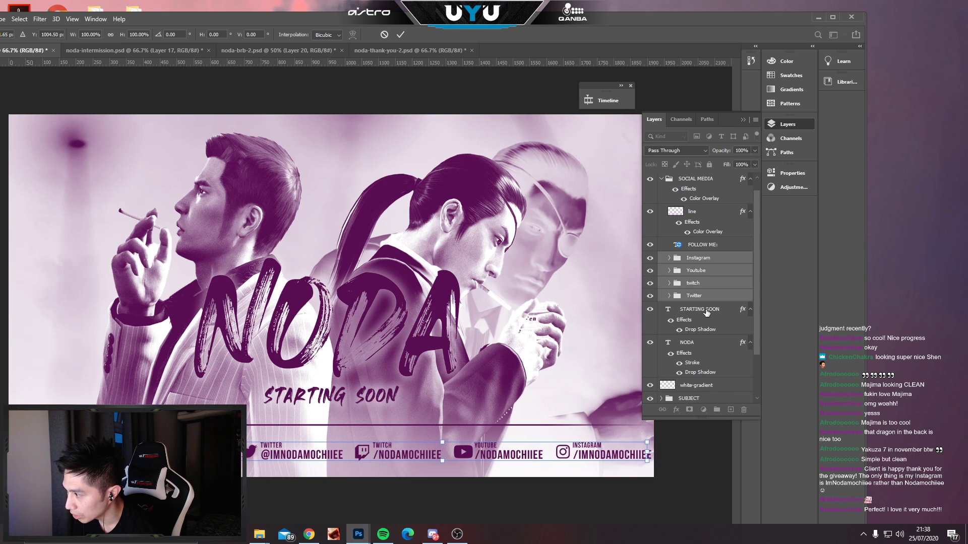
pyautogui.hotkey('shift', 'Left')
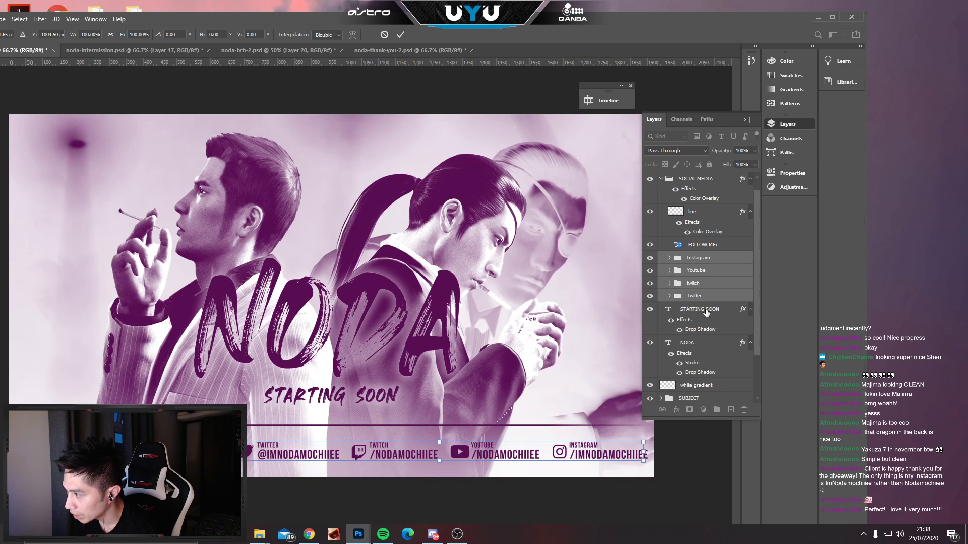
pyautogui.hotkey('shift', 'Left')
pyautogui.hotkey('shift', 'Left')
pyautogui.press('Return')
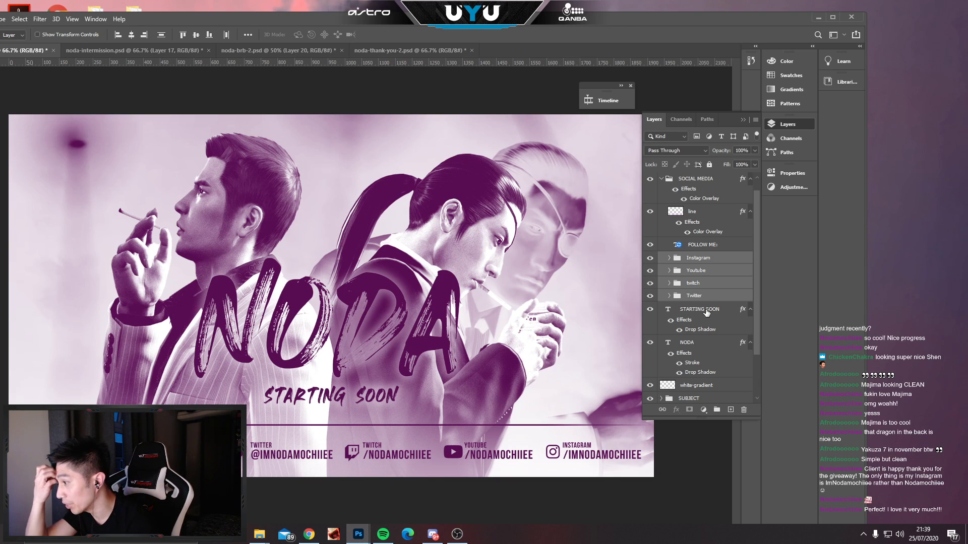
pyautogui.click(661, 180)
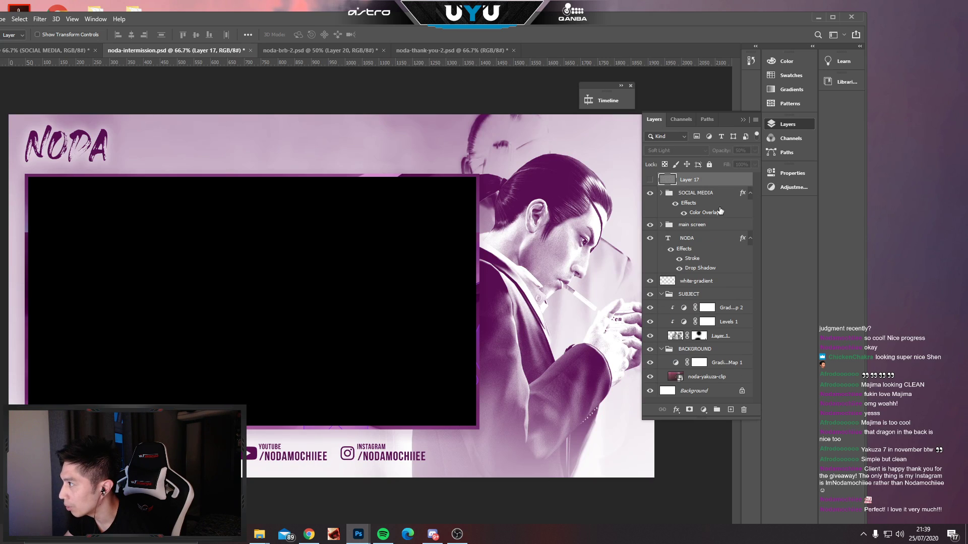
pyautogui.click(690, 194)
pyautogui.press('Delete')
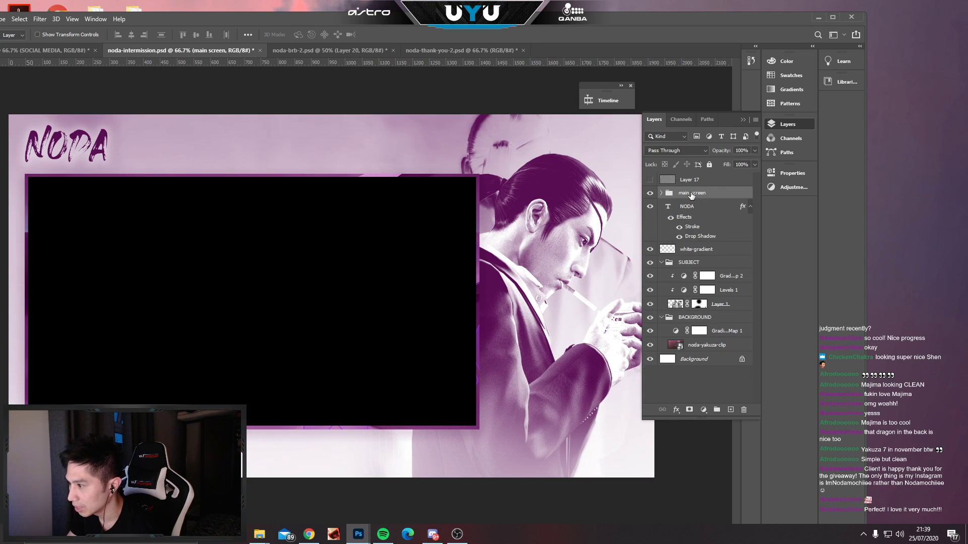
pyautogui.hotkey('ctrl', 'z')
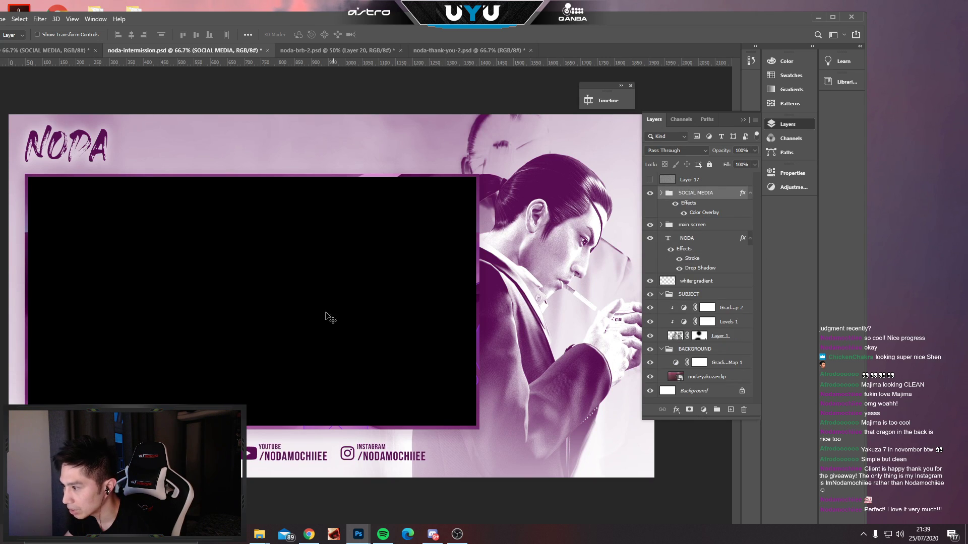
# Insert Im after the slash in the Instagram handle on noda-intermission.
pyautogui.moveTo(136, 18); pyautogui.dragTo(295, 12)
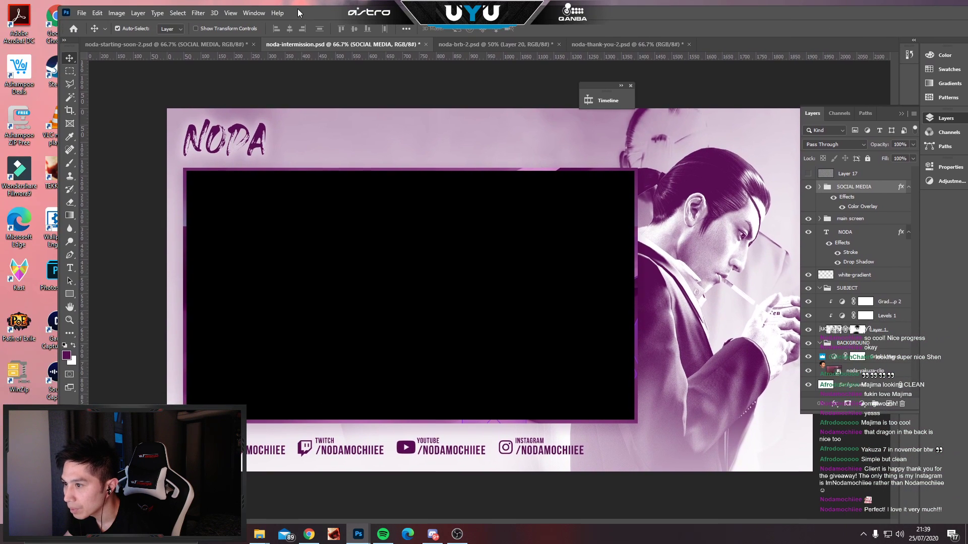
pyautogui.click(522, 448)
pyautogui.write('Im')
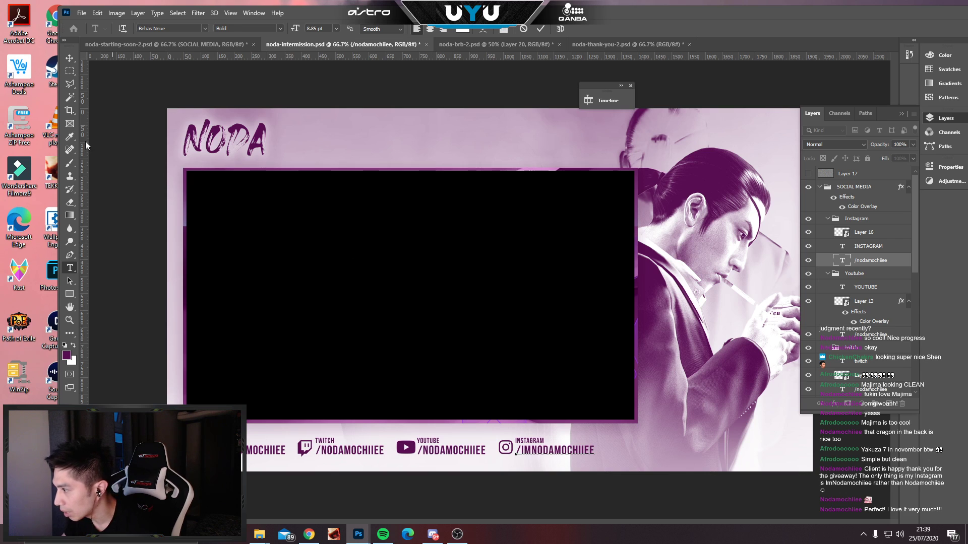
pyautogui.click(72, 59)
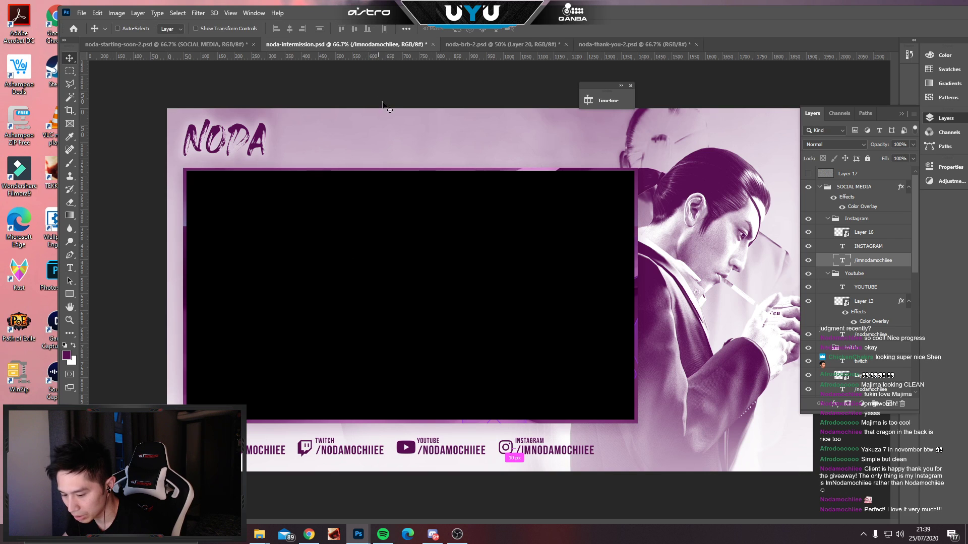
pyautogui.press('s')
# Compare the social rows of noda-brb-2 and noda-starting-soon-2, and delete the outdated SOCIAL MEDIA group from noda-brb-2.
pyautogui.click(492, 44)
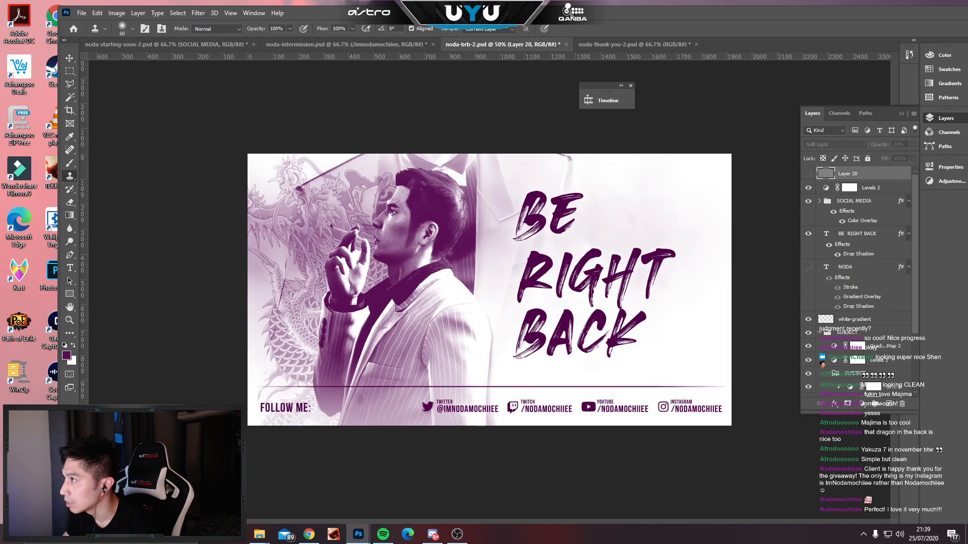
pyautogui.press('super+Up')
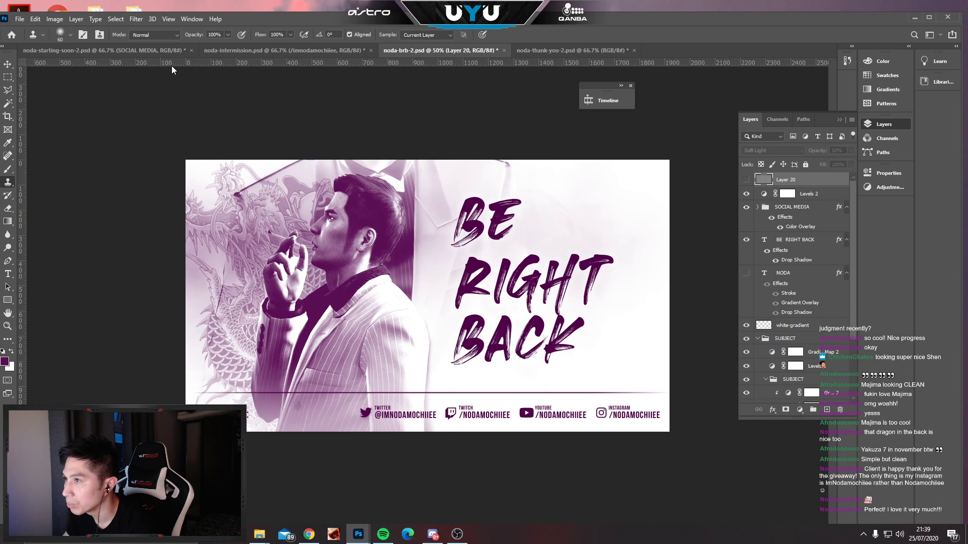
pyautogui.click(143, 48)
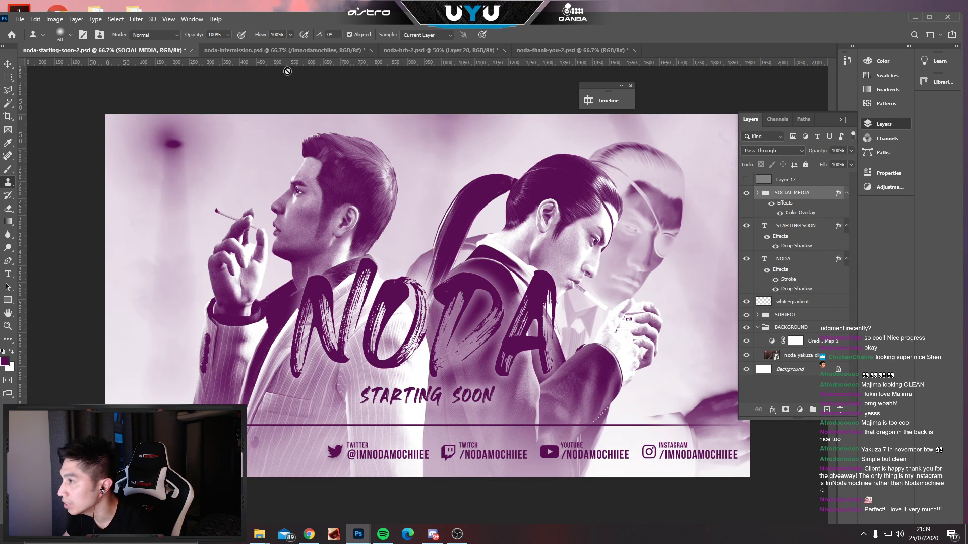
pyautogui.click(430, 51)
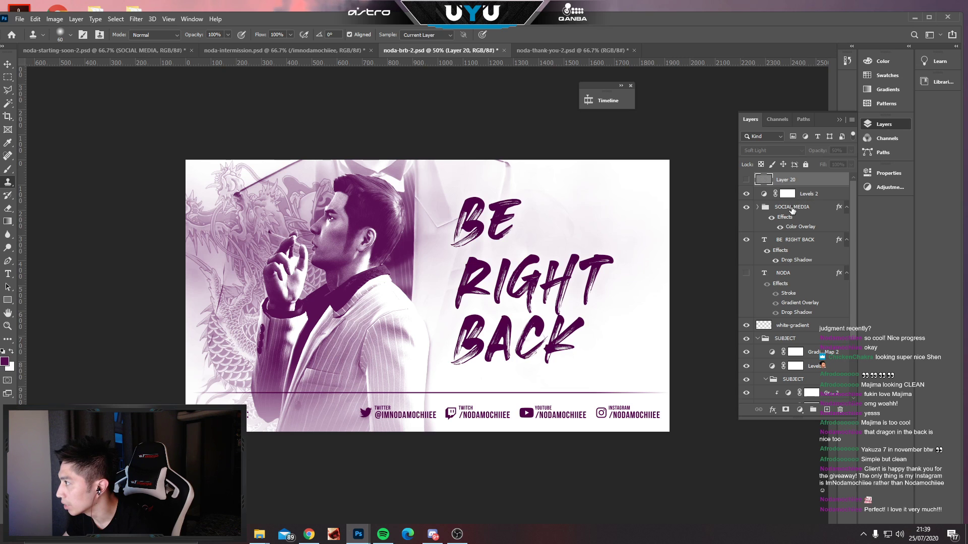
pyautogui.click(791, 207)
pyautogui.press('Delete')
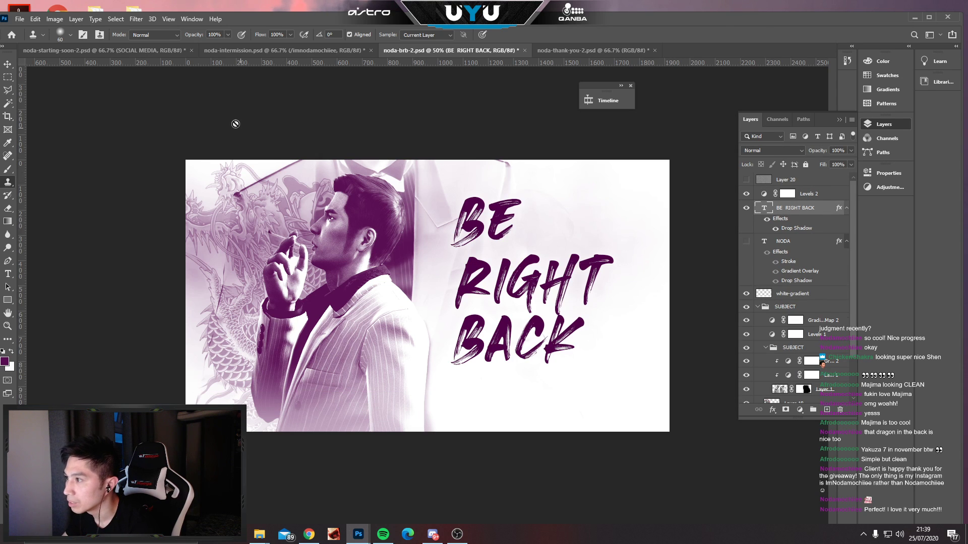
# Float noda-starting-soon-2 in its own window, copy its SOCIAL MEDIA group into noda-brb-2, and move the window off the artwork.
pyautogui.click(135, 50)
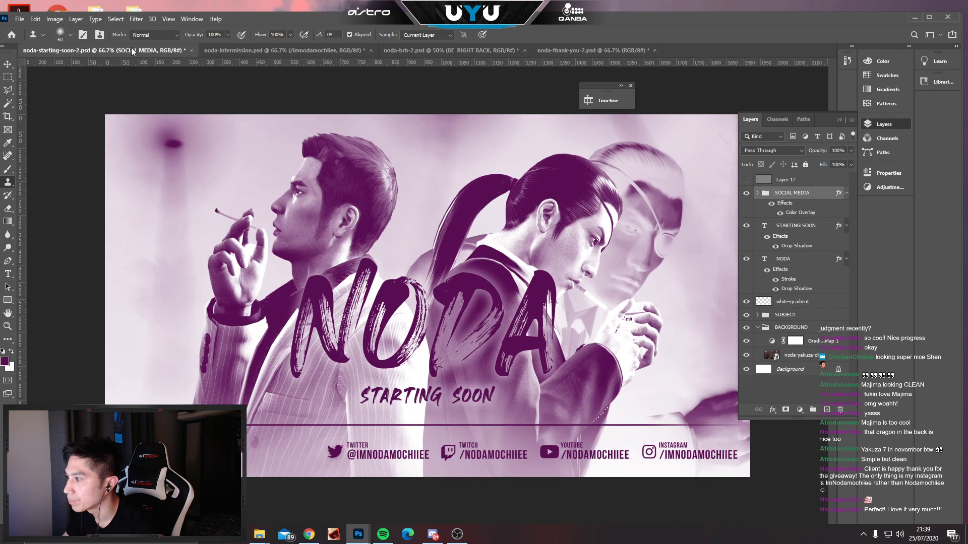
pyautogui.moveTo(131, 49); pyautogui.dragTo(577, 349)
pyautogui.moveTo(766, 194); pyautogui.dragTo(385, 406)
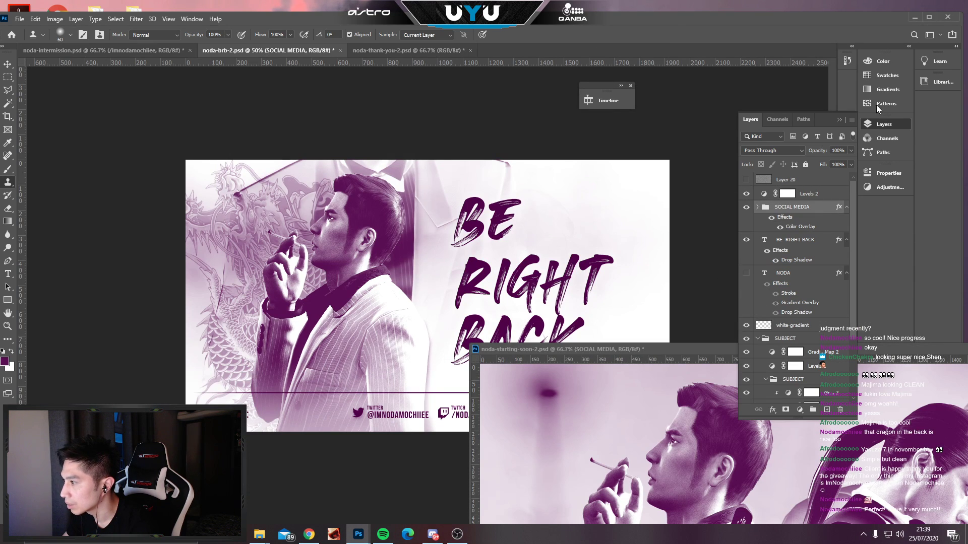
pyautogui.moveTo(552, 354); pyautogui.dragTo(681, 168)
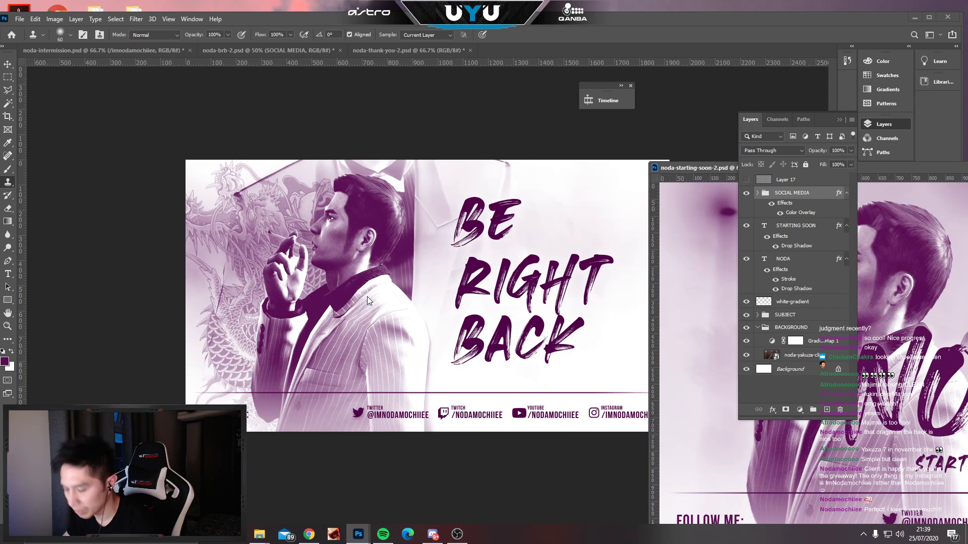
# Bring up noda-thank-you-2, compare its social row with the floating noda-starting-soon-2 design, and move that window clear of the artwork.
pyautogui.click(368, 53)
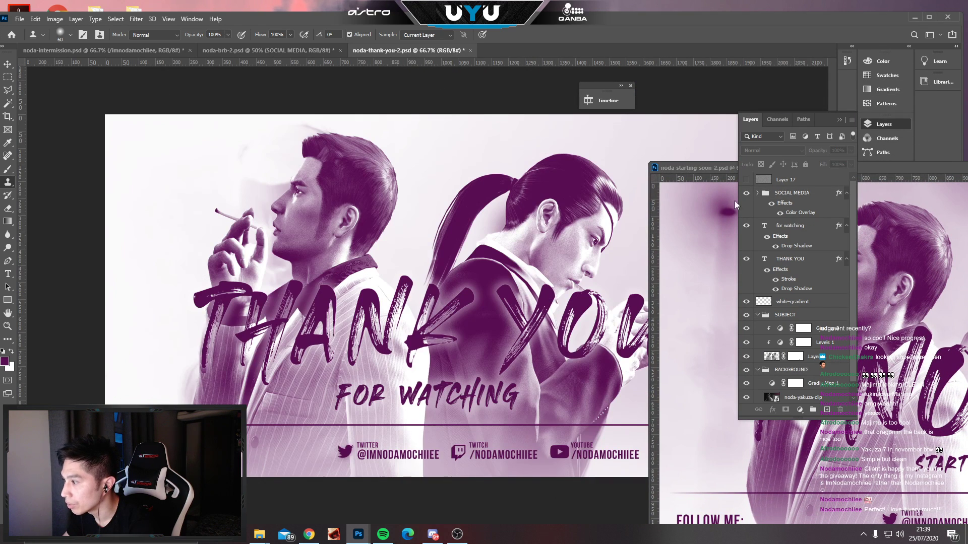
pyautogui.moveTo(910, 165); pyautogui.dragTo(207, 77)
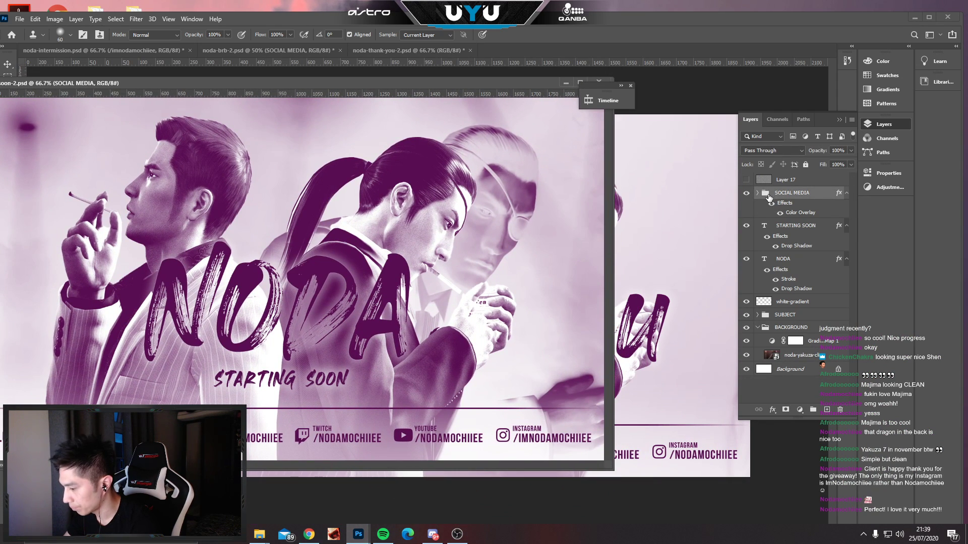
pyautogui.click(656, 301)
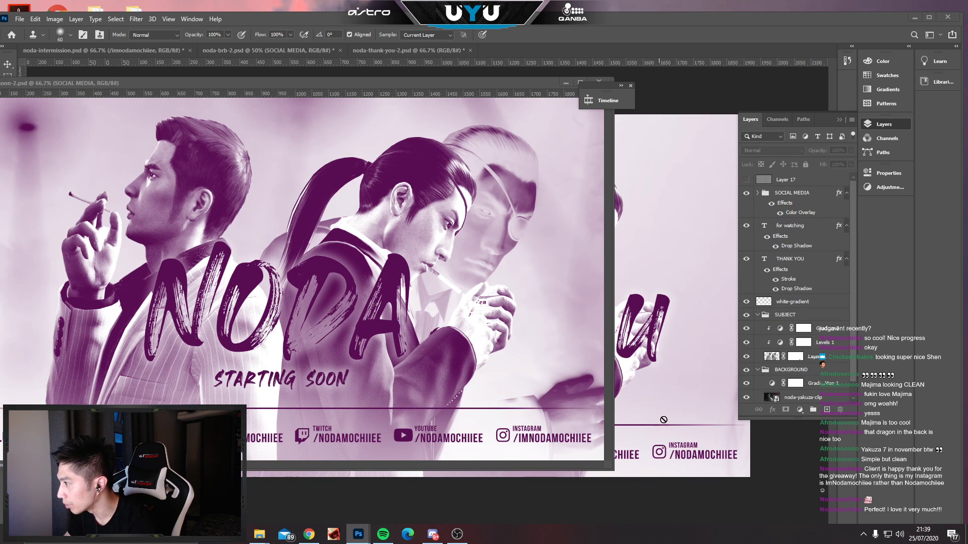
pyautogui.moveTo(191, 77); pyautogui.dragTo(319, 89)
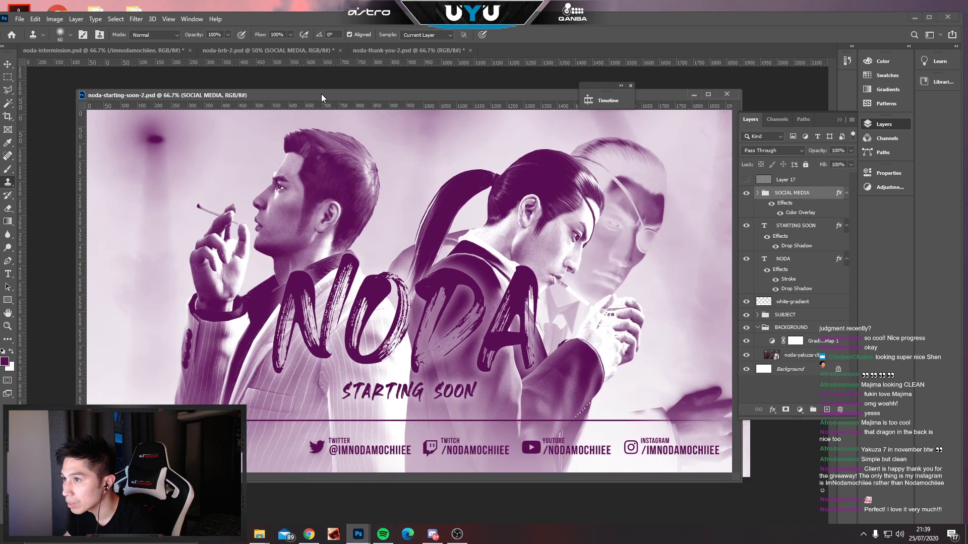
pyautogui.press('v')
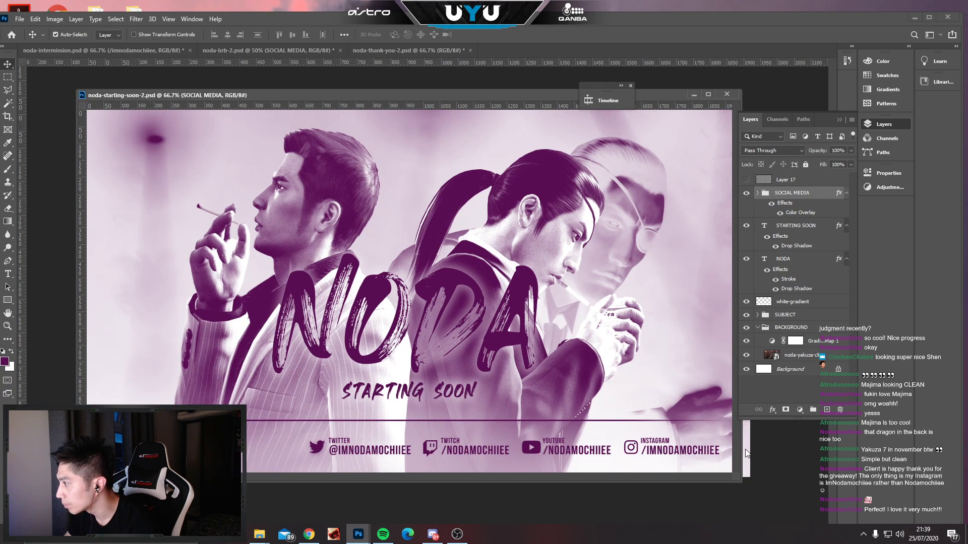
pyautogui.moveTo(532, 96); pyautogui.dragTo(922, 84)
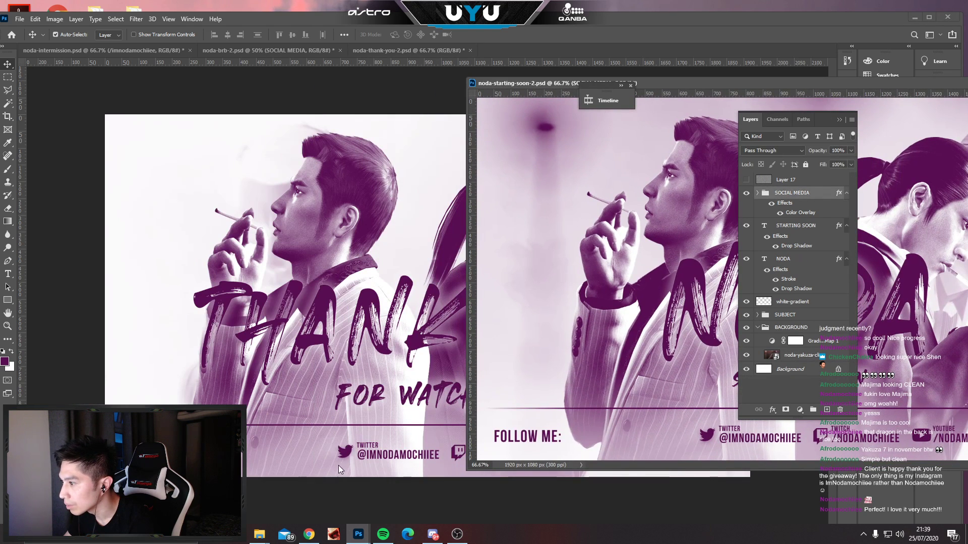
pyautogui.moveTo(564, 81); pyautogui.dragTo(792, 177)
# Delete the outdated SOCIAL MEDIA group from noda-thank-you-2.
pyautogui.click(460, 456)
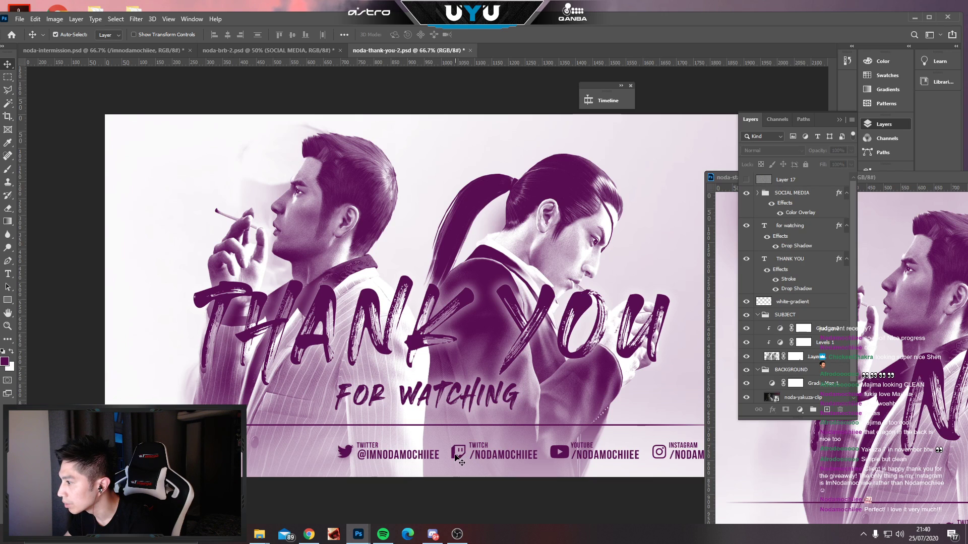
pyautogui.scroll(2, 796, 282)
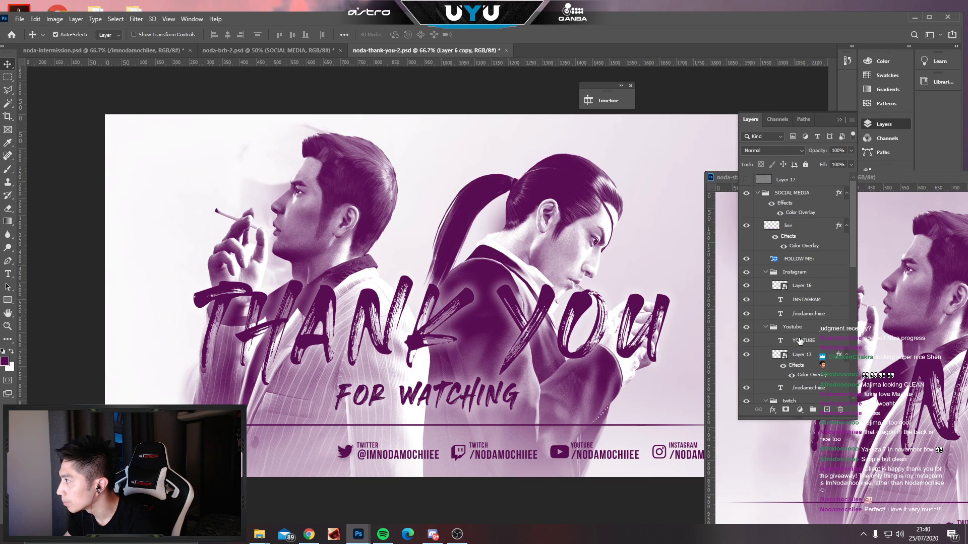
pyautogui.click(763, 195)
pyautogui.press('Delete')
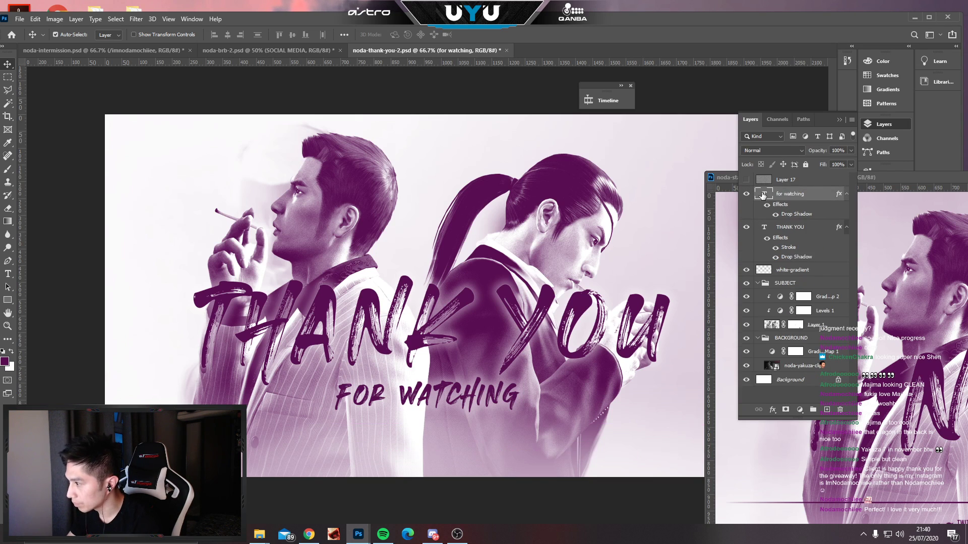
# Copy the SOCIAL MEDIA group from noda-starting-soon-2 into the lower part of noda-thank-you-2, and close the noda-starting-soon-2 window.
pyautogui.moveTo(891, 180); pyautogui.dragTo(622, 111)
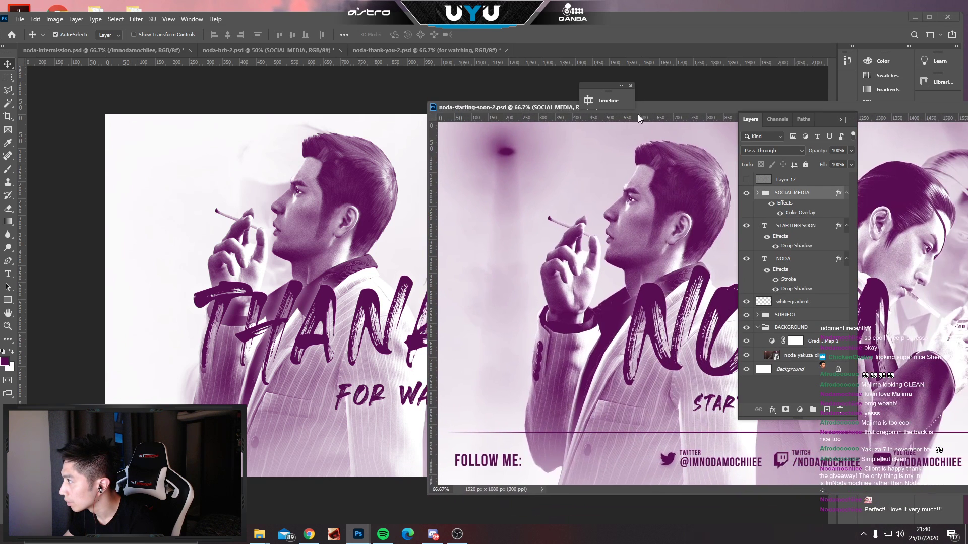
pyautogui.moveTo(769, 199); pyautogui.dragTo(277, 432)
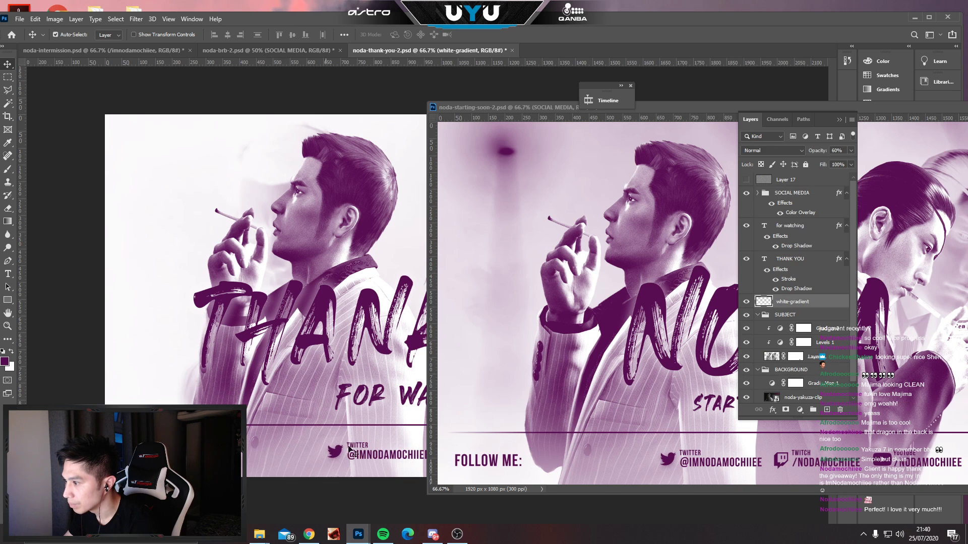
pyautogui.moveTo(674, 105); pyautogui.dragTo(272, 208)
pyautogui.click(680, 207)
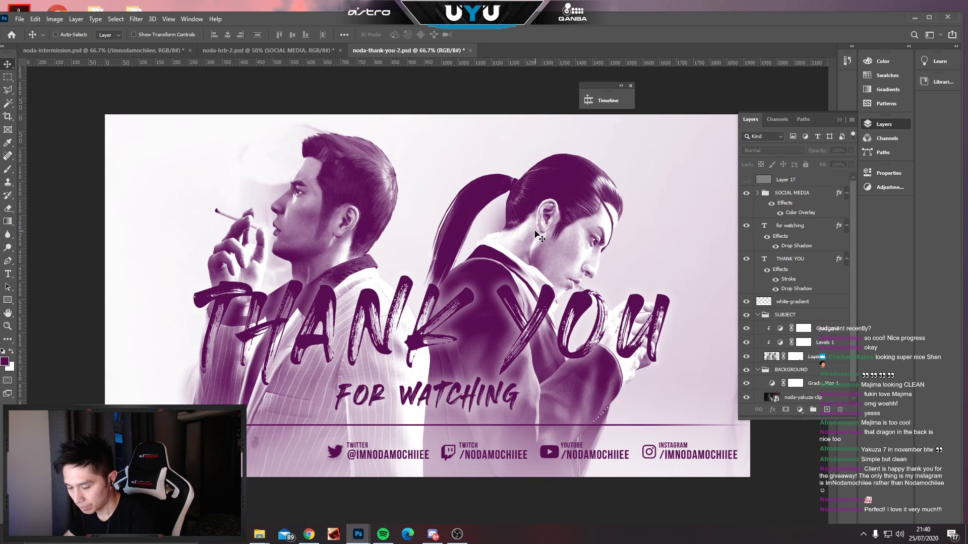
# Save noda-thank-you-2 and display the noda-intermission design with the floating layer list collapsed.
pyautogui.hotkey('ctrl', 's')
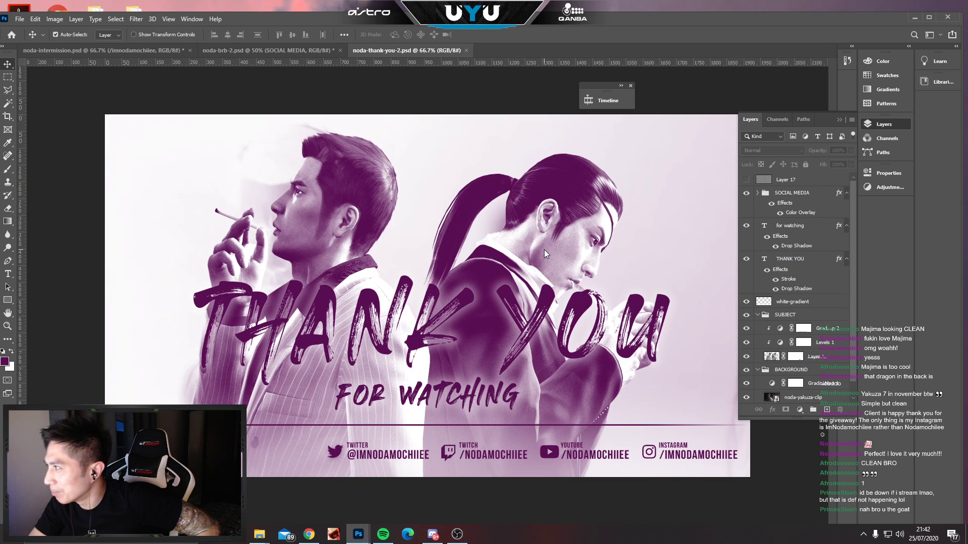
pyautogui.click(839, 120)
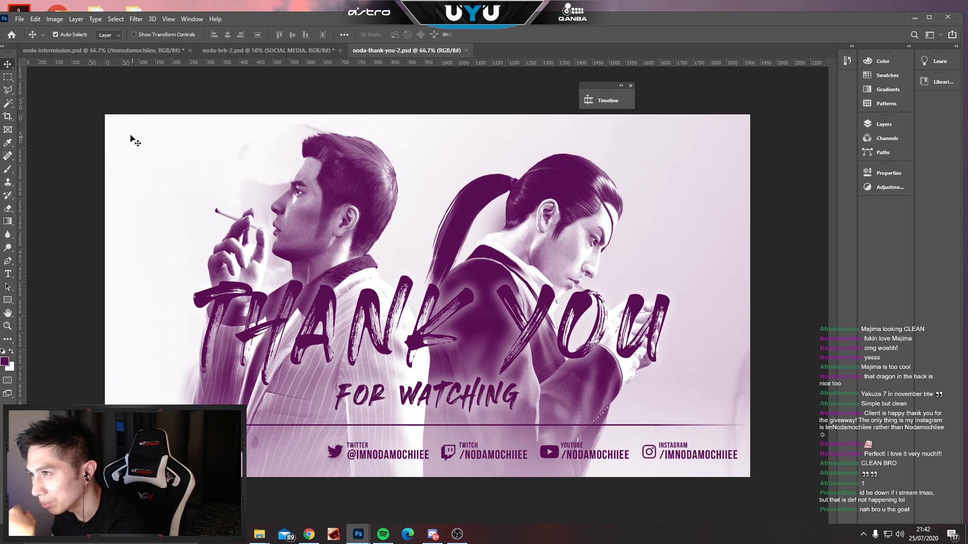
pyautogui.click(77, 50)
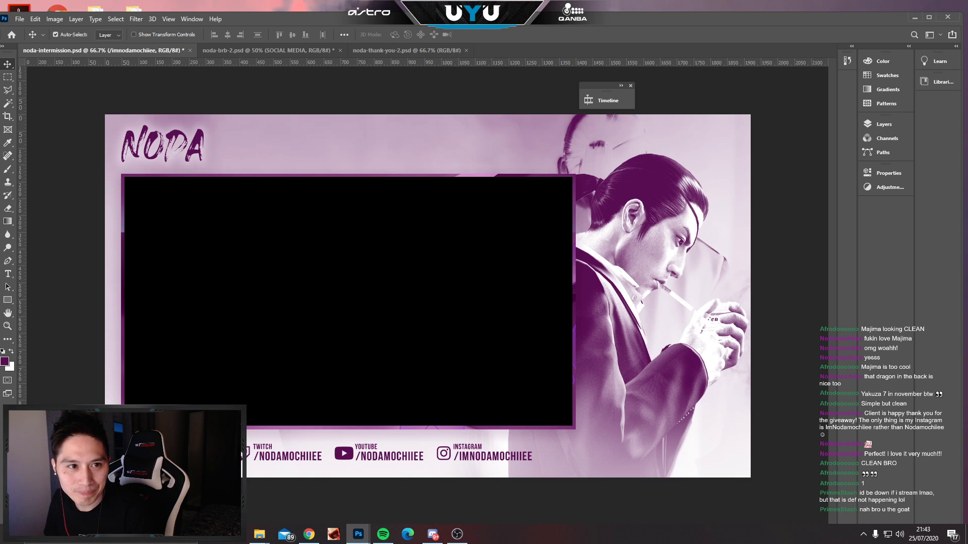
pyautogui.hotkey('alt', 'Tab')
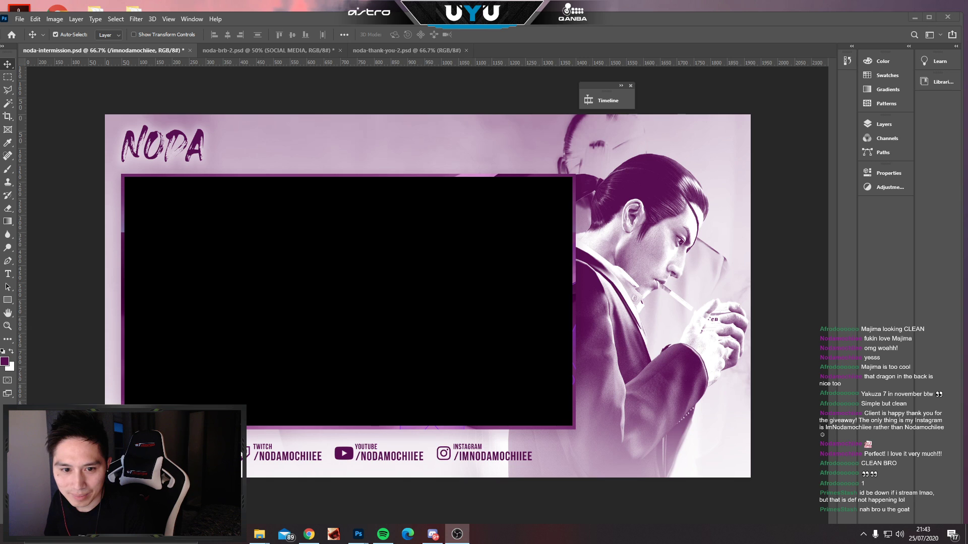